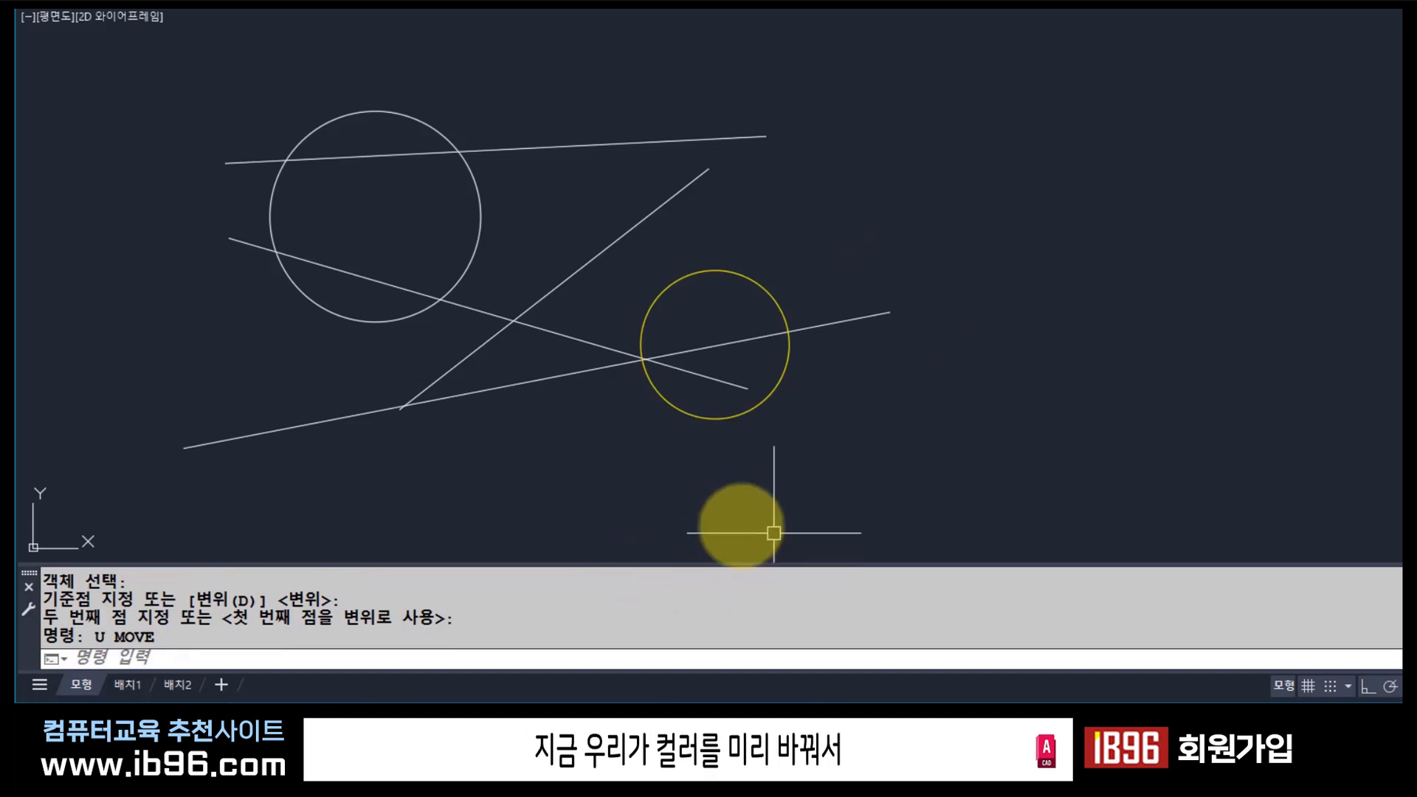
Change the colour of the three lower lines, including the steep diagonal, to yellow.
click(576, 420)
click(540, 274)
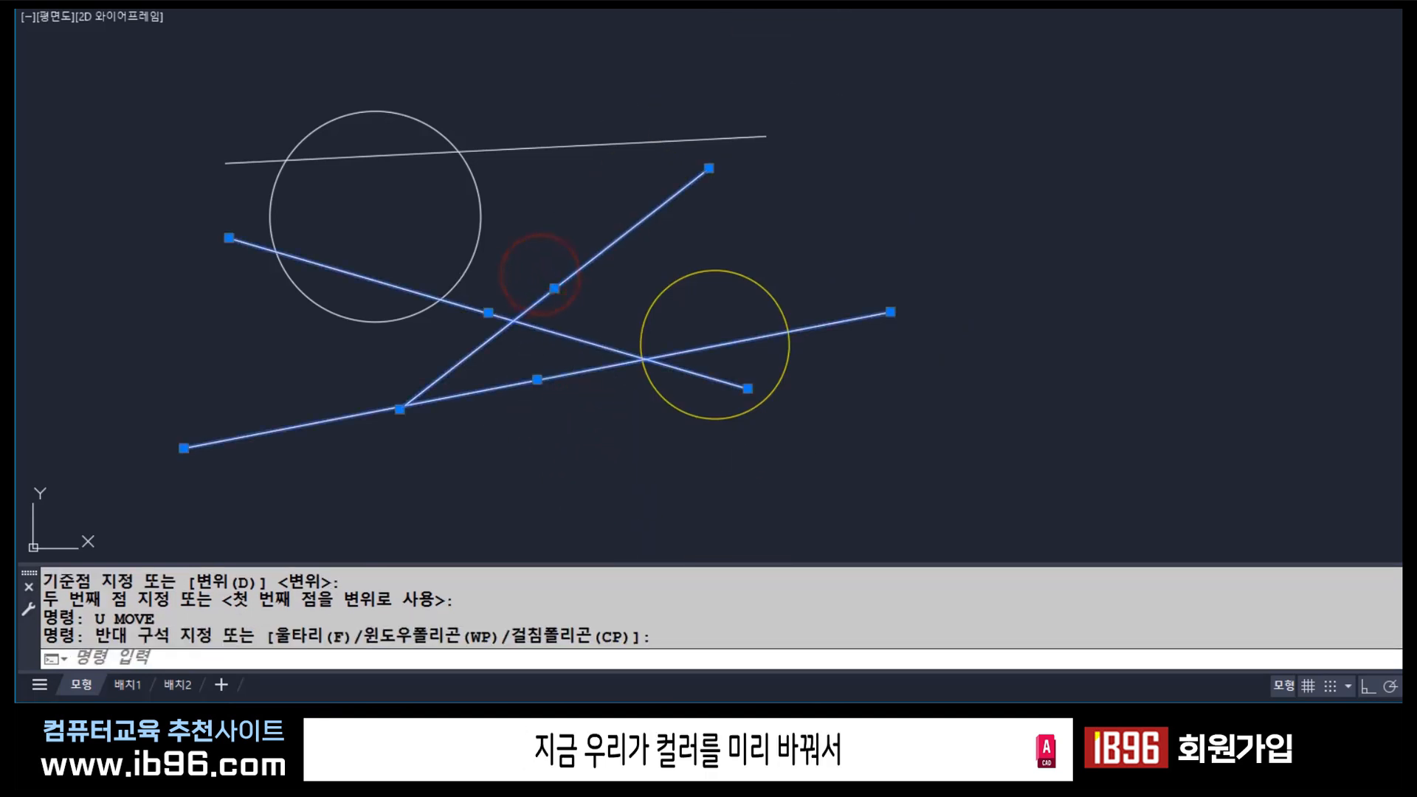
click(996, 1)
click(1012, 79)
key(Escape)
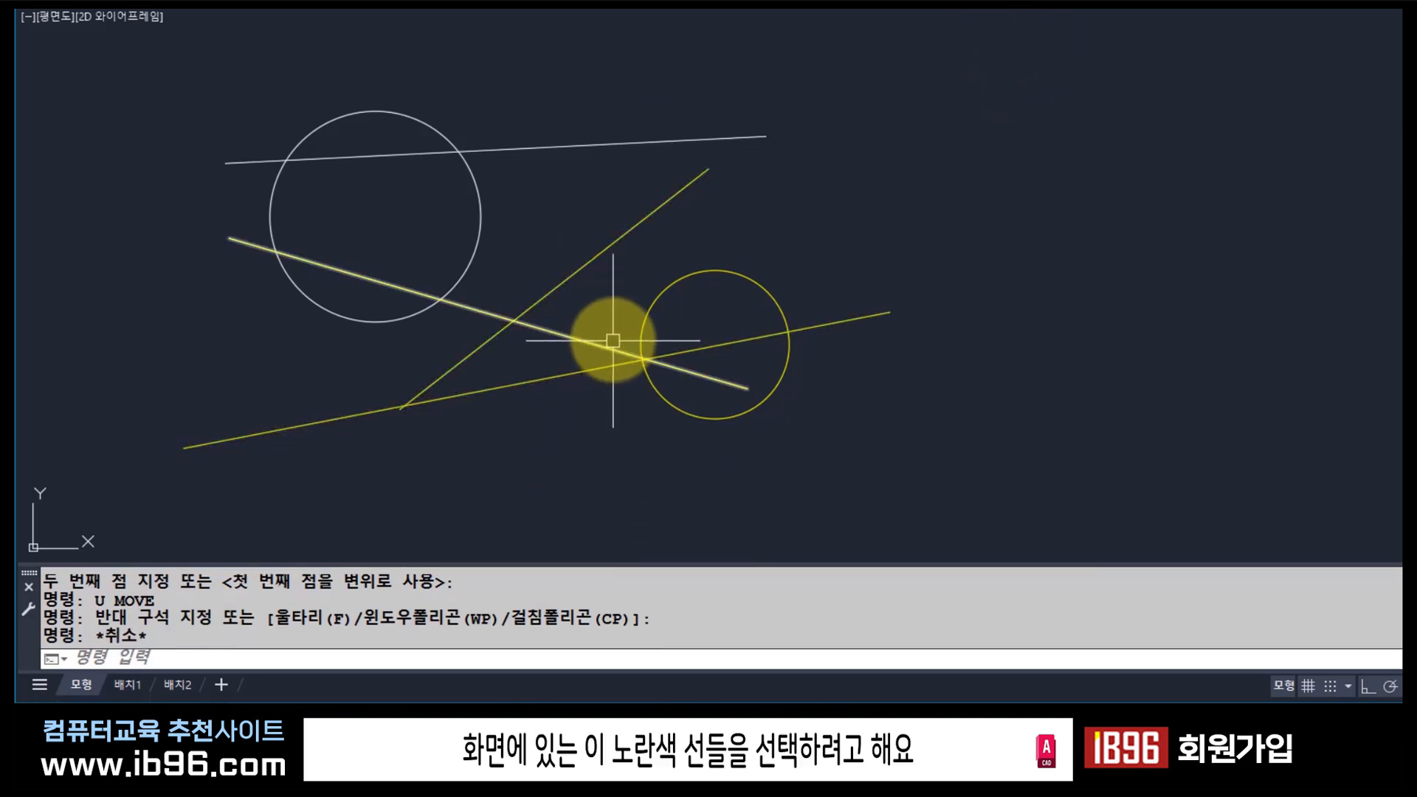
Change the steep diagonal line's colour back to white.
click(621, 262)
click(598, 215)
click(996, 1)
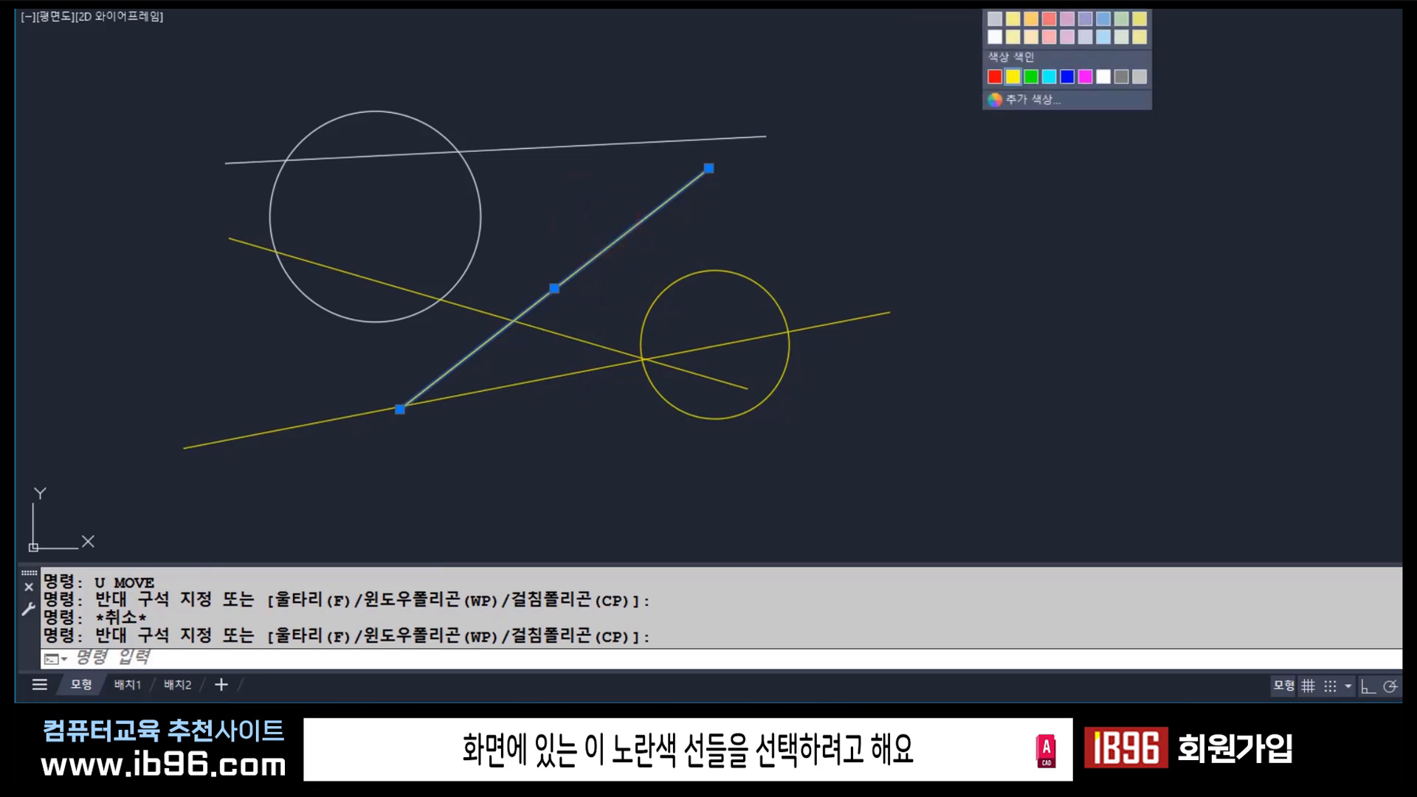
key(Escape)
Select the yellow circle and the two yellow lines, first with a crossing window and again individually, clearing each selection.
click(778, 434)
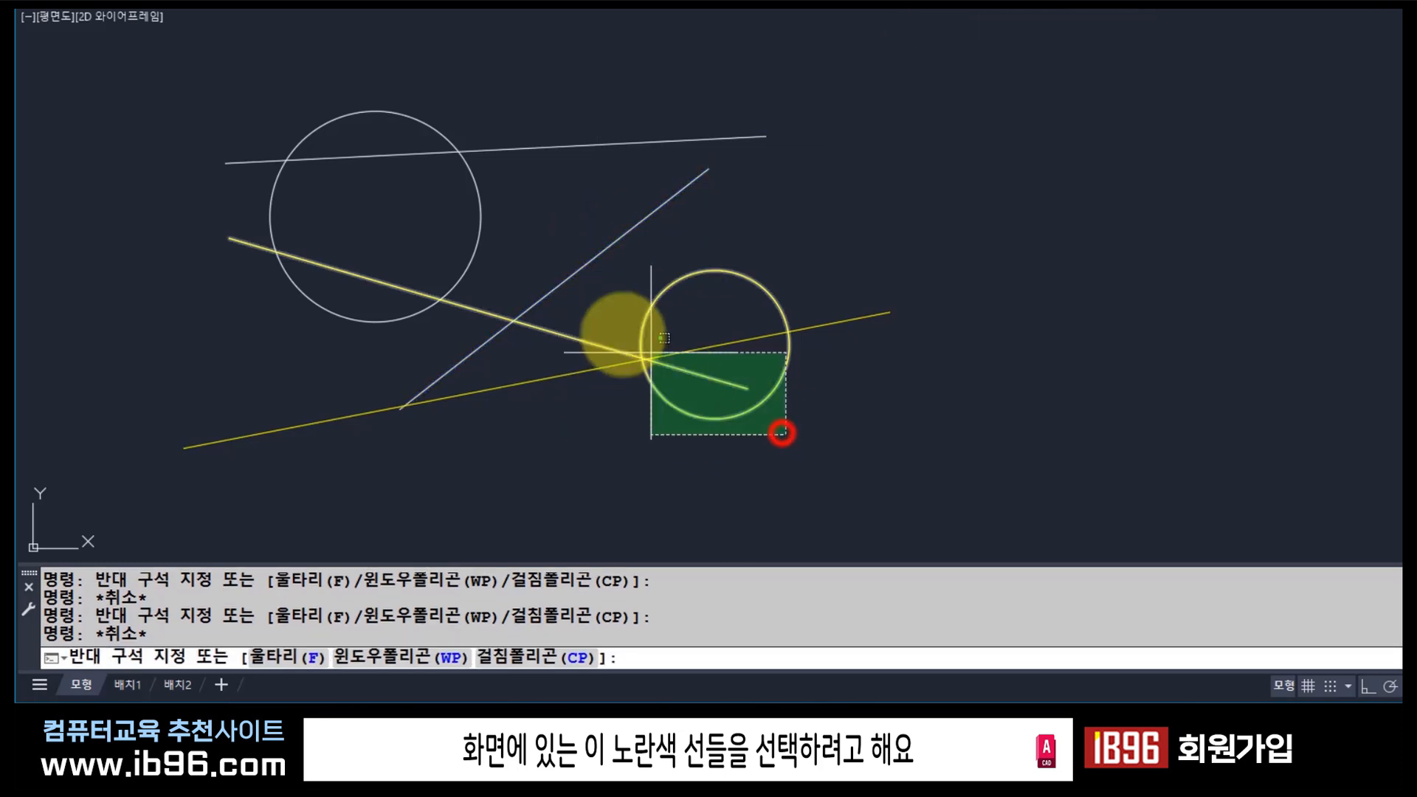
click(600, 304)
key(Escape)
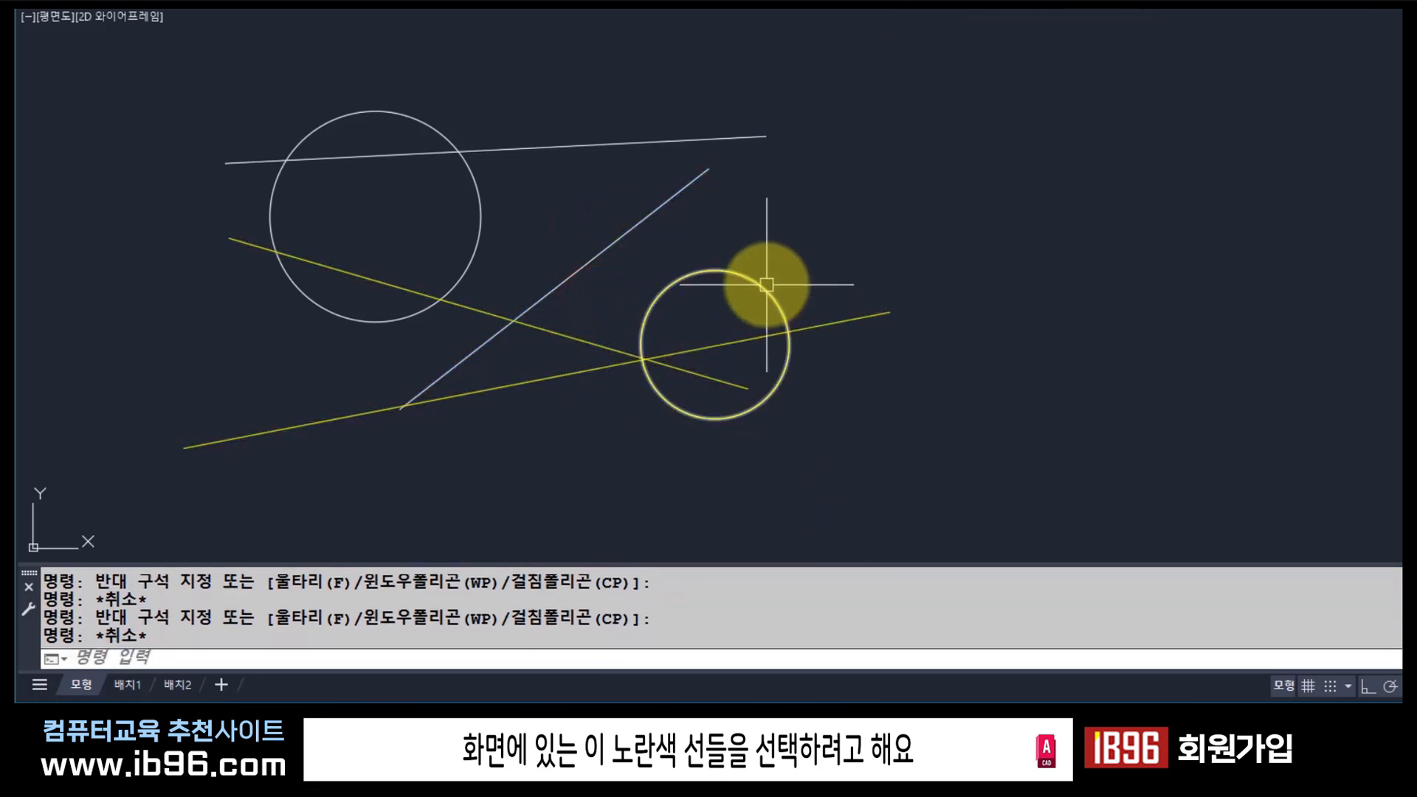
click(762, 281)
key(Escape)
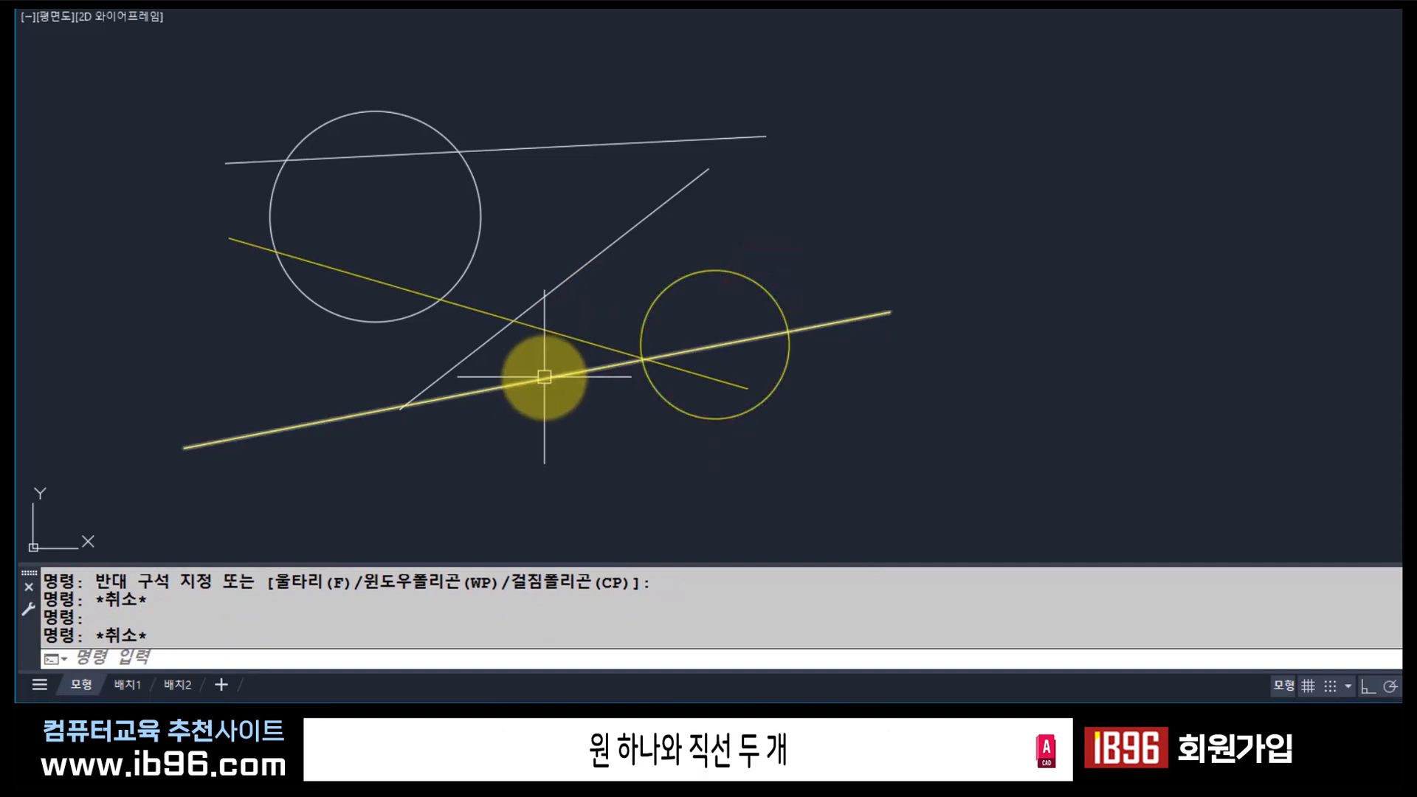
click(547, 378)
click(557, 333)
key(Escape)
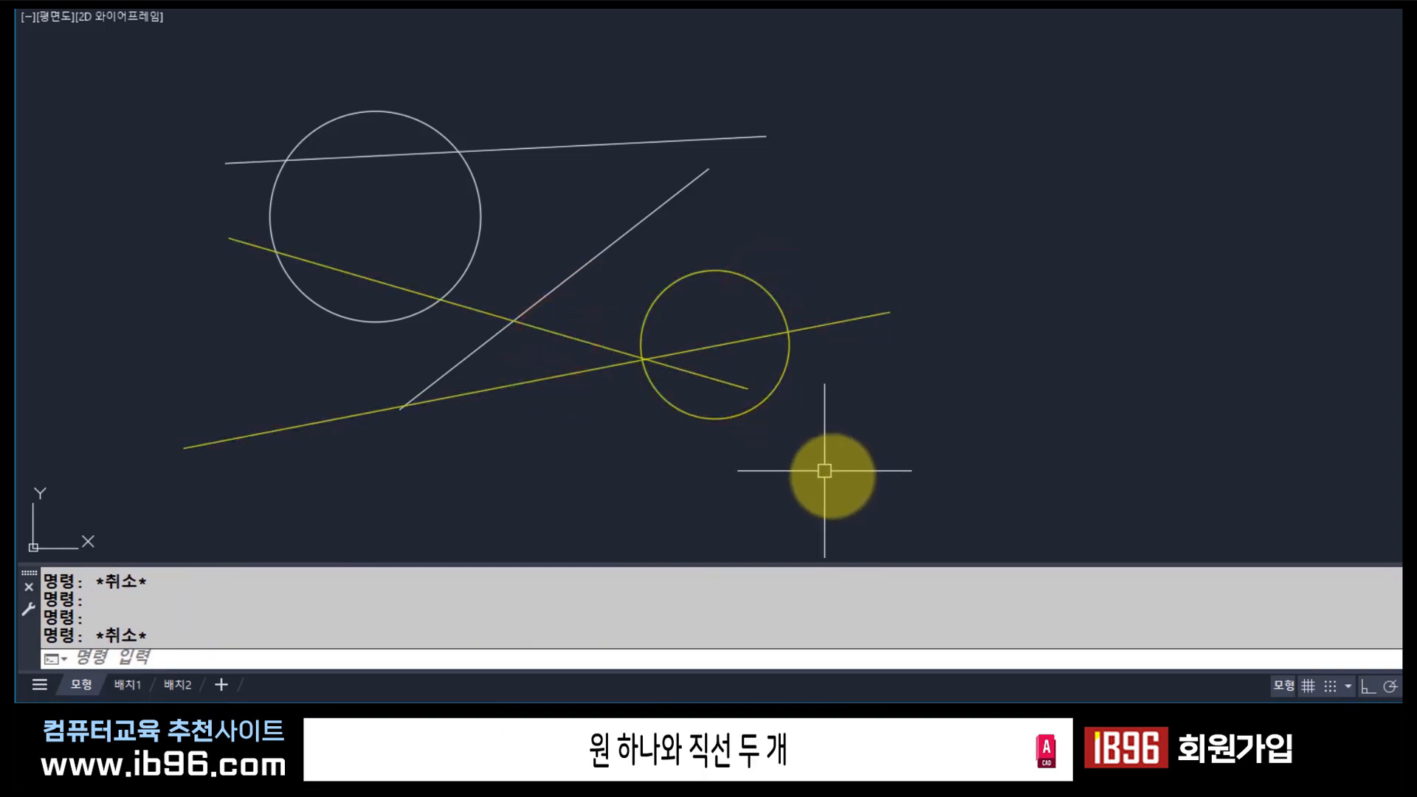
Select the yellow circle and both yellow lines together with a crossing window, and clear the selection.
click(861, 490)
click(574, 239)
key(Escape)
click(825, 475)
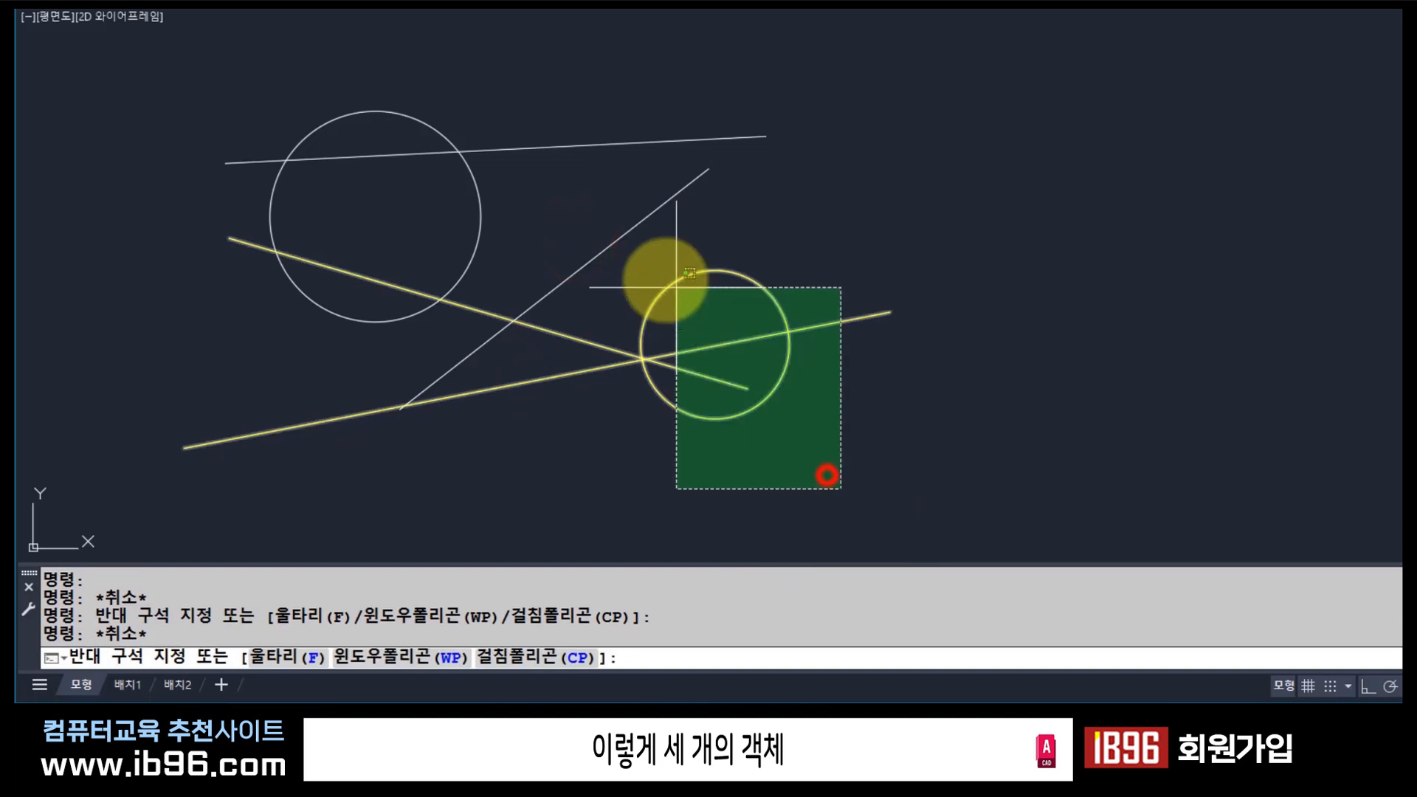
click(627, 264)
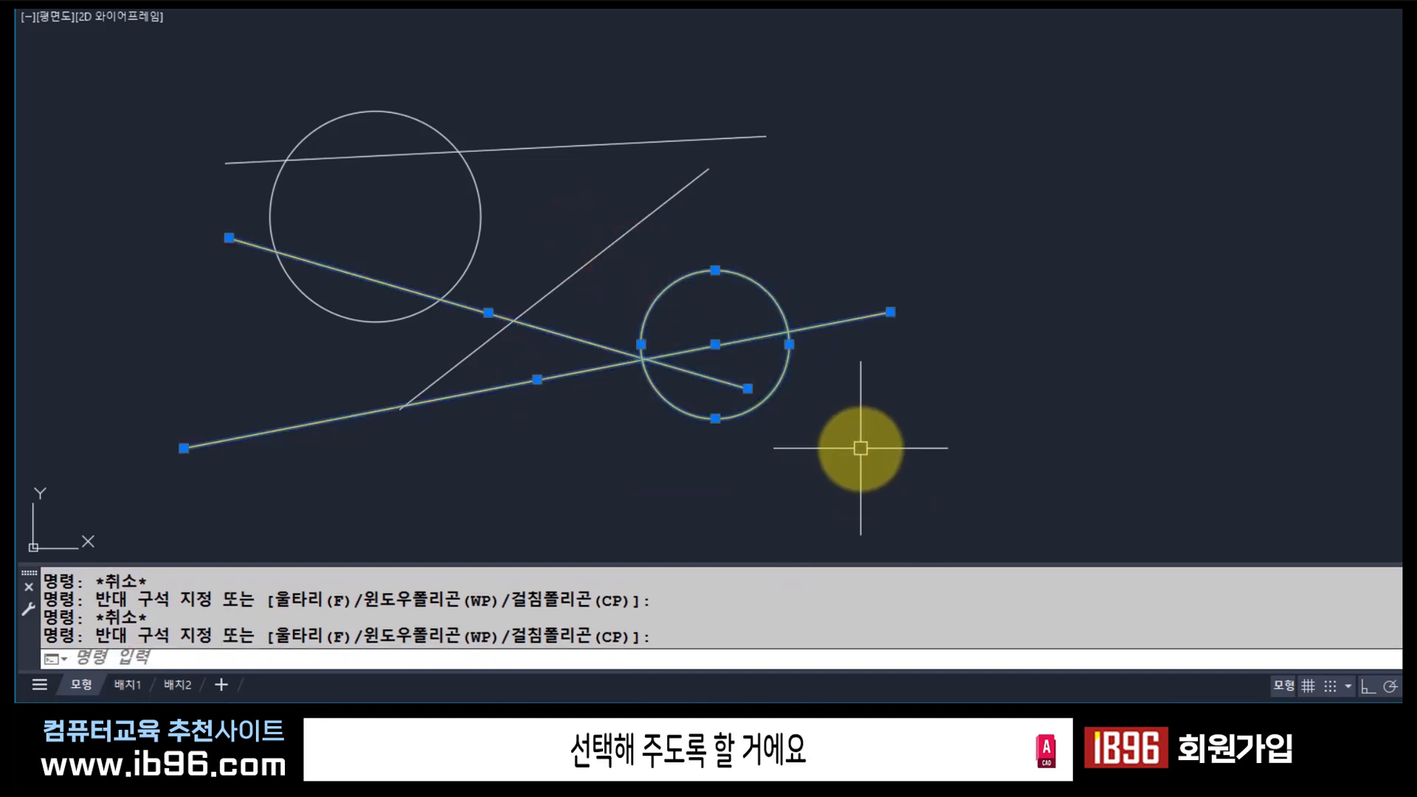
key(Escape)
key(Escape)
key(Escape)
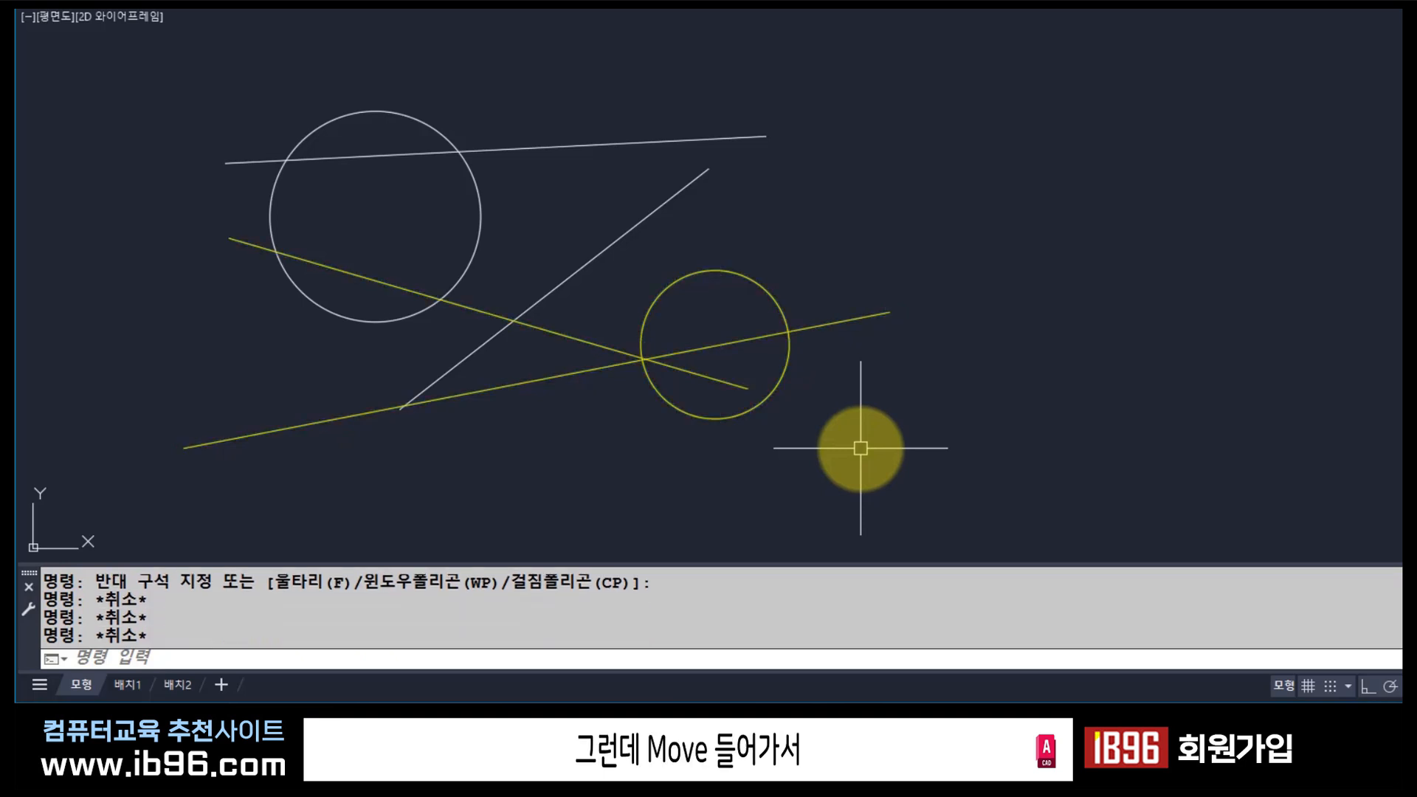
text(m)
key(Return)
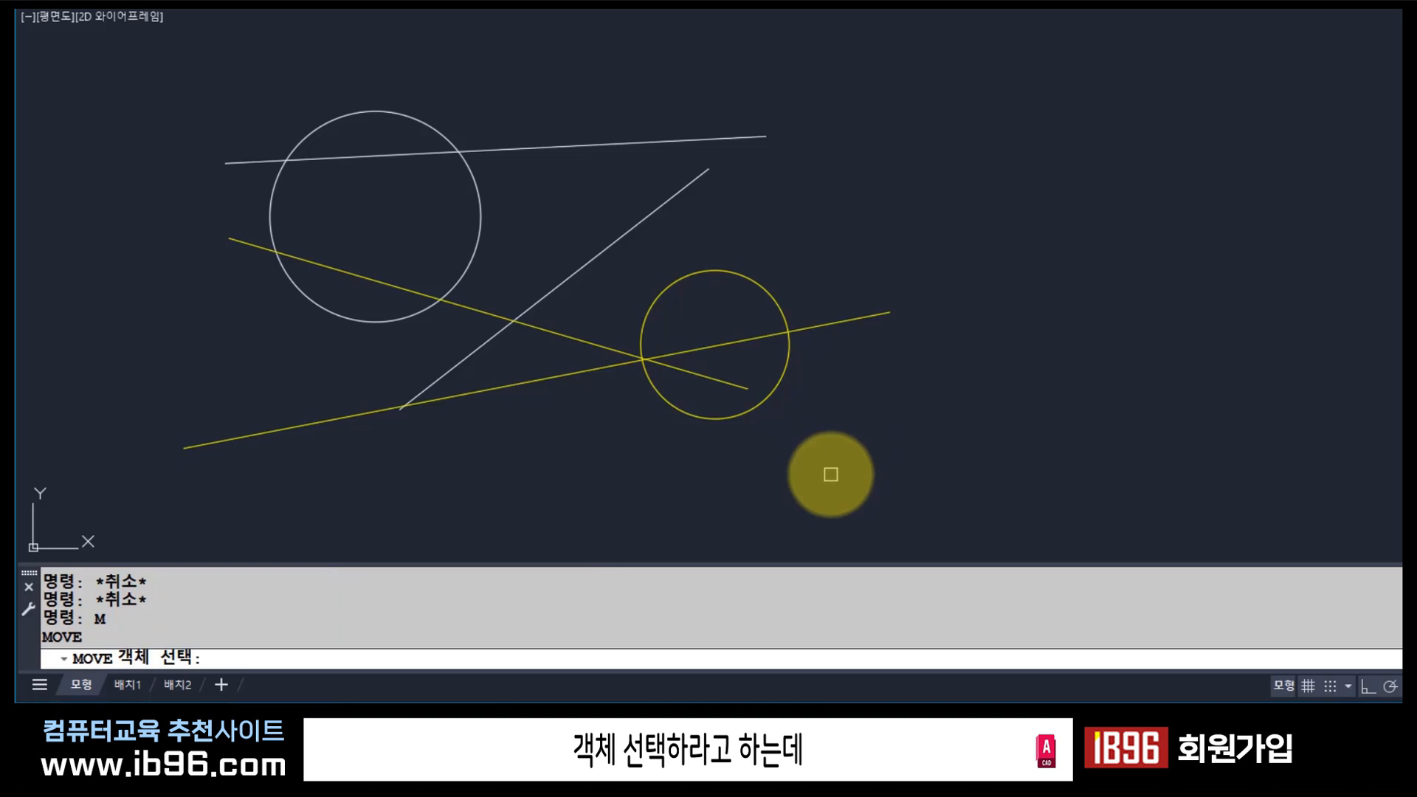
click(839, 466)
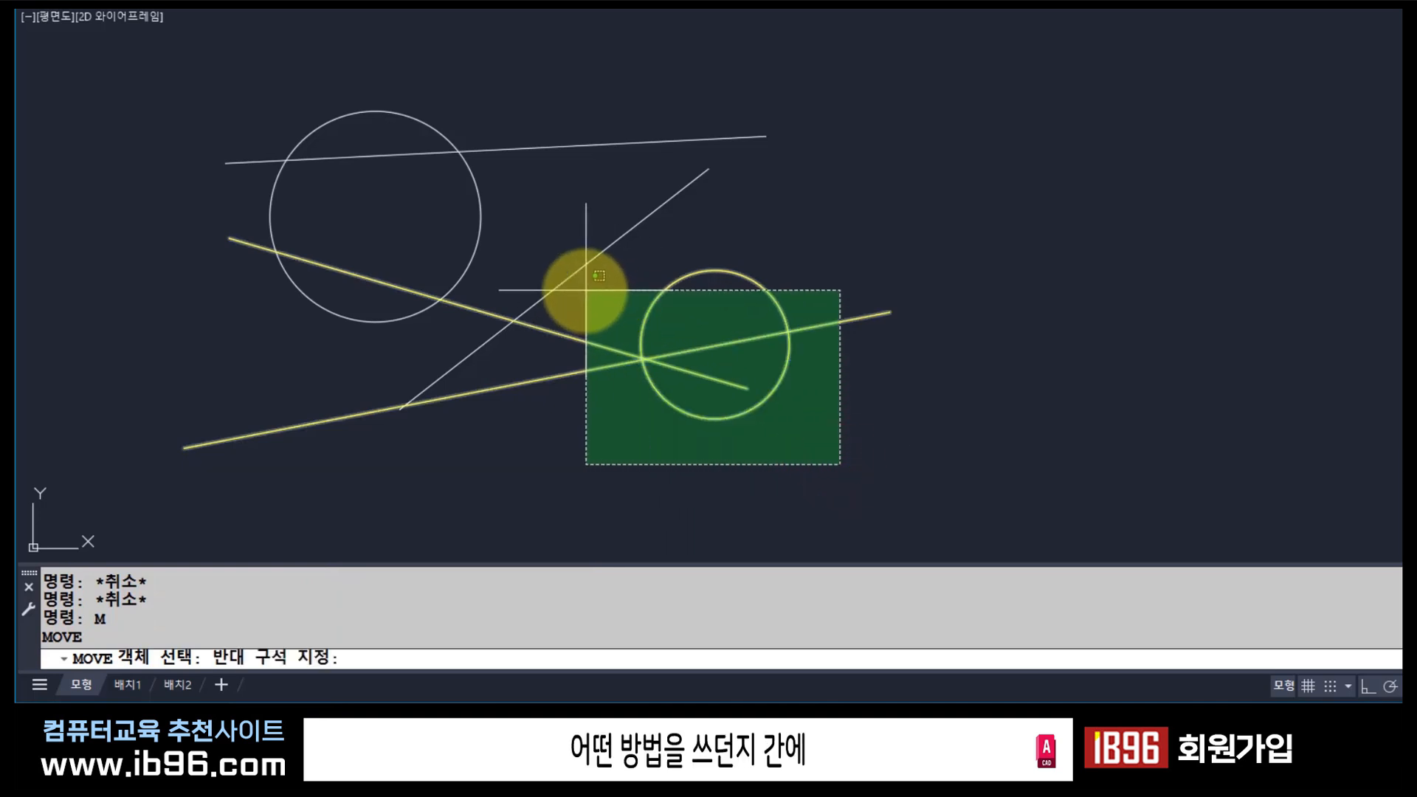
click(540, 127)
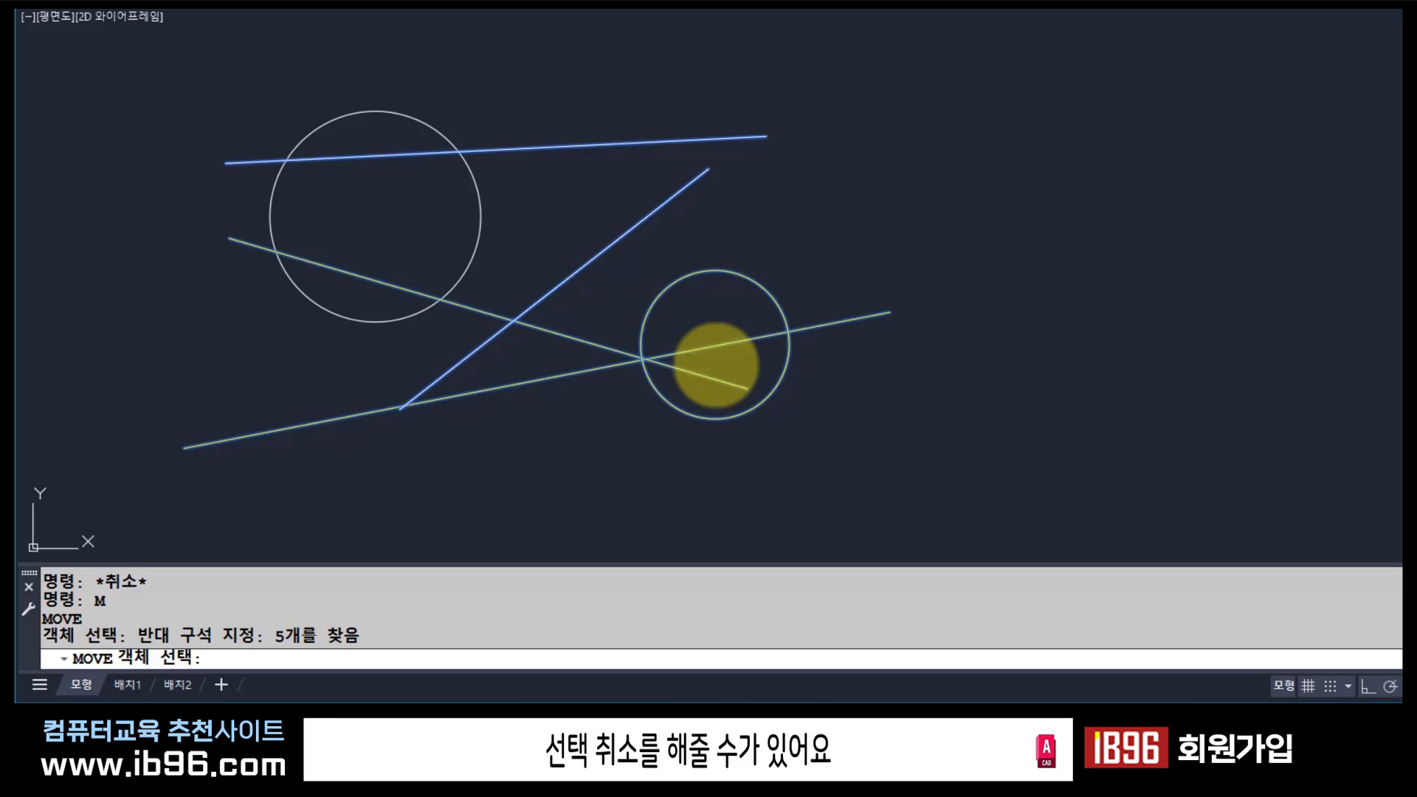
key(Escape)
Restart the Move command and list its object selection options, including Remove (R).
key(Return)
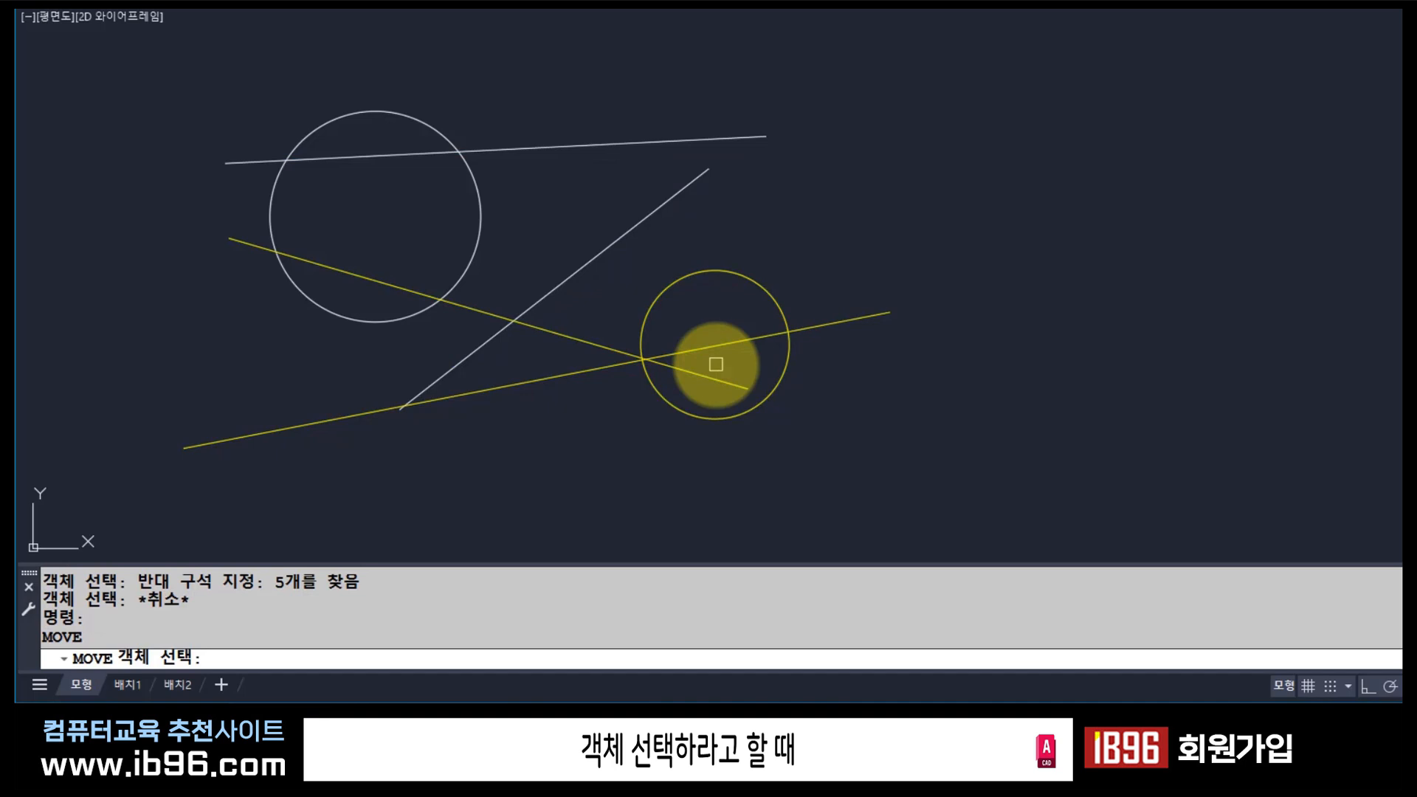
text(?)
key(Return)
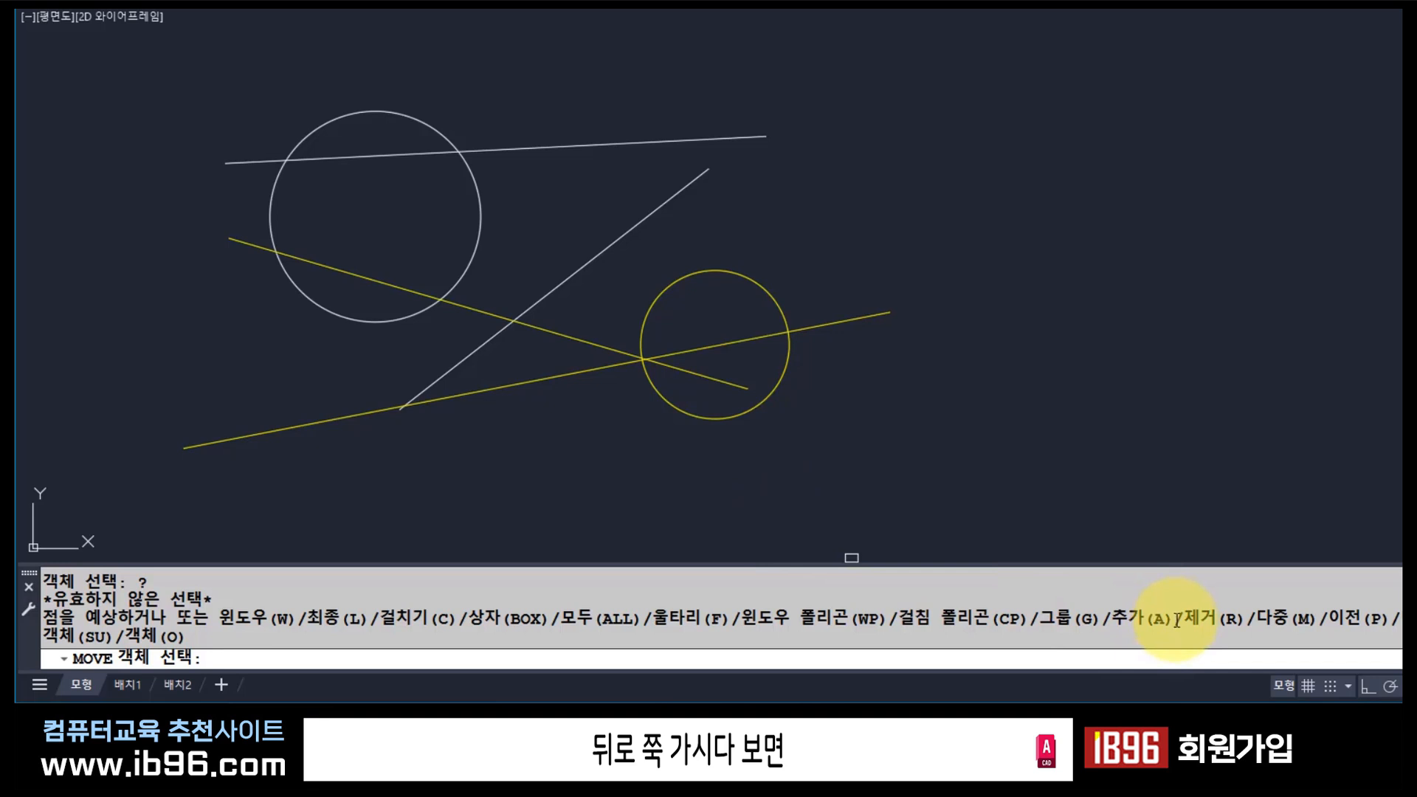
drag(1176, 618, 1254, 619)
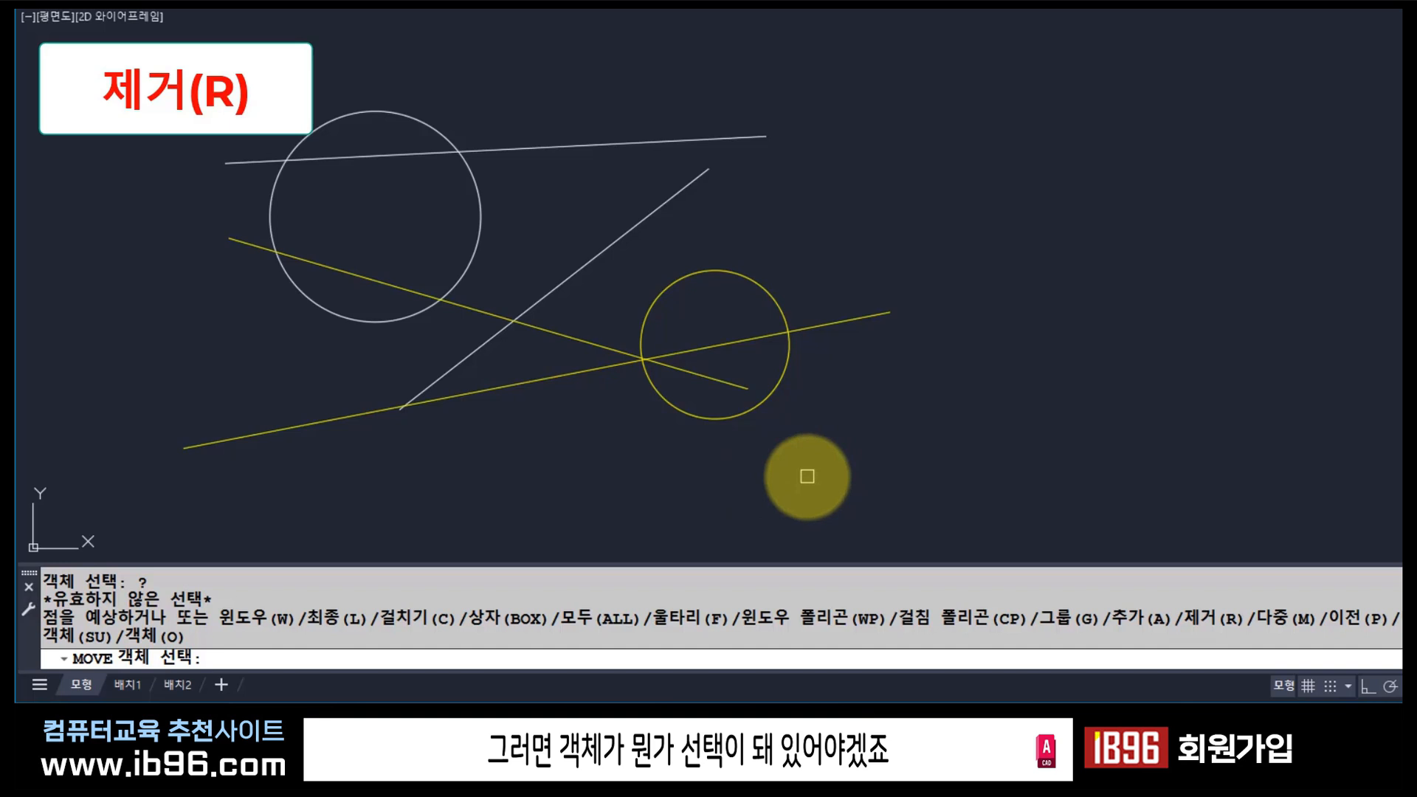
Select the yellow circle and all four lines for the move with one crossing window.
click(836, 481)
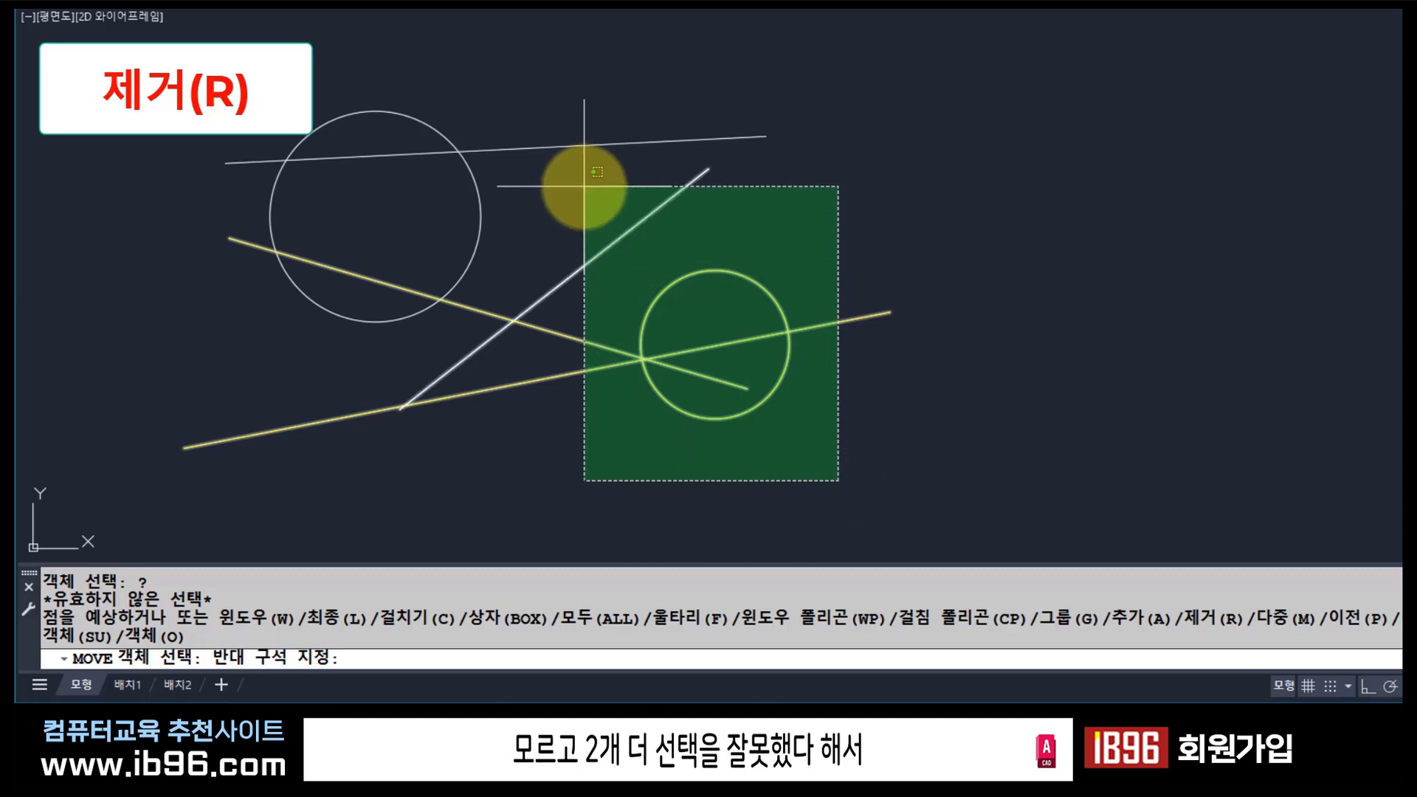
click(567, 115)
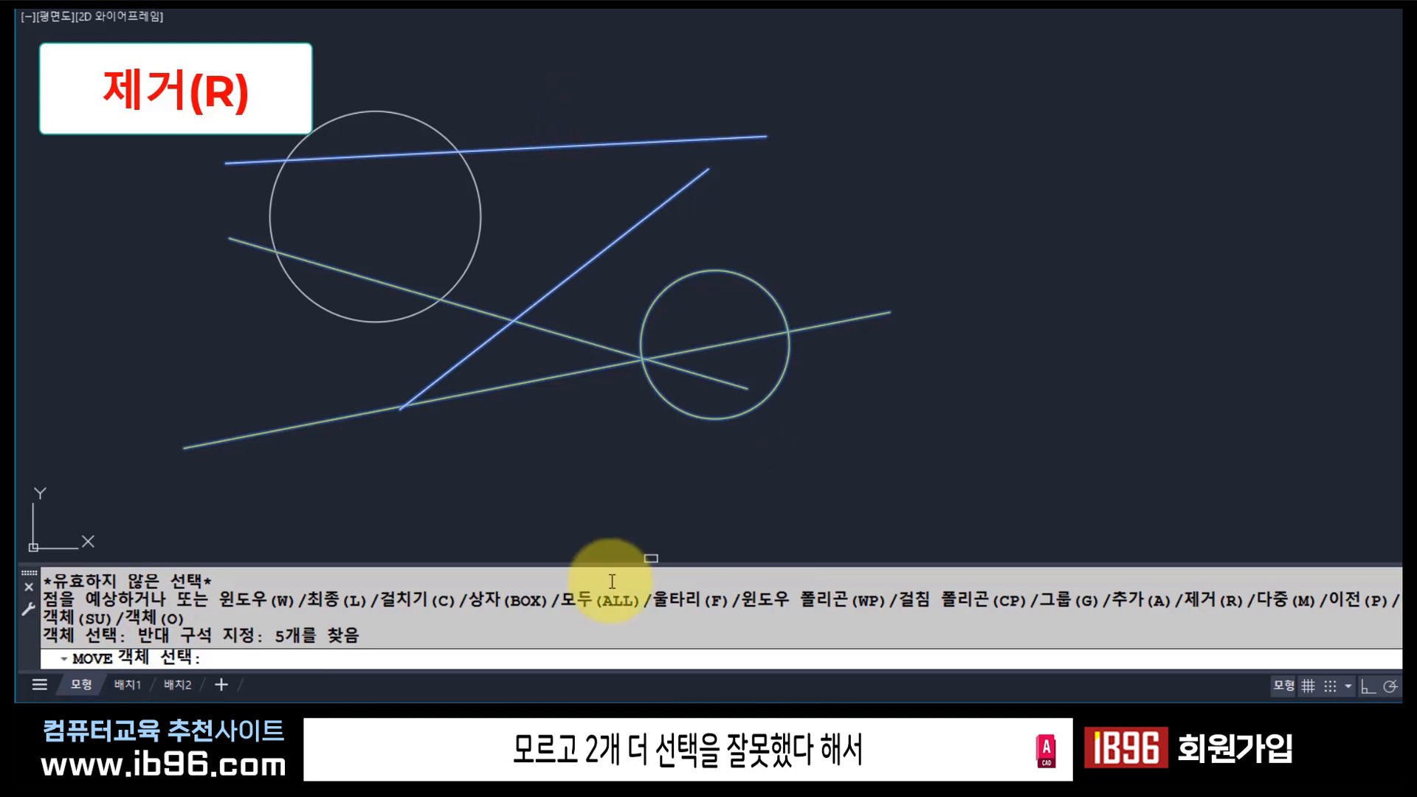
drag(376, 639, 267, 636)
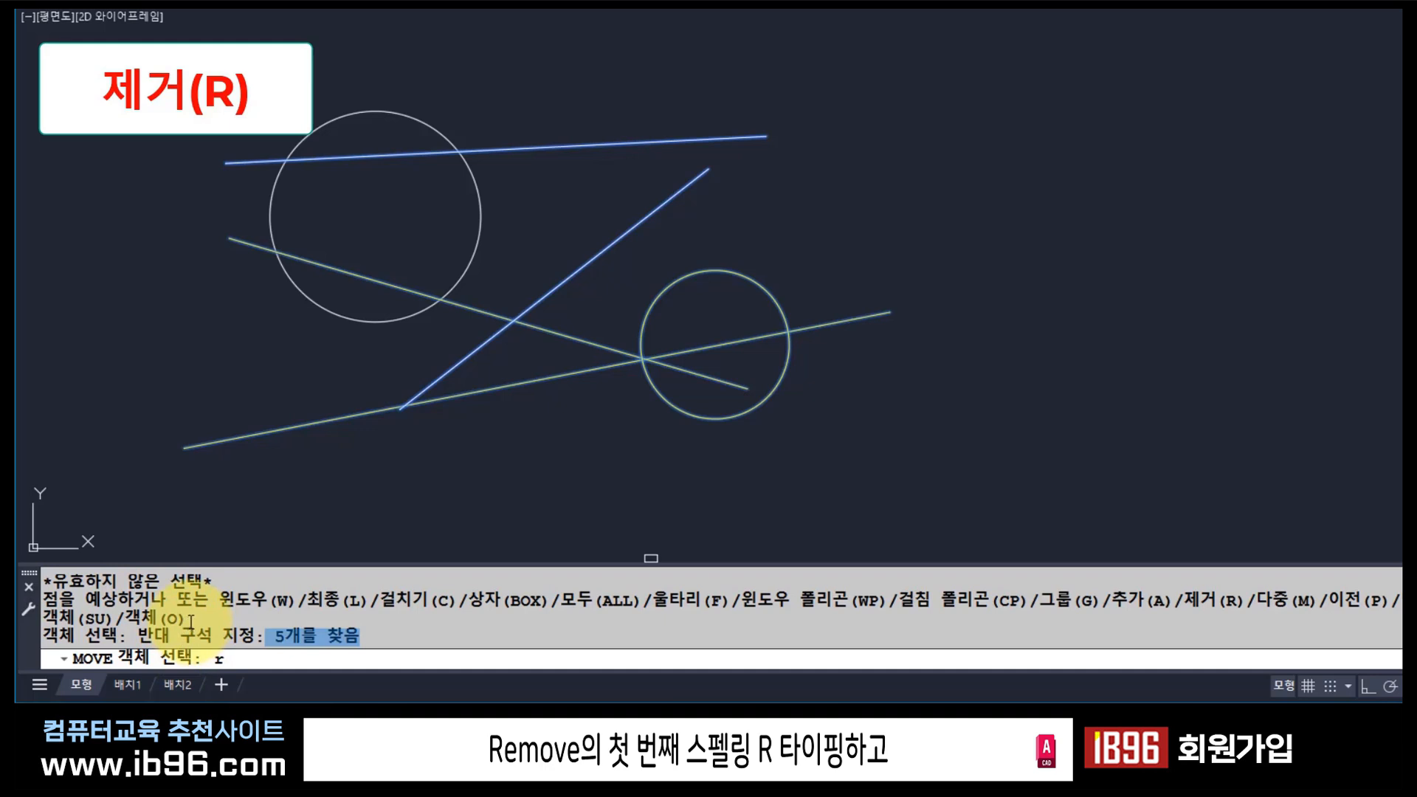
Use the Remove option to take the steep diagonal and the upper white line out of the move's selection.
key(Return)
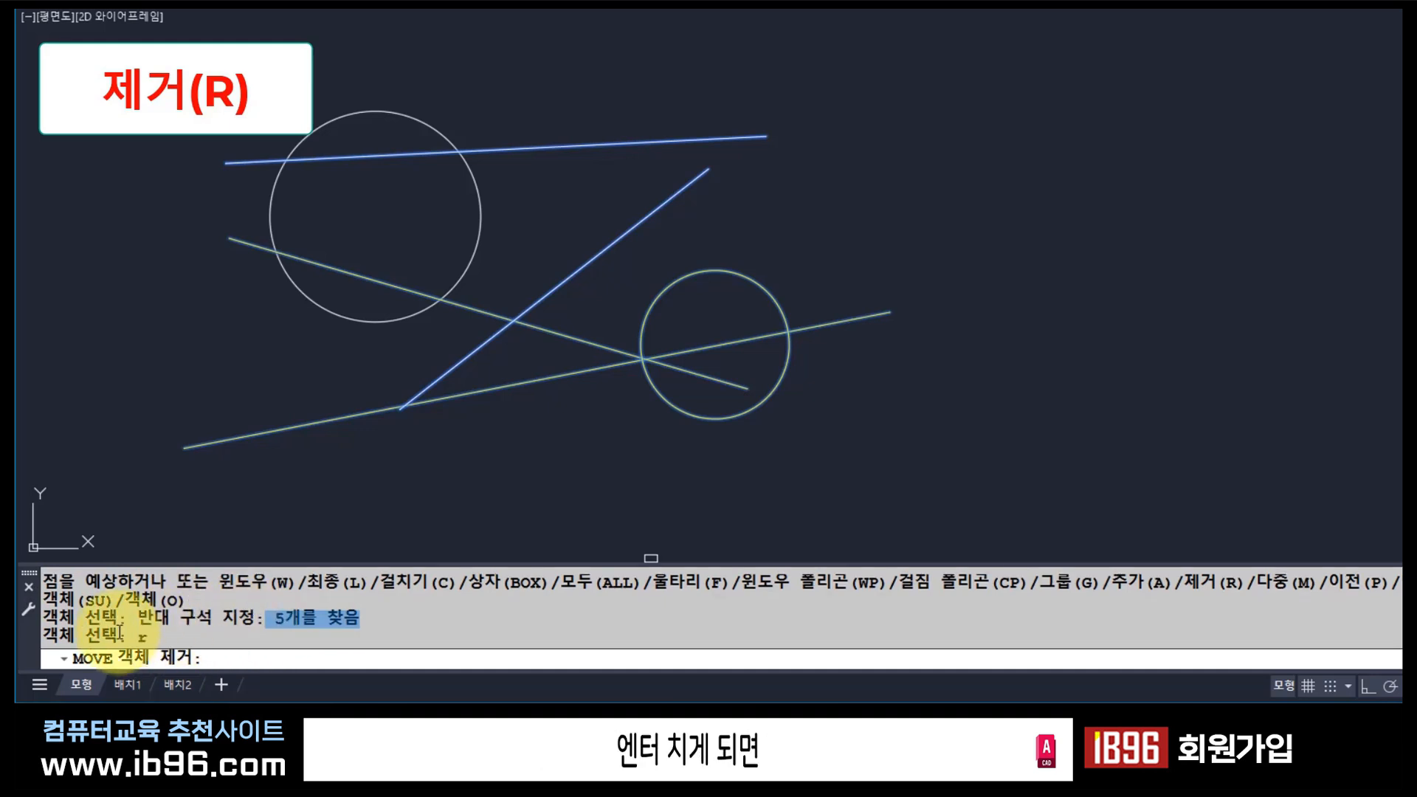
drag(127, 637, 44, 634)
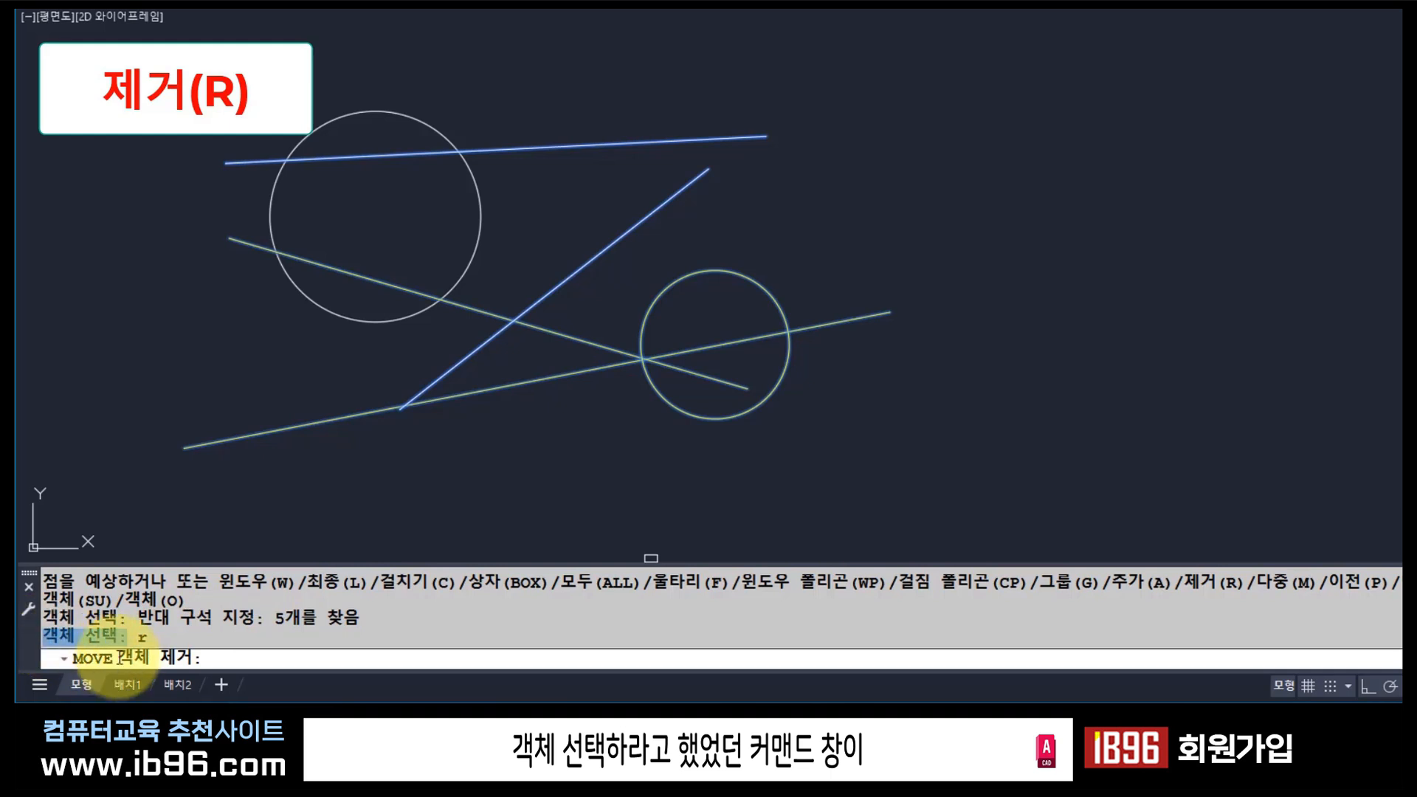
click(192, 657)
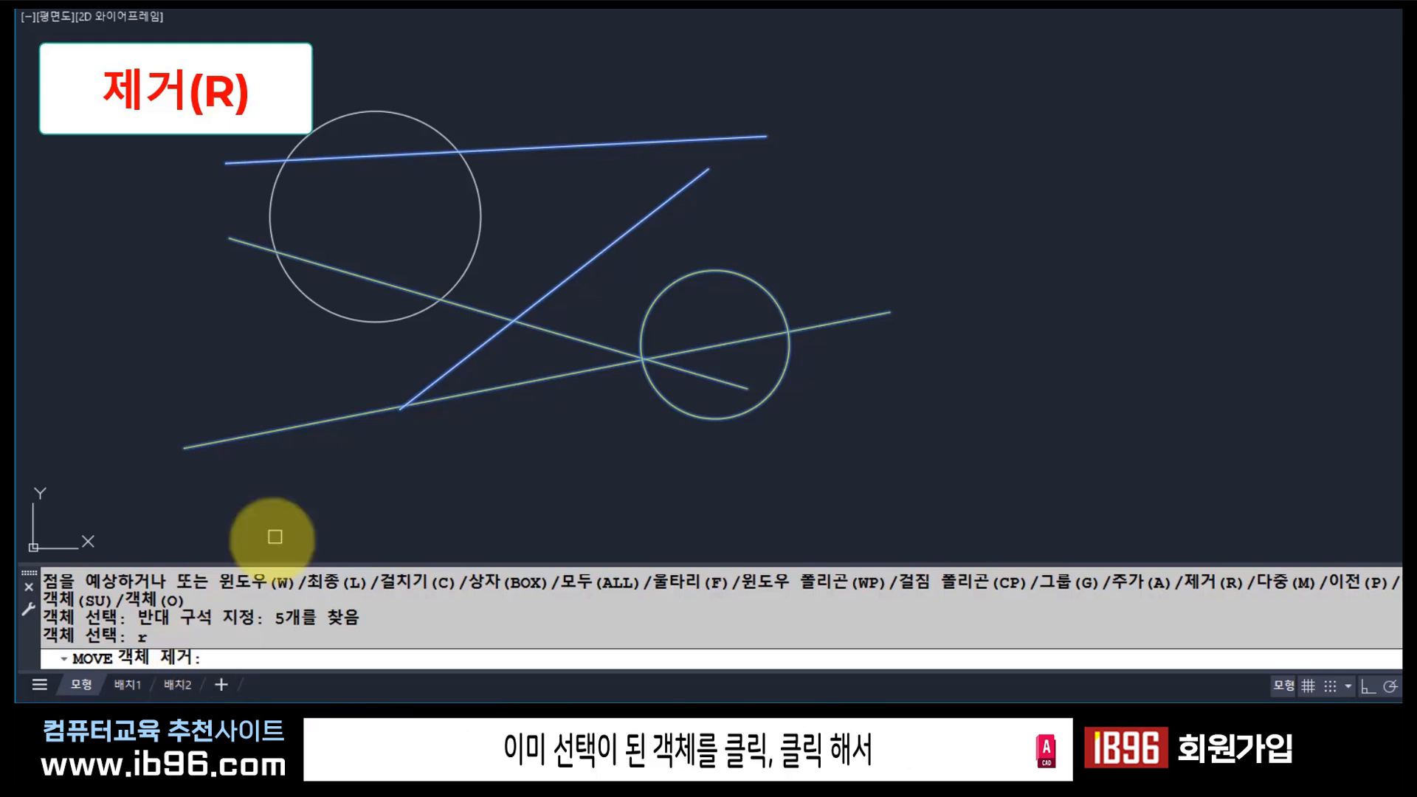
click(620, 240)
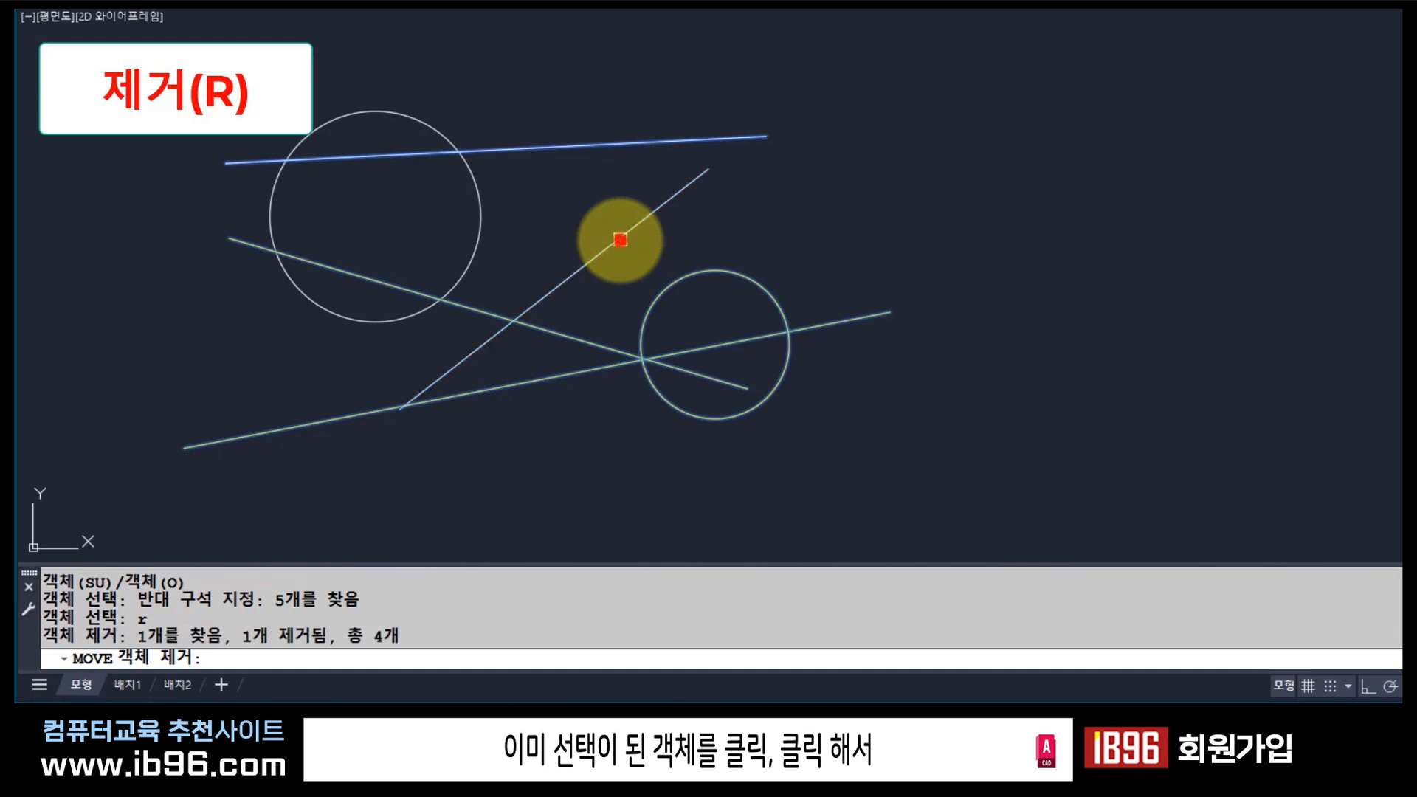
click(592, 148)
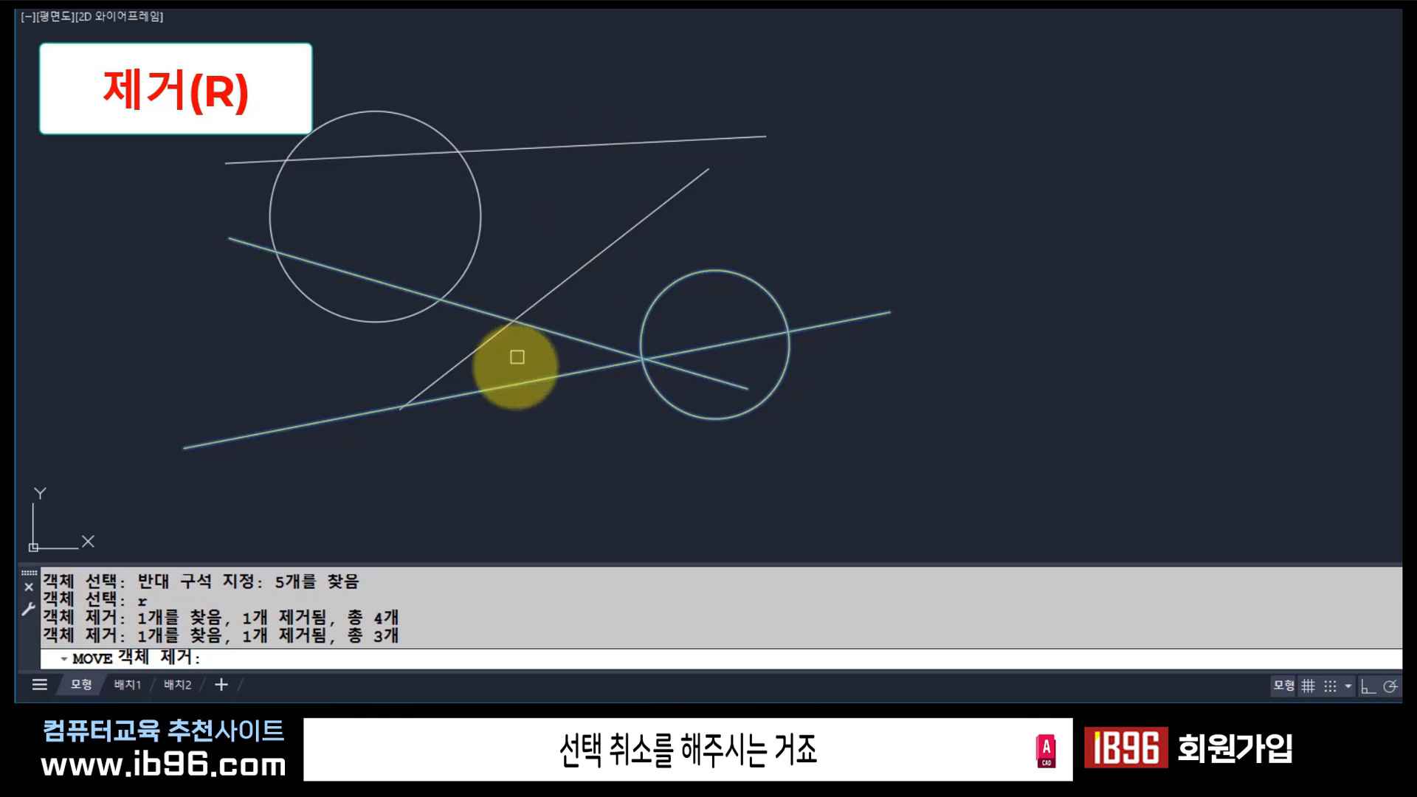
drag(274, 582, 364, 582)
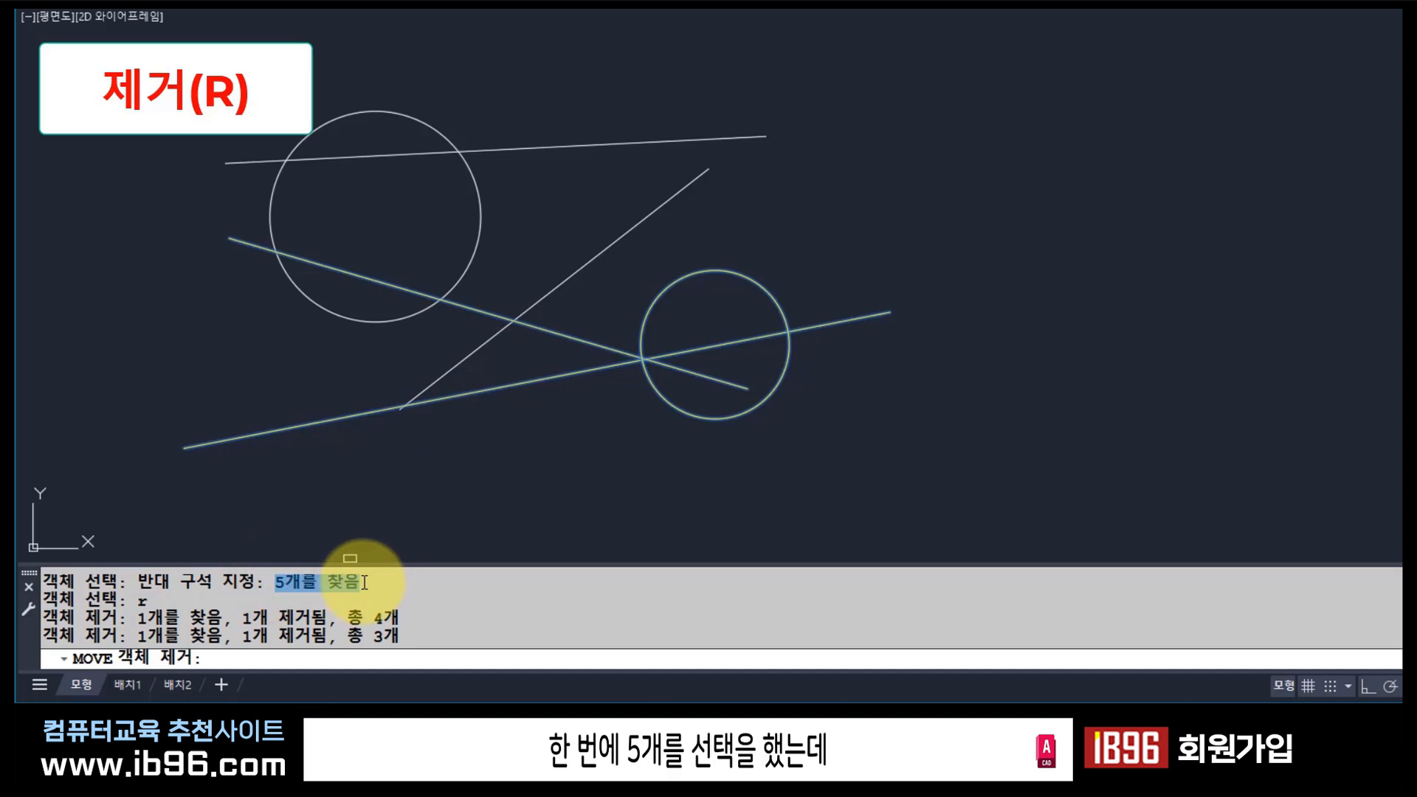
drag(133, 617, 339, 636)
click(141, 634)
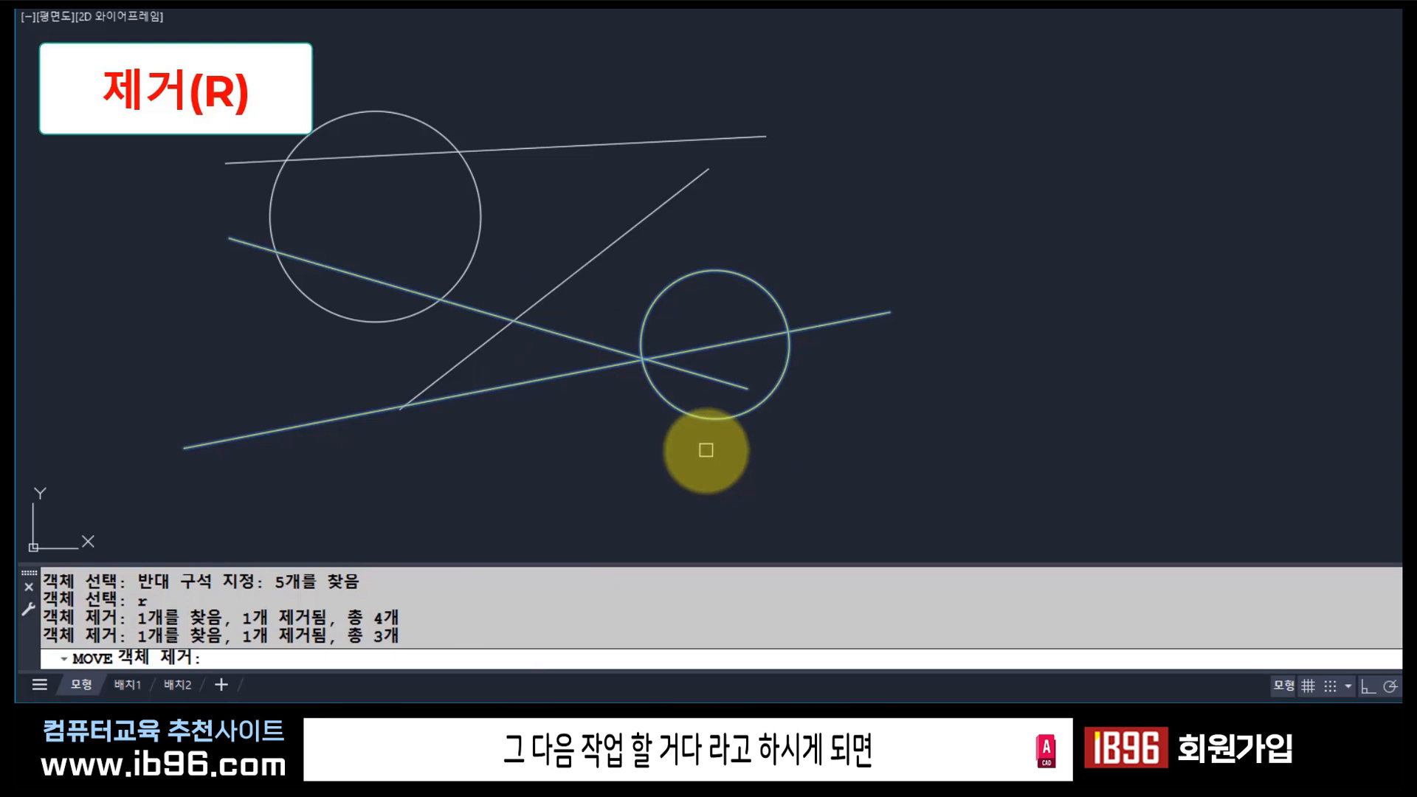
Move the yellow circle and the two yellow lines a short distance down and to the left.
key(Return)
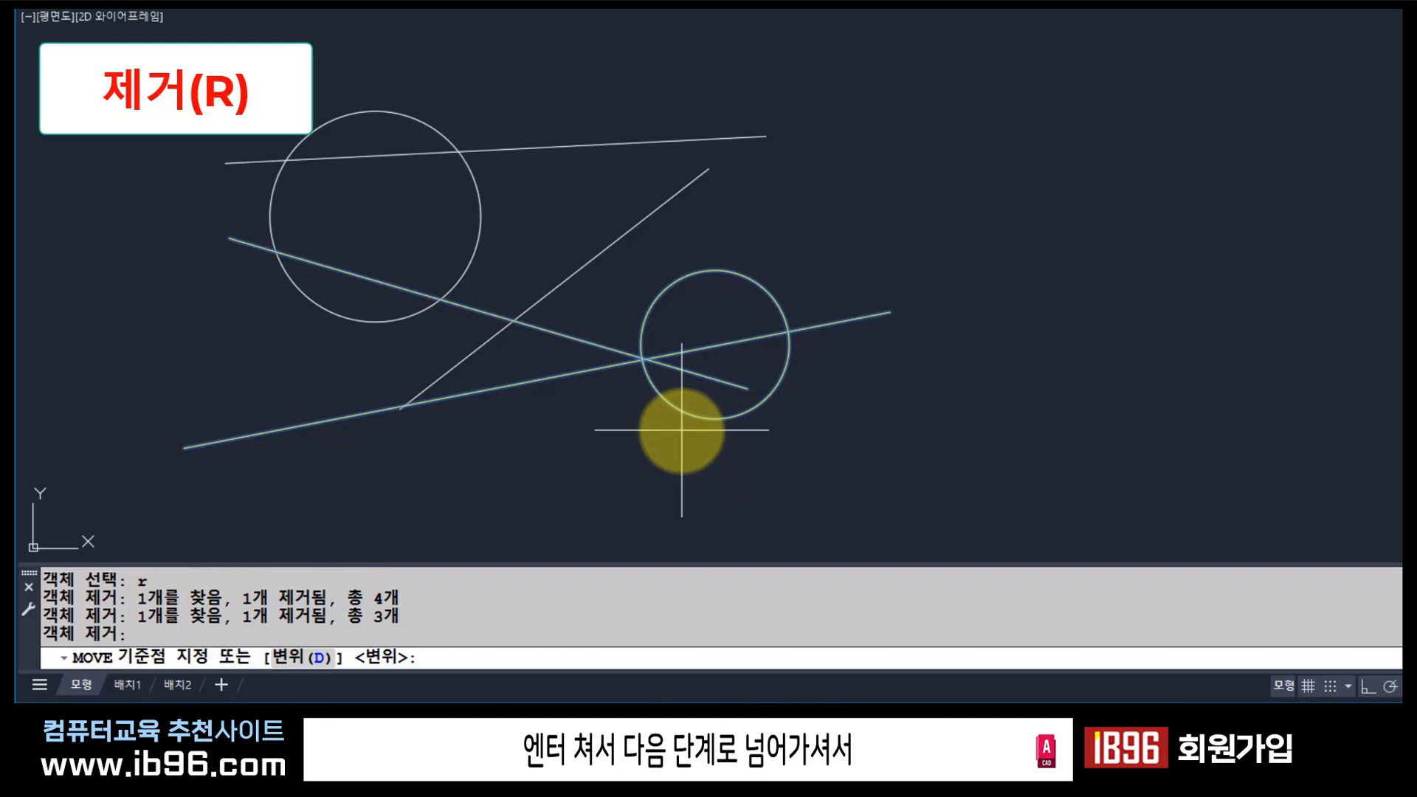
click(549, 496)
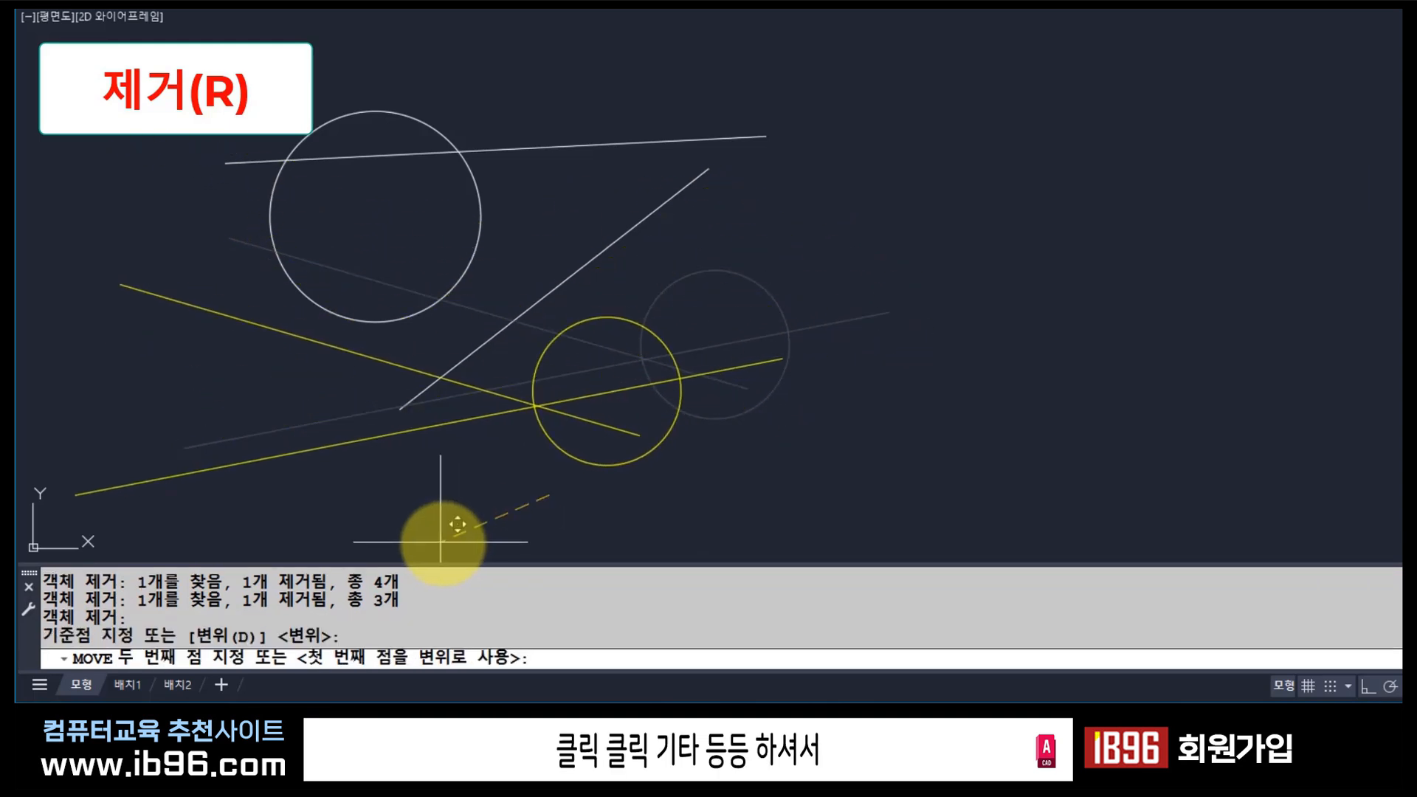
click(526, 515)
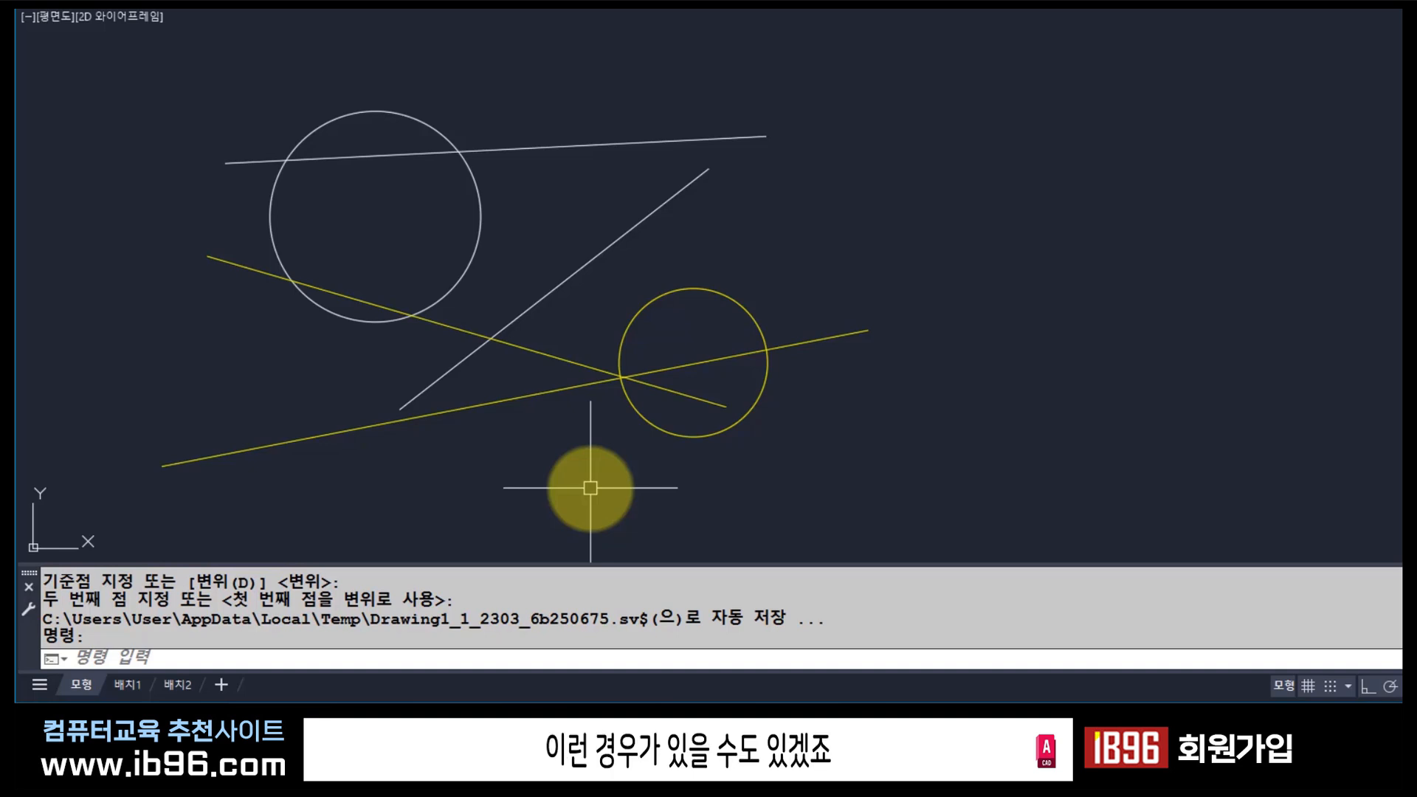
Start another Move and select the yellow circle and all four lines with a crossing window.
text(M)
key(Return)
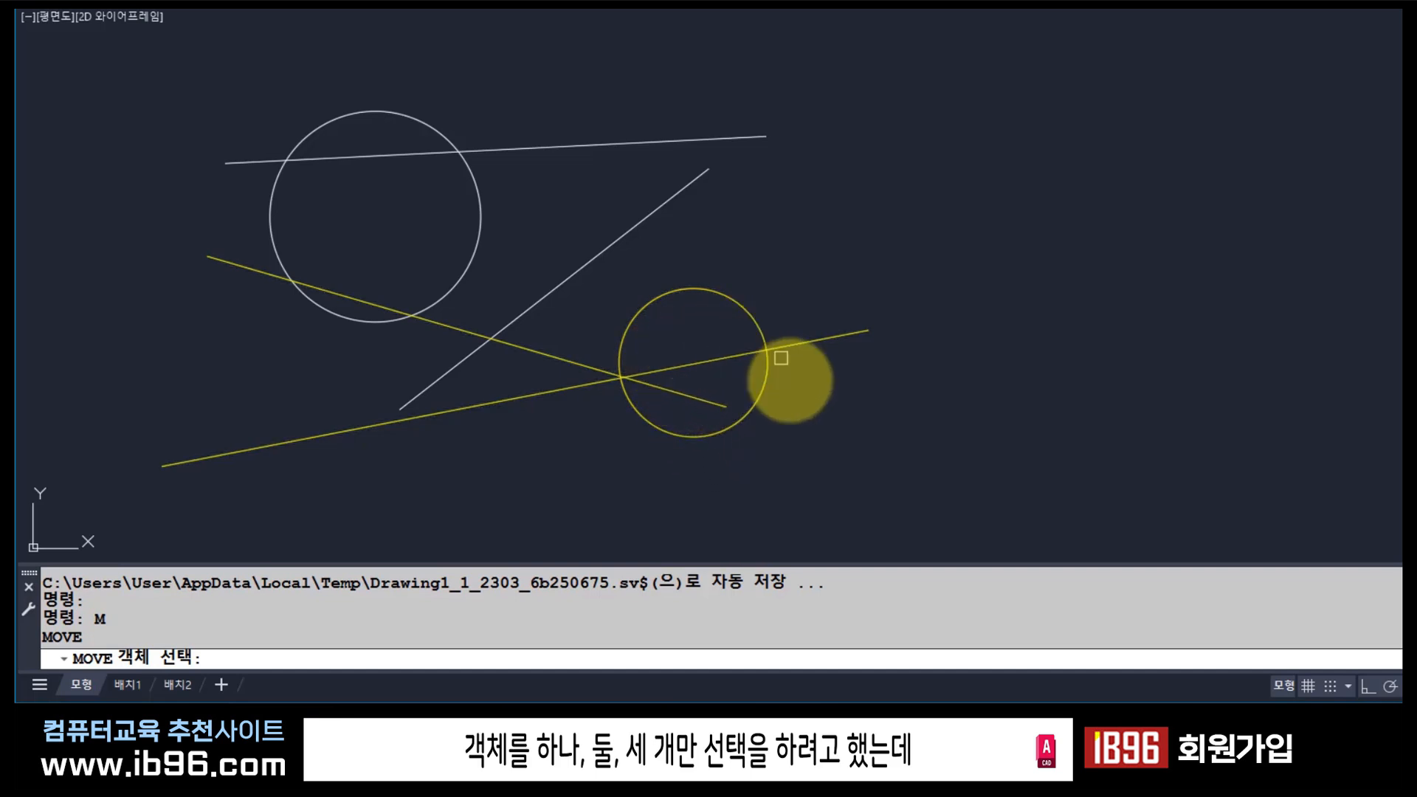
click(822, 473)
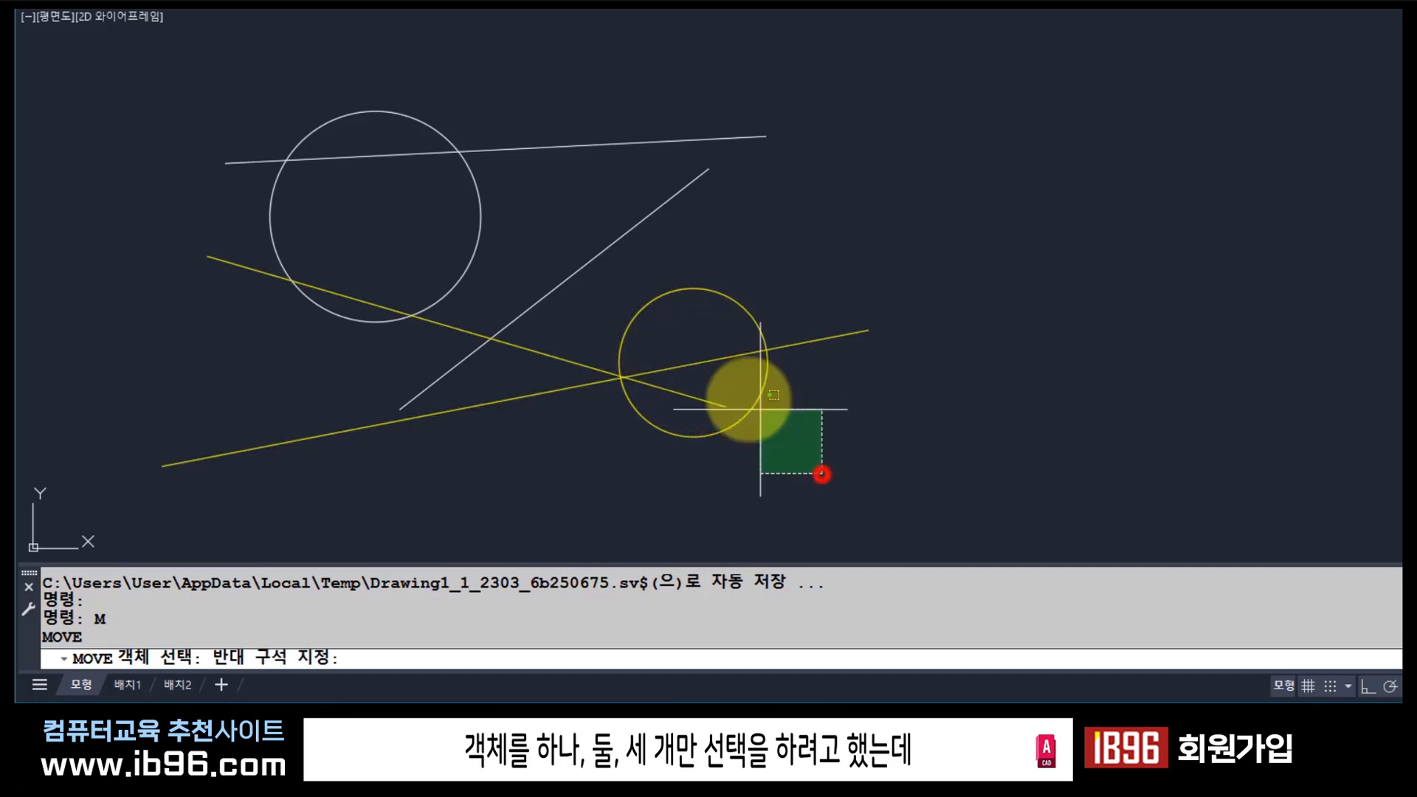
click(545, 102)
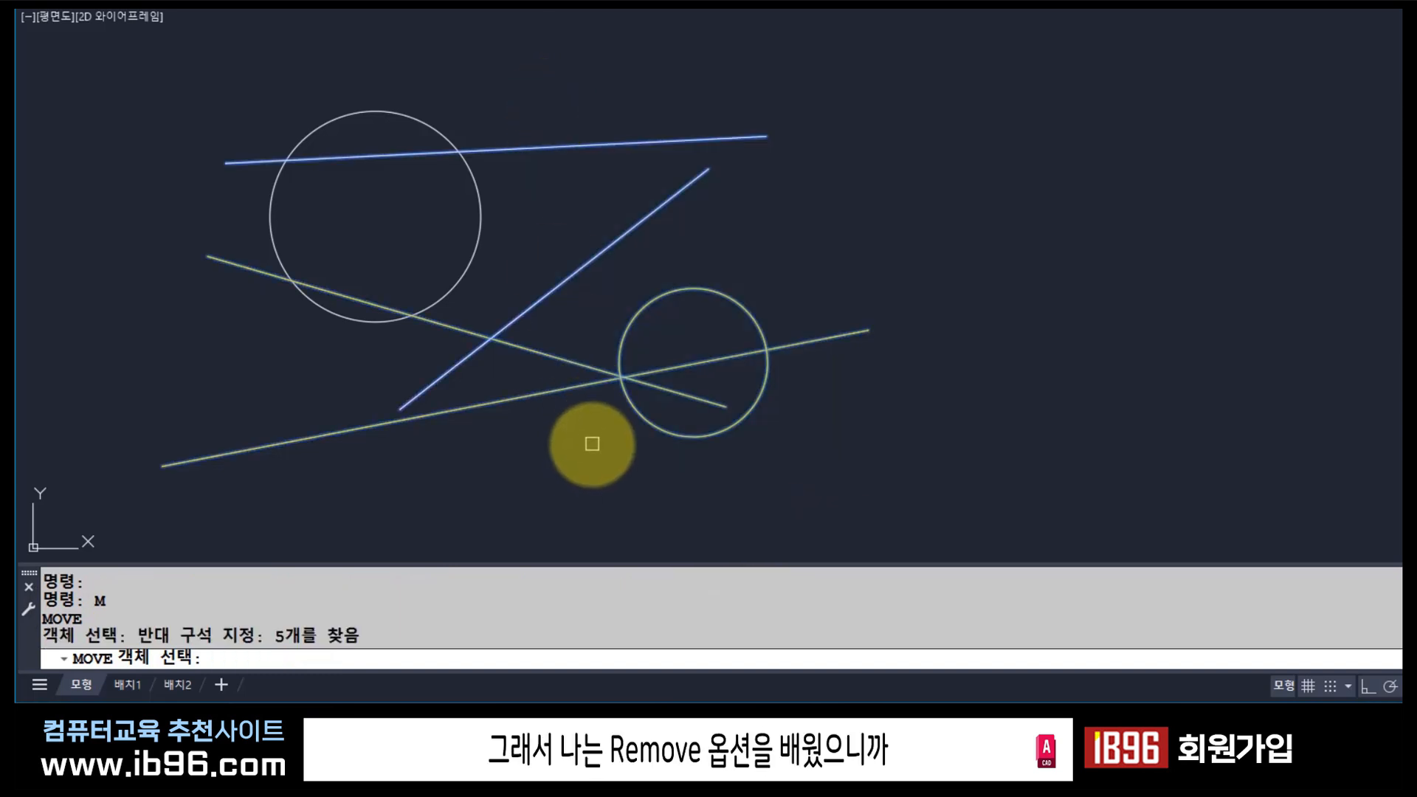
Use the Remove option to take the upper white line, the steep white diagonal and the yellow circle out of the move's selection.
text(r)
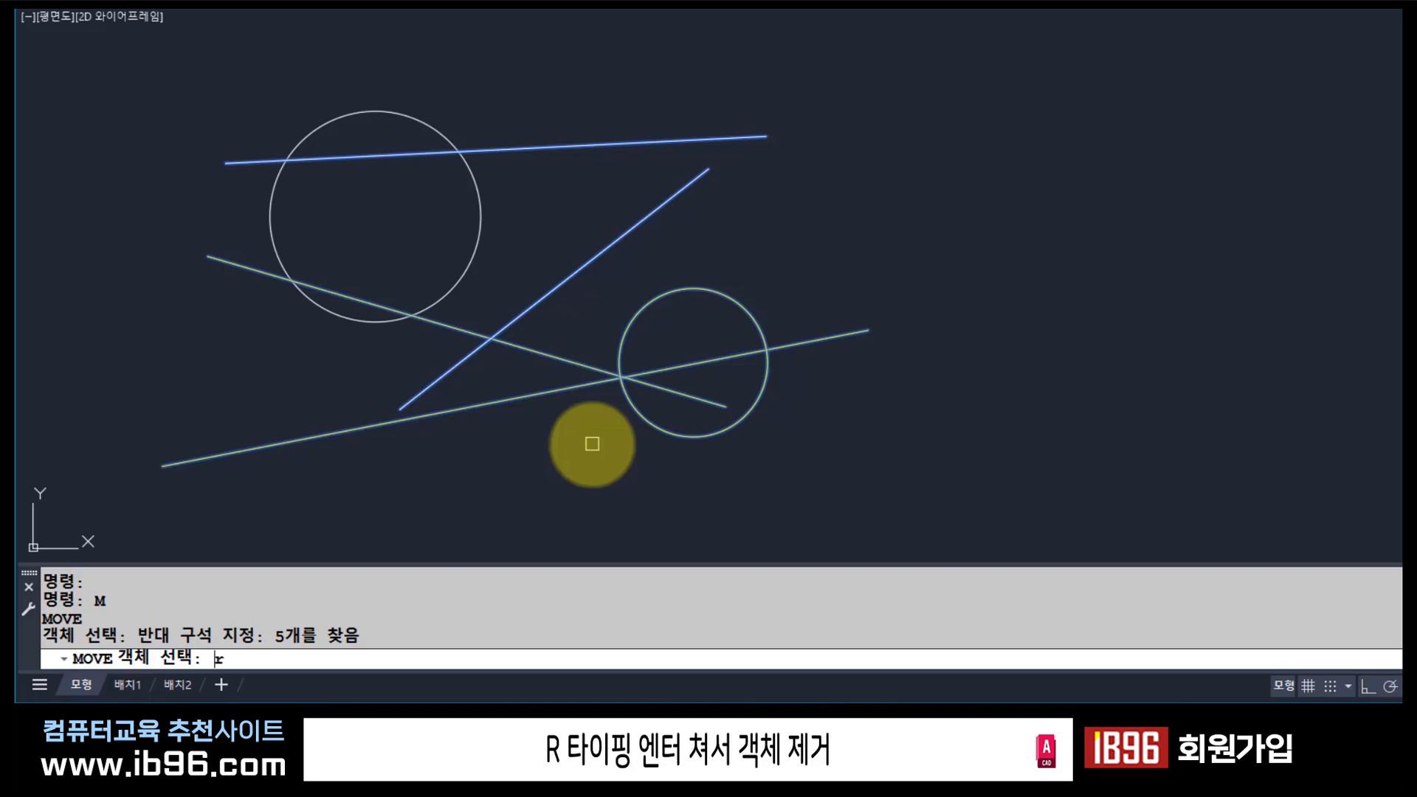
key(Return)
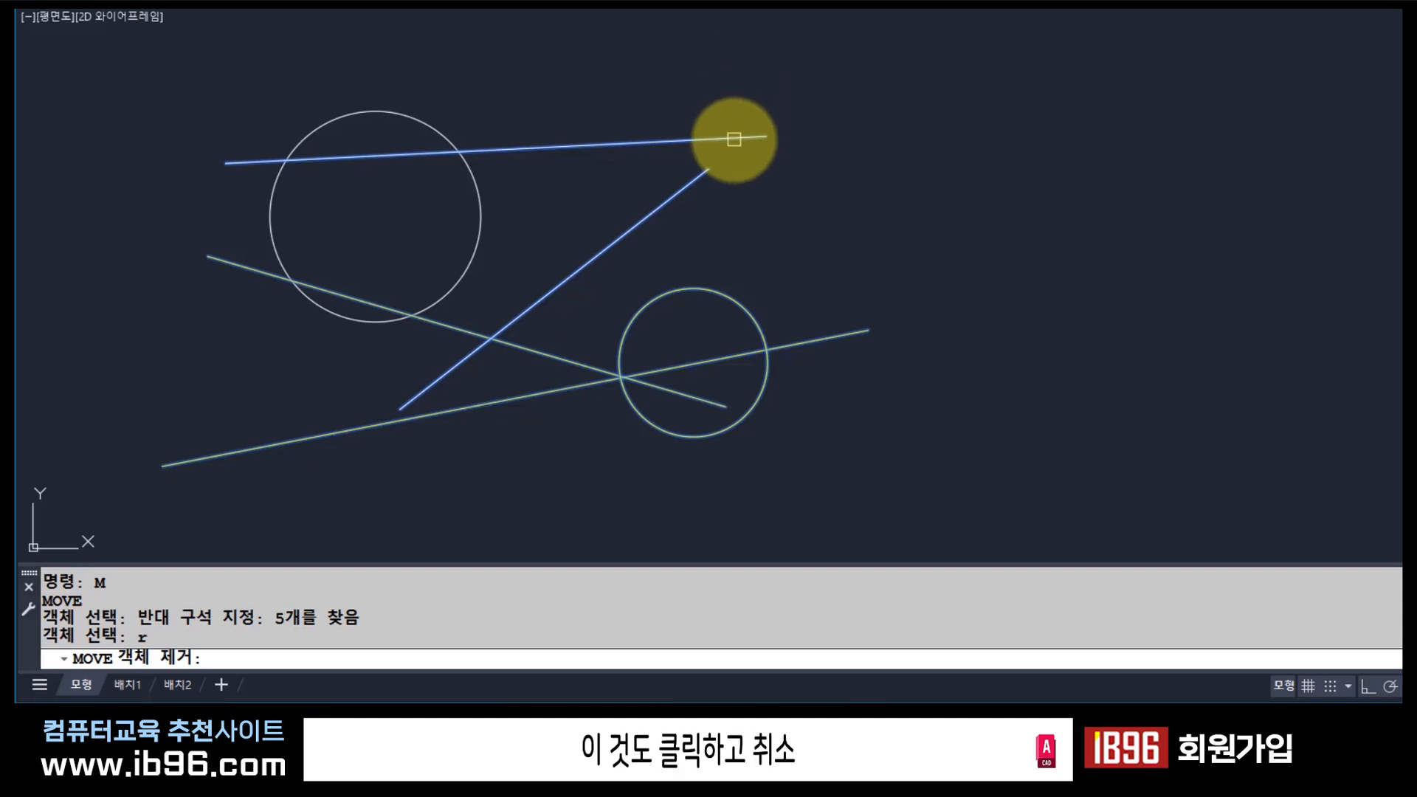
click(734, 139)
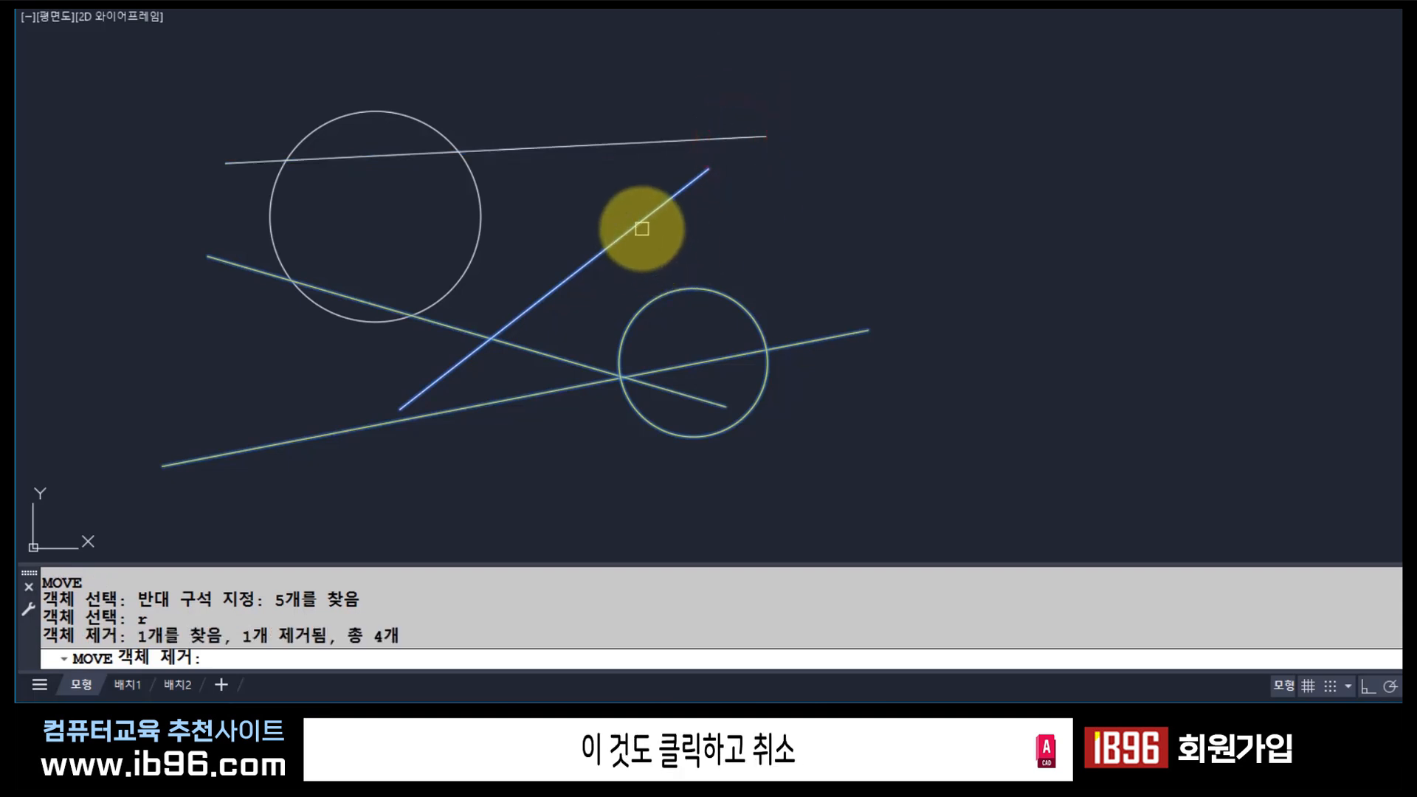
click(642, 222)
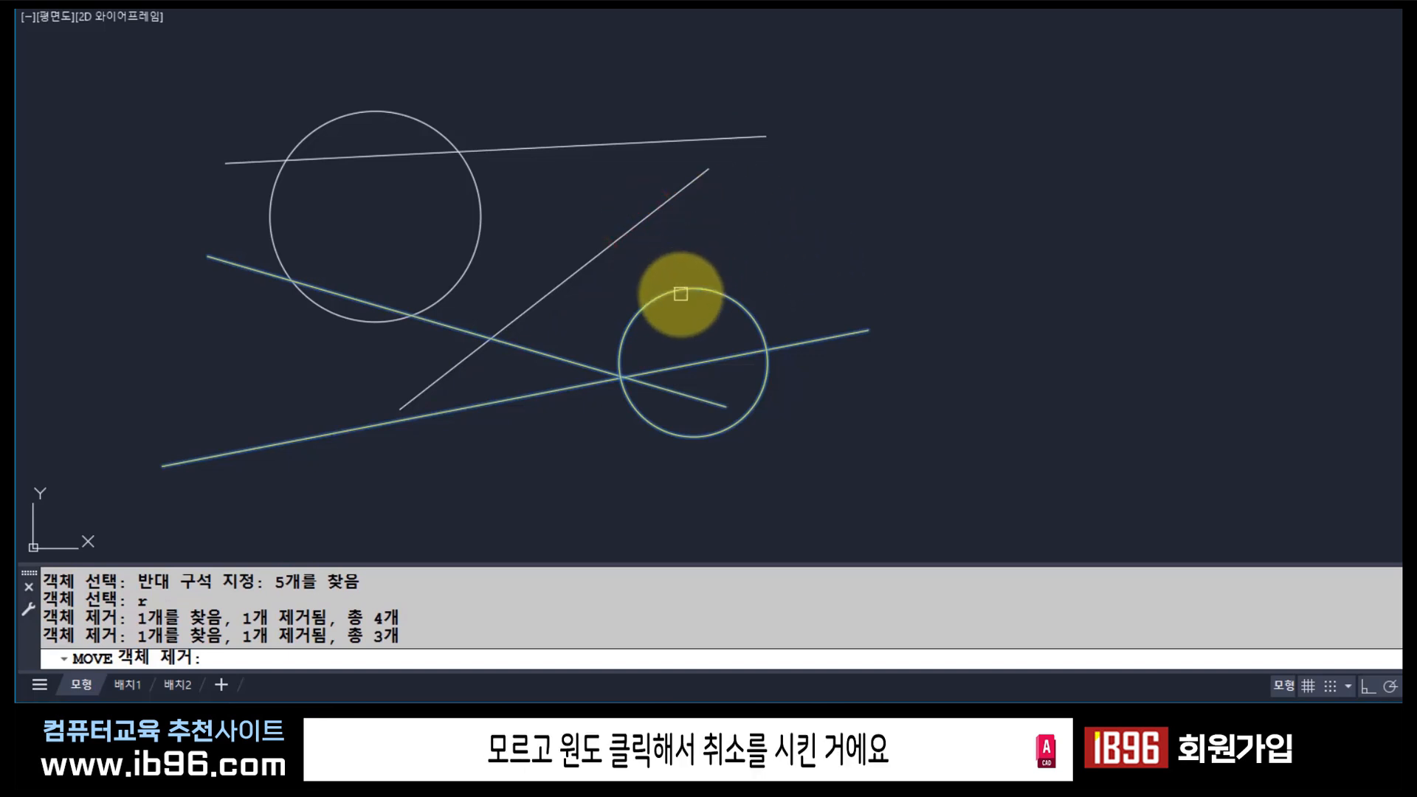
click(680, 293)
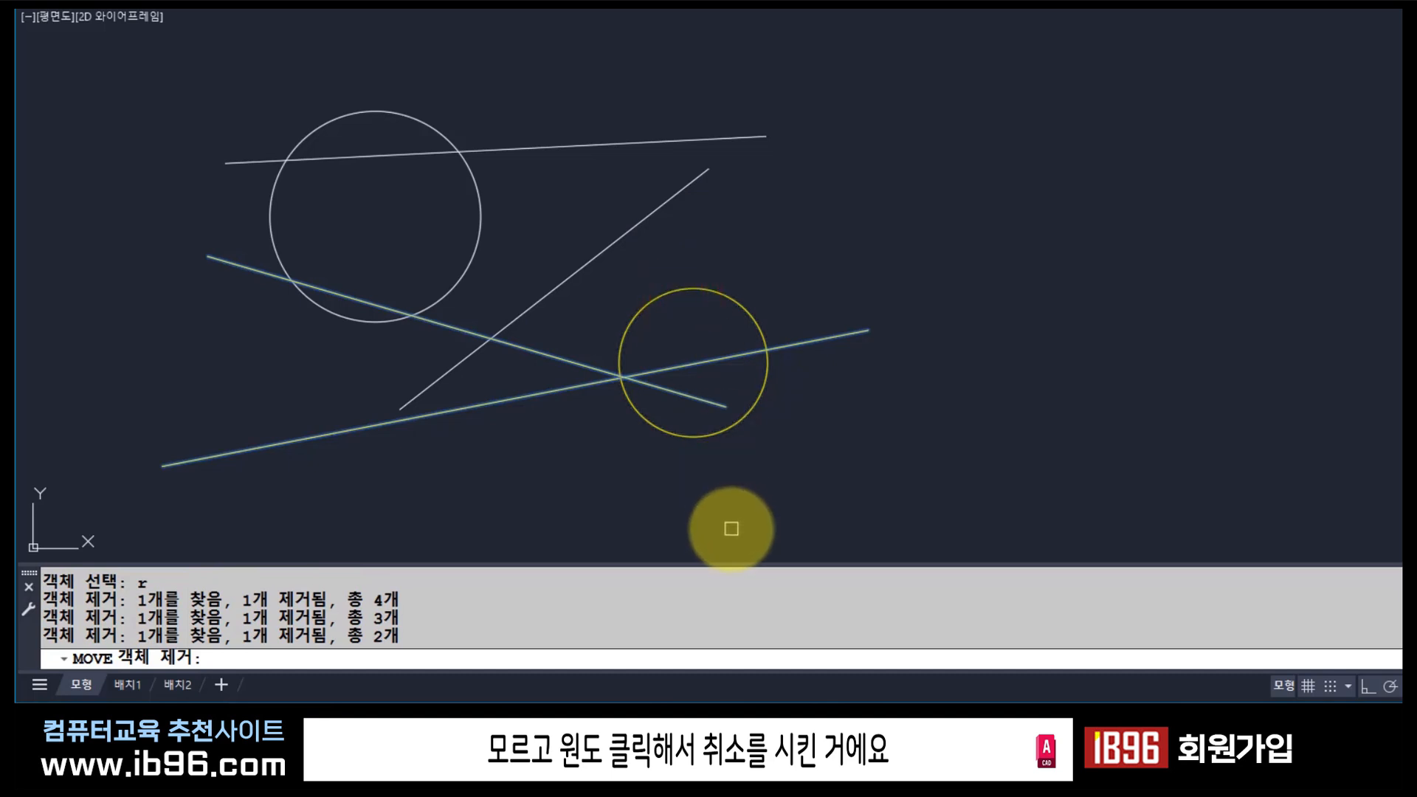
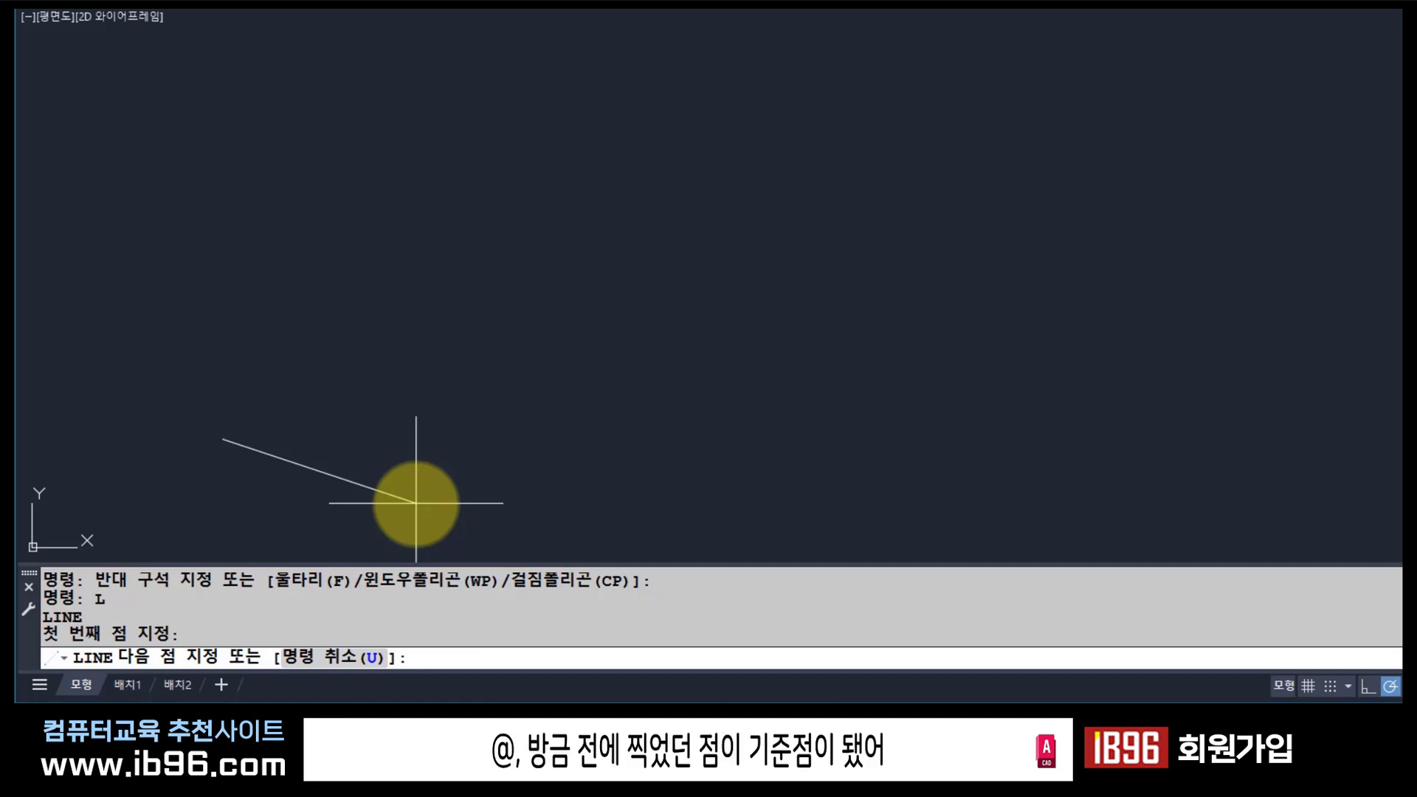
text(@)
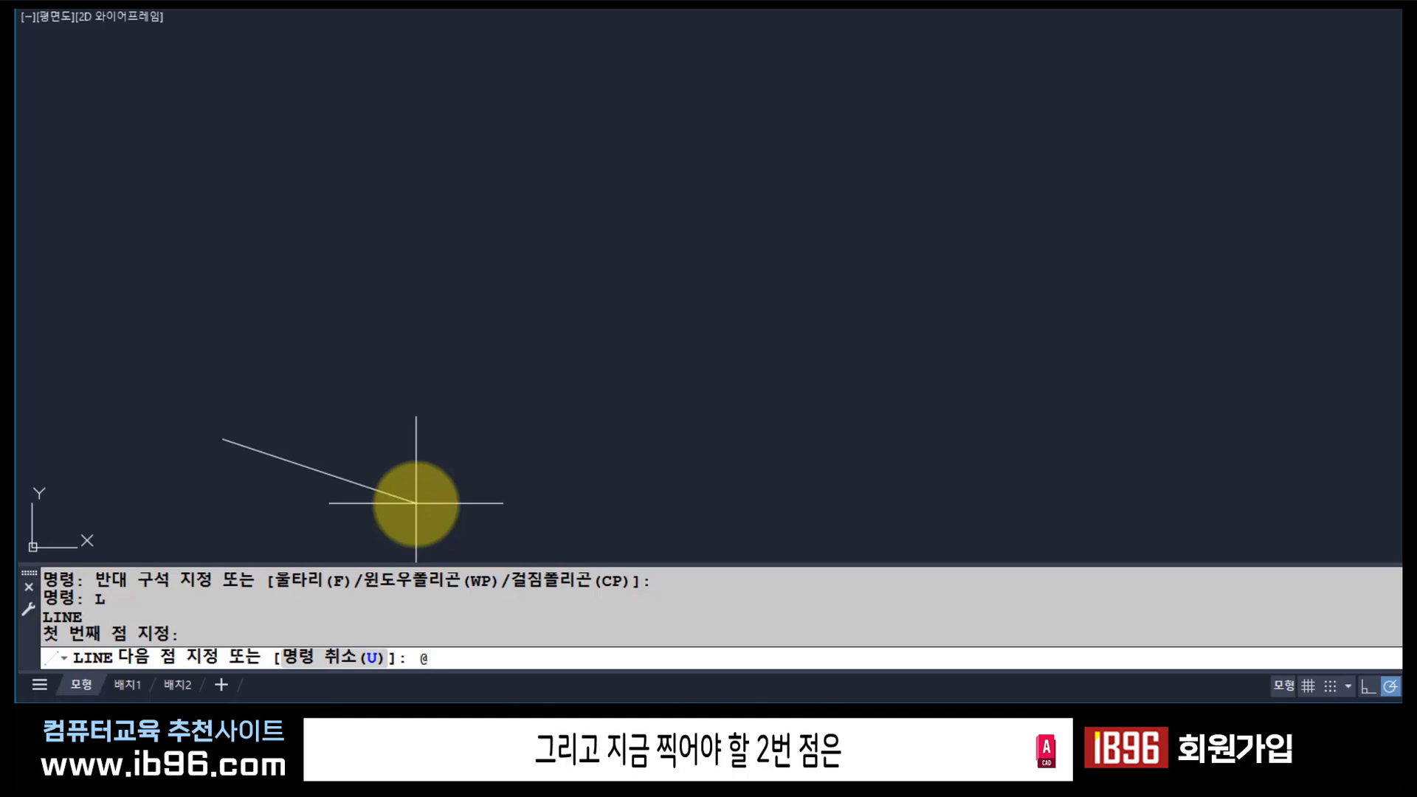
text(4)
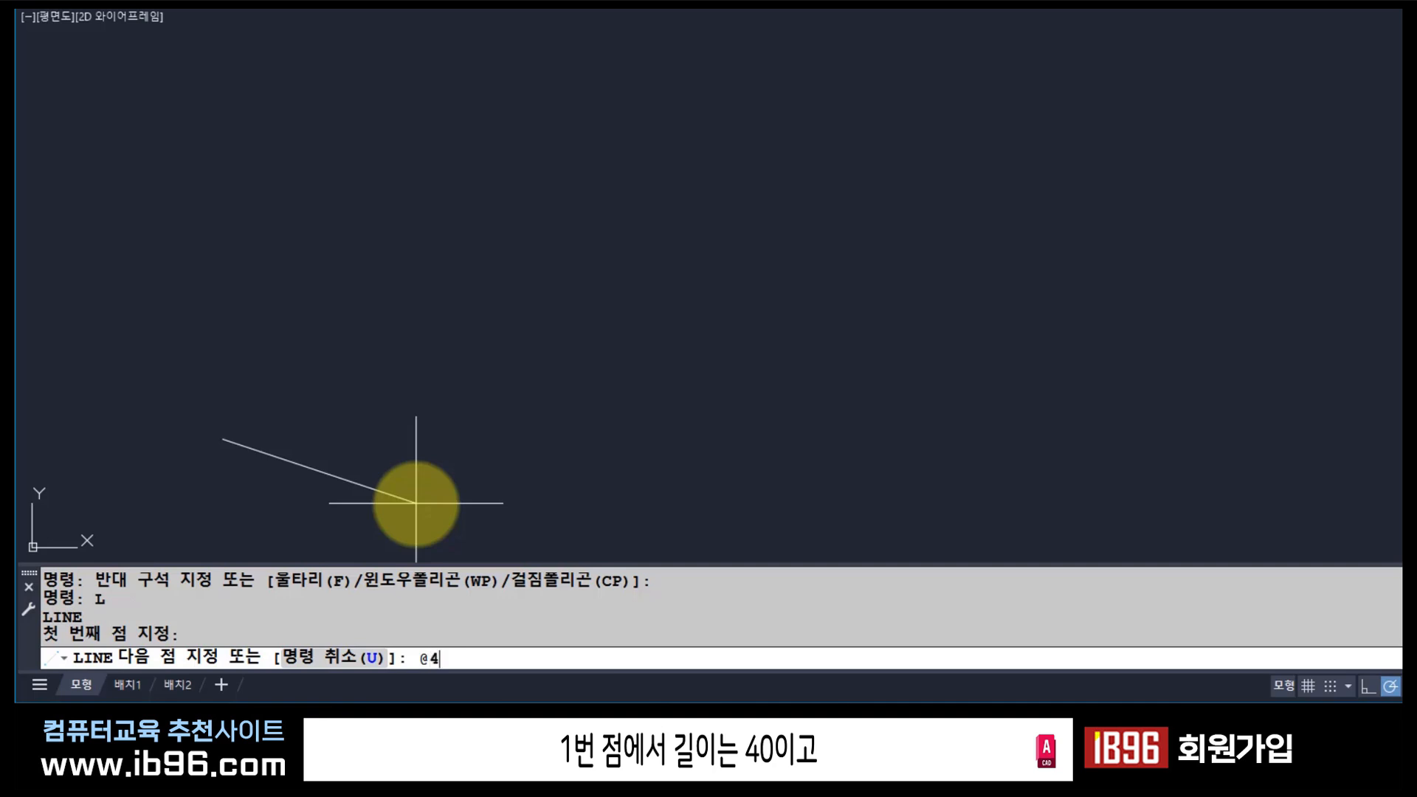
text(0)
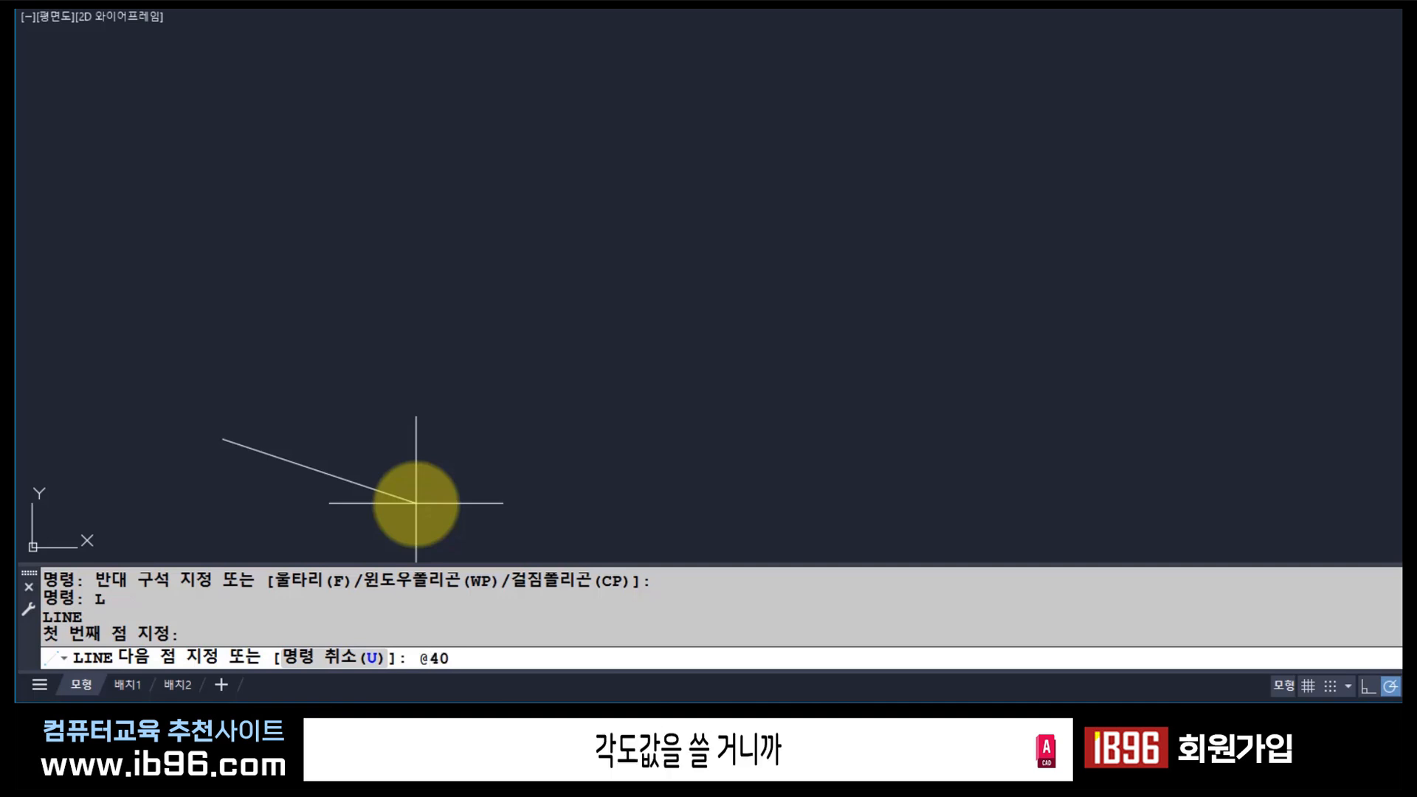
text(<)
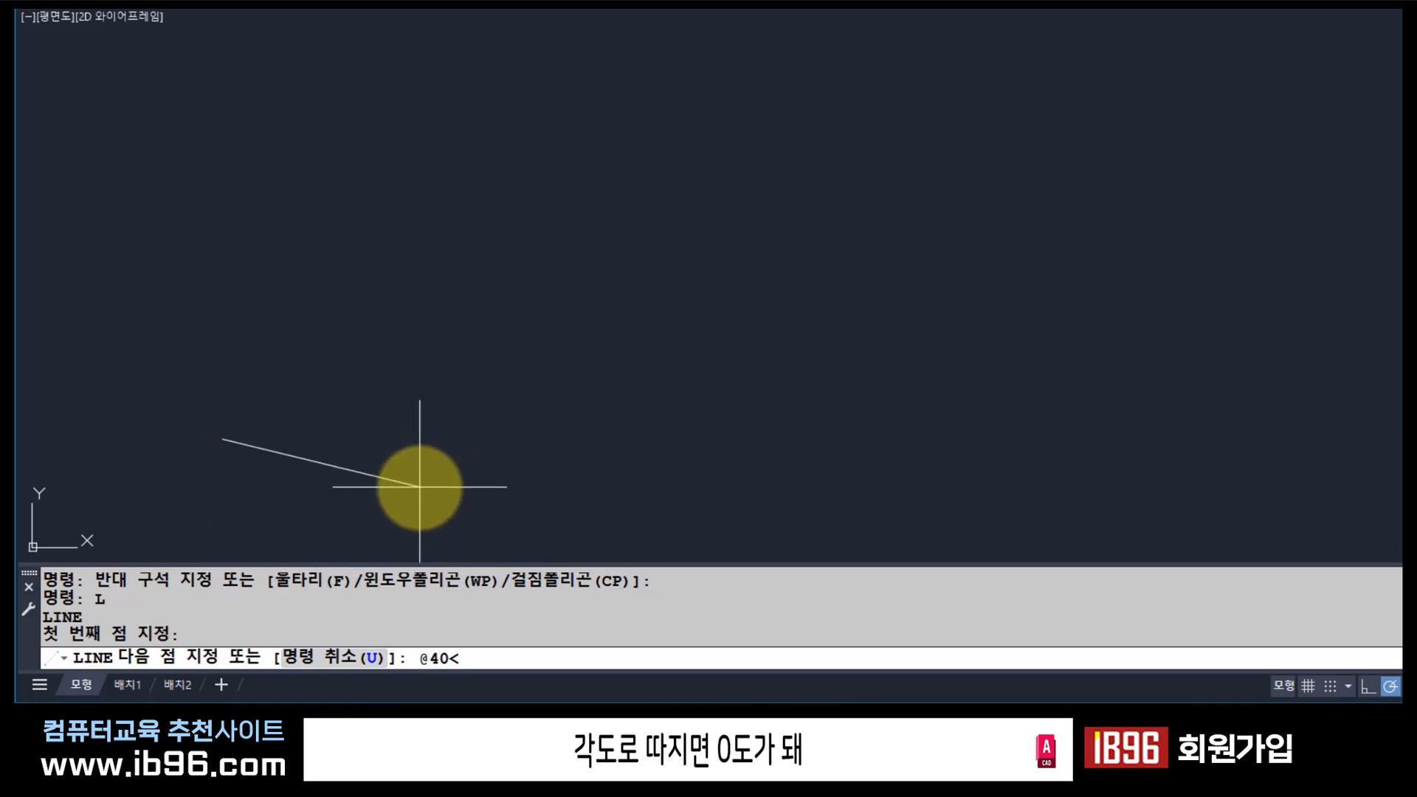
text(0)
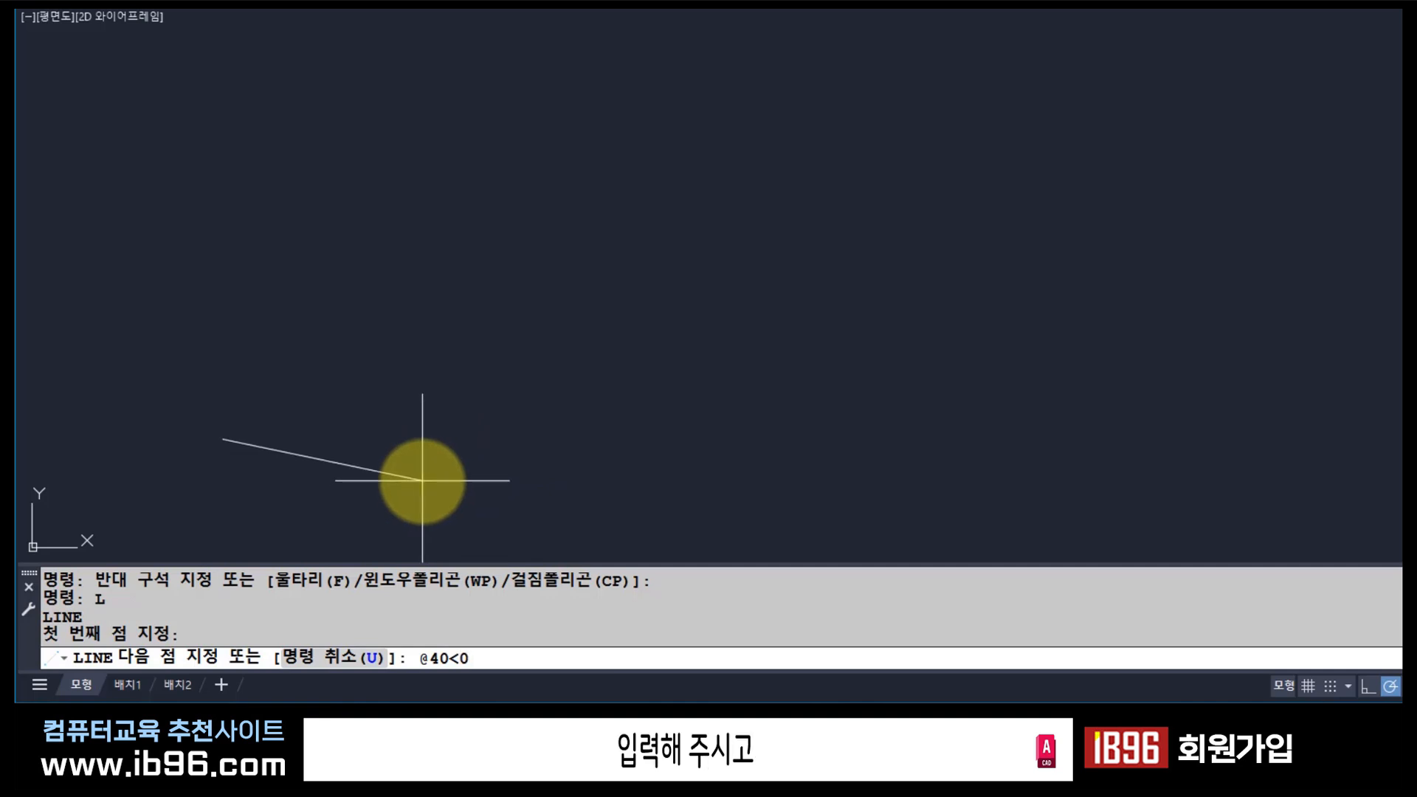
key(Return)
scroll(220, 477, up, 8)
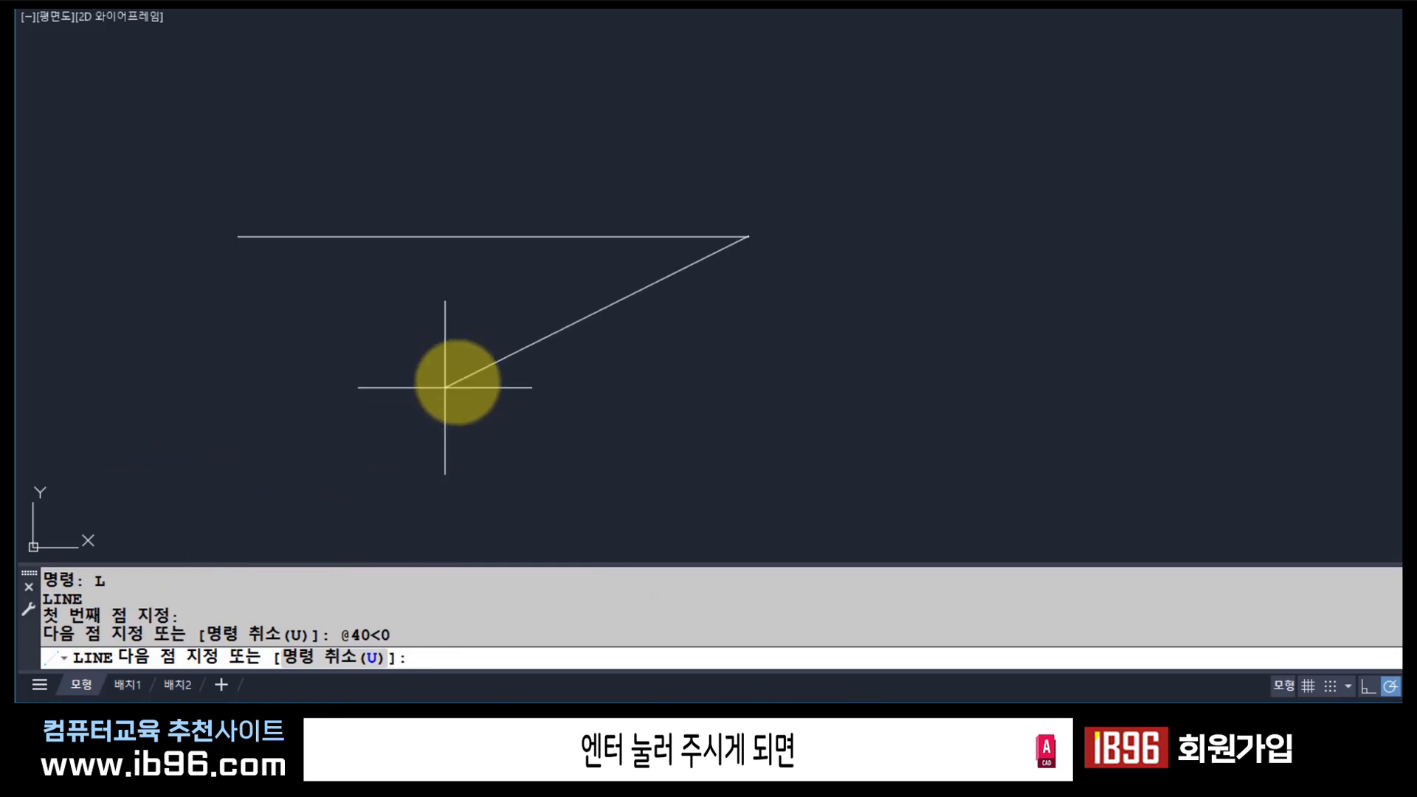
middle_drag(477, 360, 437, 542)
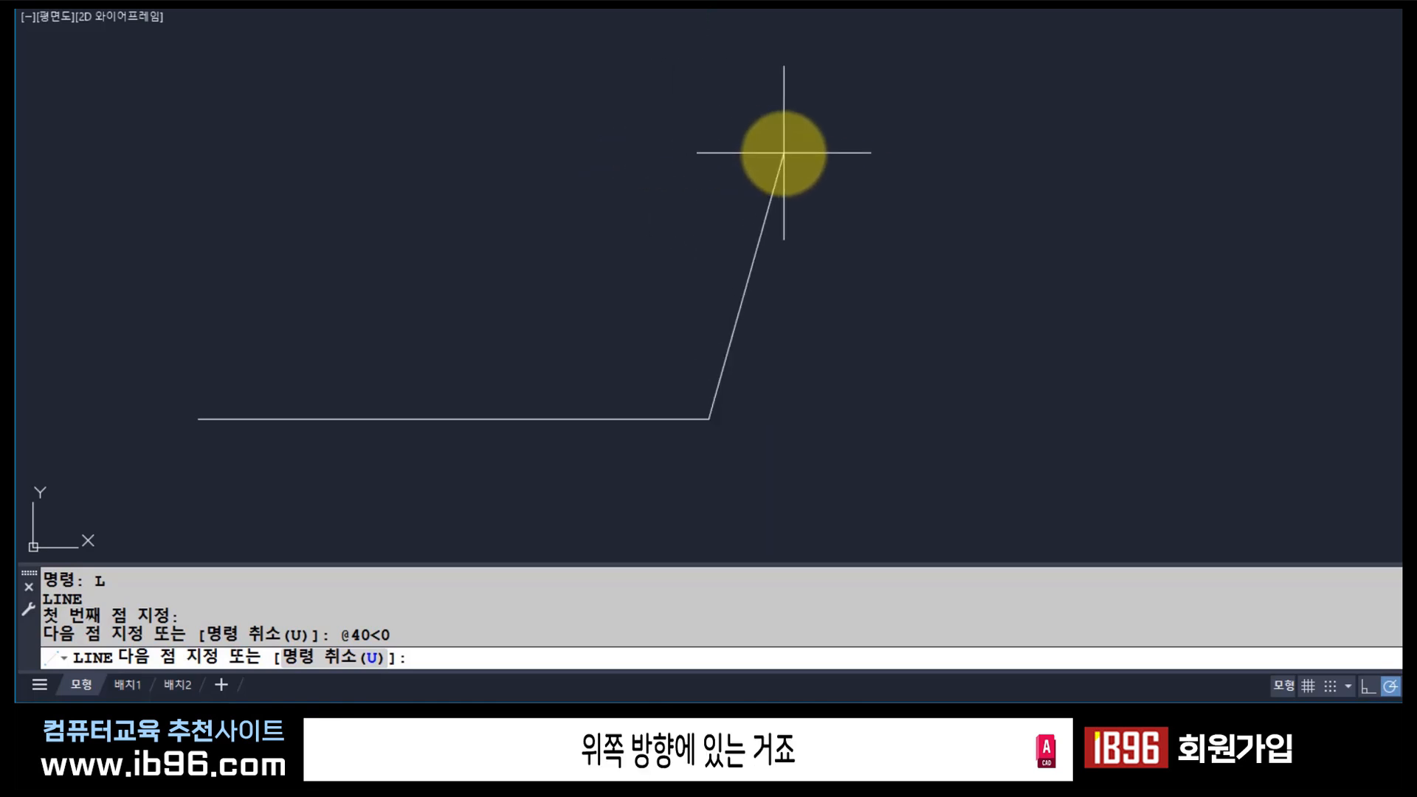
text(@)
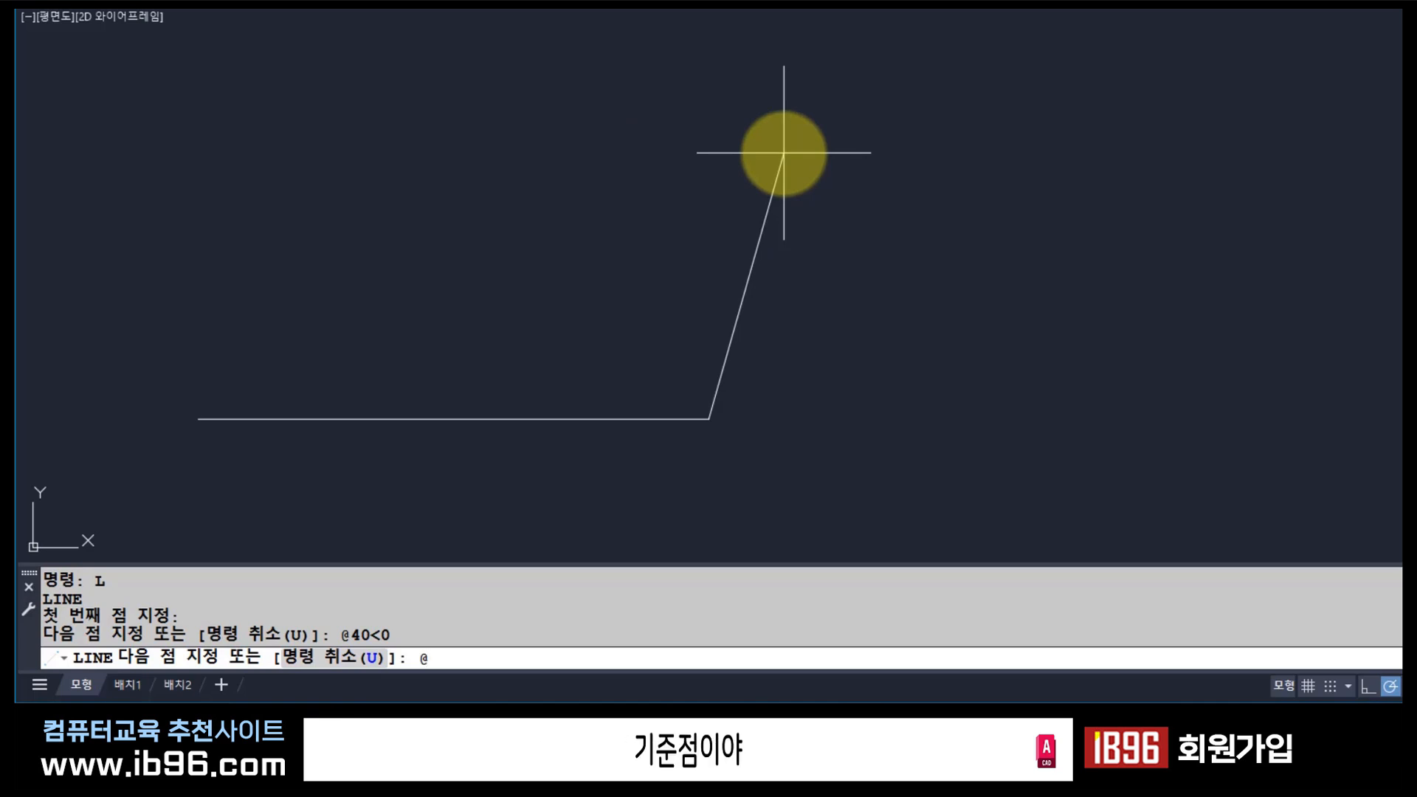
text(30)
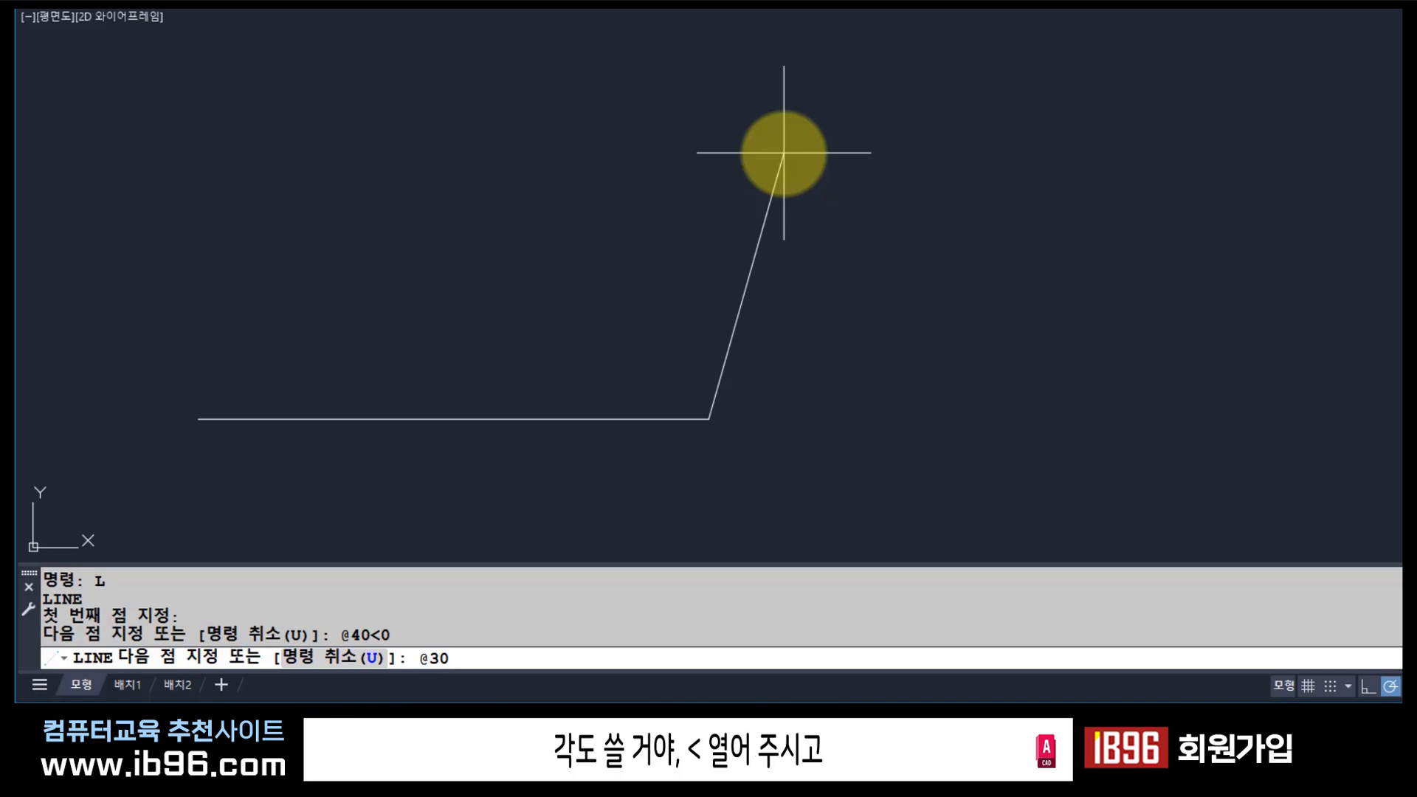
text(<)
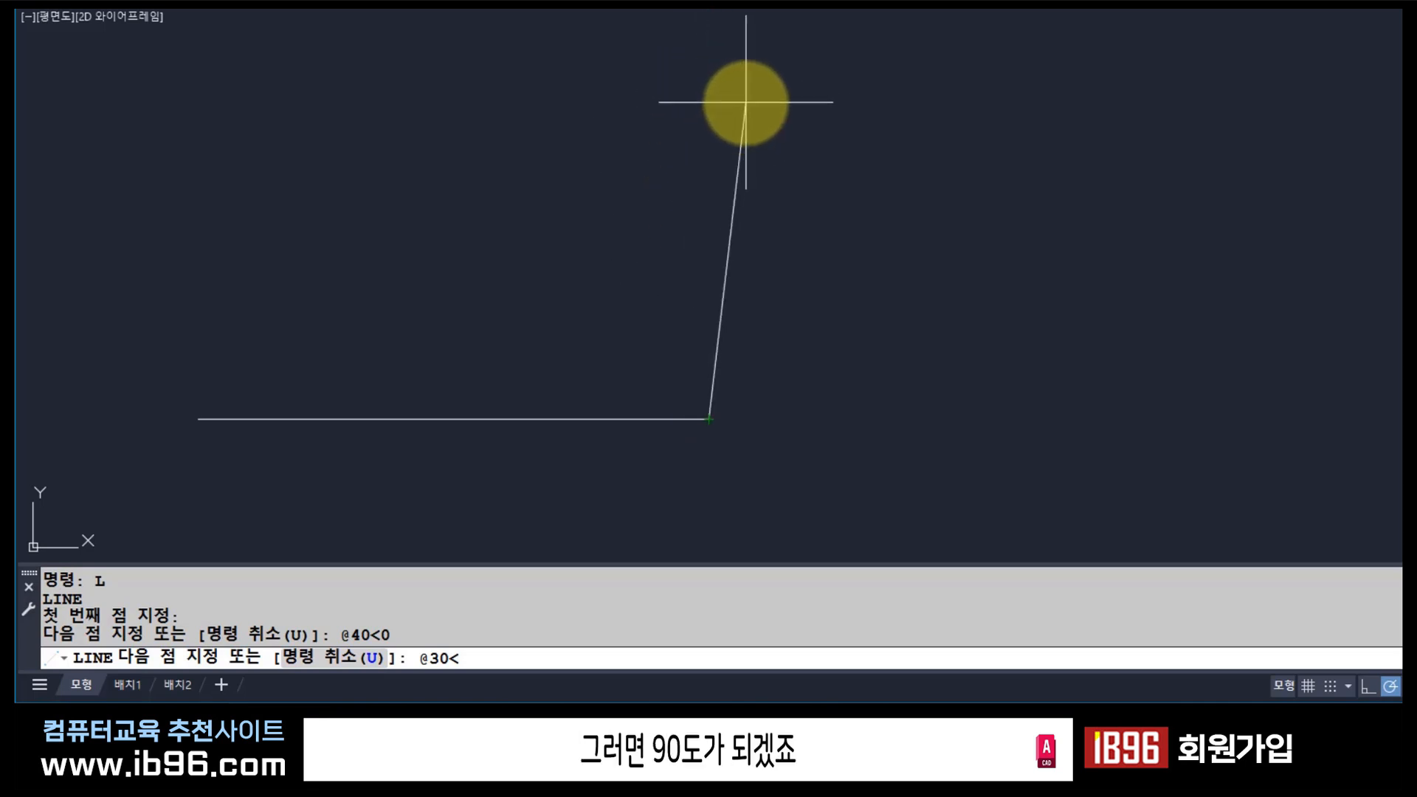
text(90)
key(Return)
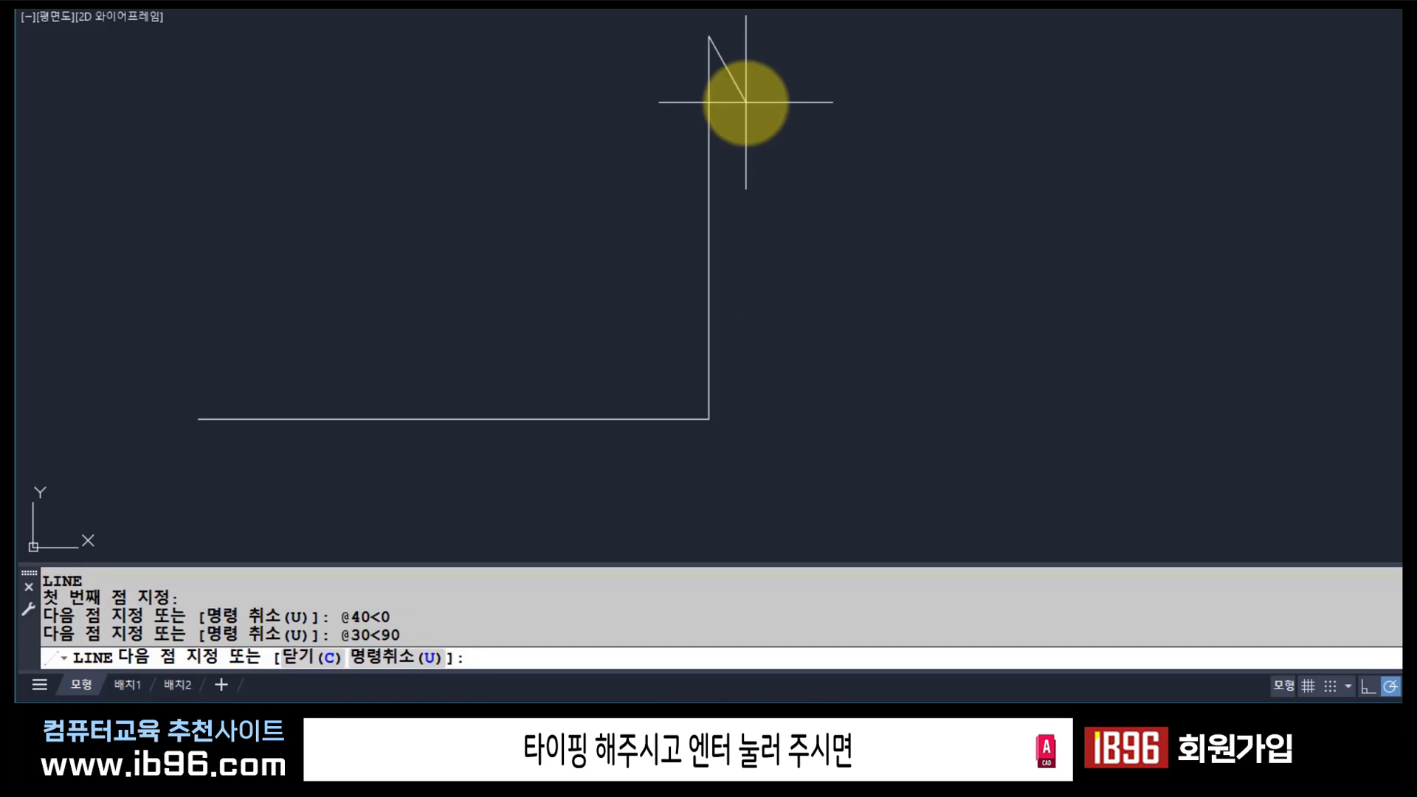
middle_drag(756, 164, 768, 235)
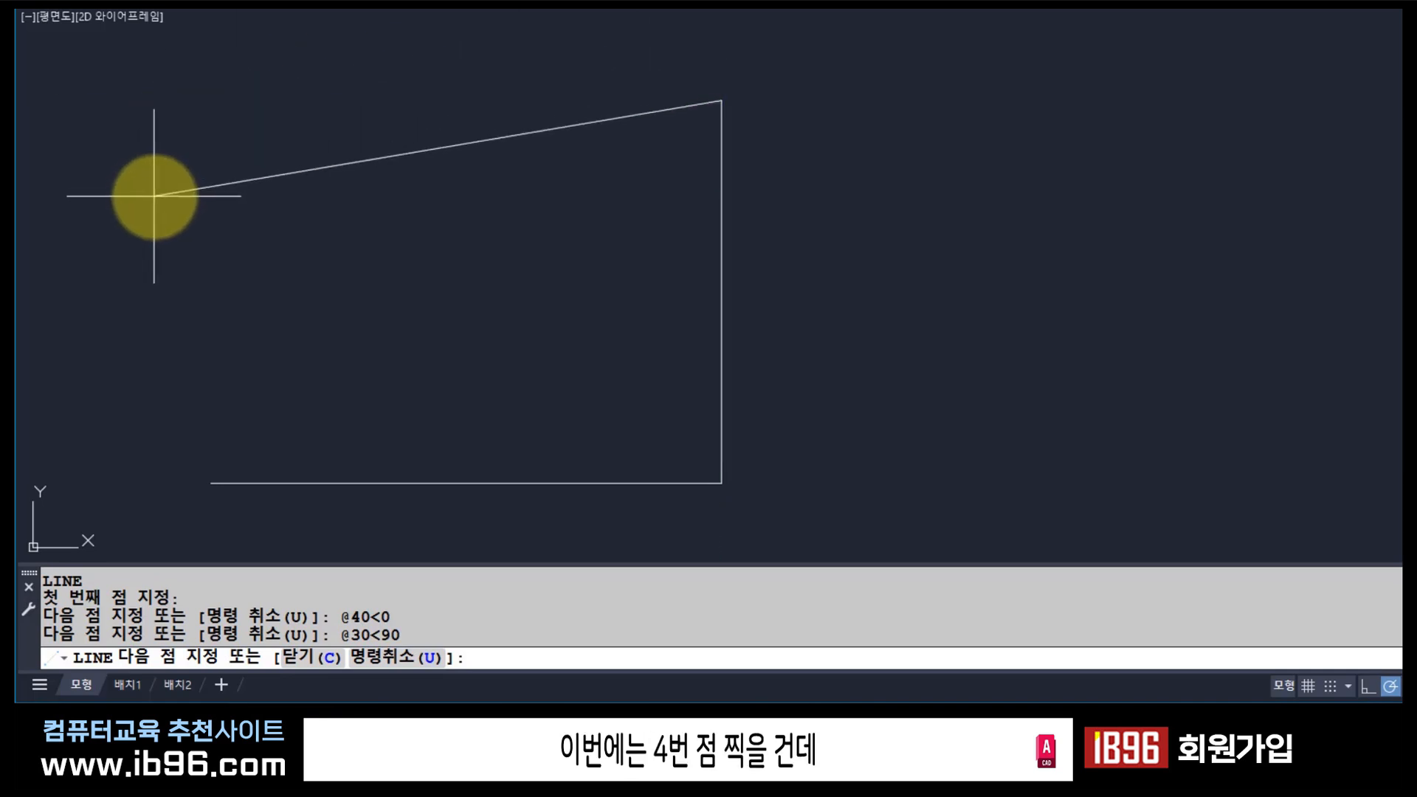
text(@)
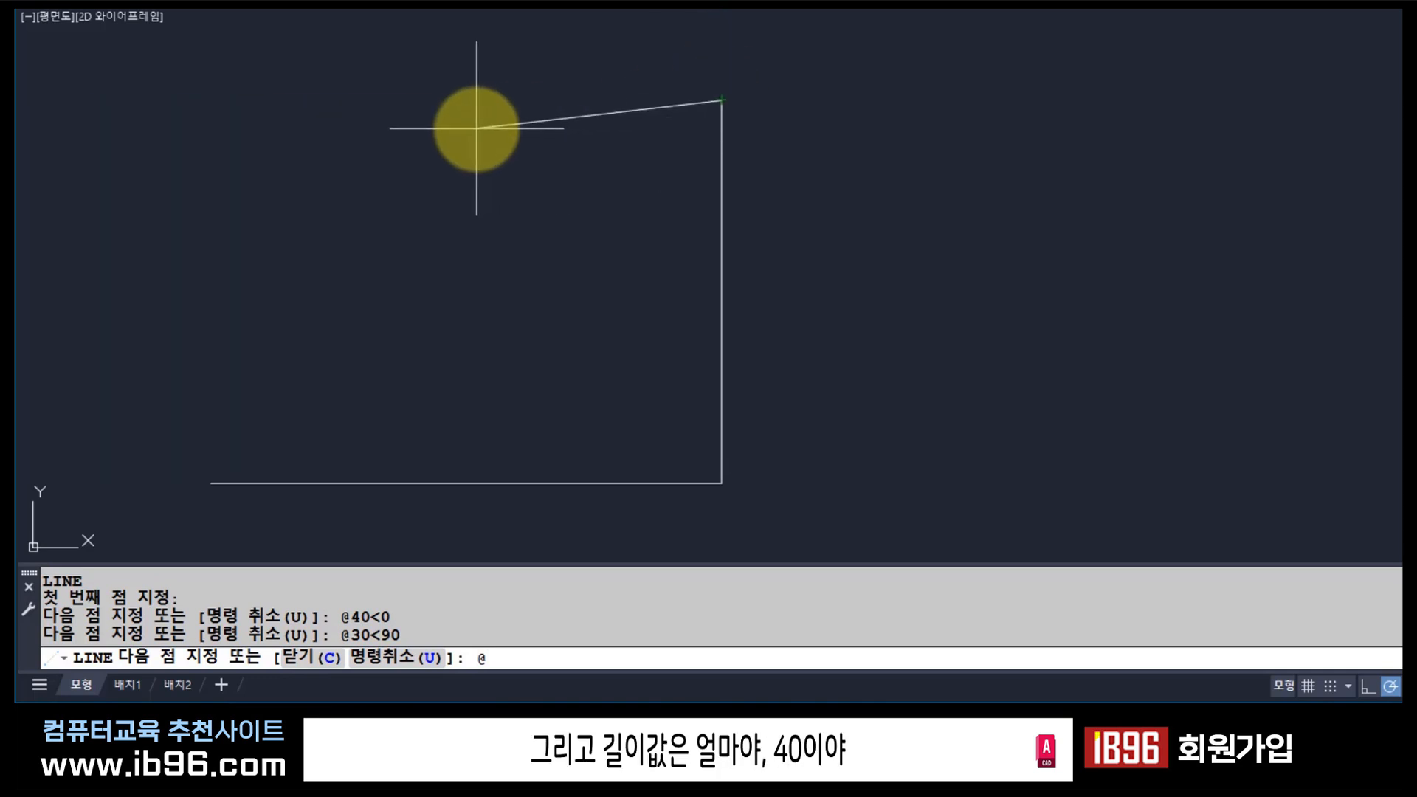
text(40)
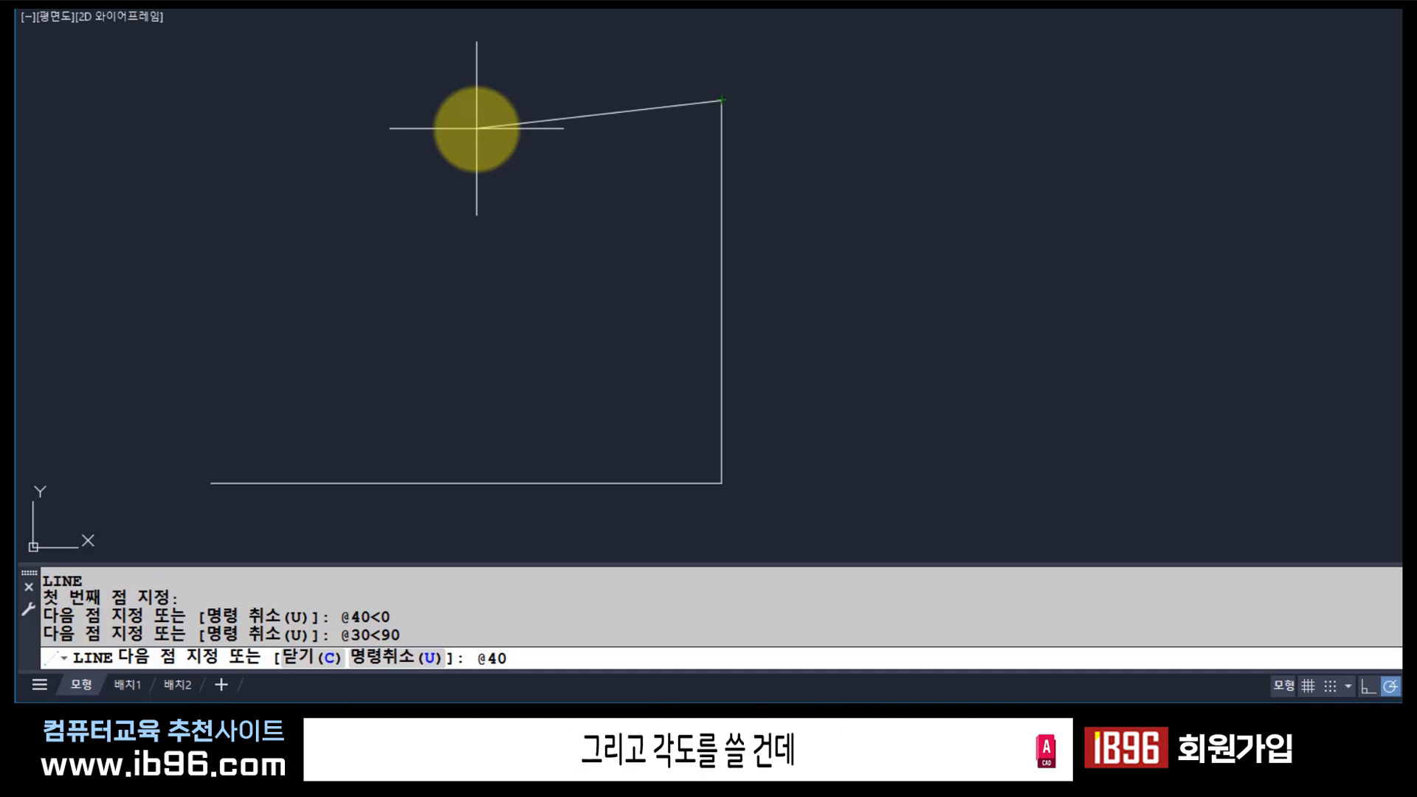
text(<)
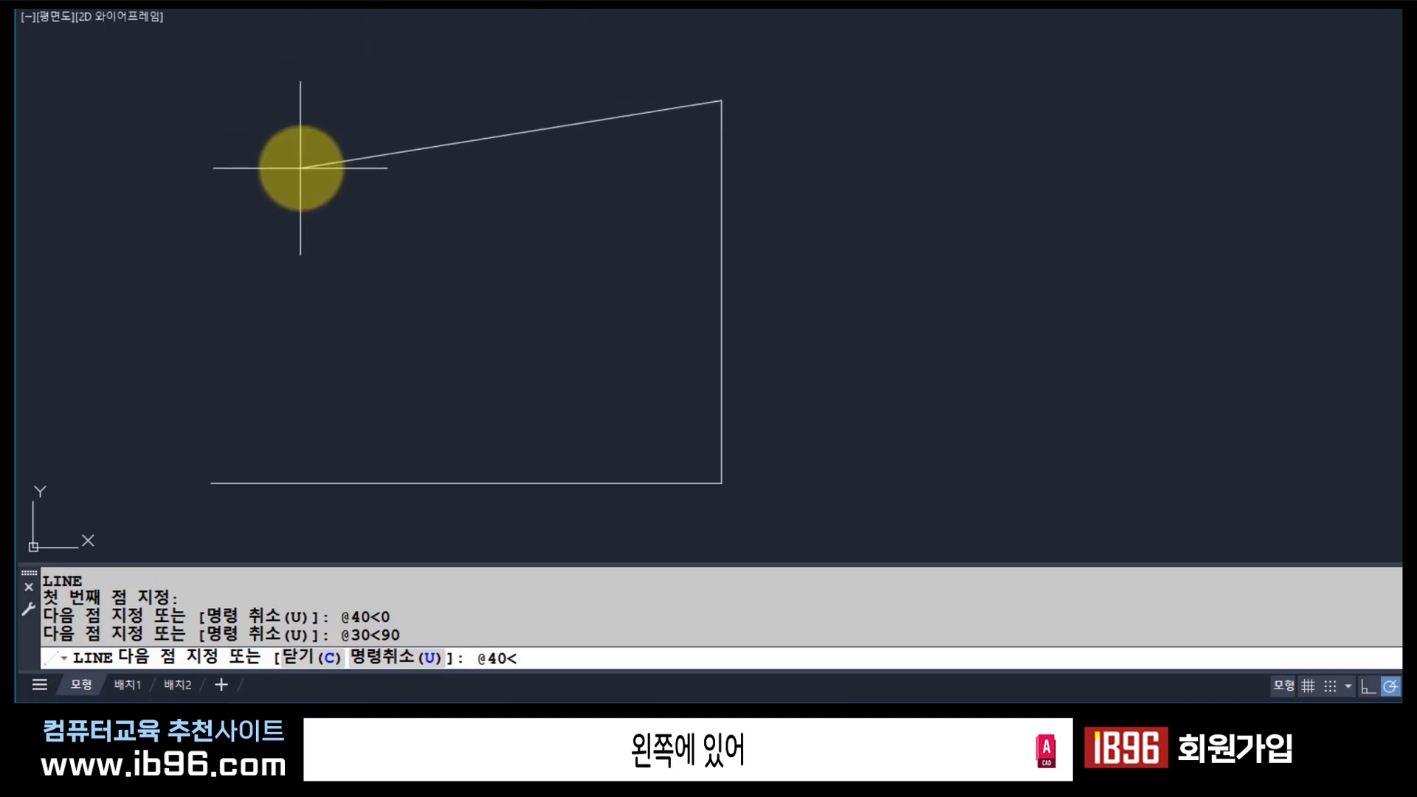
text(180)
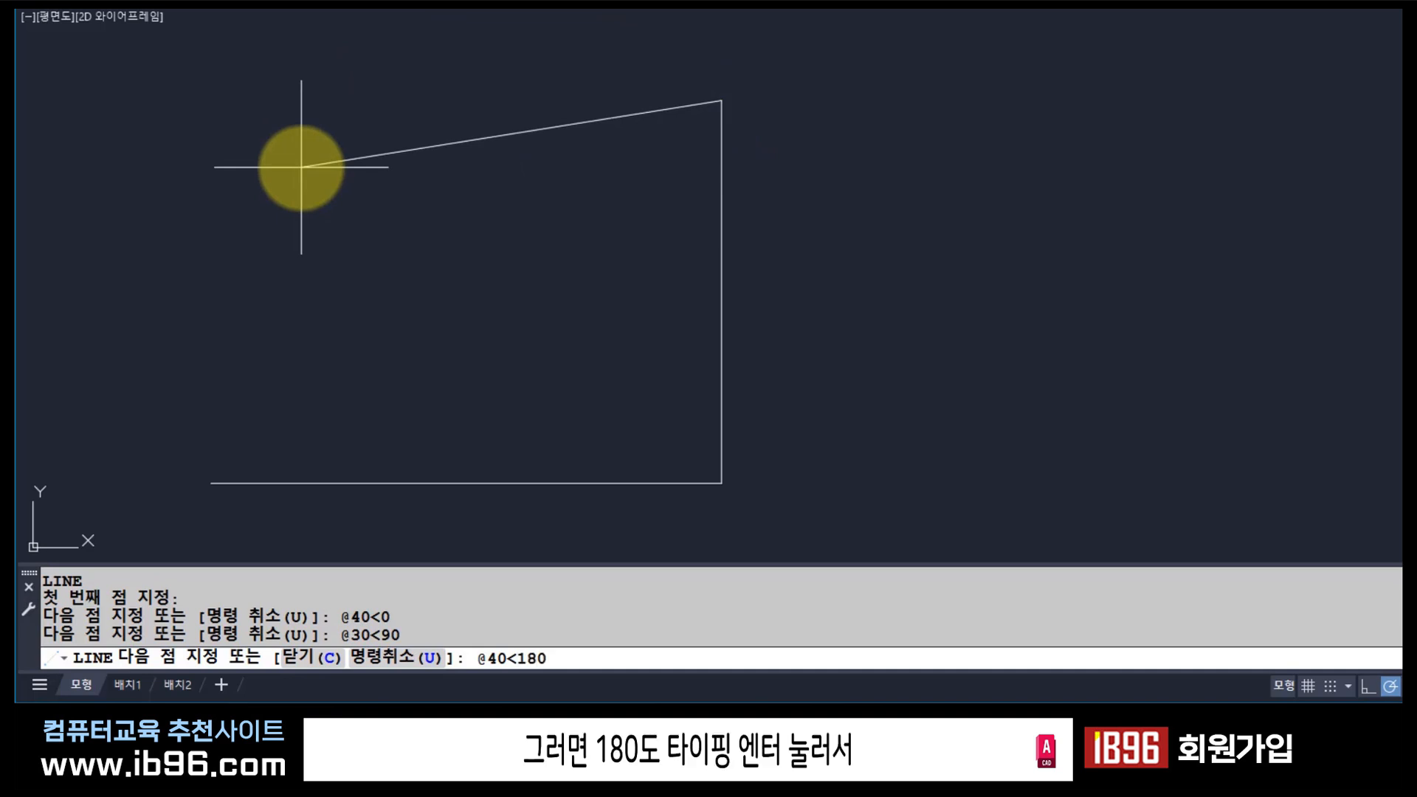
key(Return)
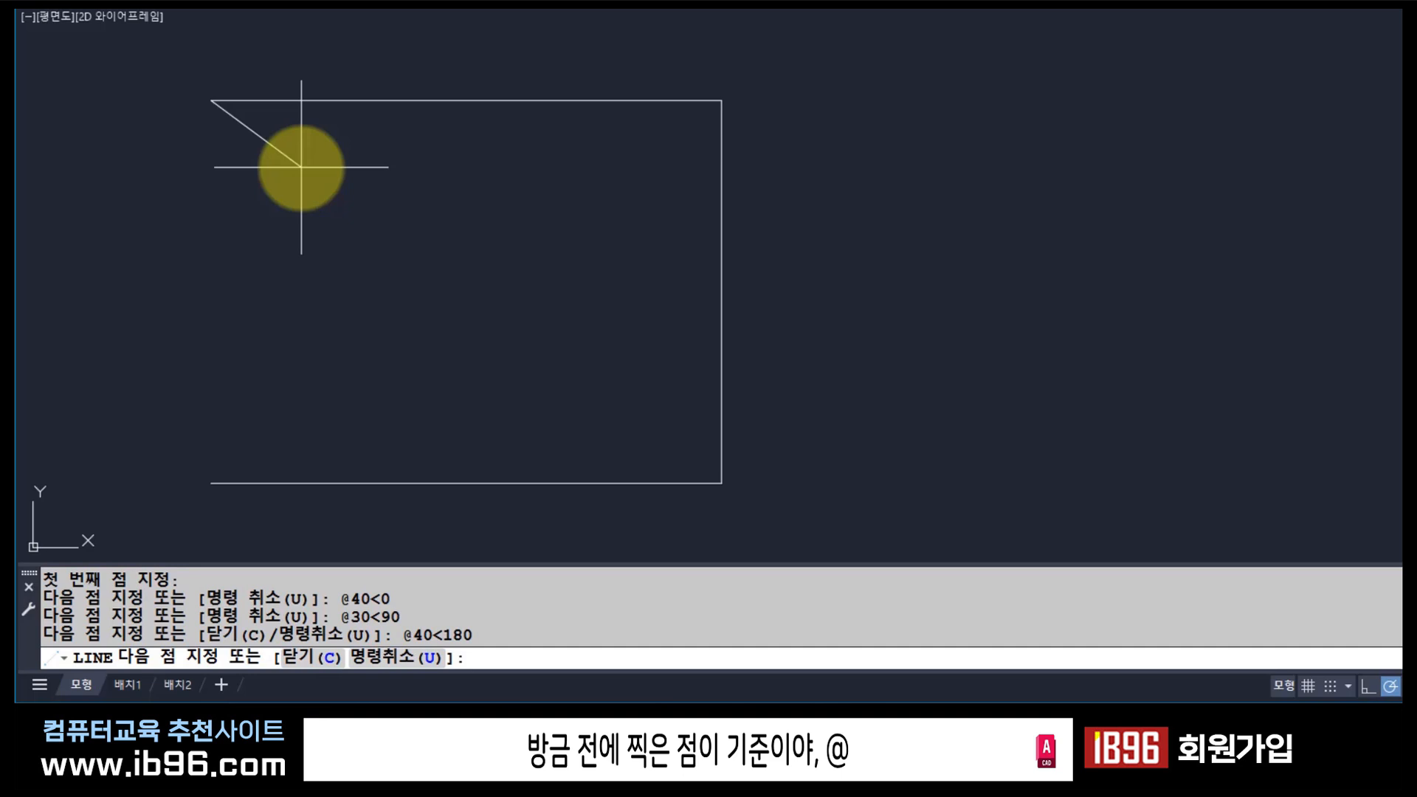
text(@30)
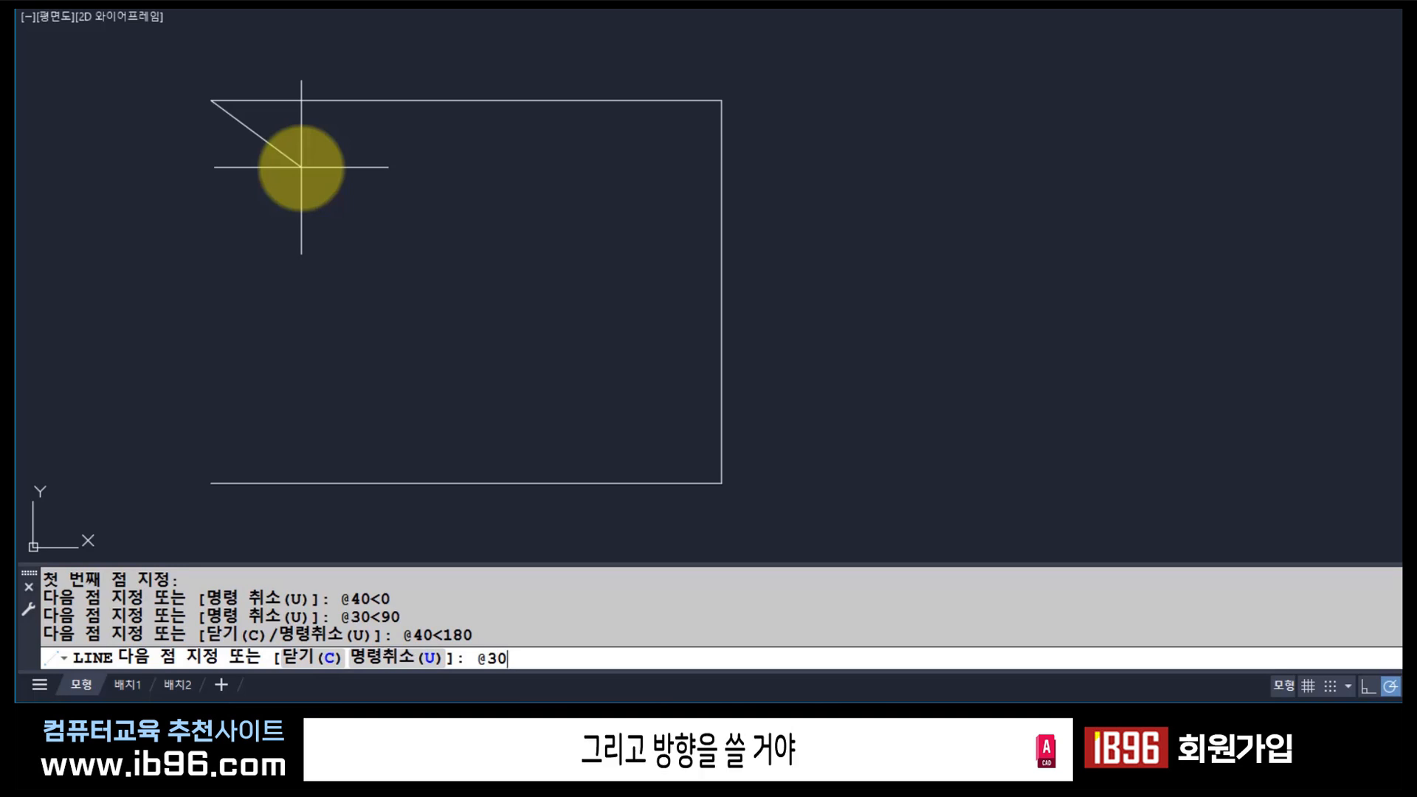
text(<)
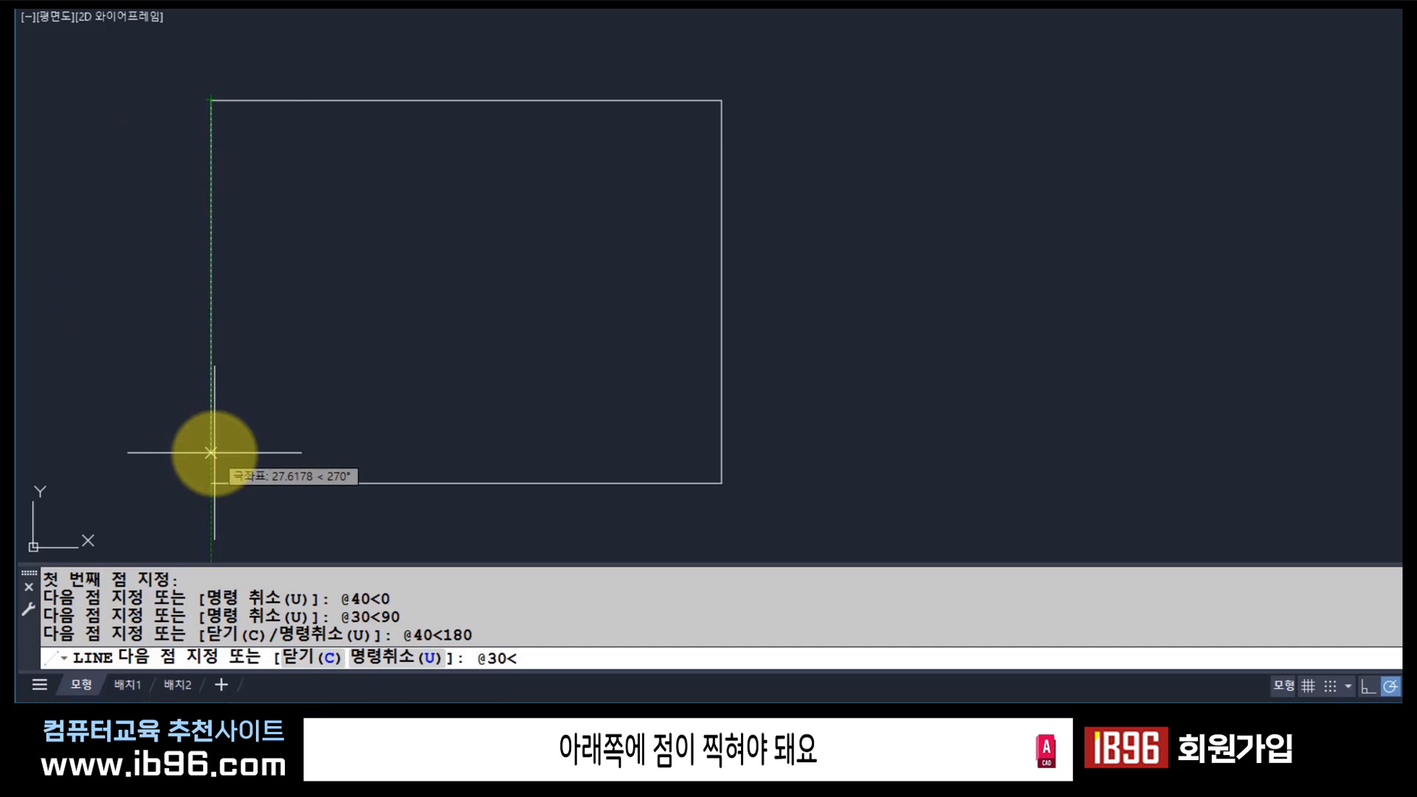
text(2)
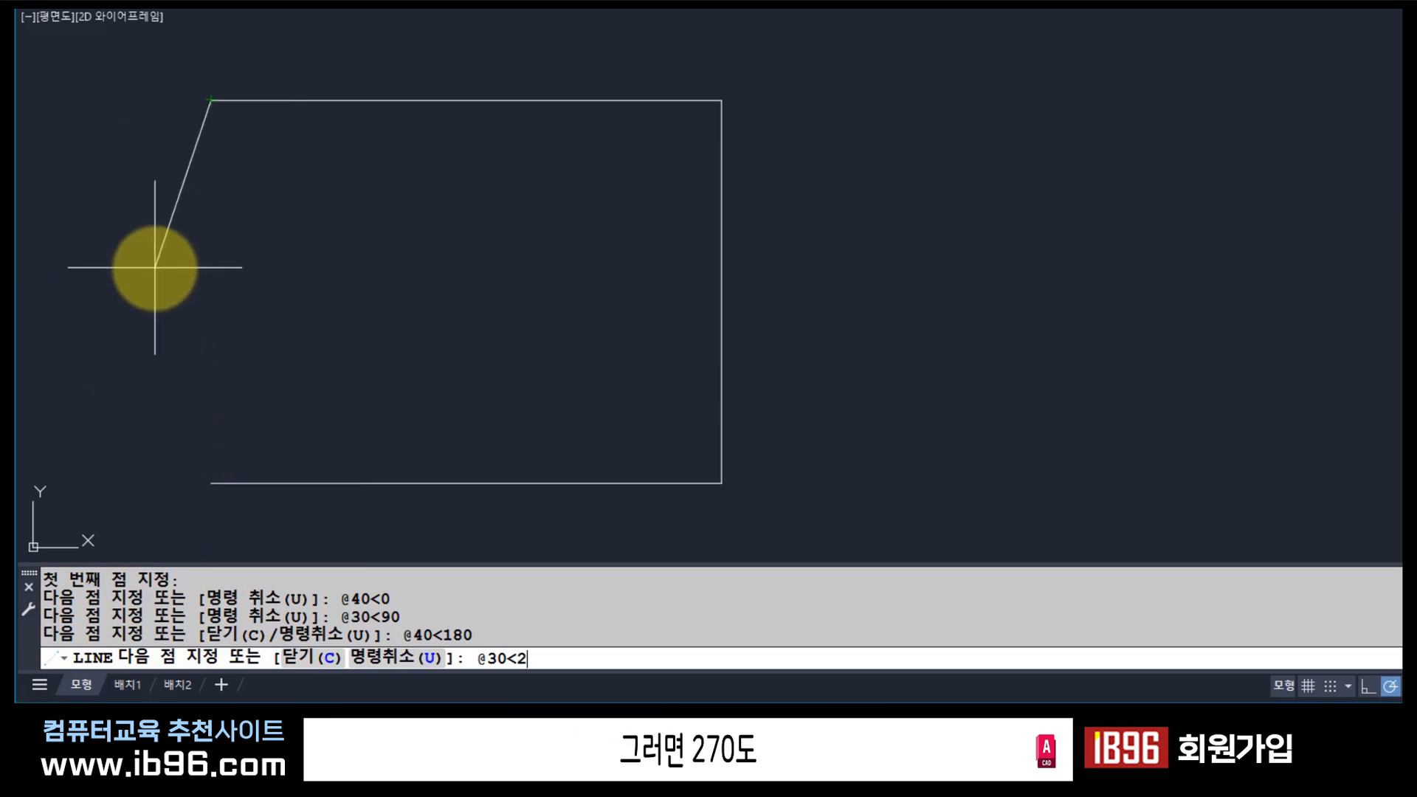
text(70)
key(BackSpace)
key(BackSpace)
key(BackSpace)
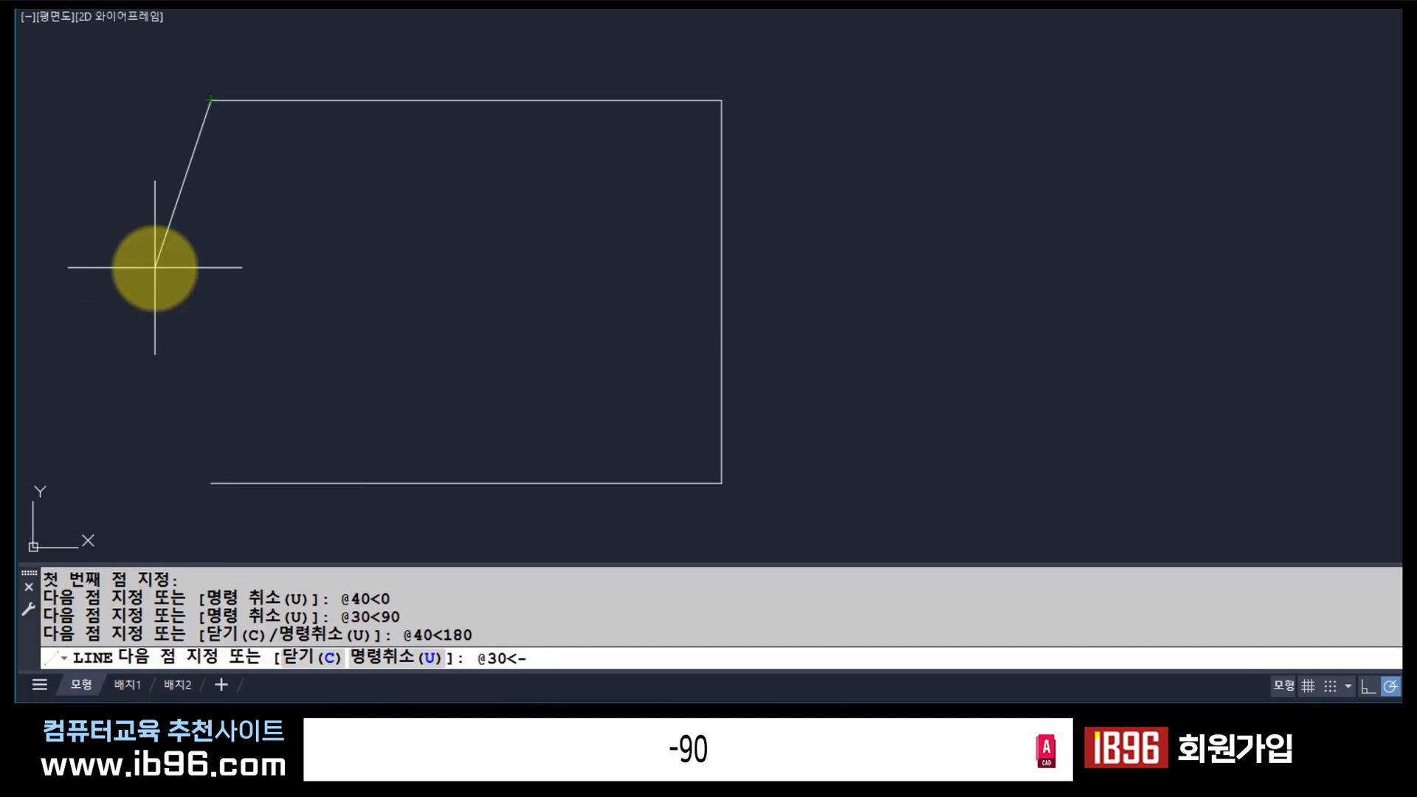
text(-90)
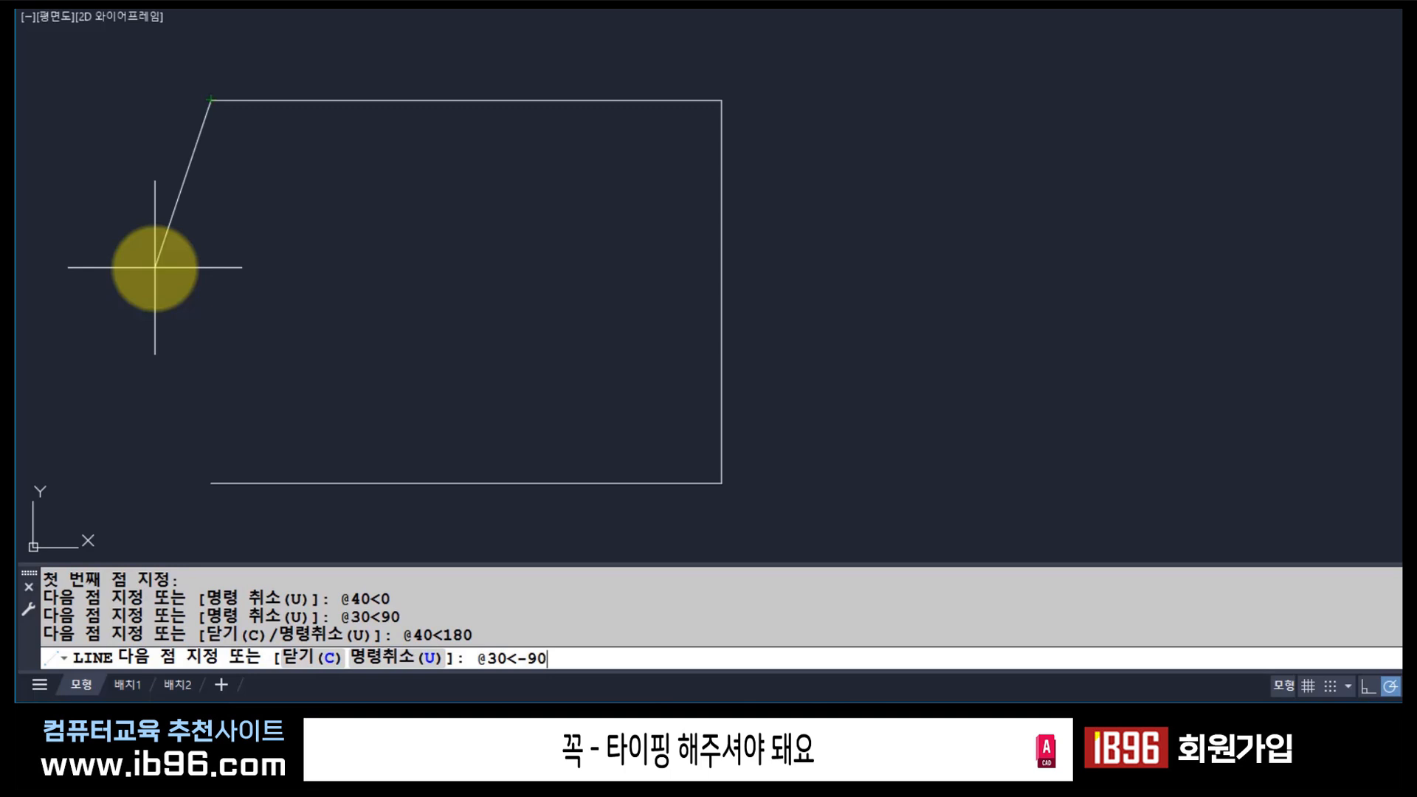
key(Return)
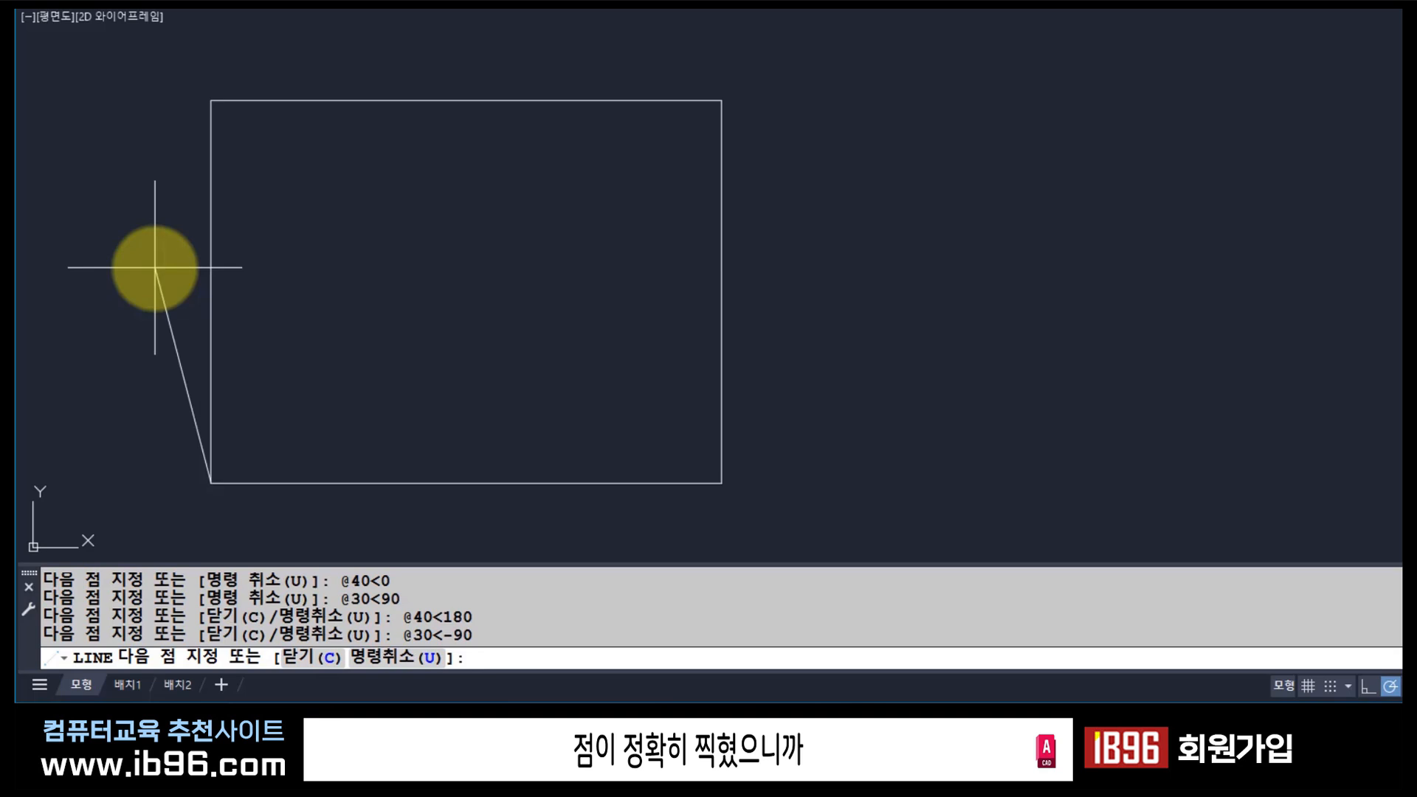
key(Return)
Add a linear dimension to the rectangle's top edge, placed a short distance above it.
scroll(362, 317, down, 2)
text(d)
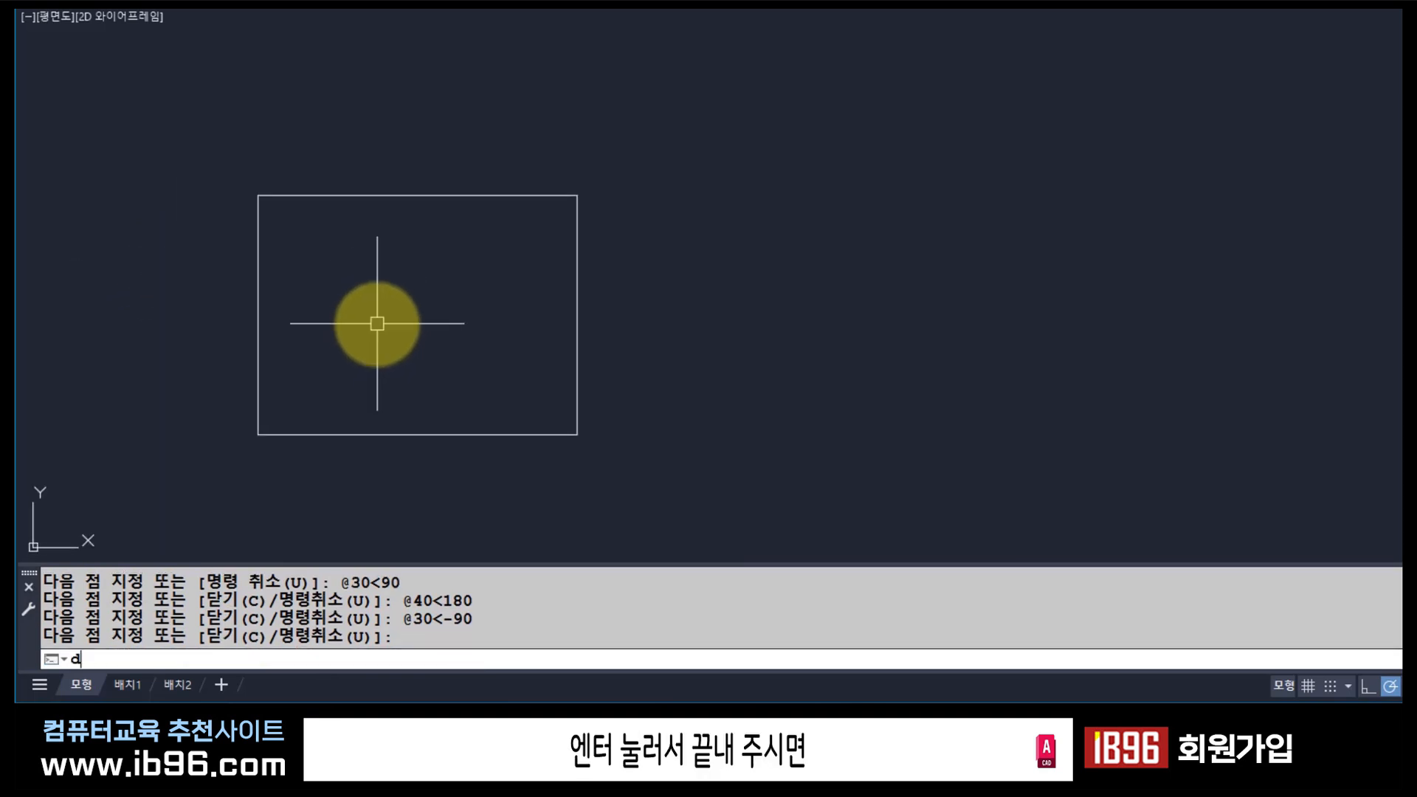
text(li)
key(Return)
click(257, 196)
click(577, 196)
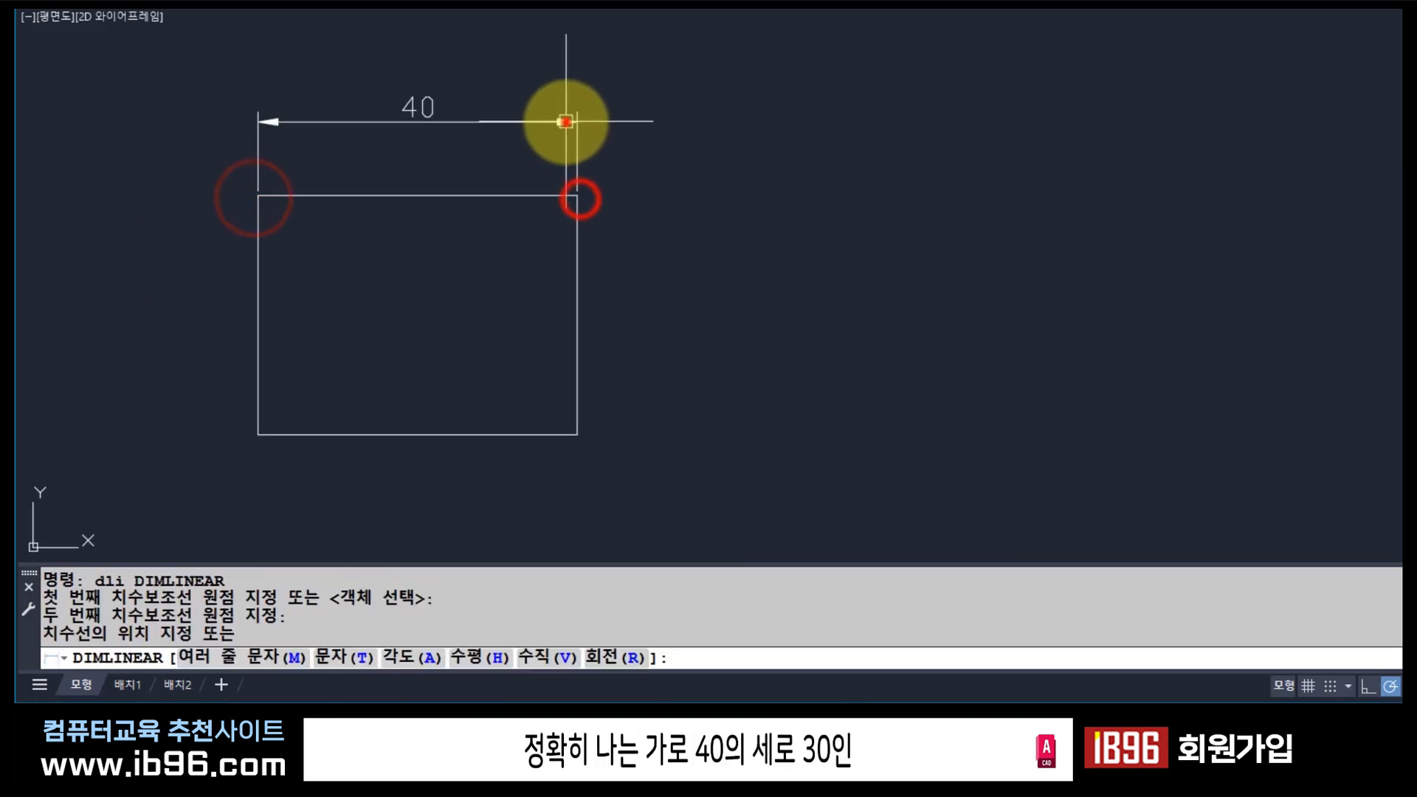
click(566, 121)
Add a vertical linear dimension to the rectangle's right side, placed just outside it.
key(Return)
click(577, 197)
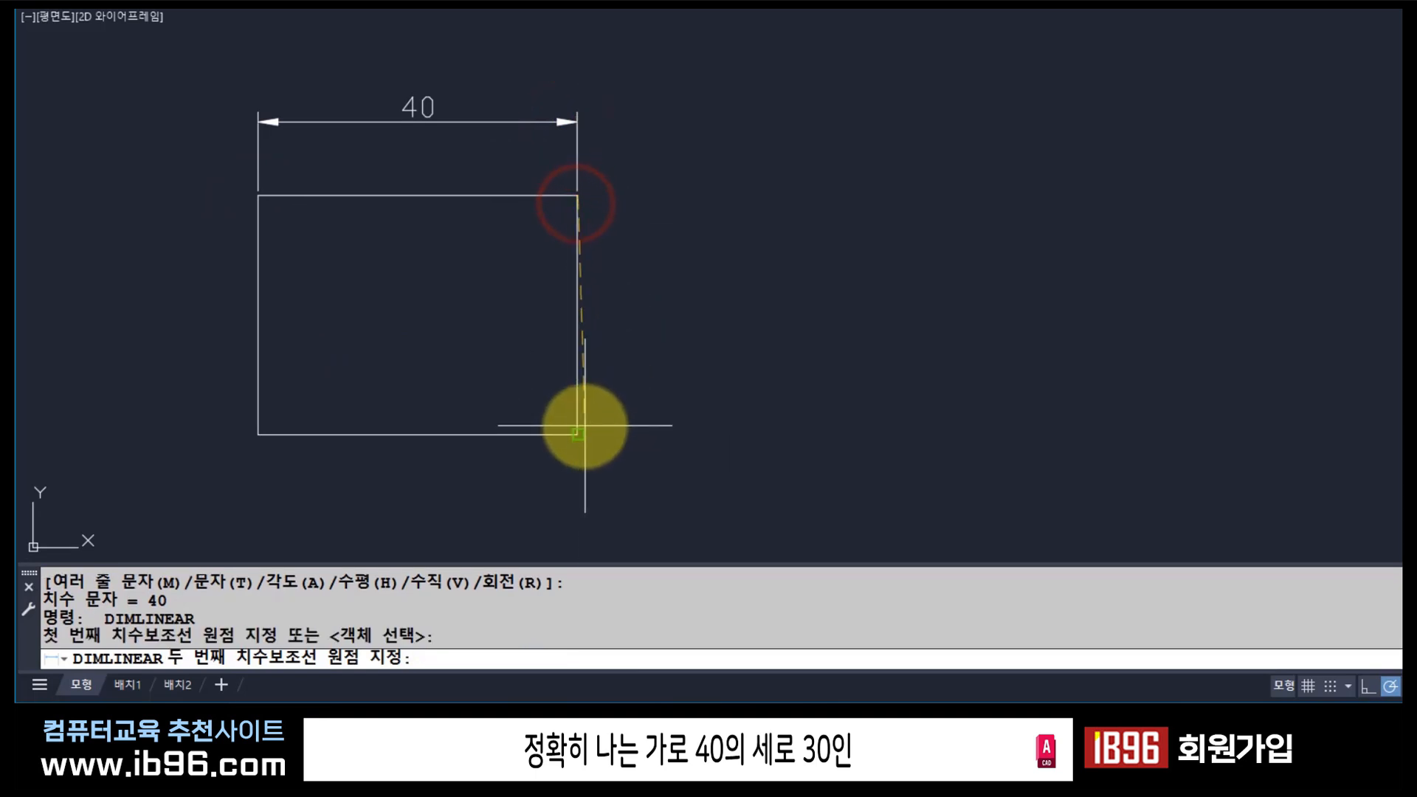
click(579, 432)
click(667, 424)
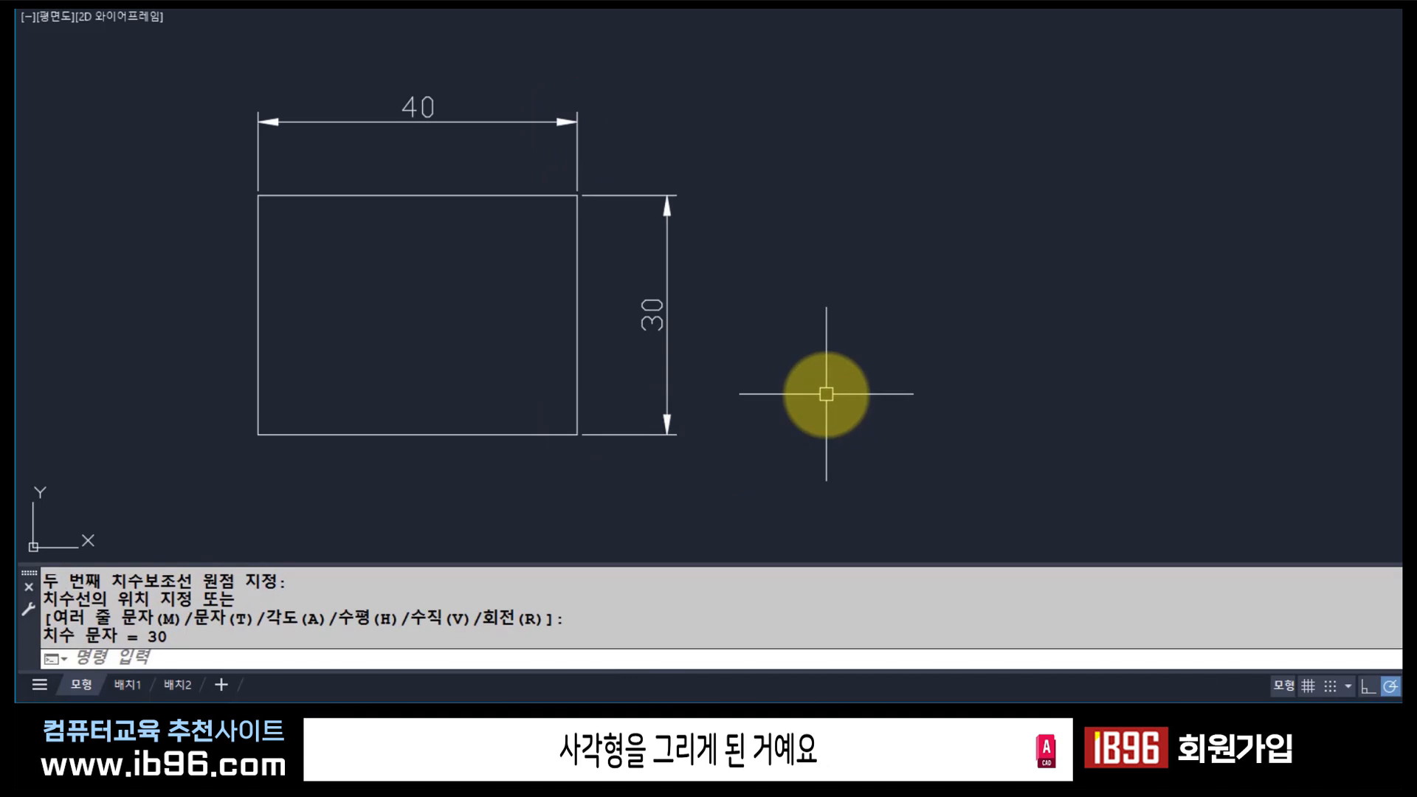
Change the colour of the rectangle's horizontal and vertical dimensions to yellow.
click(666, 319)
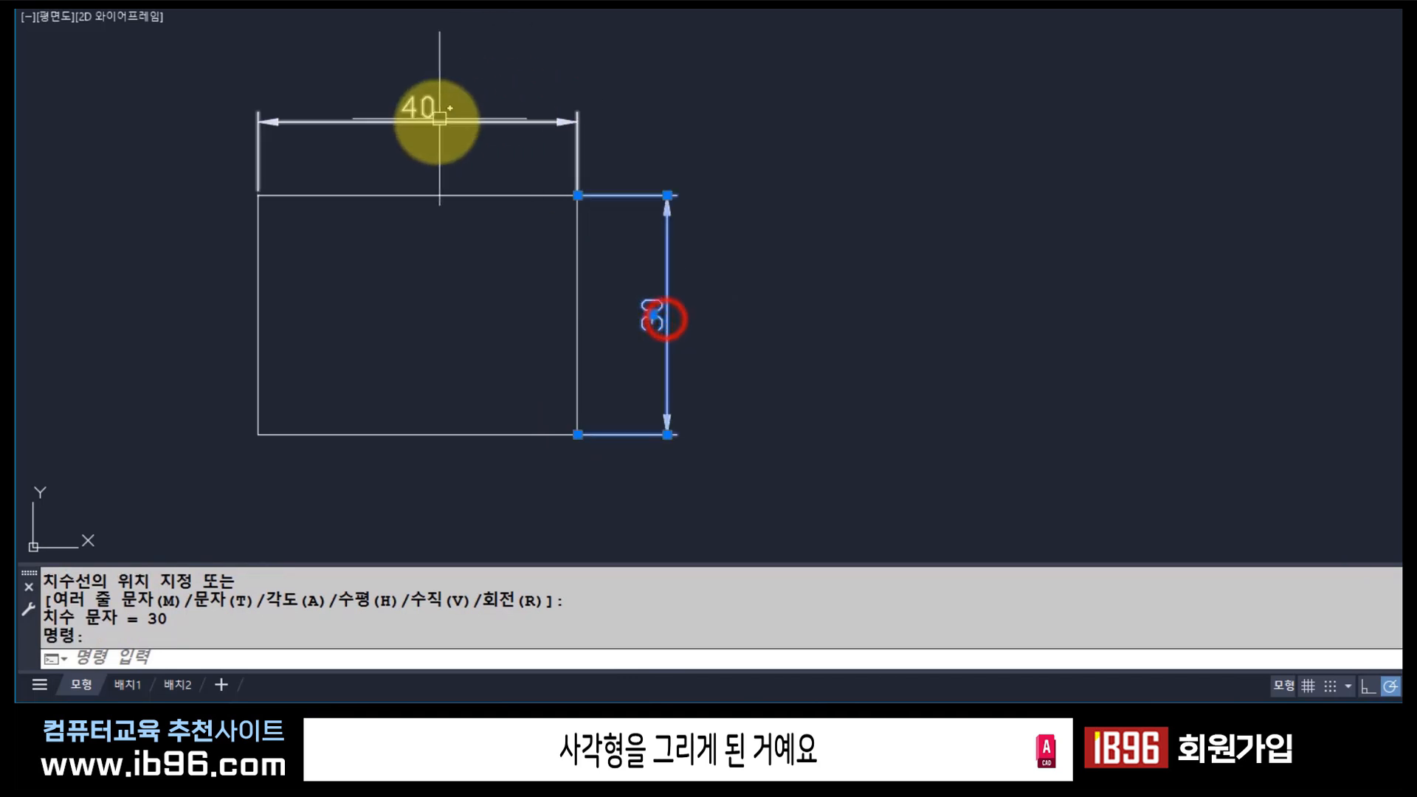
click(428, 119)
click(1026, 4)
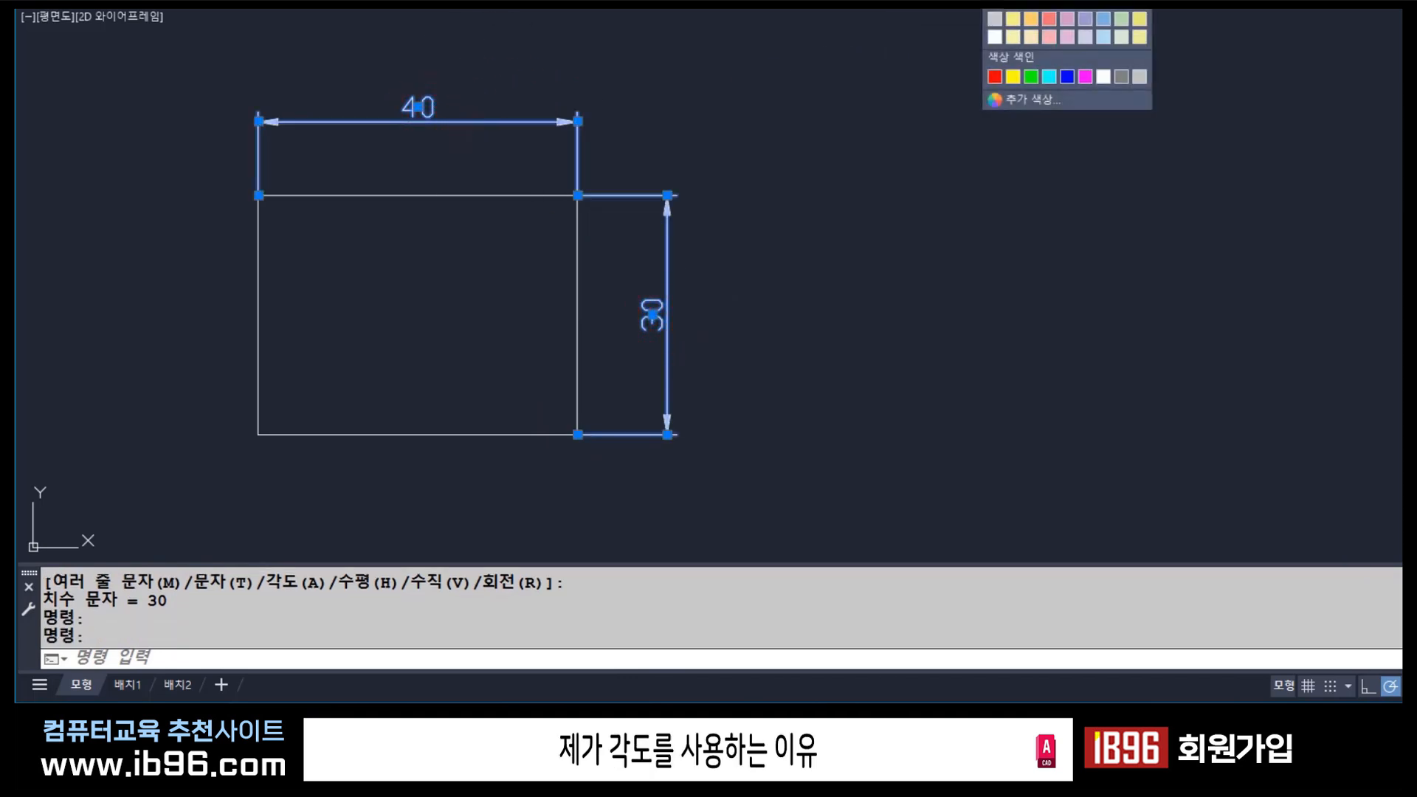
click(1013, 77)
key(Escape)
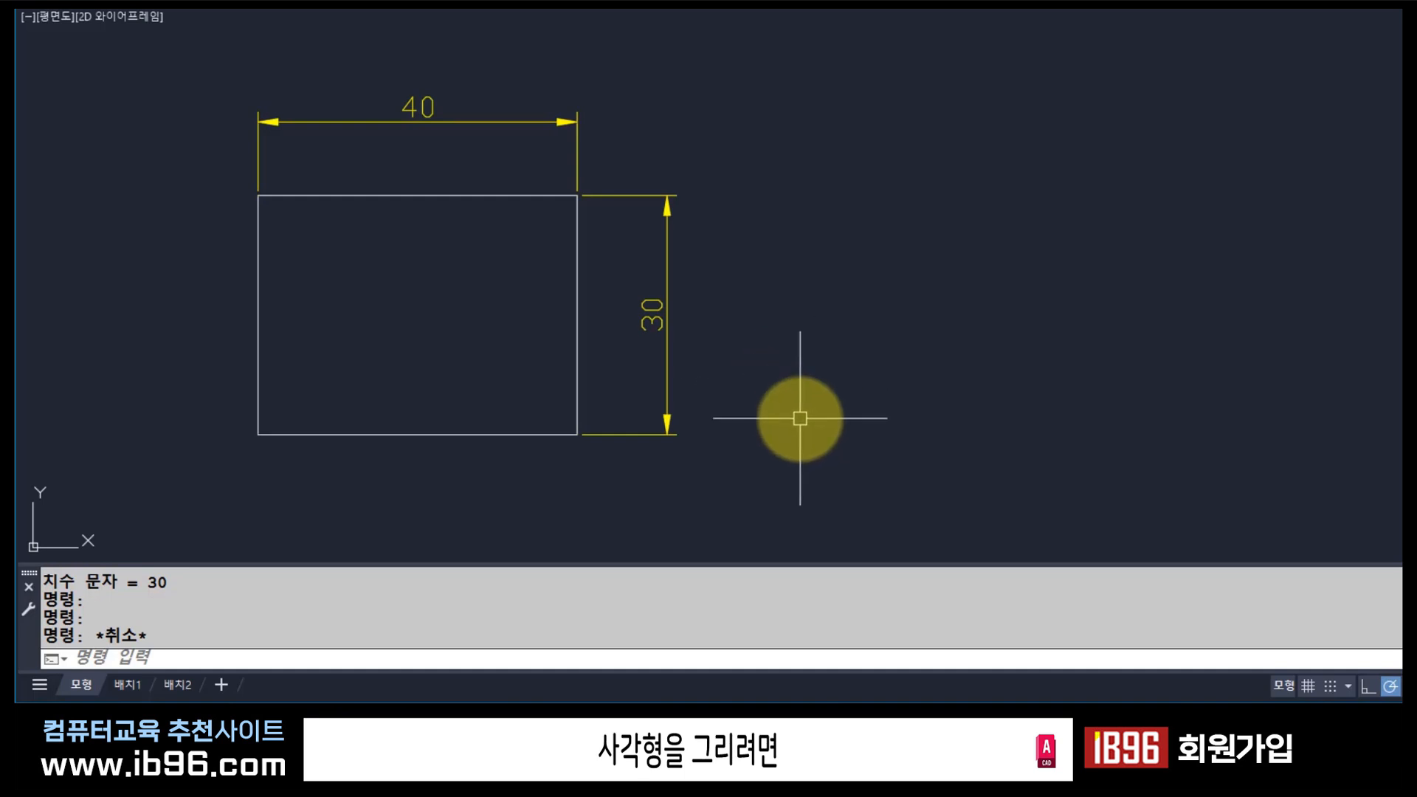
text(l)
key(Return)
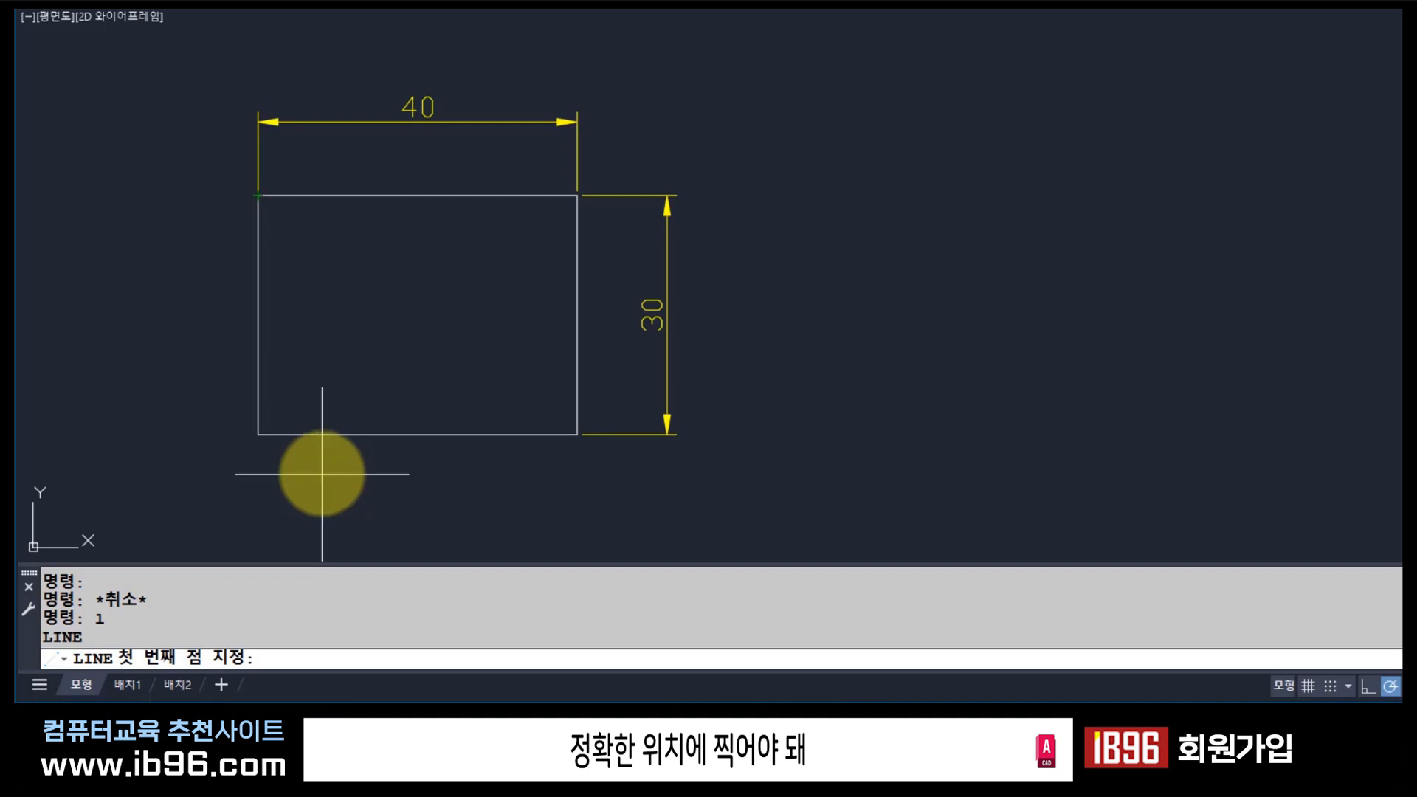
key(Escape)
key(Escape)
key(Escape)
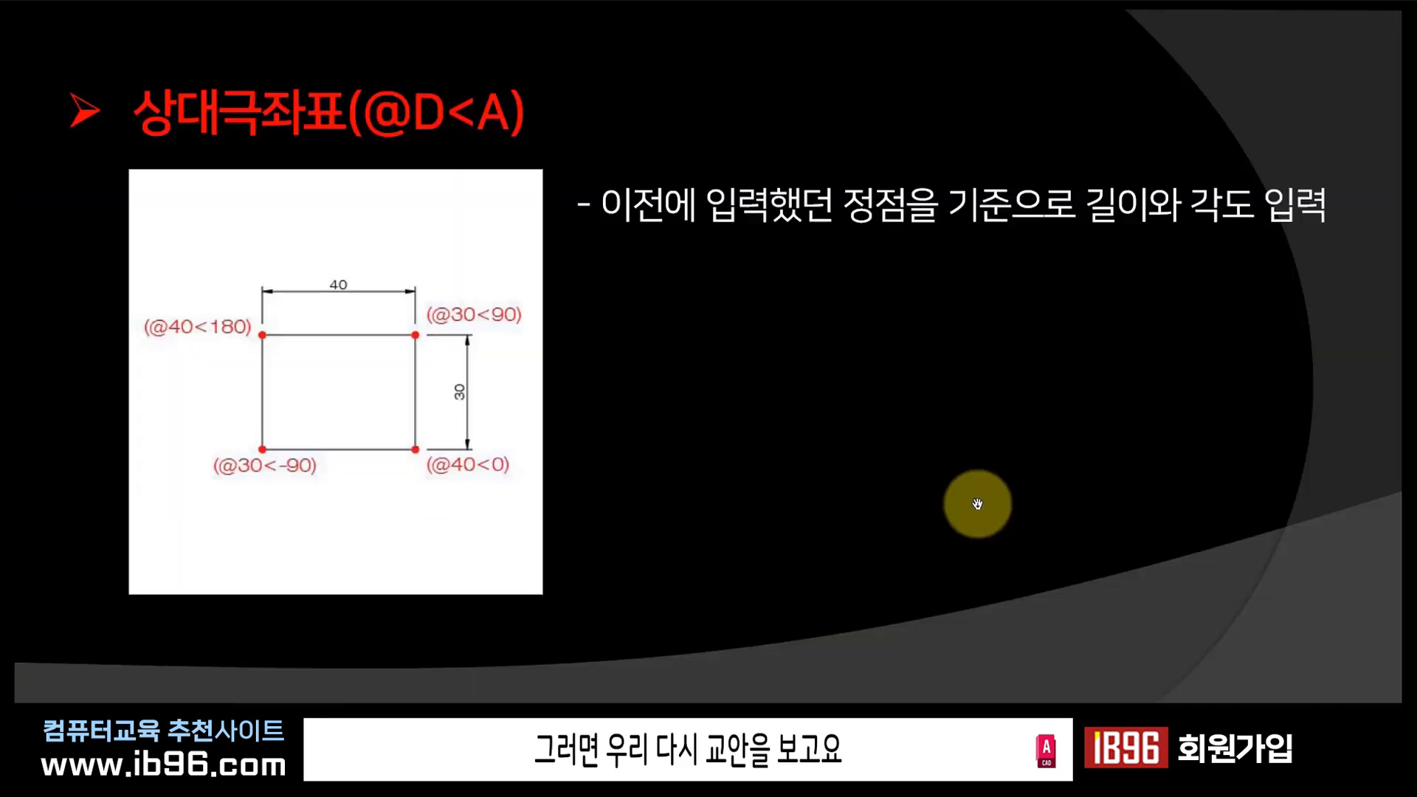
click(1018, 557)
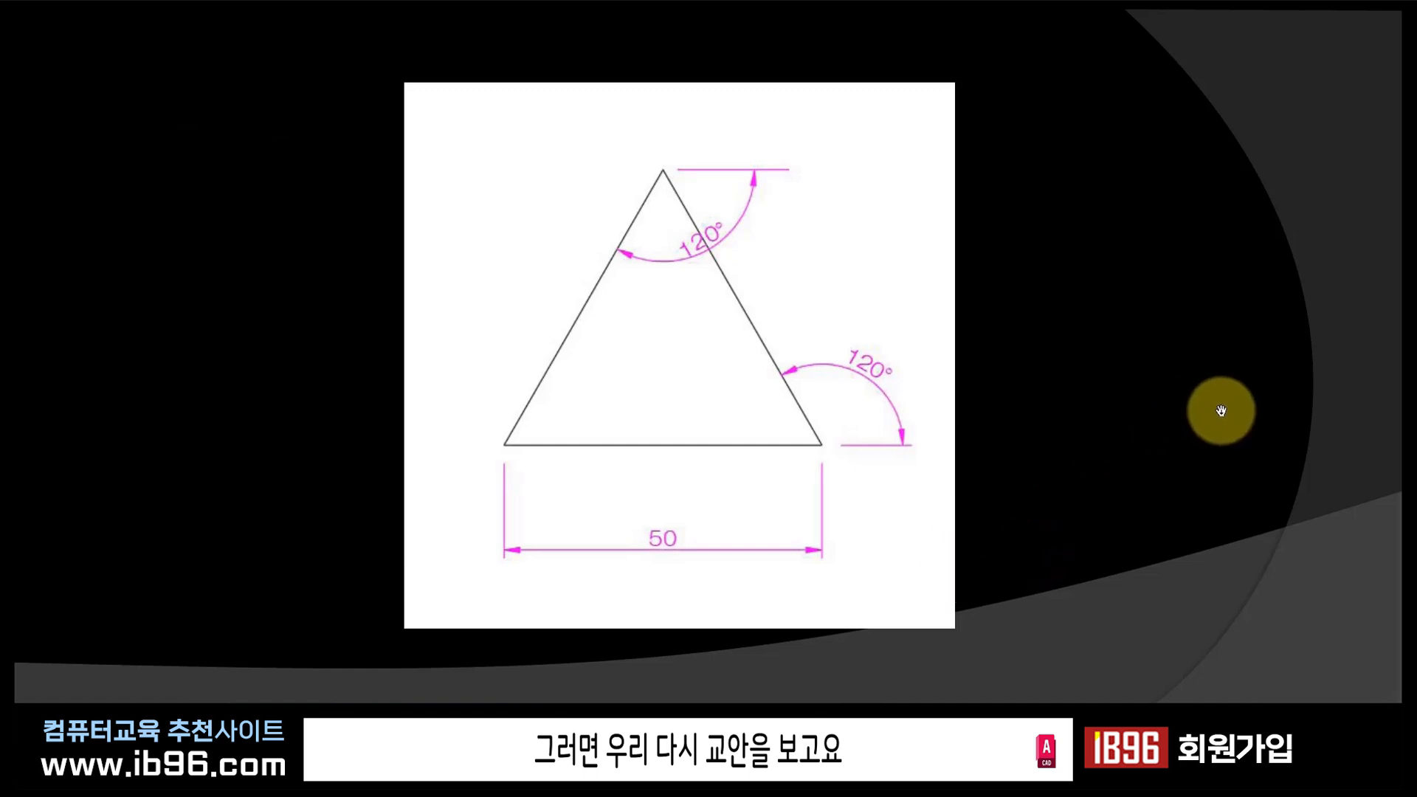
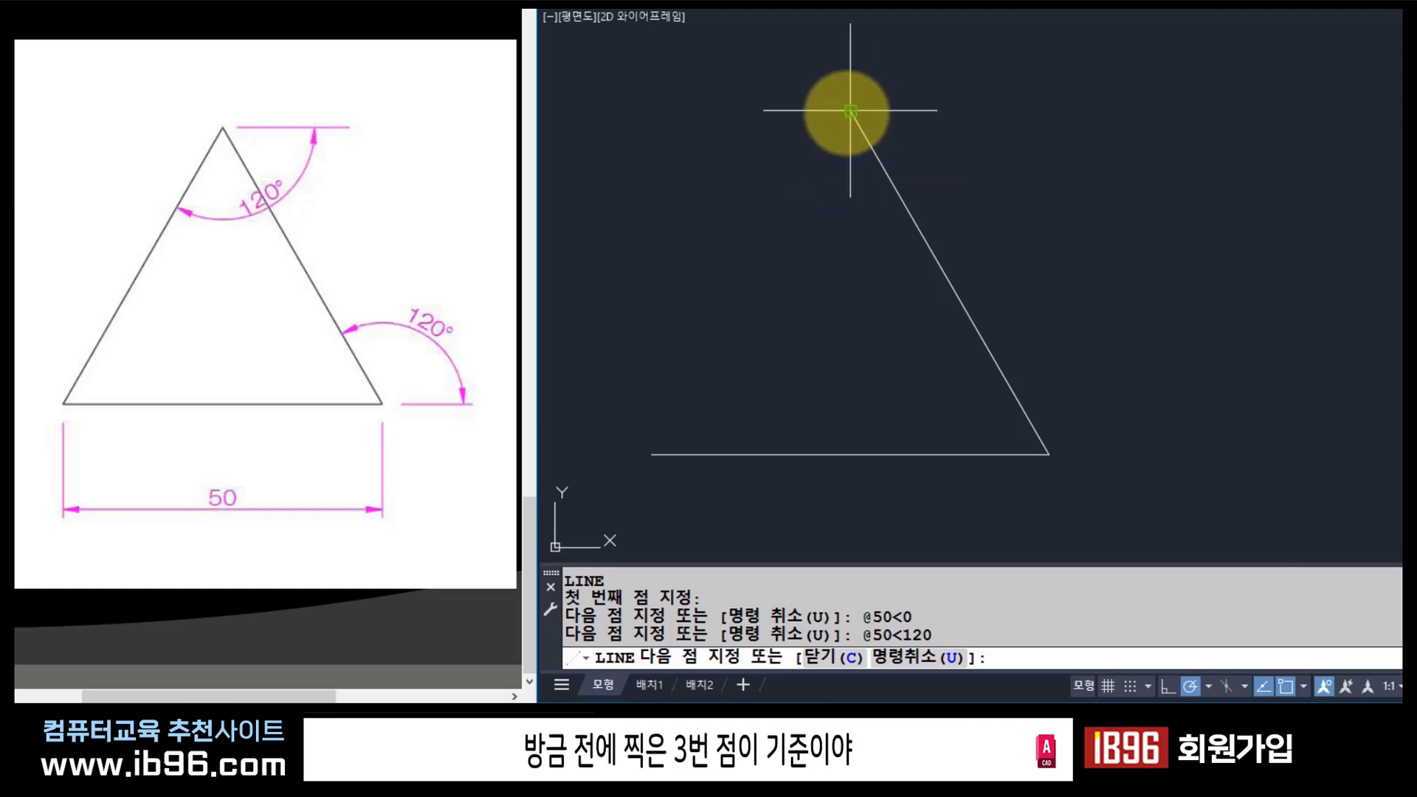
text(@)
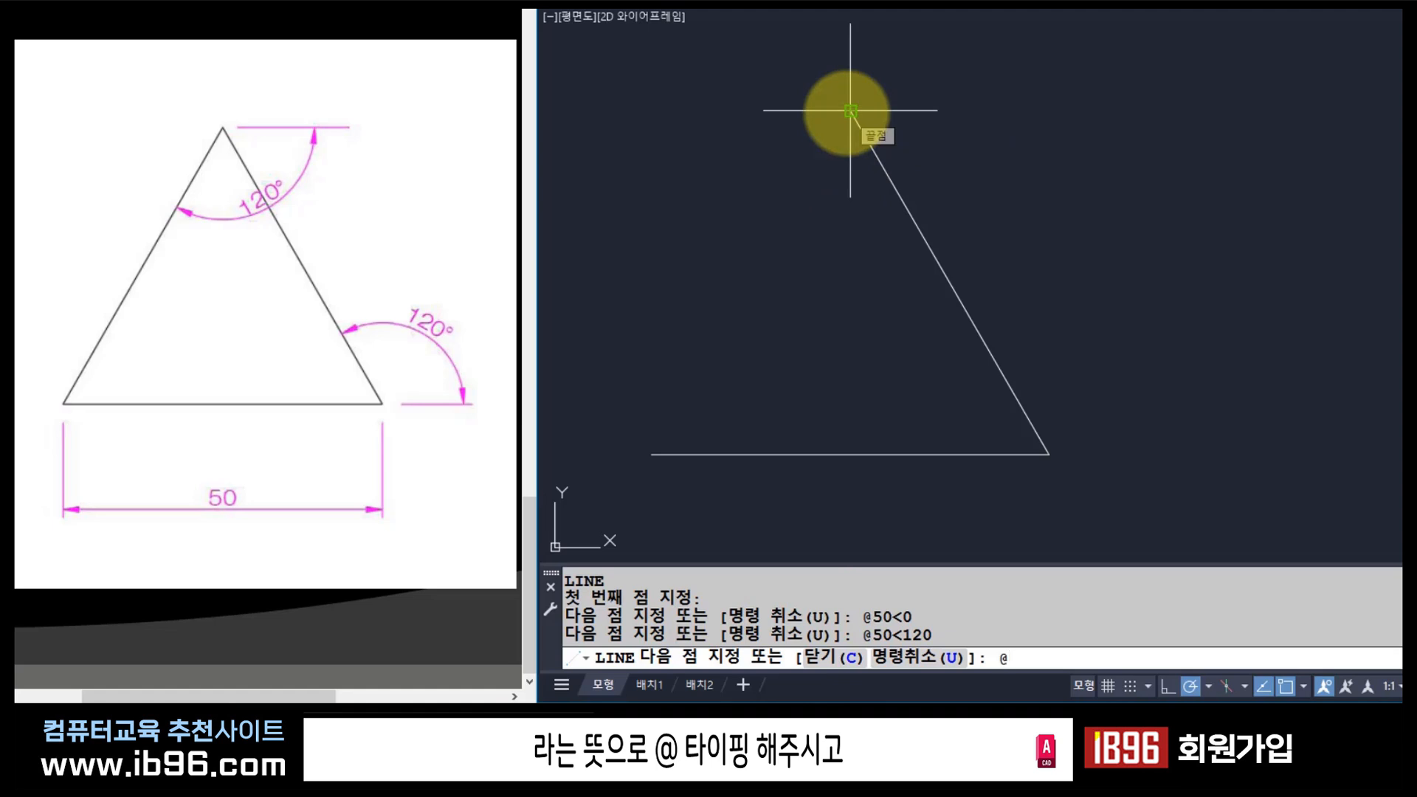
text(50)
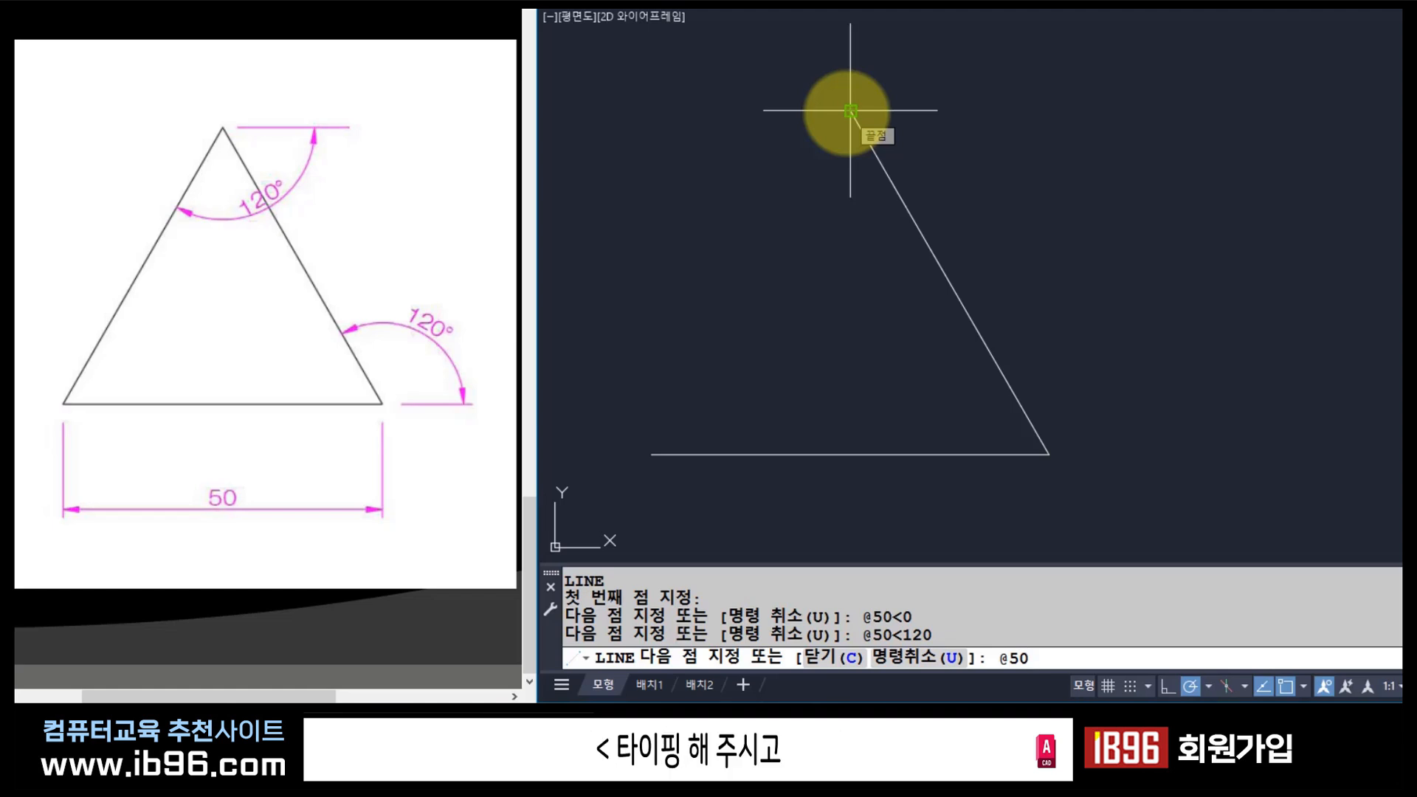
text(<)
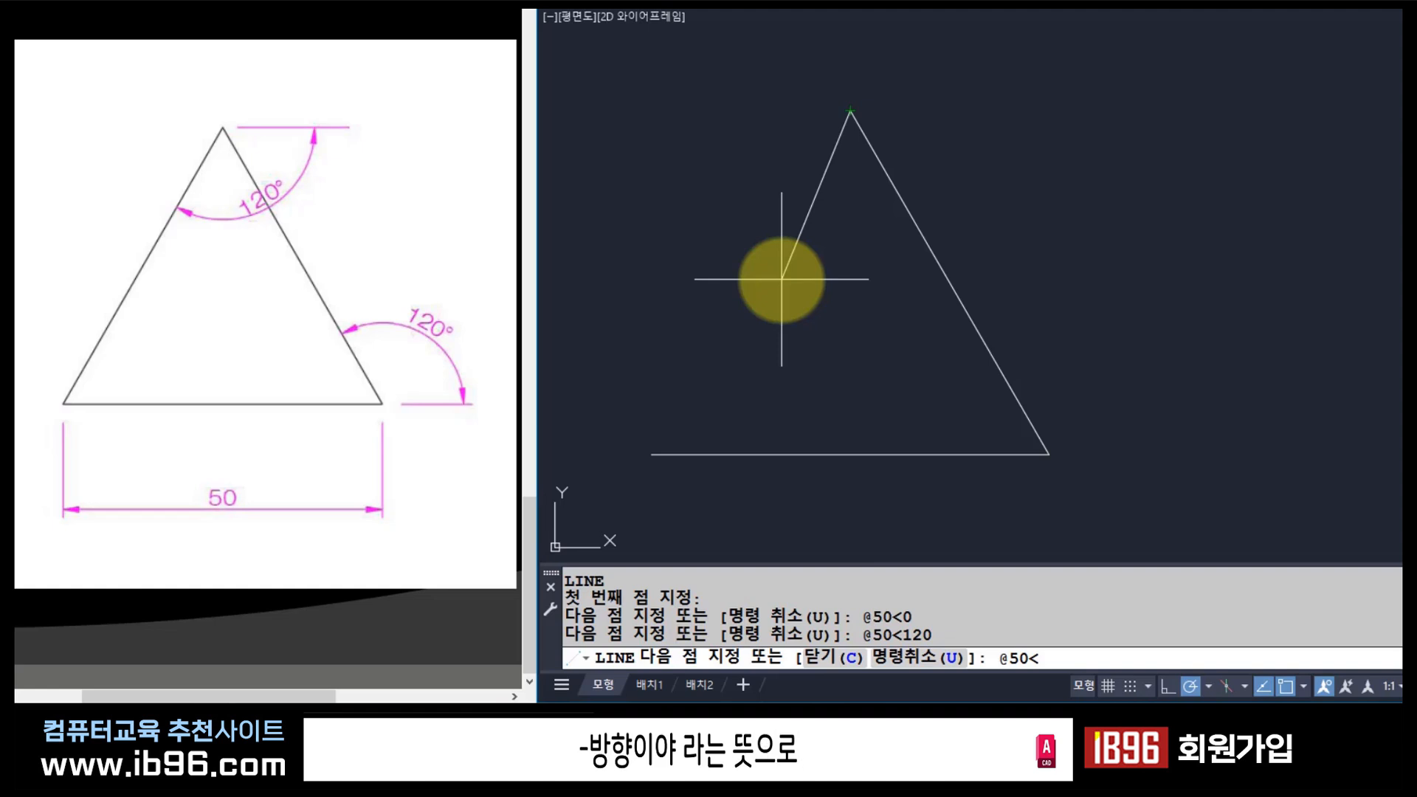
text(-120)
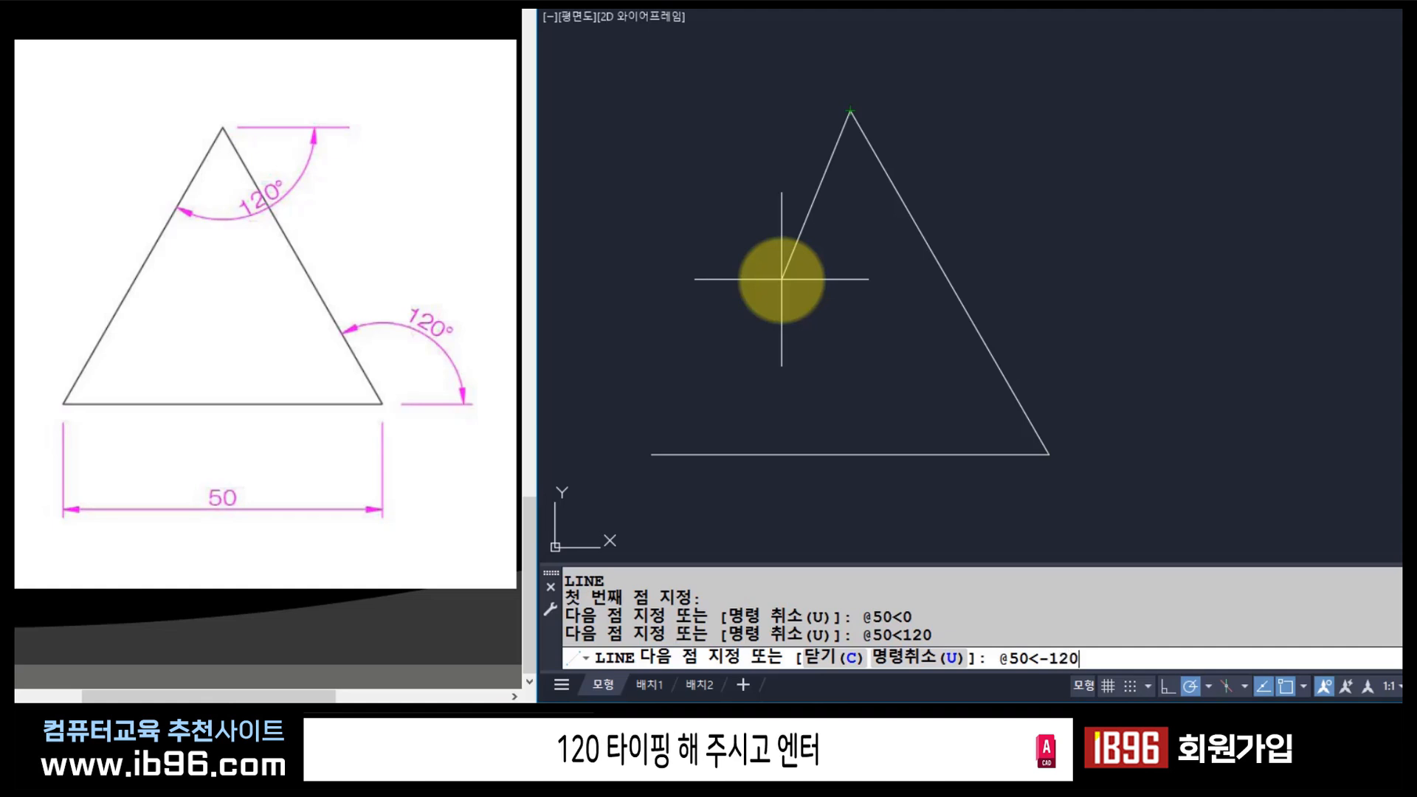
key(Return)
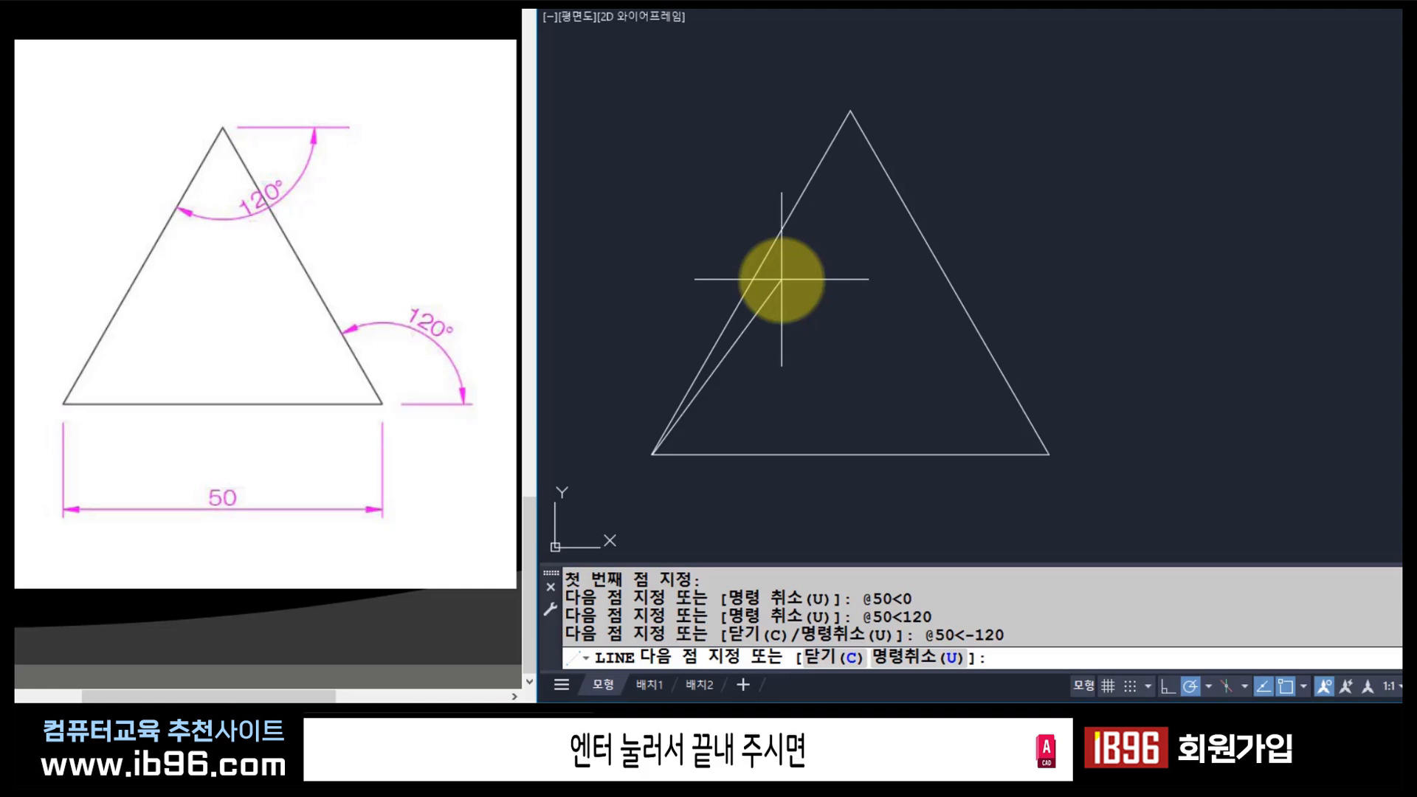
key(Return)
Add a horizontal linear dimension to the triangle's base, placed a short distance below it.
scroll(825, 310, down, 2)
middle_drag(824, 311, 794, 273)
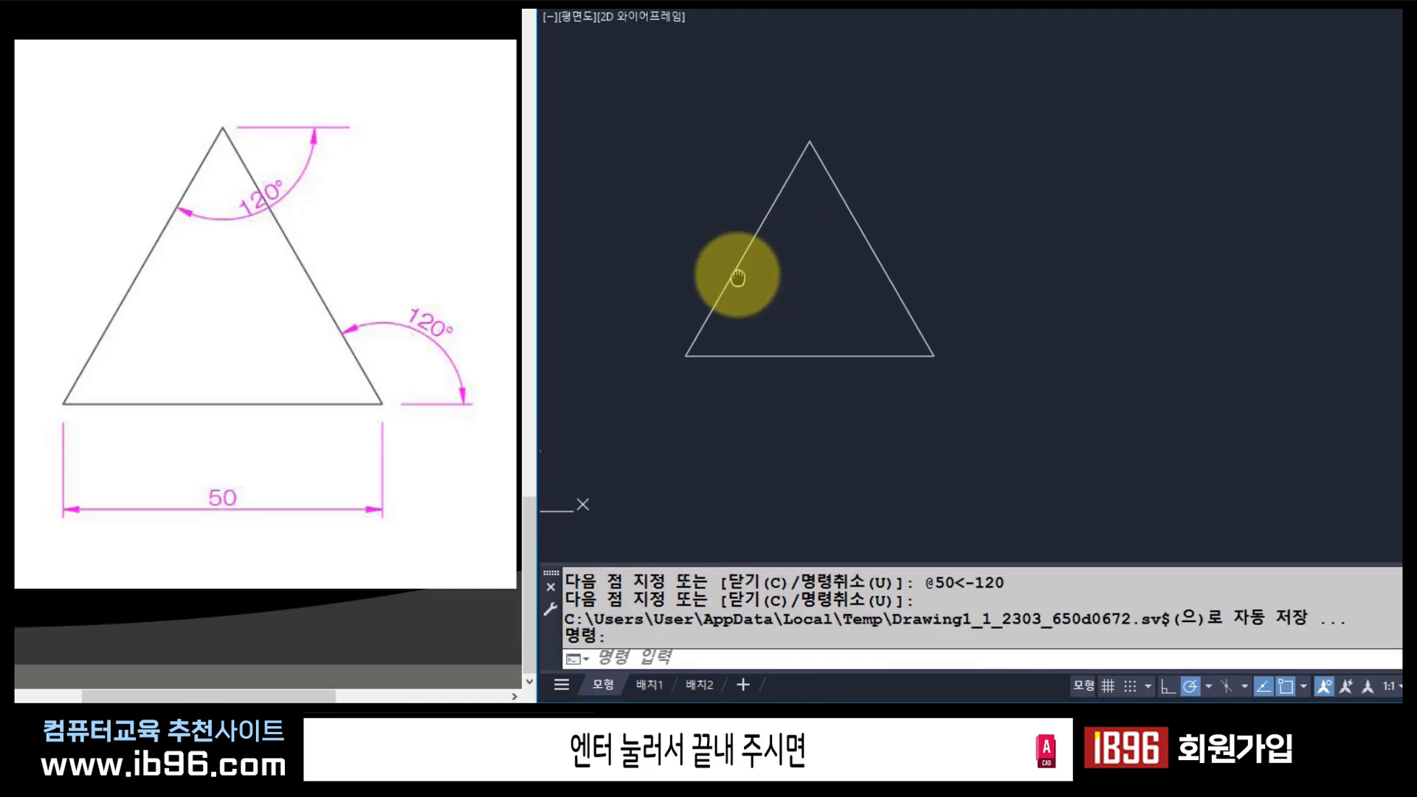
text(dli)
key(Return)
click(684, 355)
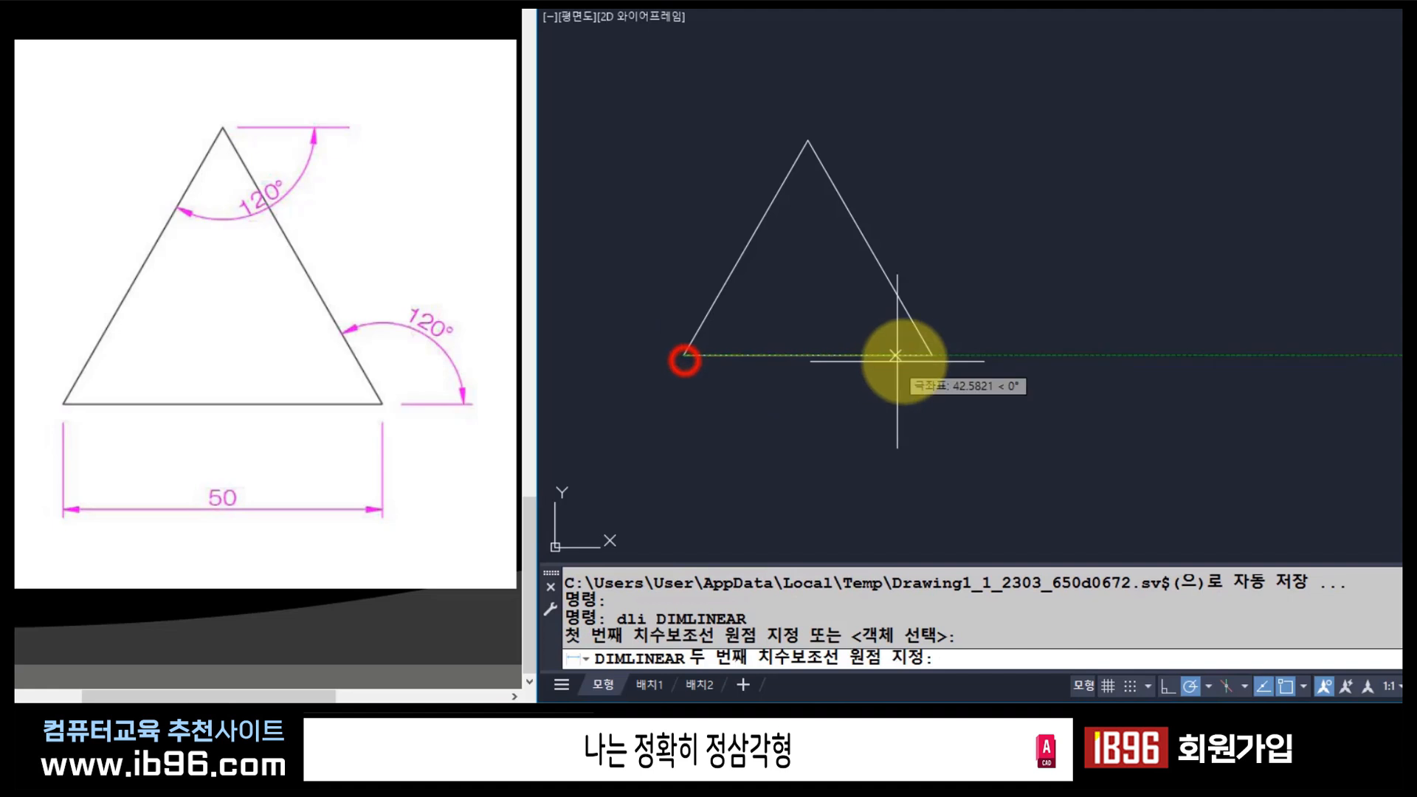
click(932, 354)
click(908, 417)
middle_drag(874, 318, 883, 366)
key(Return)
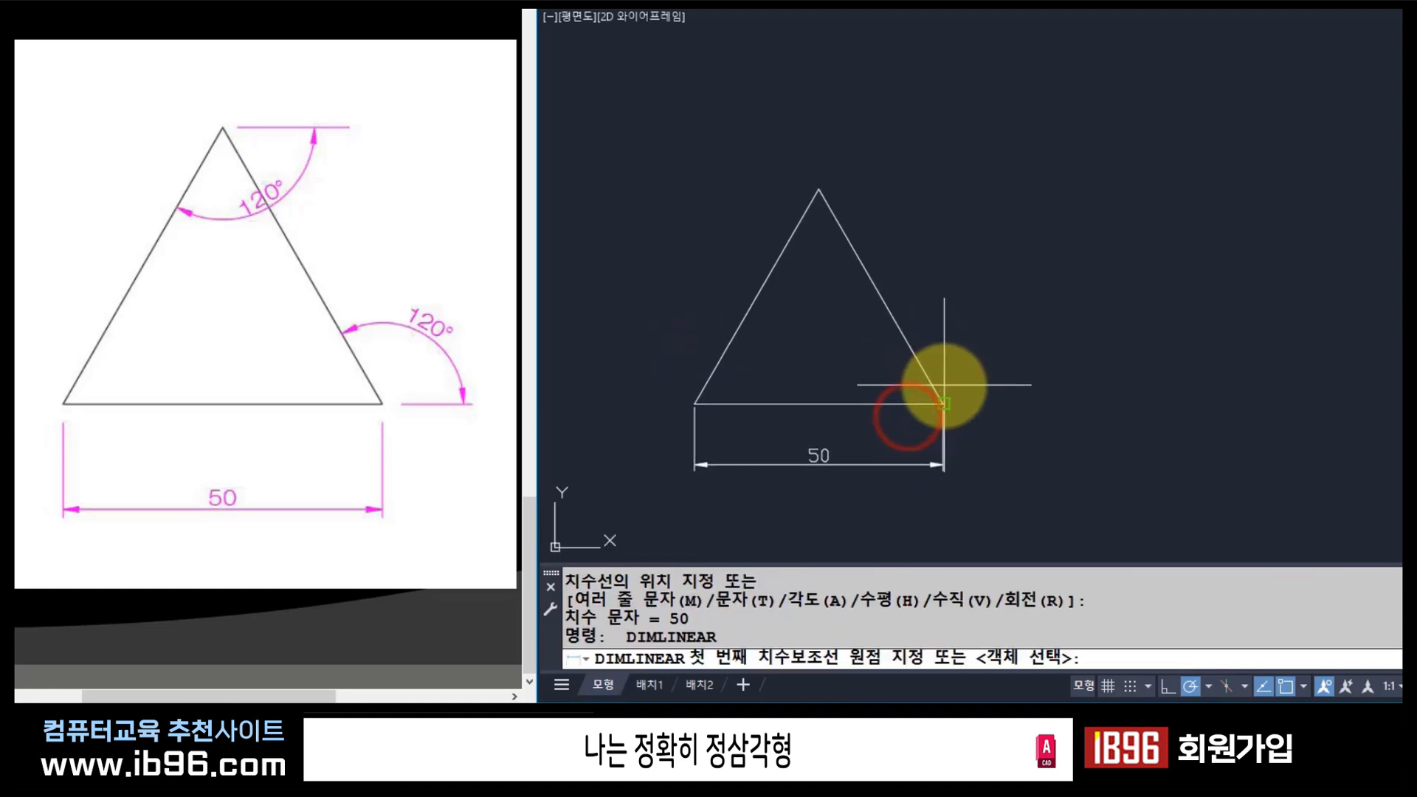
click(942, 404)
click(819, 192)
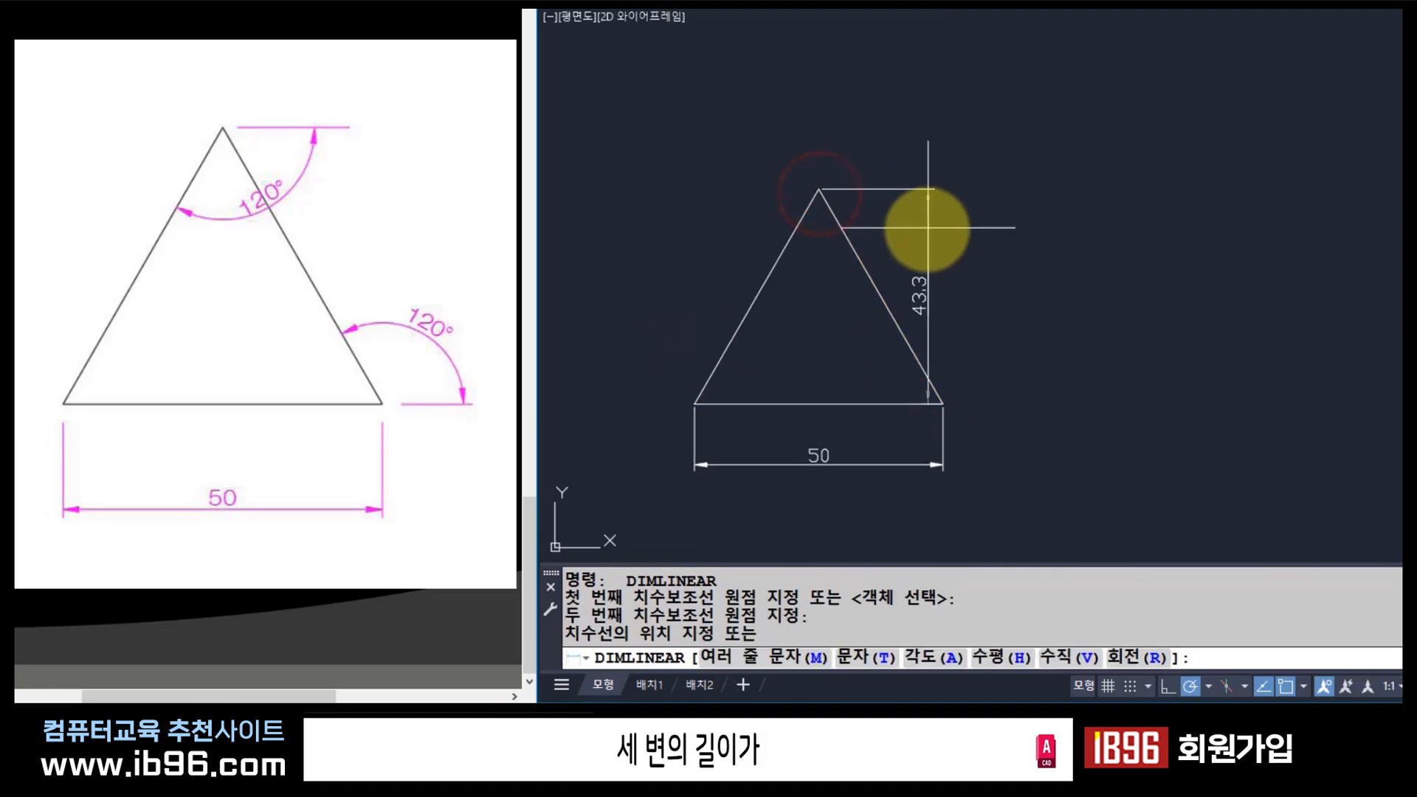
key(Escape)
Add aligned dimensions to the triangle's right and left sloping sides, each placed outside the triangle.
text(dal)
key(Return)
click(942, 403)
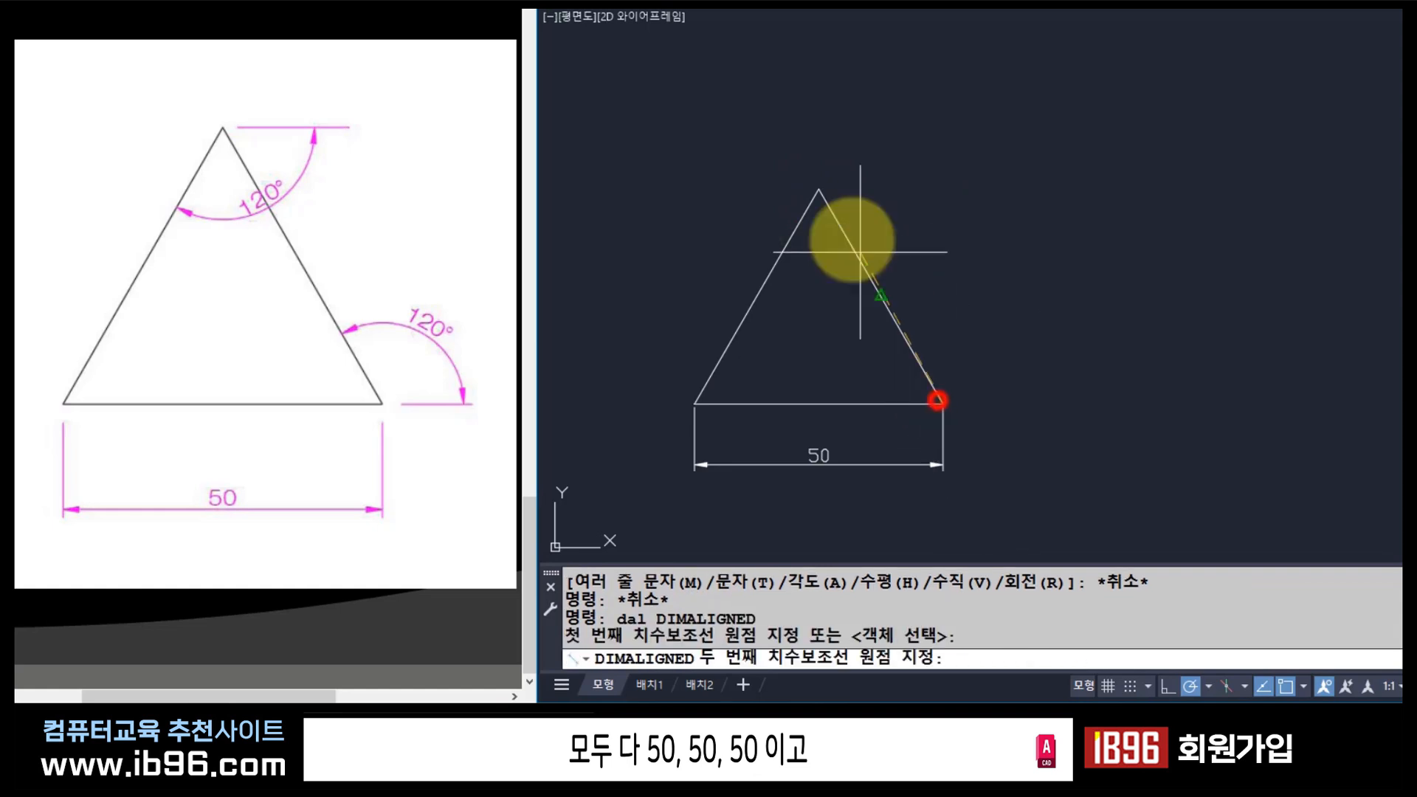
click(819, 191)
click(920, 182)
key(Return)
click(819, 190)
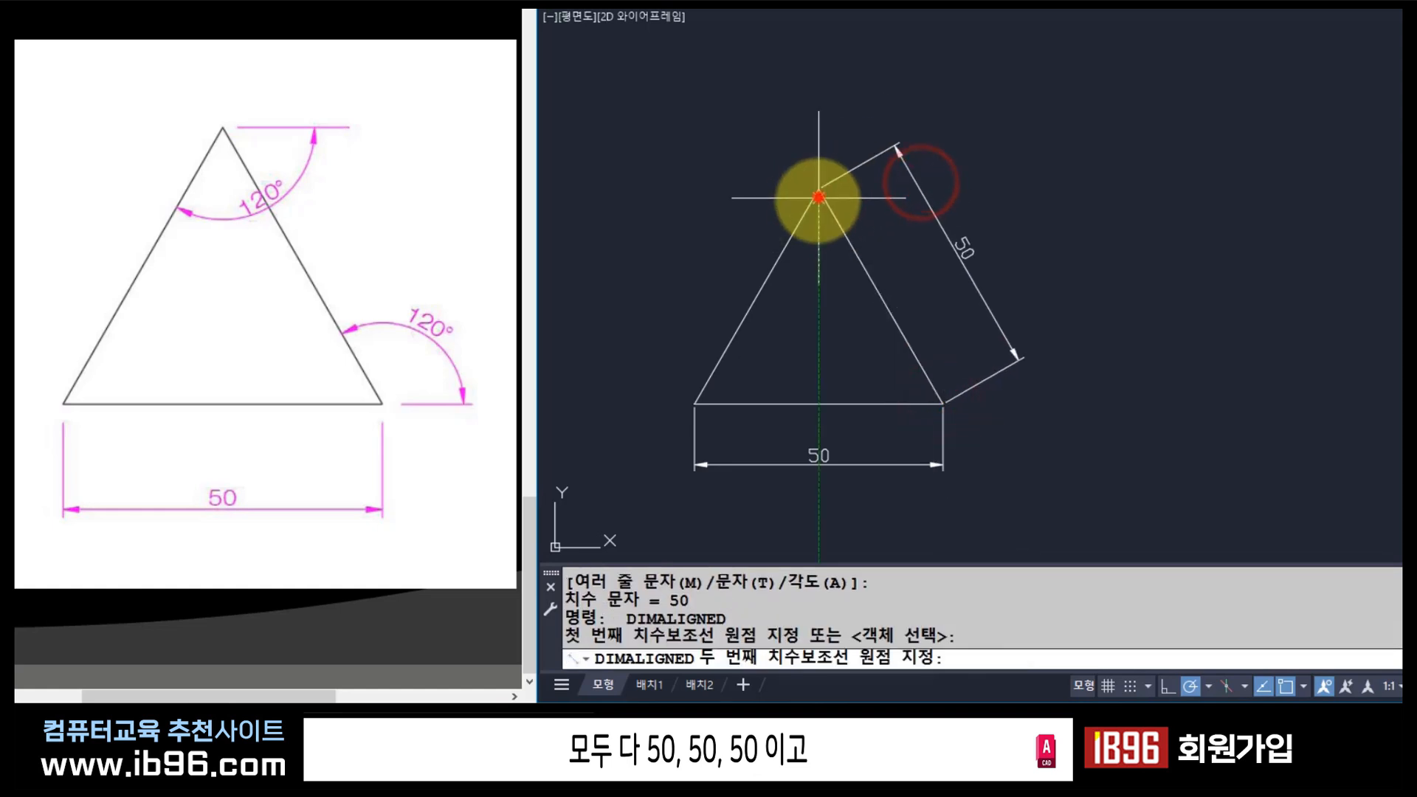
click(694, 404)
click(636, 329)
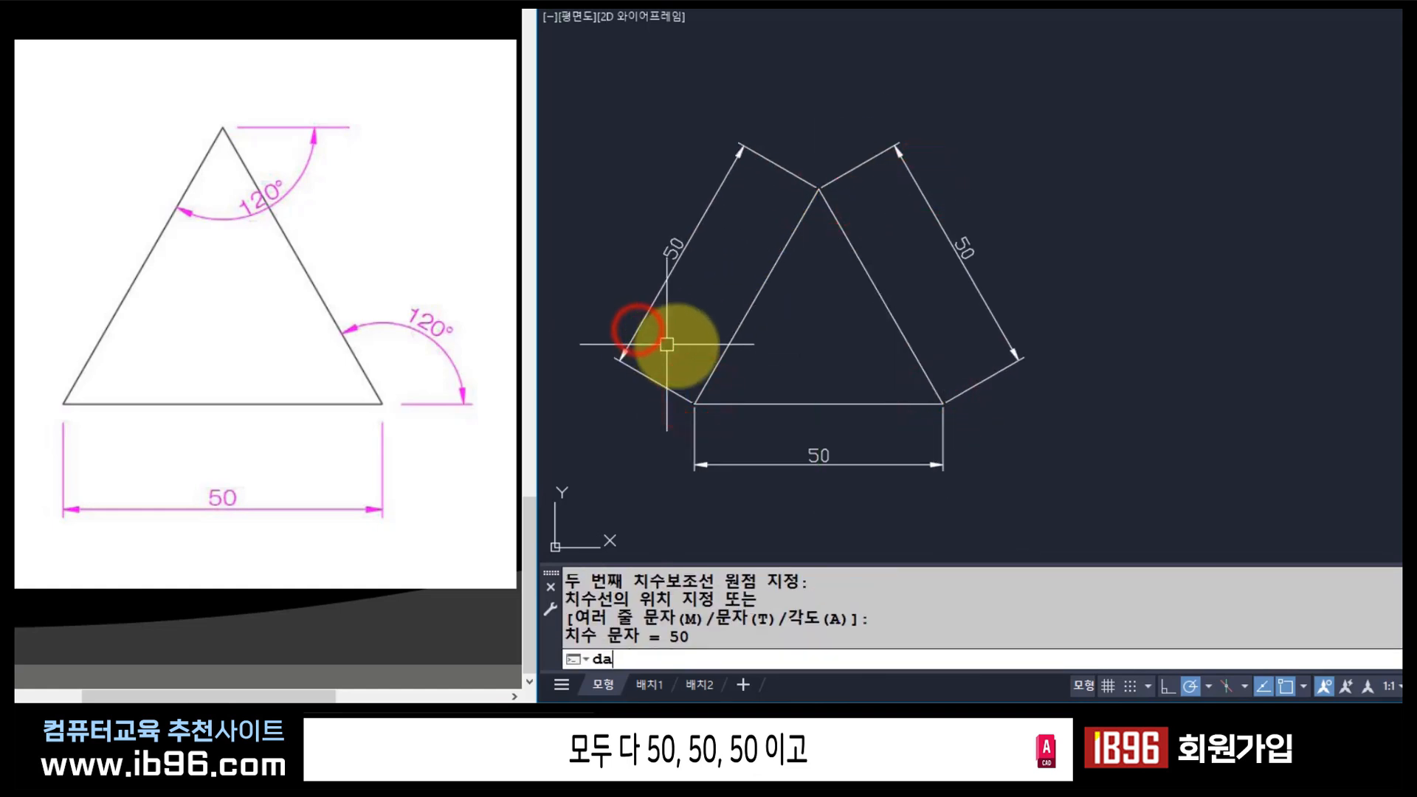
Add angular dimensions inside the triangle's two base corners, the right corner first and the left corner second.
text(dan)
key(Return)
click(912, 360)
click(893, 402)
click(889, 373)
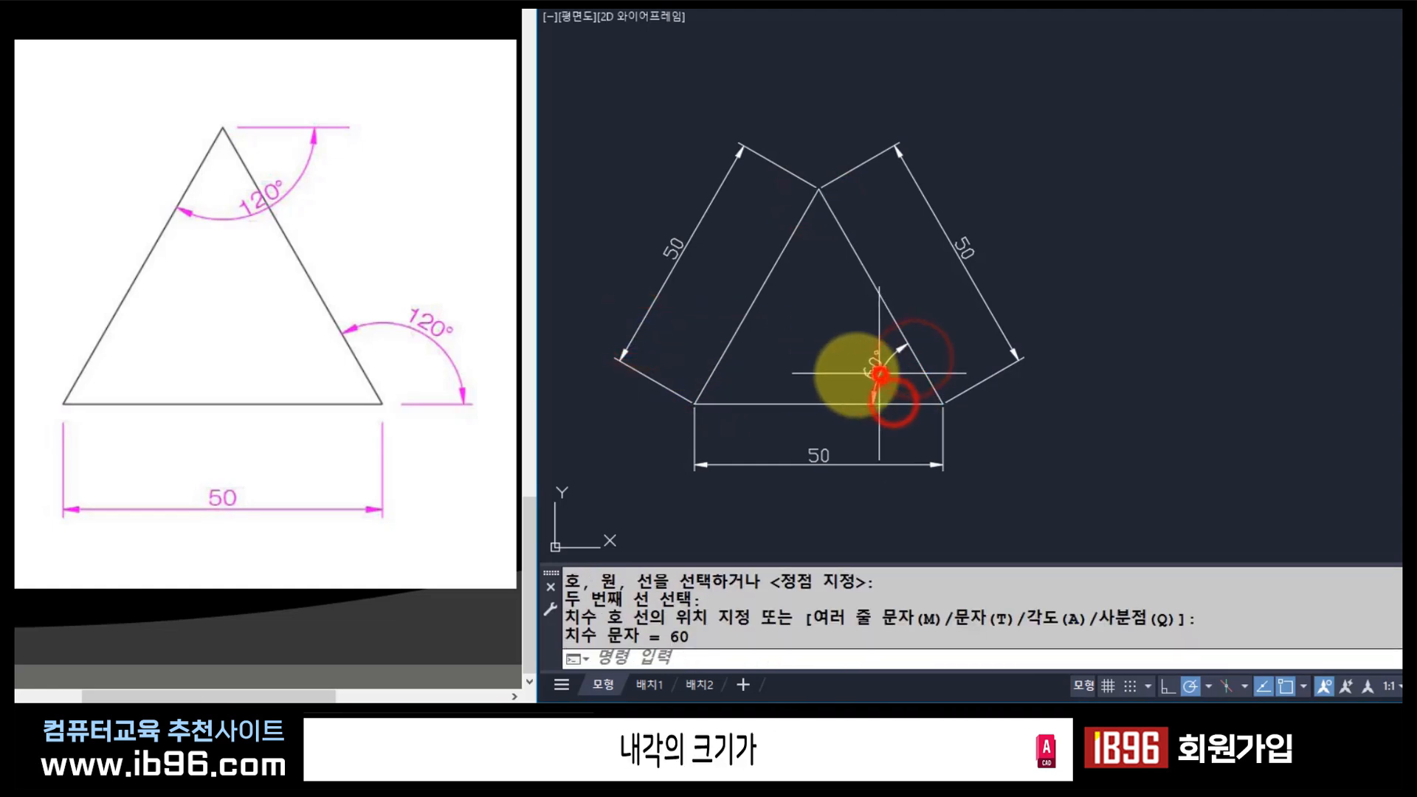
key(Return)
click(740, 404)
click(718, 365)
click(761, 367)
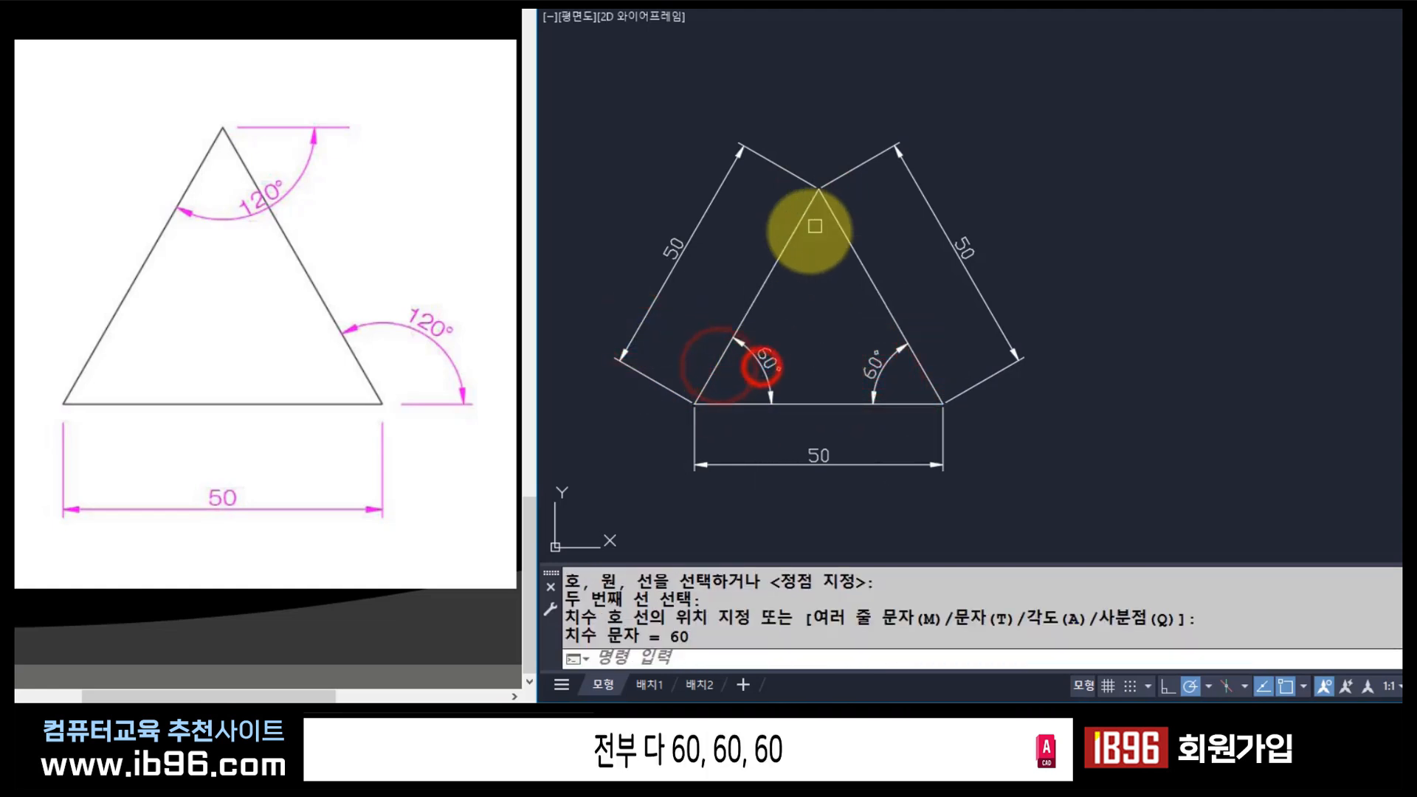
Add an angular dimension between the two sloping sides, placed inside the triangle just below its apex.
key(Return)
click(797, 231)
click(843, 233)
click(820, 270)
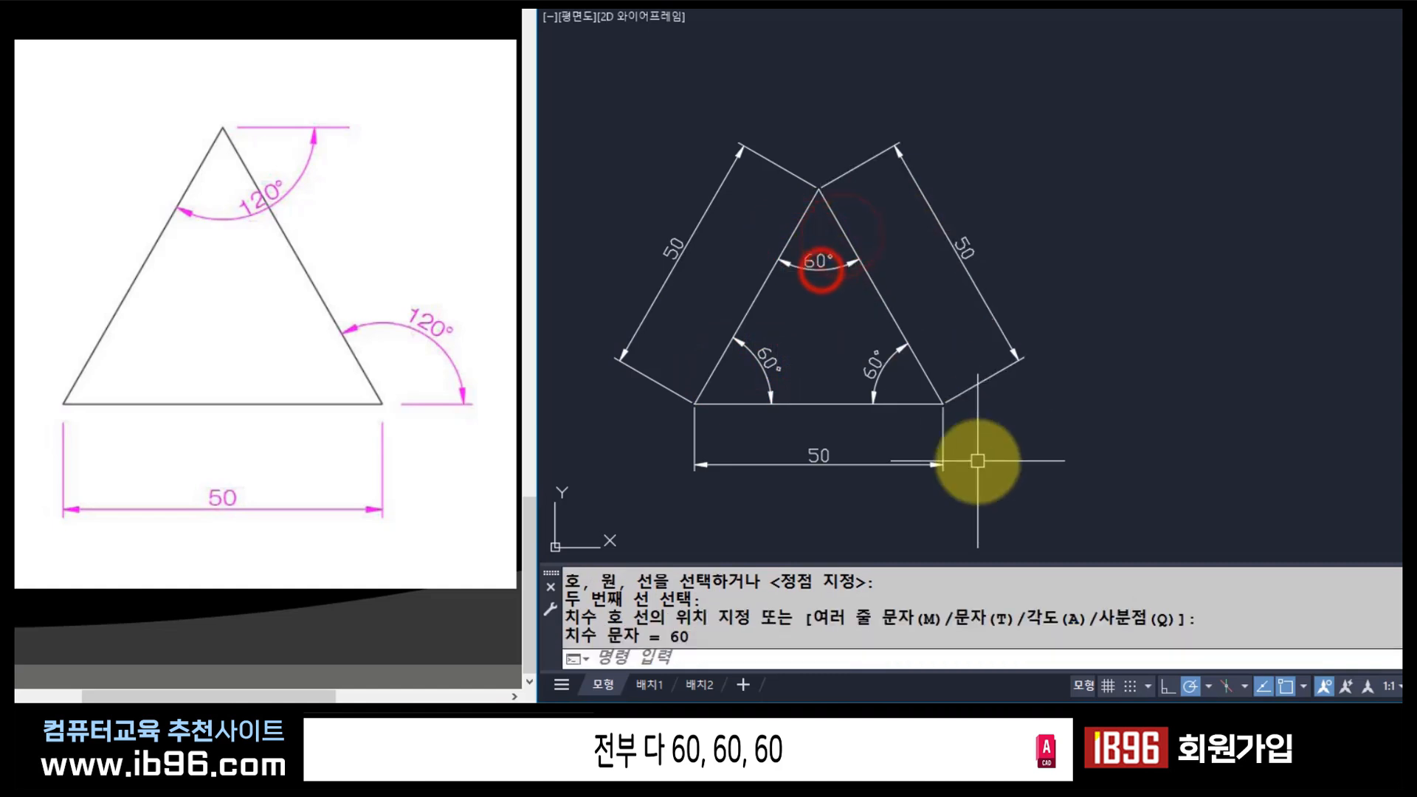
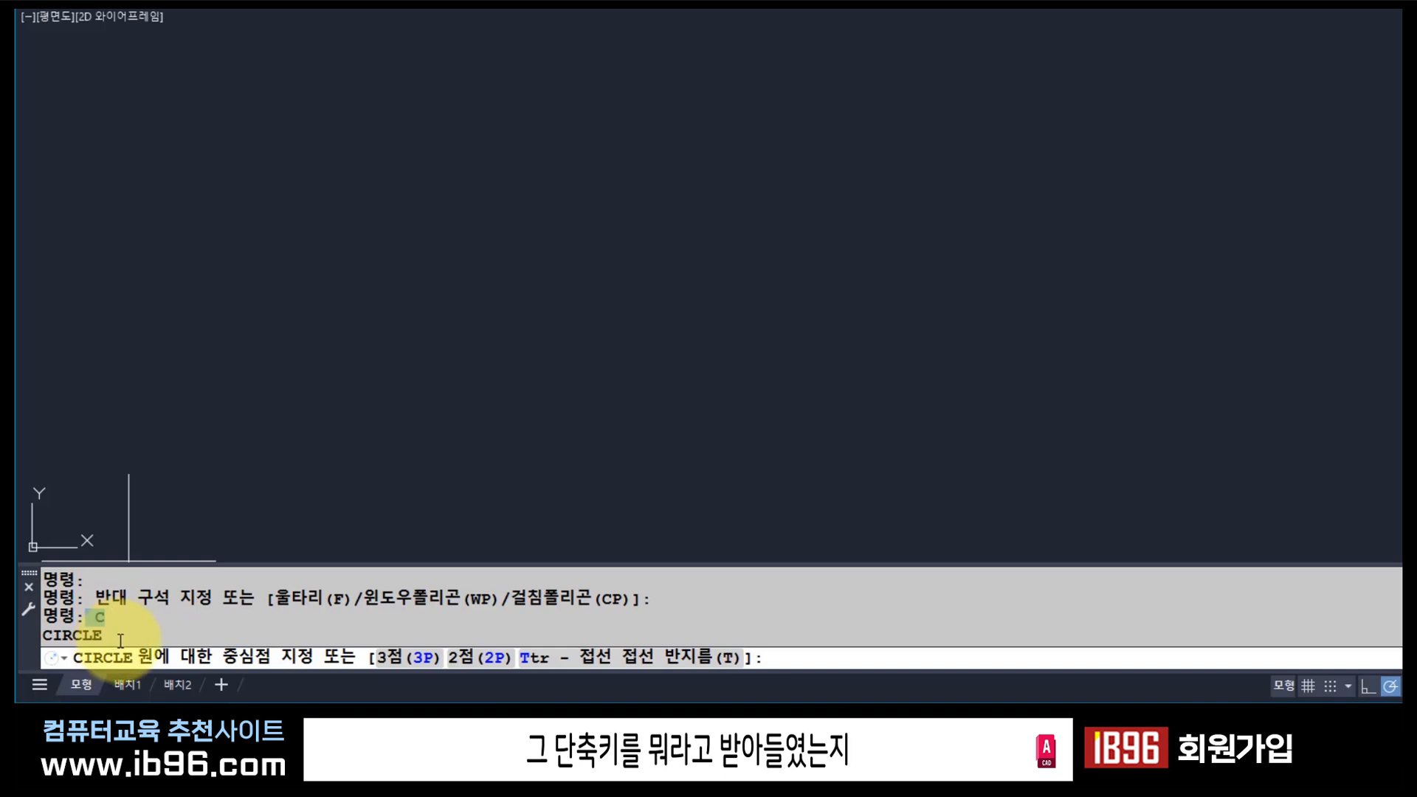
Highlight the shortcut C and the CIRCLE command name in the command history to compare them.
drag(127, 634, 44, 633)
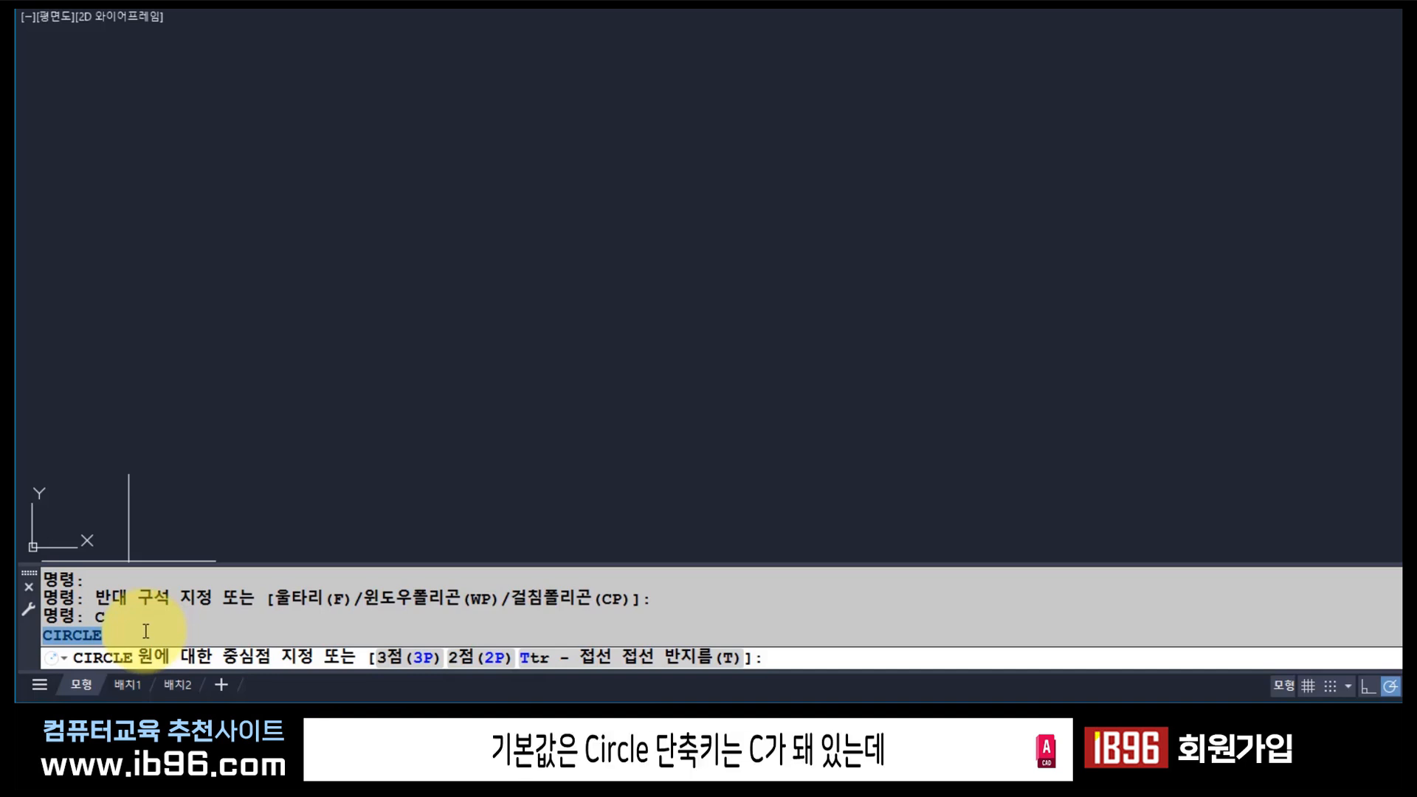
double_click(101, 618)
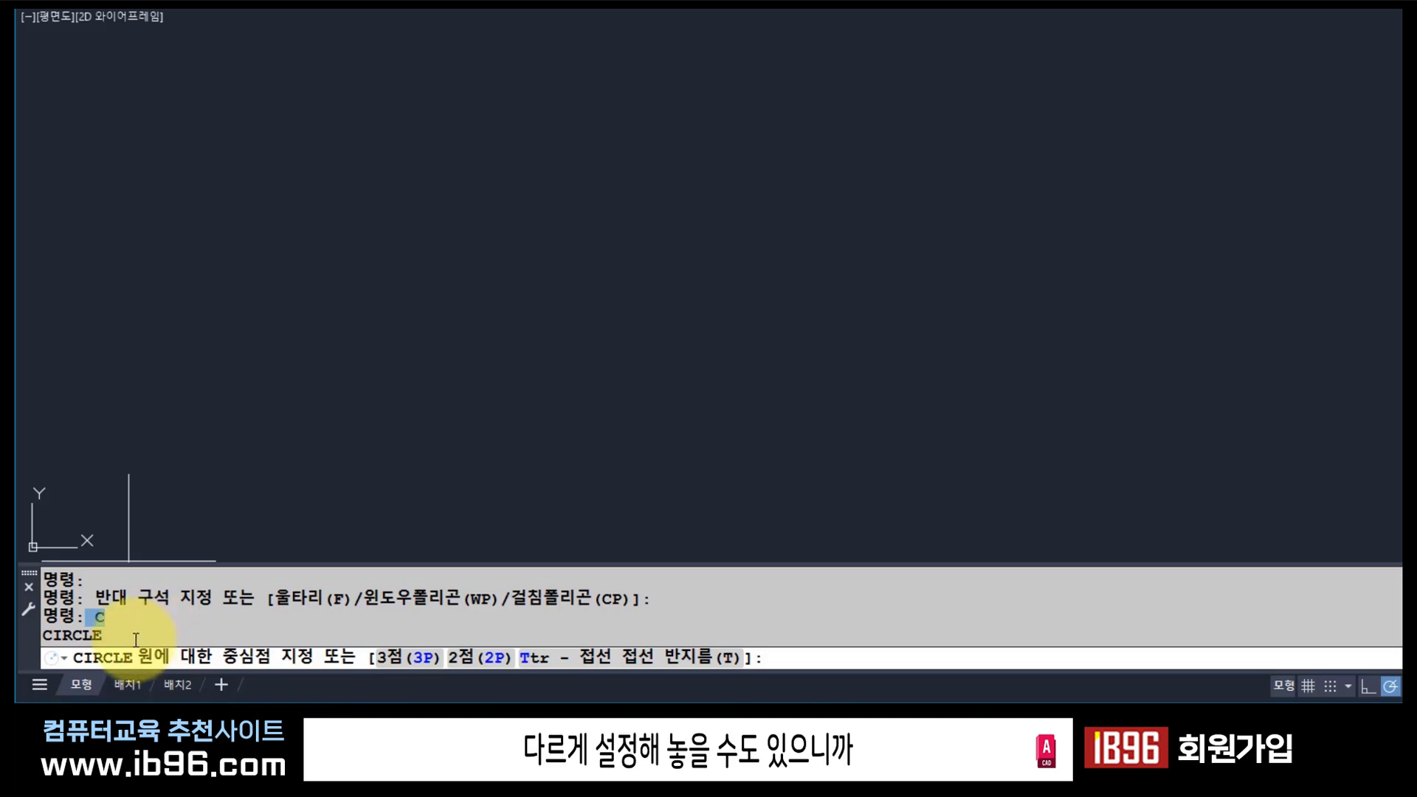
click(124, 636)
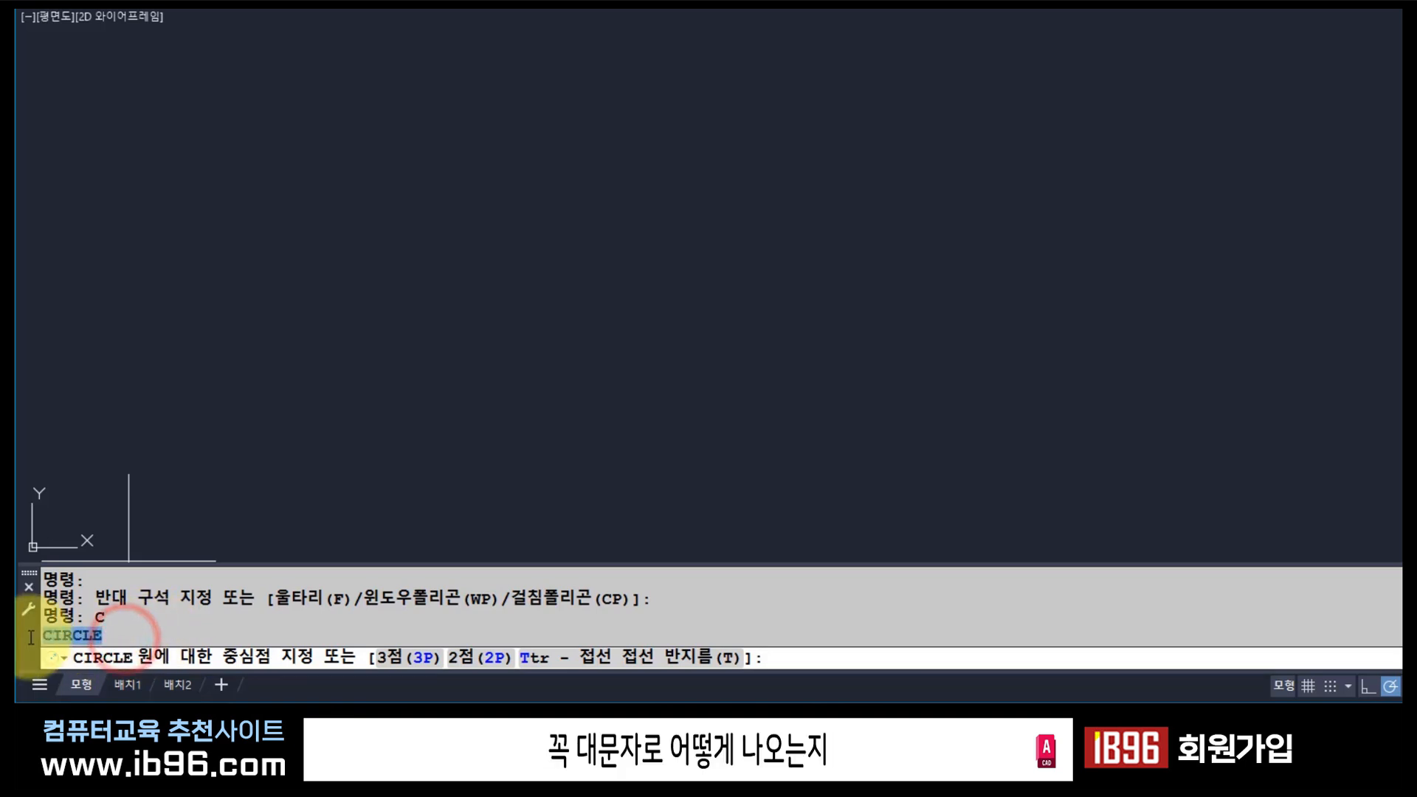
drag(43, 635, 197, 636)
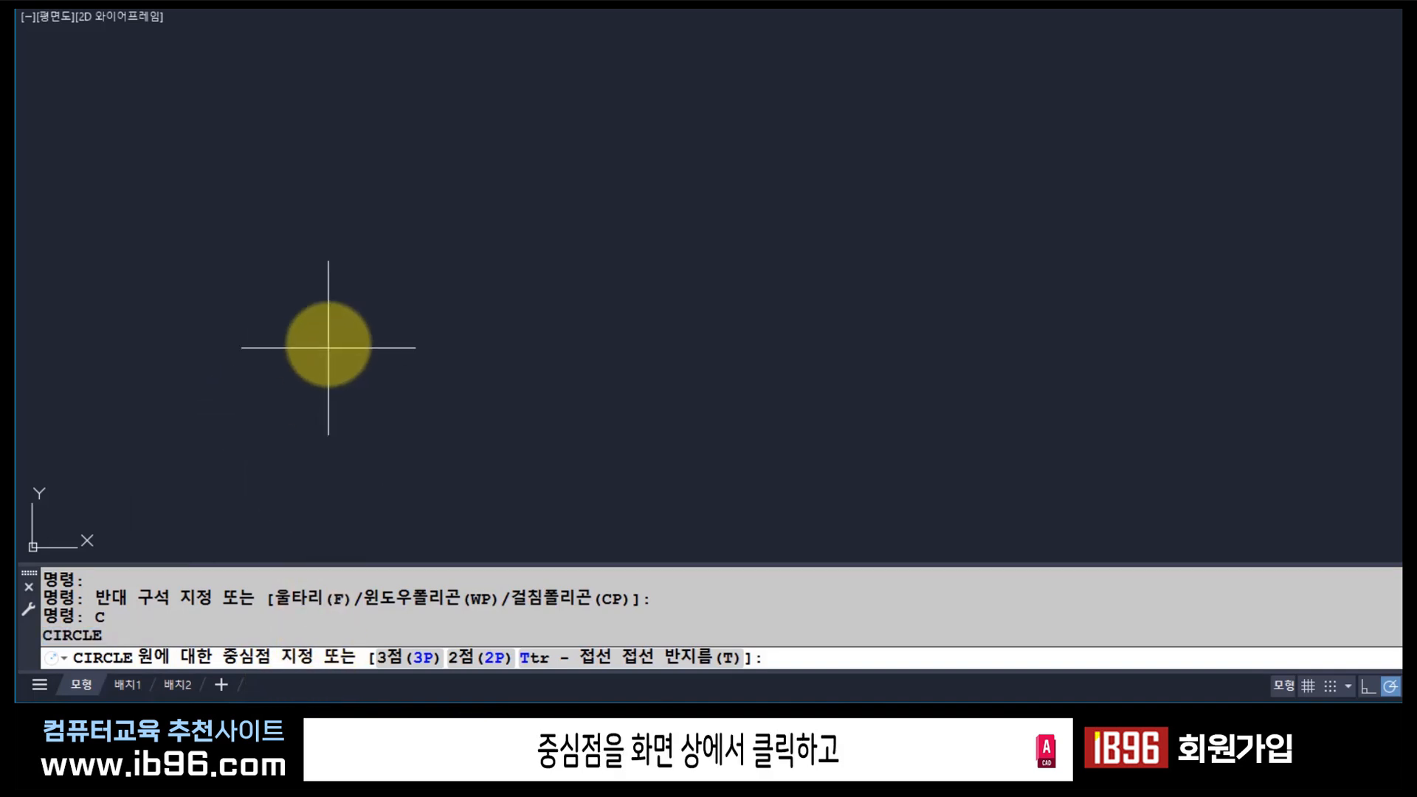
Draw a circle with a radius of 100 around a freely chosen centre in the empty drawing area.
click(270, 372)
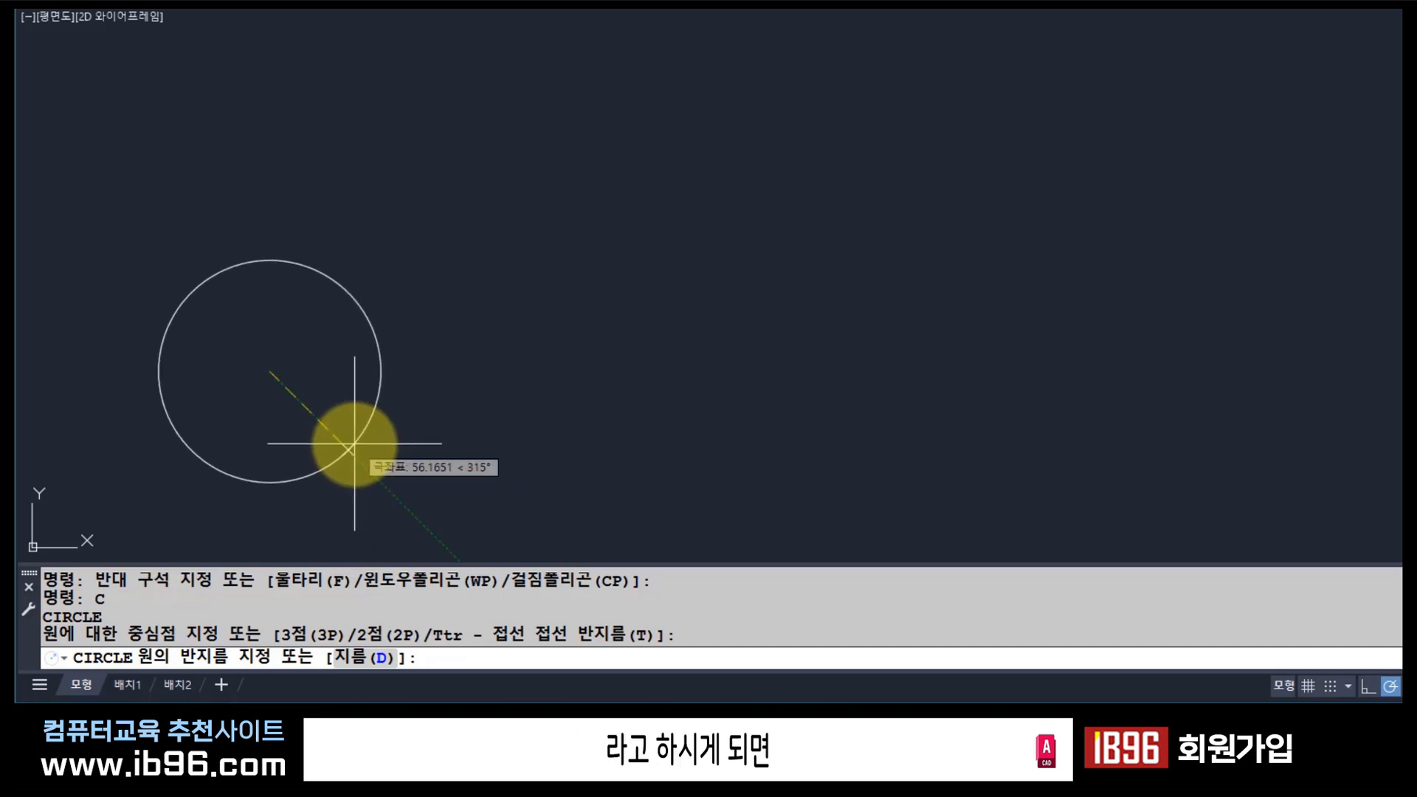
text(100)
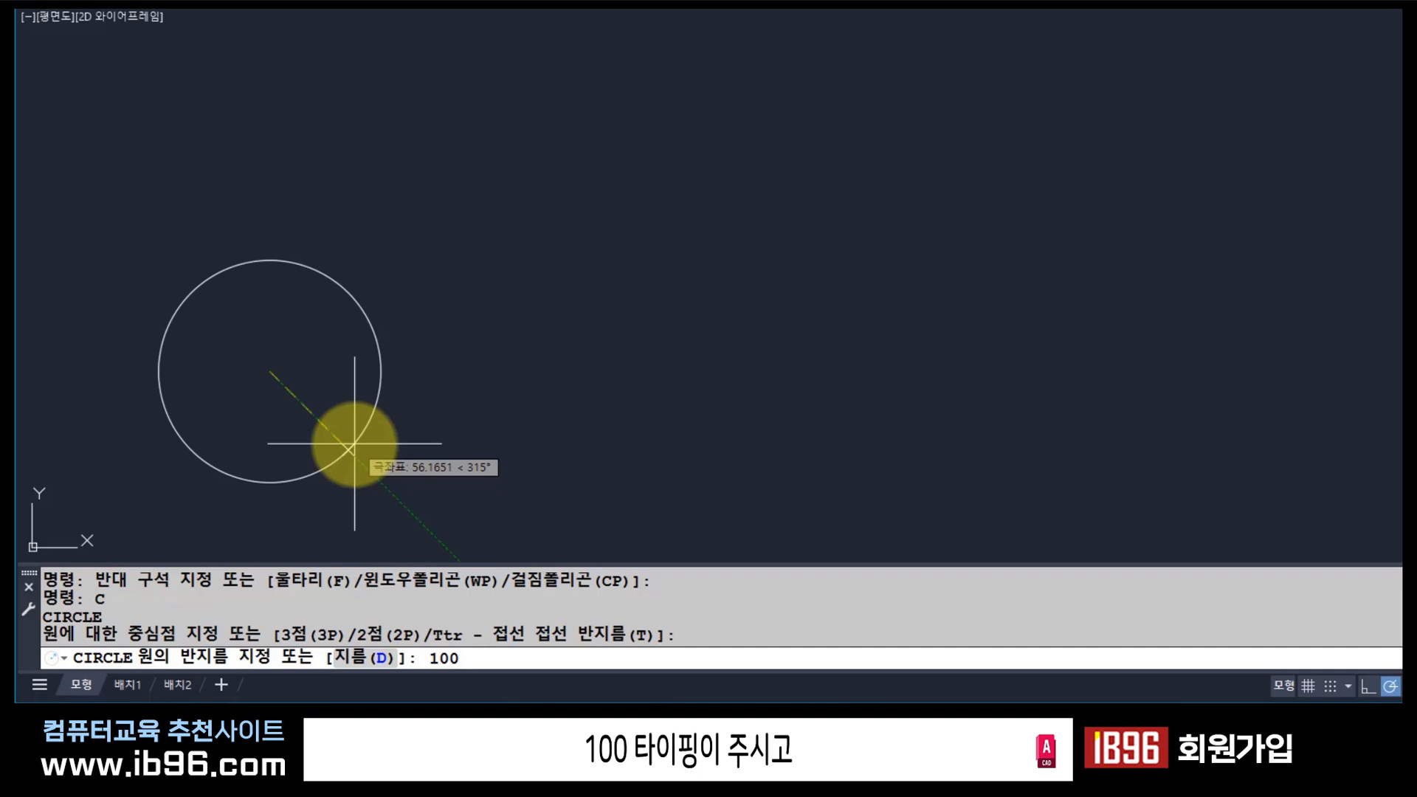
key(Return)
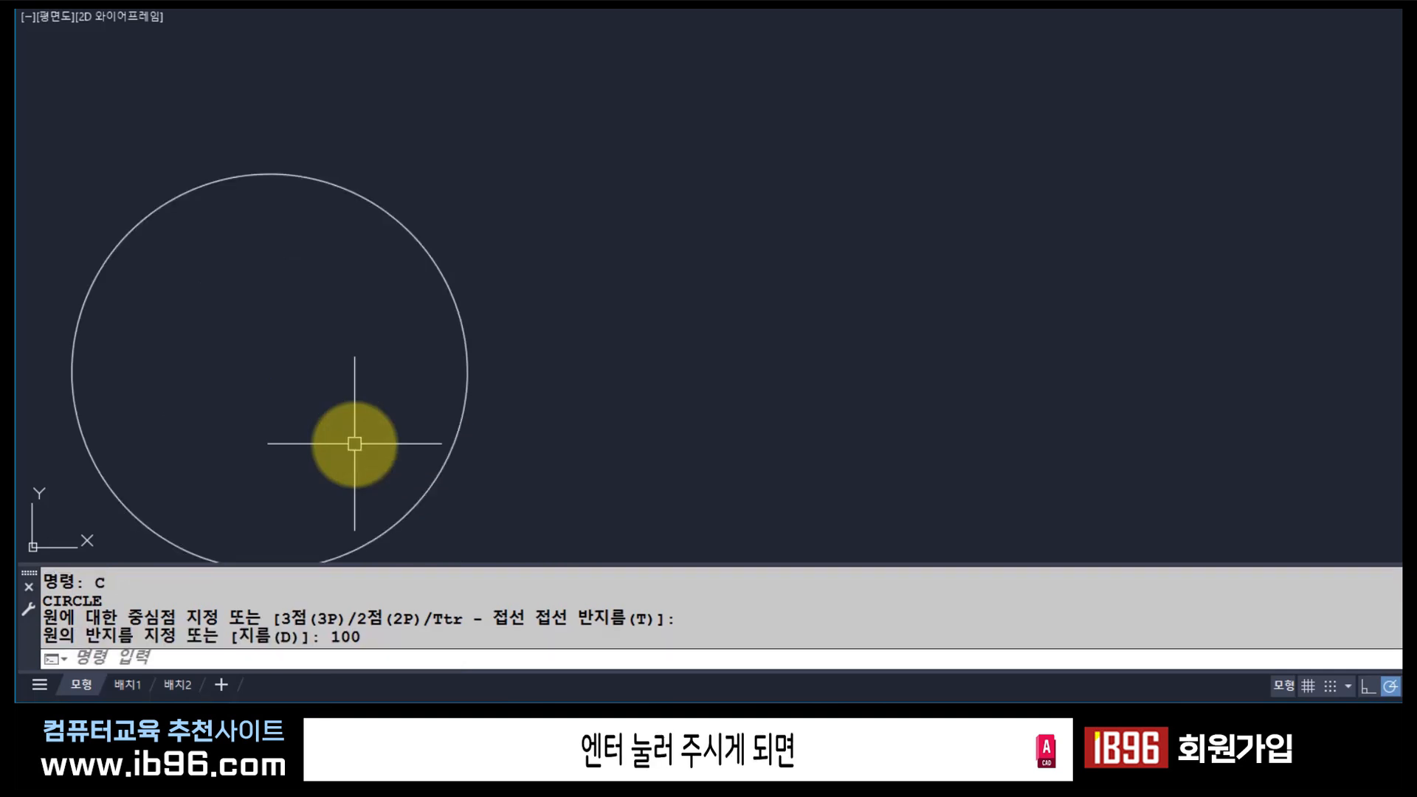
Add a radius dimension to the circle, with its text placed outside the upper-right part of the circle.
scroll(328, 354, down, 2)
text(dra)
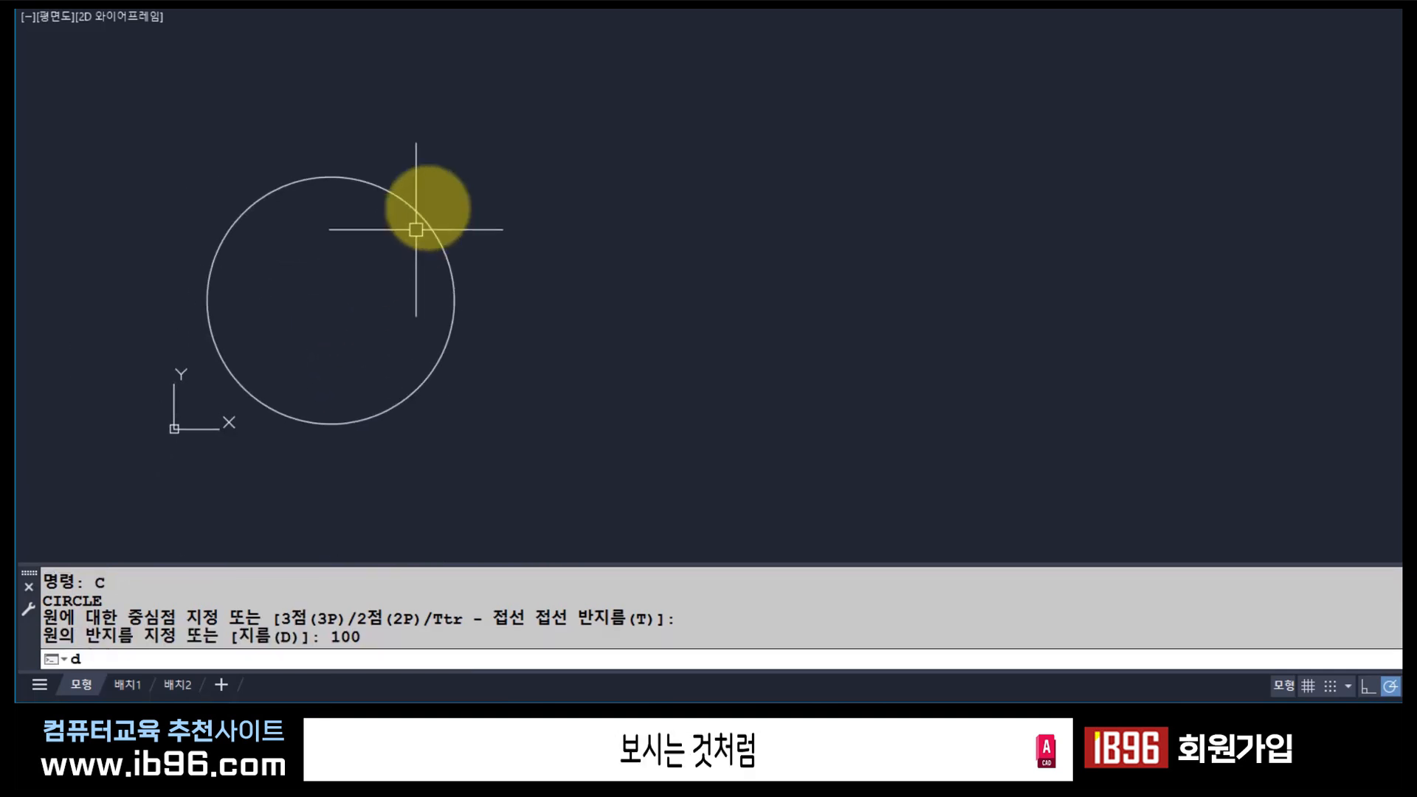
key(Return)
scroll(384, 221, up, 3)
scroll(413, 199, down, 1)
click(476, 167)
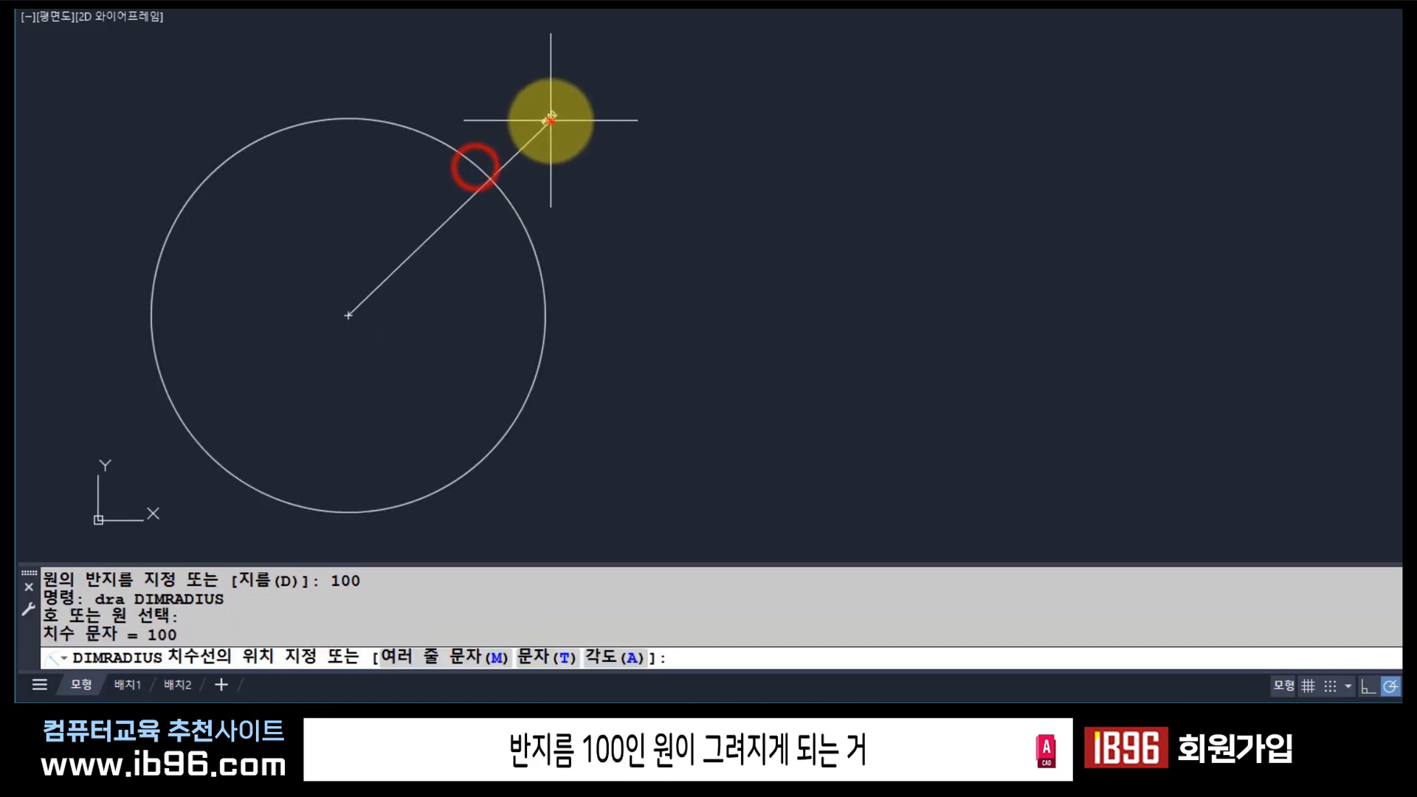
click(547, 121)
Modify the ISO-25 dimension style to use an overall scale of 5, and close the style manager.
text(d)
key(Return)
click(1118, 242)
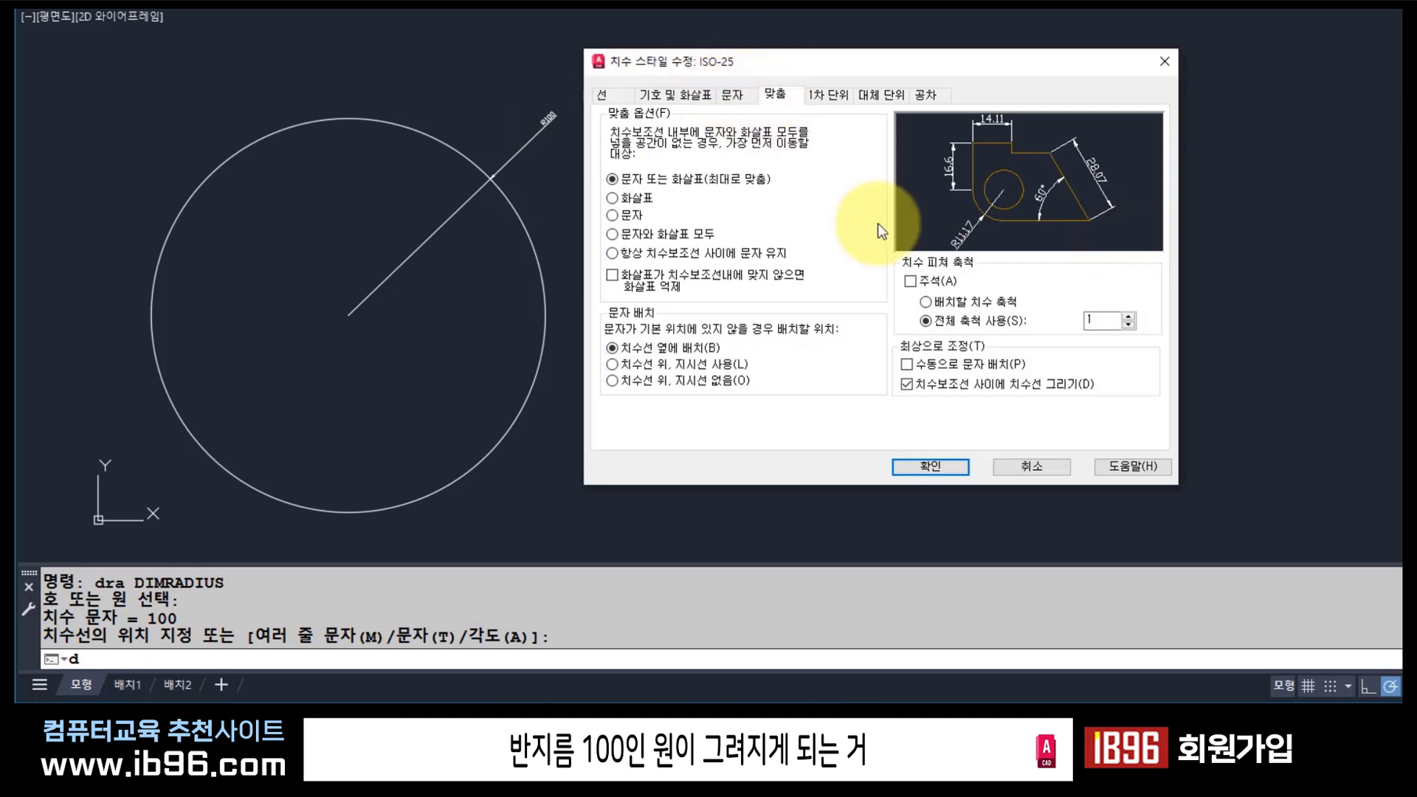
double_click(1098, 321)
text(5)
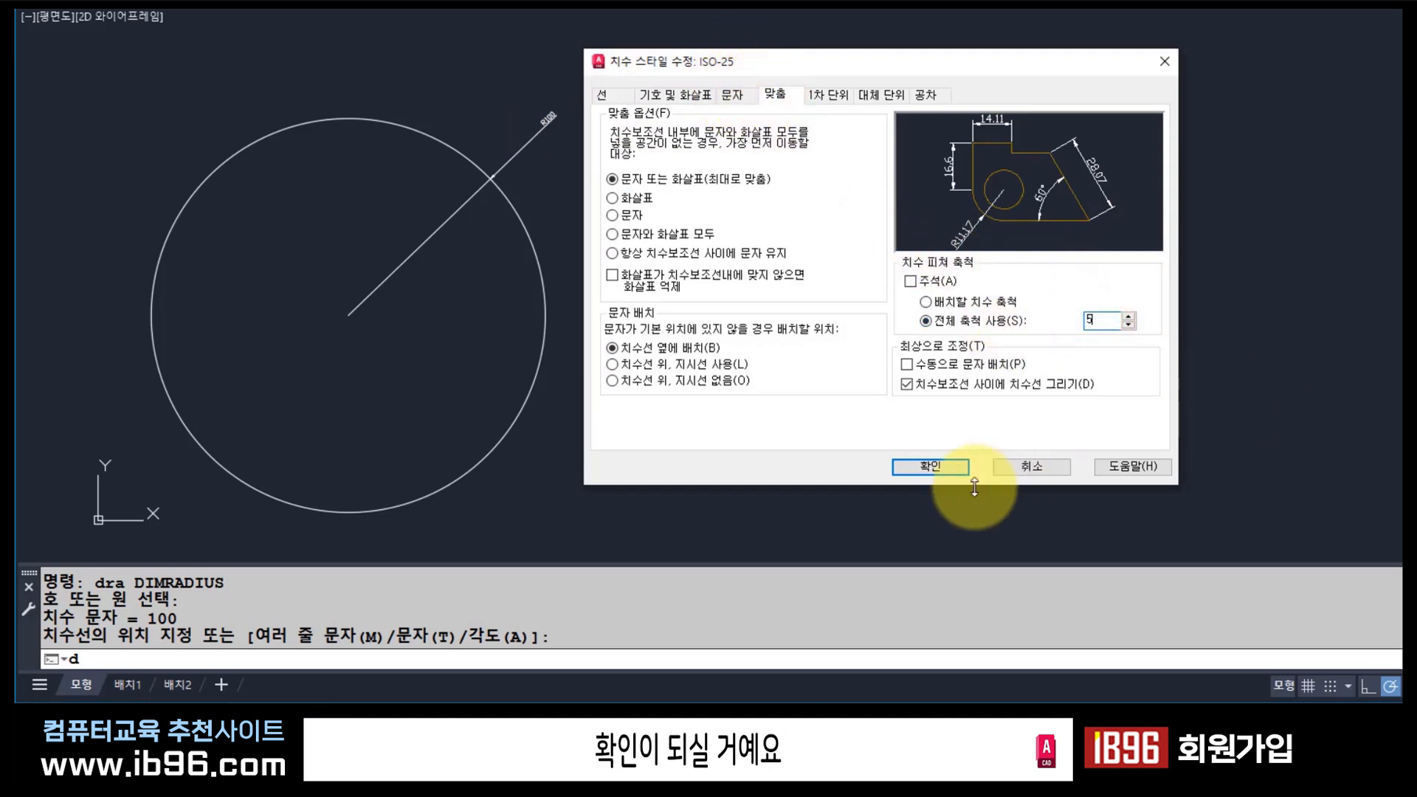
click(941, 467)
click(1015, 401)
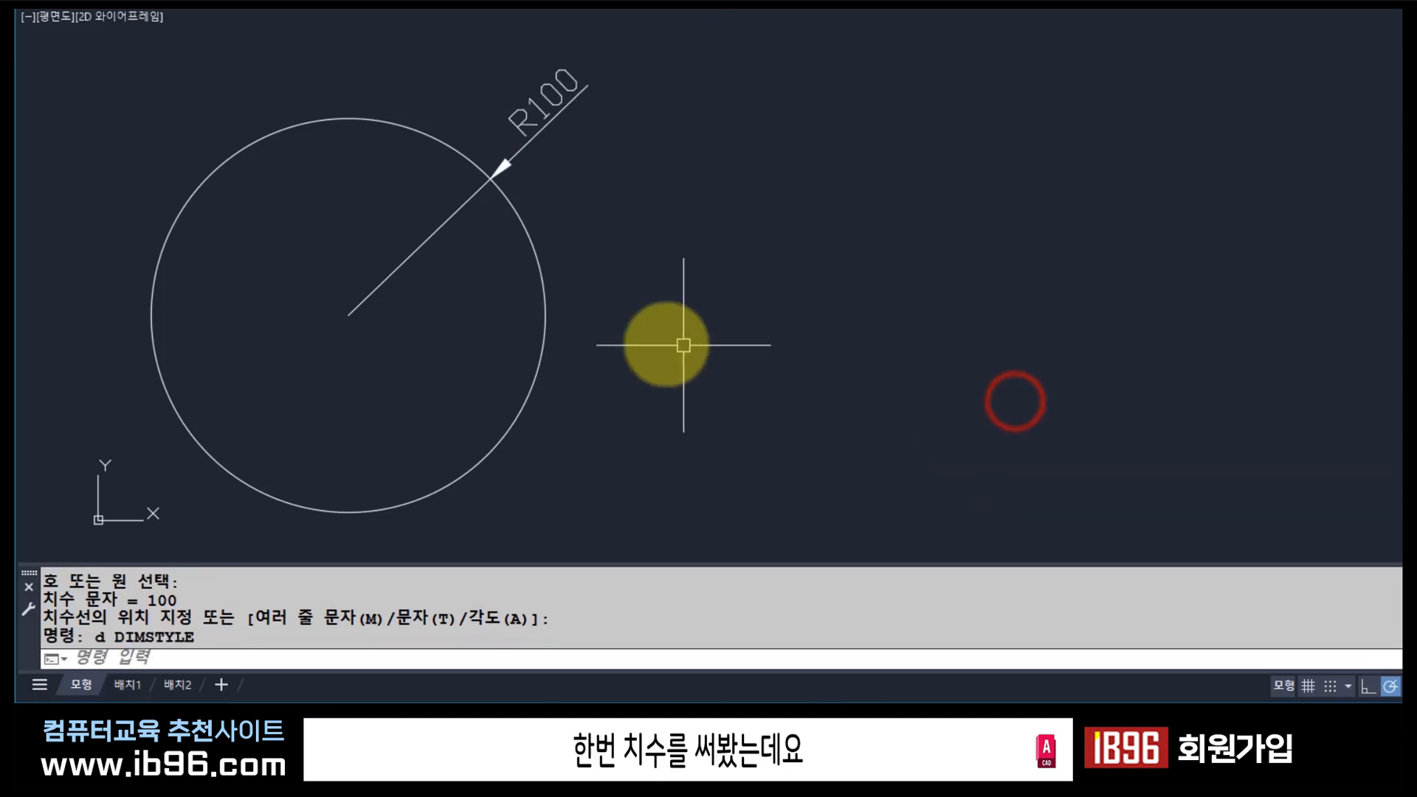
Change the colour of the circle's radius dimension to yellow.
click(562, 108)
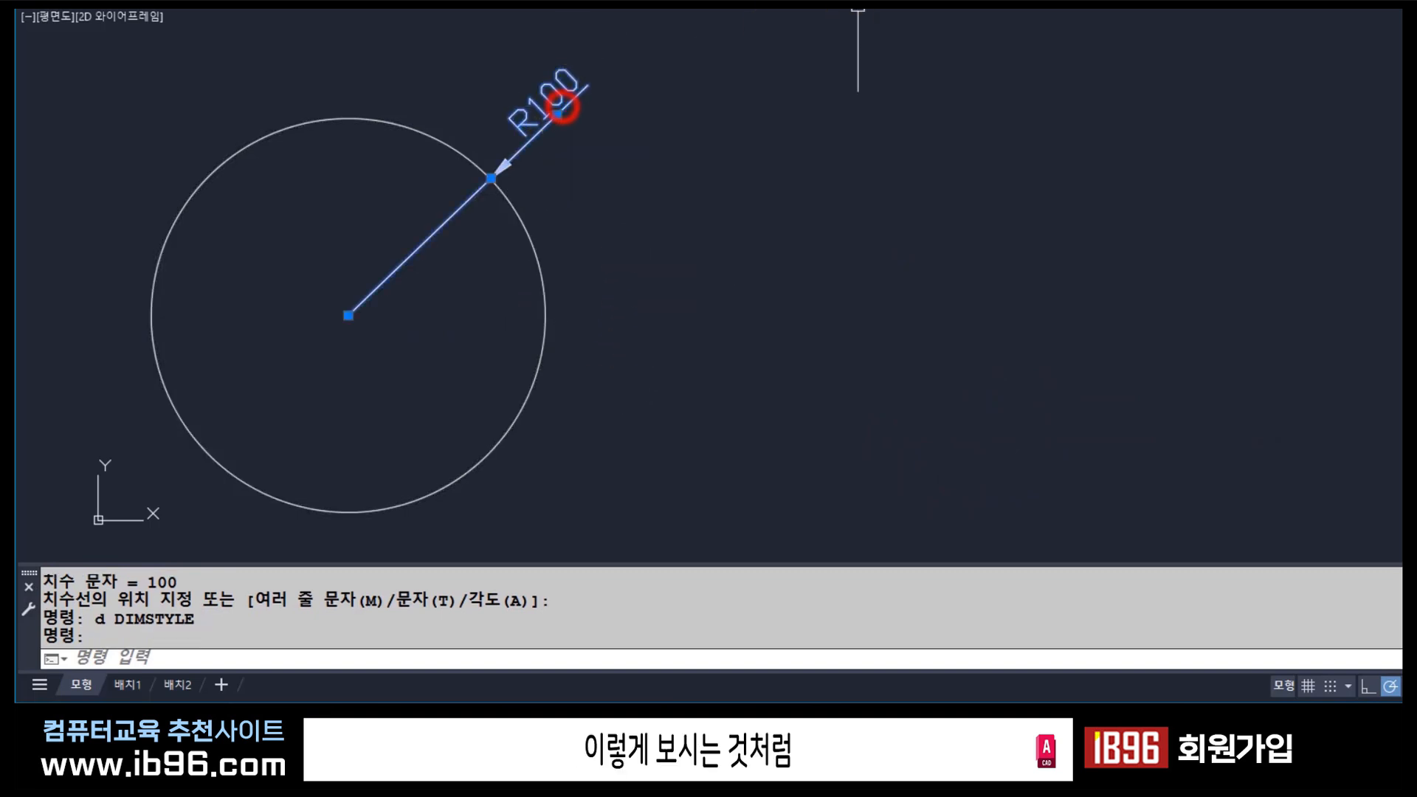
click(1012, 77)
key(Escape)
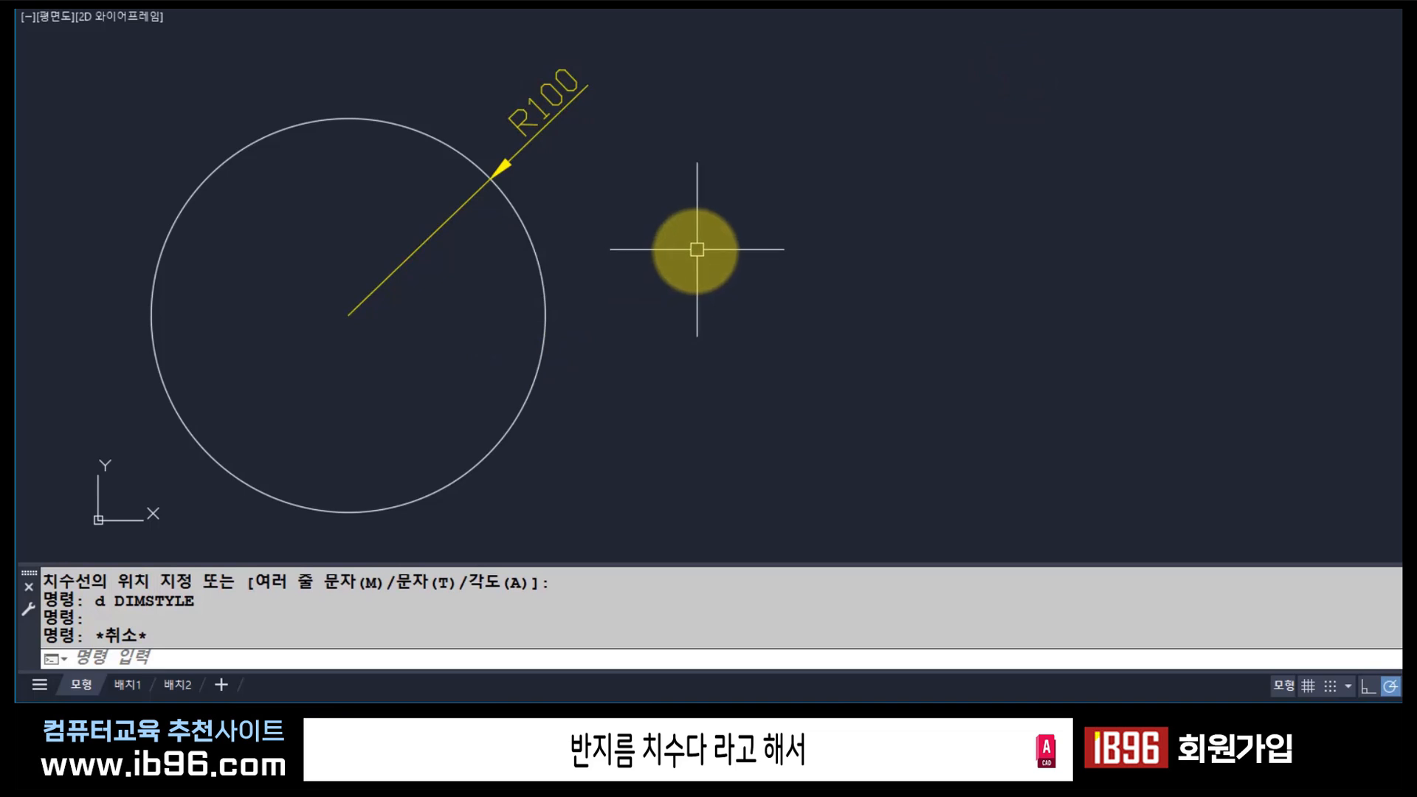
middle_drag(623, 263, 598, 288)
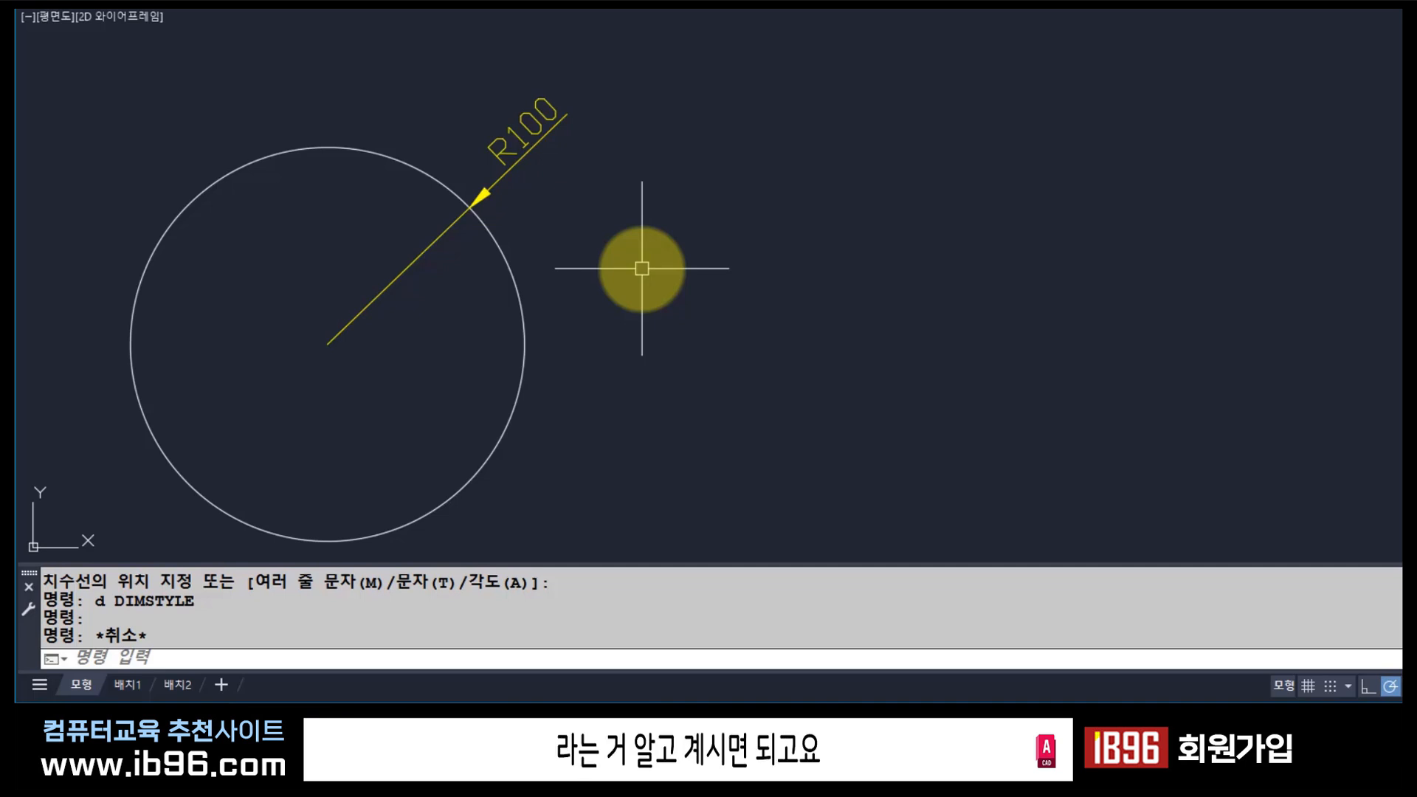
key(Escape)
key(Escape)
key(Escape)
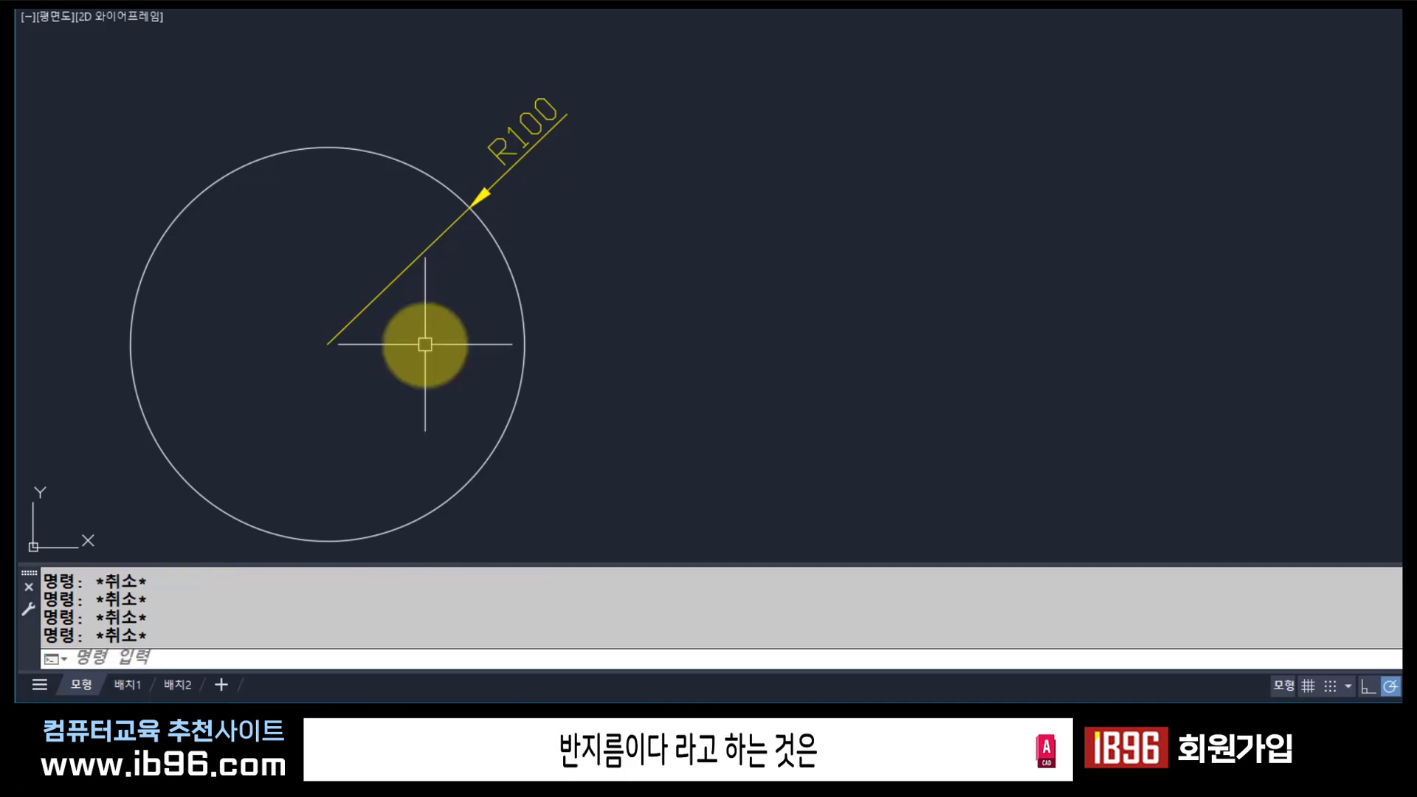
text(1)
key(Return)
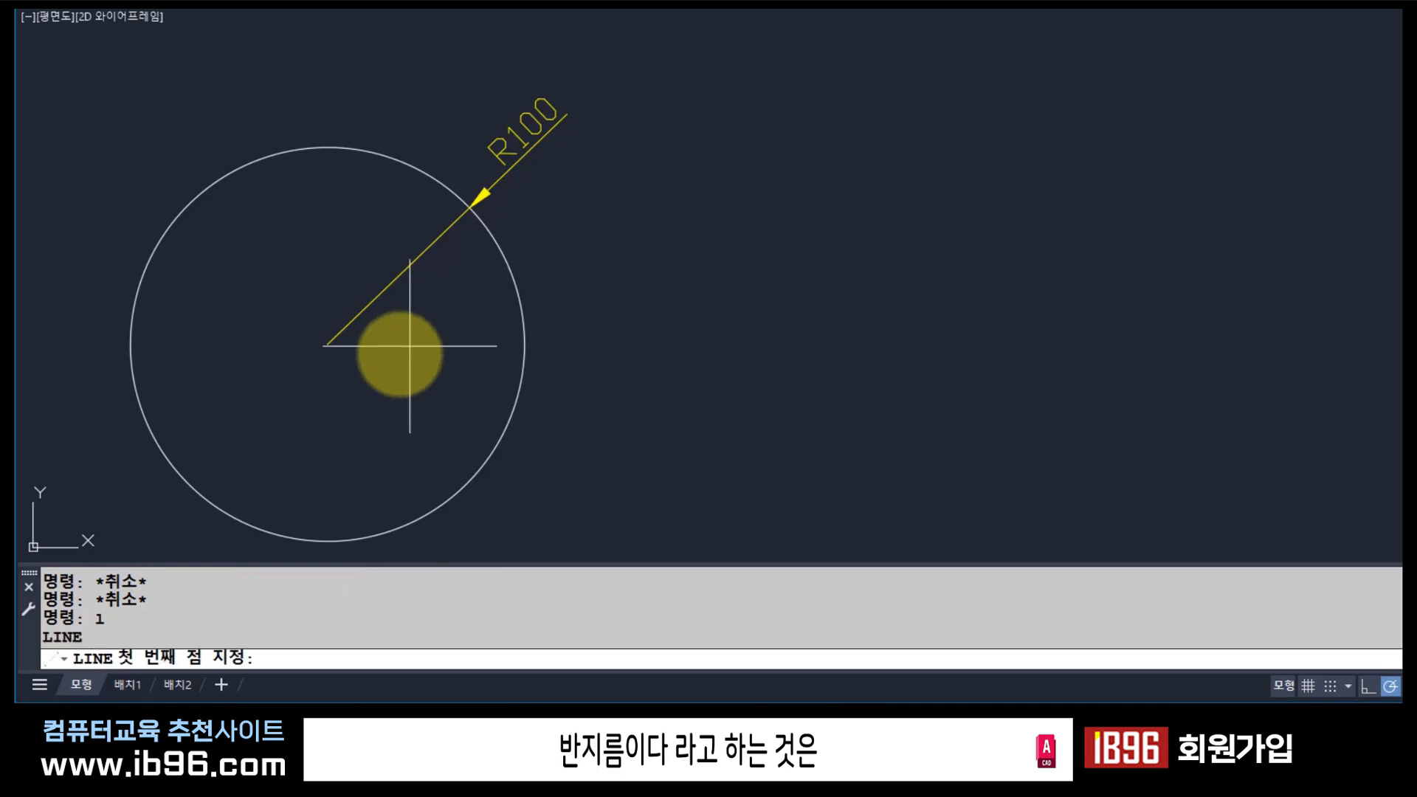
click(328, 344)
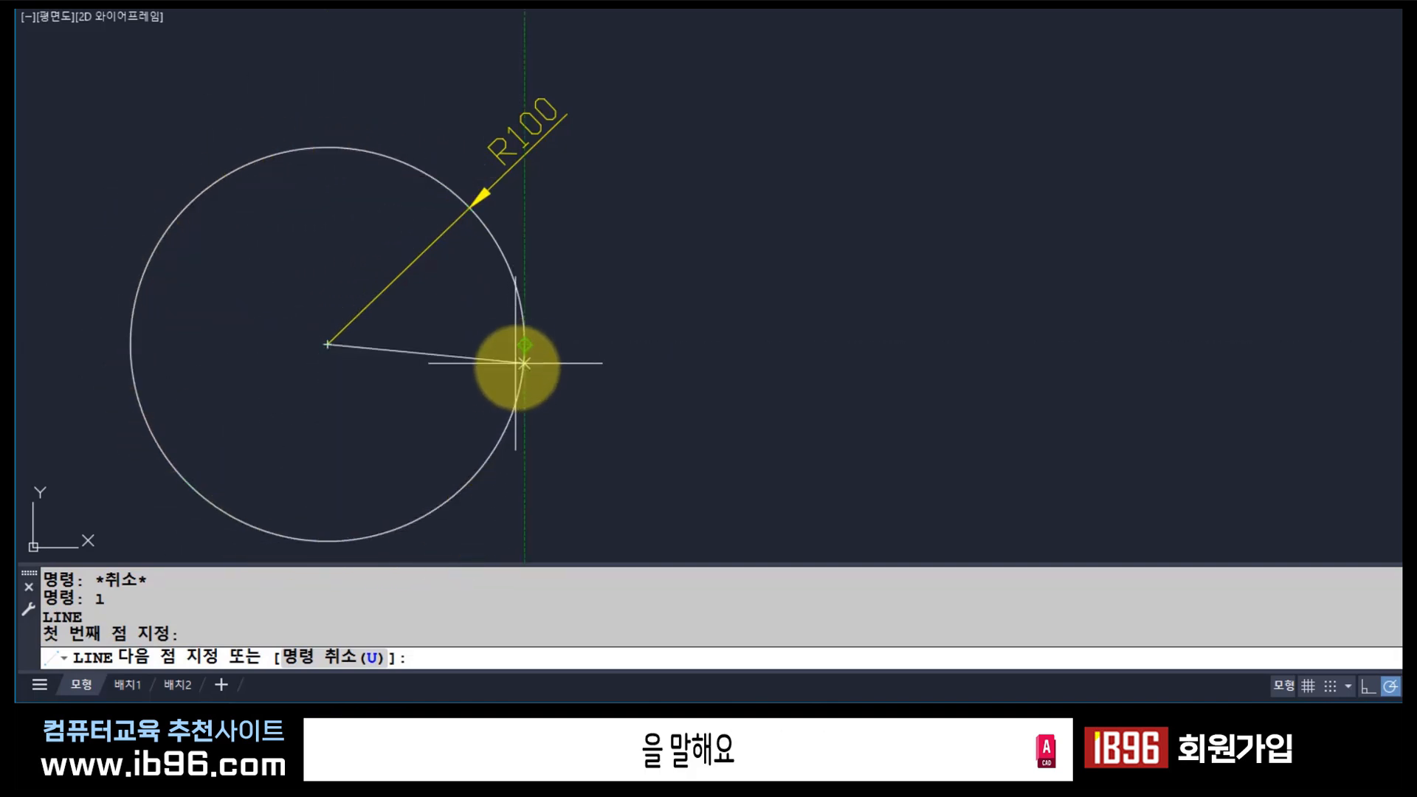
key(Escape)
key(Escape)
key(Escape)
middle_drag(520, 319, 560, 268)
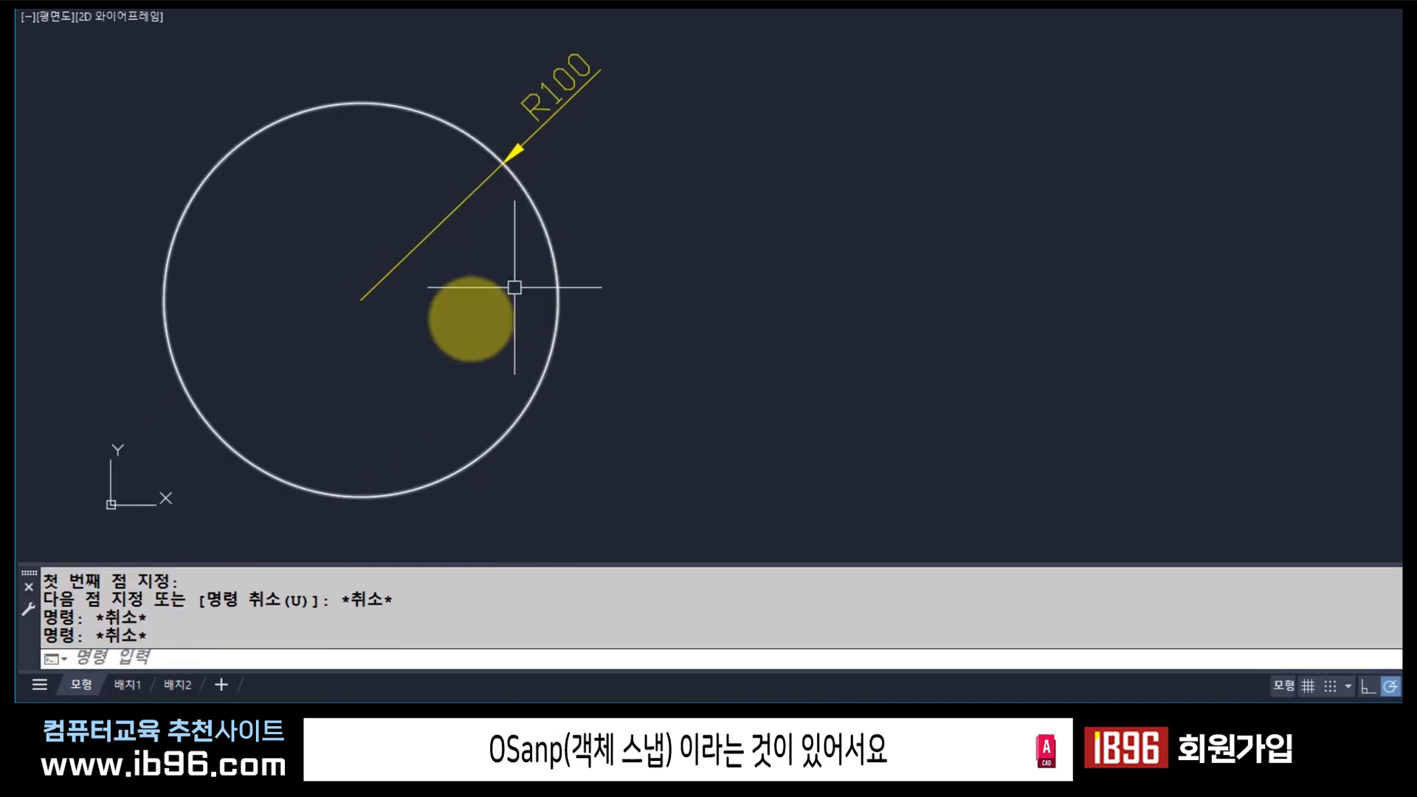
text(L)
key(Return)
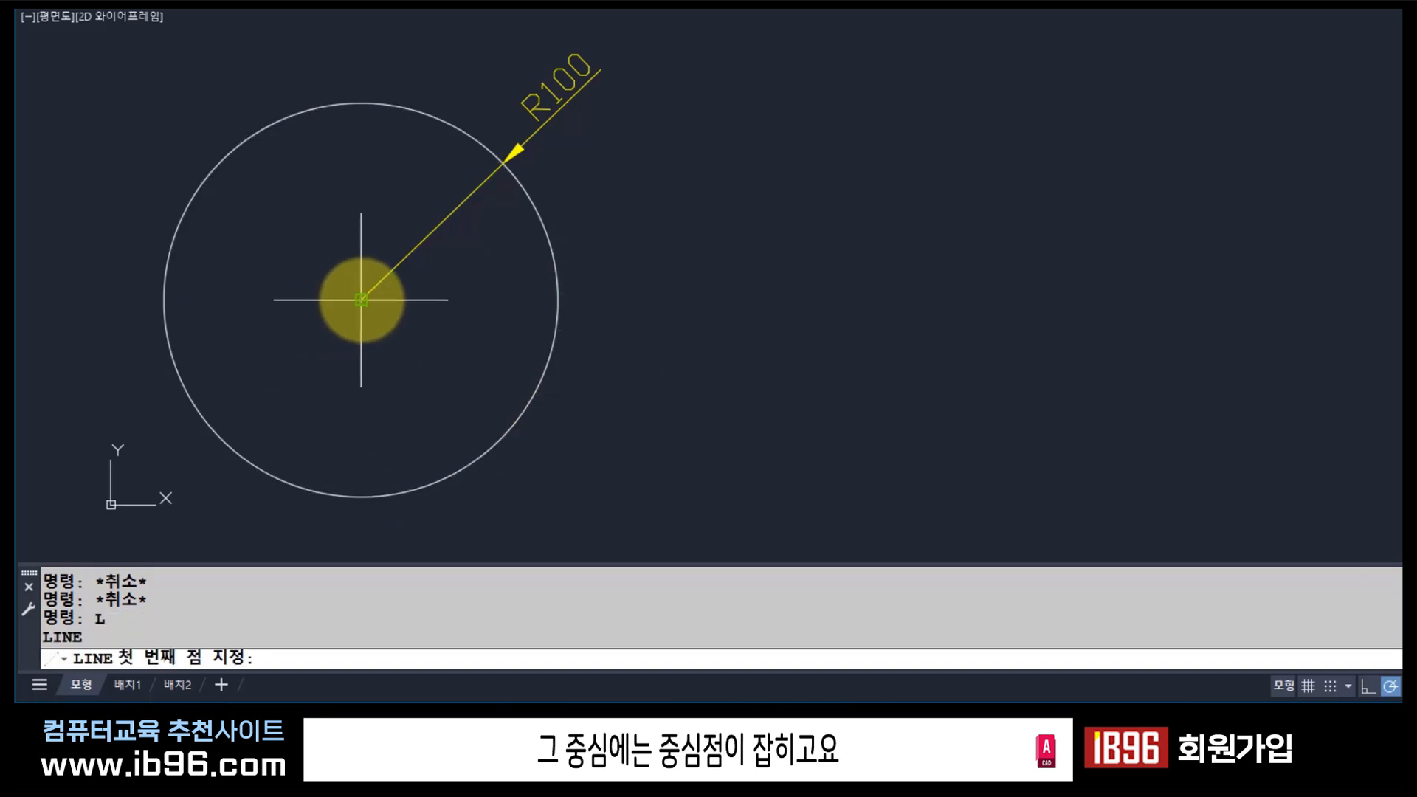
key(Escape)
key(Escape)
key(Escape)
Erase the radius dimension of the circle.
click(545, 125)
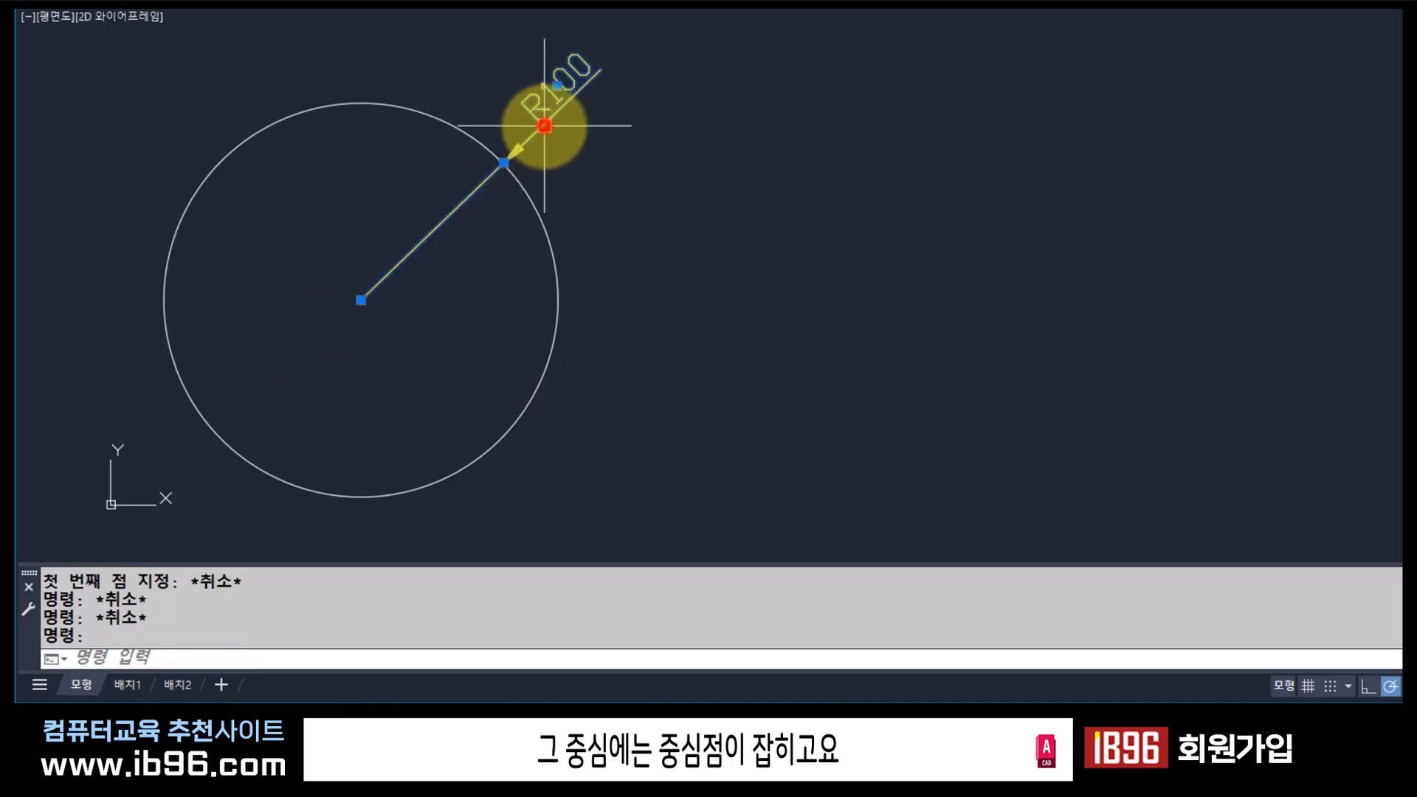
text(e)
key(Return)
text(l)
key(Return)
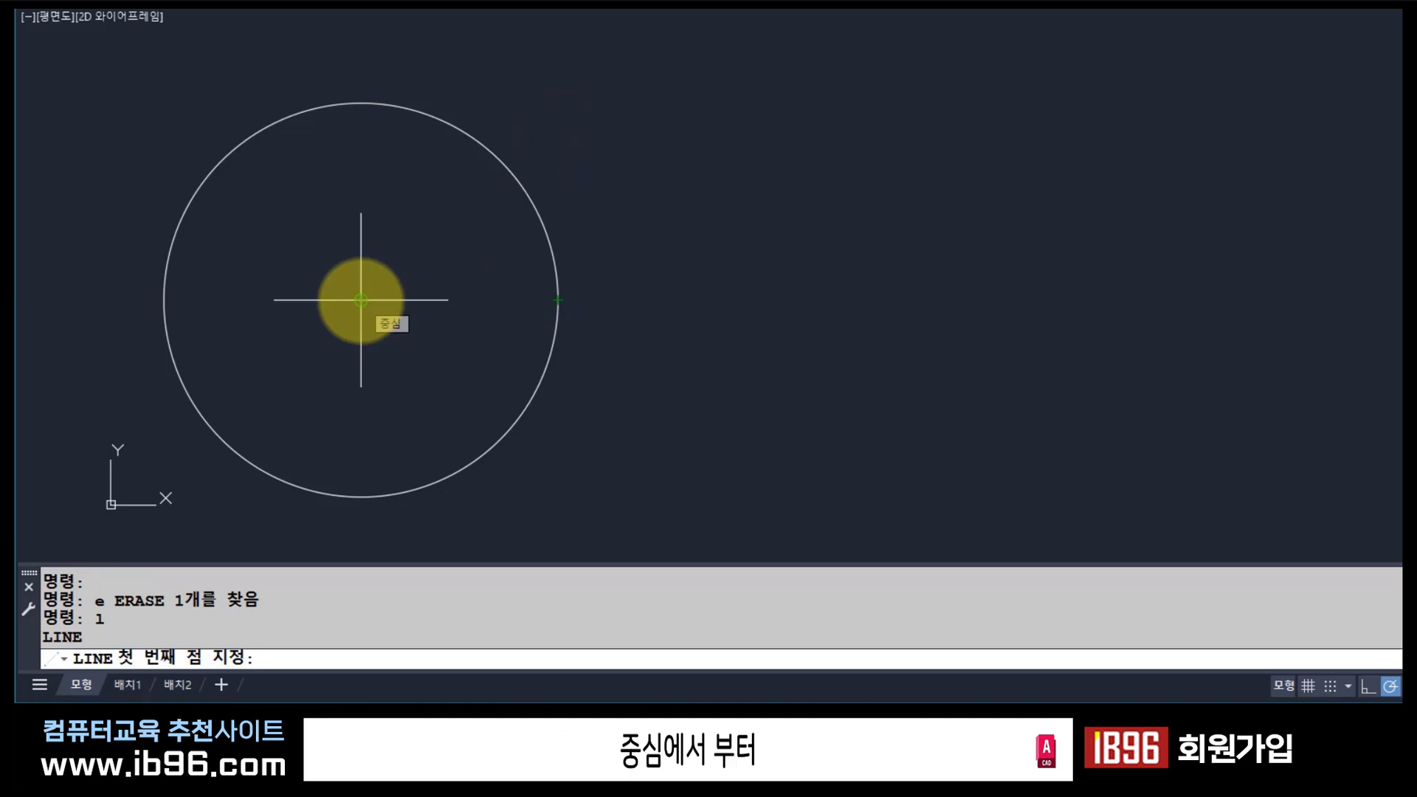
click(361, 300)
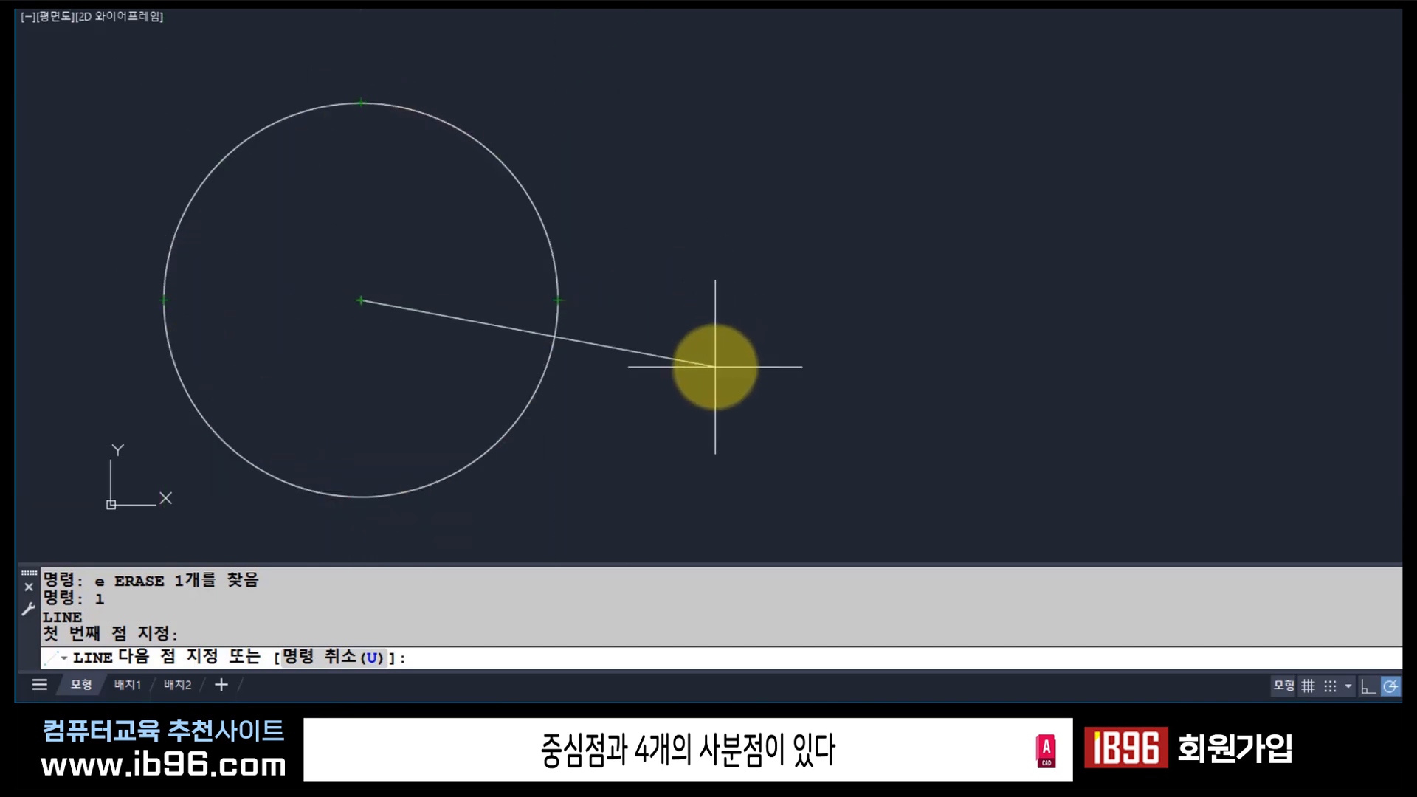
key(Escape)
key(Escape)
Add a radius dimension to the circle with its text outside the upper-right part, and colour it yellow.
text(d)
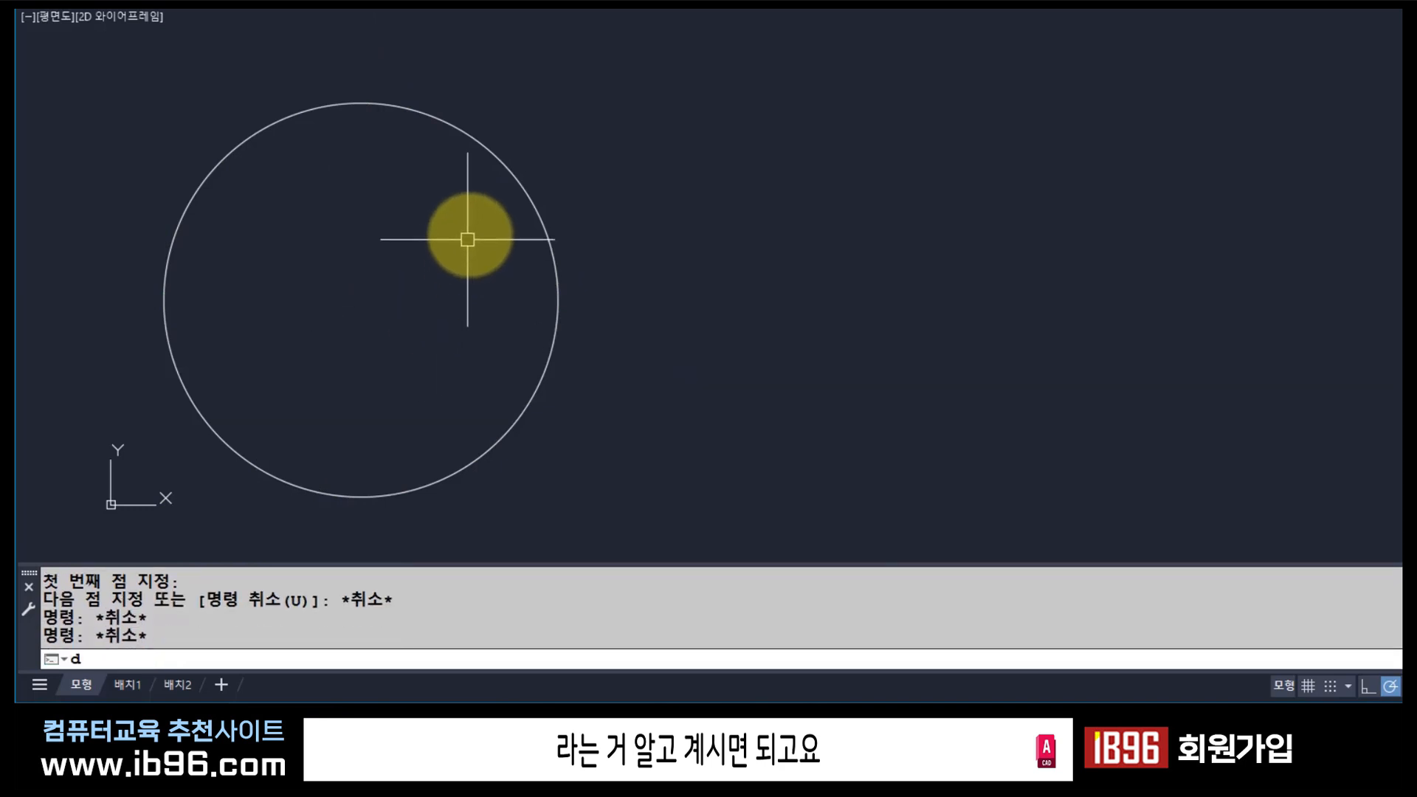
text(ra)
key(Return)
click(462, 133)
click(561, 103)
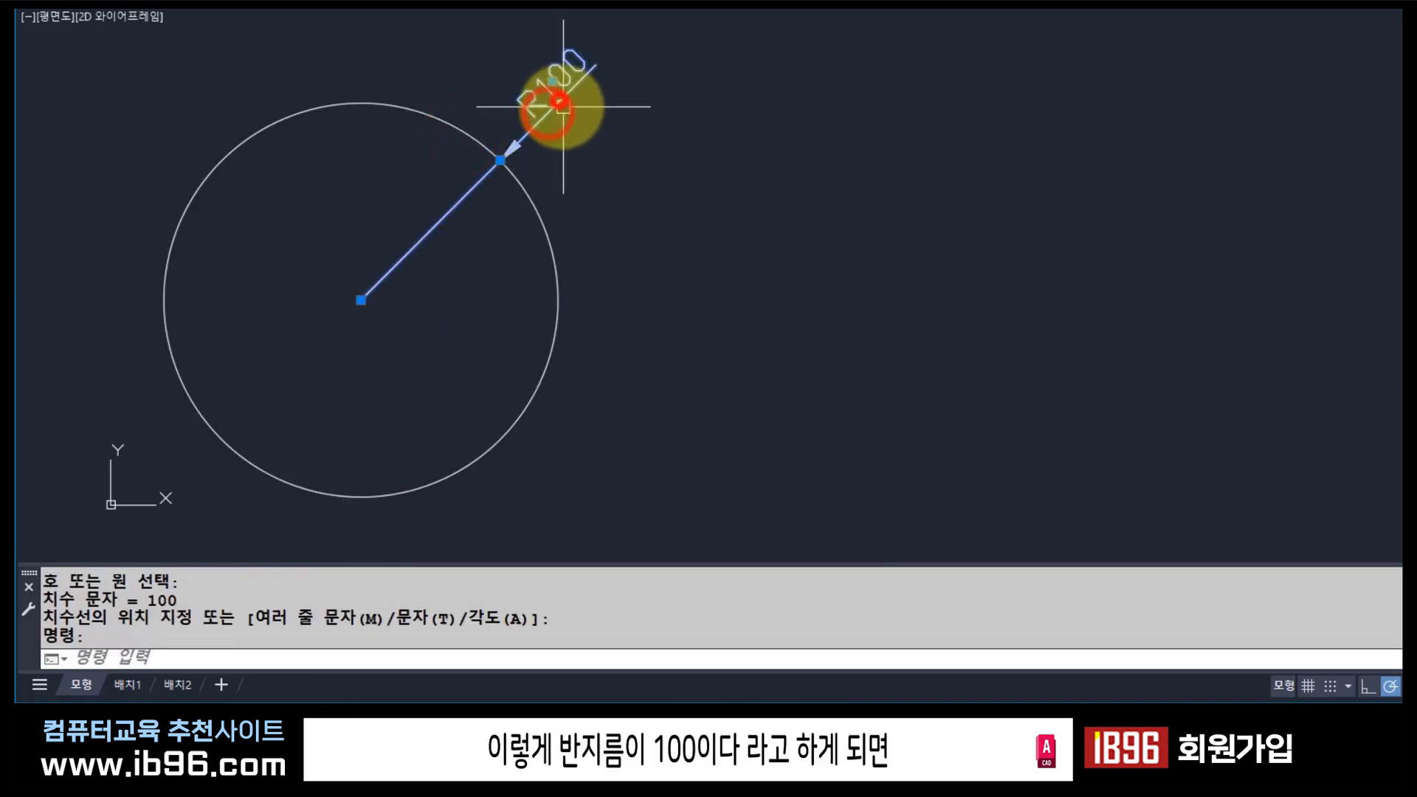
click(1038, 2)
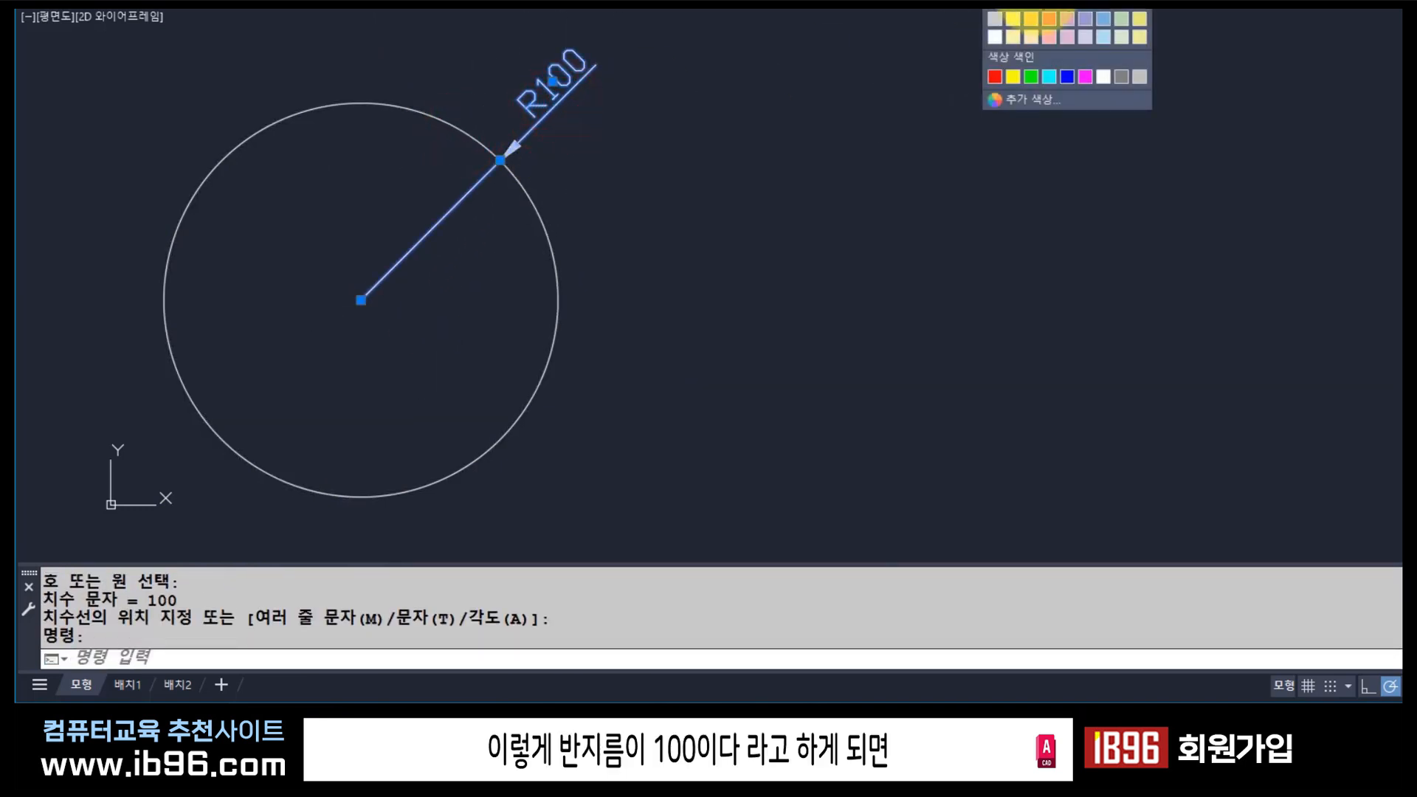
click(1012, 76)
key(Escape)
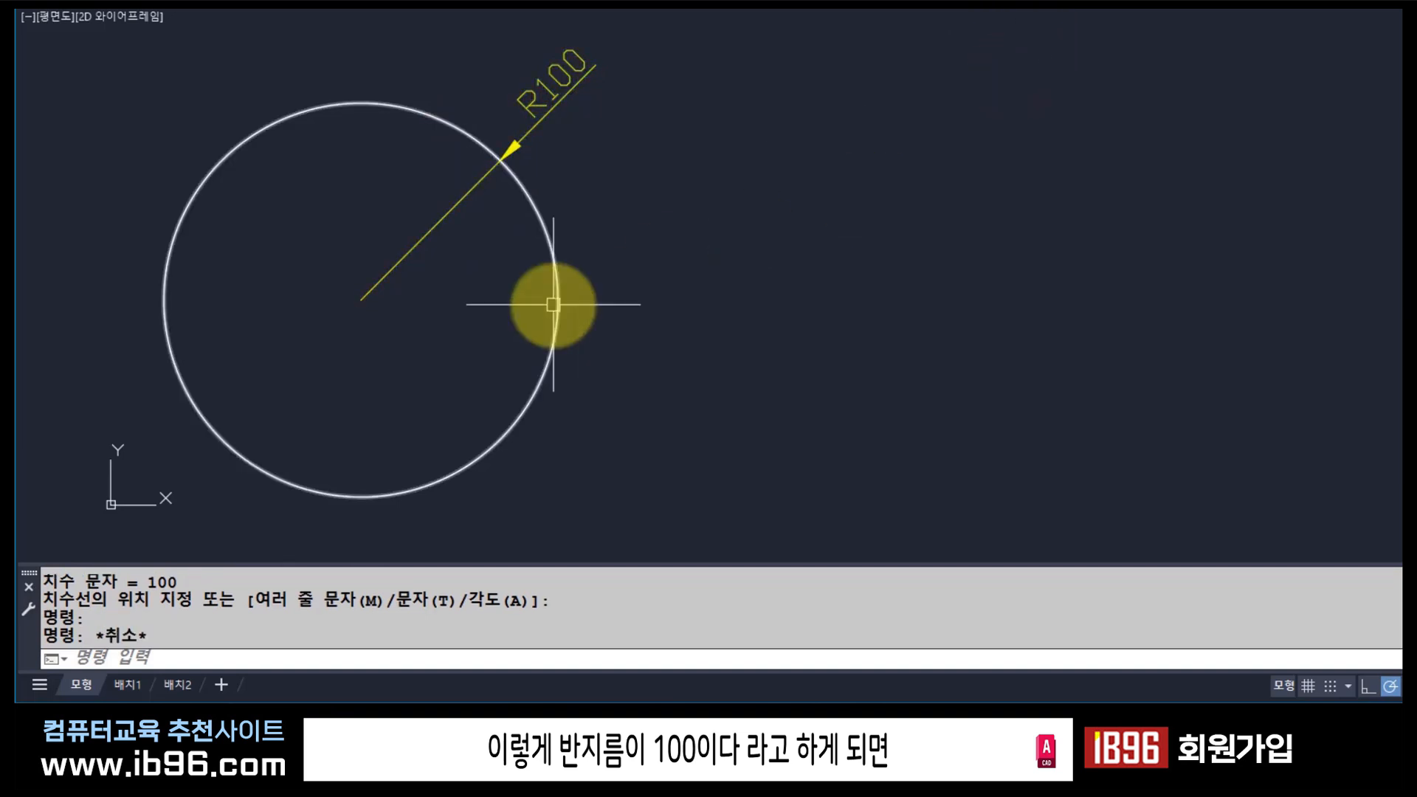
Start a second circle with its centre in the empty area to the right of the dimensioned circle.
click(432, 226)
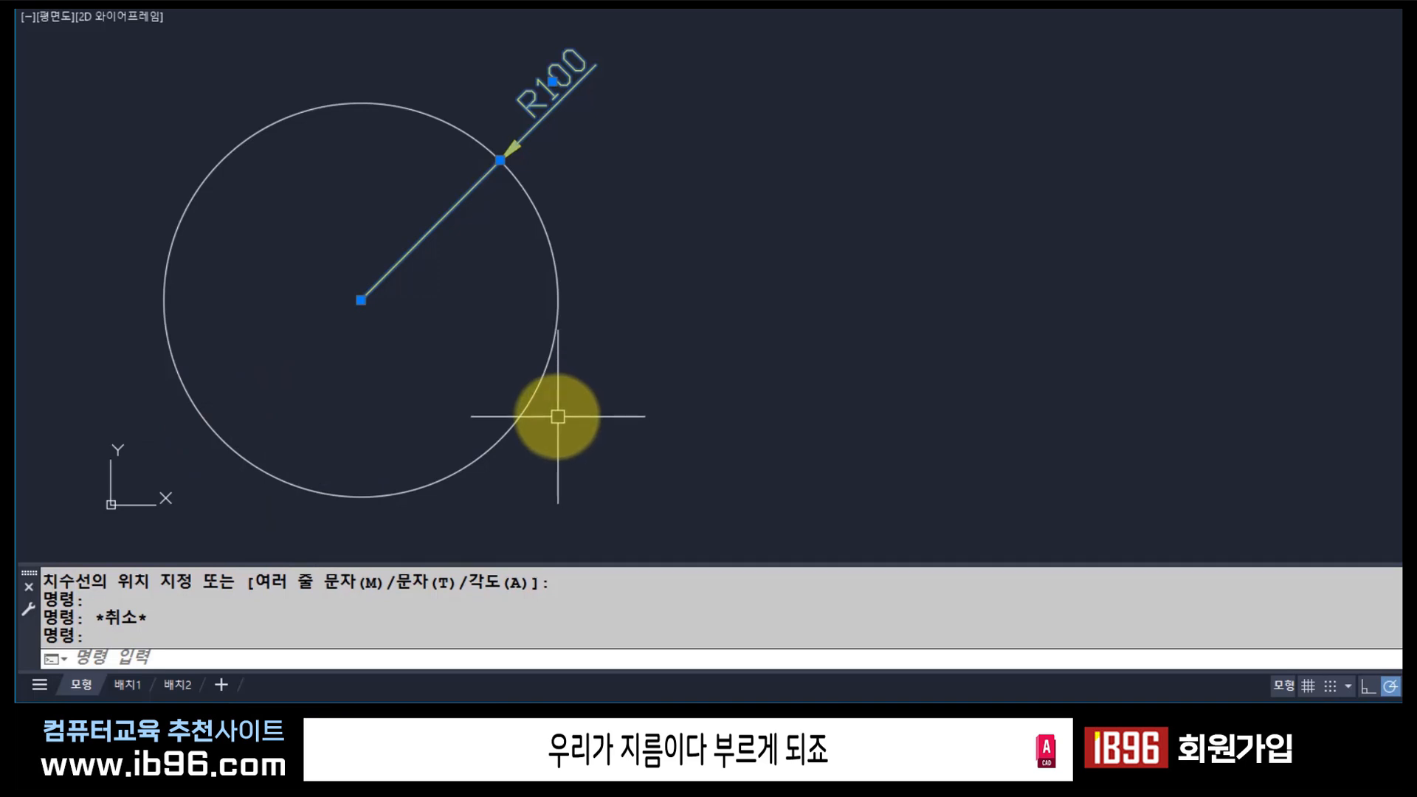
scroll(563, 373, down, 2)
mouse_move(563, 373)
middle_down()
mouse_move(314, 273)
mouse_move(329, 279)
middle_up()
key(Escape)
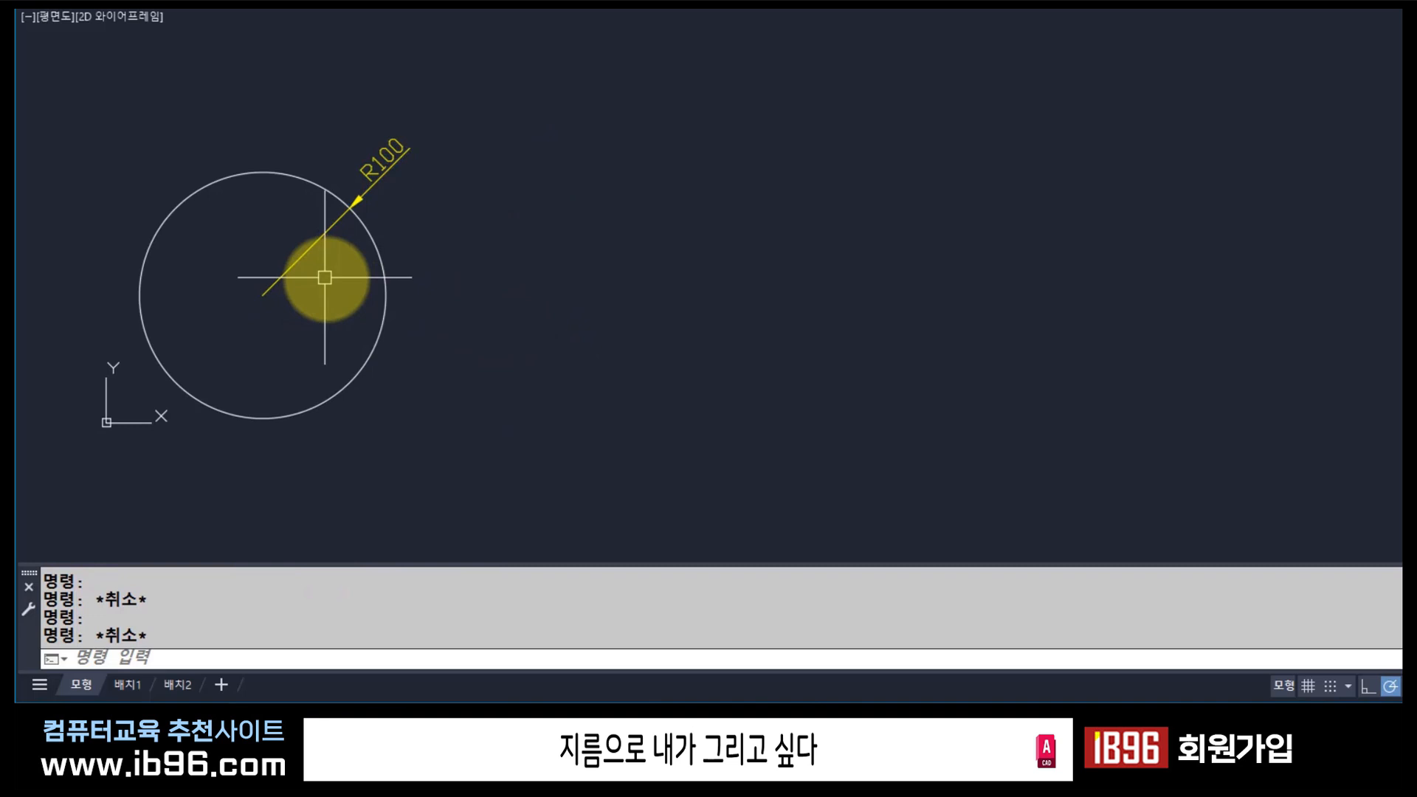
mouse_move(421, 297)
middle_down()
mouse_move(361, 309)
mouse_move(371, 317)
middle_up()
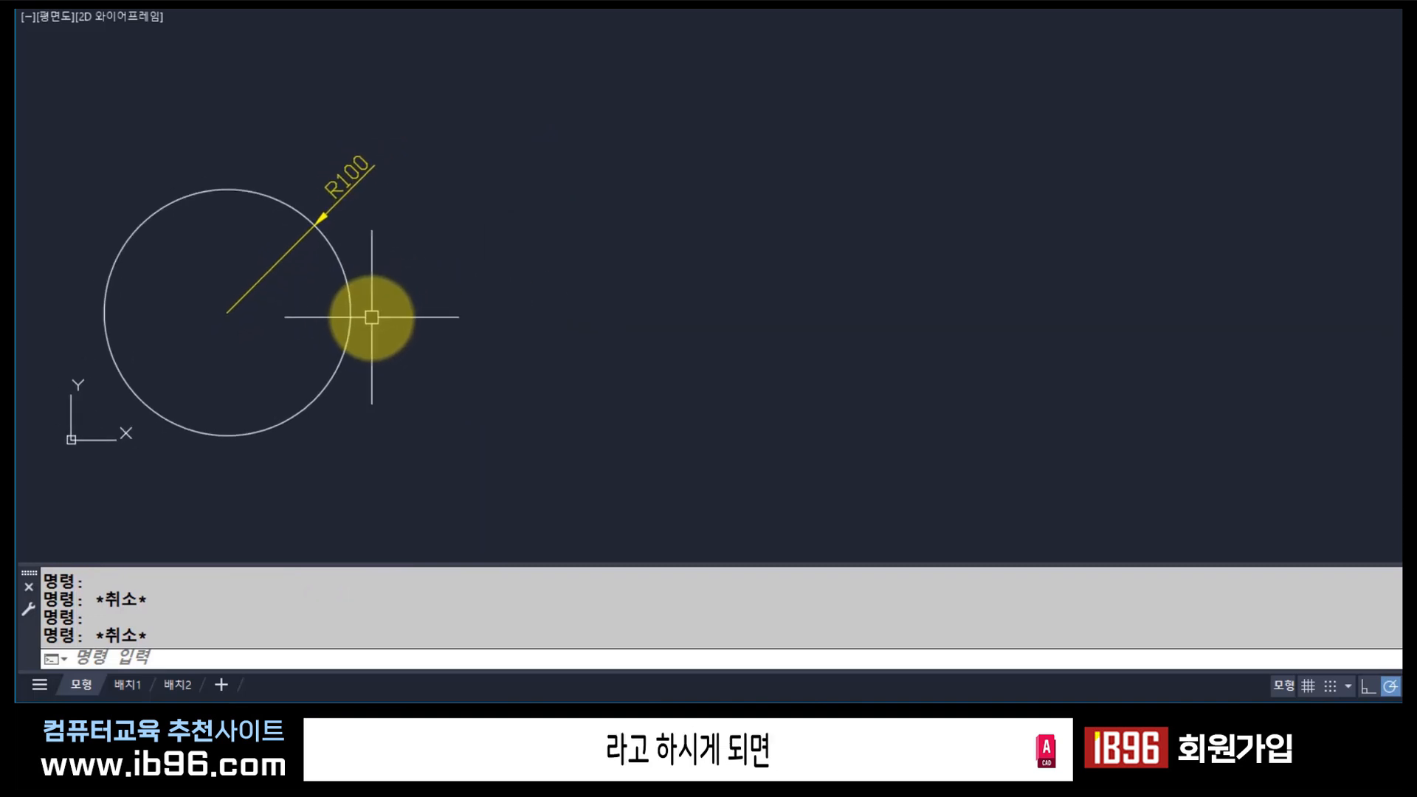
text(c)
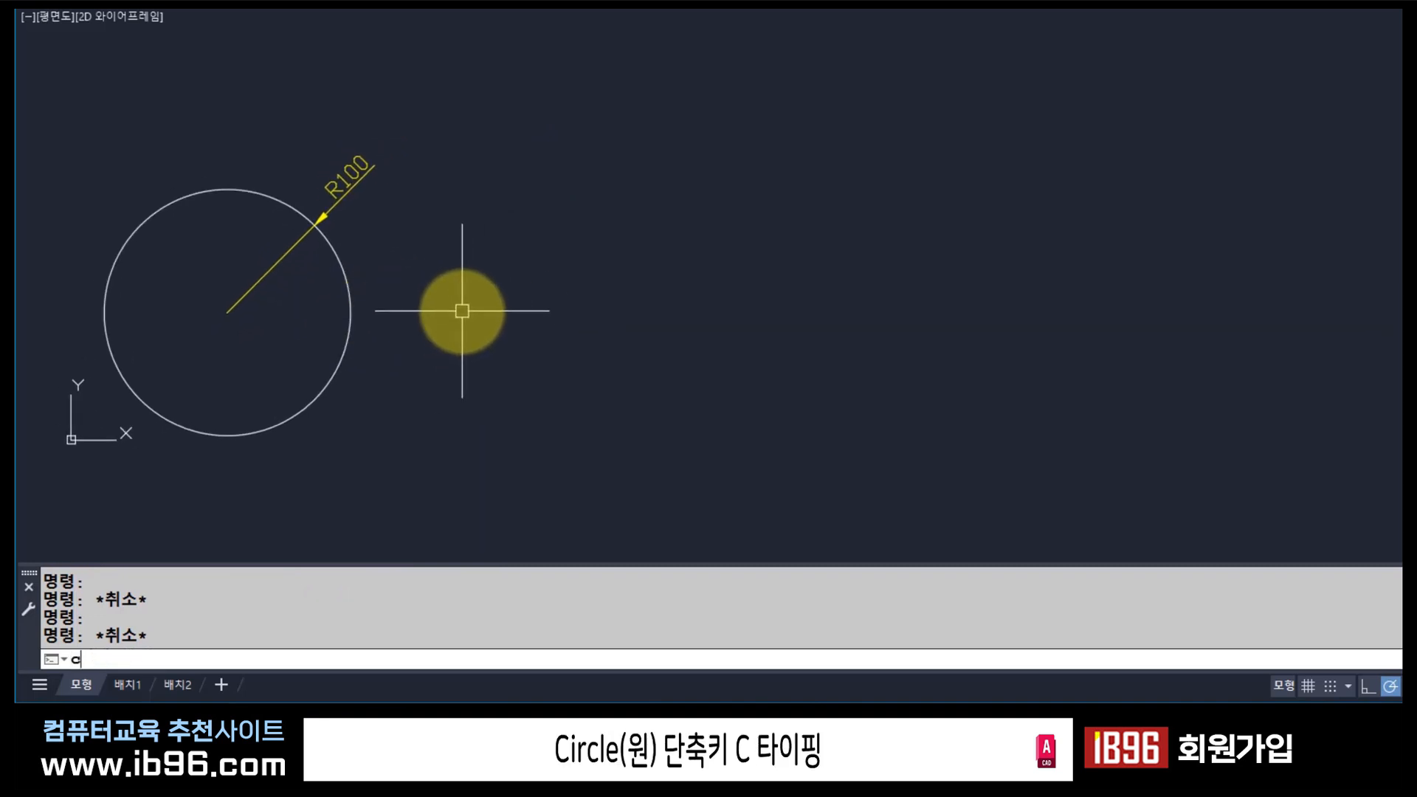
key(Return)
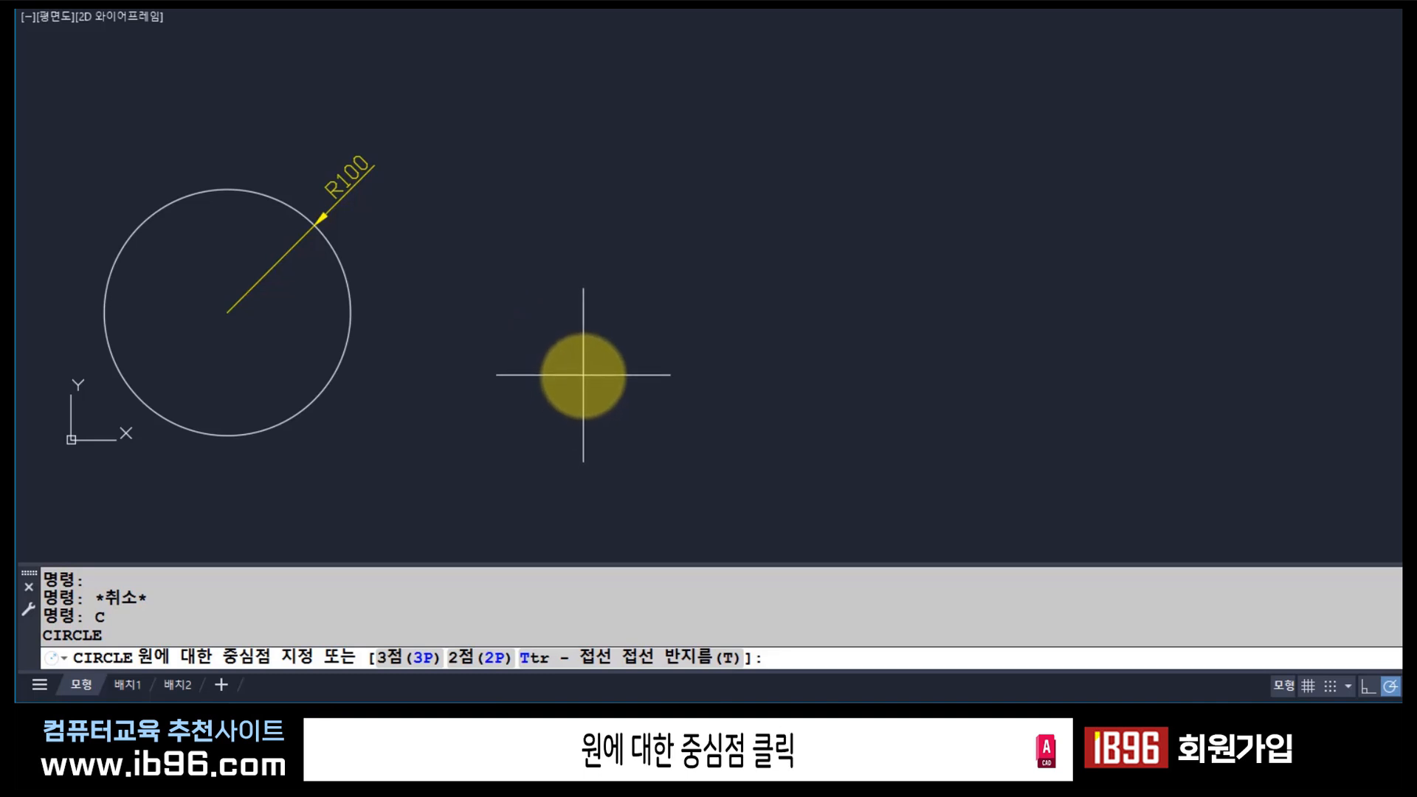
click(546, 323)
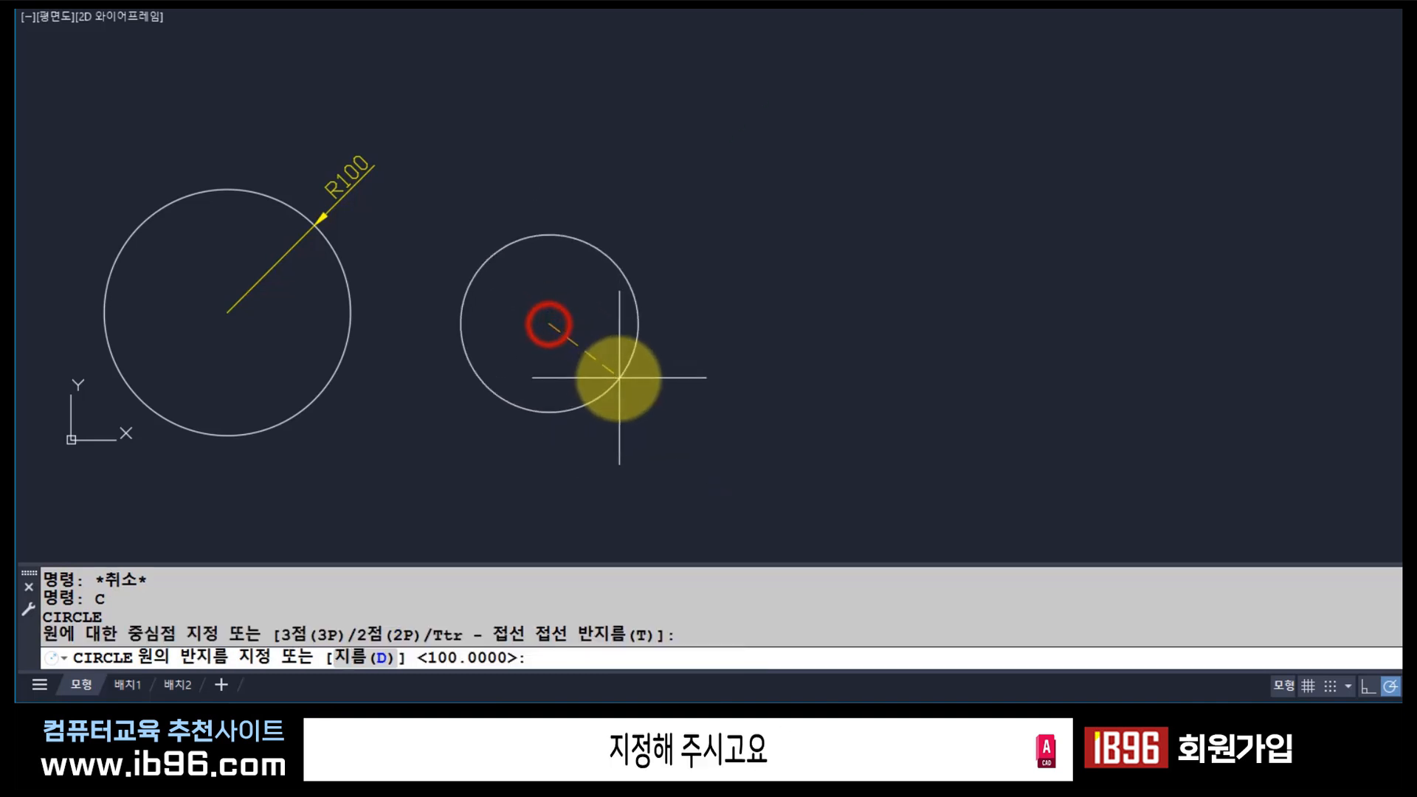
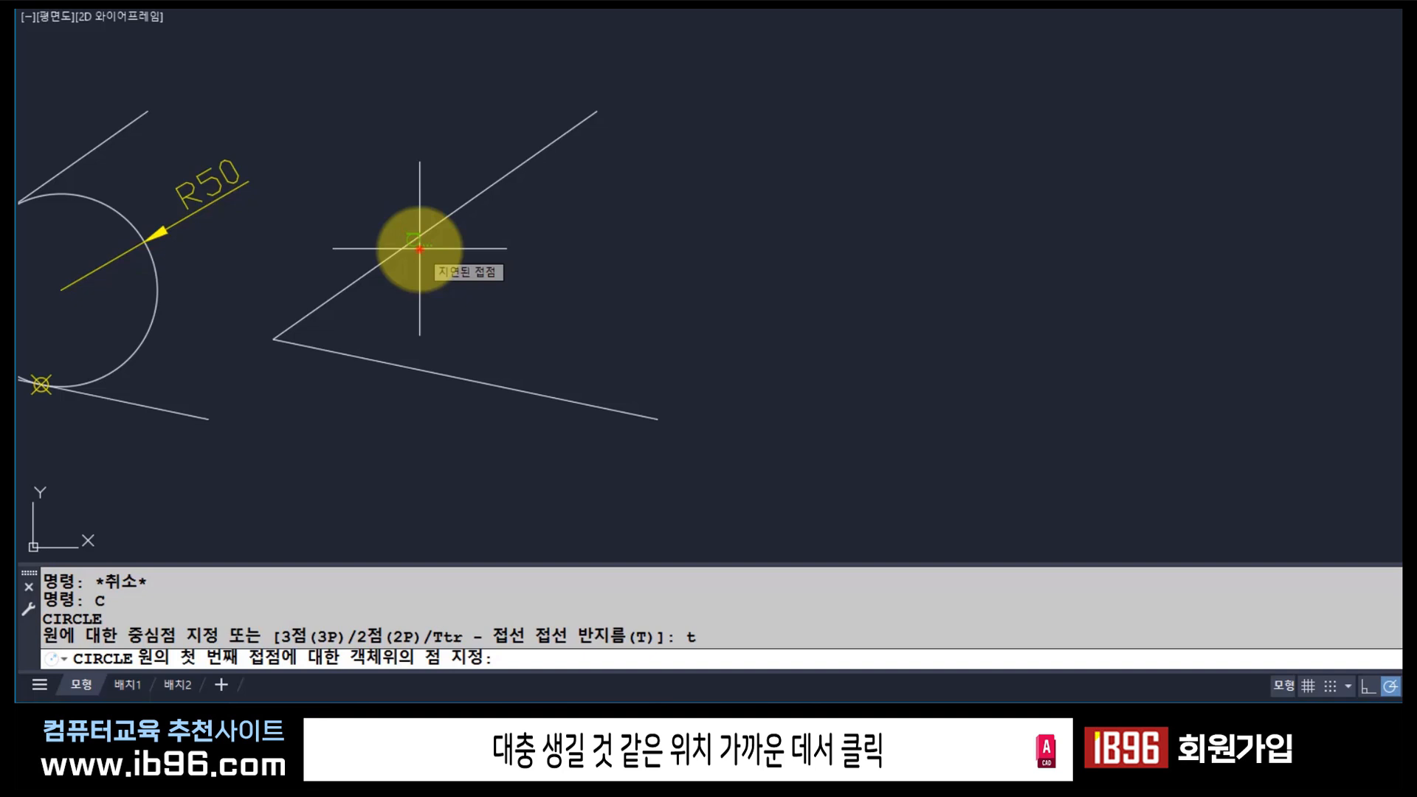
Draw a circle tangent to the upper and lower lines of the undimensioned angle, with a radius of 50.
click(419, 249)
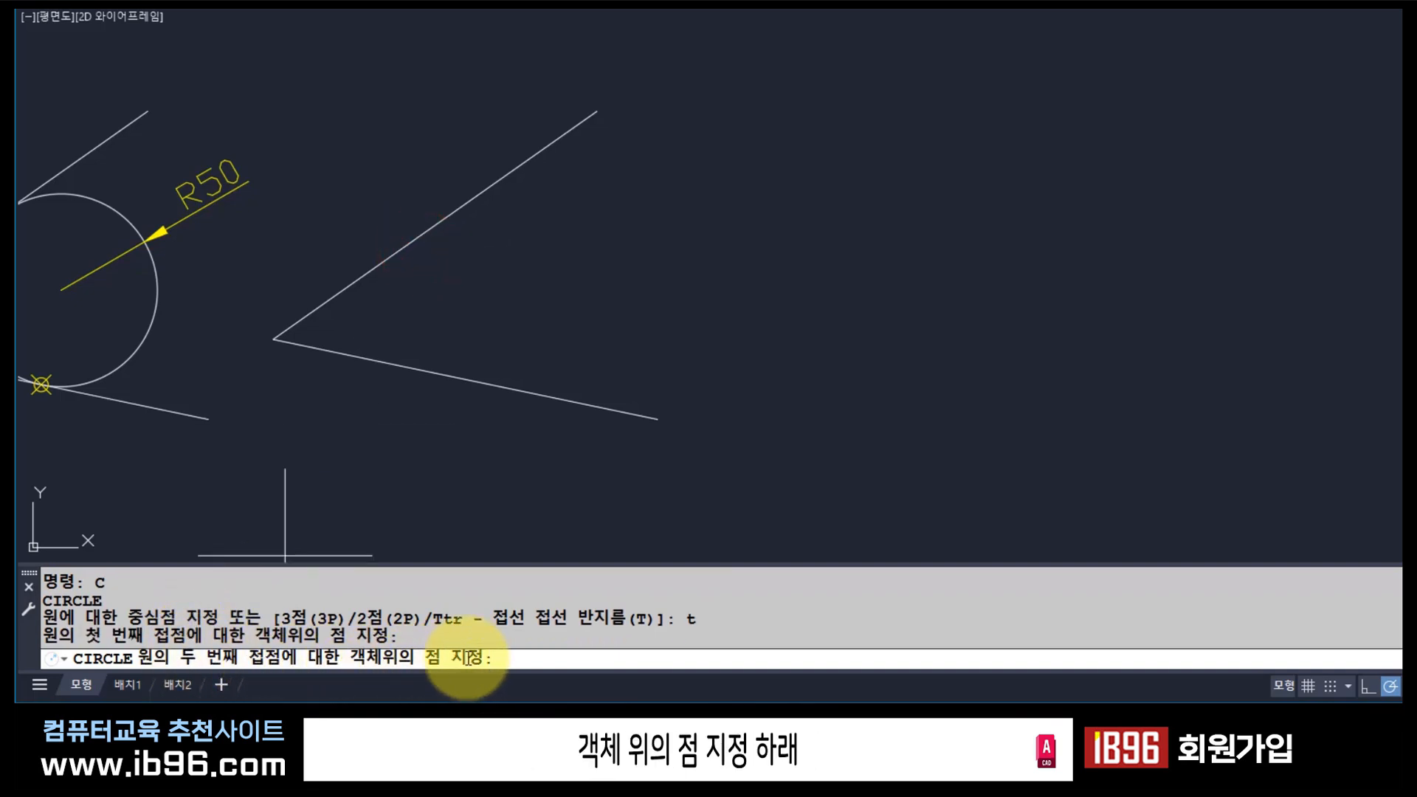
click(451, 377)
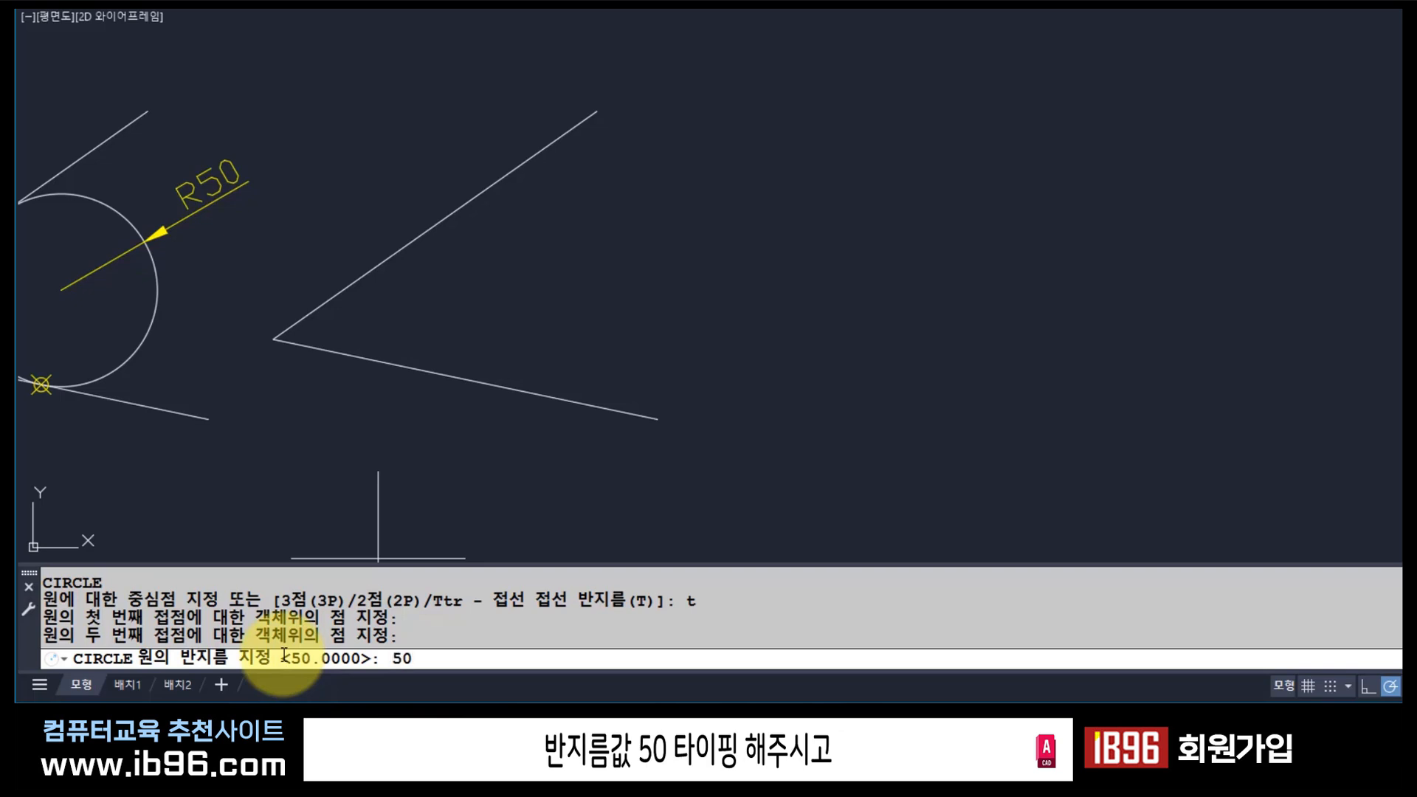
key(Return)
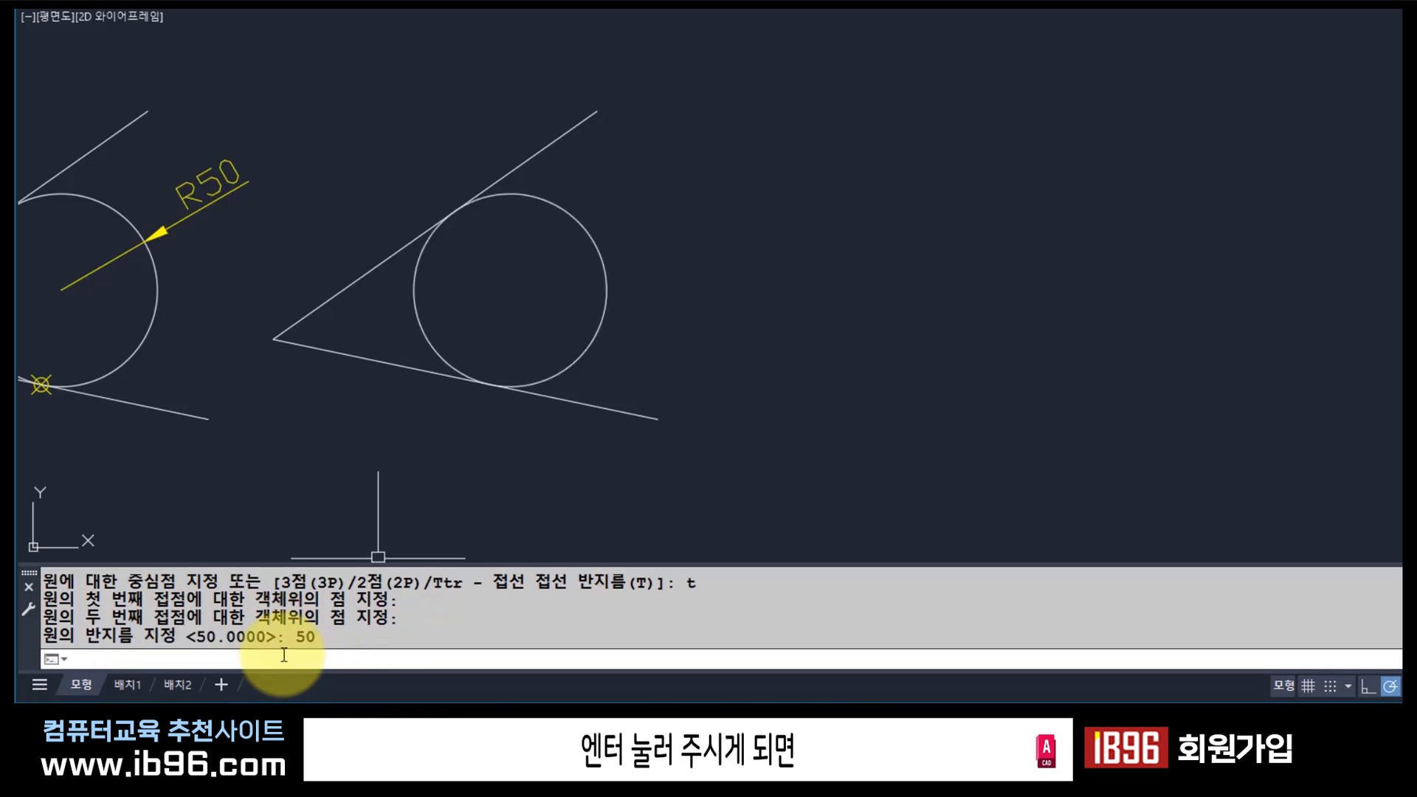
Add a radius dimension to the new tangent circle, with its text outside the circle's upper-right part.
text(dra)
key(Return)
click(598, 239)
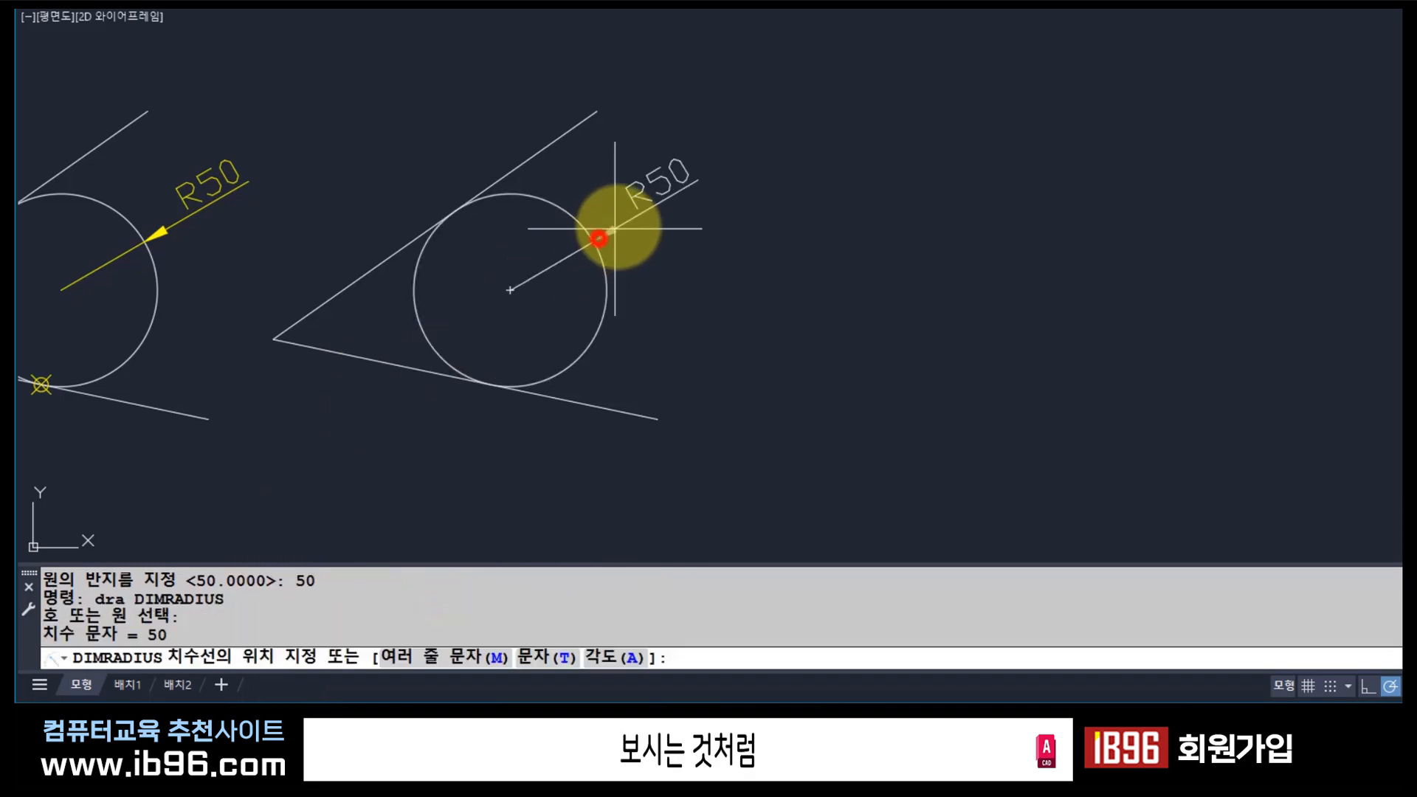
click(670, 194)
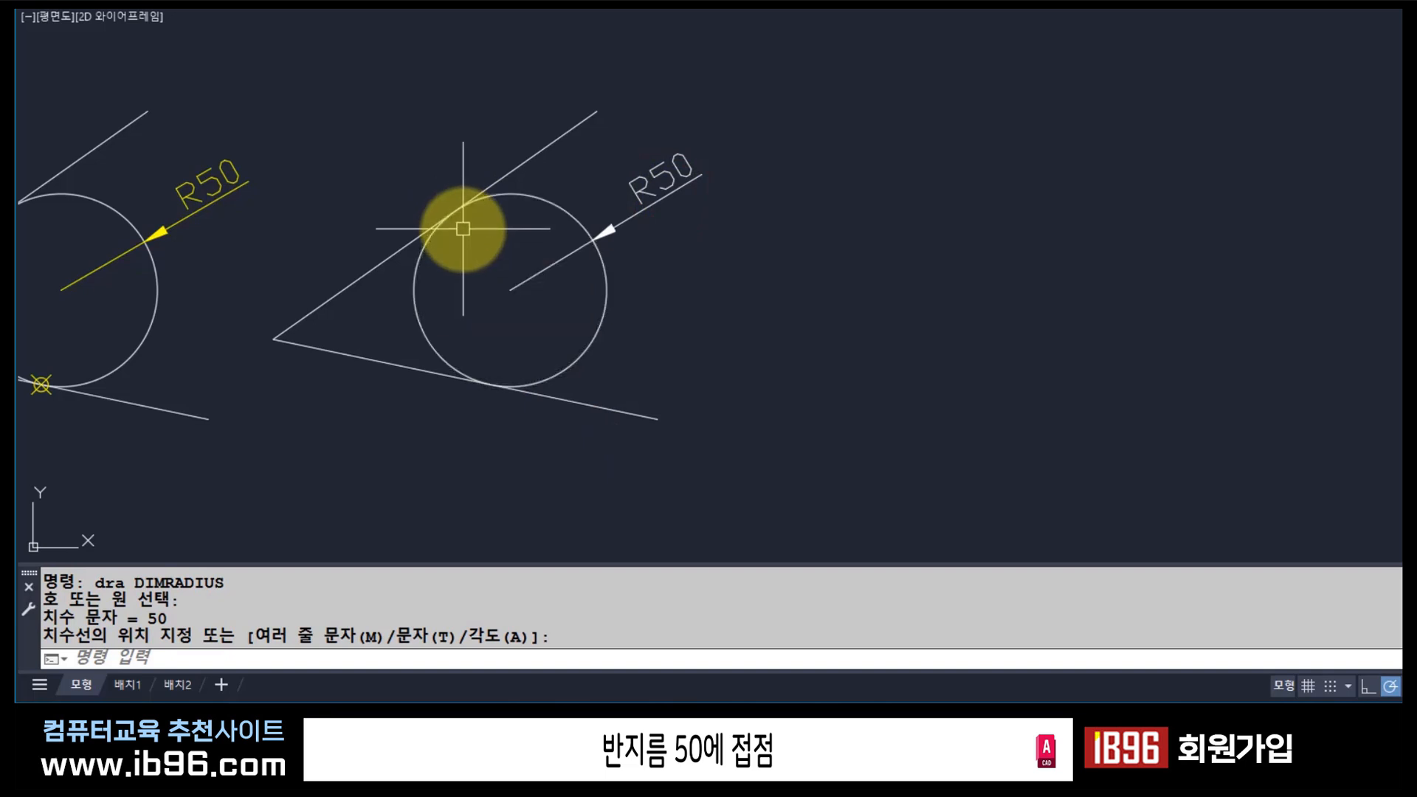
text(l)
key(Return)
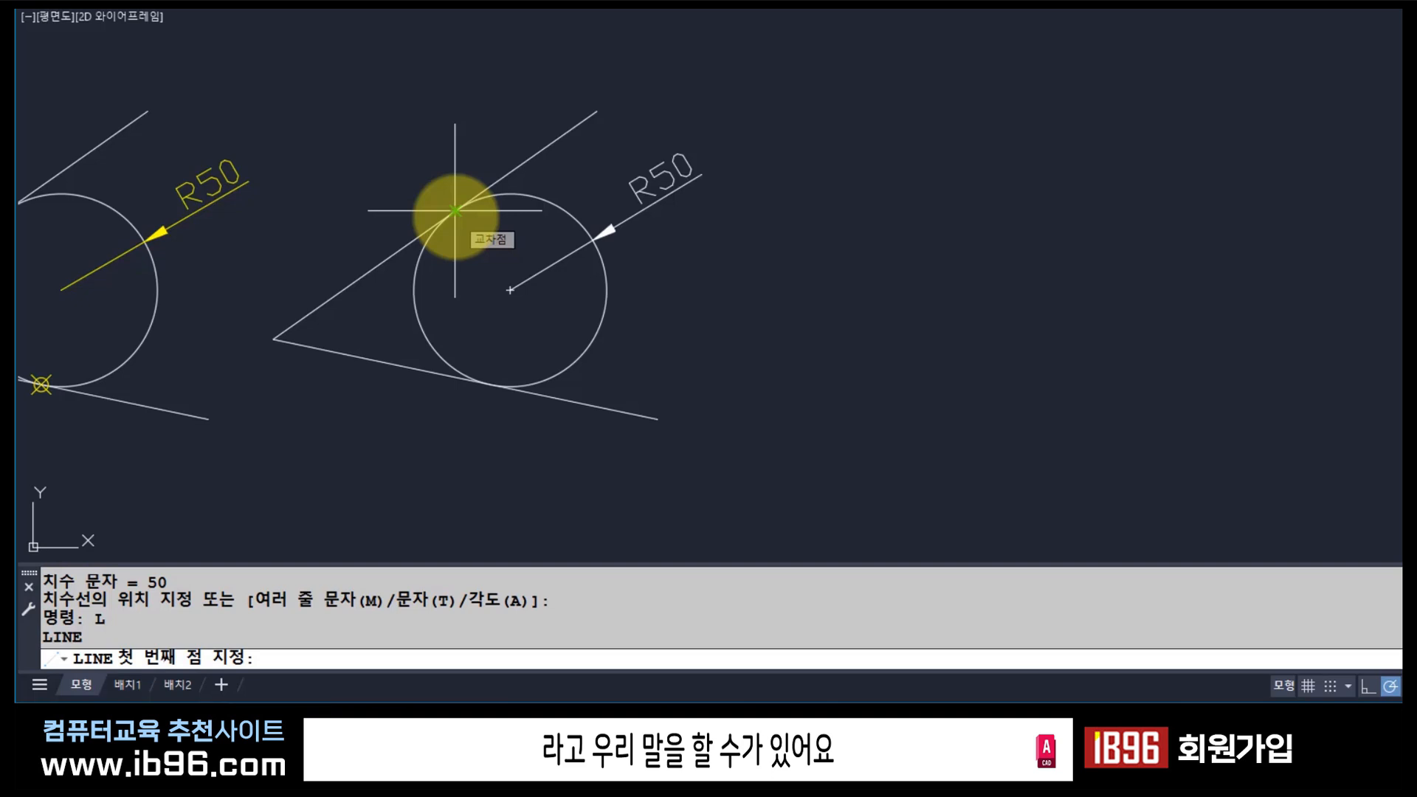
key(Escape)
key(Escape)
Place a point at each of the two places where the circle touches the upper and lower lines.
text(po)
key(Return)
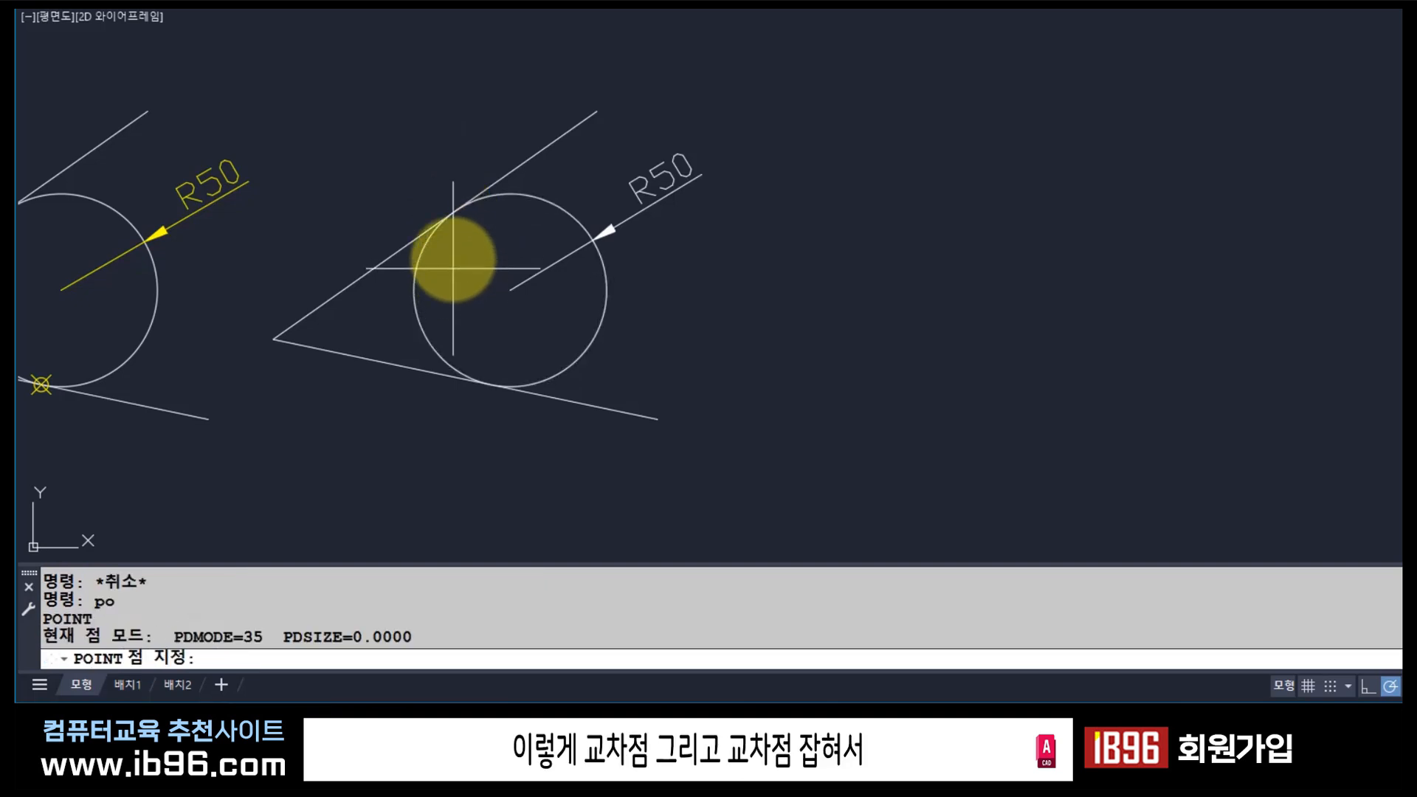
click(455, 211)
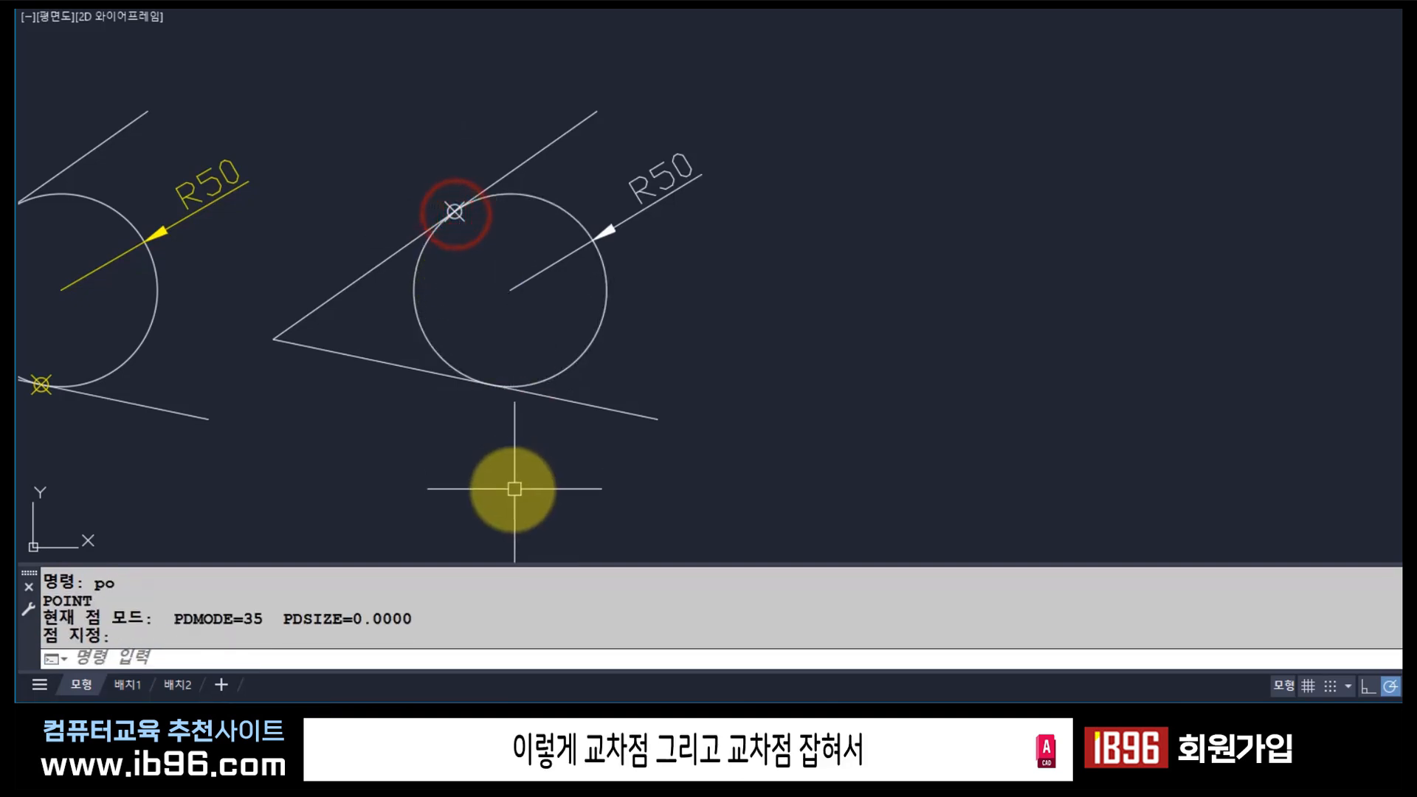
key(Return)
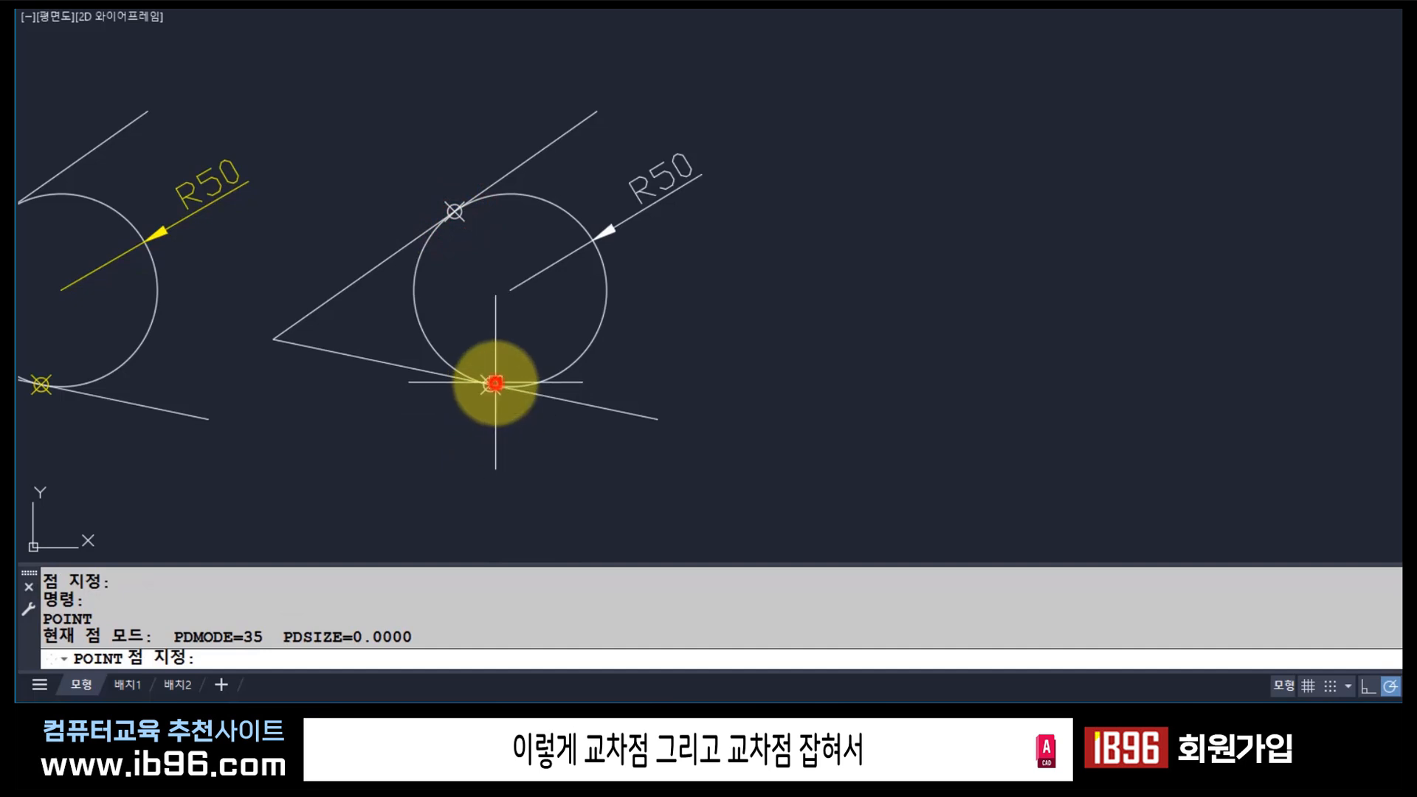
click(491, 384)
Change the colour of the new radius dimension and both tangency points to yellow.
click(657, 198)
click(455, 211)
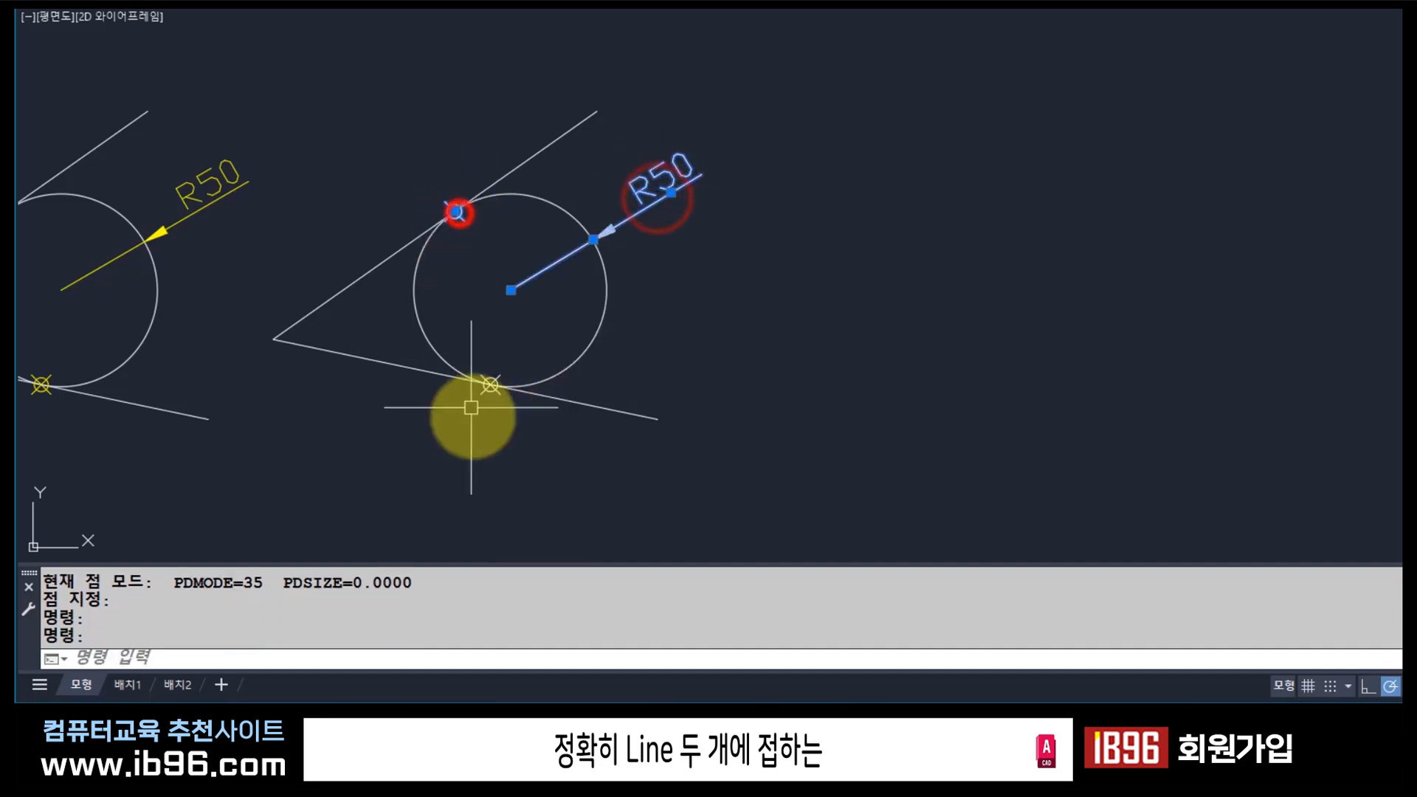
click(491, 384)
click(1062, 4)
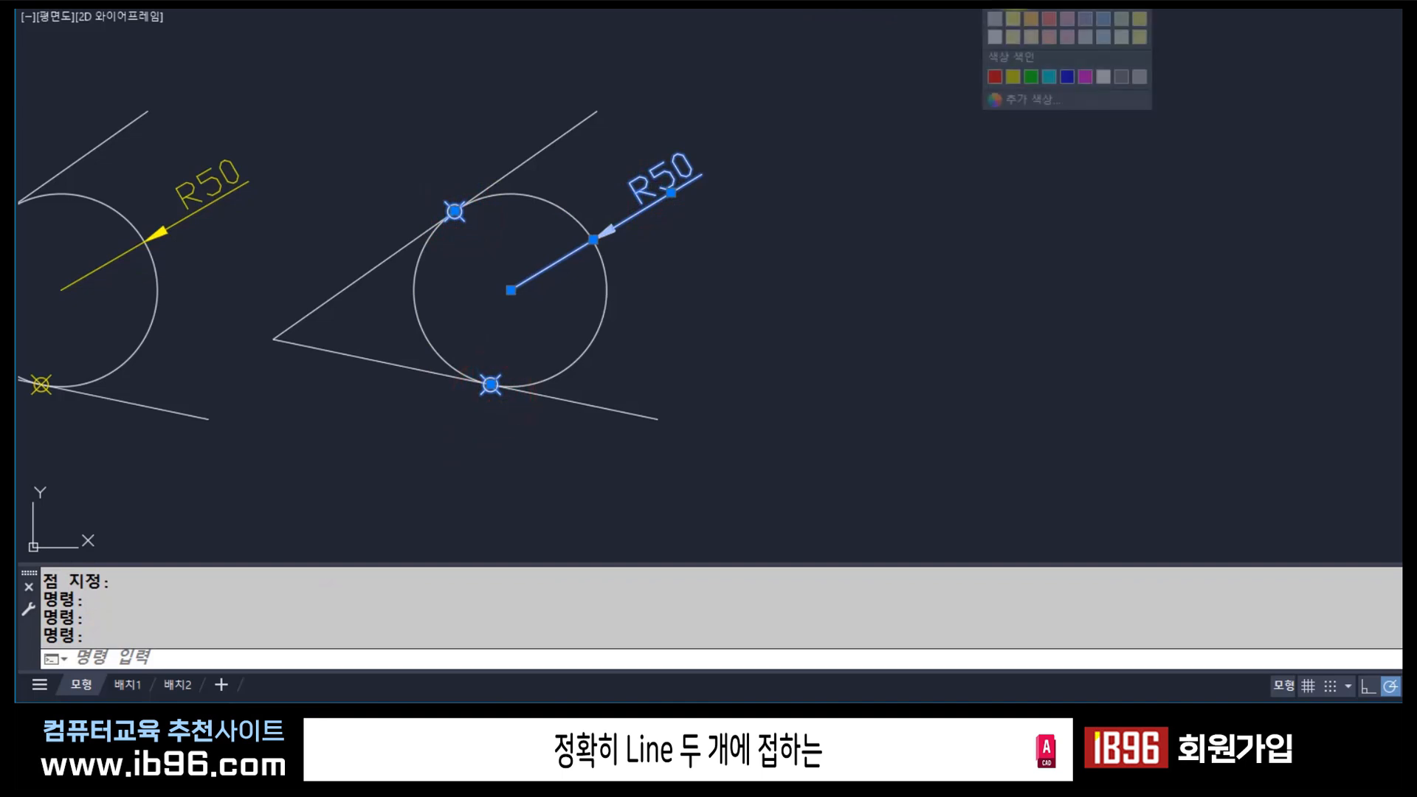
click(1016, 71)
key(Escape)
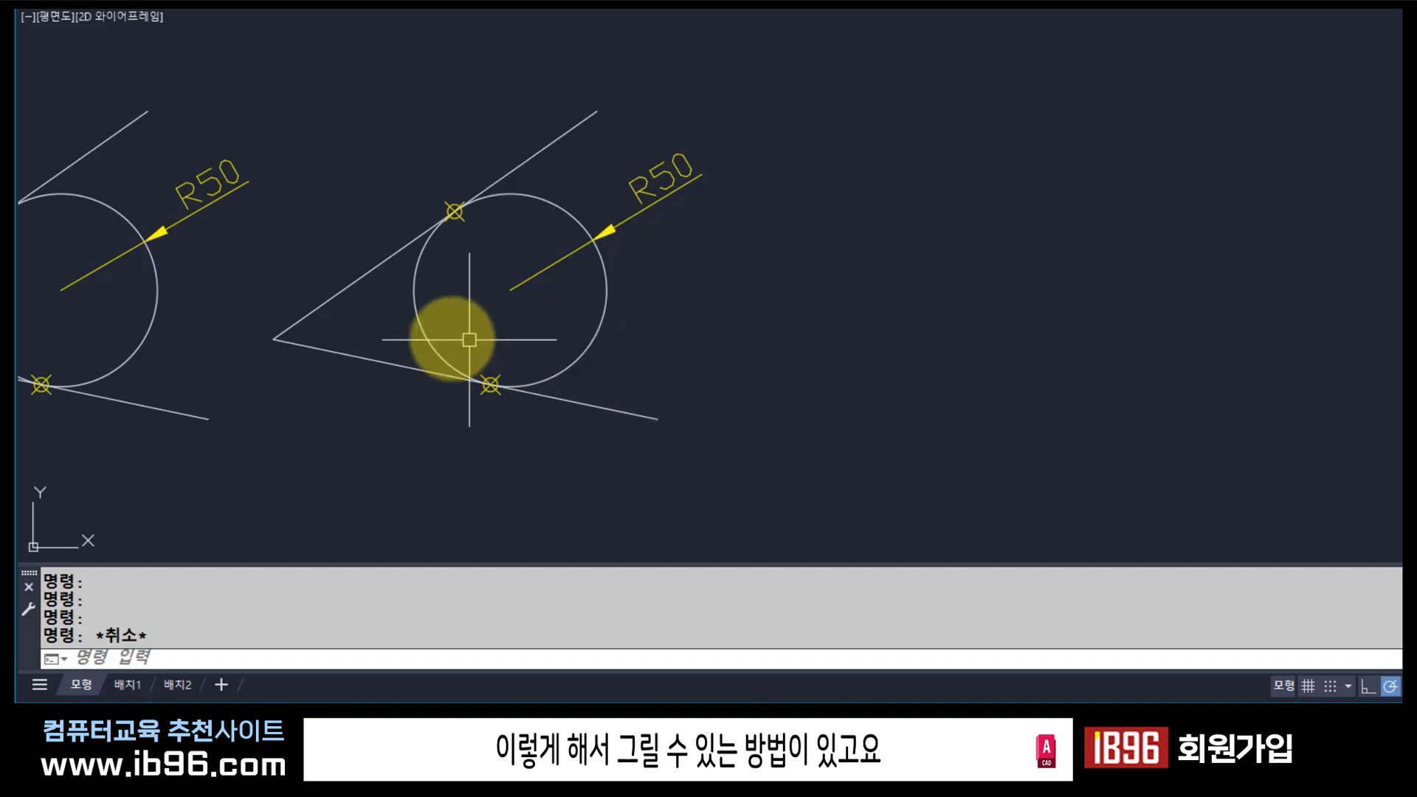
middle_drag(615, 320, 258, 302)
scroll(352, 291, up, 4)
mouse_move(378, 307)
middle_down()
mouse_move(323, 351)
mouse_move(284, 346)
middle_up()
scroll(355, 355, down, 2)
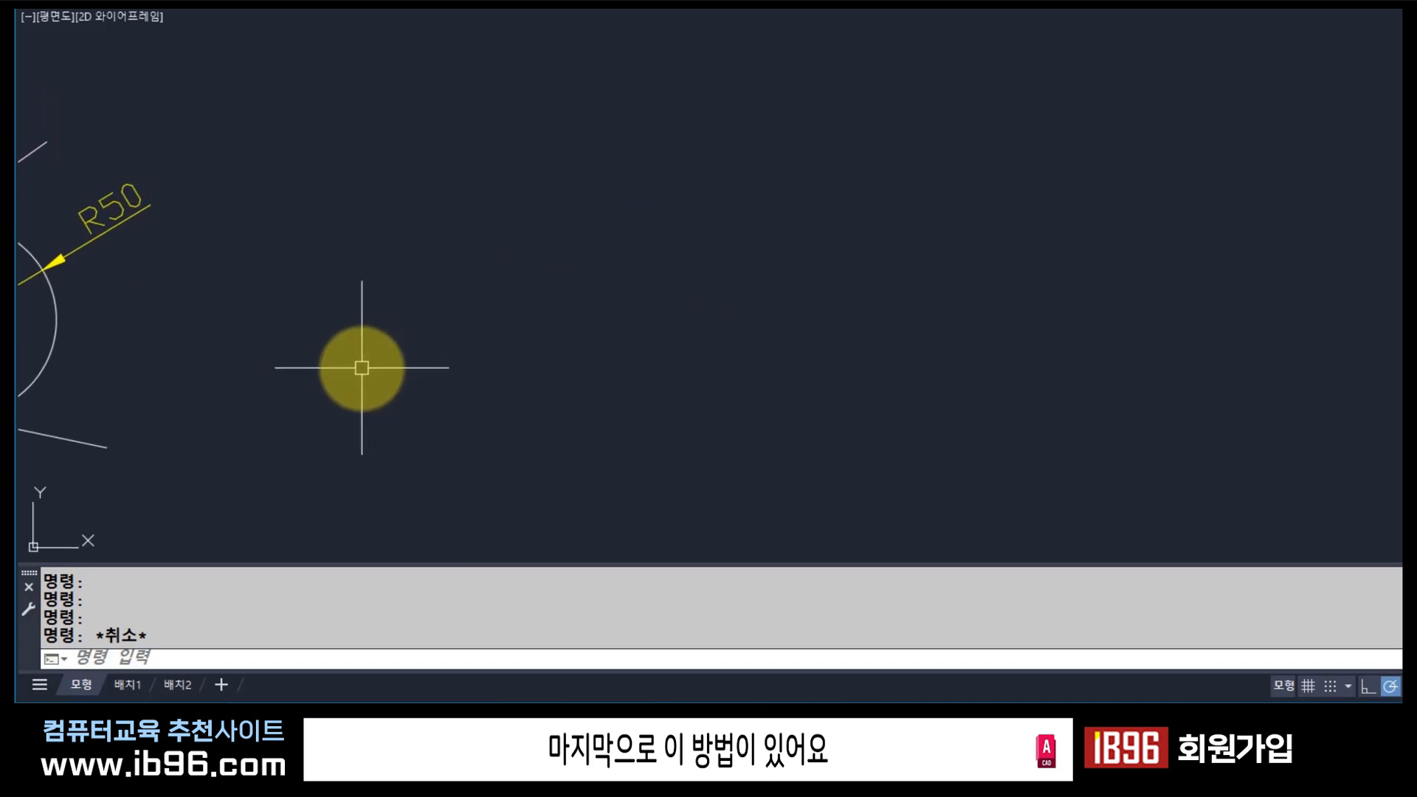
Draw three separate circles in the empty area: an upper one of radius about 44, a lower-left one of about 38, and a larger lower-right one.
text(c)
key(Return)
click(473, 117)
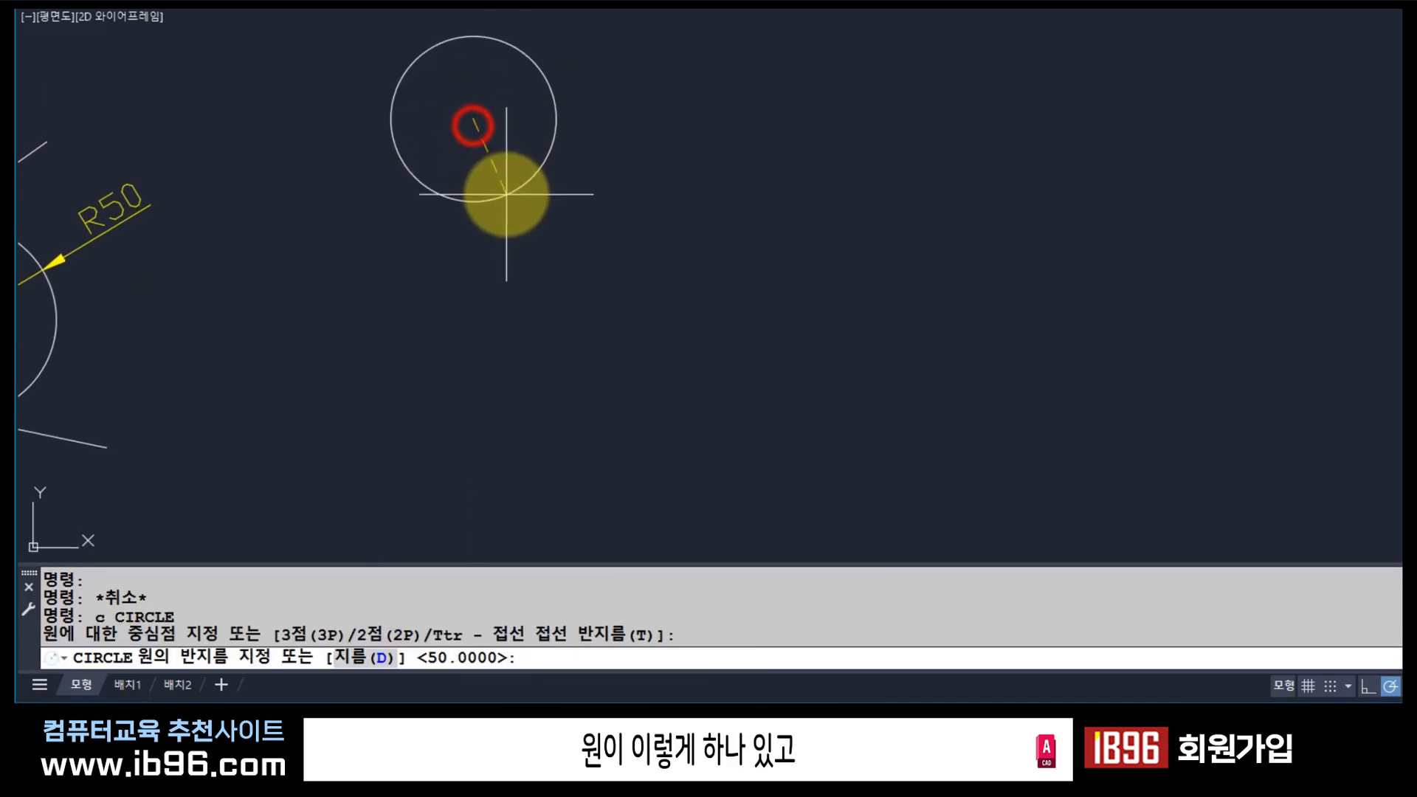
click(501, 198)
key(Return)
click(376, 360)
click(408, 423)
key(Return)
click(612, 362)
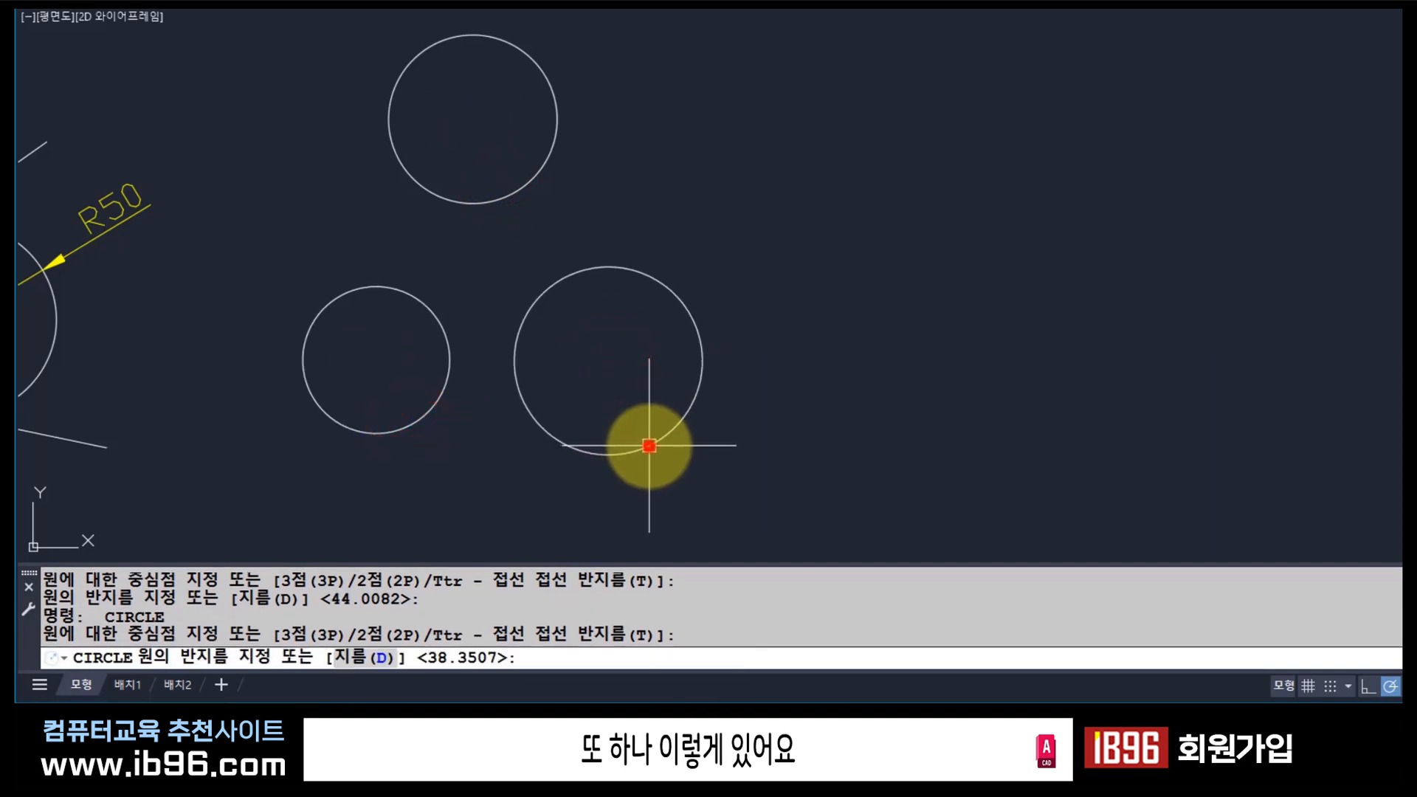
click(647, 445)
scroll(588, 392, up, 2)
scroll(613, 424, down, 2)
Change the colour of the three new circles to yellow.
click(578, 366)
click(364, 157)
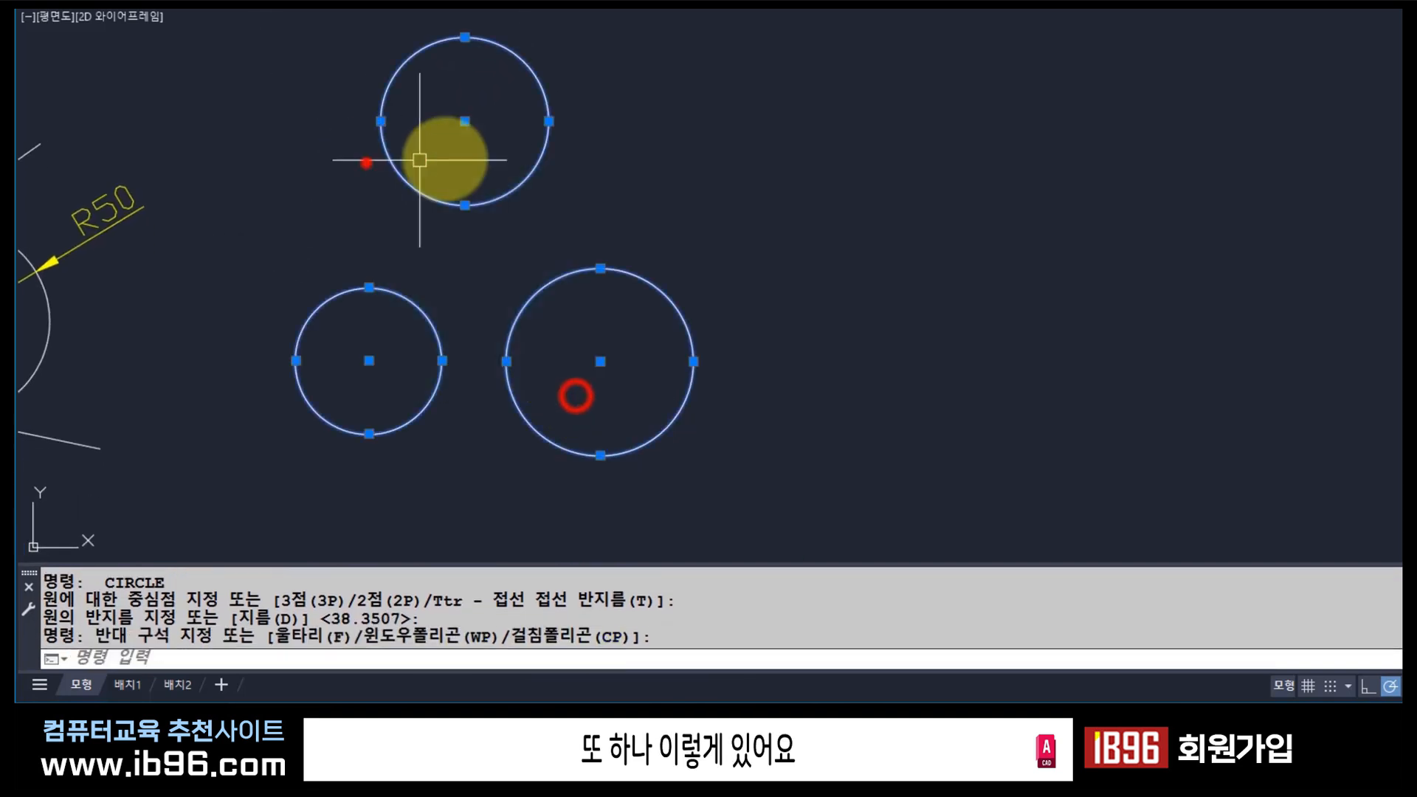
click(1005, 4)
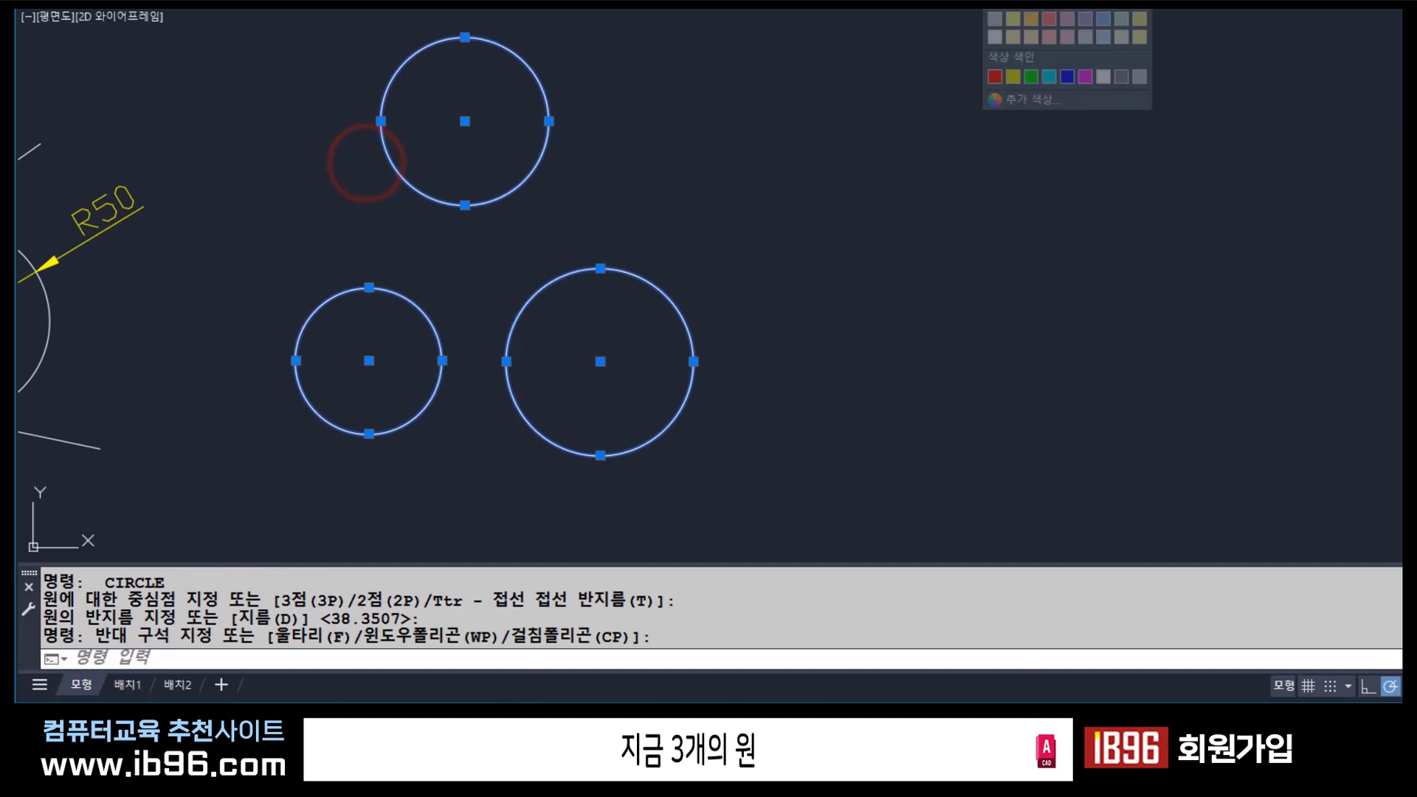
click(1013, 76)
key(Escape)
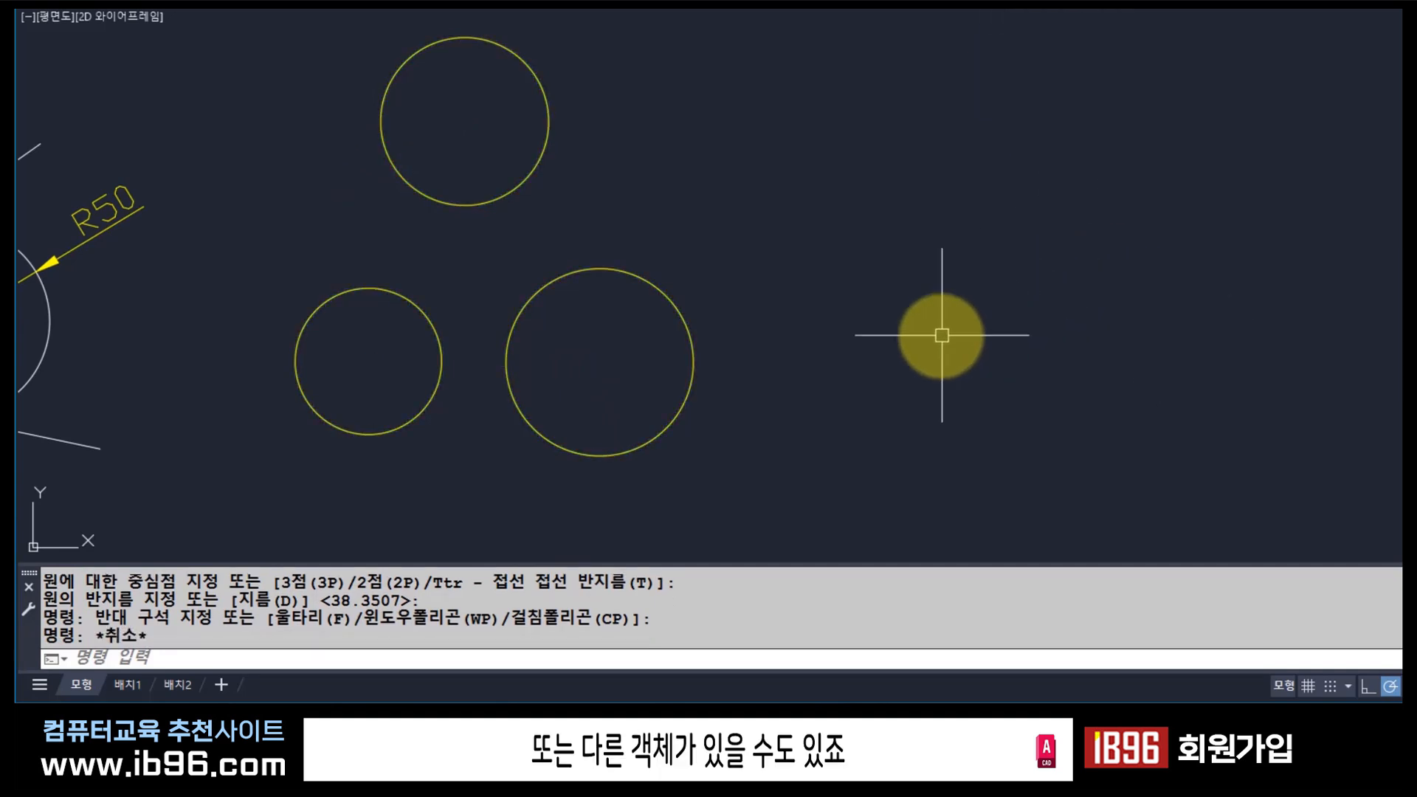
mouse_move(676, 402)
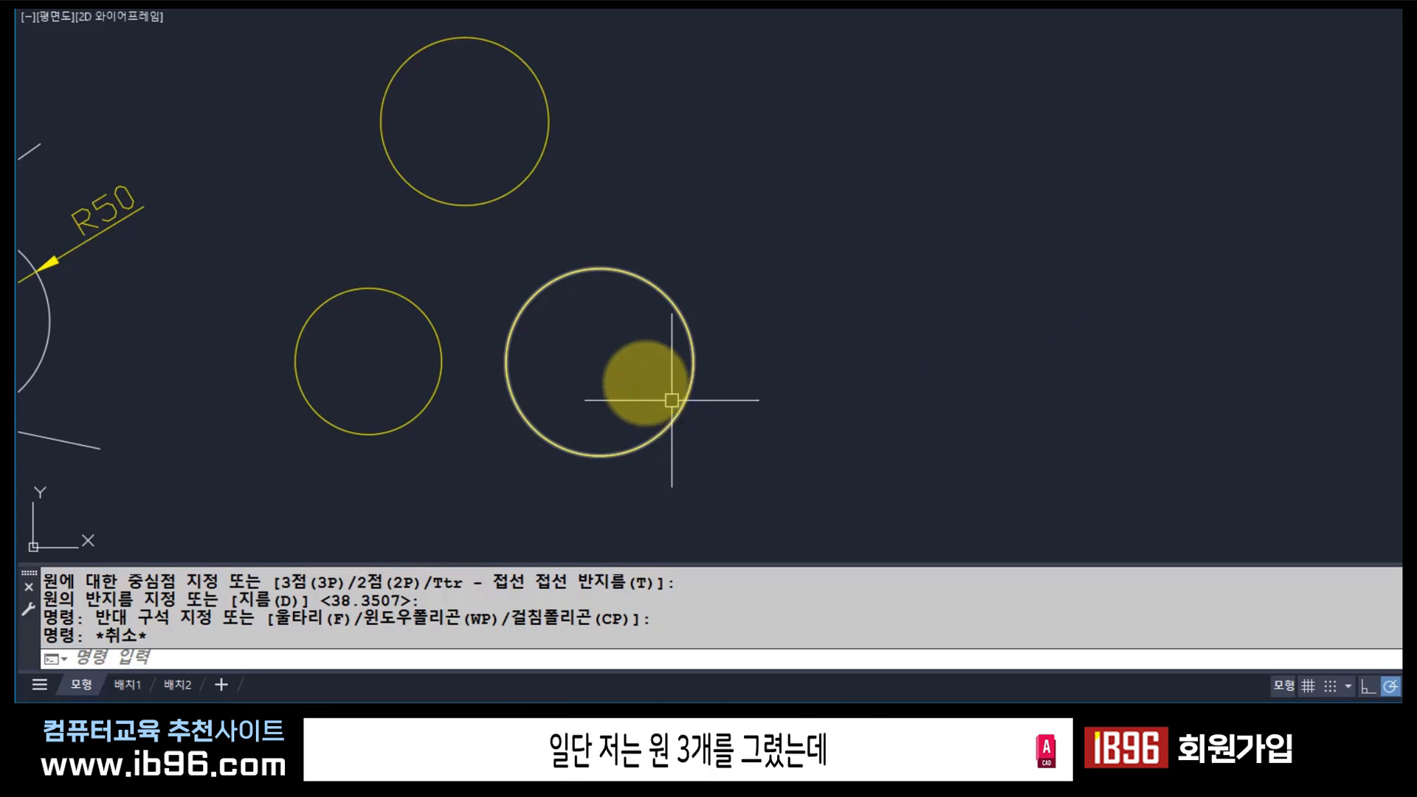
click(445, 202)
click(401, 302)
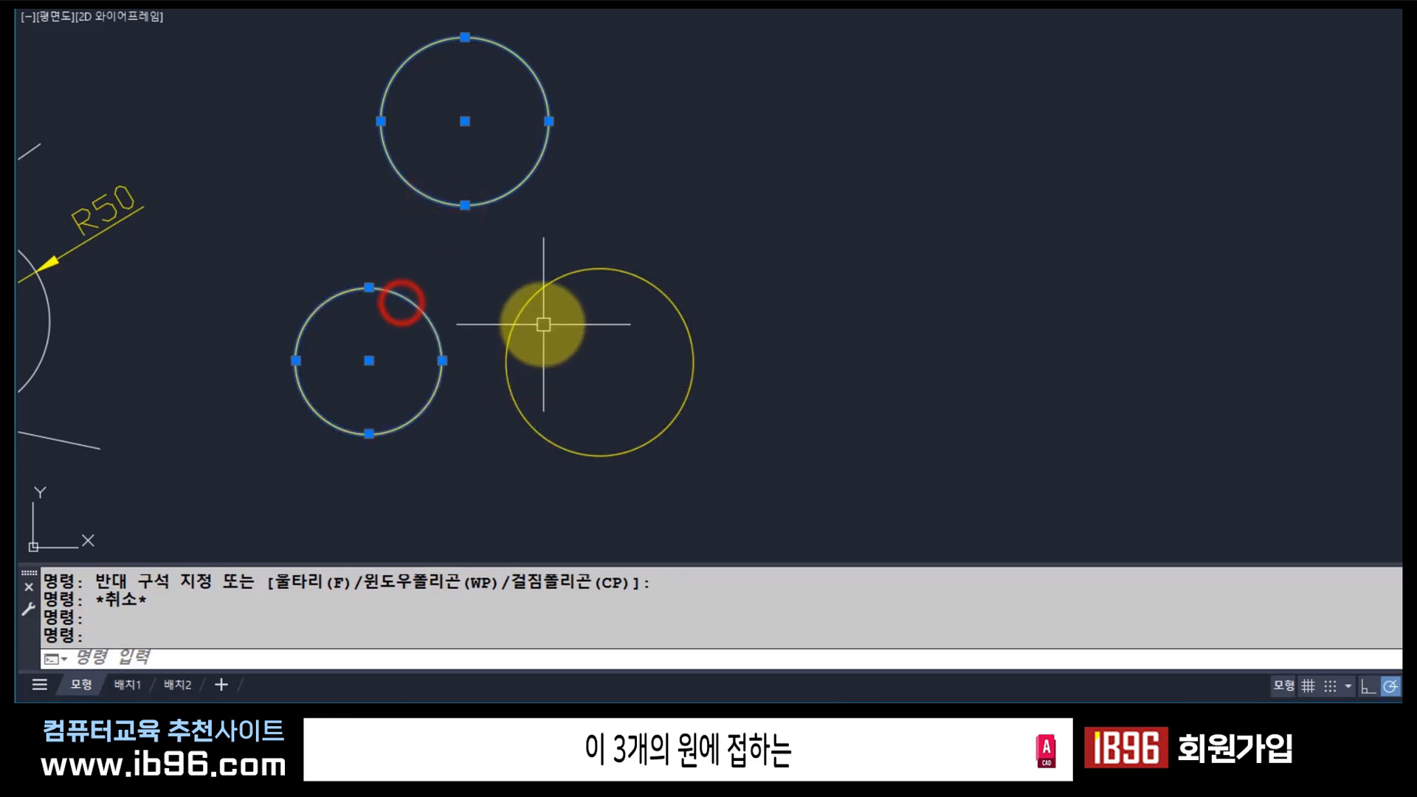
click(524, 296)
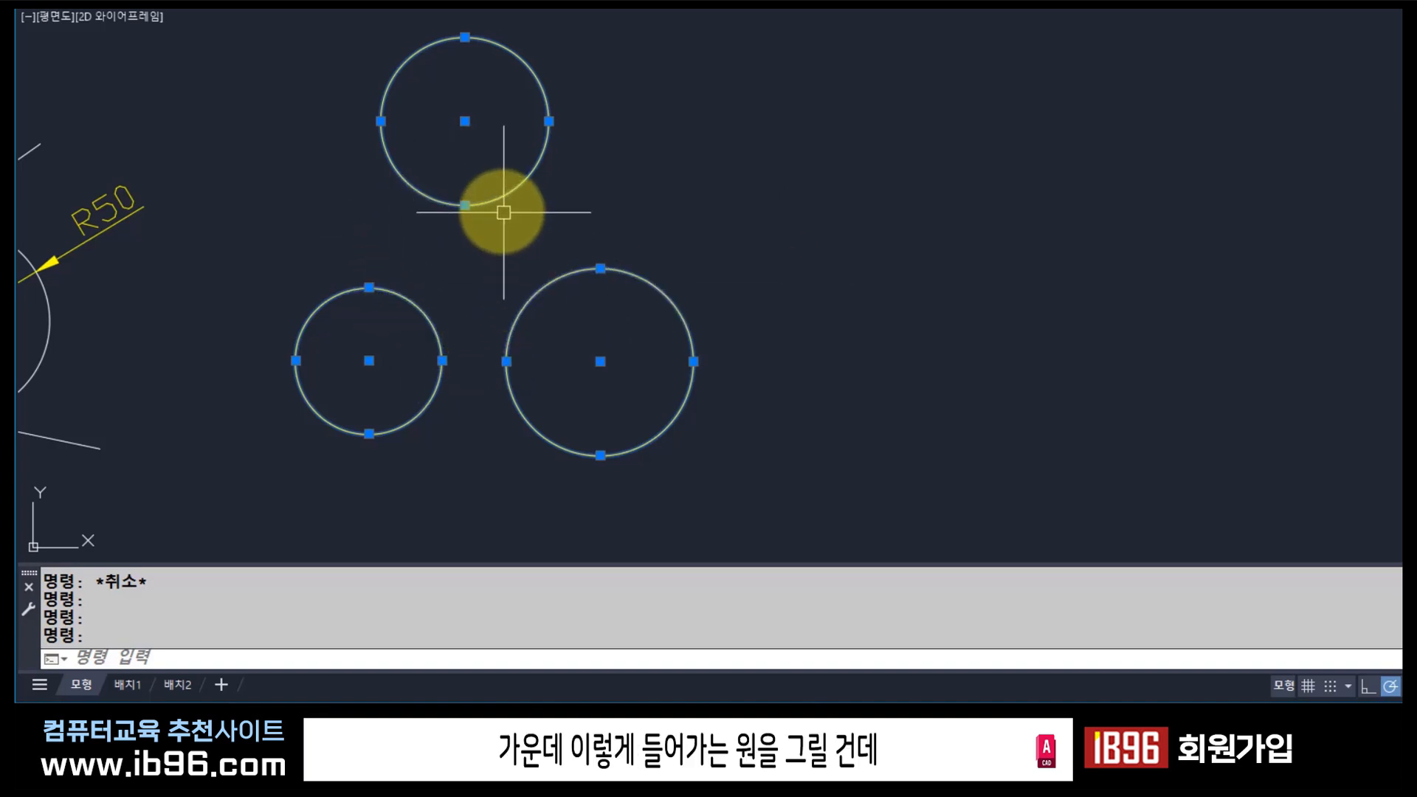
key(Escape)
click(441, 205)
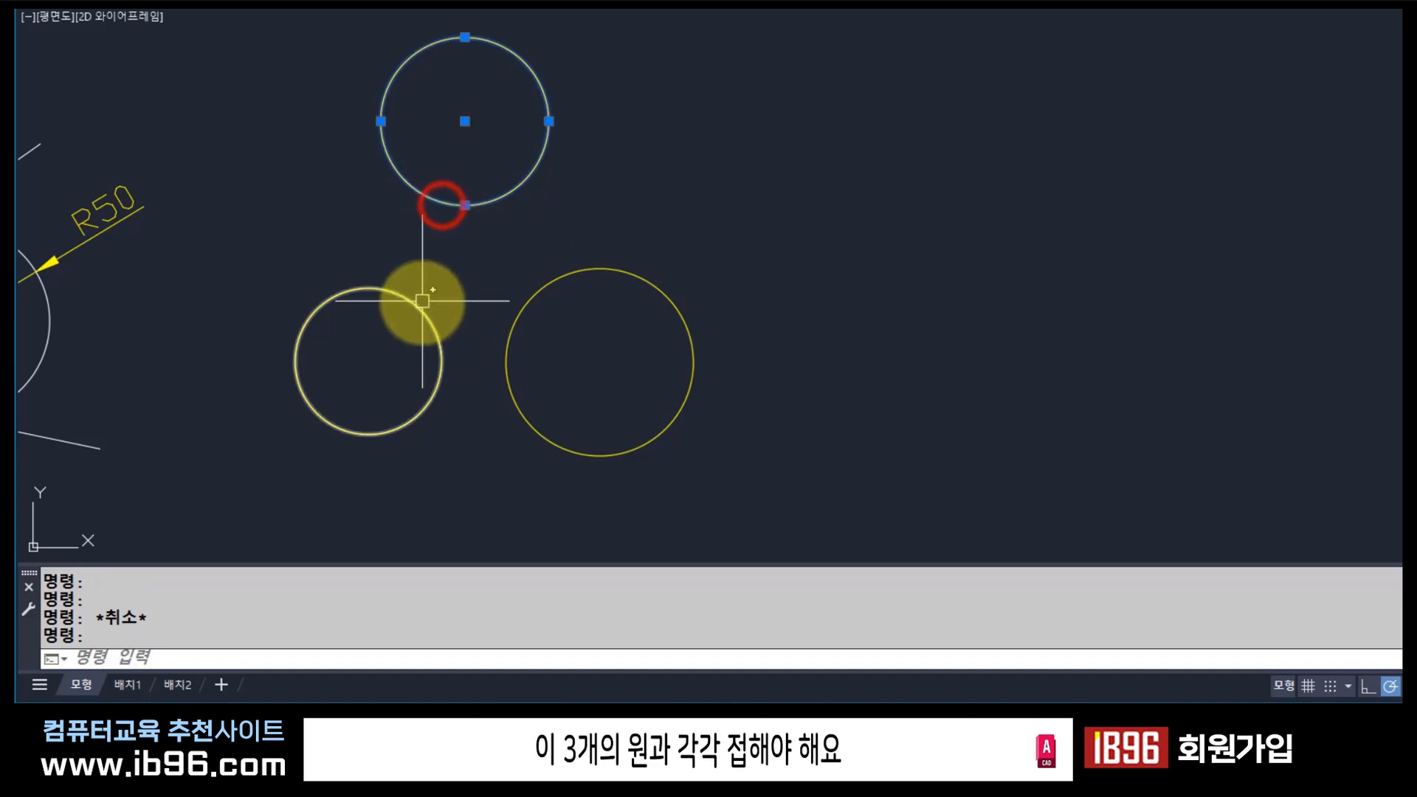
click(415, 305)
click(524, 305)
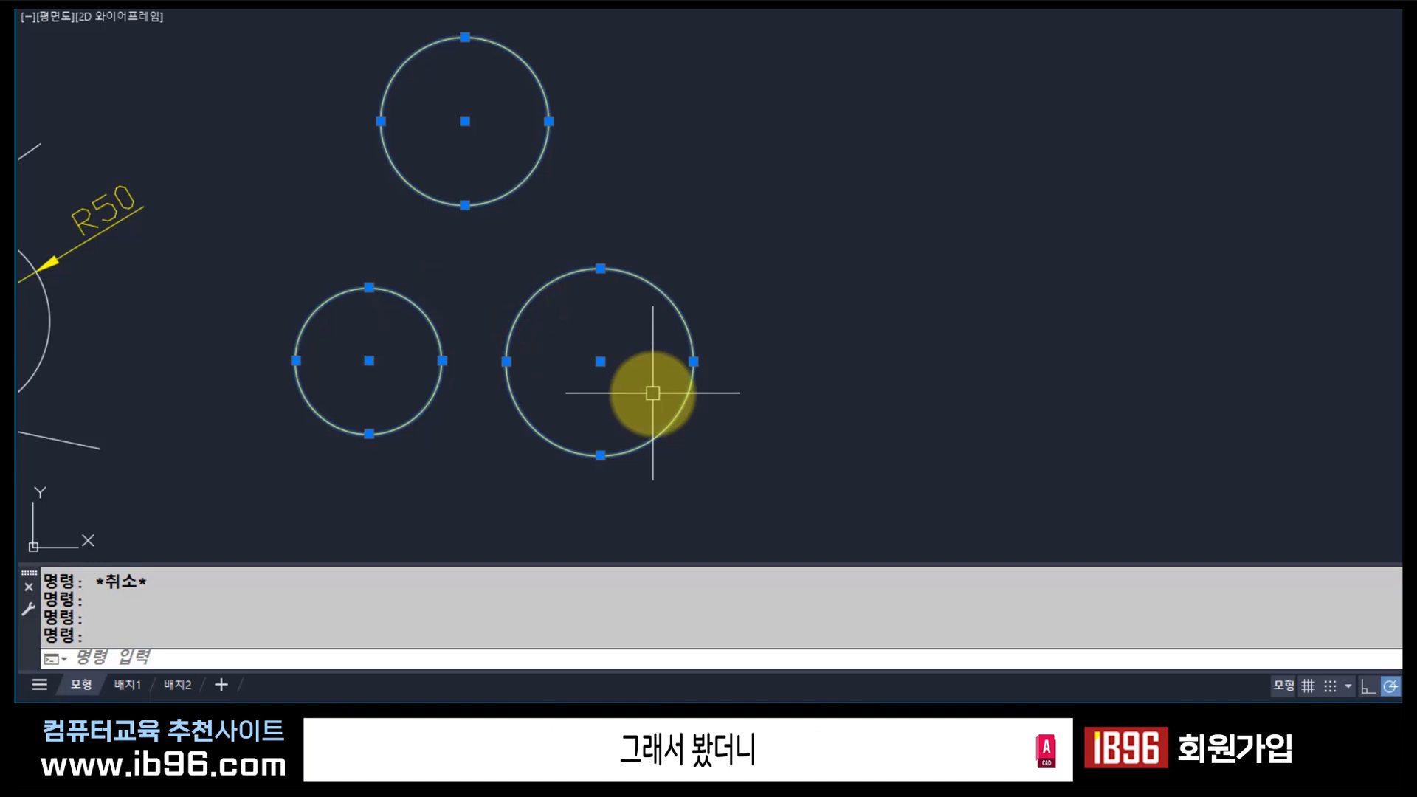
key(Escape)
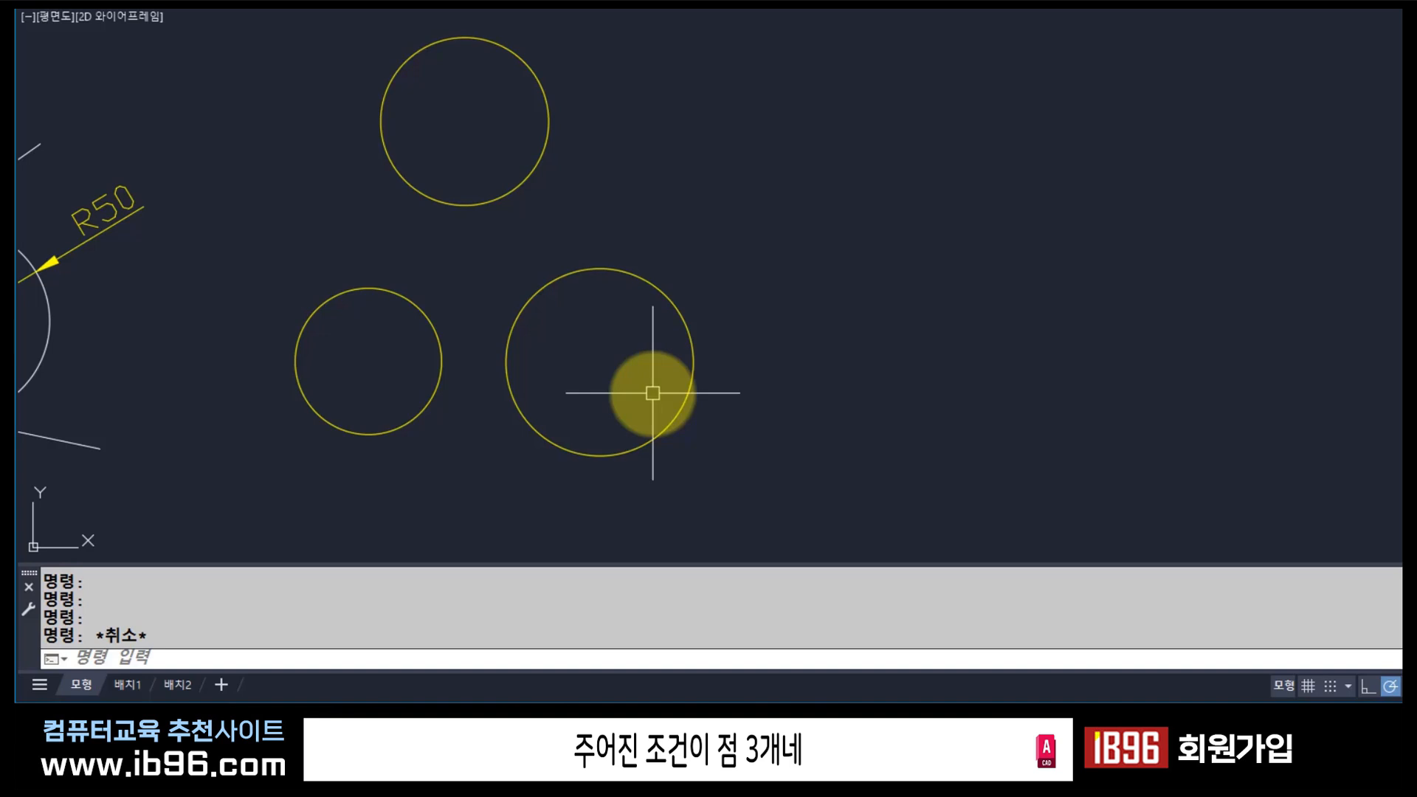
Start a new circle with the three-point (3P) option.
key(Return)
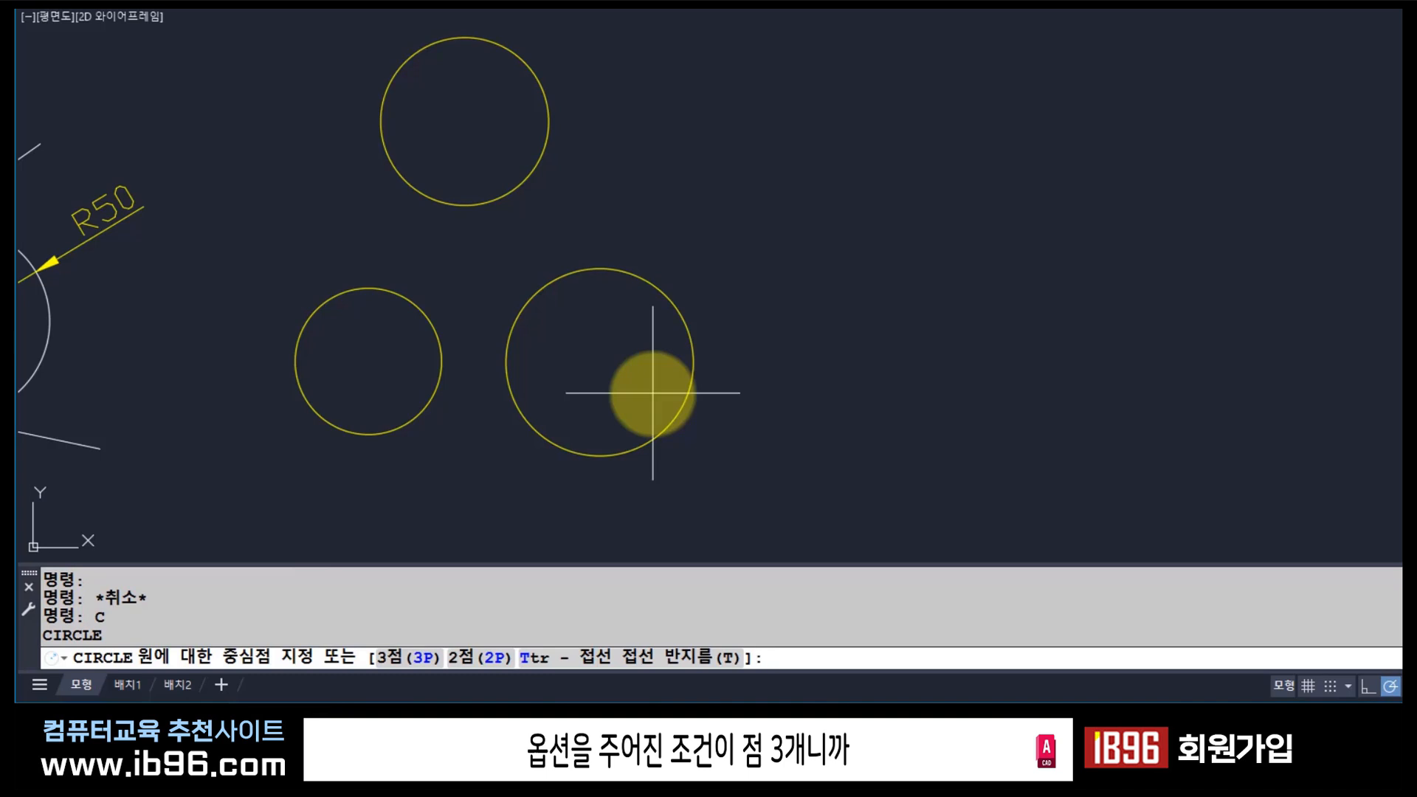
text(3p)
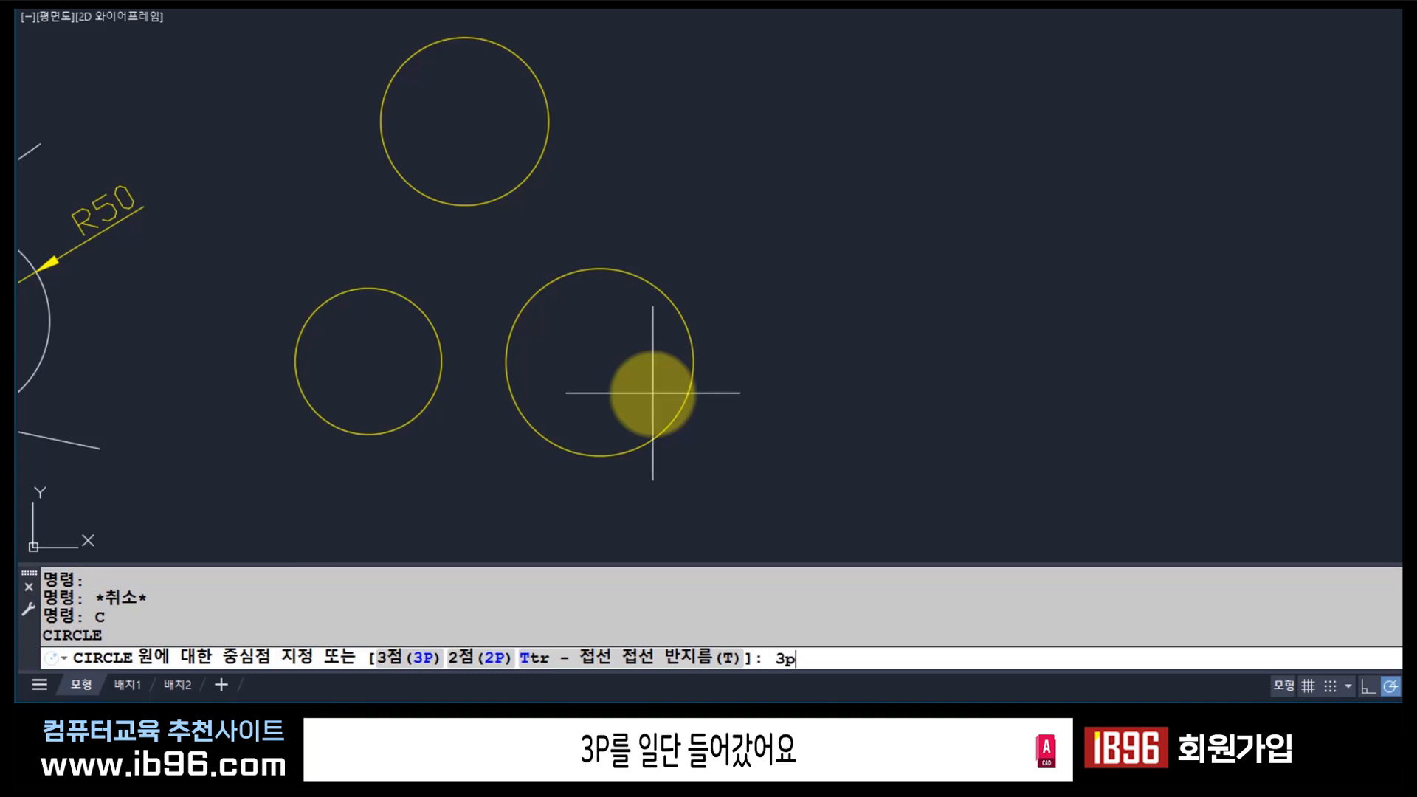
key(Return)
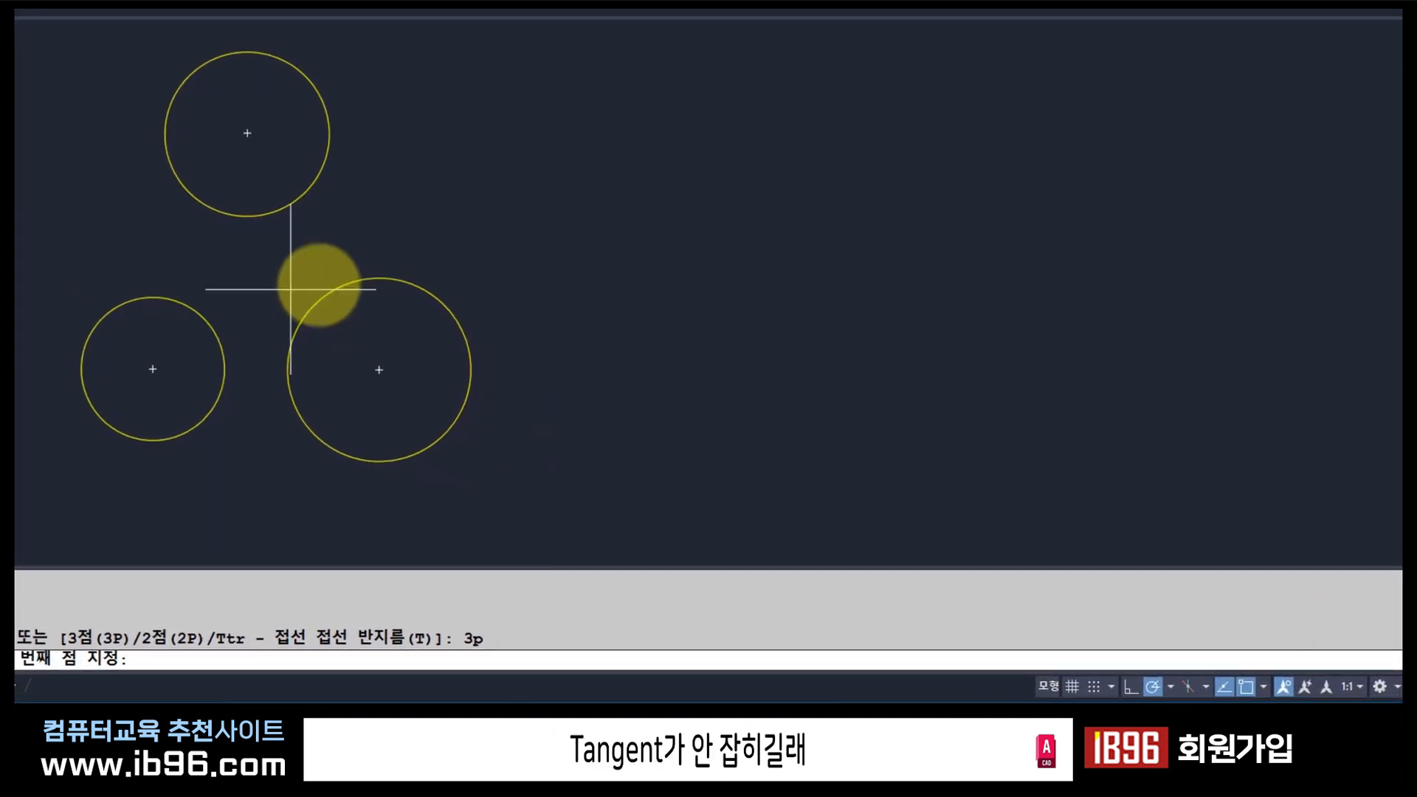
Turn on the running Tangent object snap in the drafting settings while the circle command stays active.
right_click(1249, 688)
click(1263, 660)
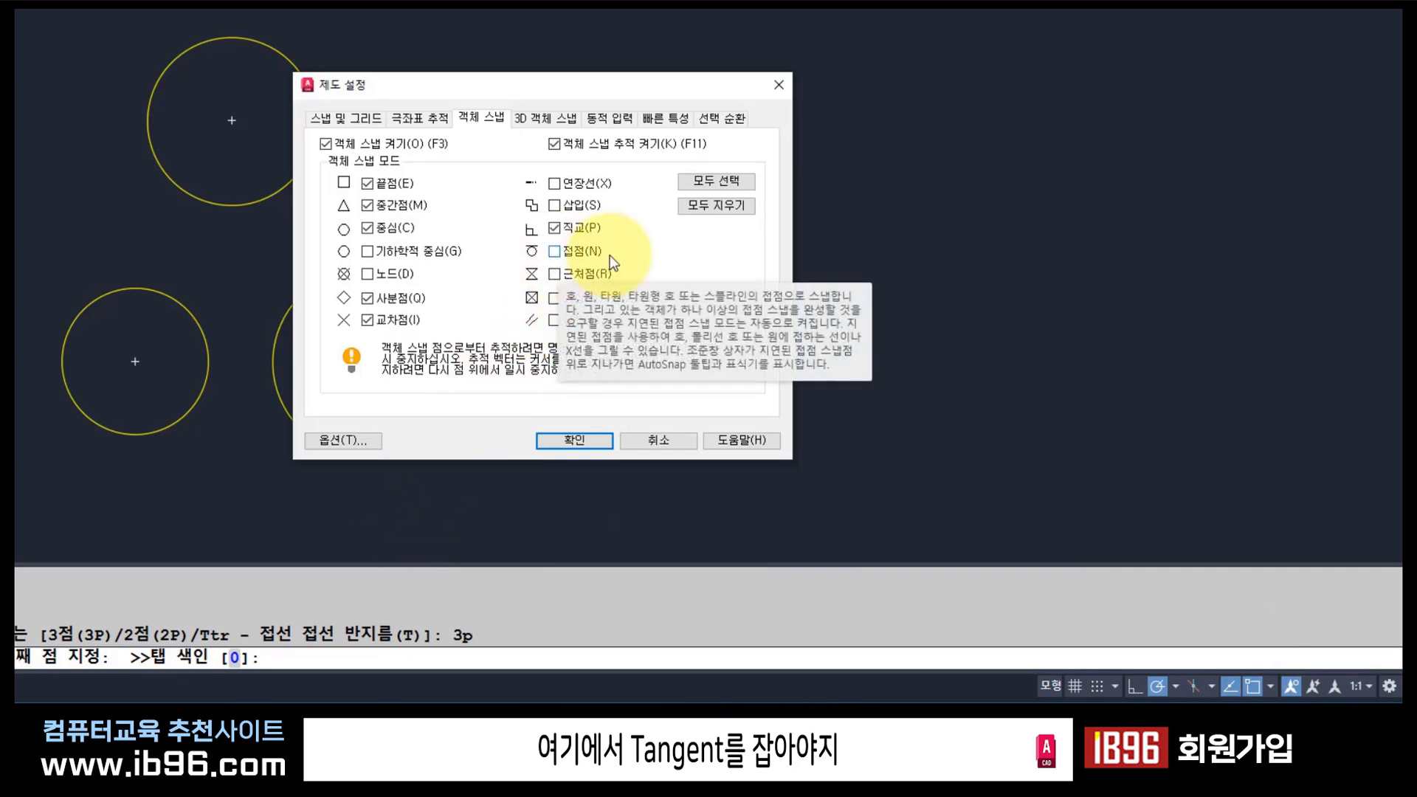
click(558, 253)
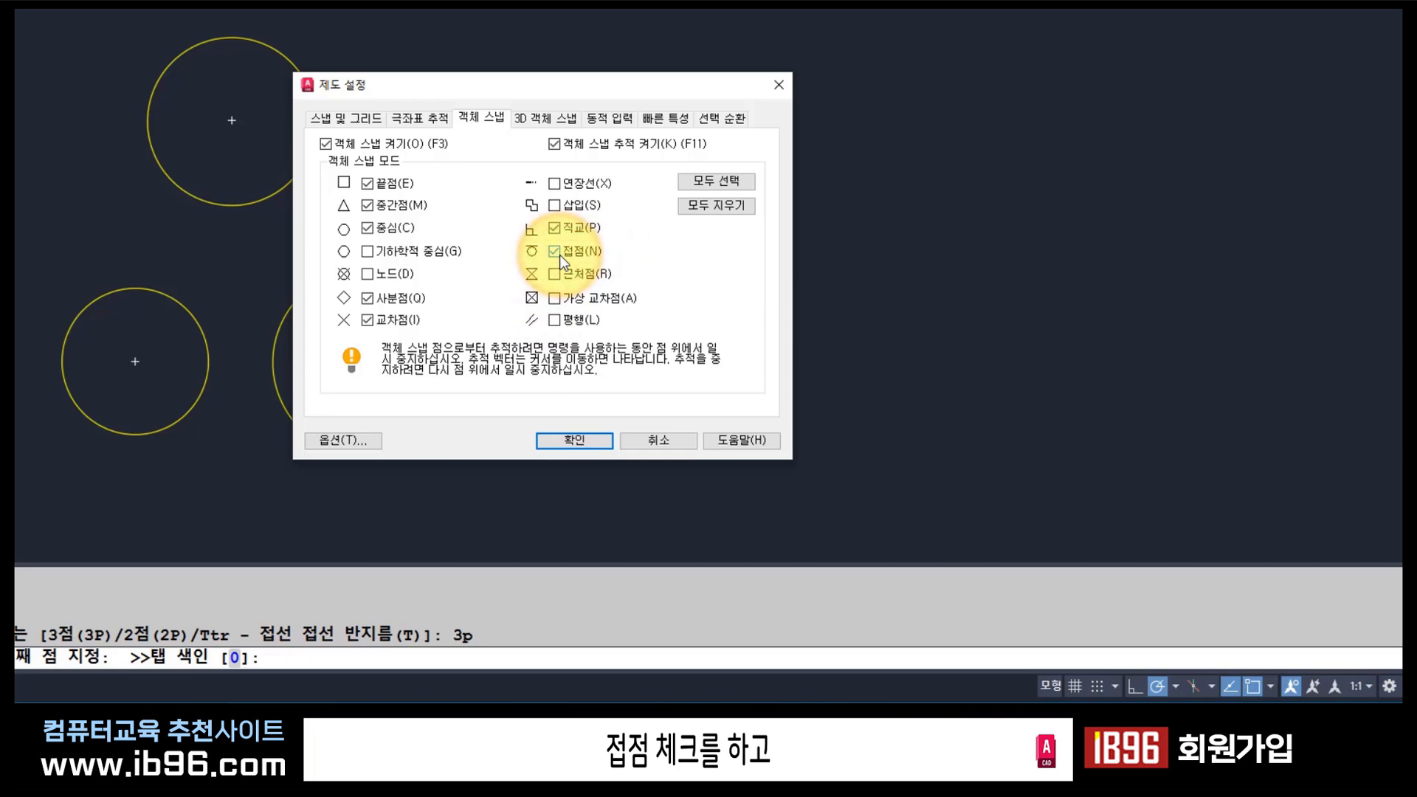
click(575, 441)
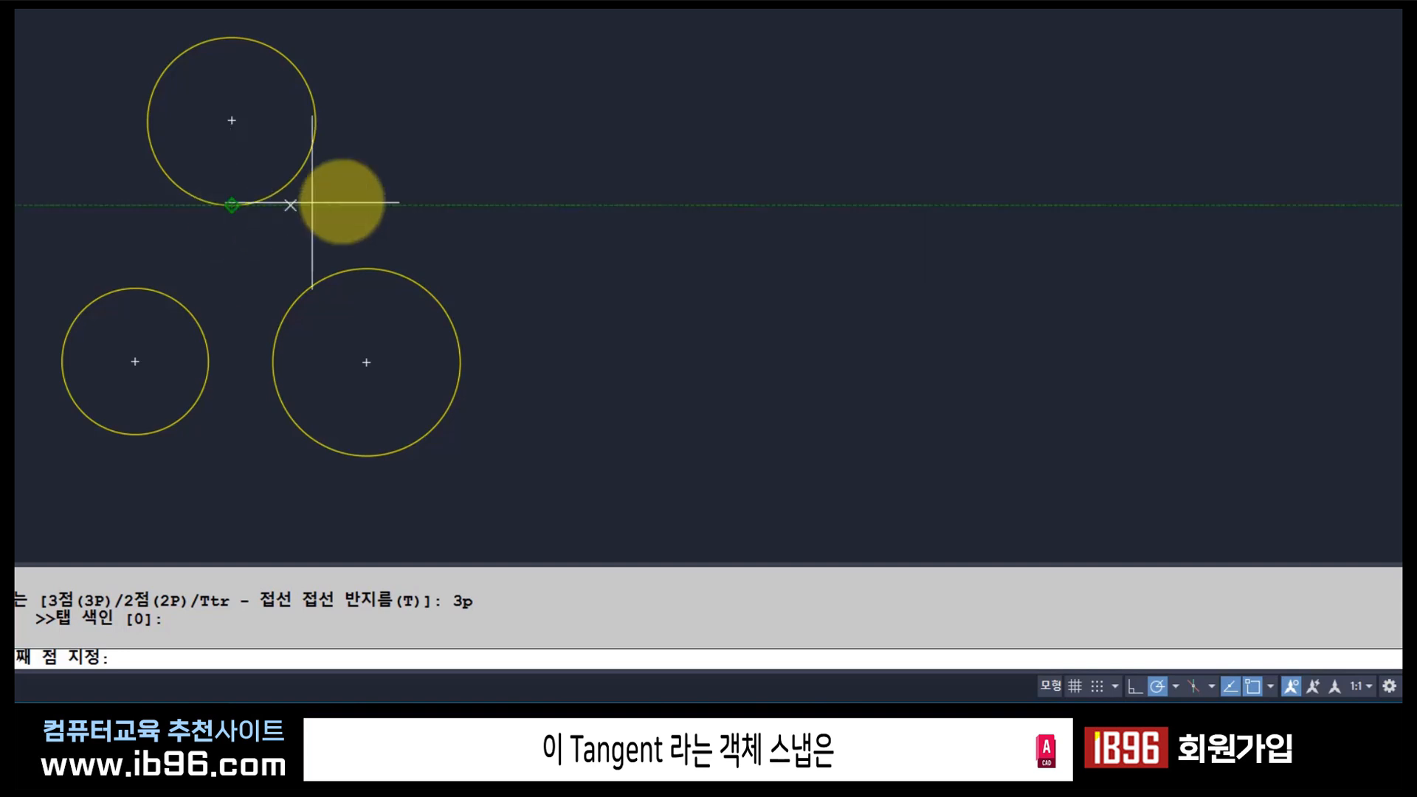
Turn the running Tangent object snap off again in the drafting settings.
click(1259, 689)
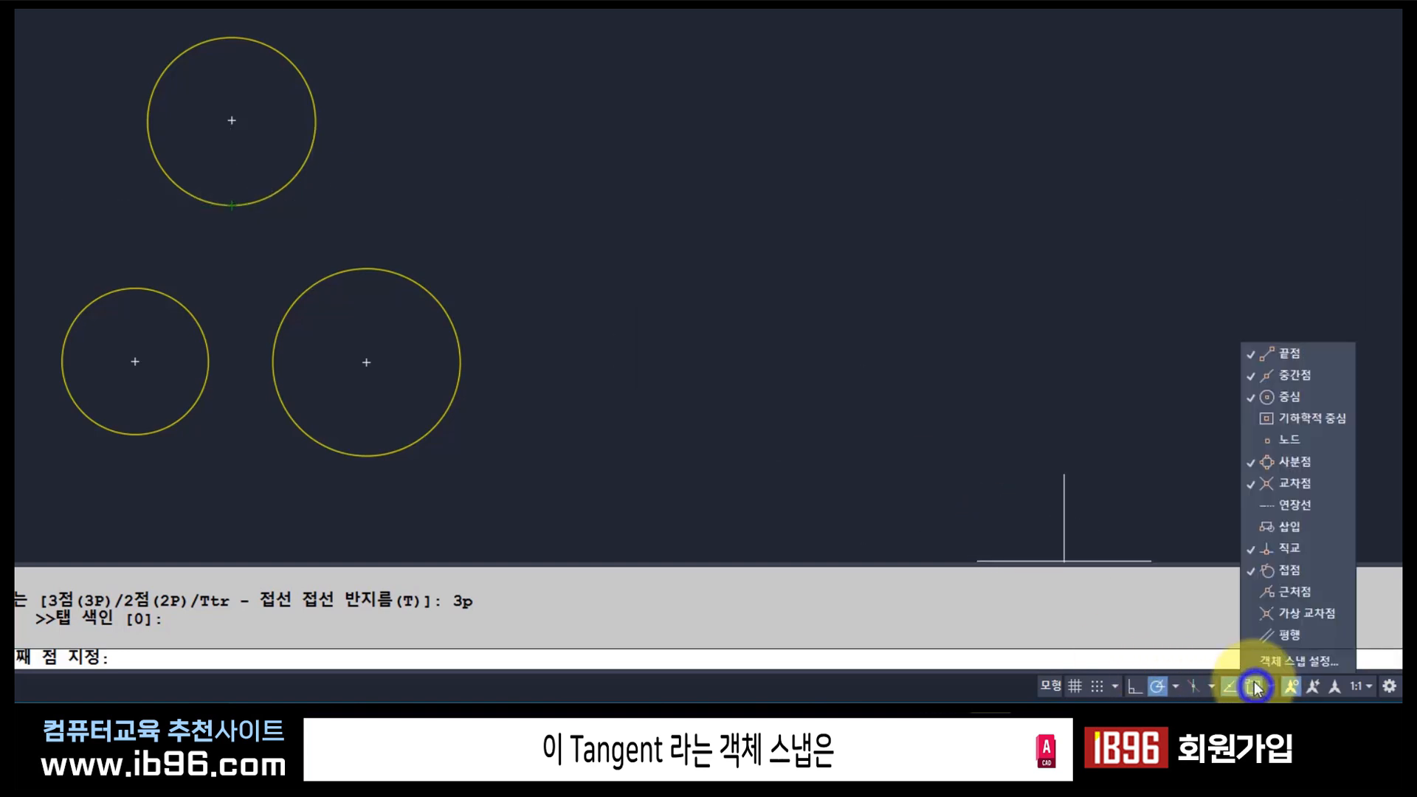
click(1259, 664)
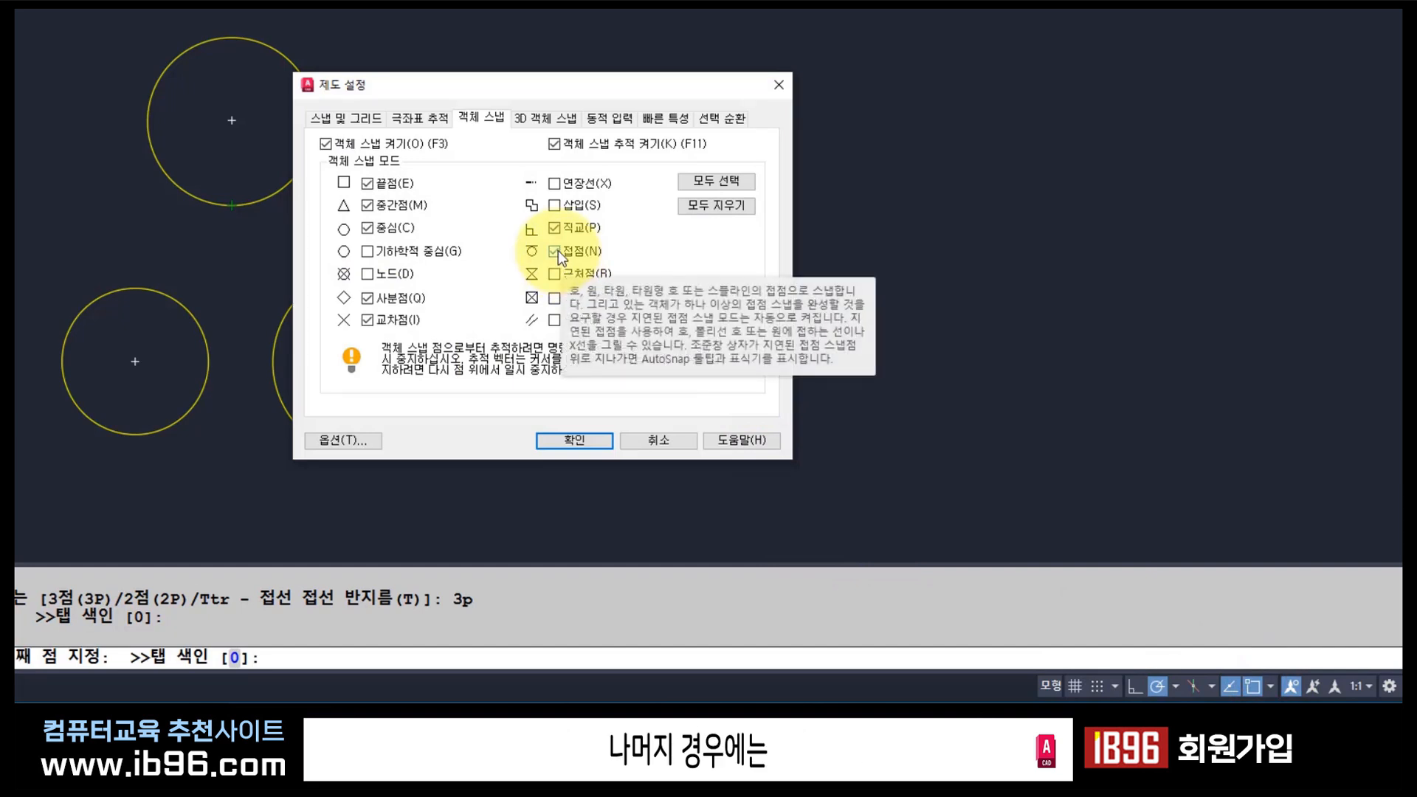
click(558, 250)
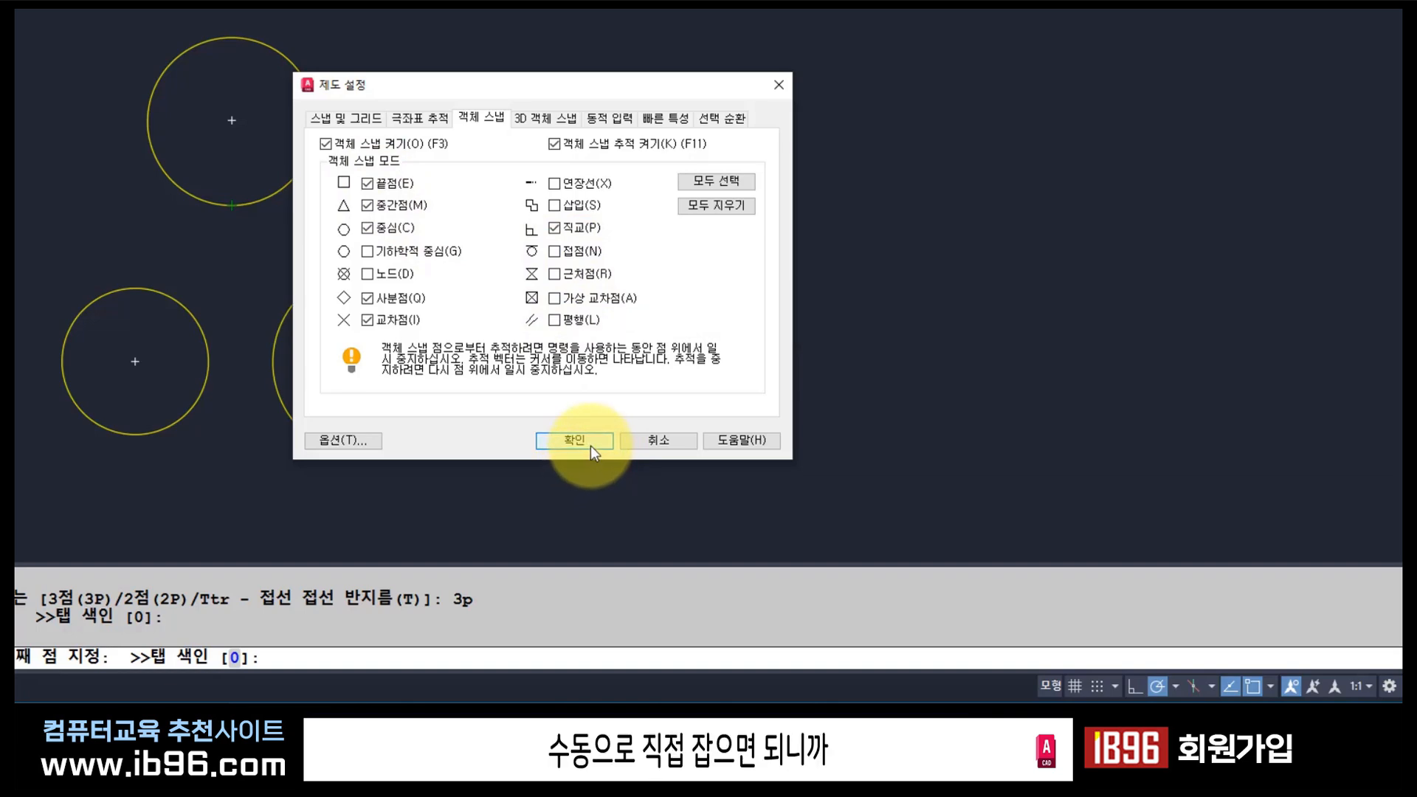
click(591, 446)
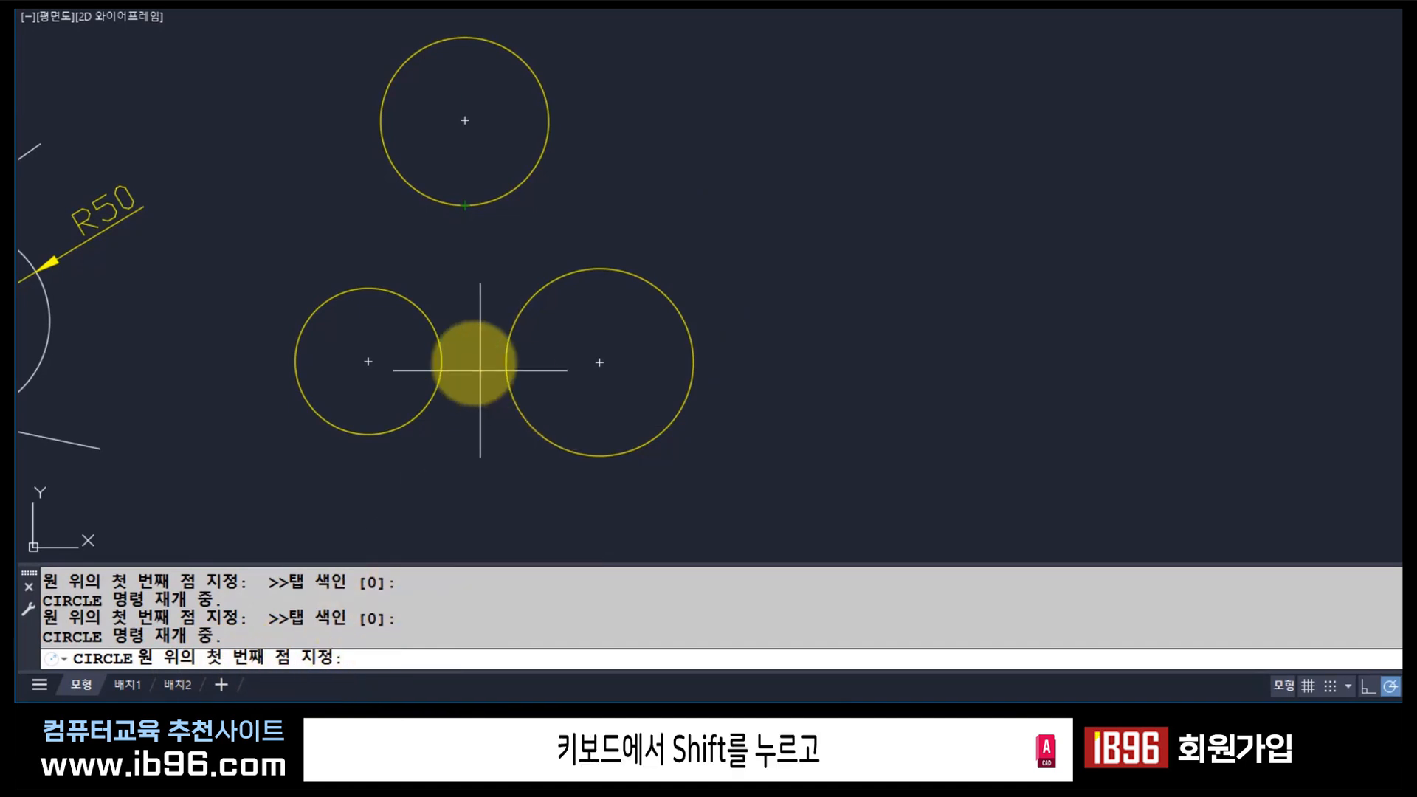
Set the circle's first point tangent to the underside of the upper yellow circle, and choose a one-time tangent snap for its second point.
key(shift)
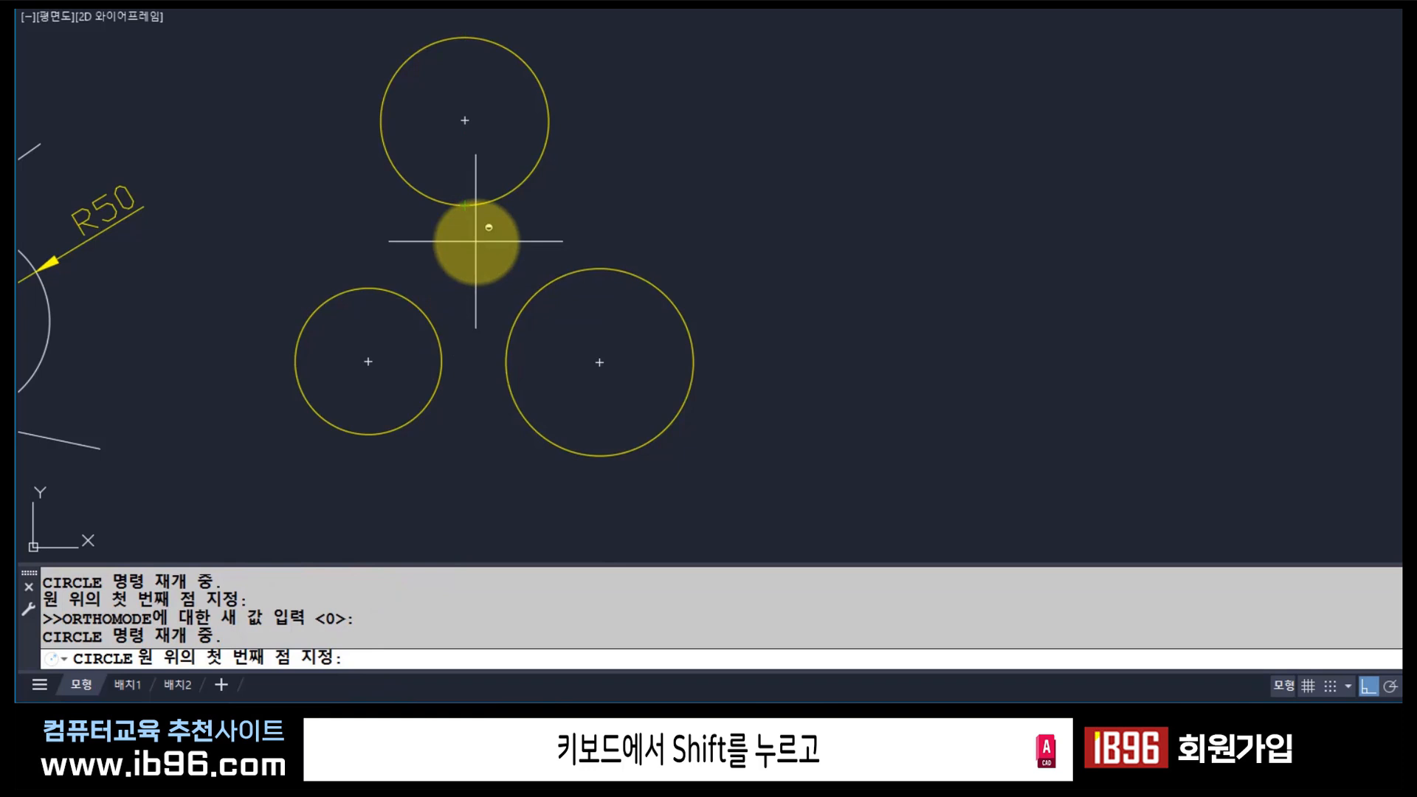
shift+right_click(475, 241)
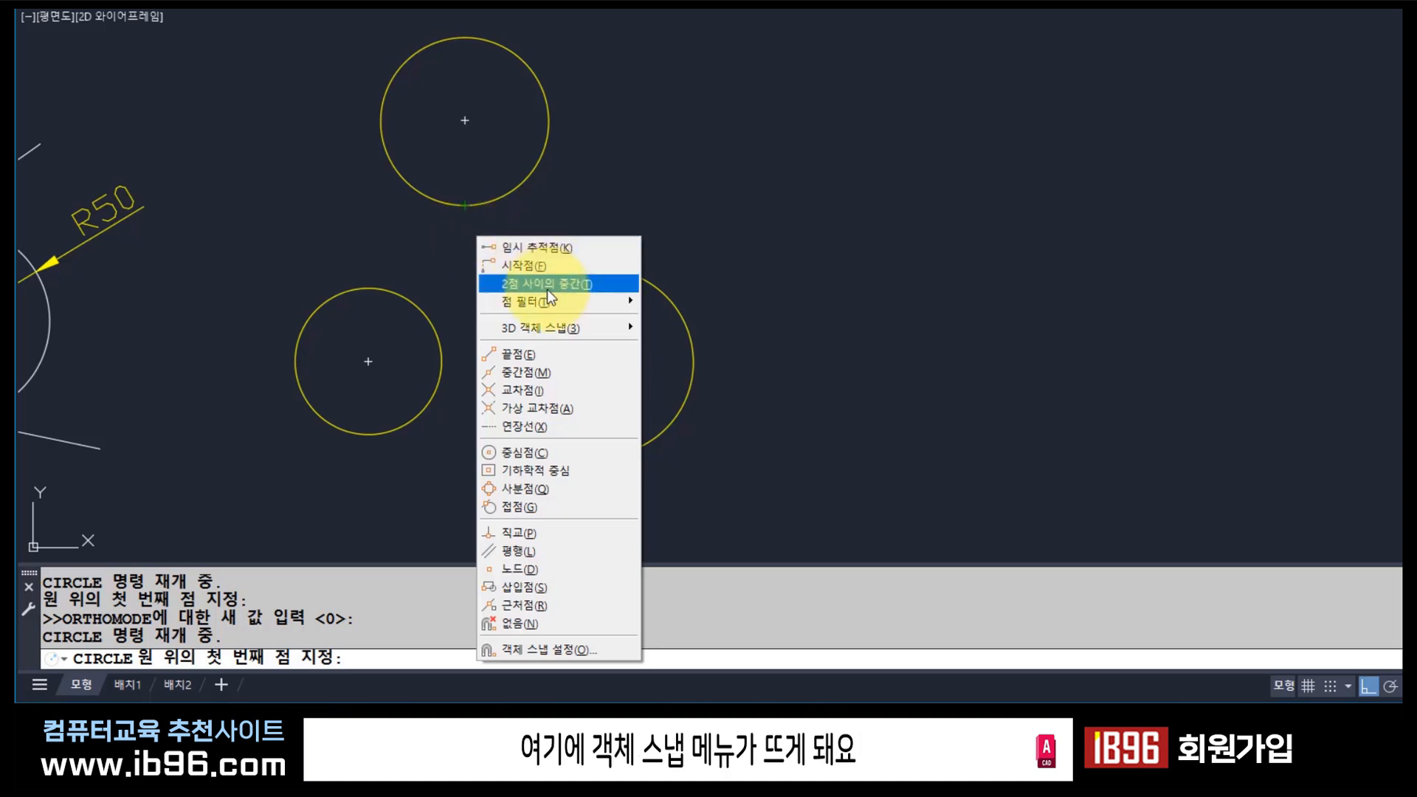
click(577, 506)
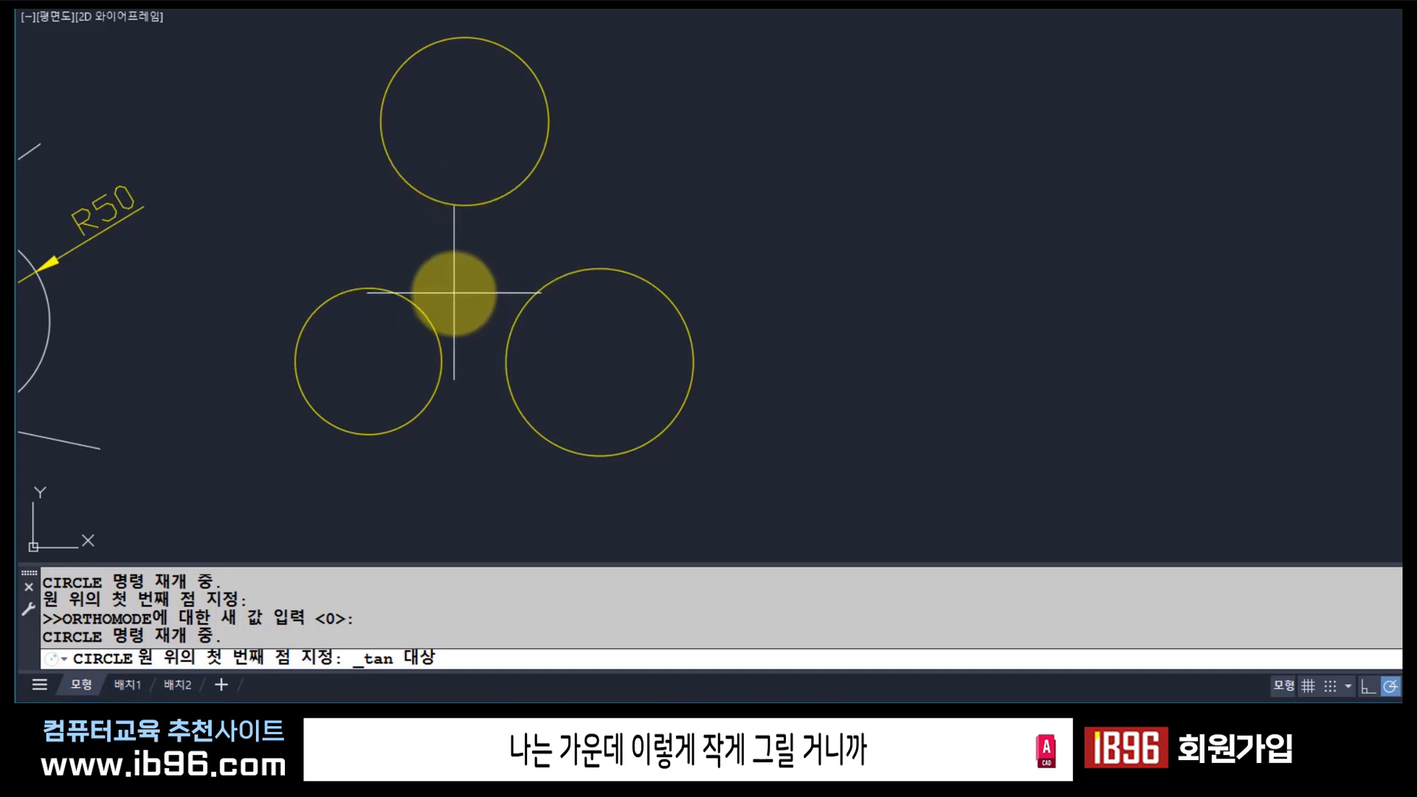
click(467, 209)
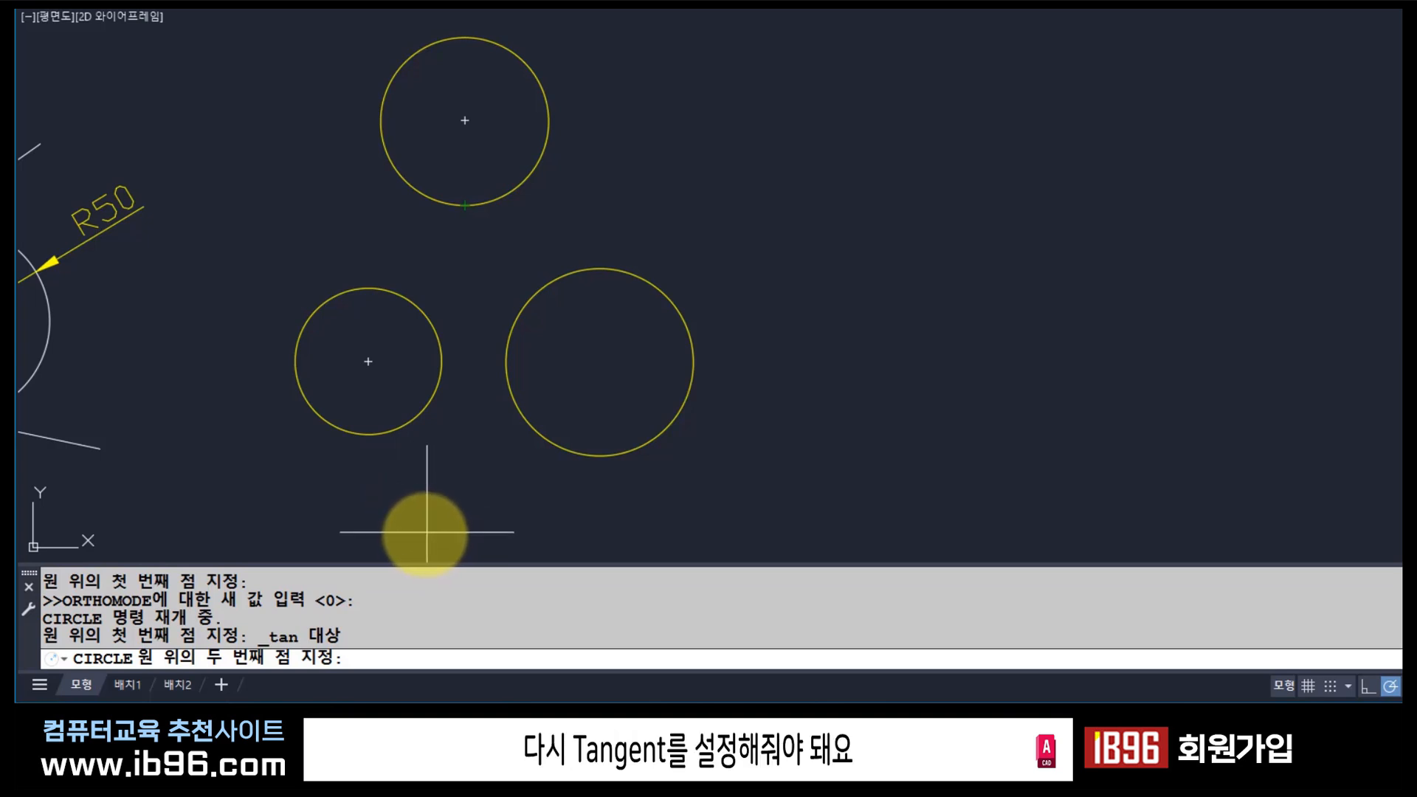
key(shift)
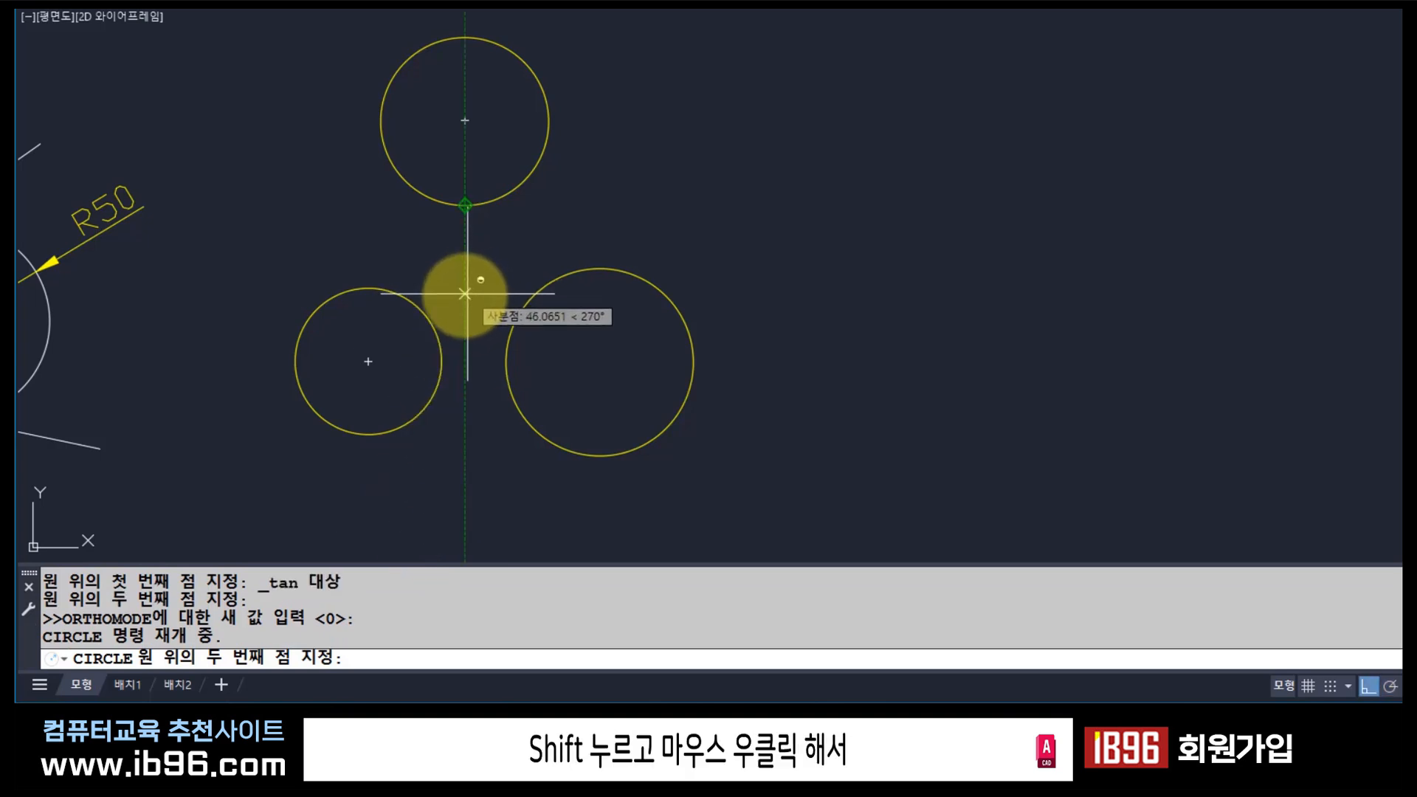
shift+right_click(422, 284)
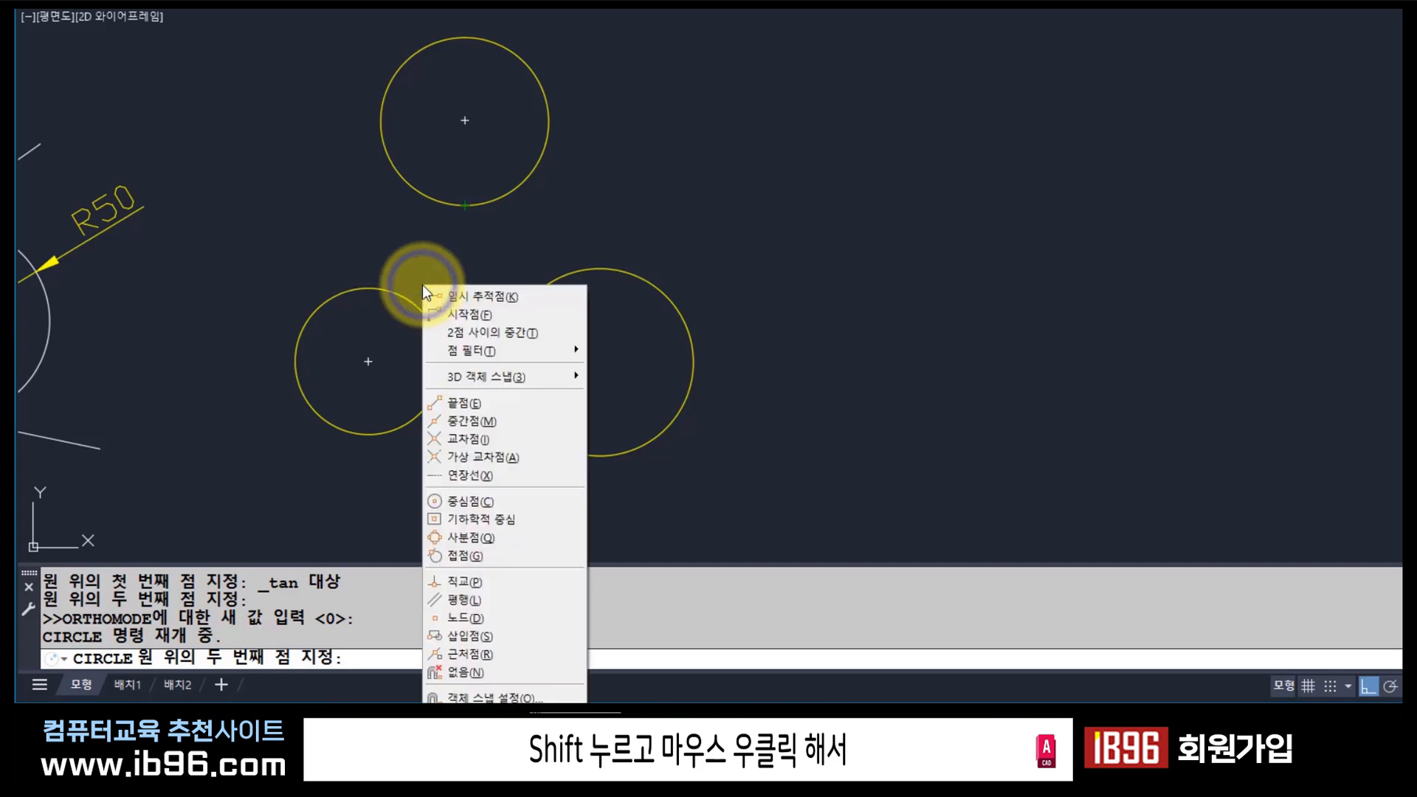
click(507, 560)
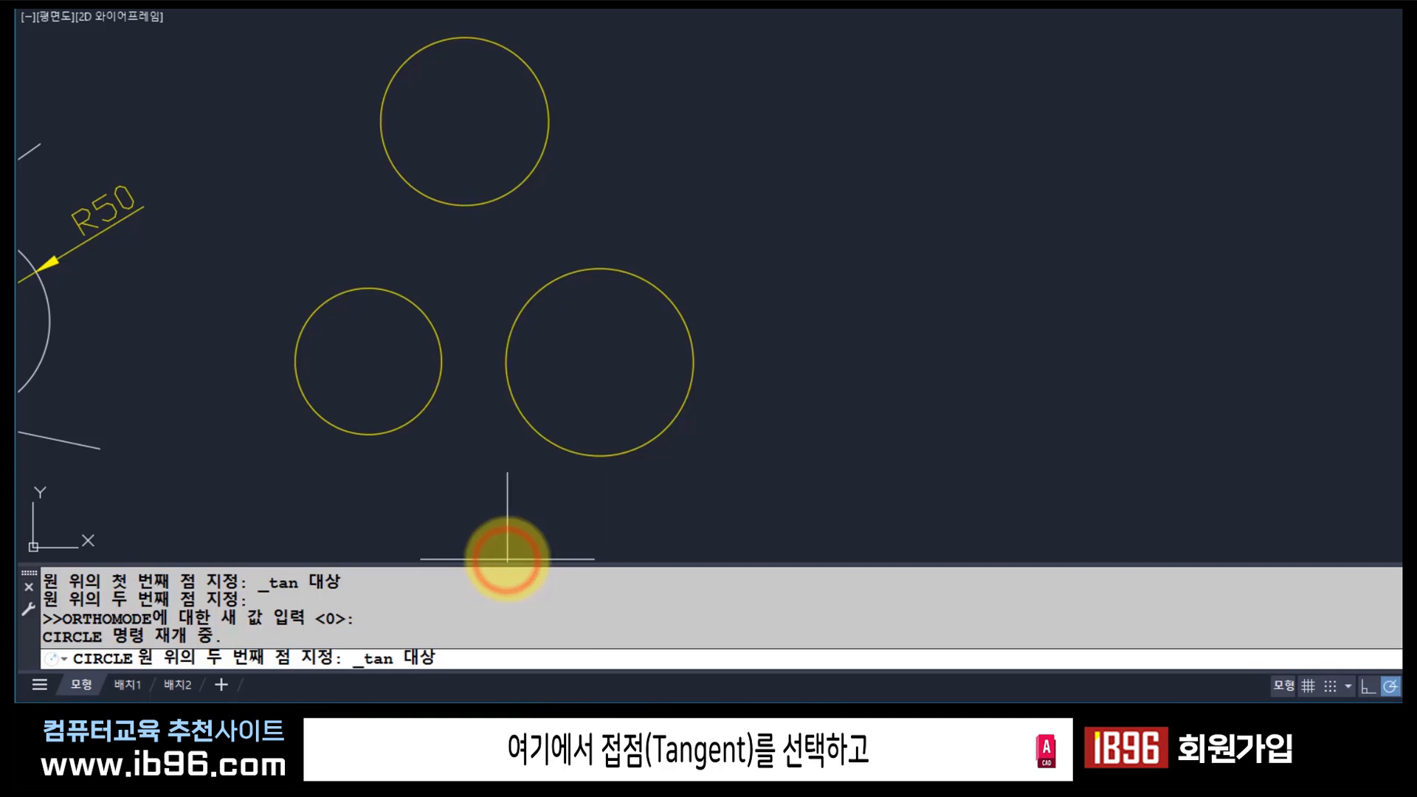
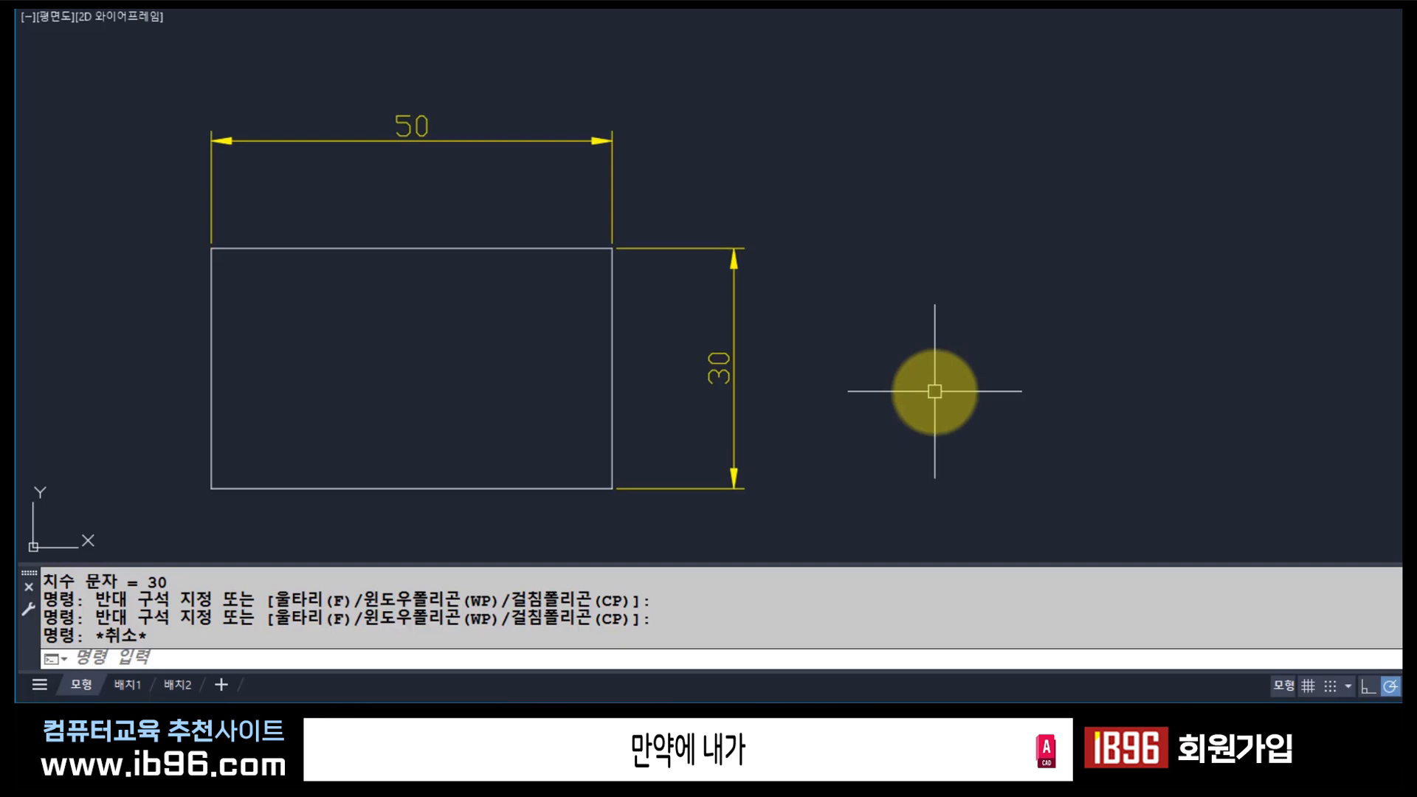
Preview temporary diagonal lines starting from the lower-left and lower-right corners of the 50 by 30 rectangle, cancelling each one.
text(l)
key(Return)
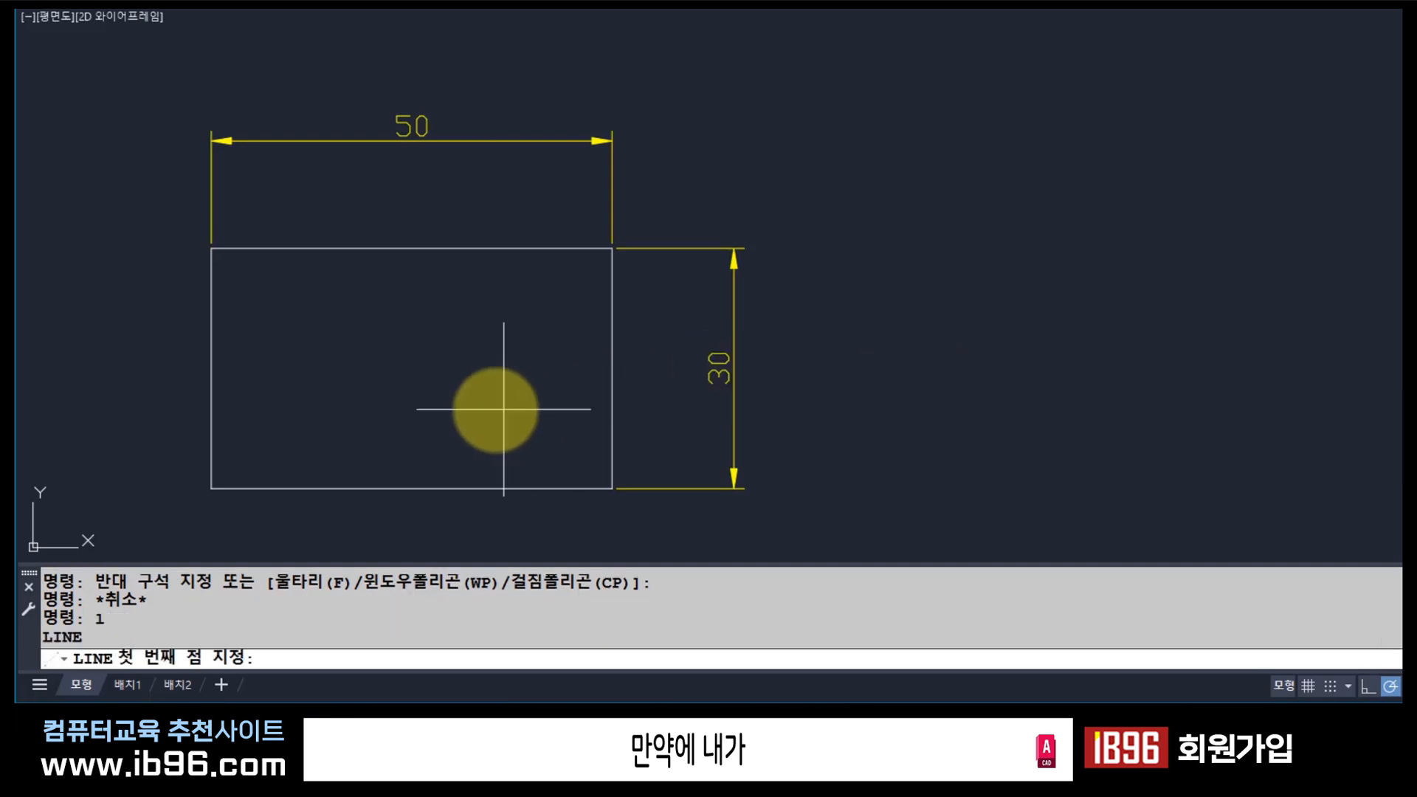
click(211, 488)
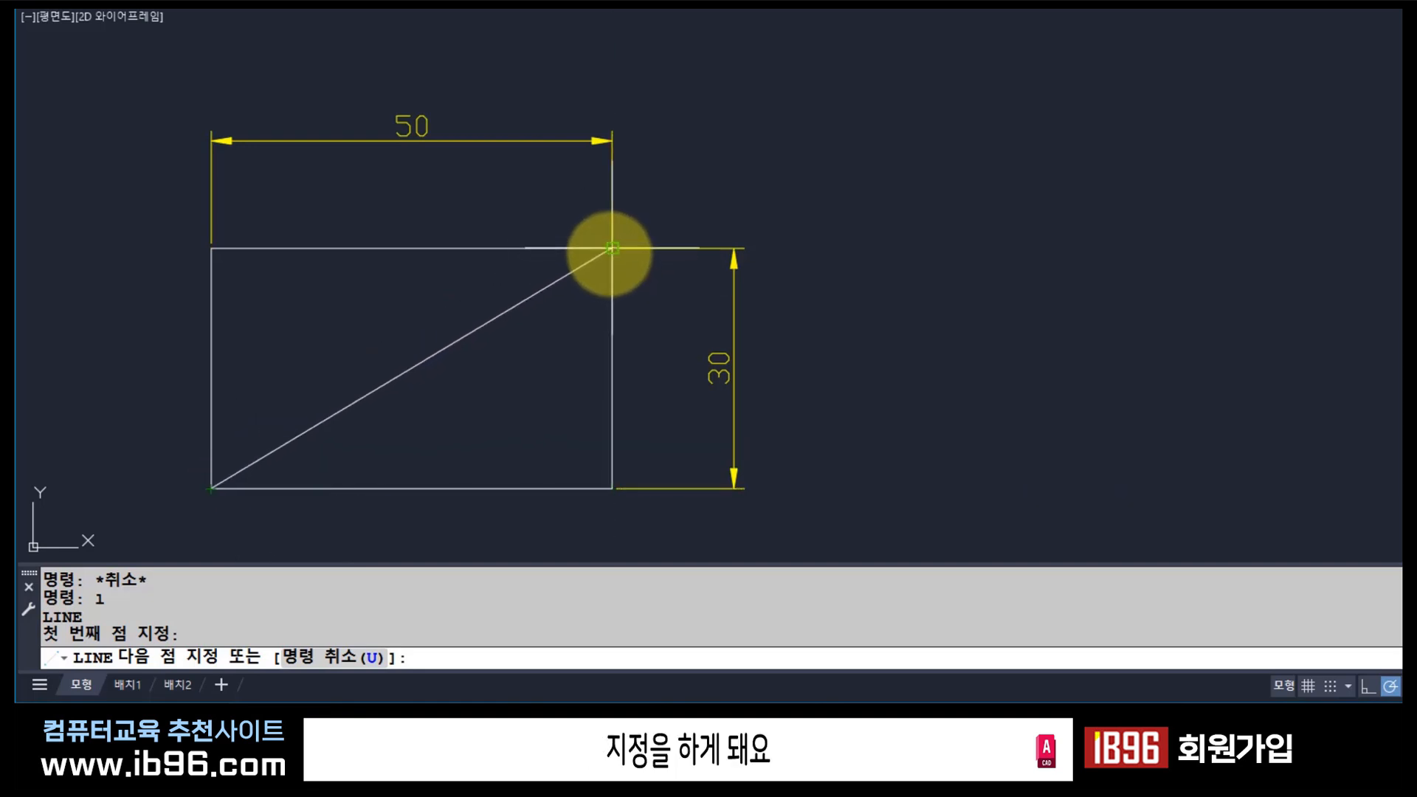
key(Escape)
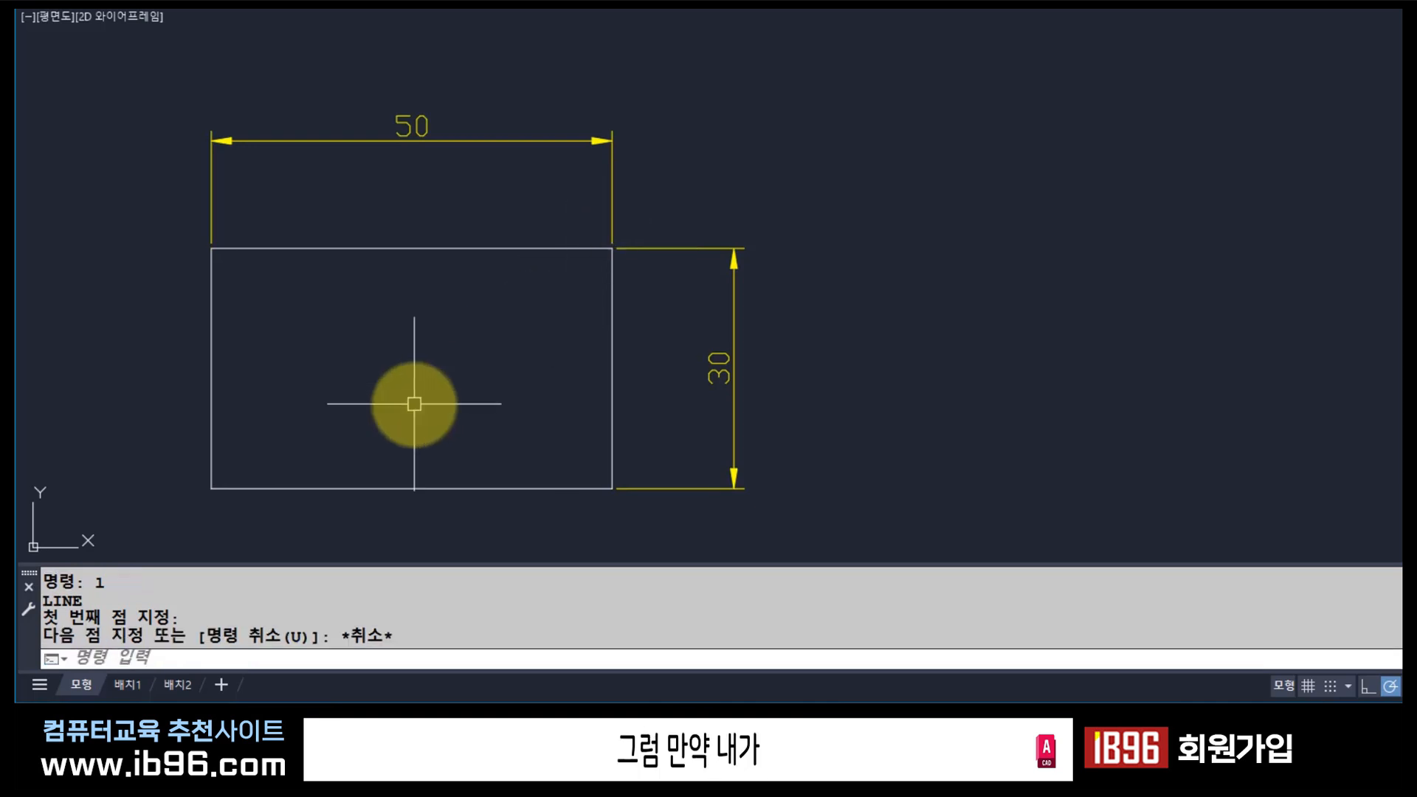
key(Return)
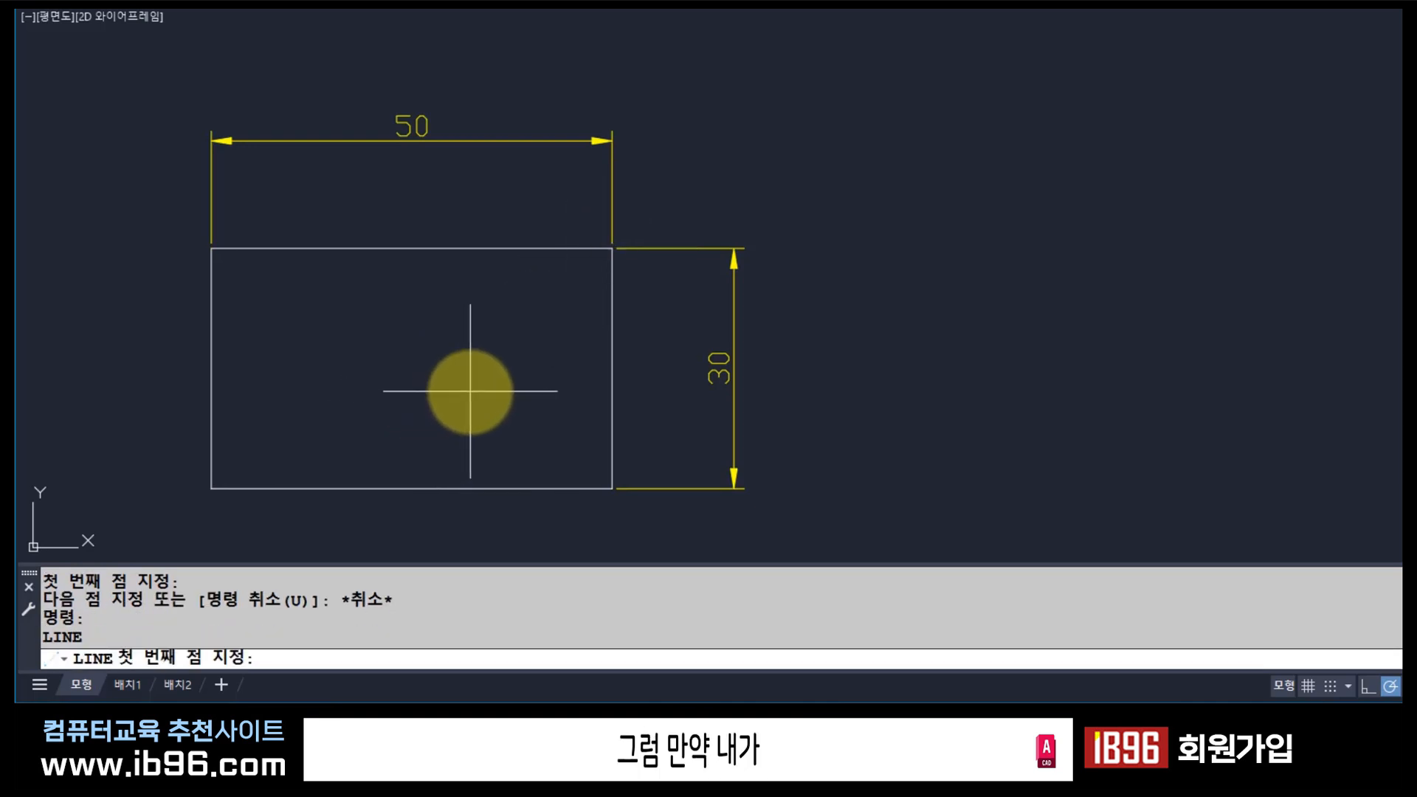
click(605, 481)
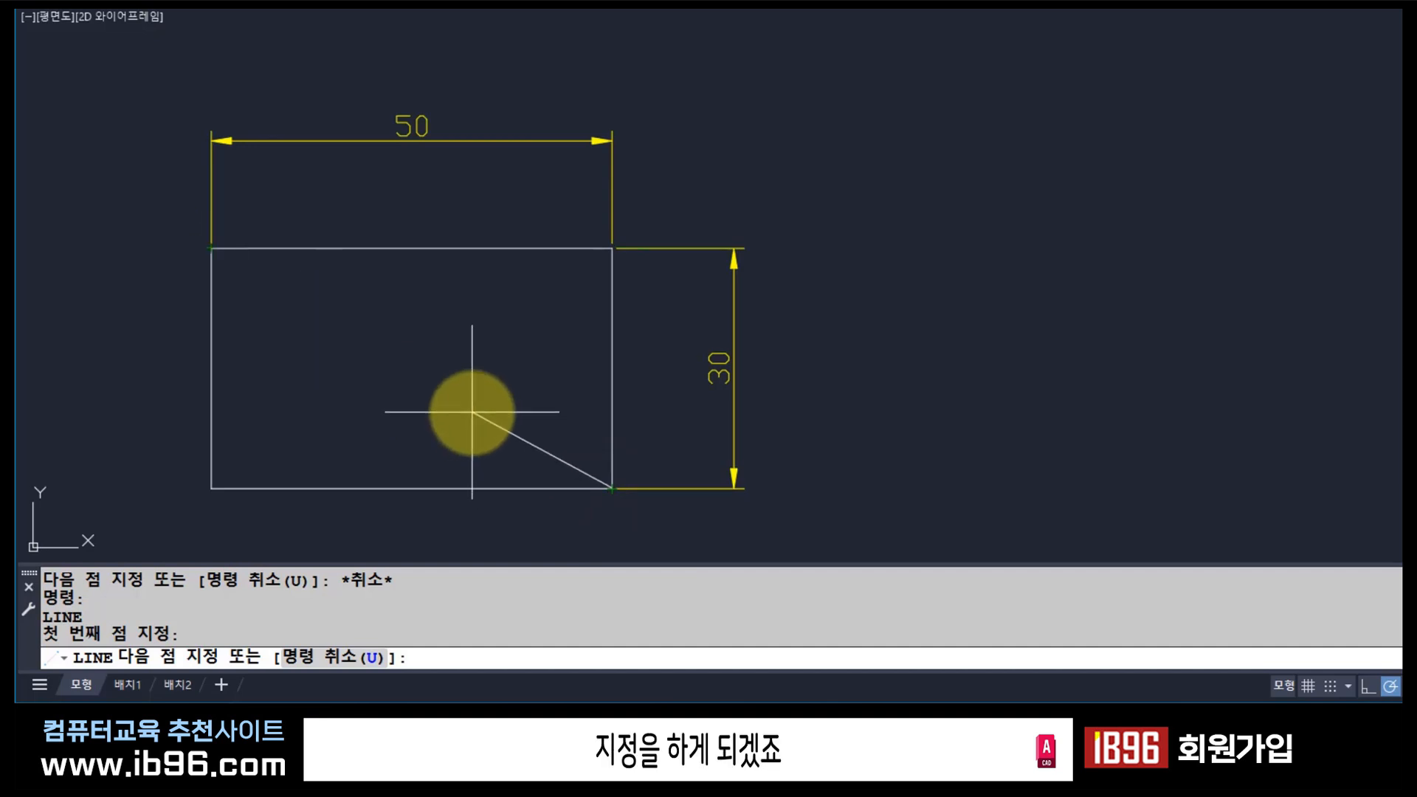
key(Escape)
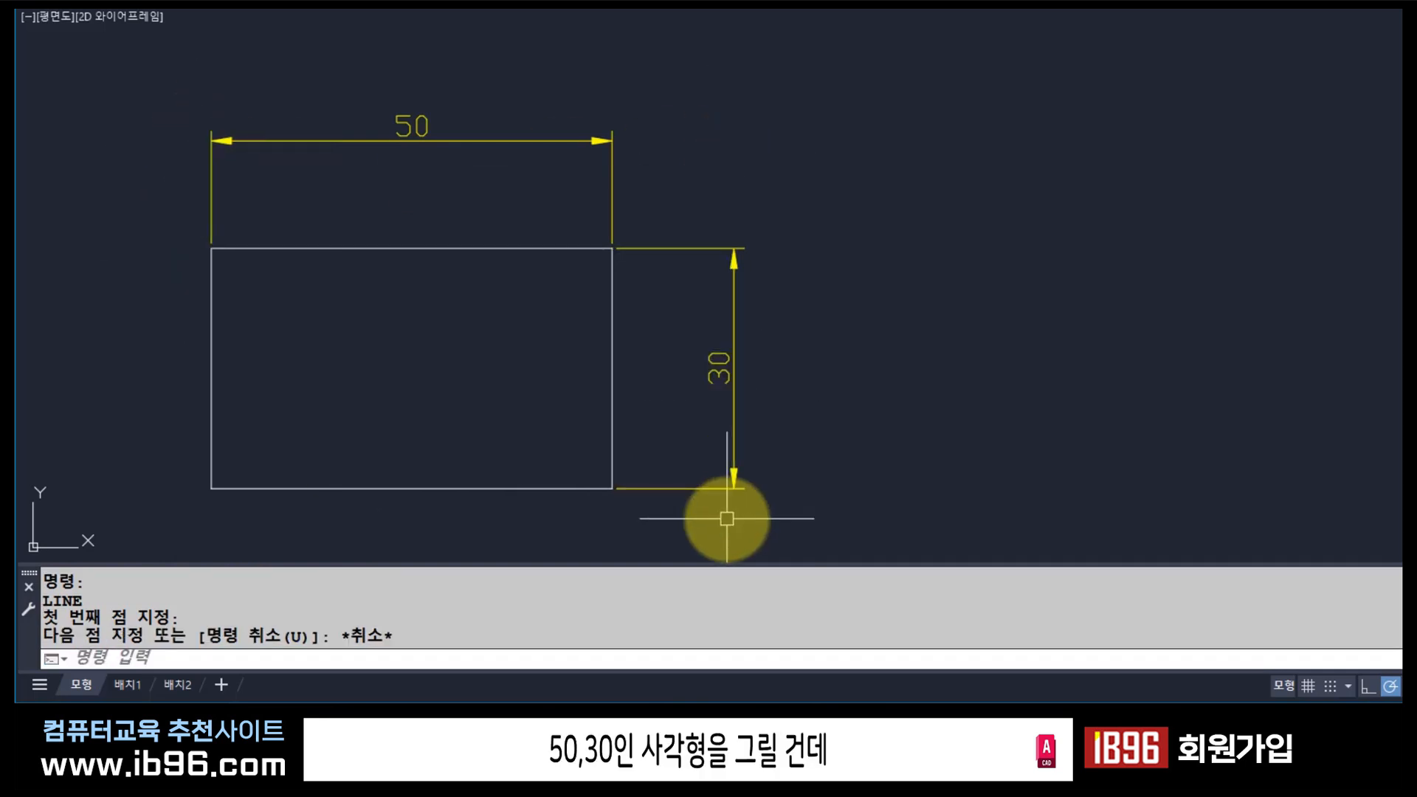
text(L)
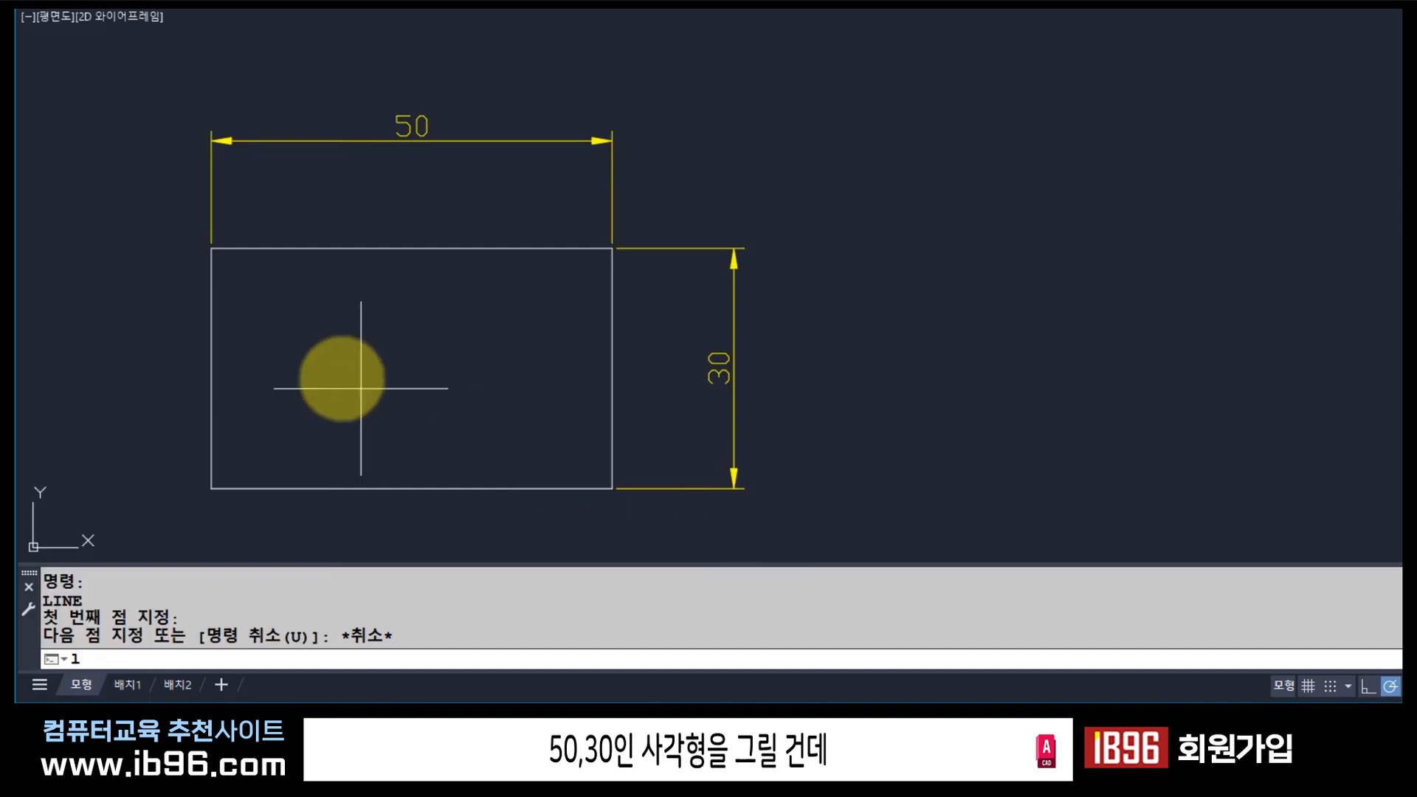
key(Return)
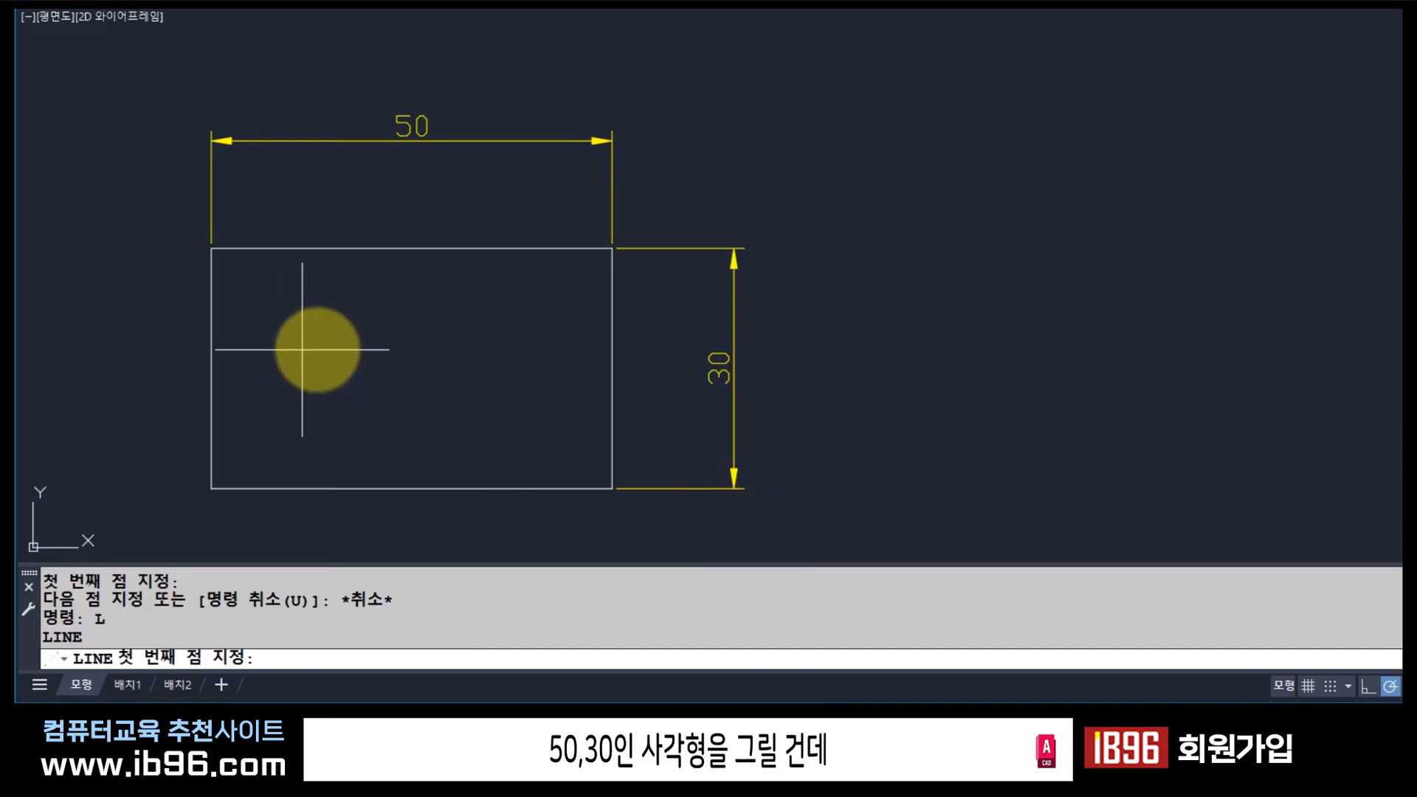
click(219, 483)
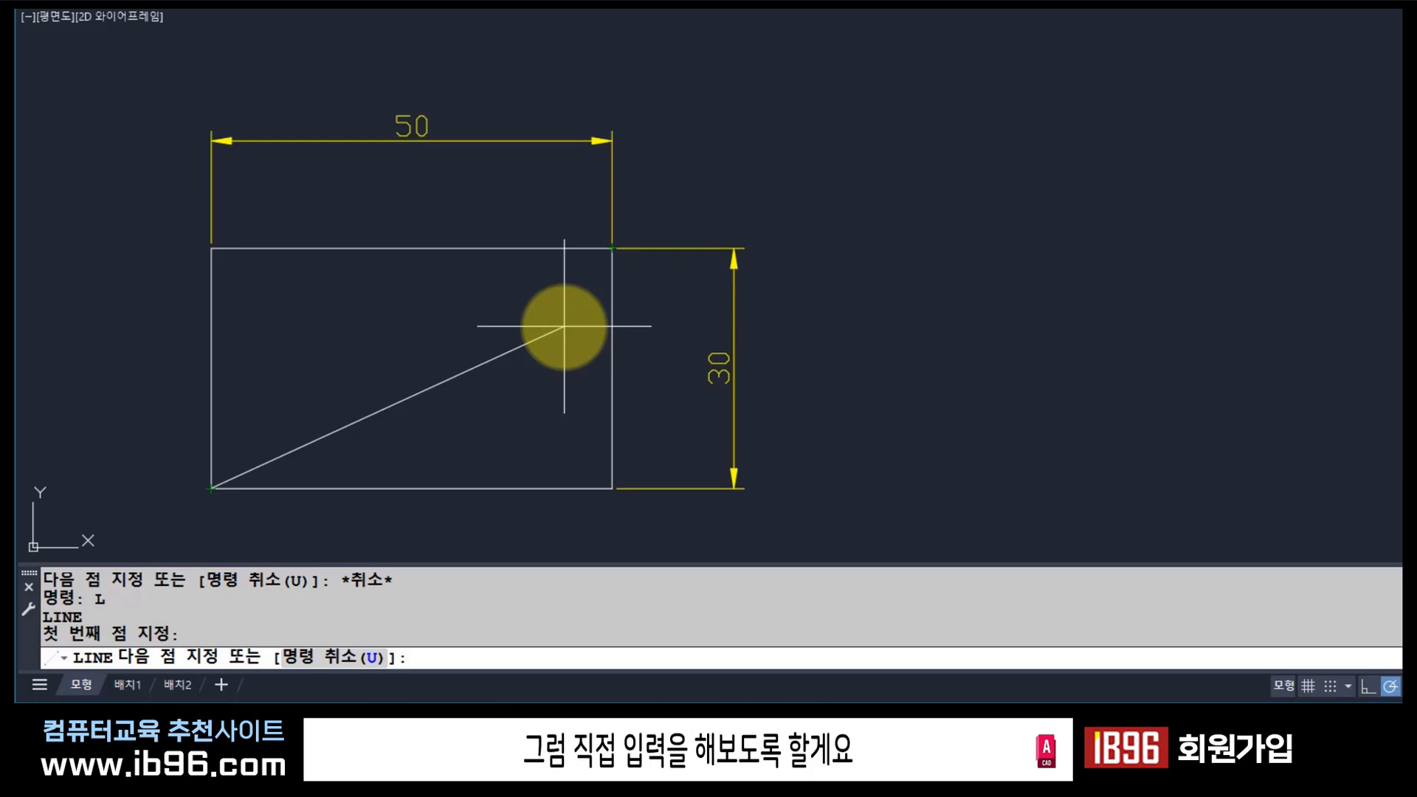
key(Escape)
key(Escape)
key(Escape)
Start the Rectangle command with the alias REC in an empty area and highlight the alias and full command name in the command history.
mouse_move(605, 354)
middle_down()
mouse_move(433, 367)
mouse_move(203, 348)
middle_up()
scroll(494, 367, down, 2)
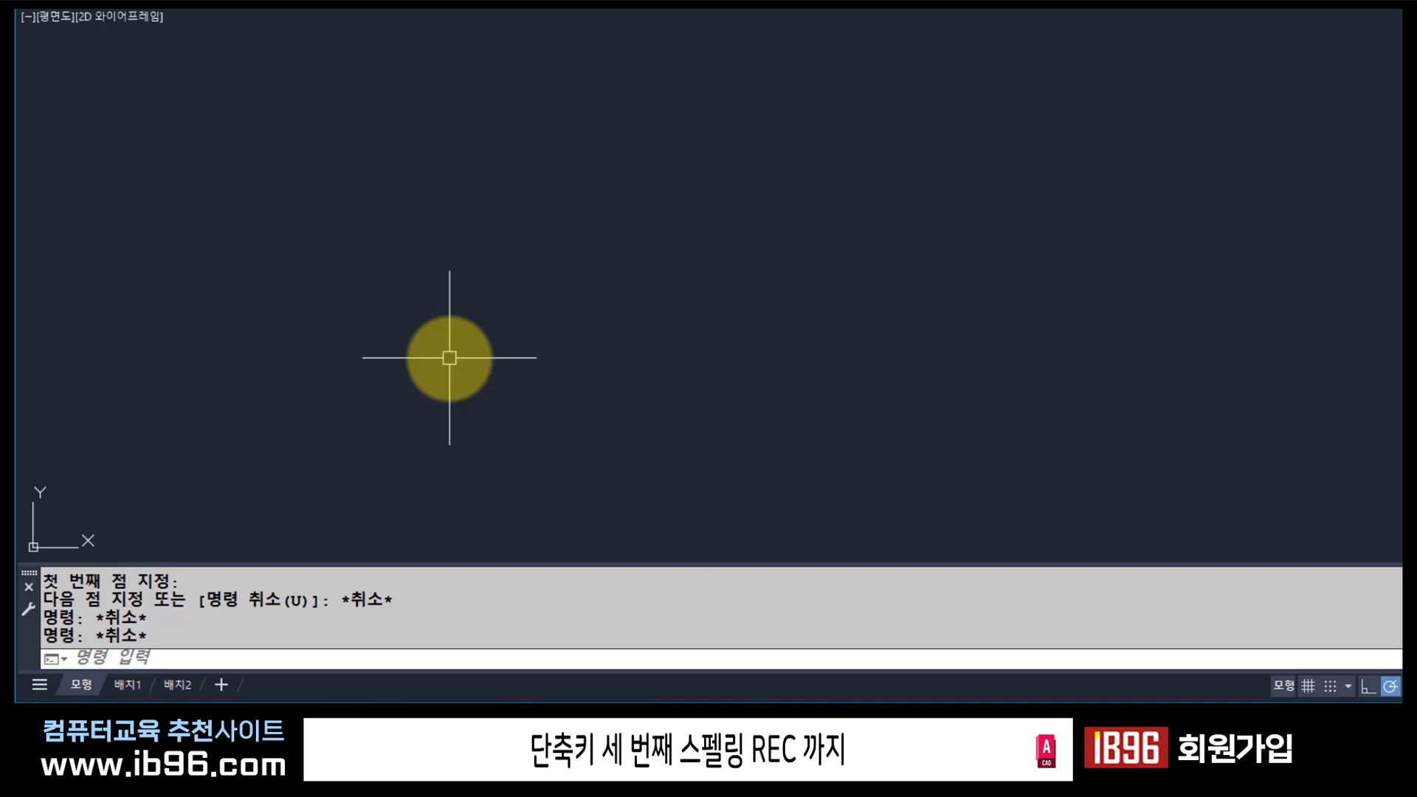
text(REC)
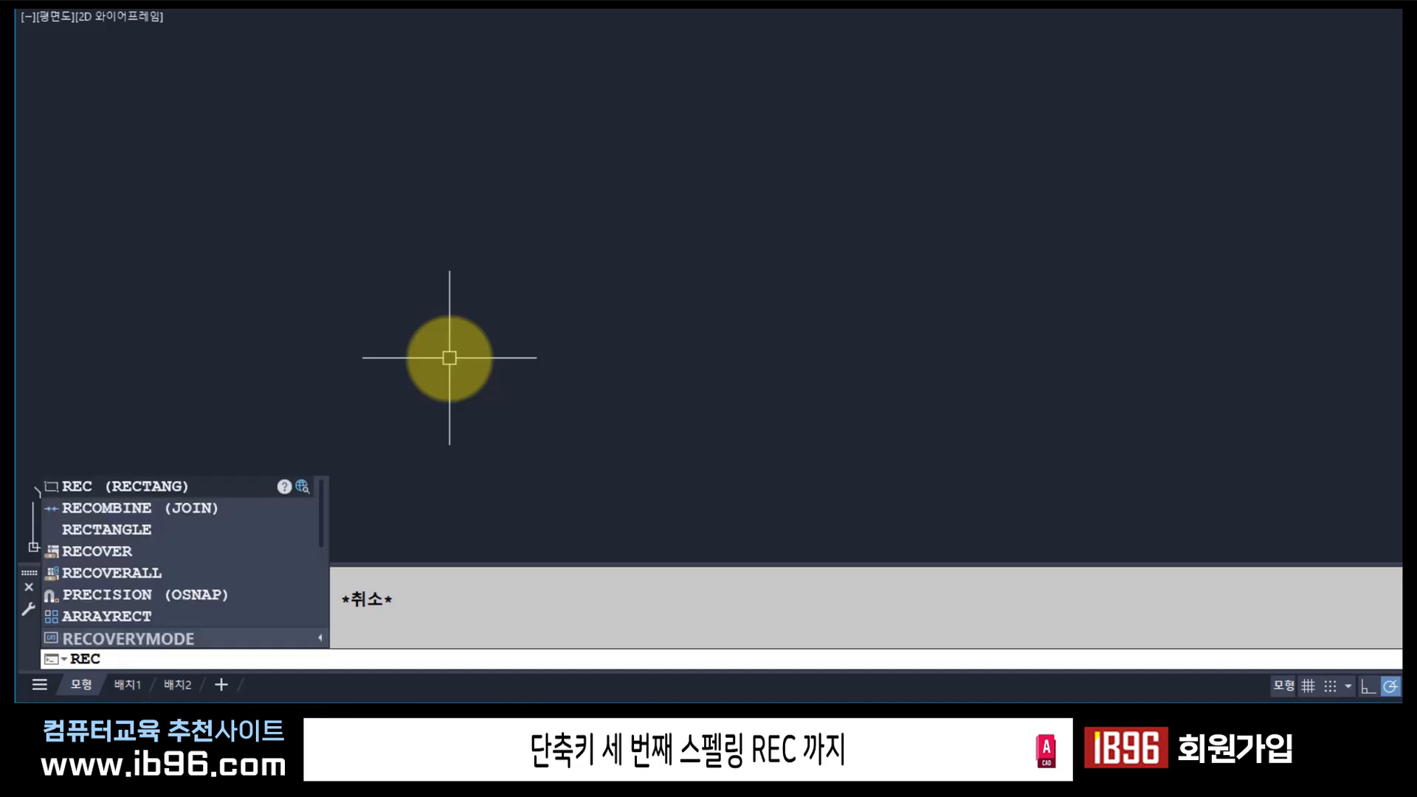
key(Return)
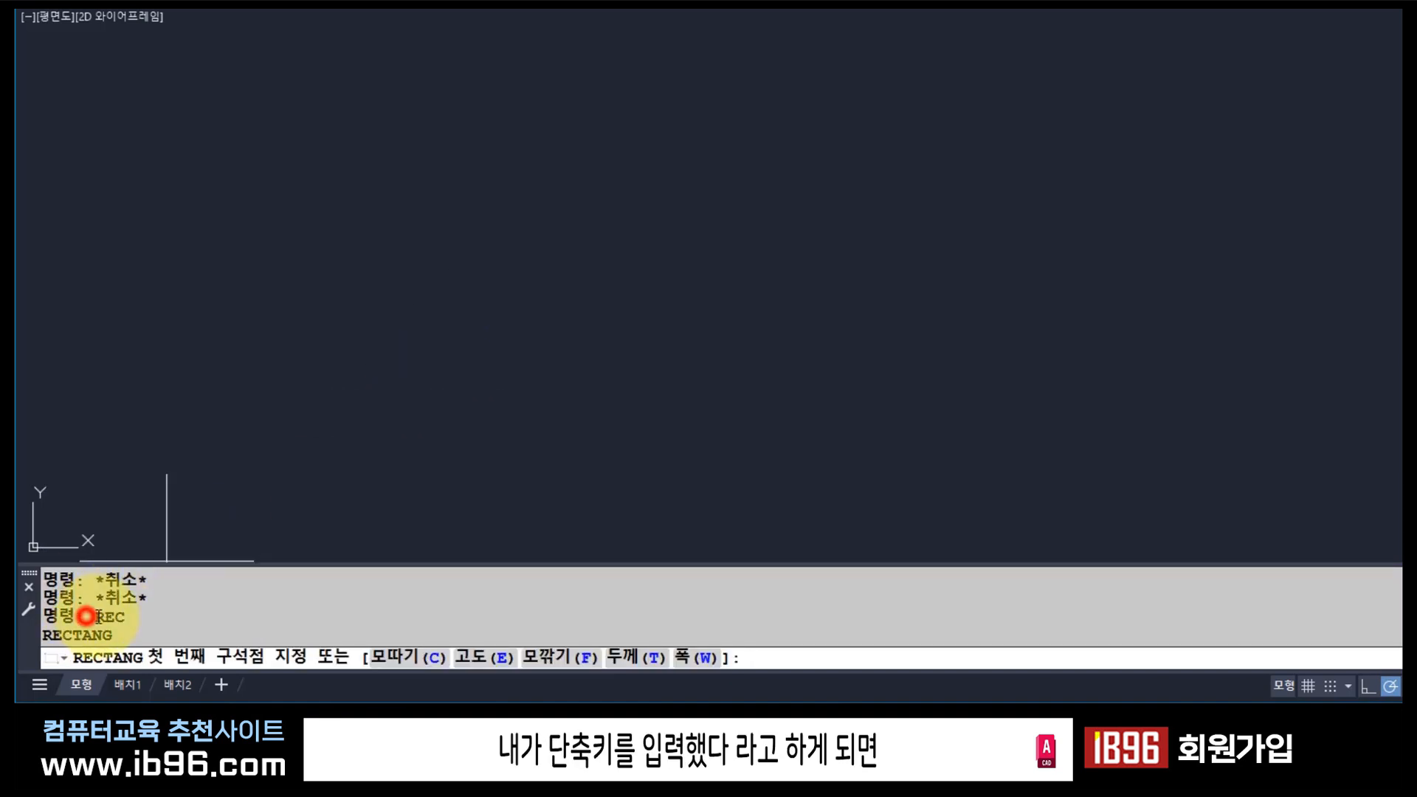
drag(89, 617, 138, 618)
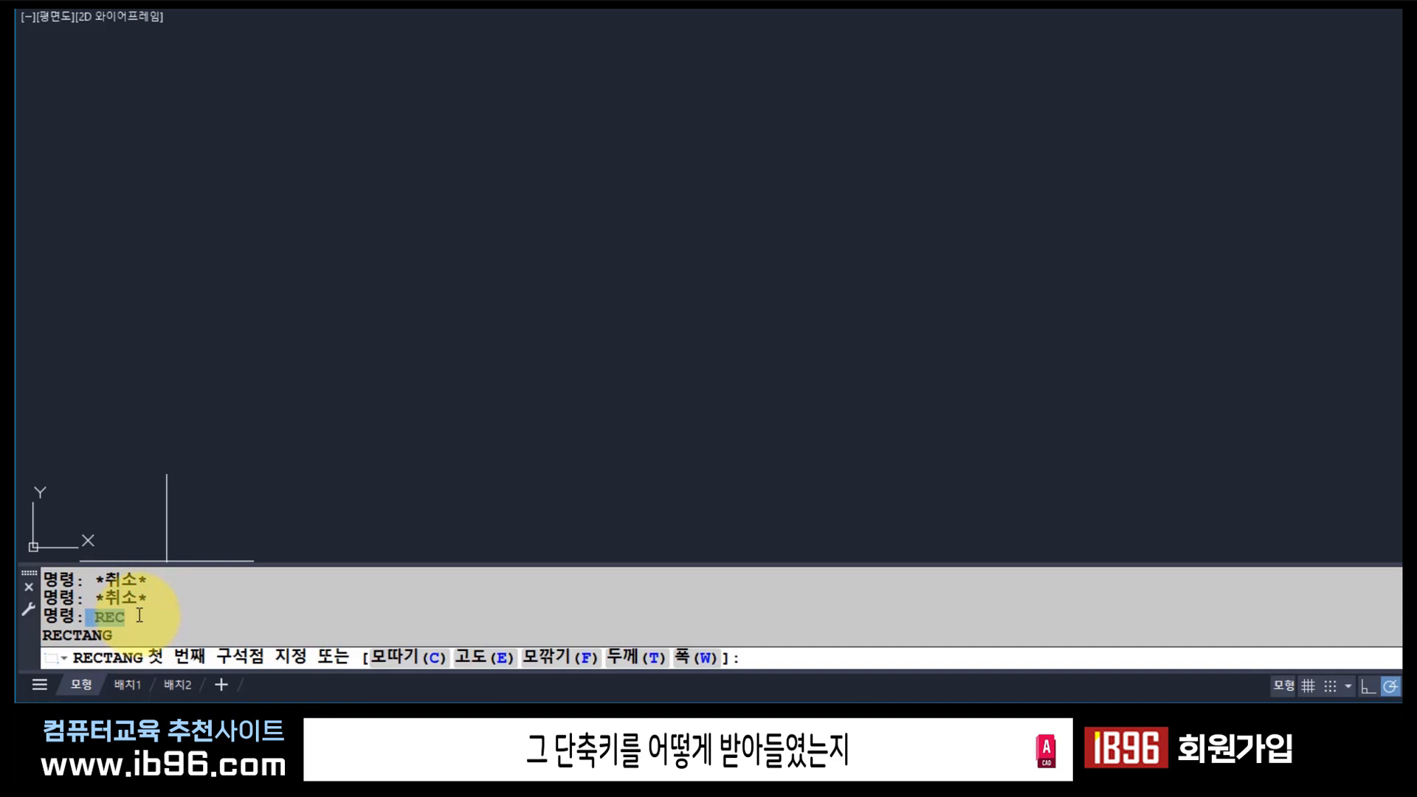
drag(133, 633, 42, 634)
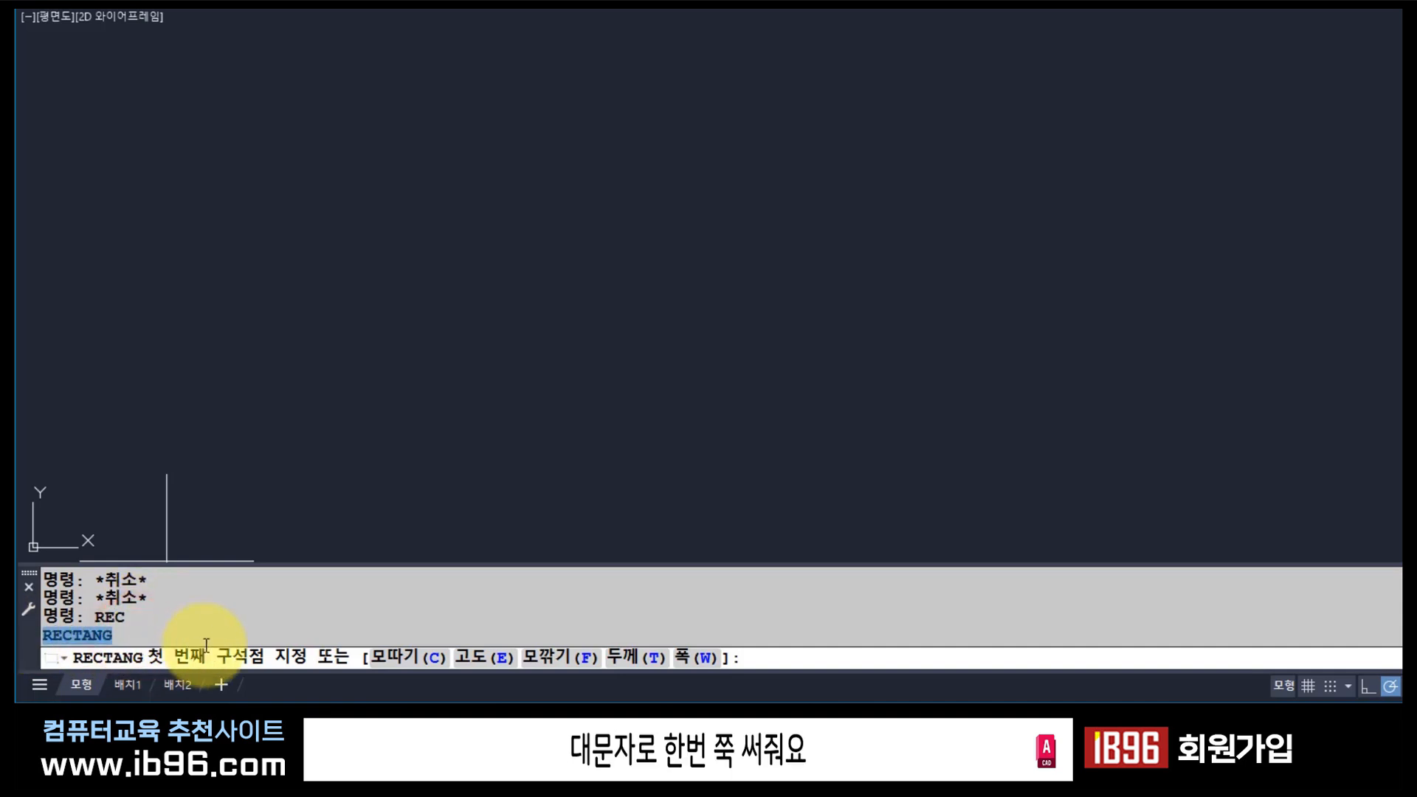
click(129, 631)
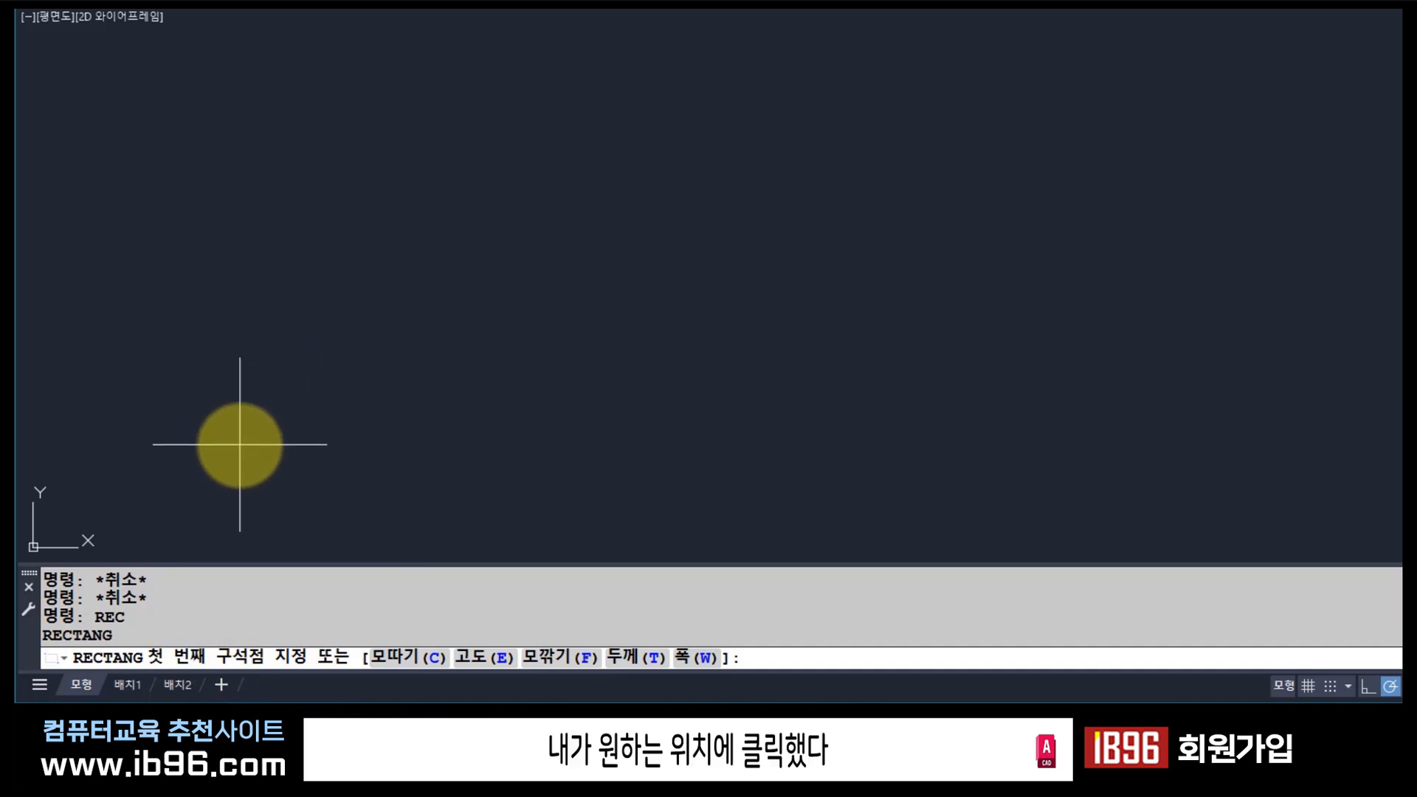
click(240, 444)
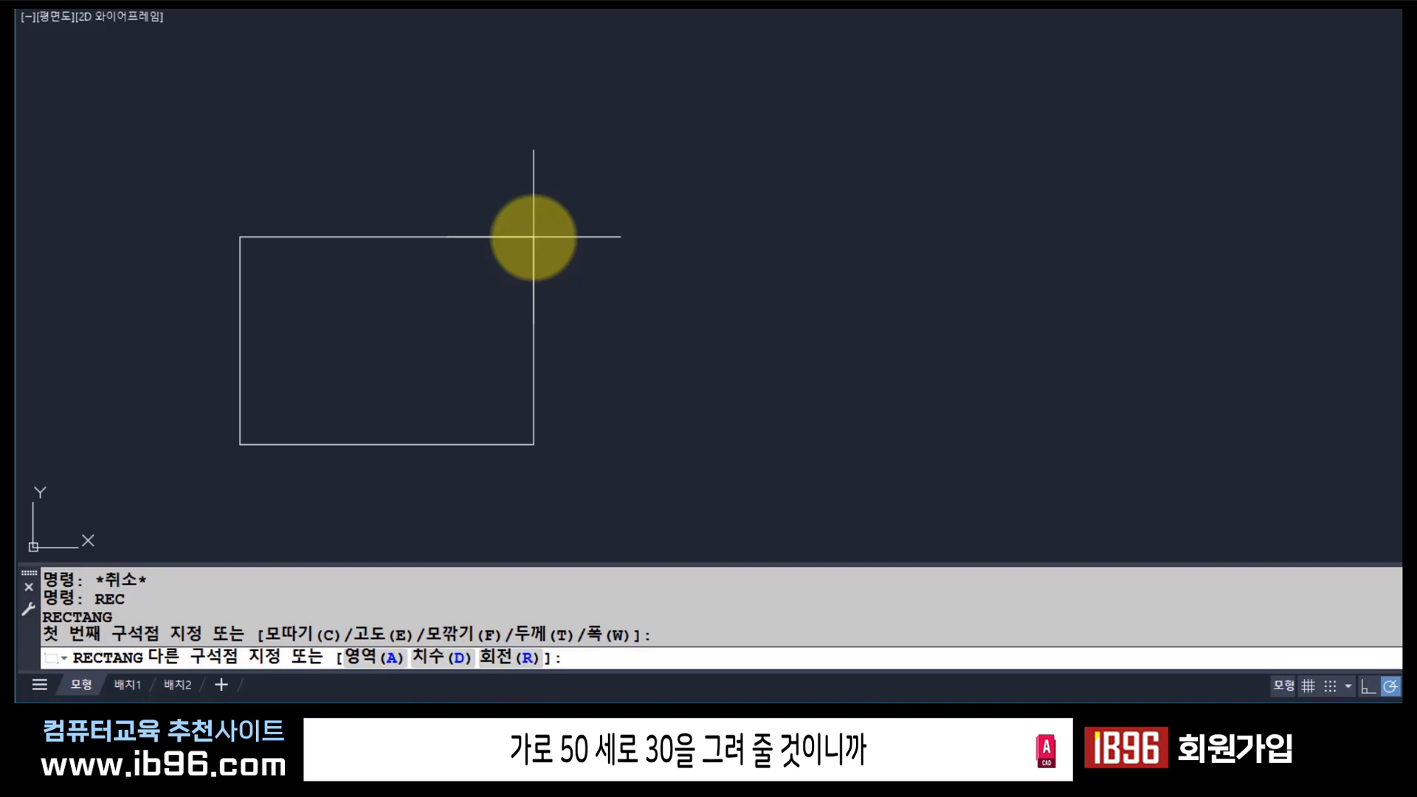
text(@)
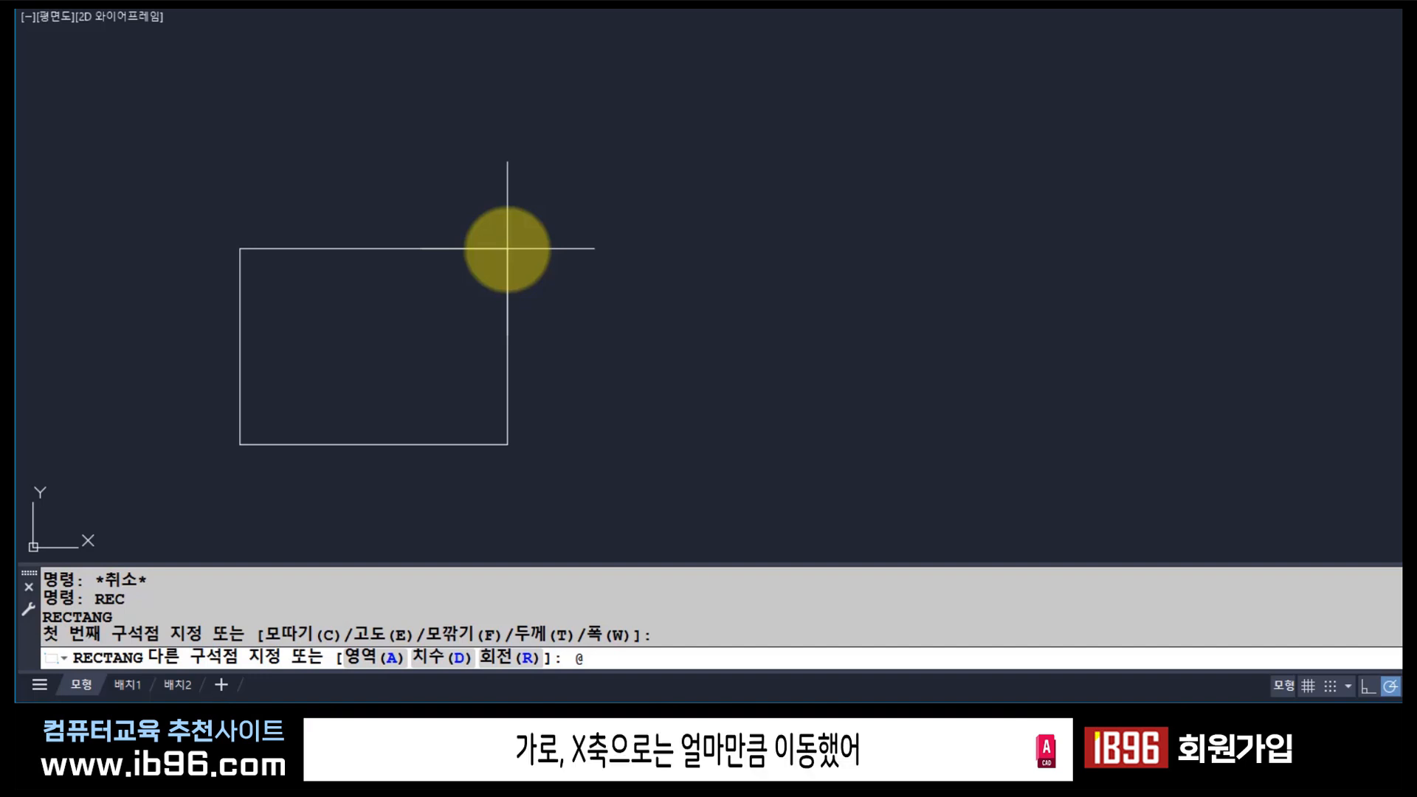
text(50)
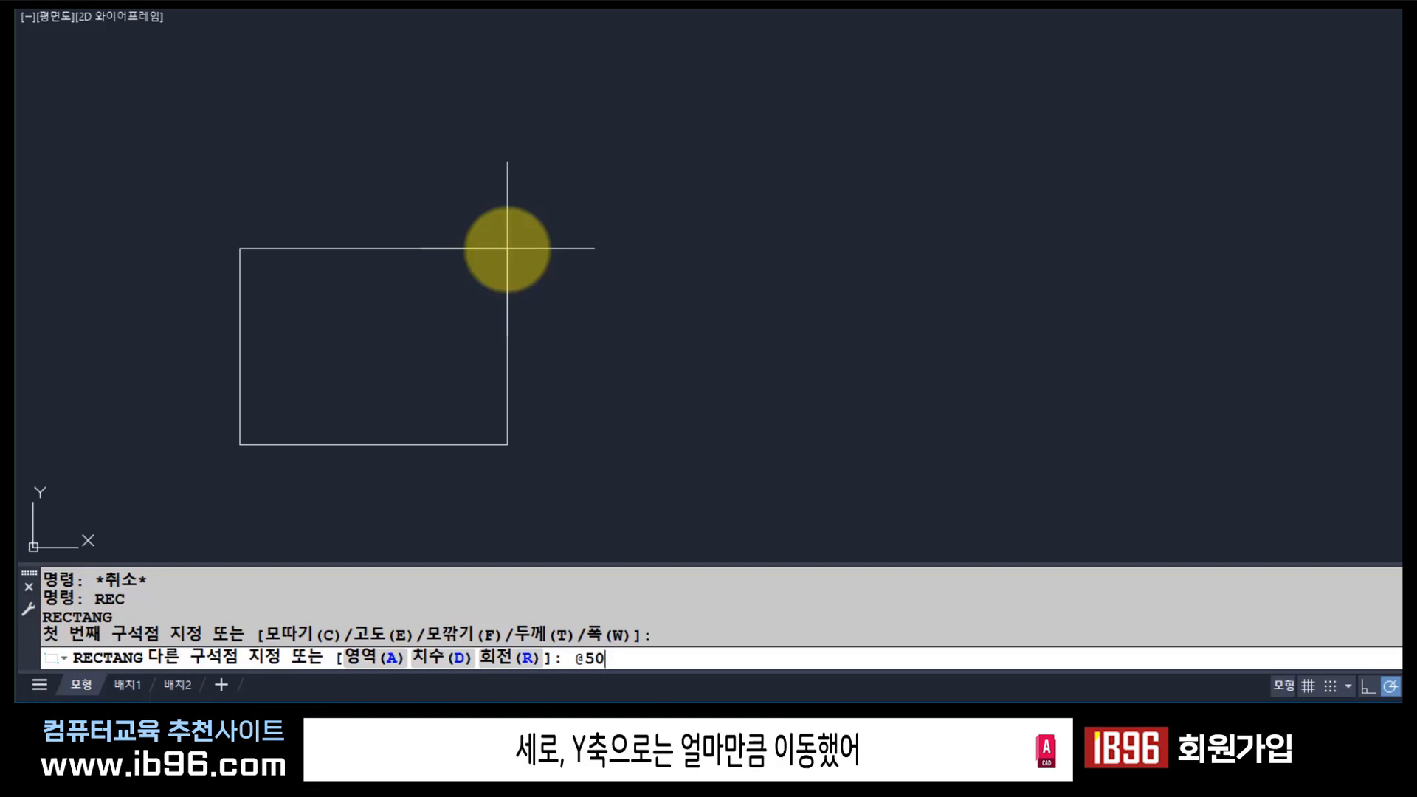
text(,)
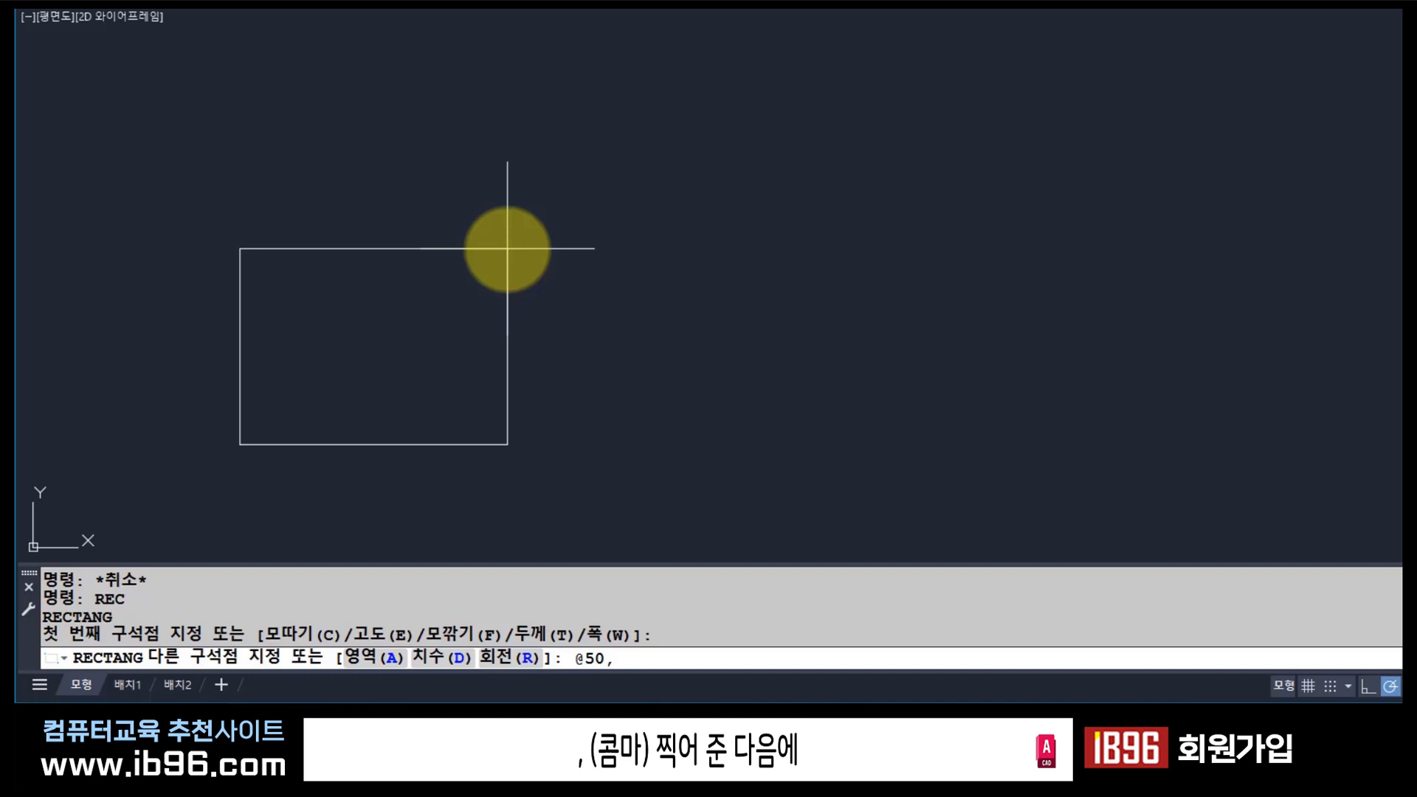
text(30)
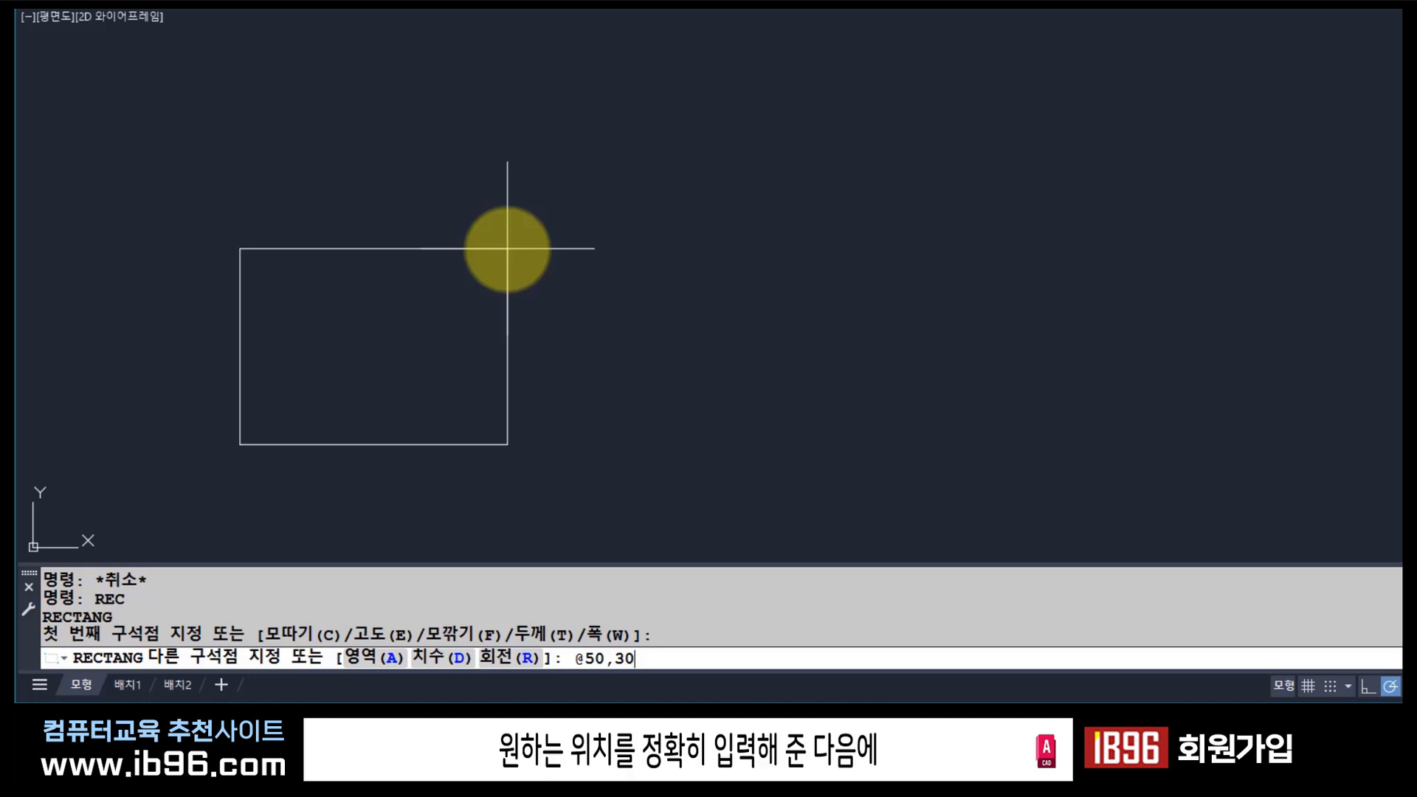
key(Return)
scroll(487, 214, down, 2)
middle_drag(464, 229, 387, 254)
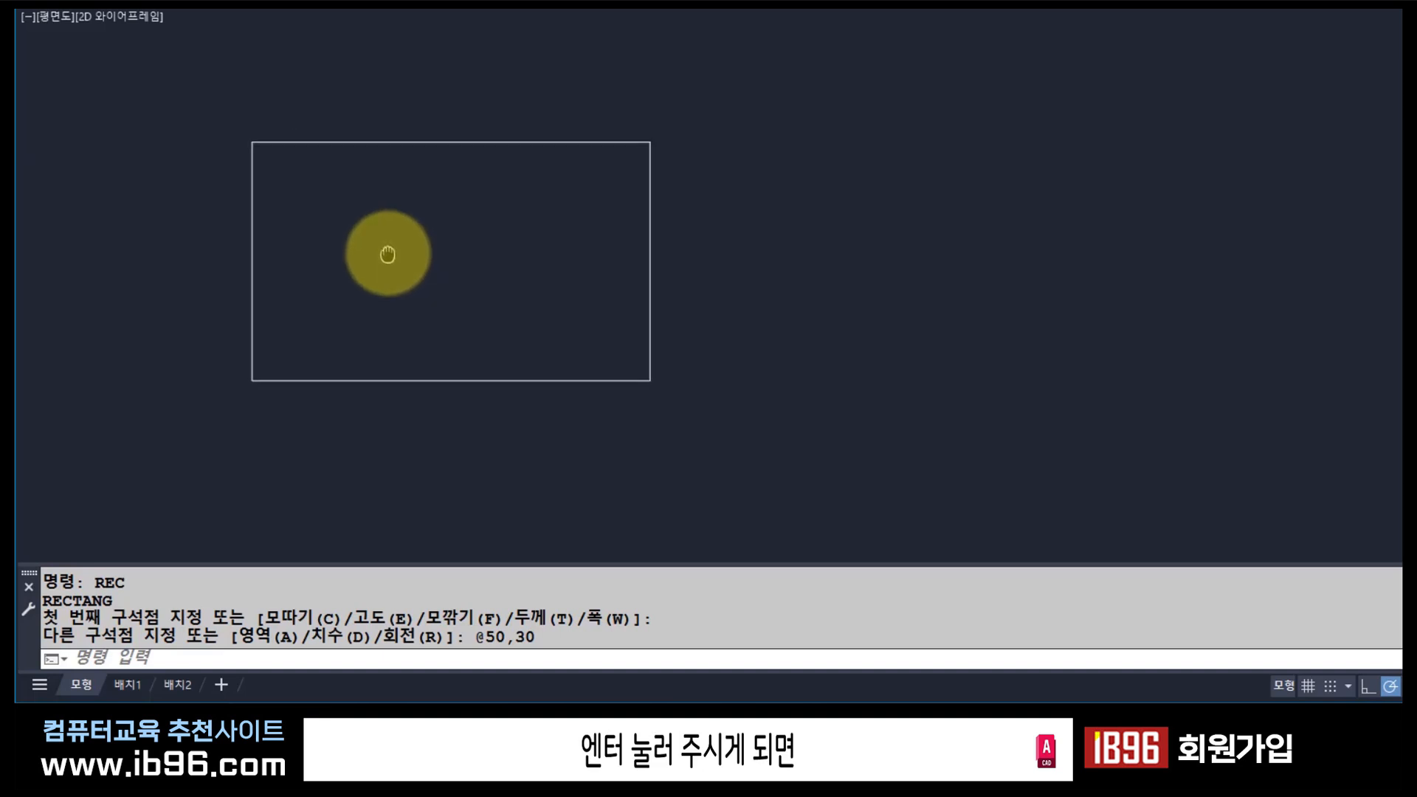
Add a linear dimension for the rectangle's width, placed above its top edge.
text(dli)
key(Return)
middle_drag(250, 158, 199, 228)
click(202, 214)
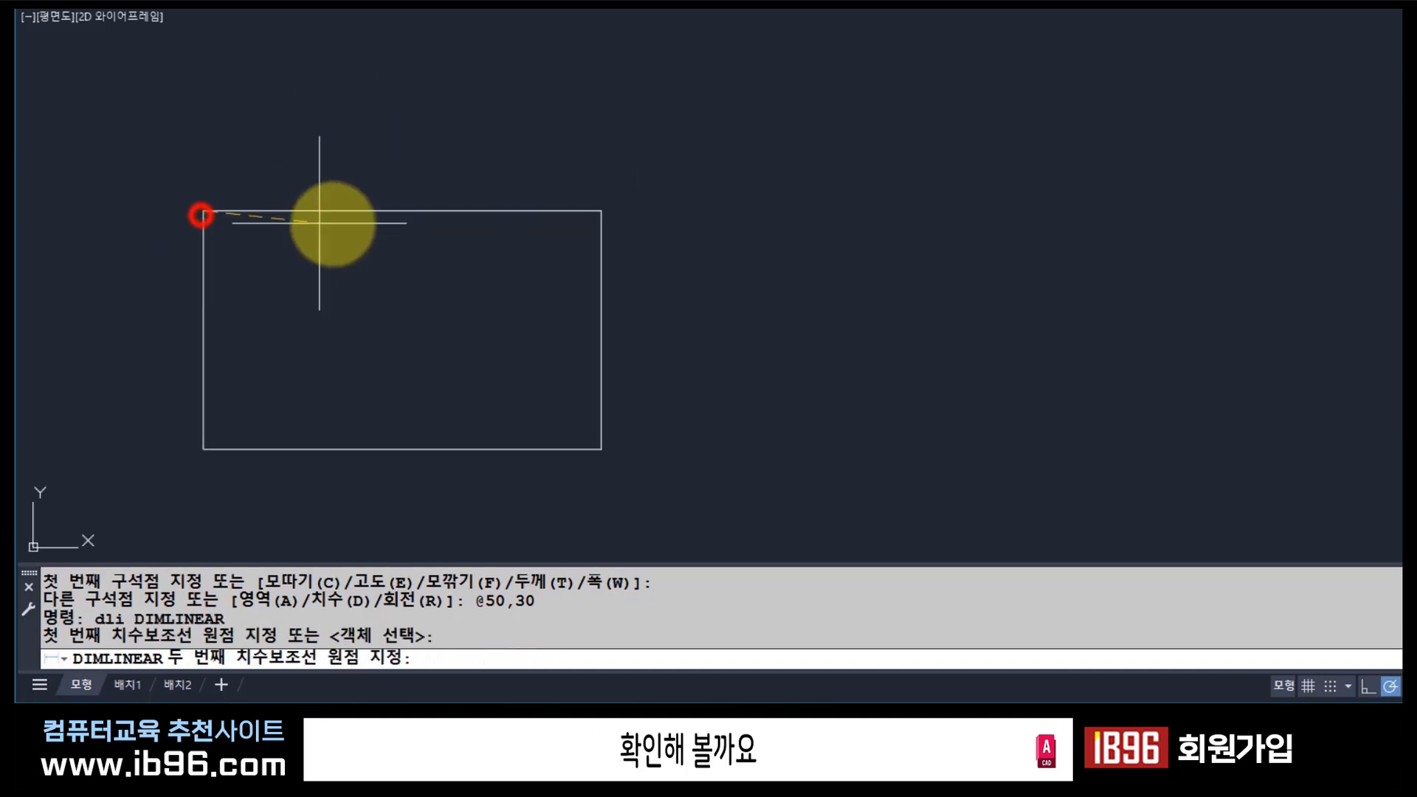
click(597, 212)
click(572, 106)
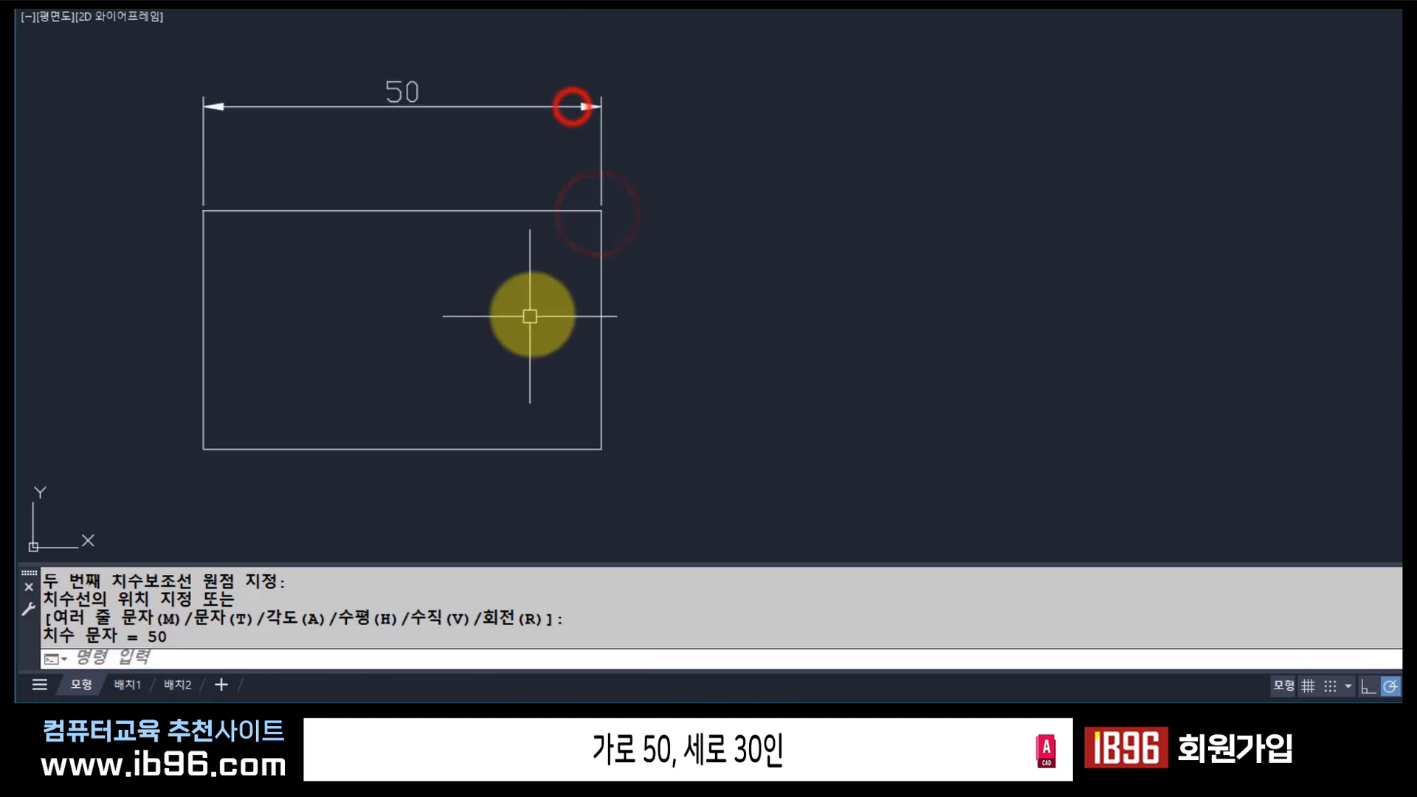
Add a linear dimension for the rectangle's height, placed to the right of its right edge.
key(Return)
click(601, 212)
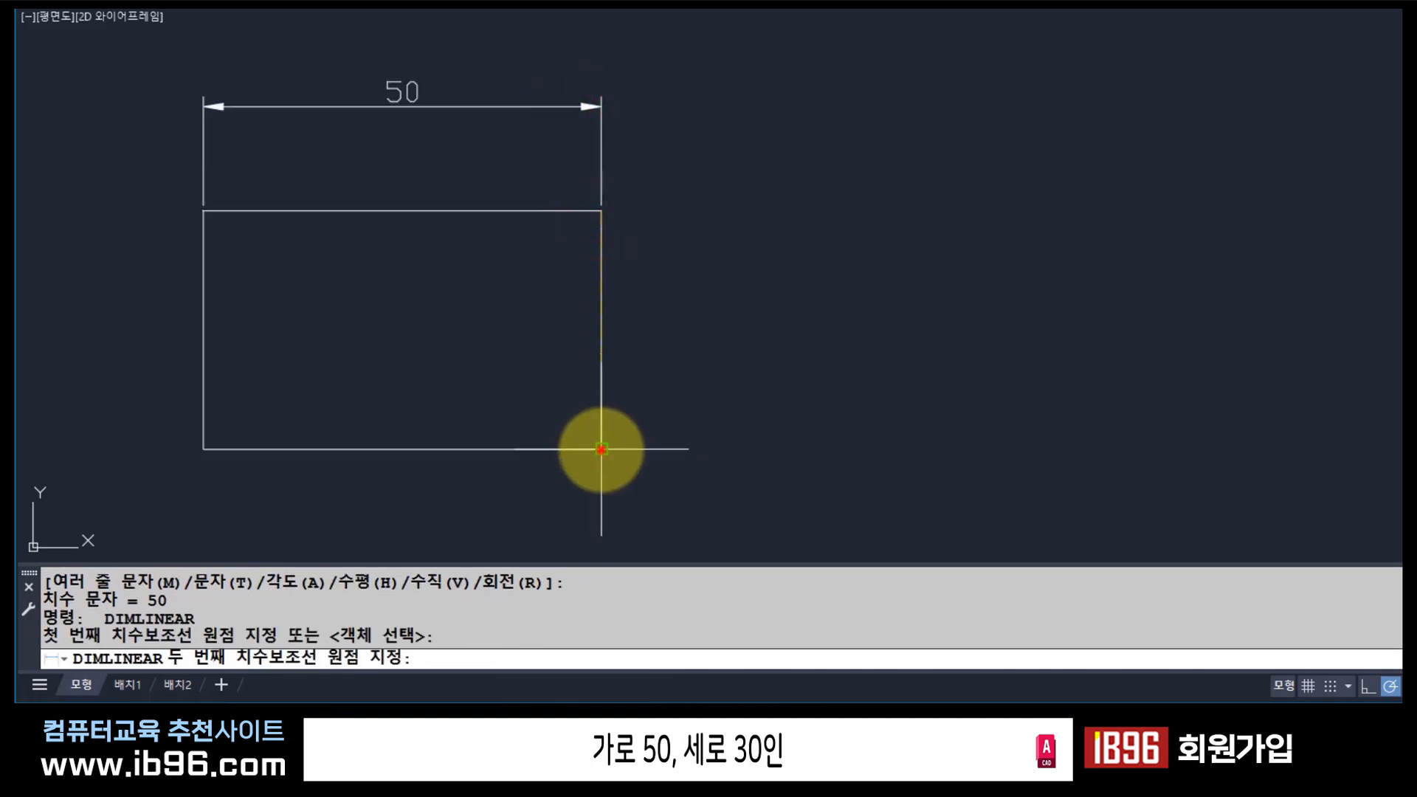
click(602, 449)
click(725, 448)
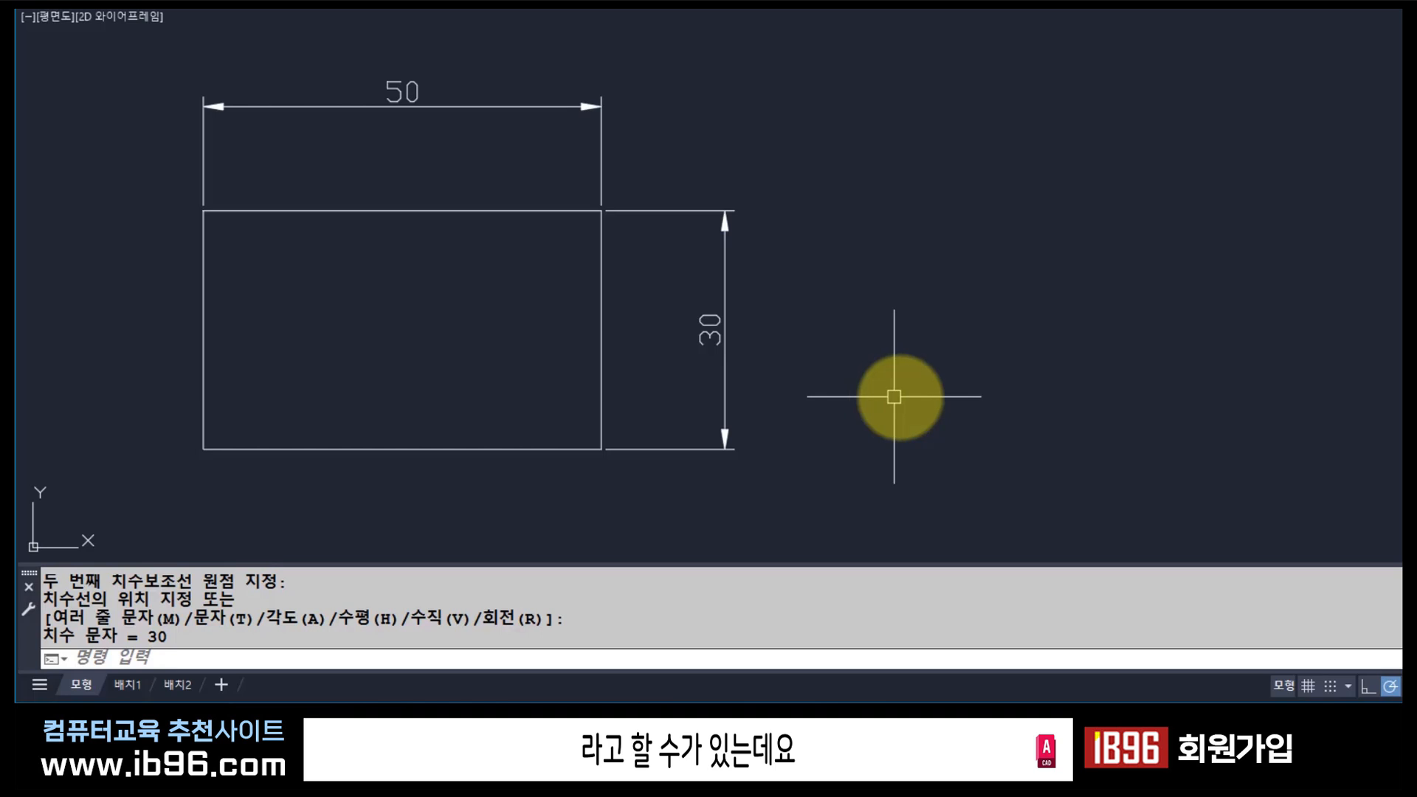
Erase the rectangle together with its width and height dimensions.
text(e)
key(Return)
click(725, 459)
click(317, 174)
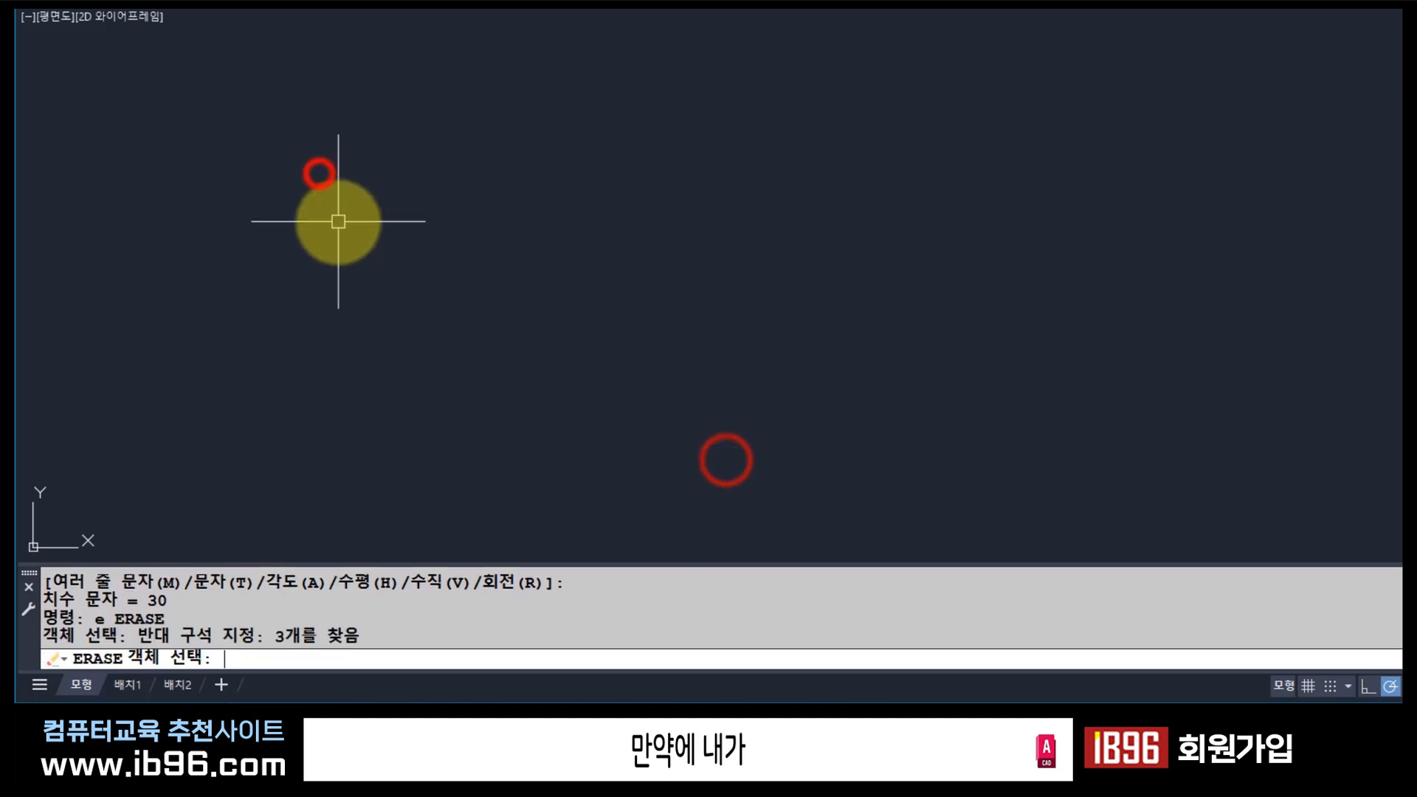
key(Return)
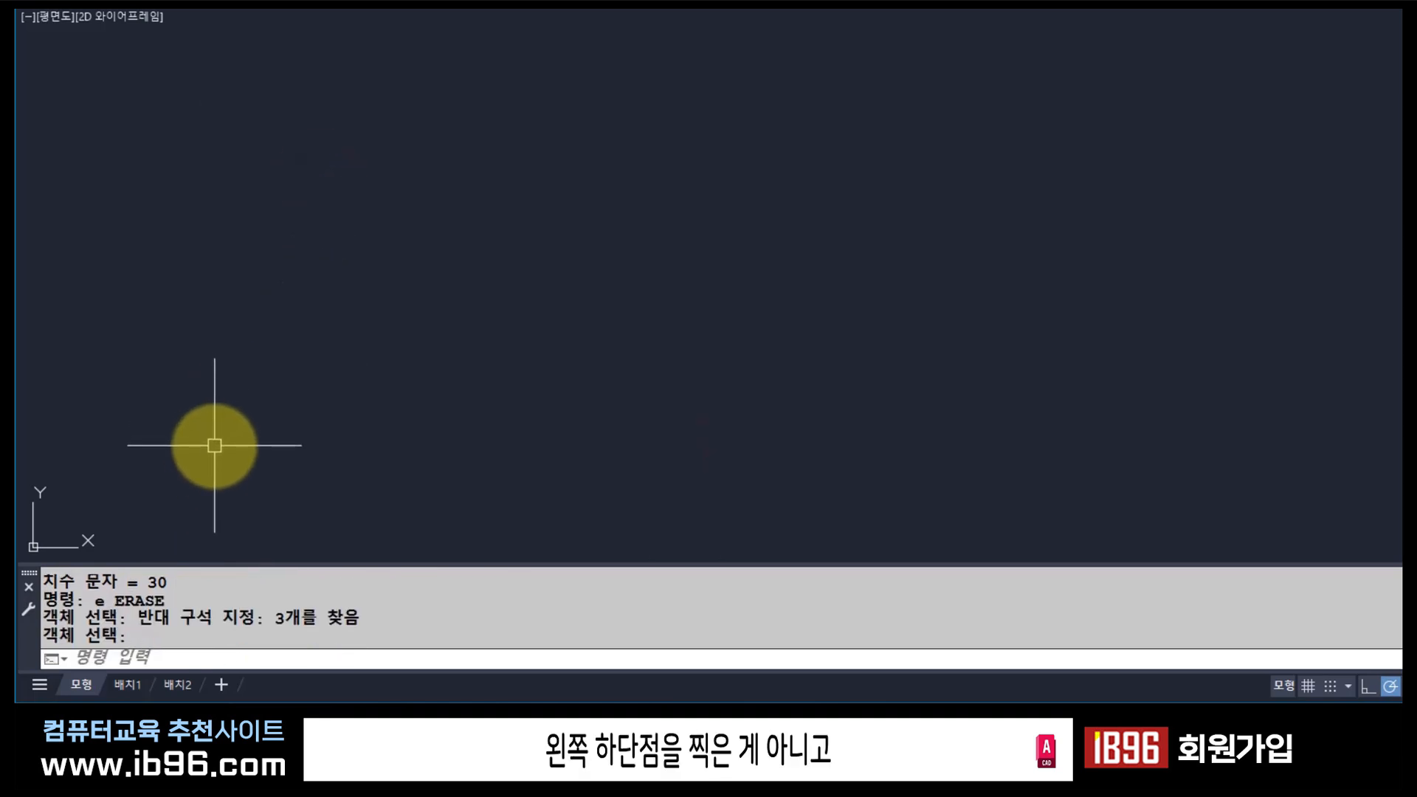
Draw a rectangle from a freely picked upper-right corner to the relative opposite corner @-50,-30.
text(rec)
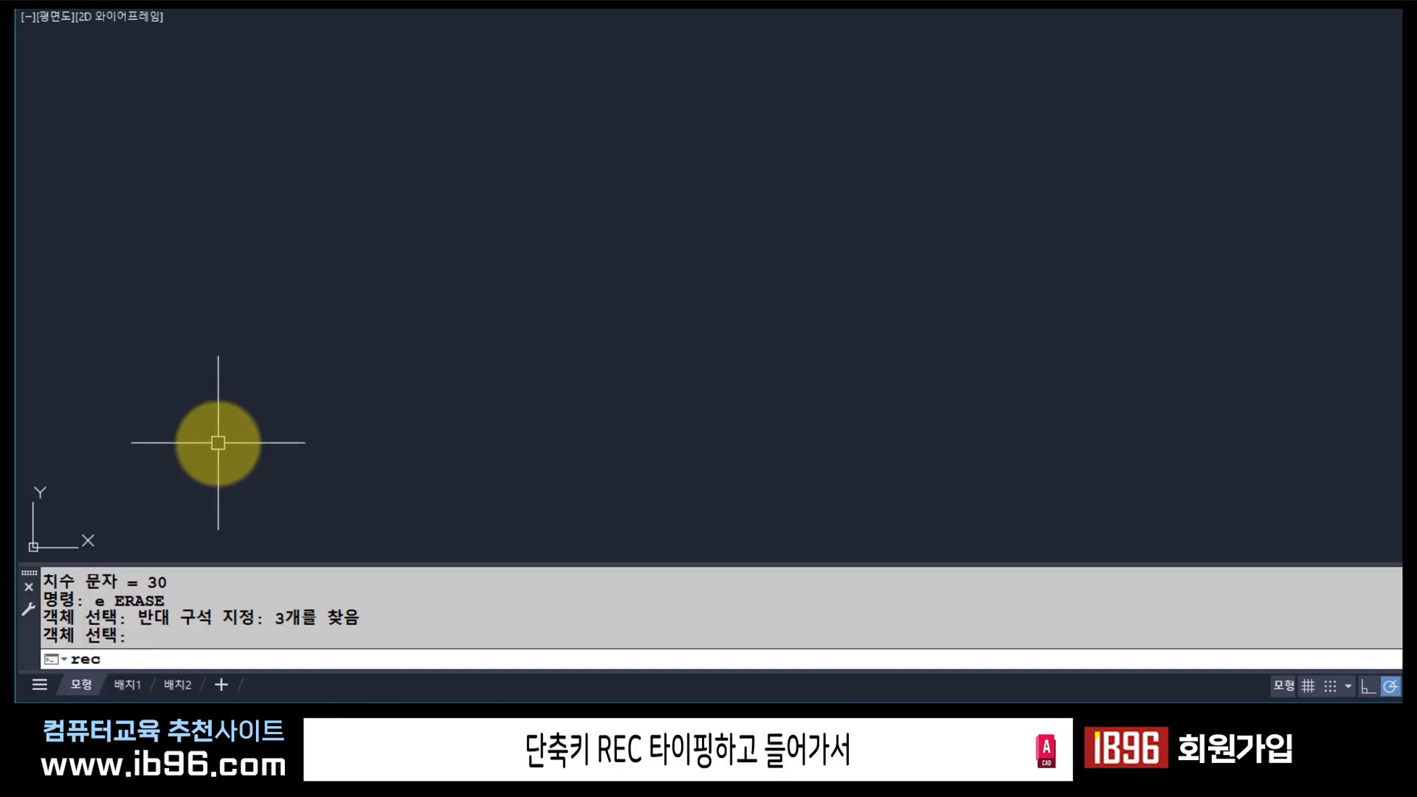
key(Return)
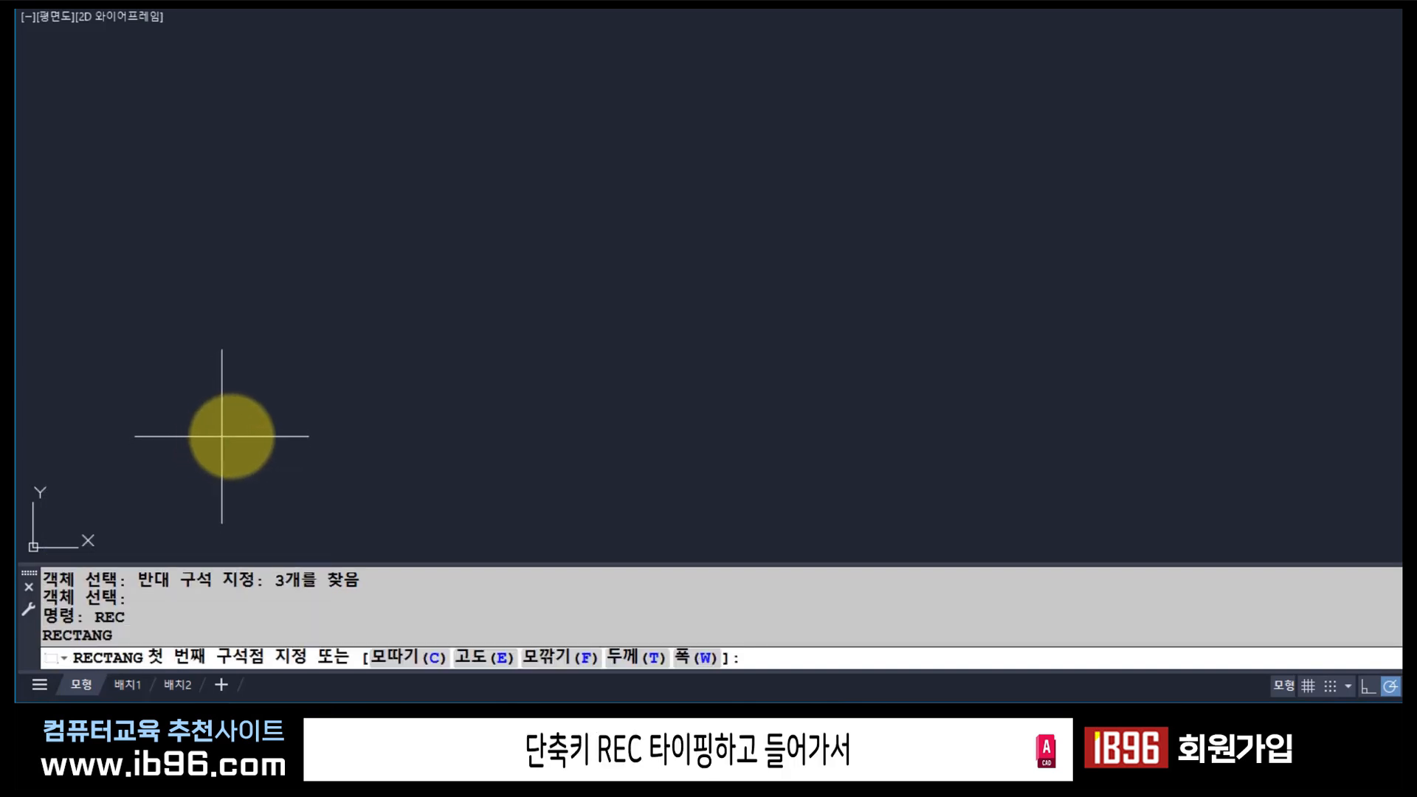
click(591, 188)
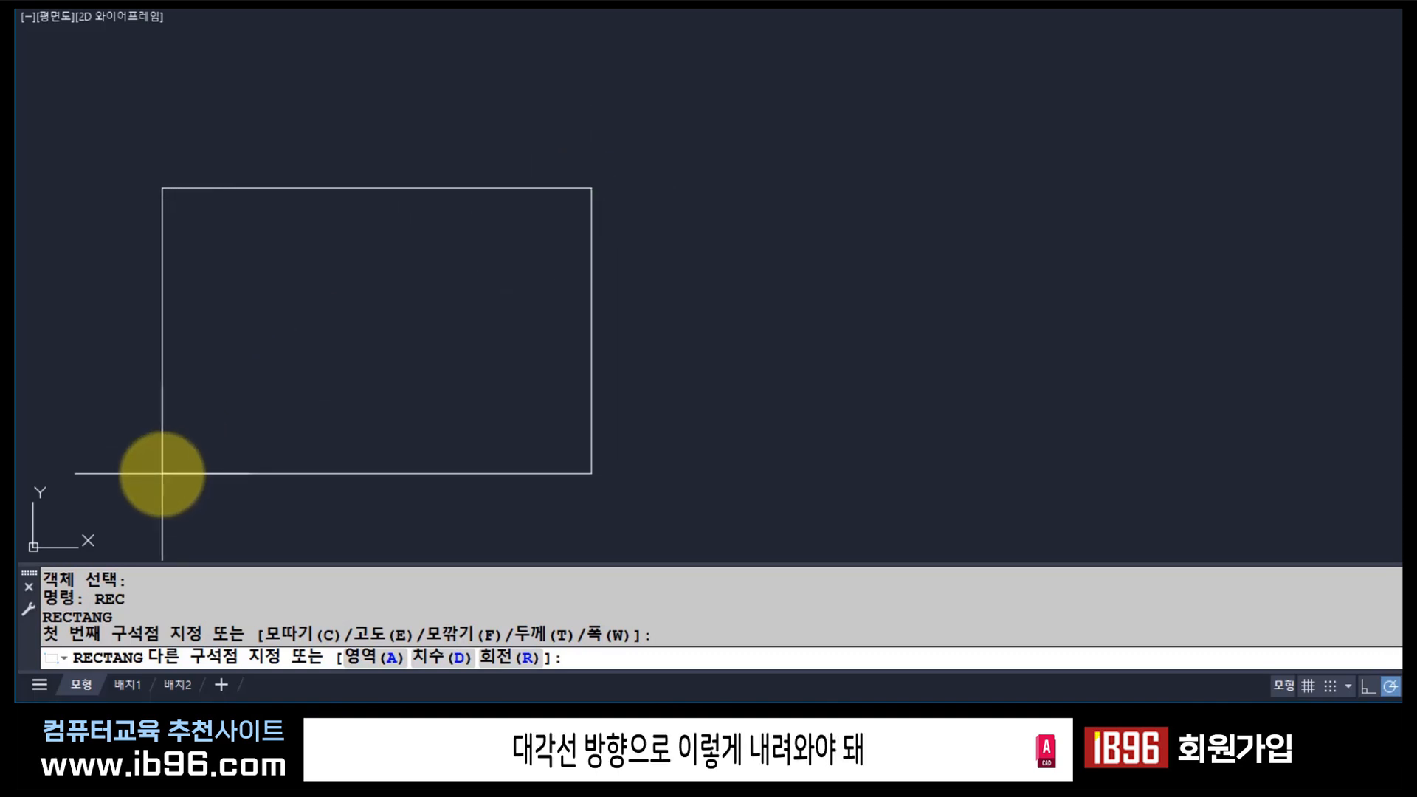
text(@)
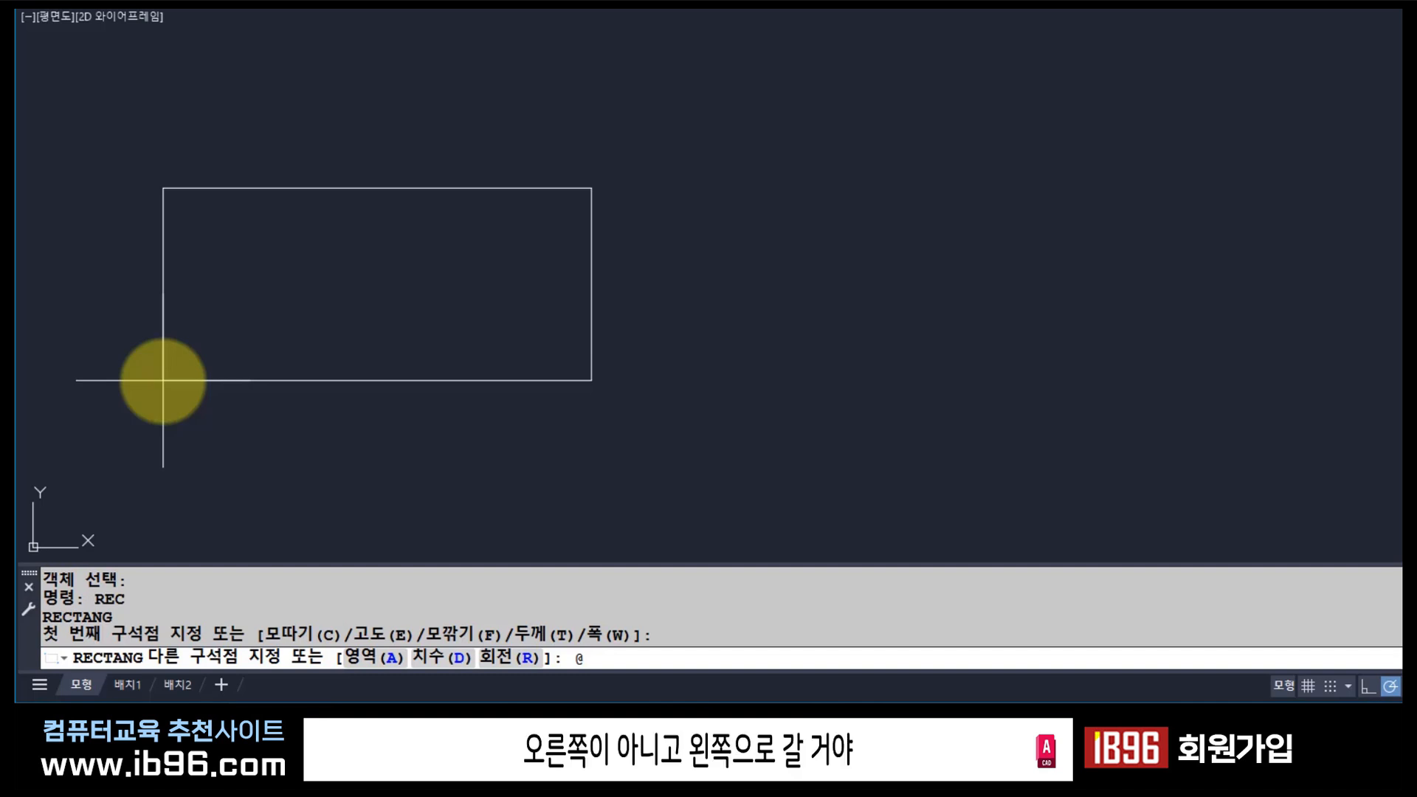
text(-50)
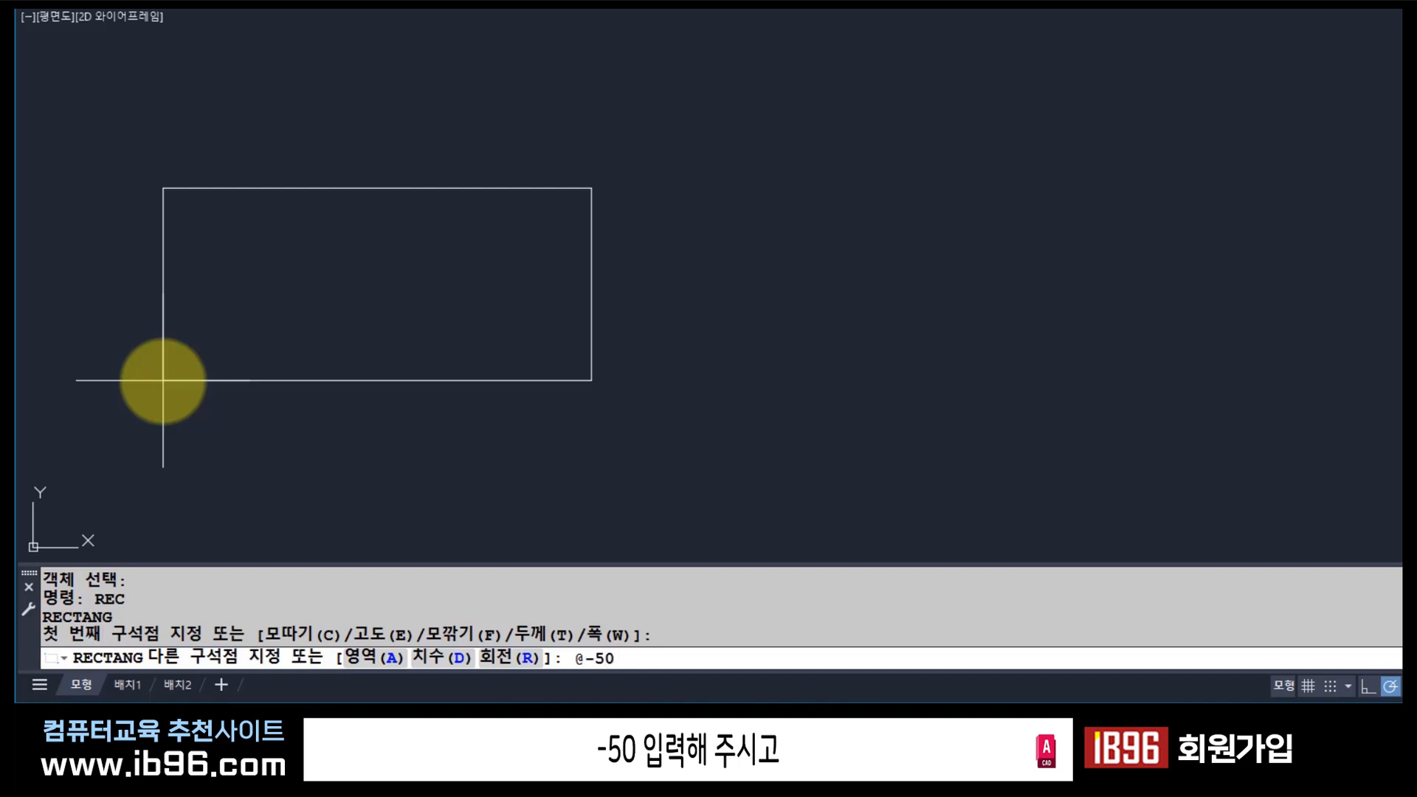
text(,)
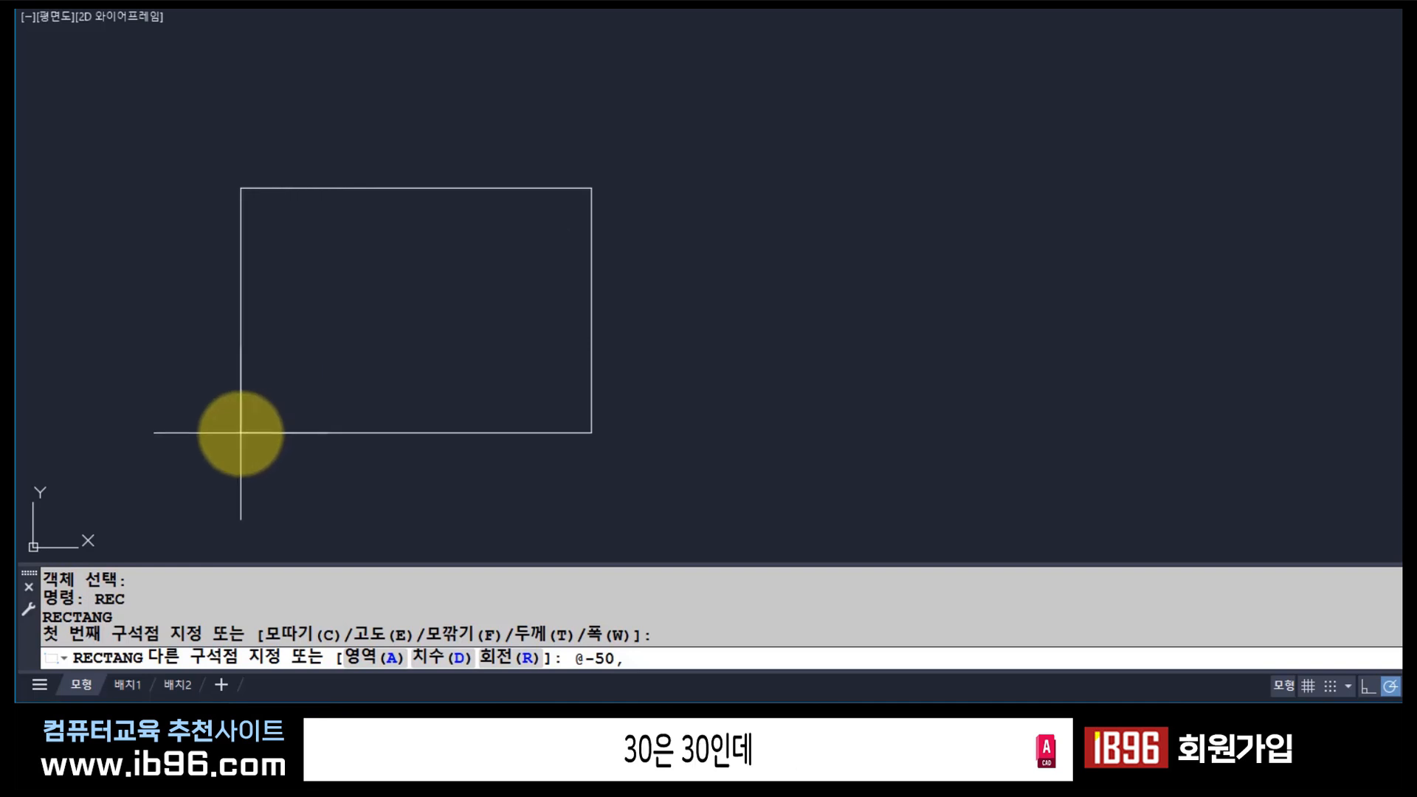
text(-)
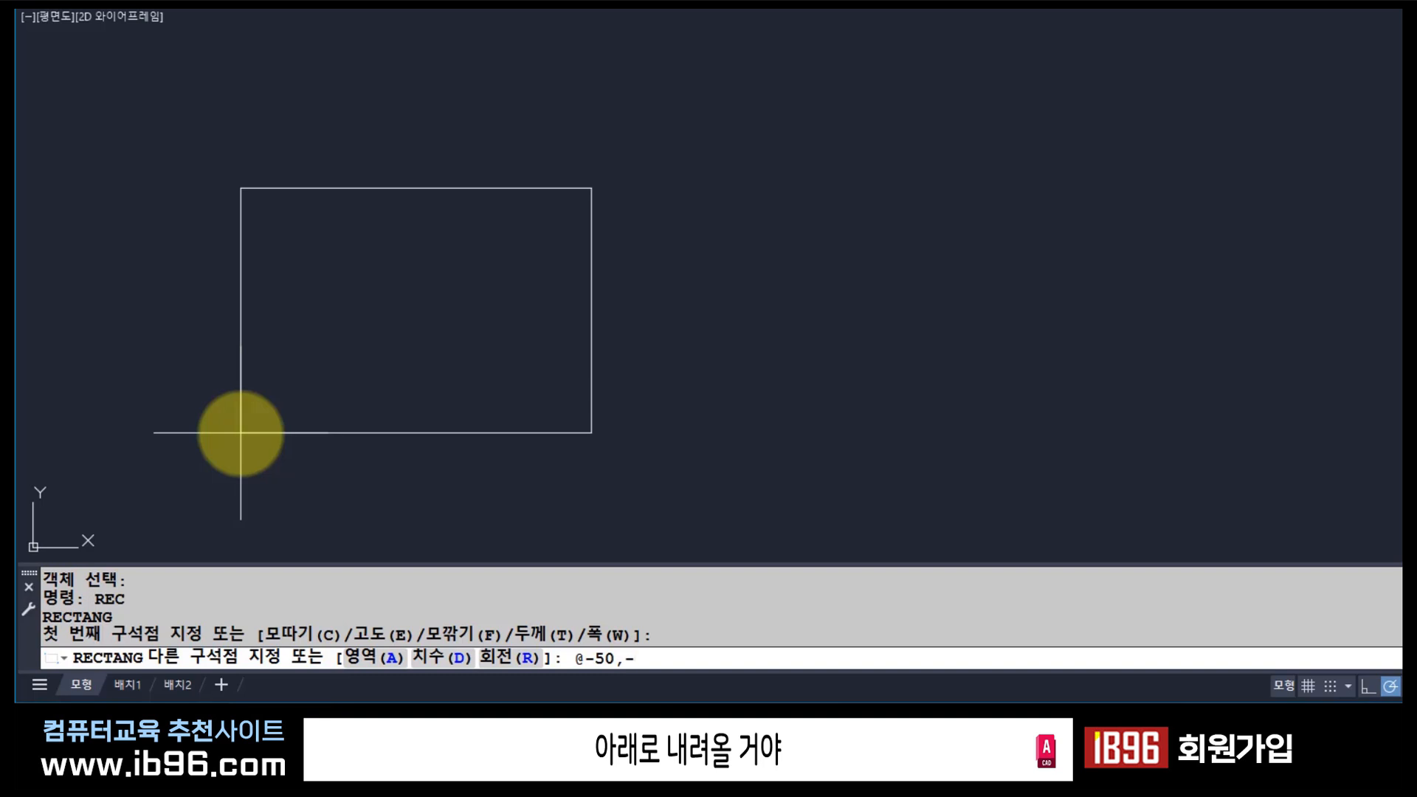
text(30)
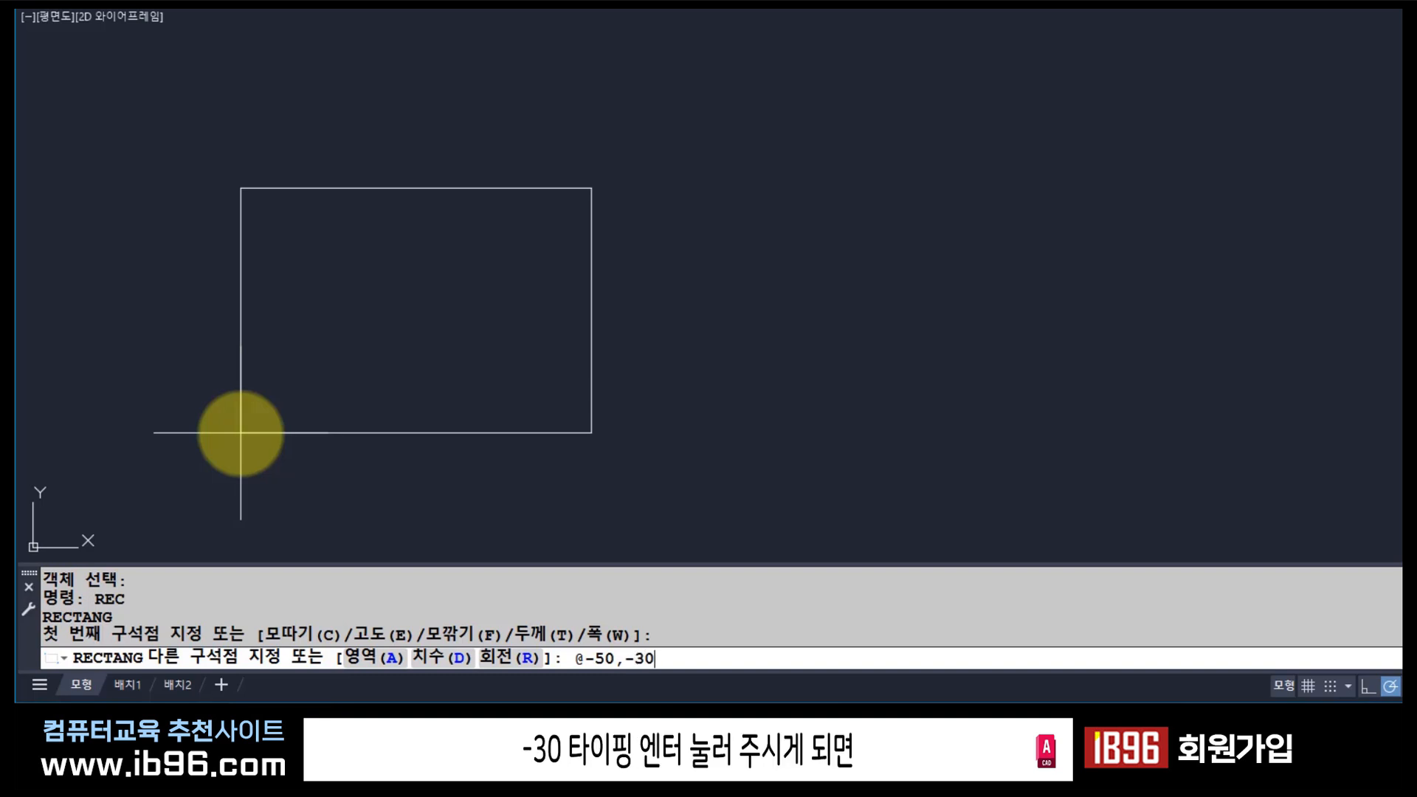
key(Return)
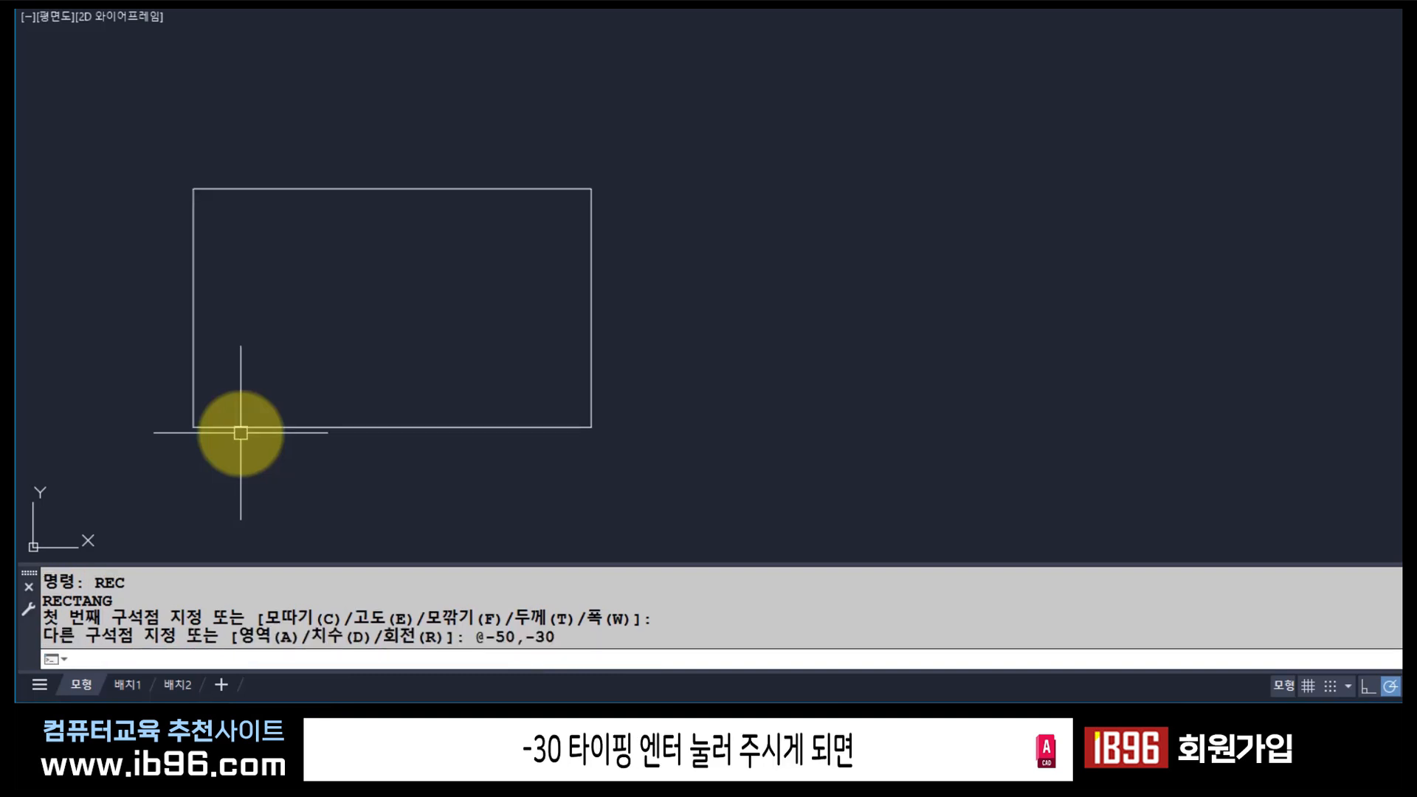
Add a linear dimension for the new rectangle's width, placed above its top edge.
text(dli)
key(Return)
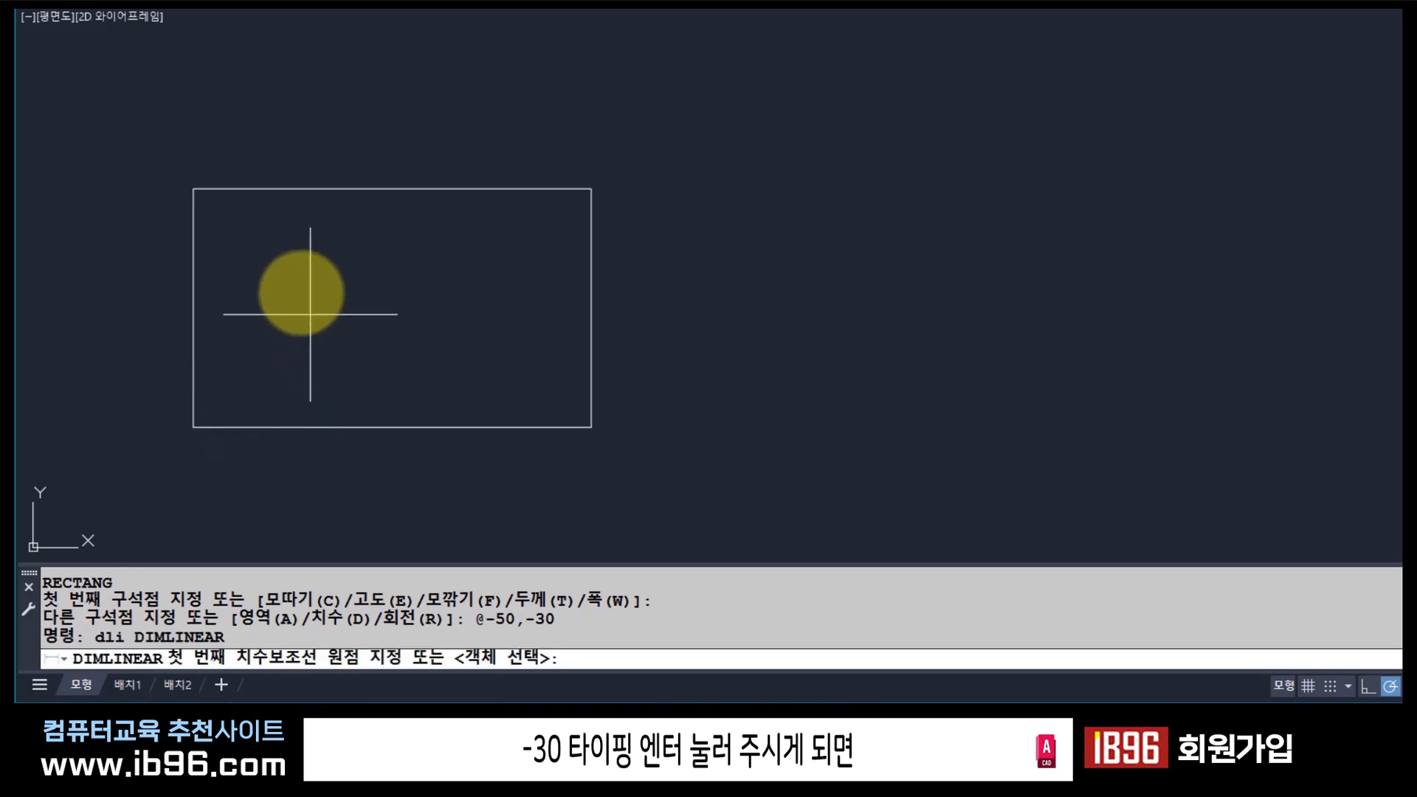
click(205, 190)
click(586, 191)
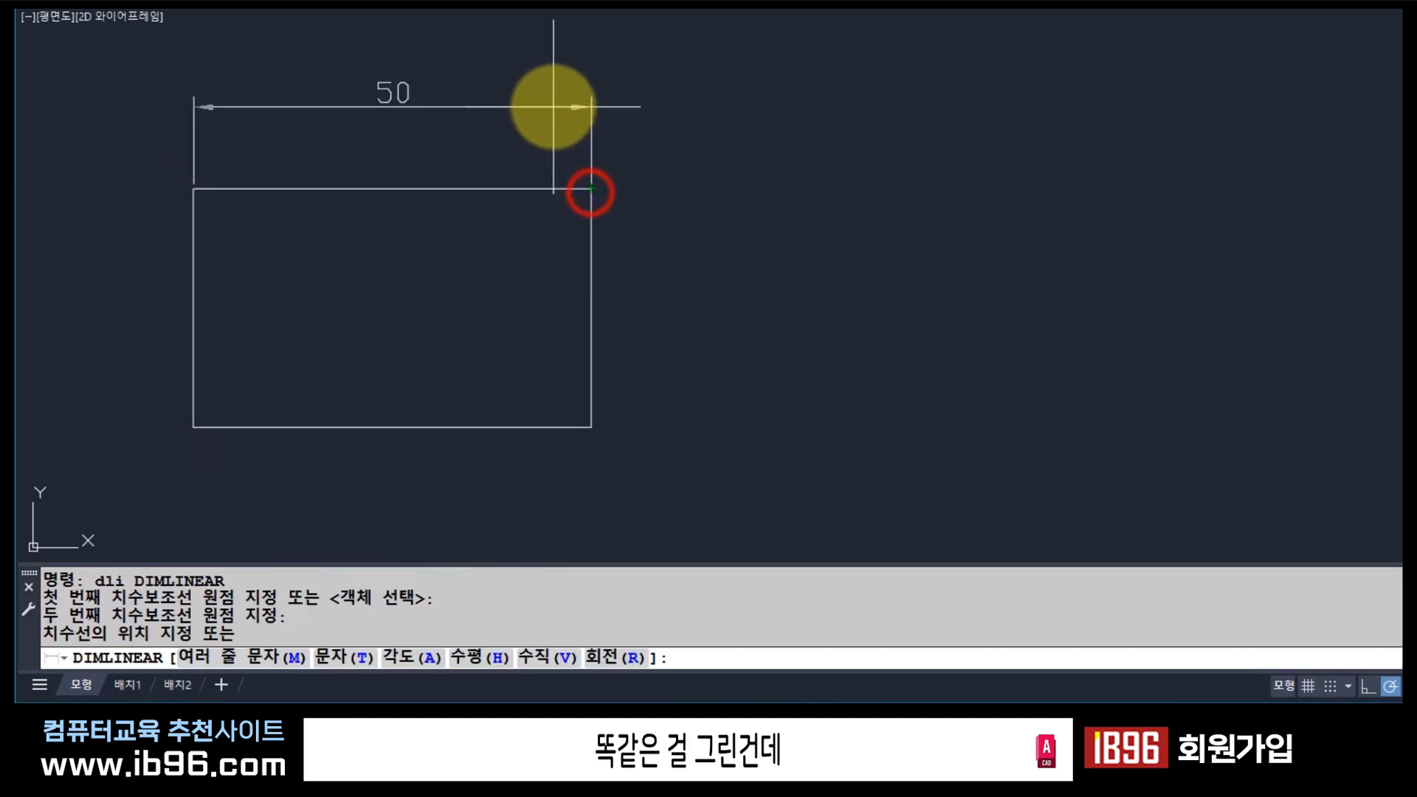
click(553, 98)
Add a linear dimension for the new rectangle's height, placed to the right of its right edge.
key(Return)
click(591, 425)
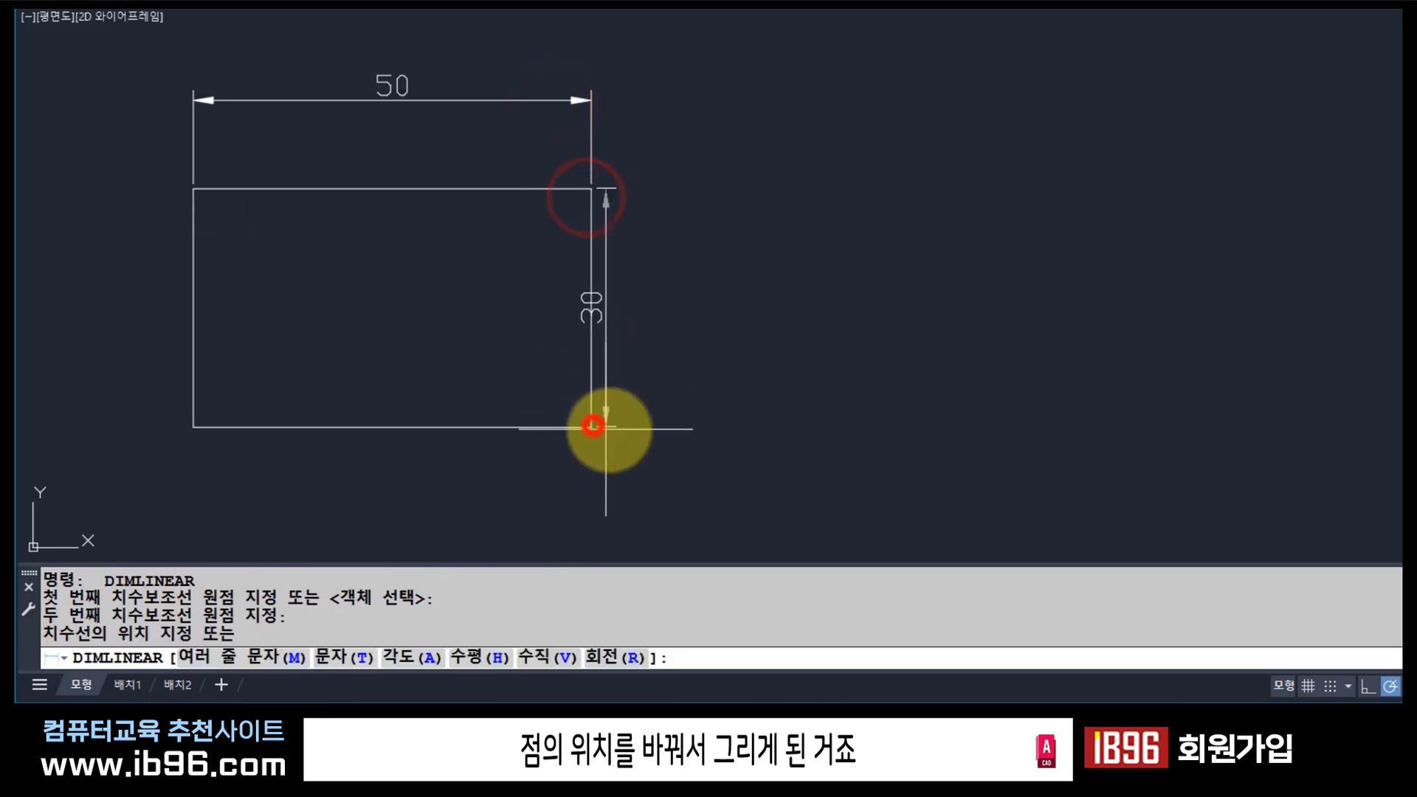
click(688, 426)
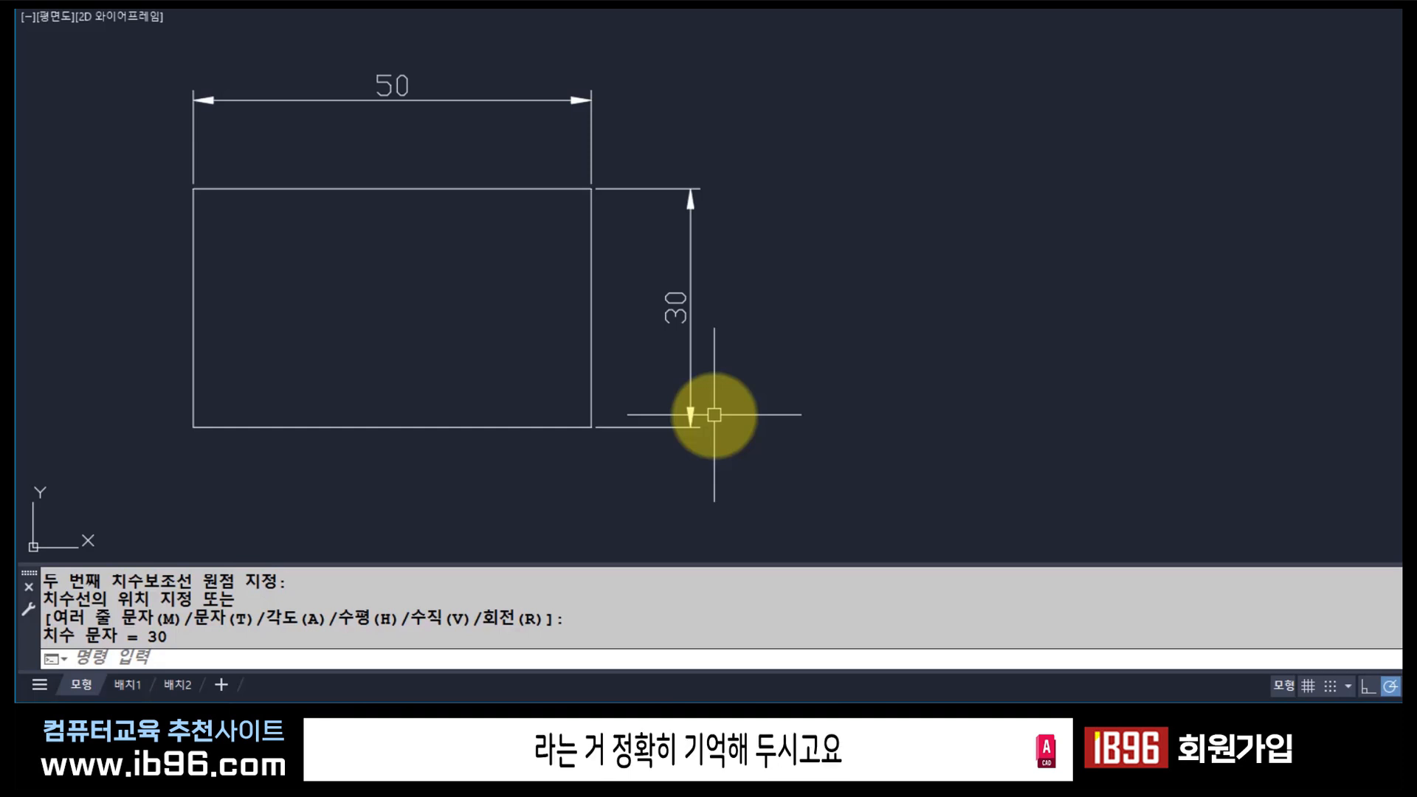
Erase the height and width dimensions, keeping the rectangle.
text(e)
key(Return)
click(762, 351)
click(683, 259)
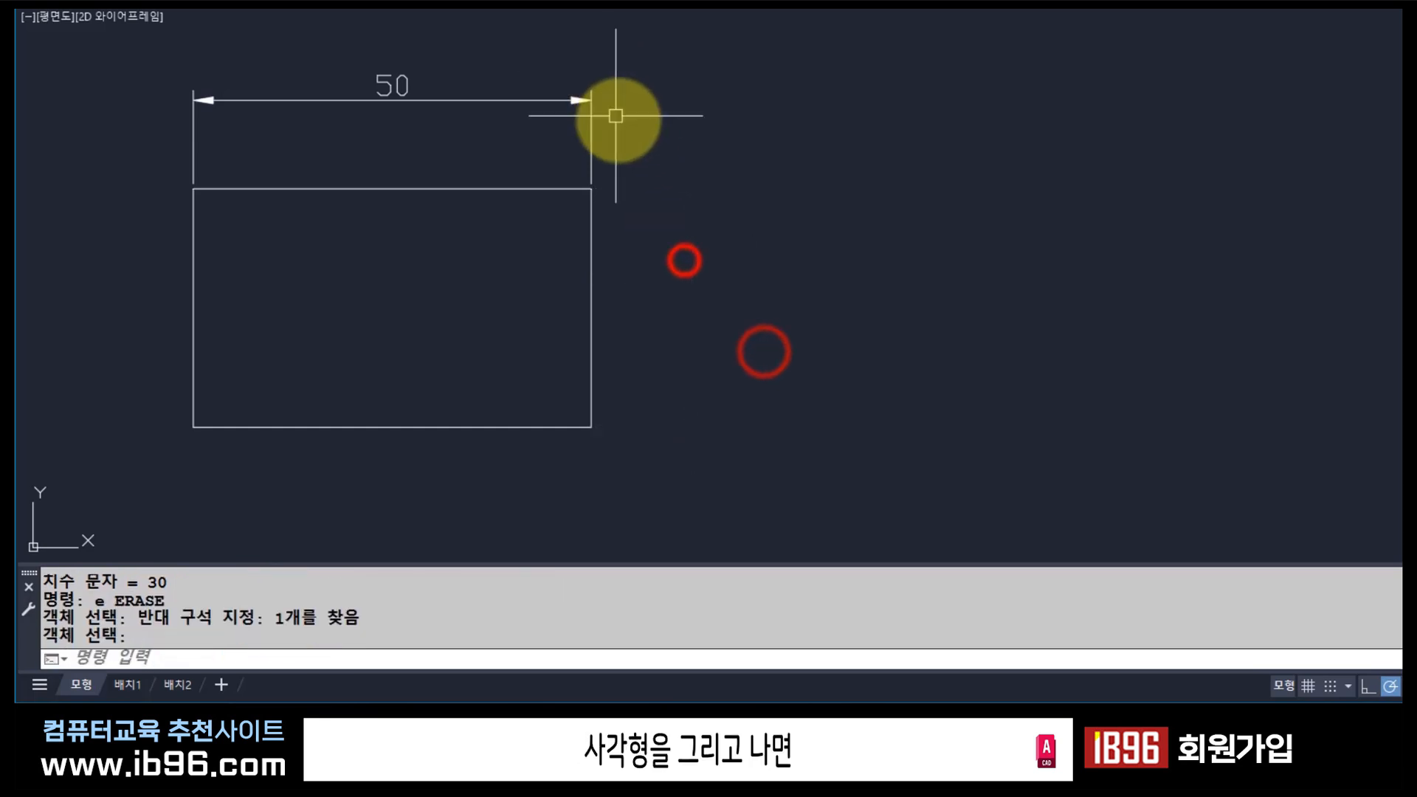
key(Return)
key(Return)
click(628, 109)
click(516, 60)
key(Return)
Select the rectangle by its top edge to check whether its sides form one object, and clear the selection.
click(487, 188)
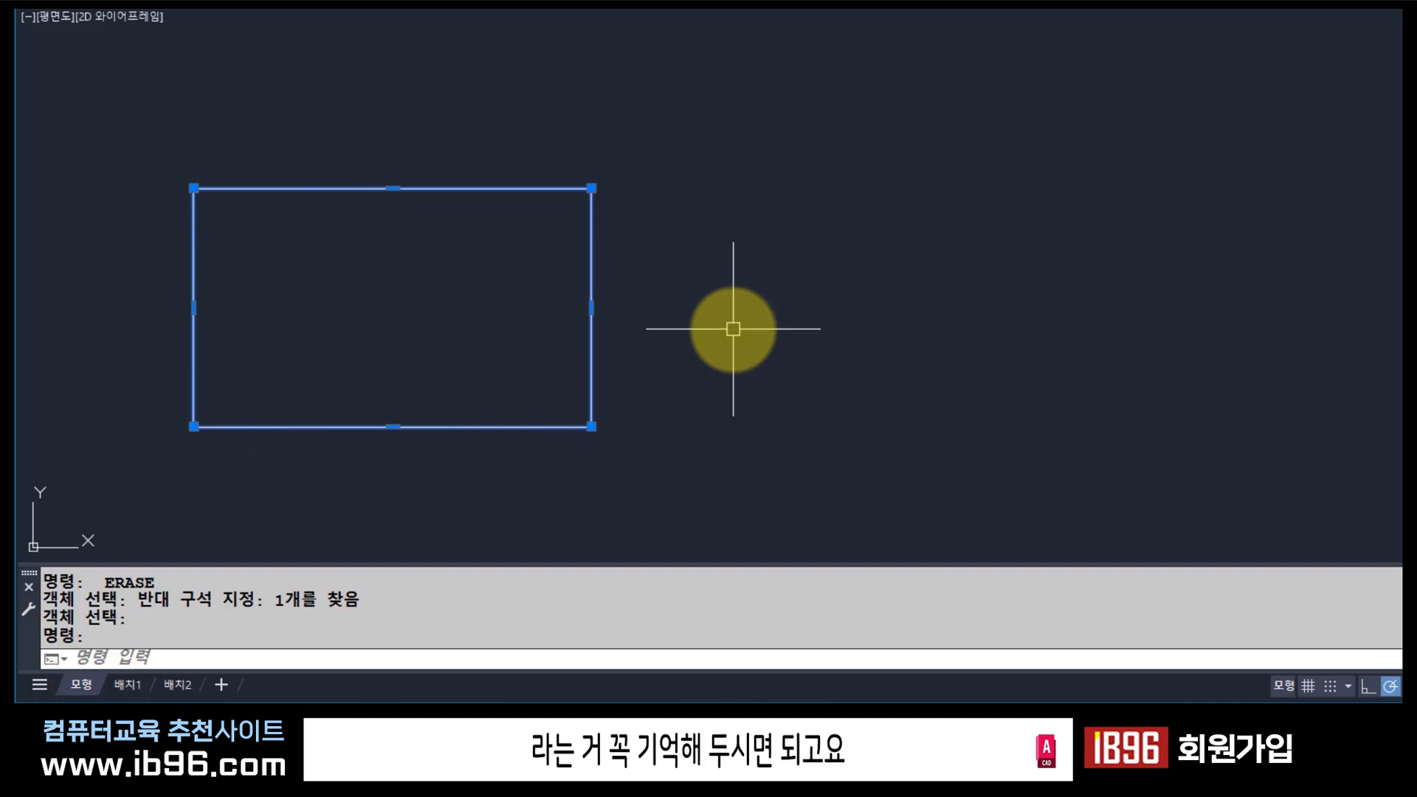
key(Escape)
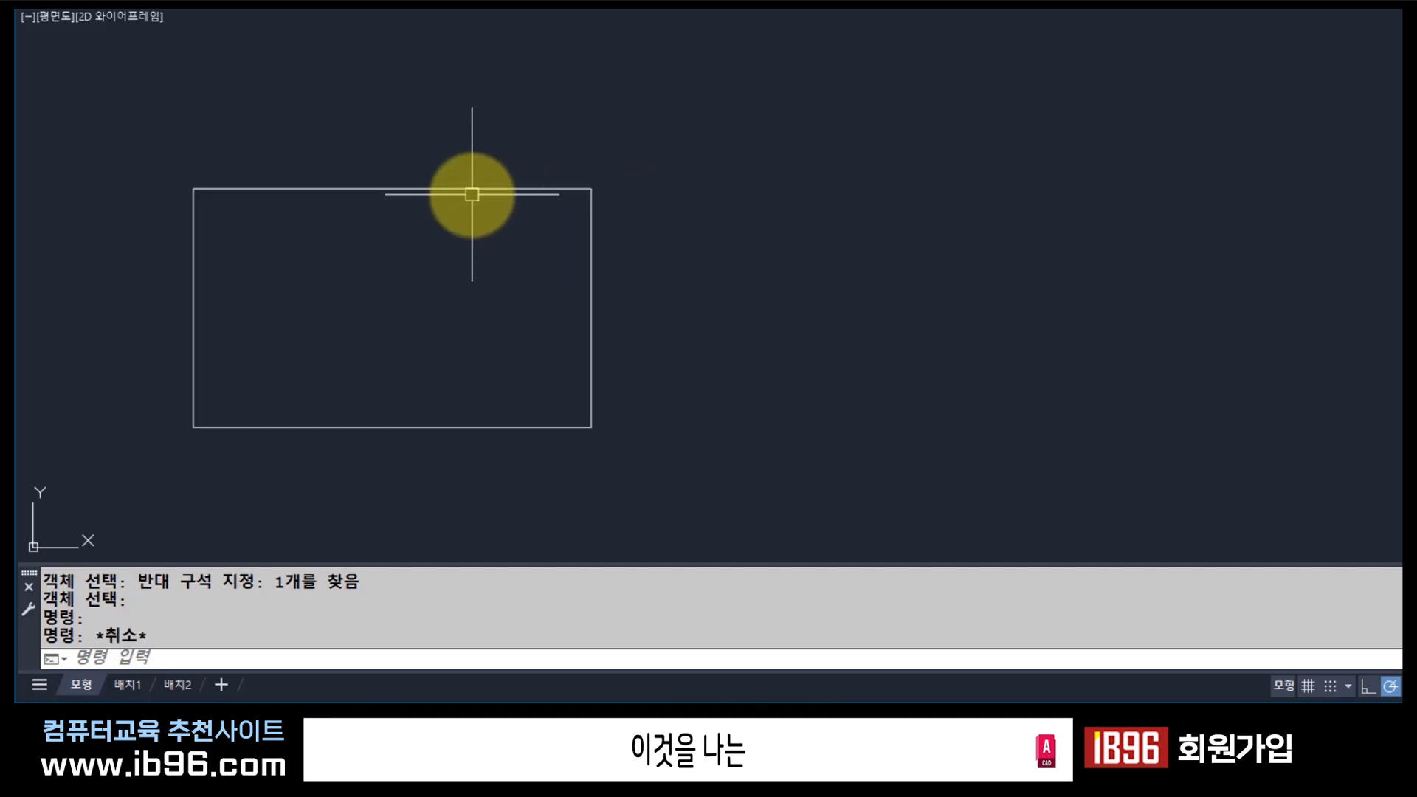
click(472, 190)
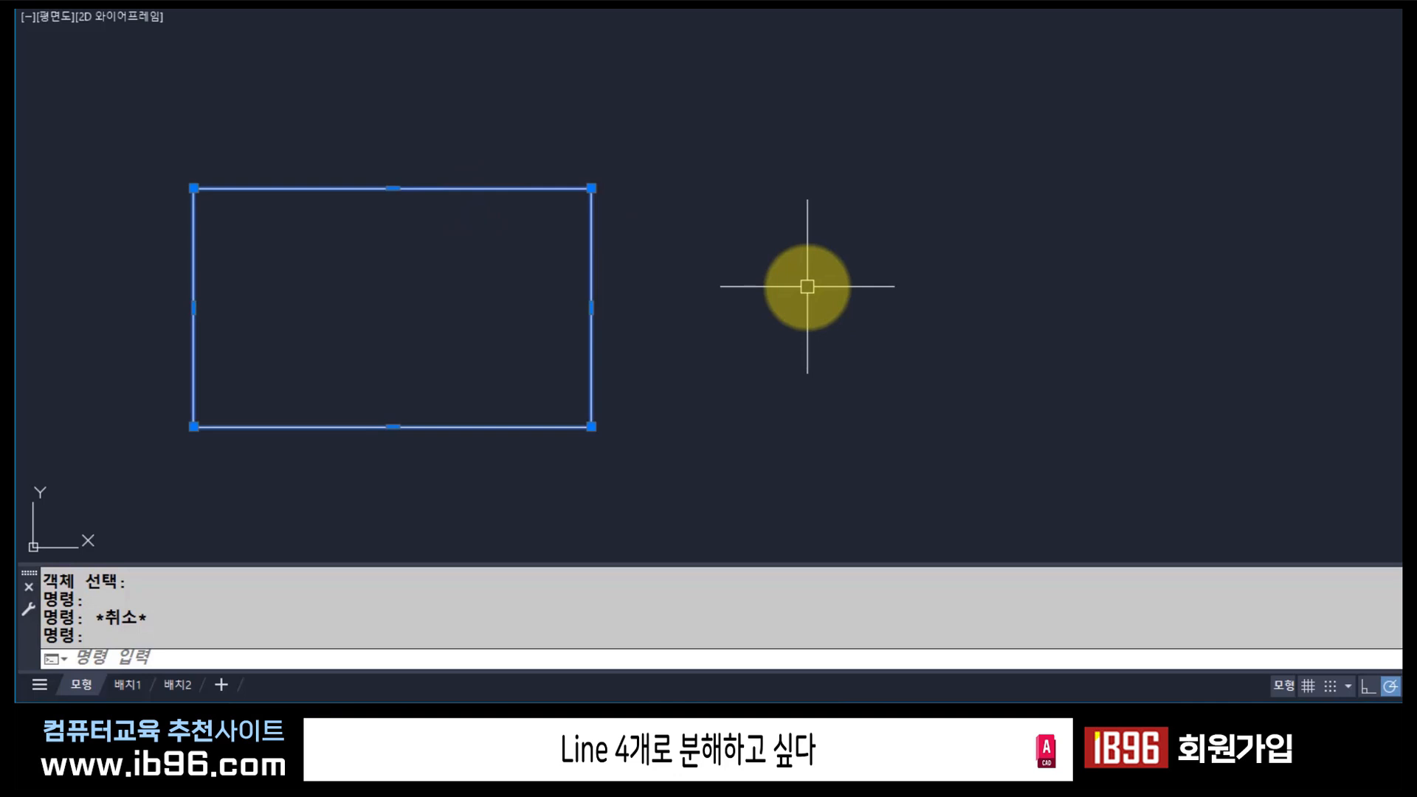
key(Escape)
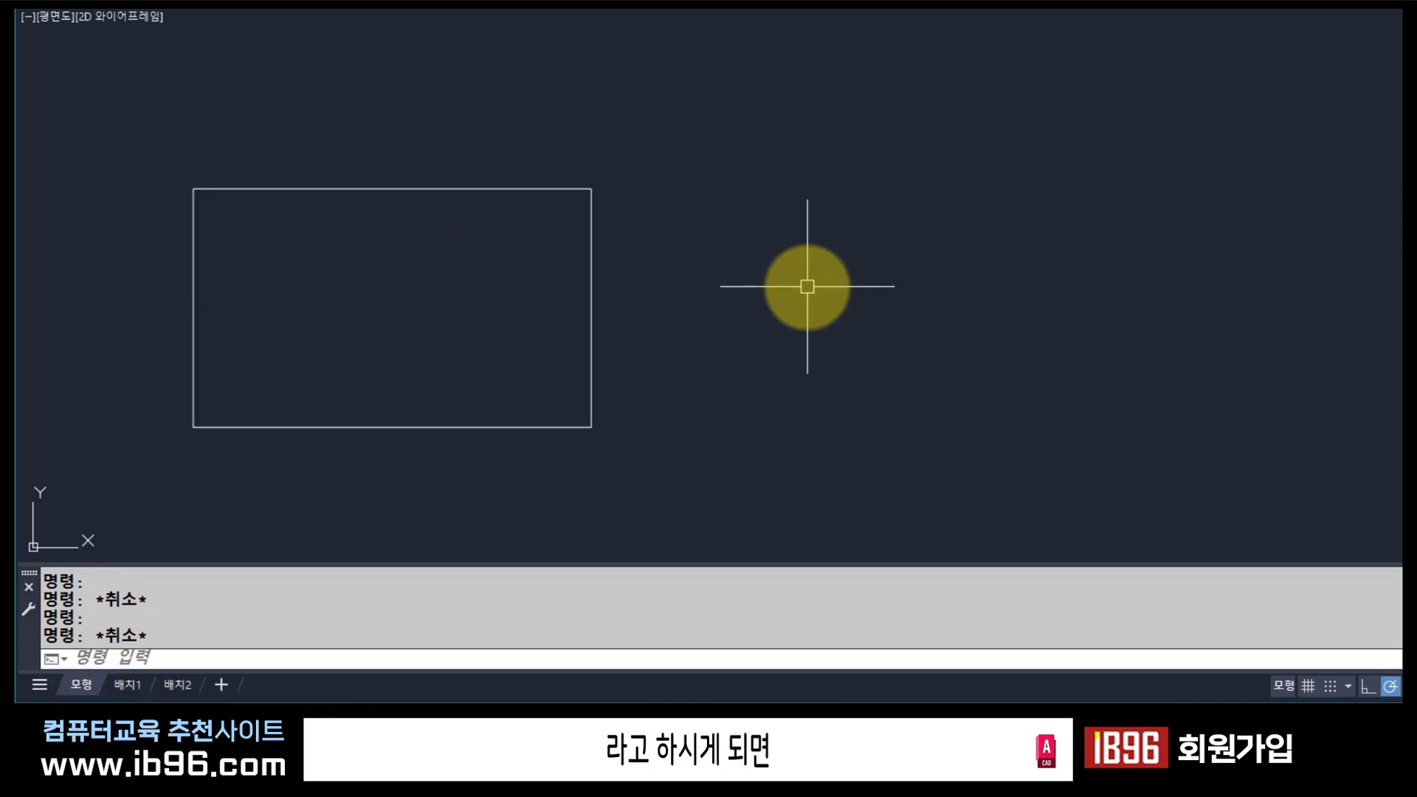
Explode the rectangle into separate lines.
text(X)
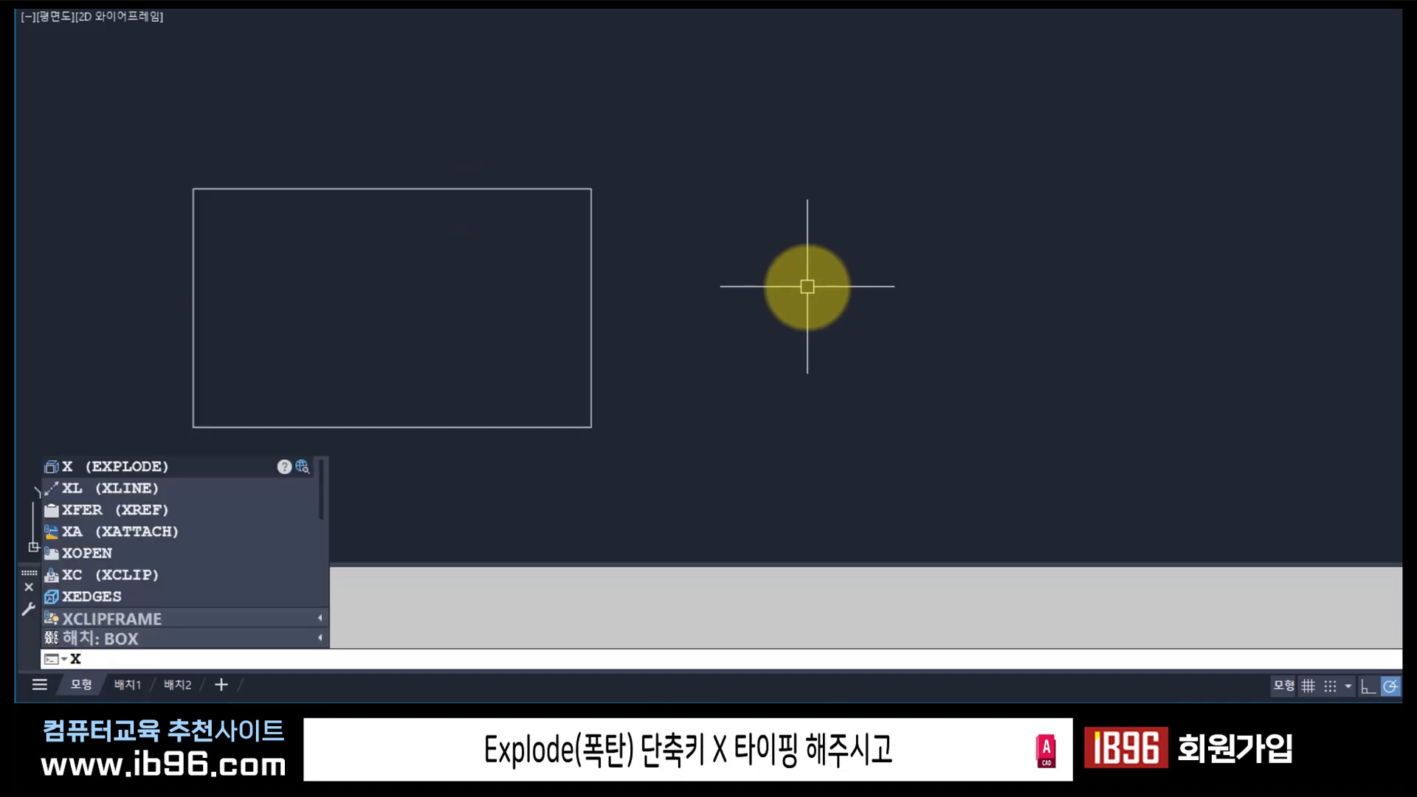
key(Return)
click(451, 189)
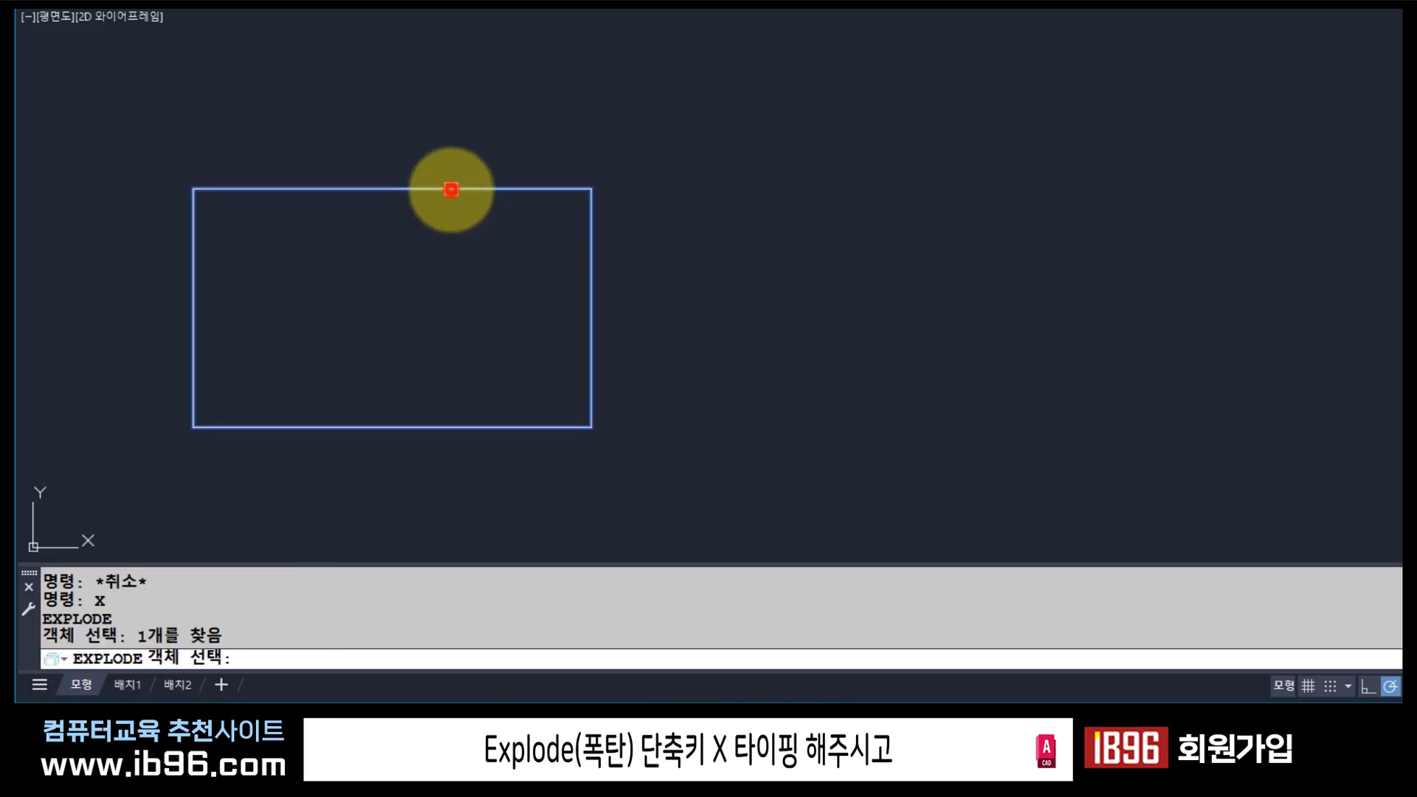
key(Return)
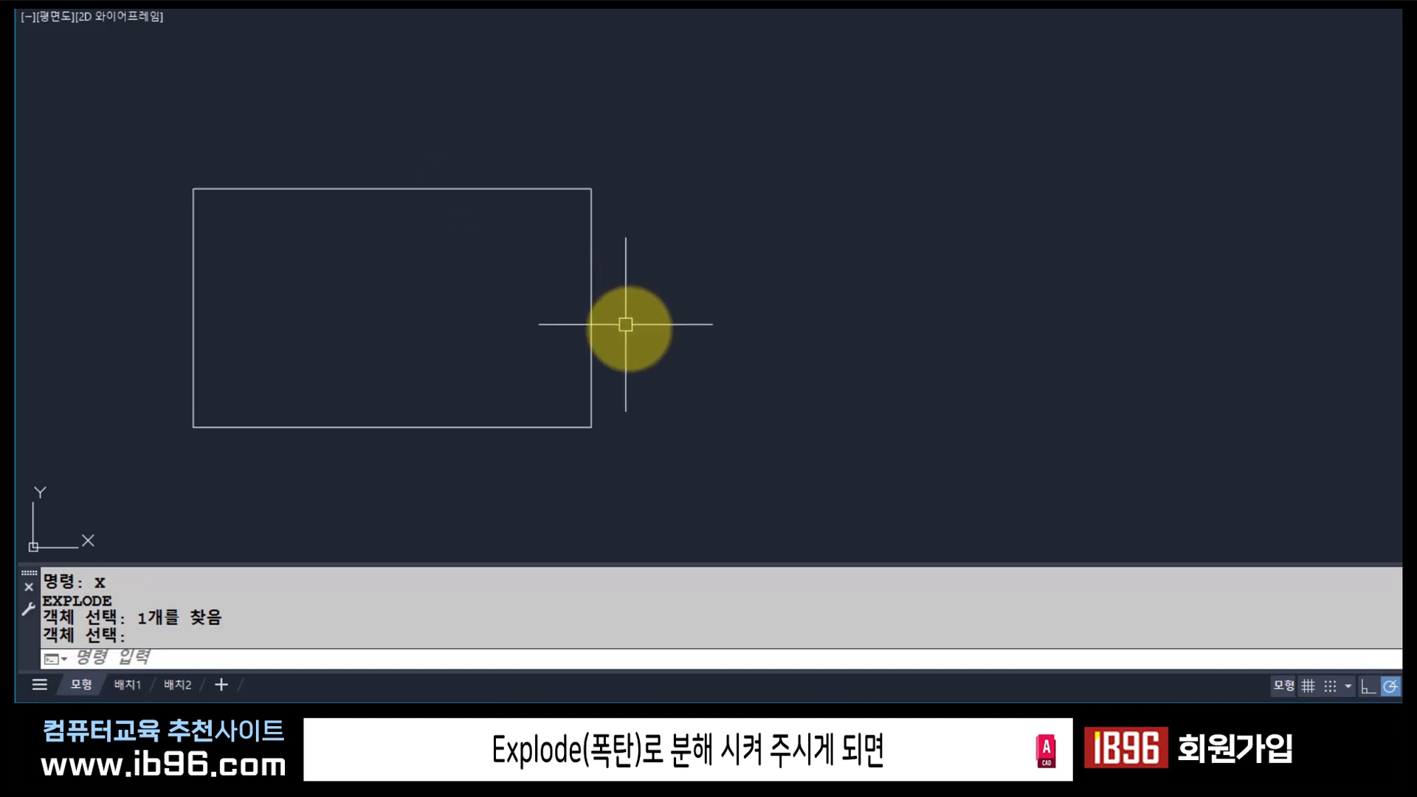
Select the right, left, top and bottom sides one by one to check that they are separate, and clear the selection.
click(593, 294)
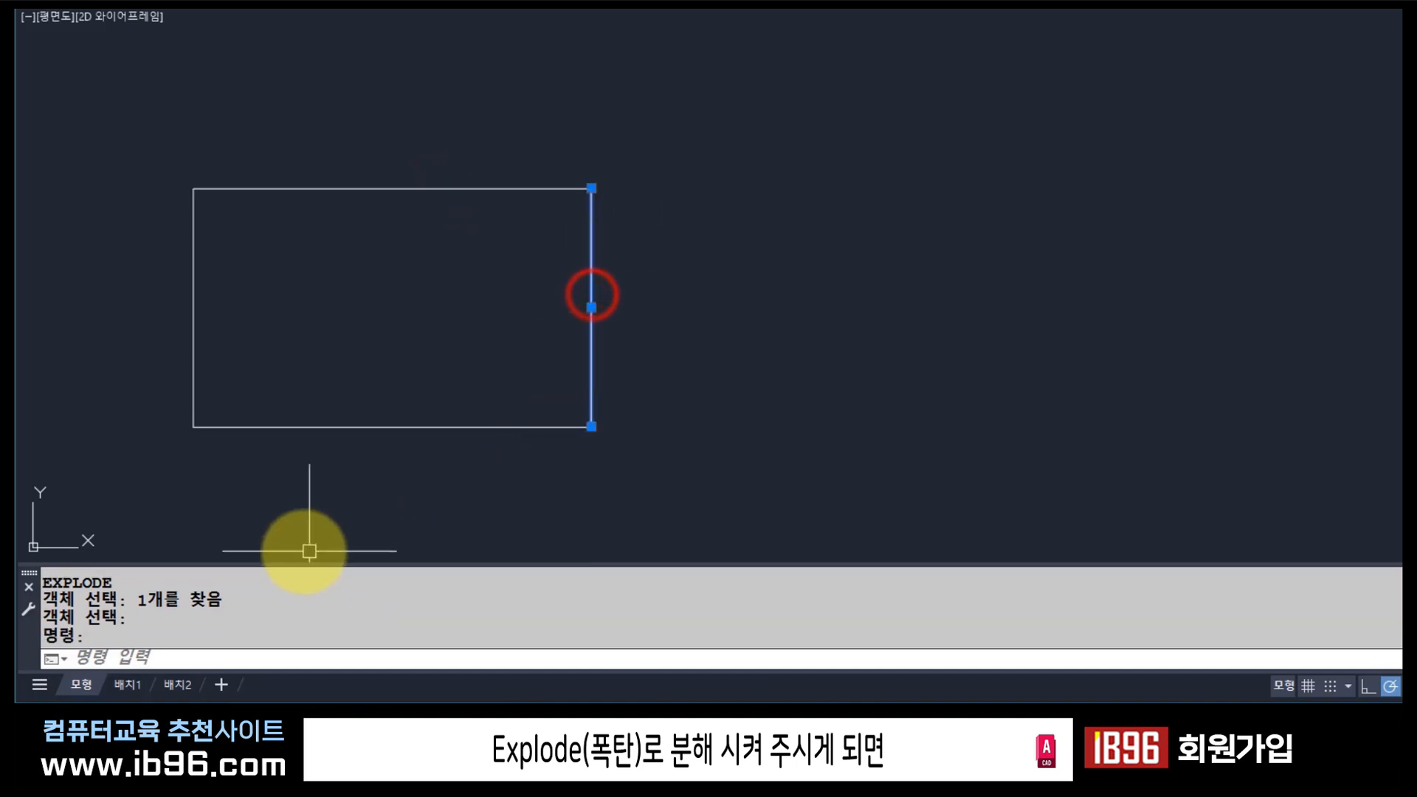
click(190, 325)
click(454, 188)
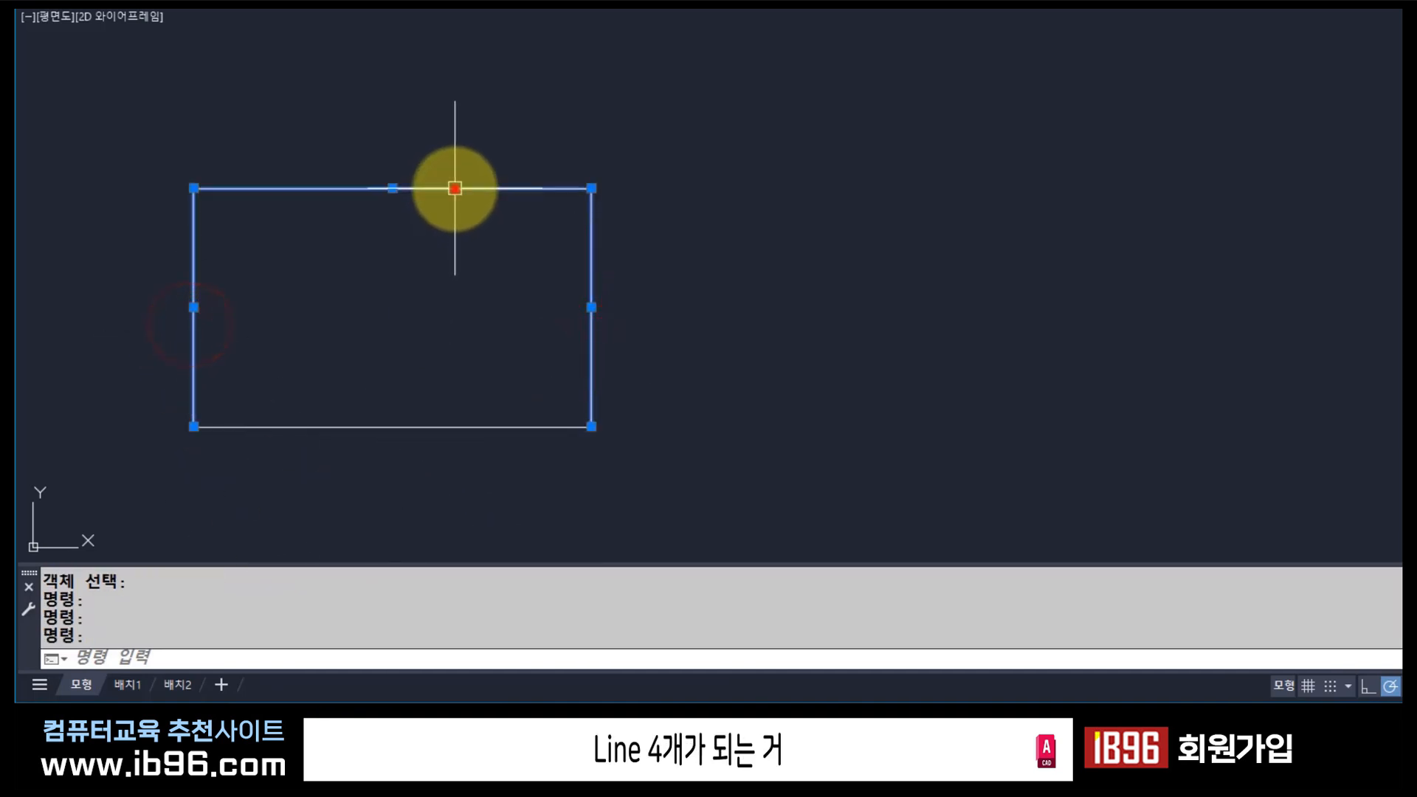
click(419, 428)
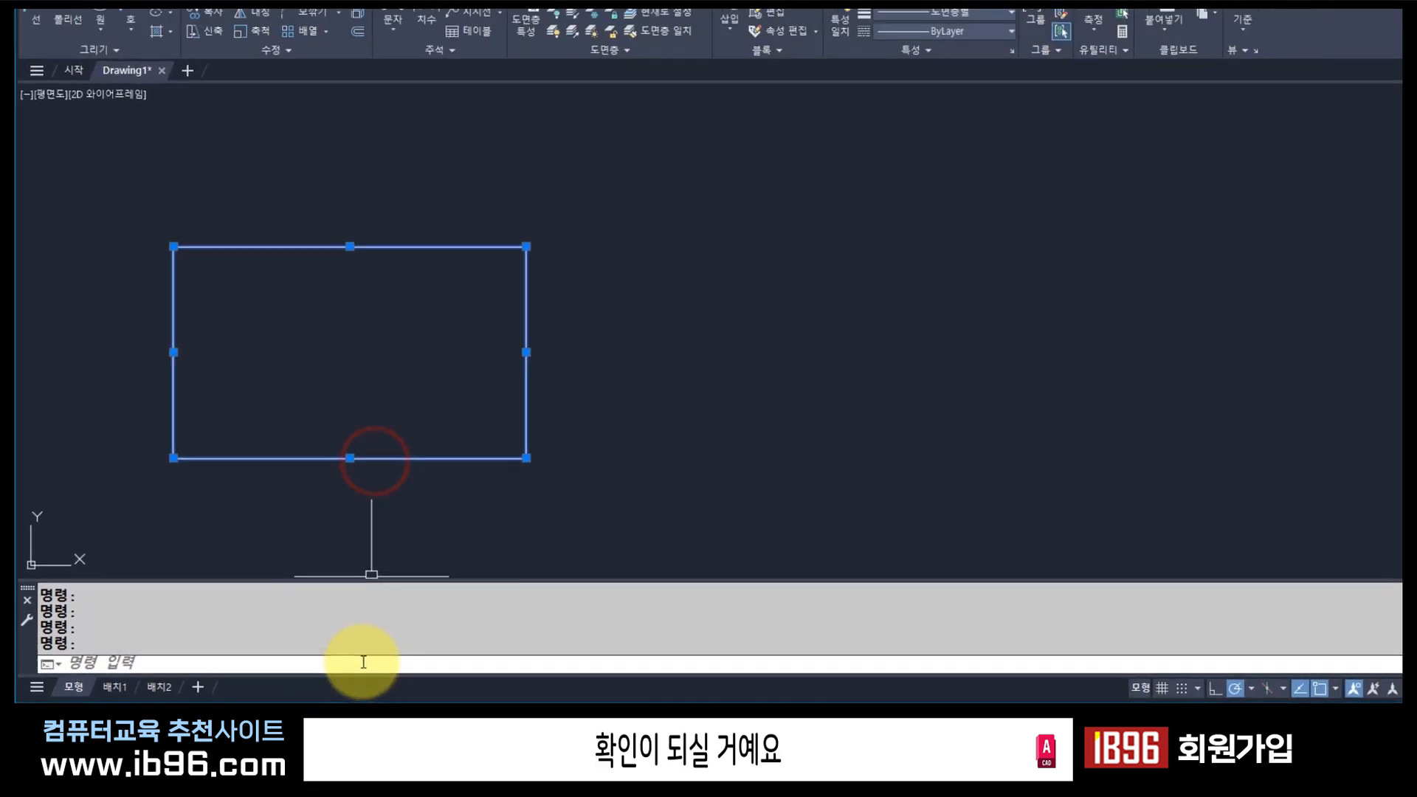
key(Escape)
key(Escape)
Erase all four lines of the exploded rectangle.
text(e)
key(Return)
click(604, 531)
click(111, 234)
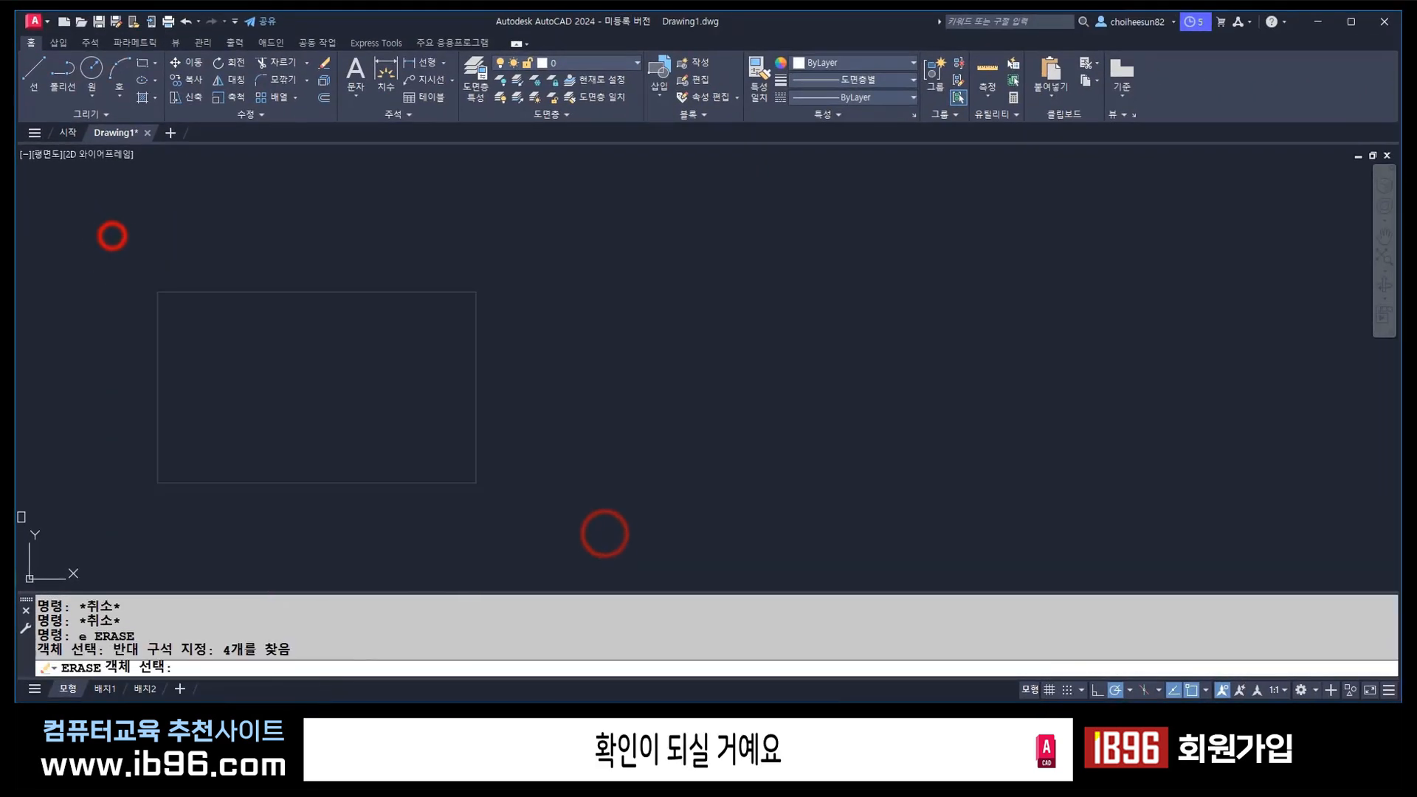
key(Return)
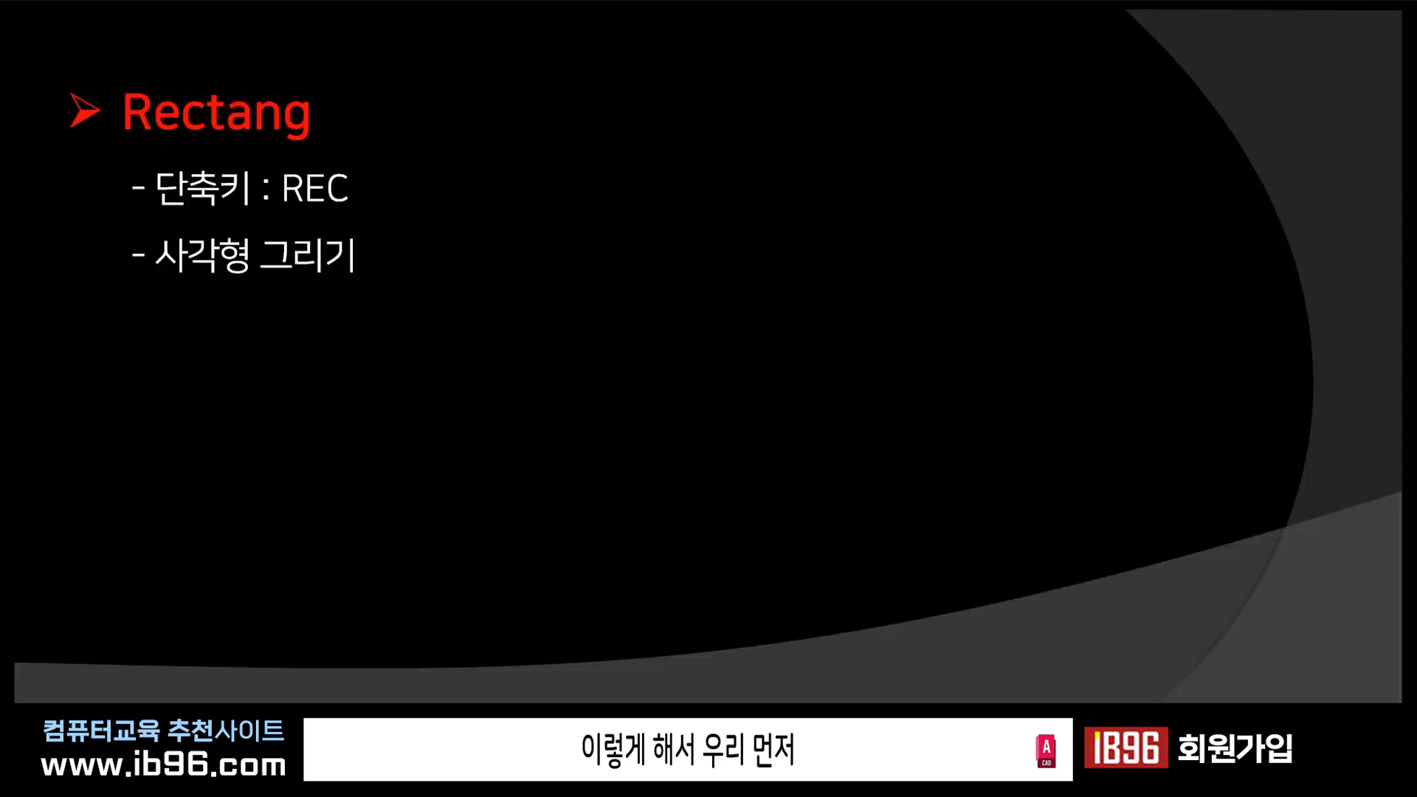
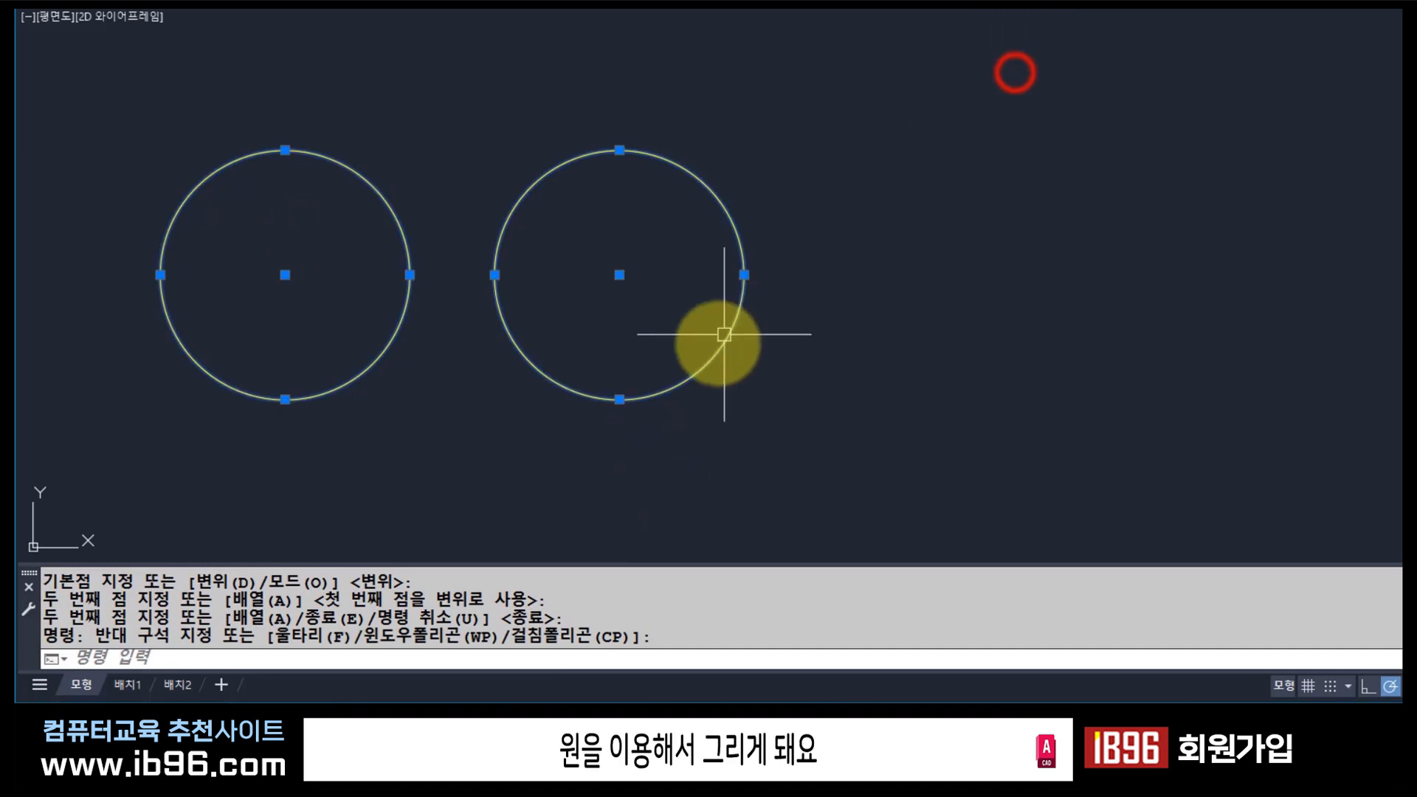
middle_drag(689, 457, 725, 469)
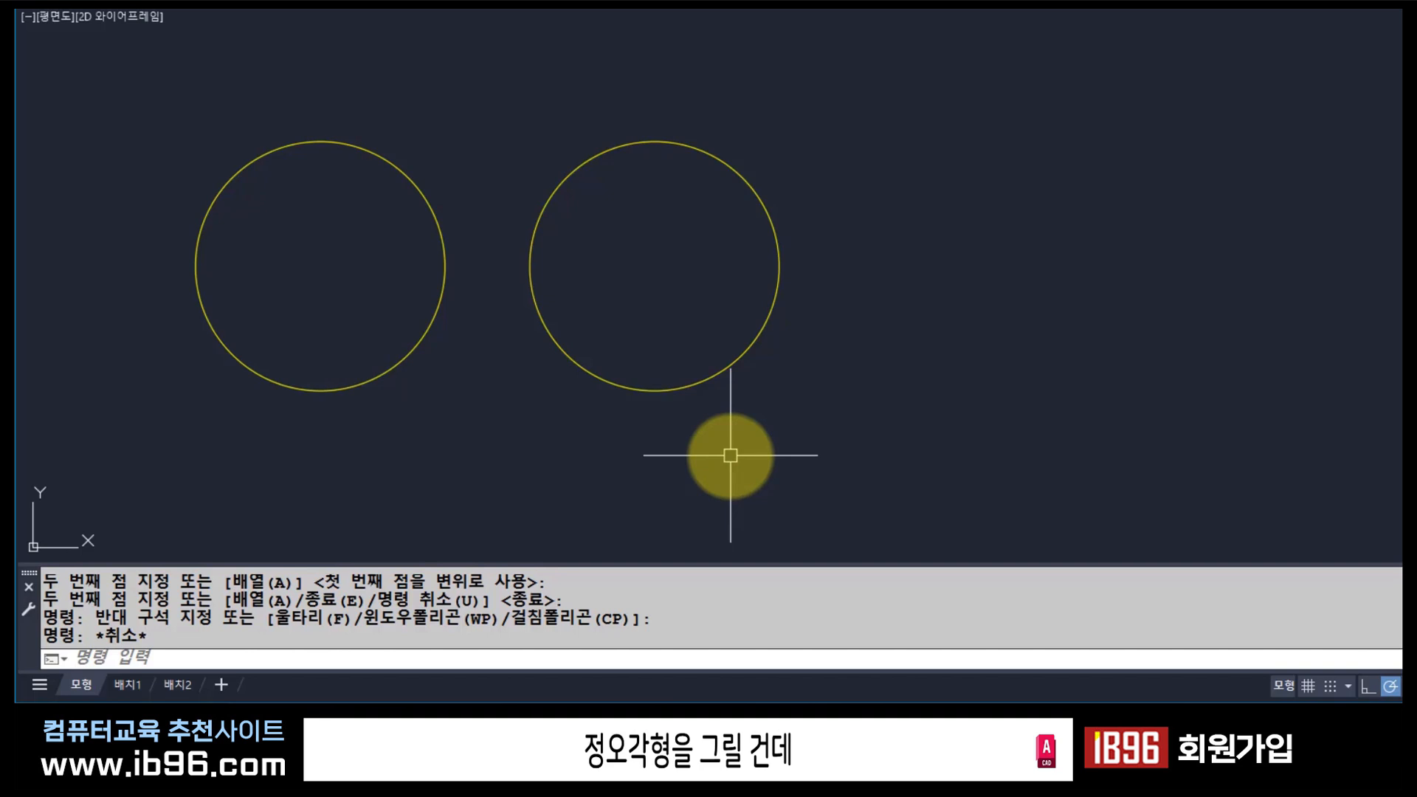
text(POL)
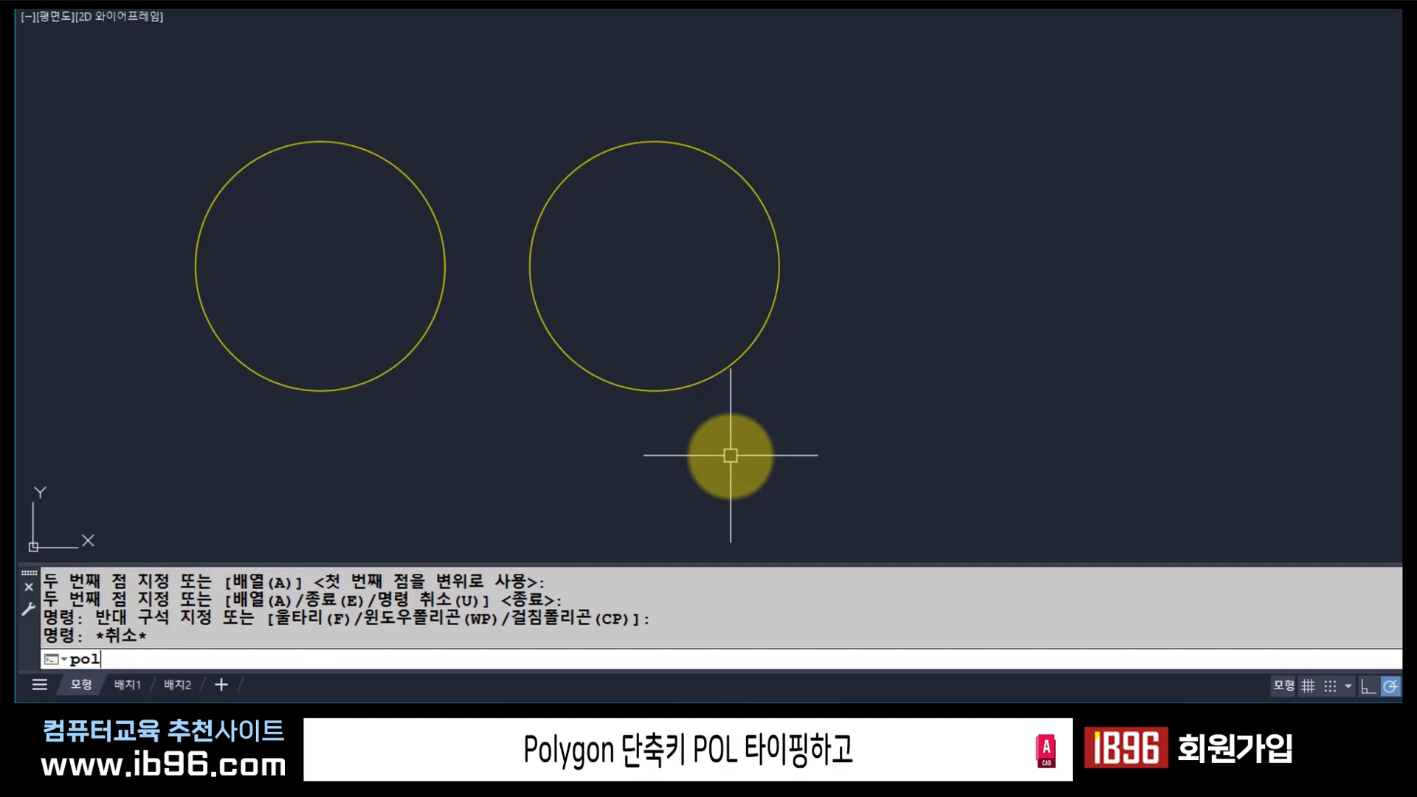
key(Return)
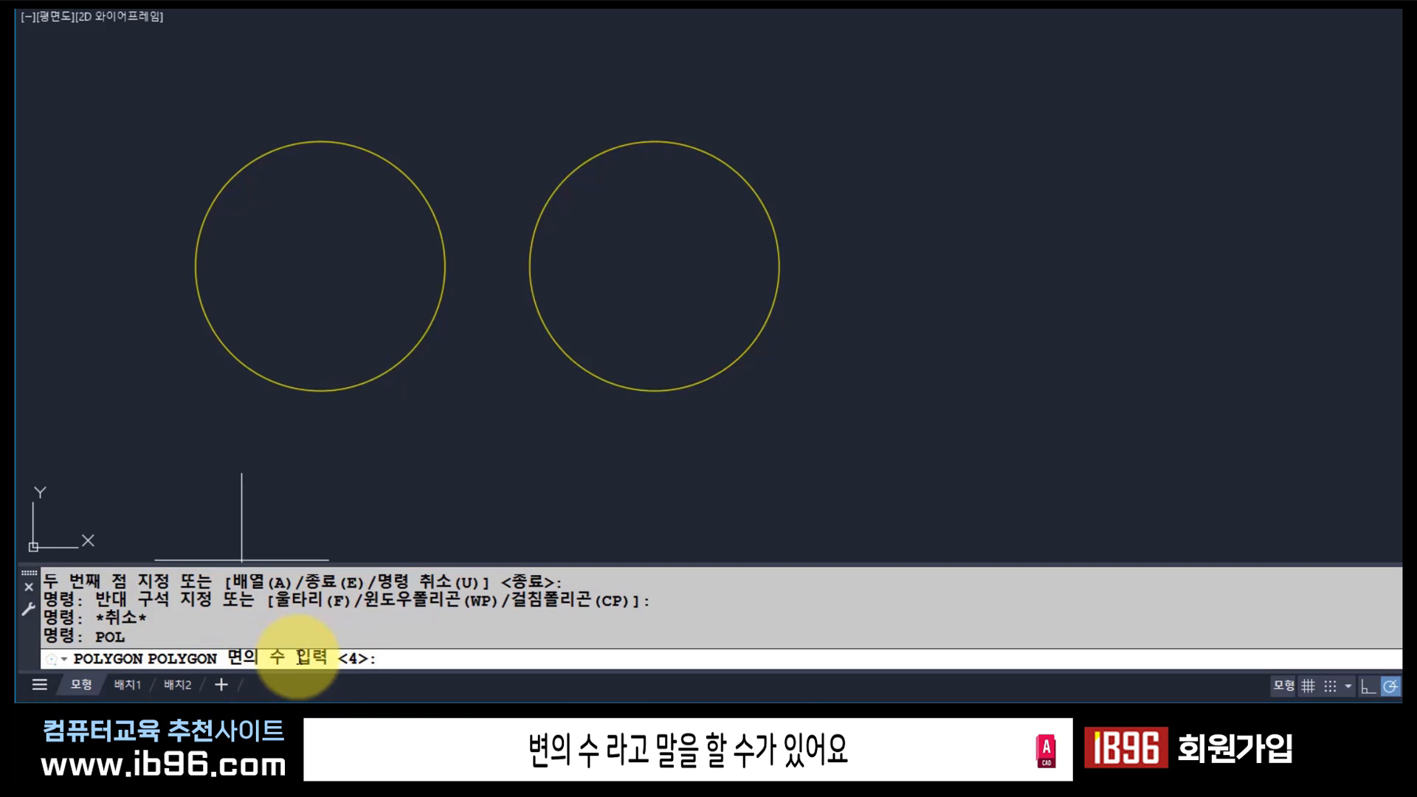
text(5)
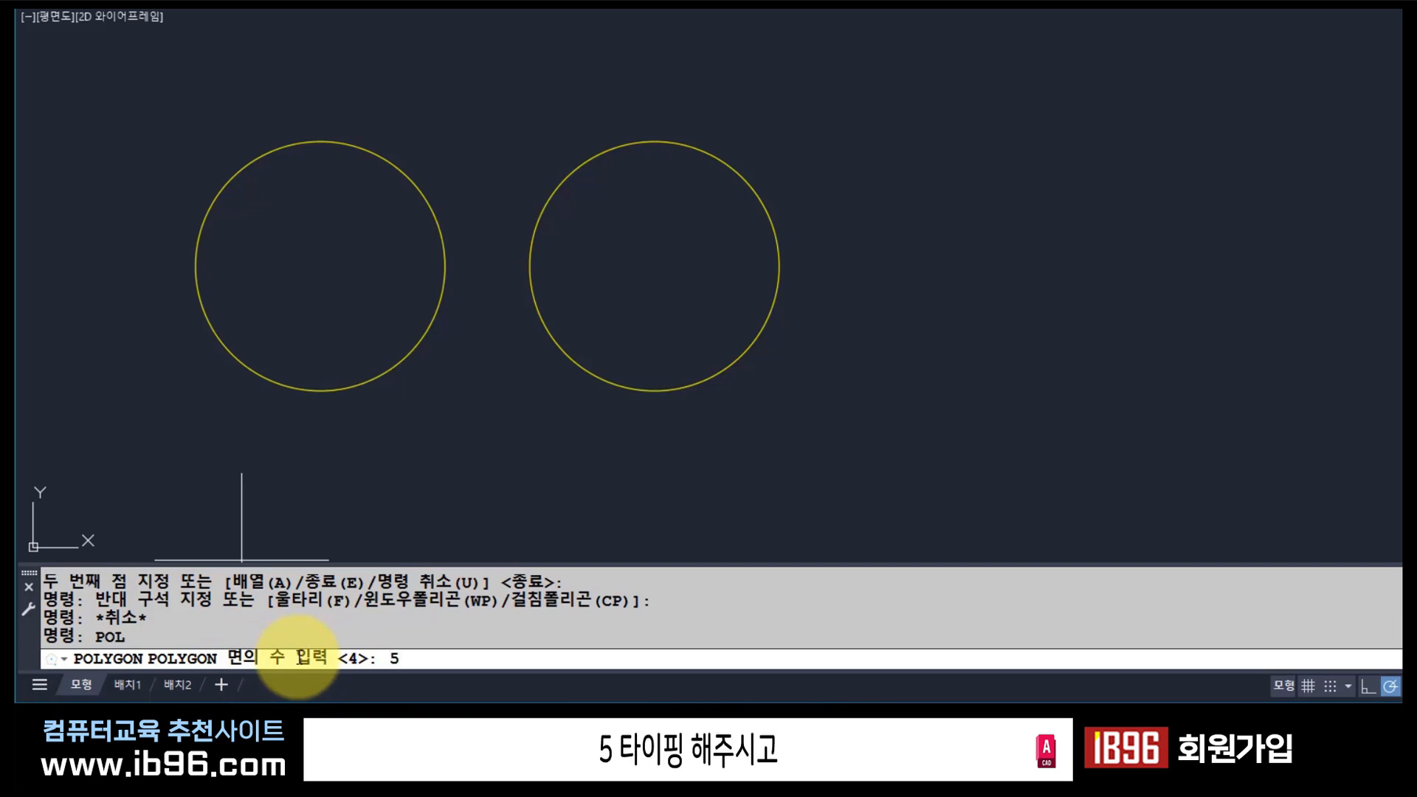
key(Return)
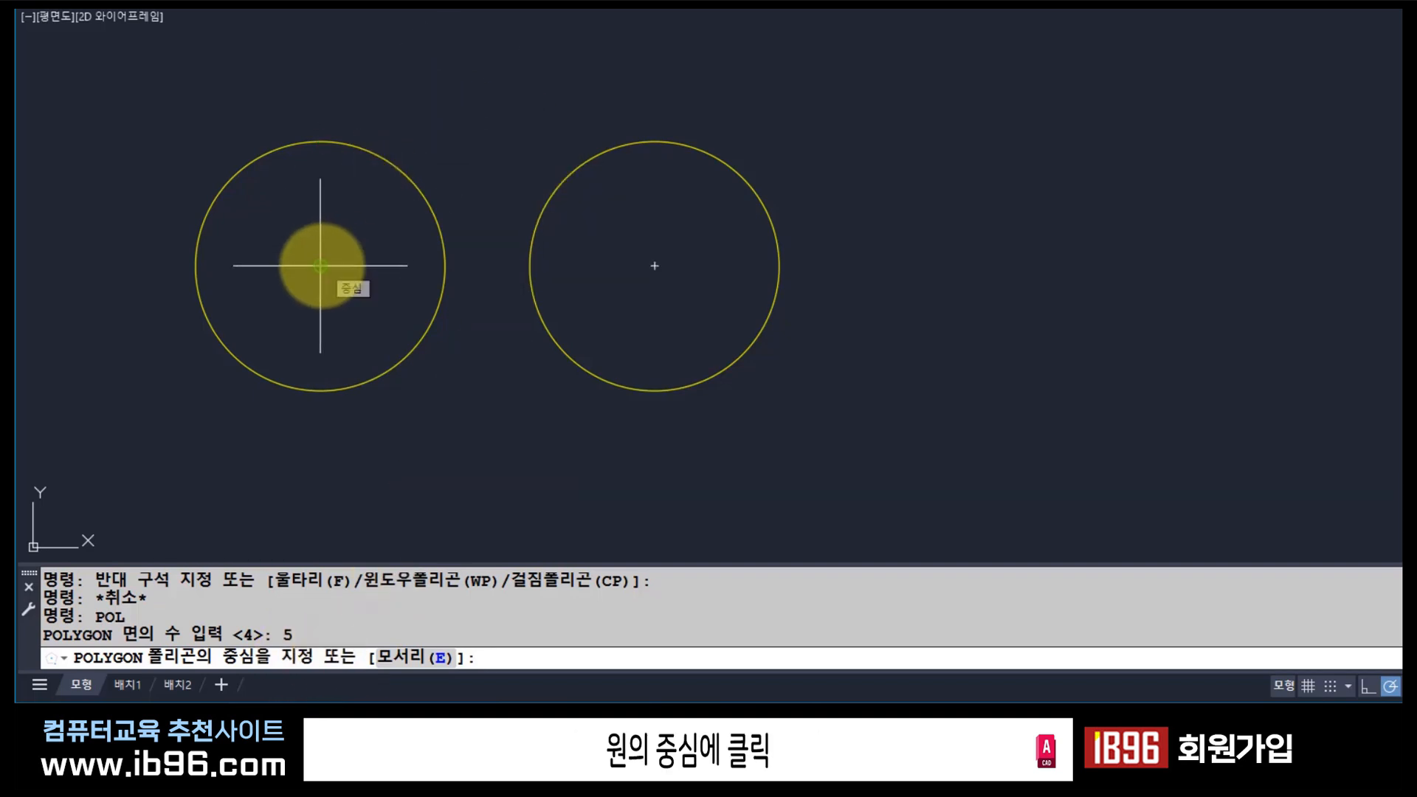
click(321, 265)
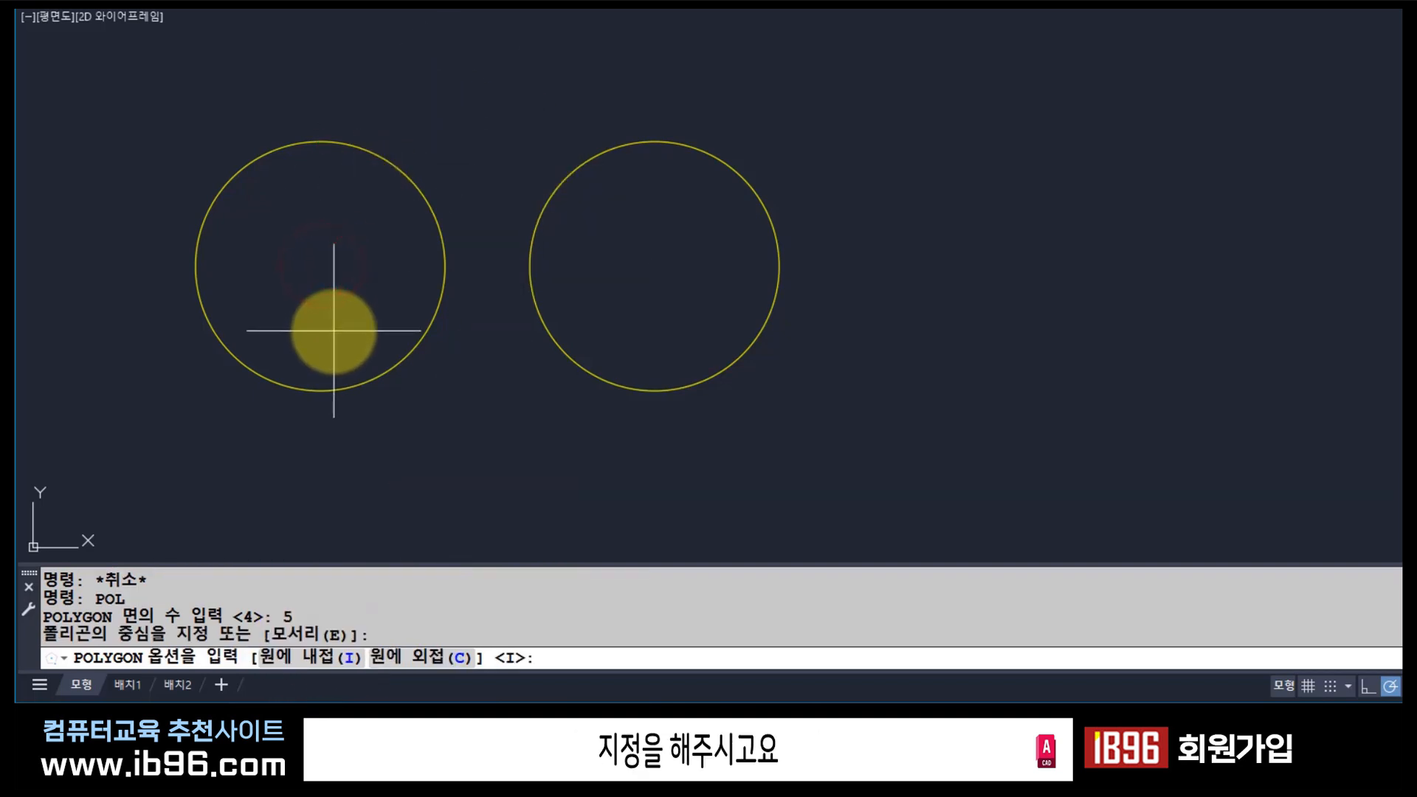
click(215, 667)
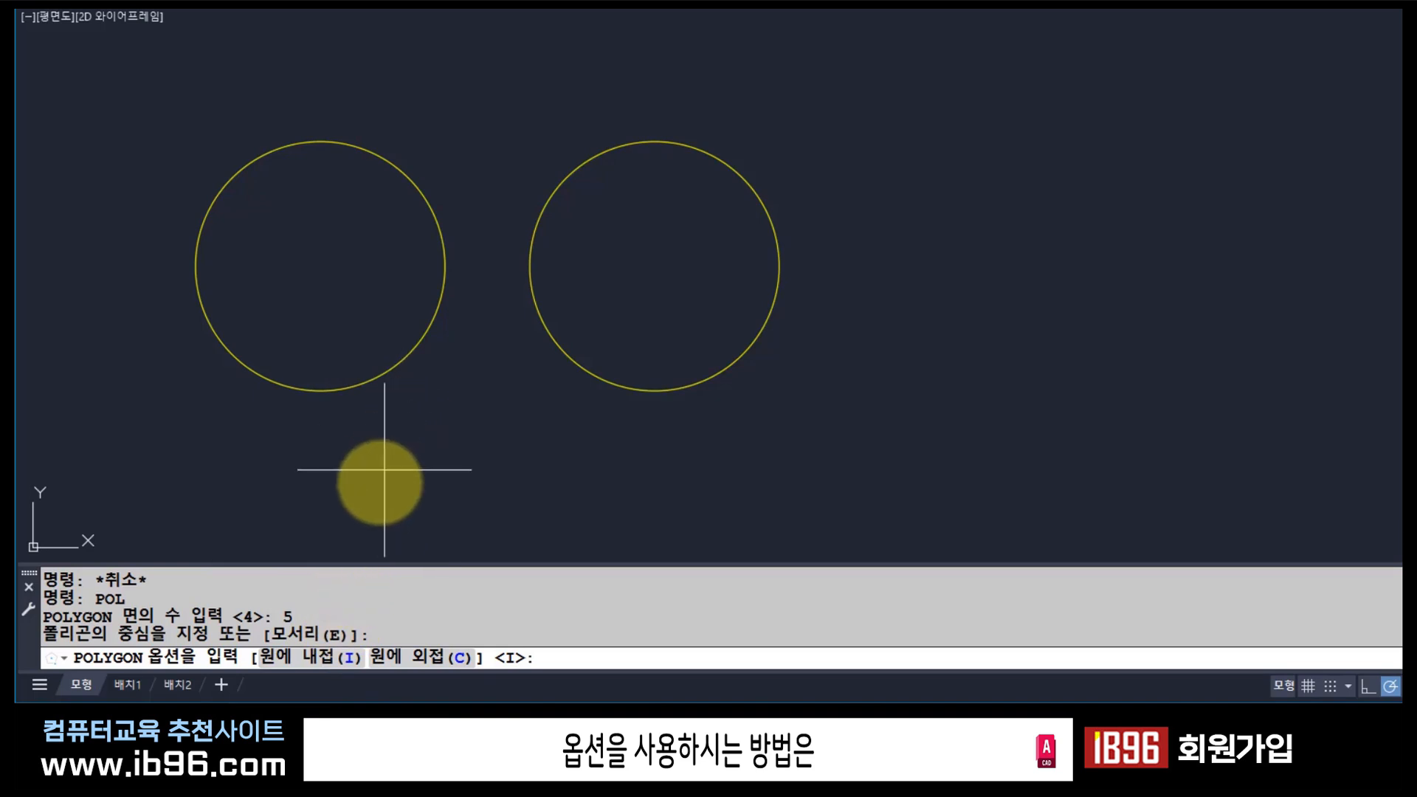
click(309, 672)
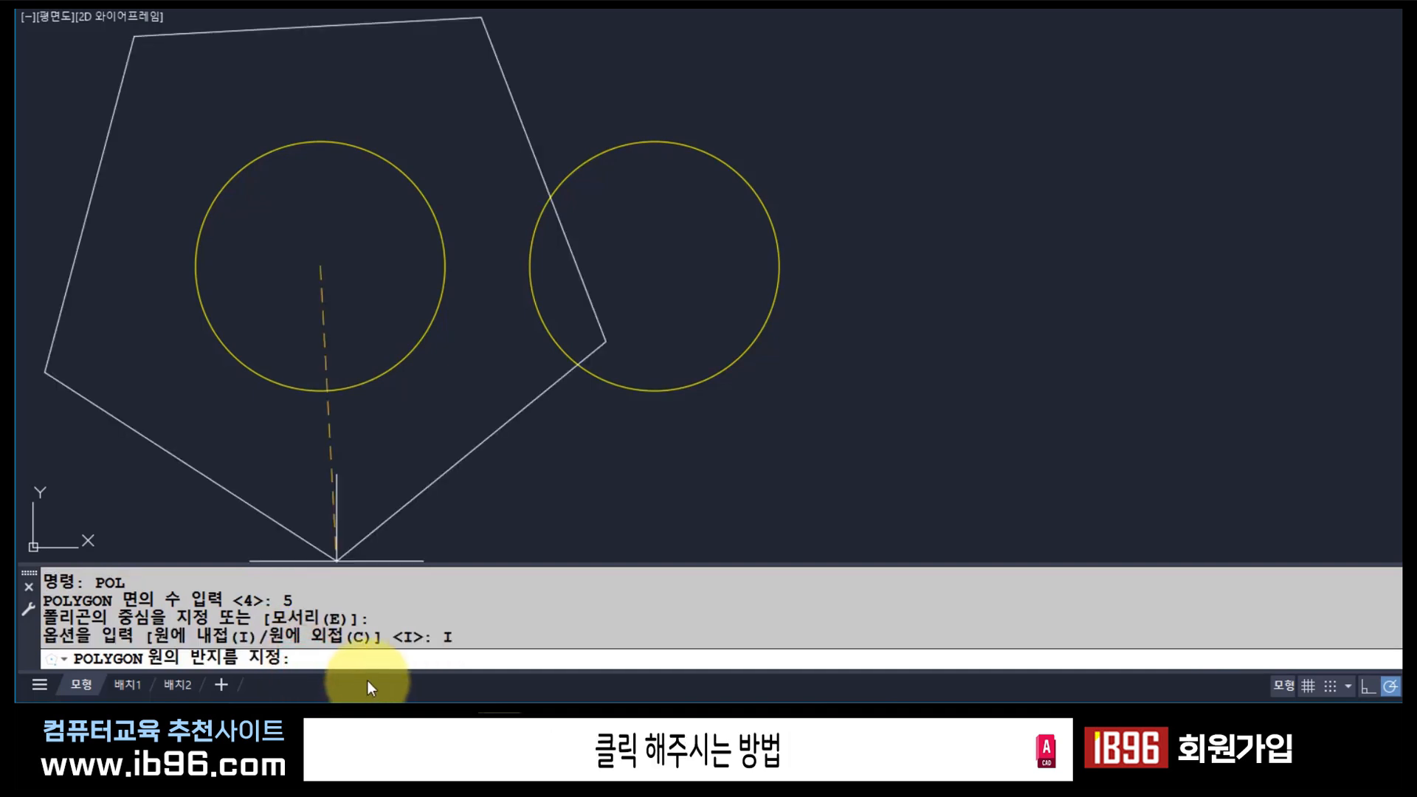
key(Escape)
key(Escape)
key(Escape)
Start a regular polygon with 5 sides.
text(pol)
key(Return)
text(5)
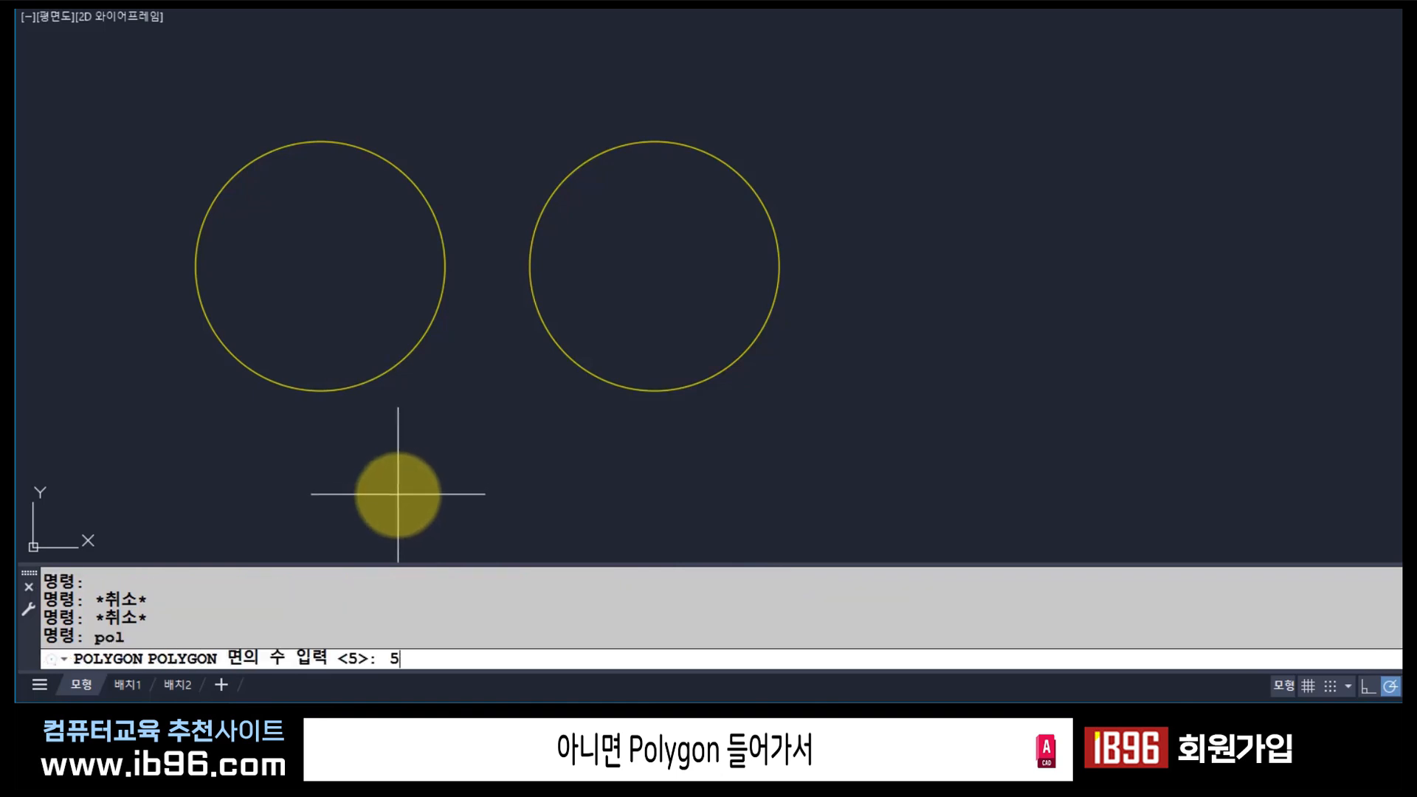
key(Return)
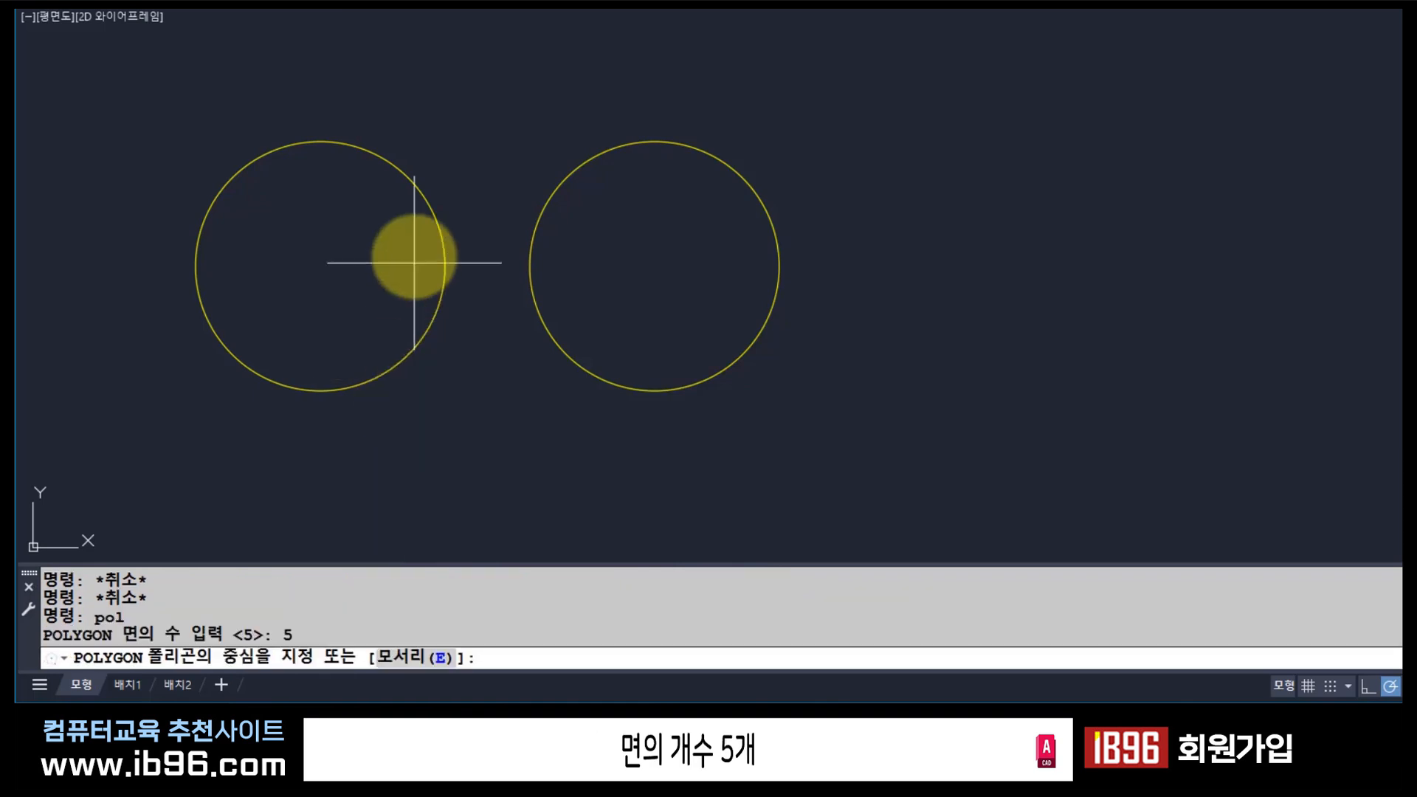
Draw a five-sided polygon inscribed in the left circle, centred on it, with one vertex at the circle's top quadrant.
click(319, 266)
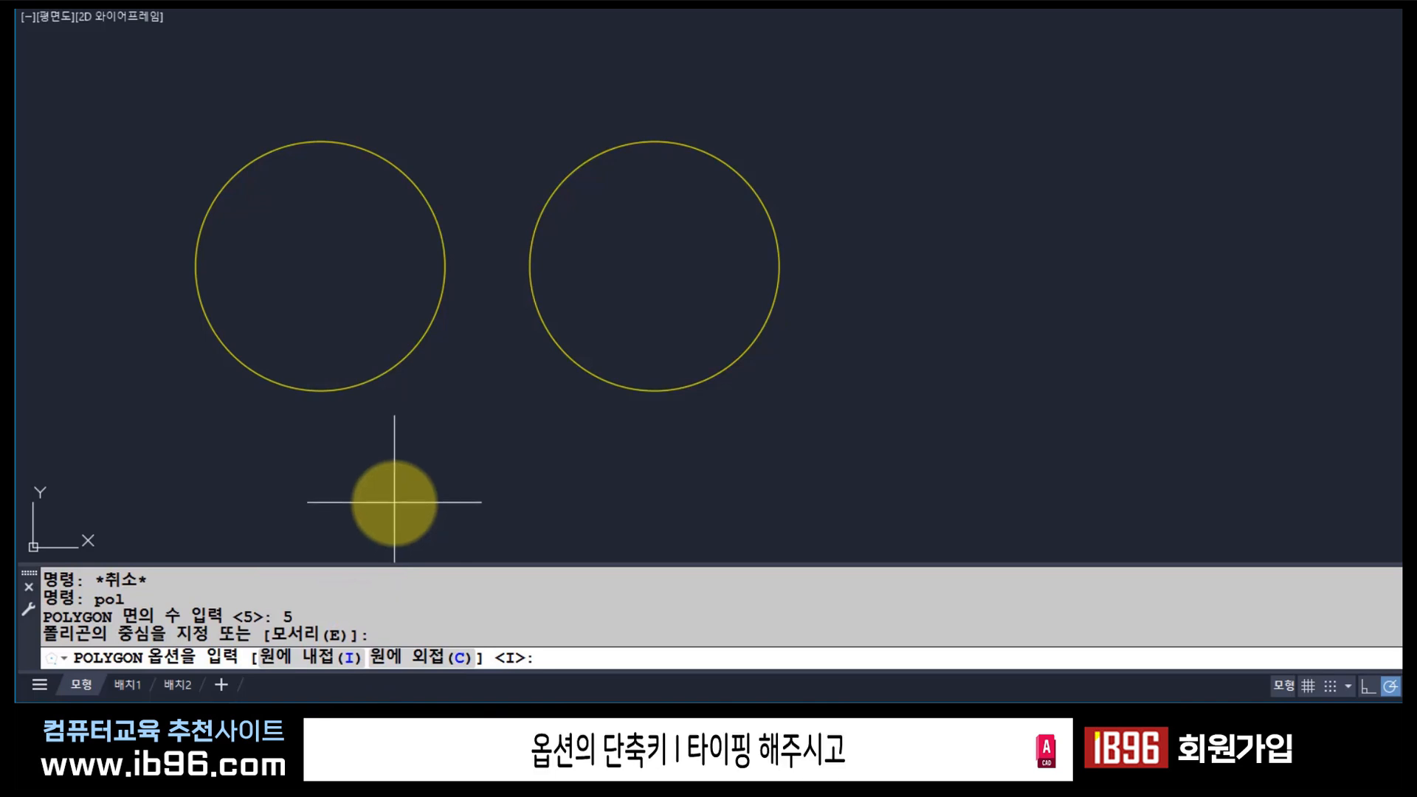
text(i)
key(Return)
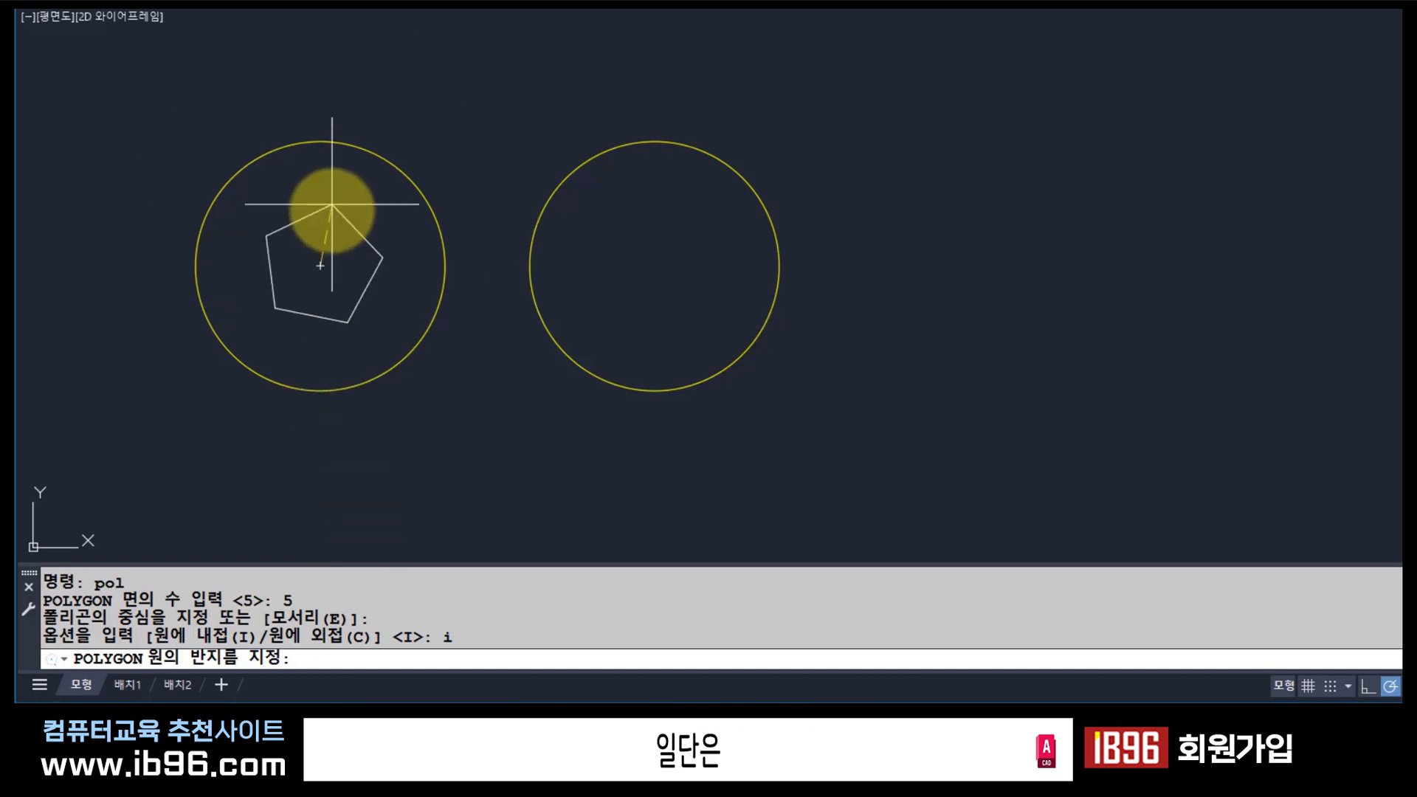
click(321, 140)
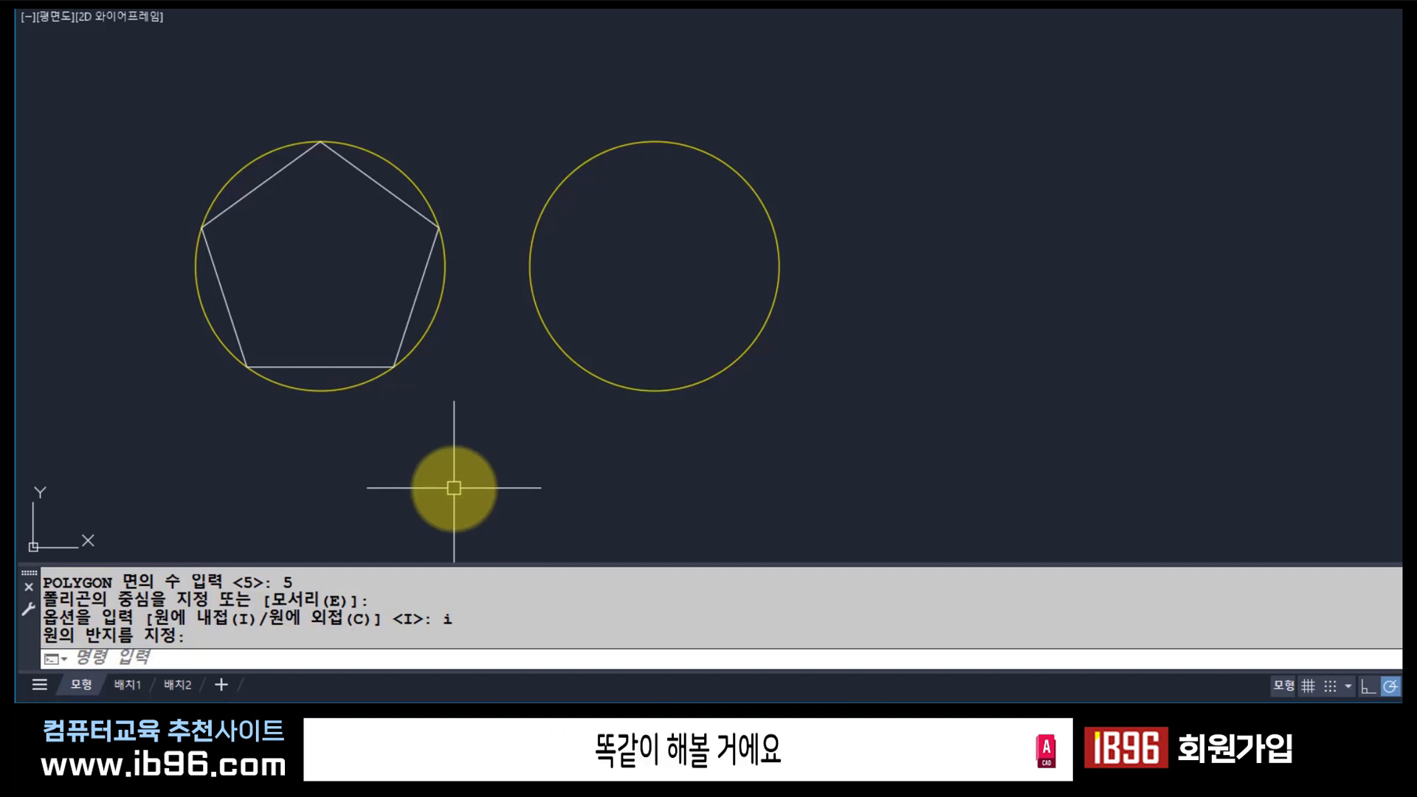
Draw a five-sided polygon circumscribed about the right circle, centred on it, with one side touching the circle's top quadrant.
text(pol)
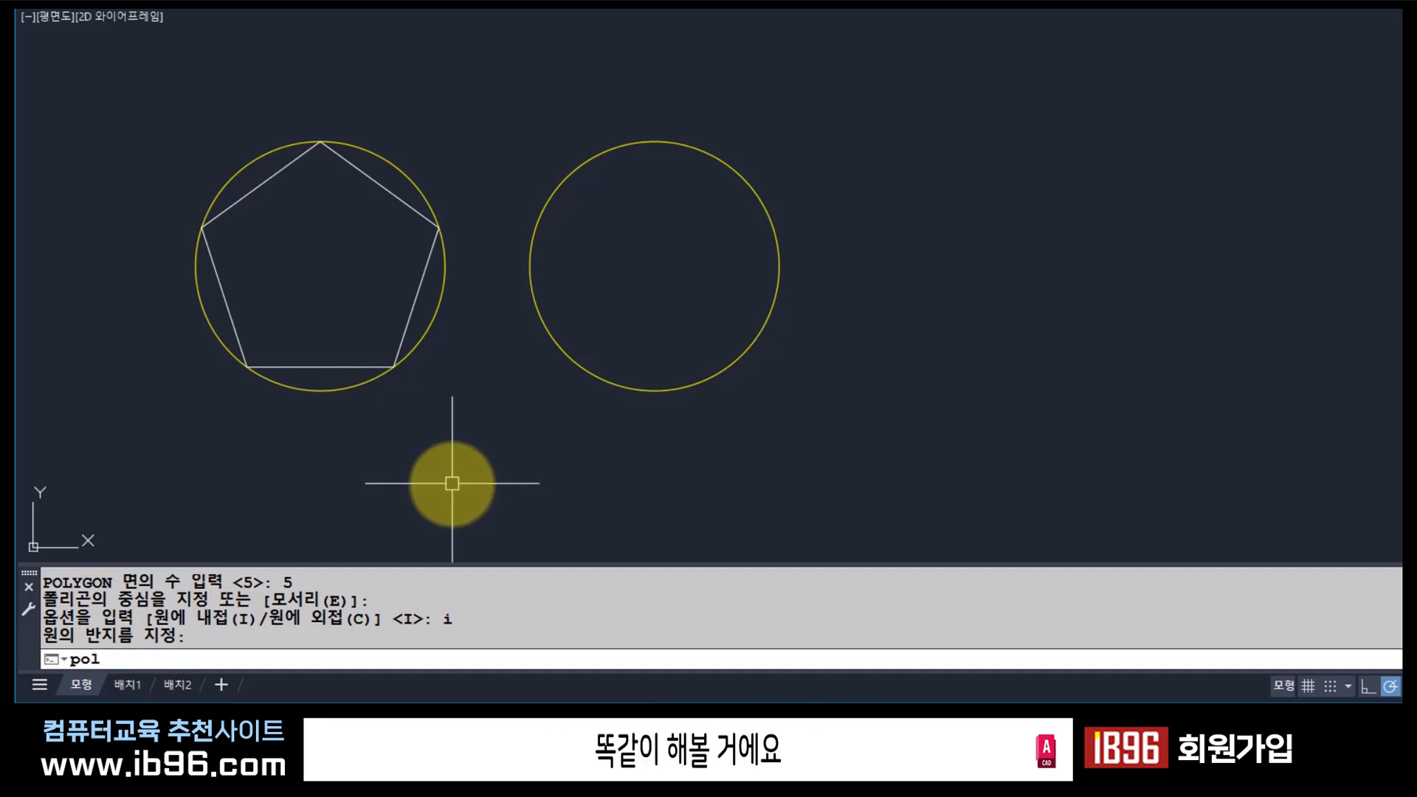
key(Return)
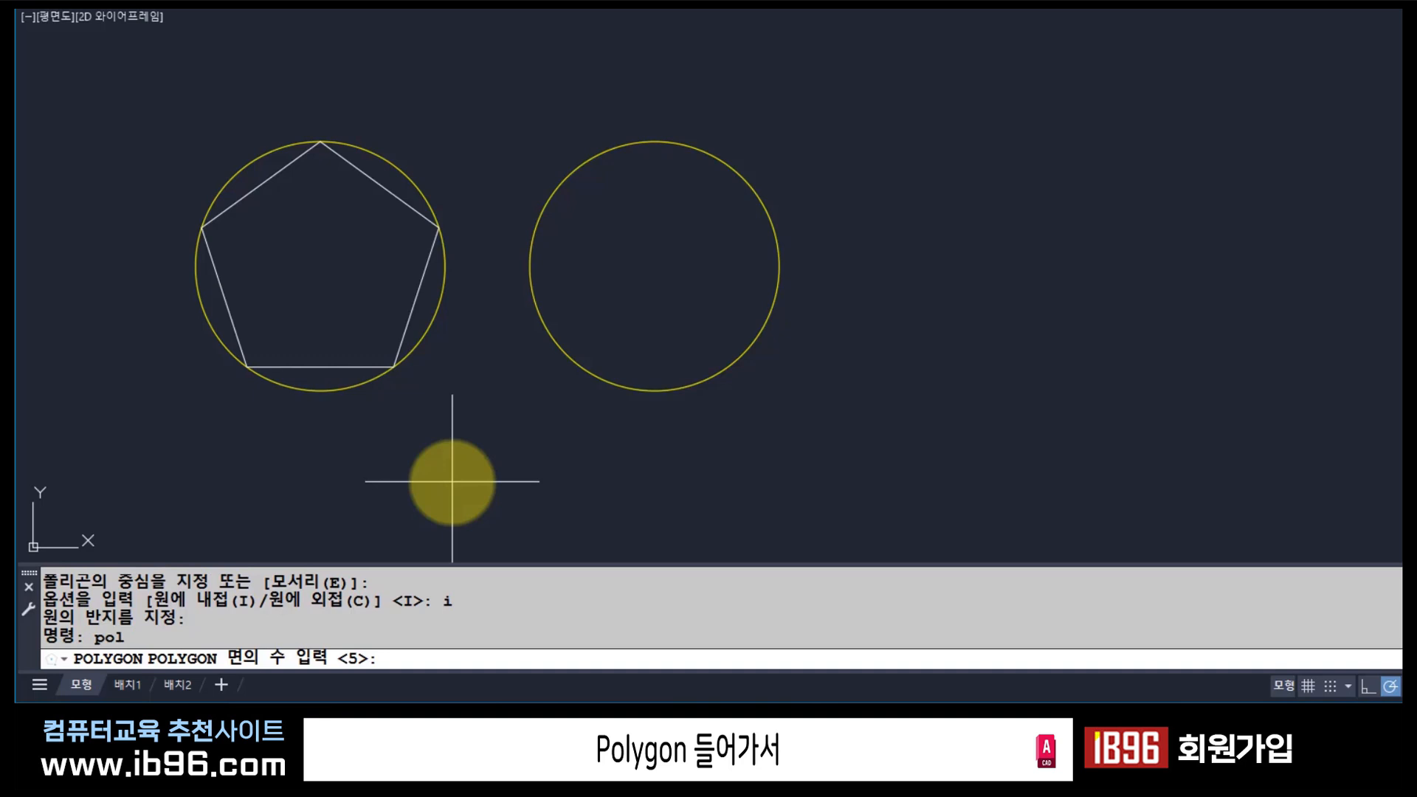
text(5)
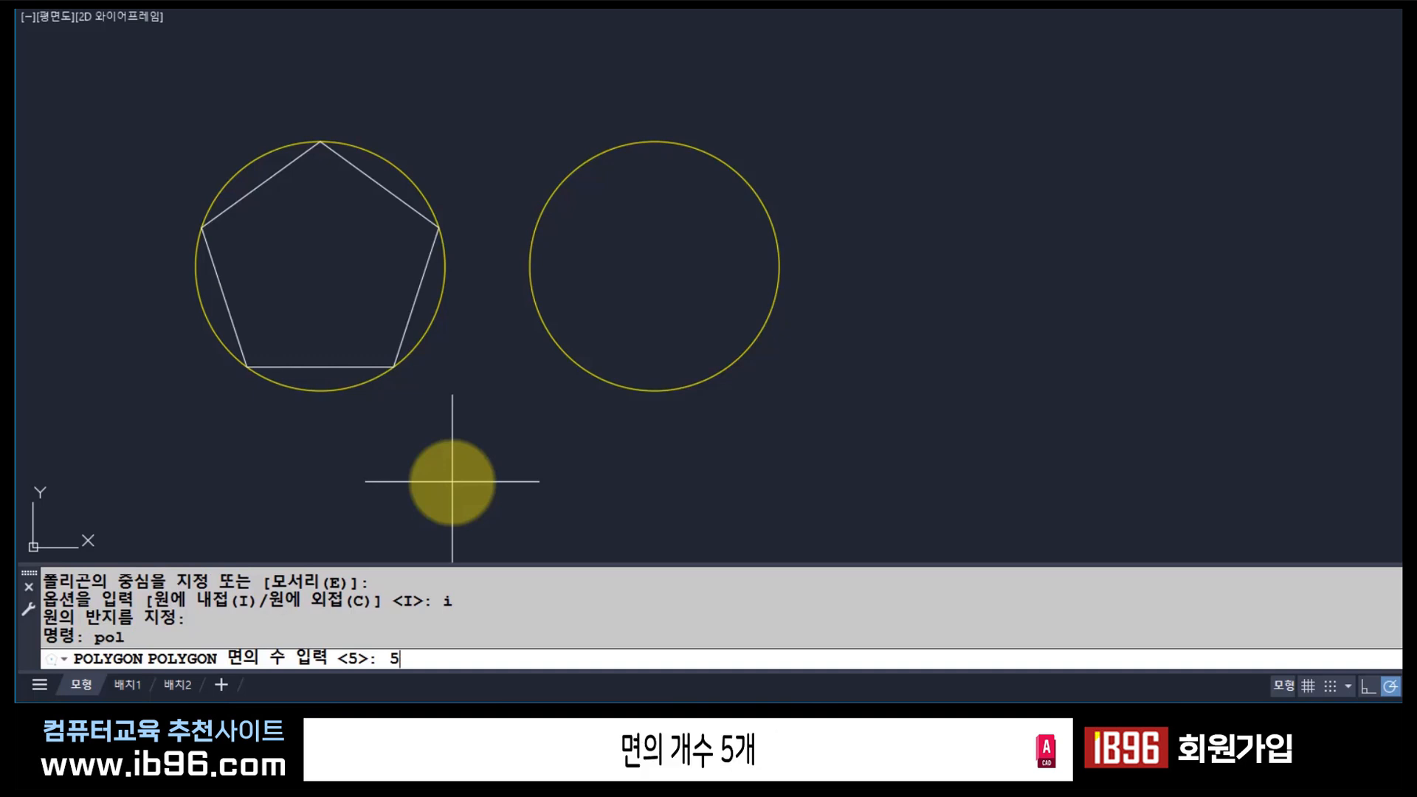
key(Return)
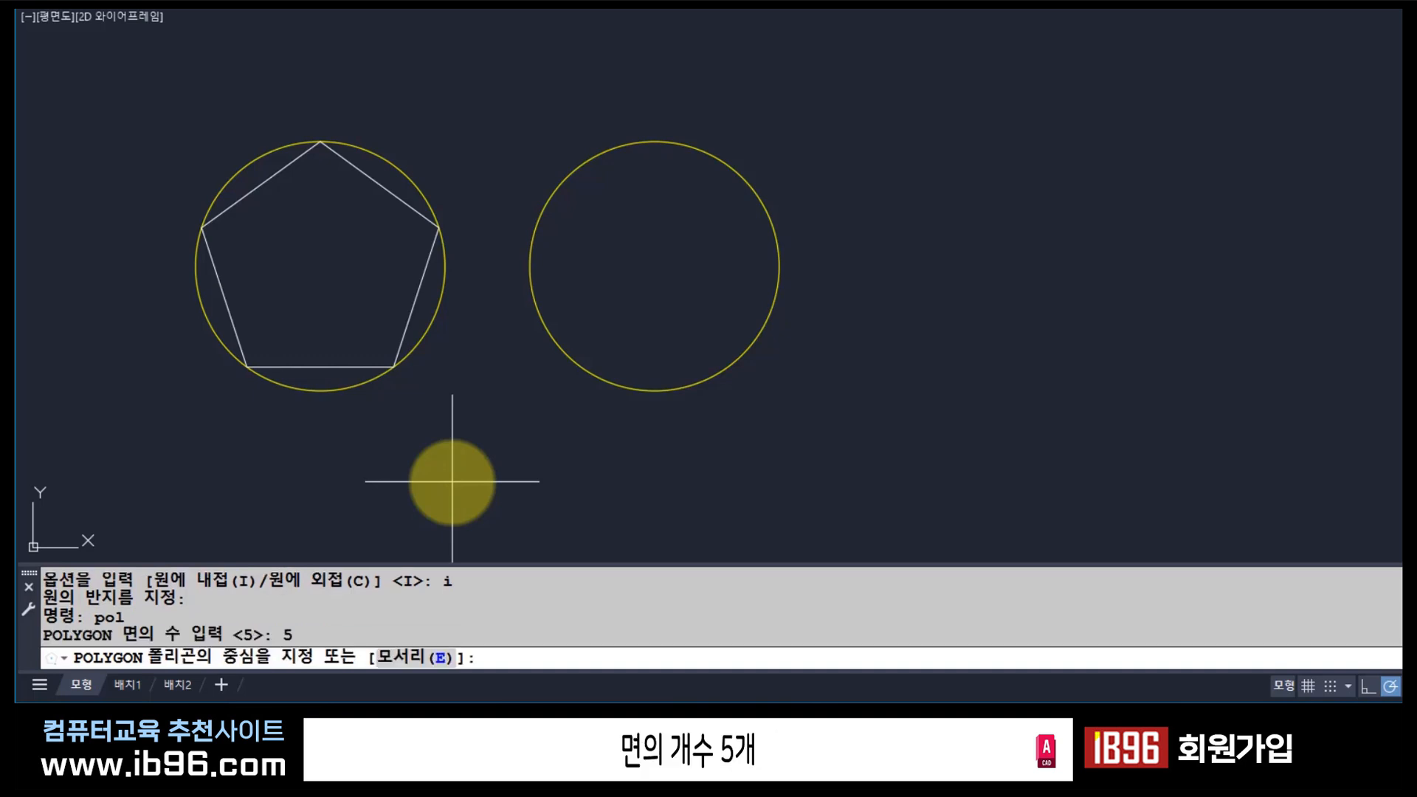
click(655, 266)
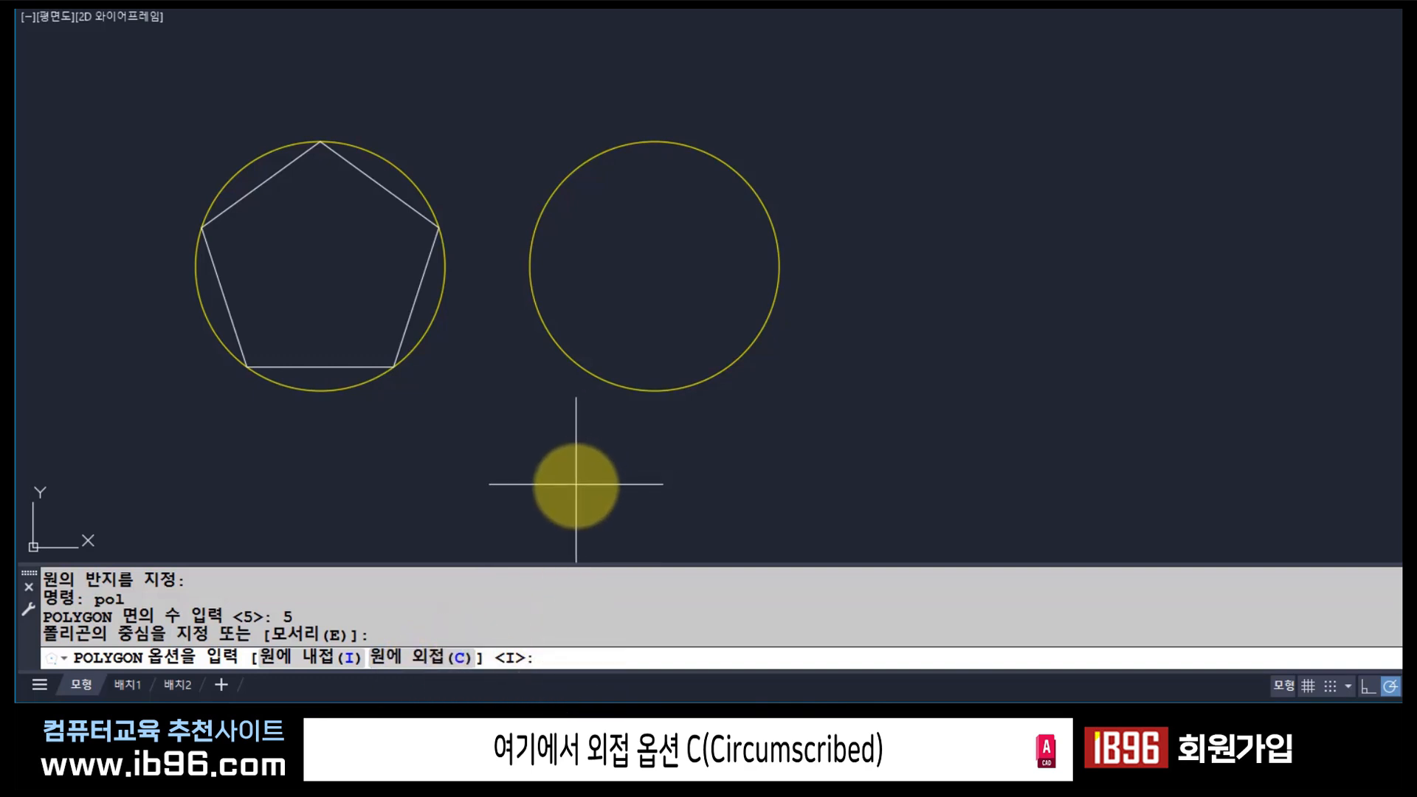
text(c)
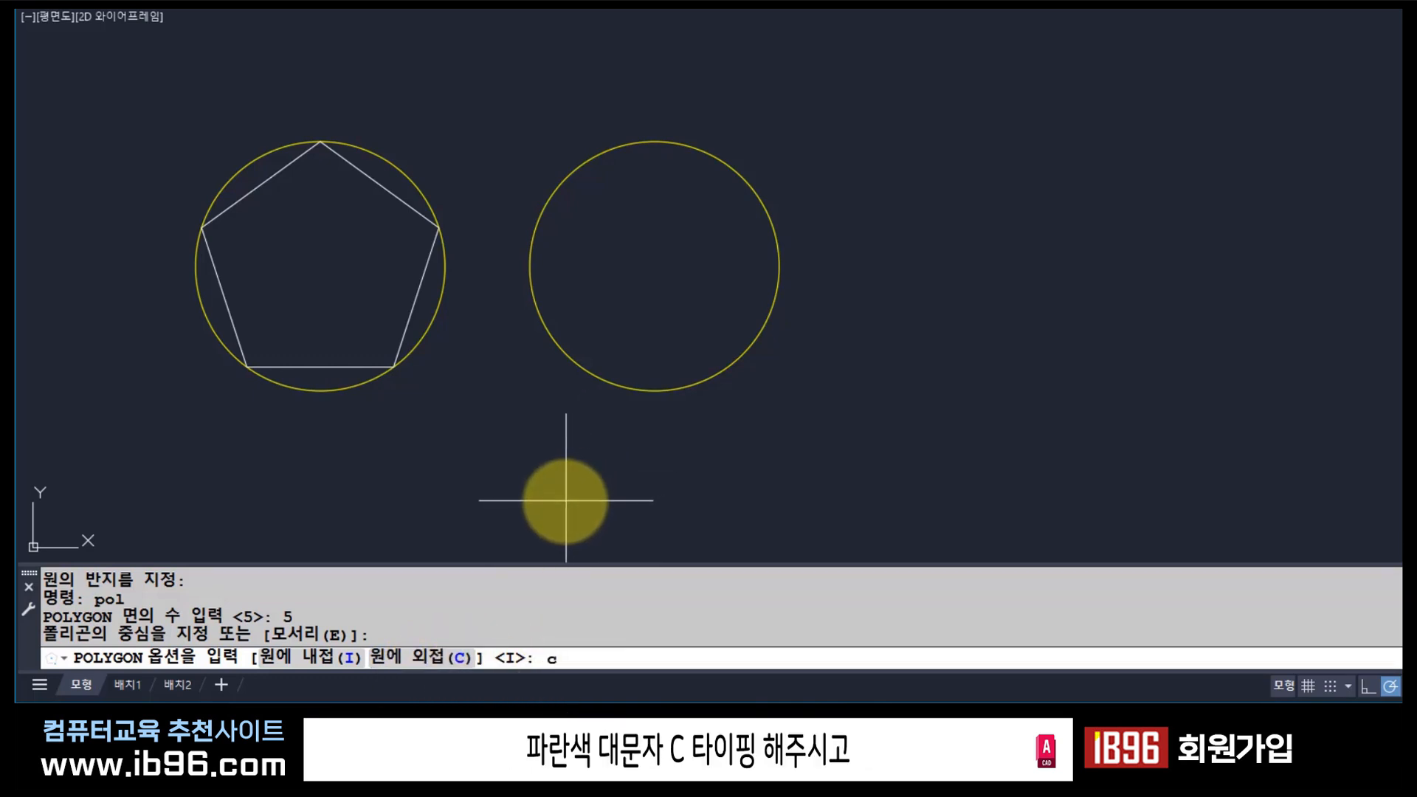
key(Return)
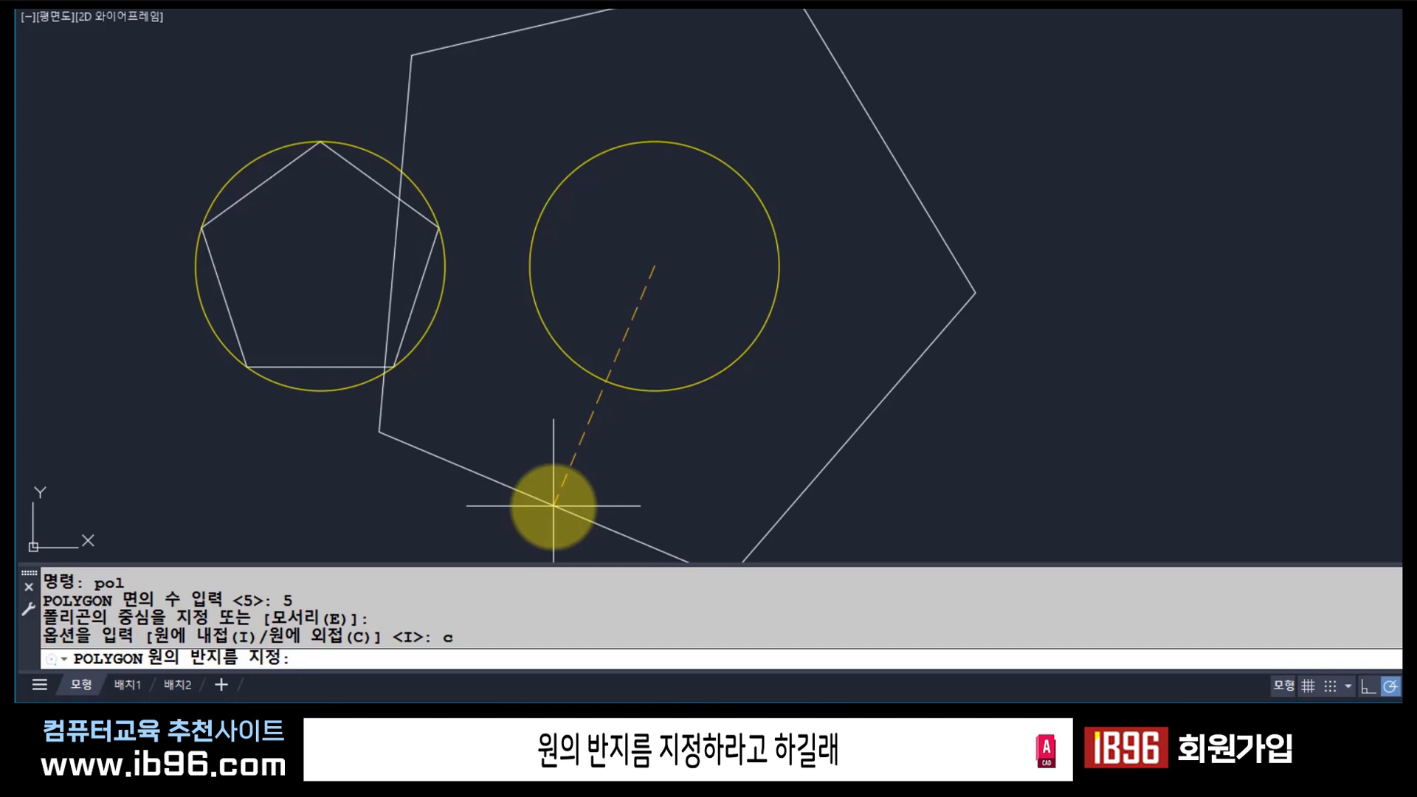
click(655, 141)
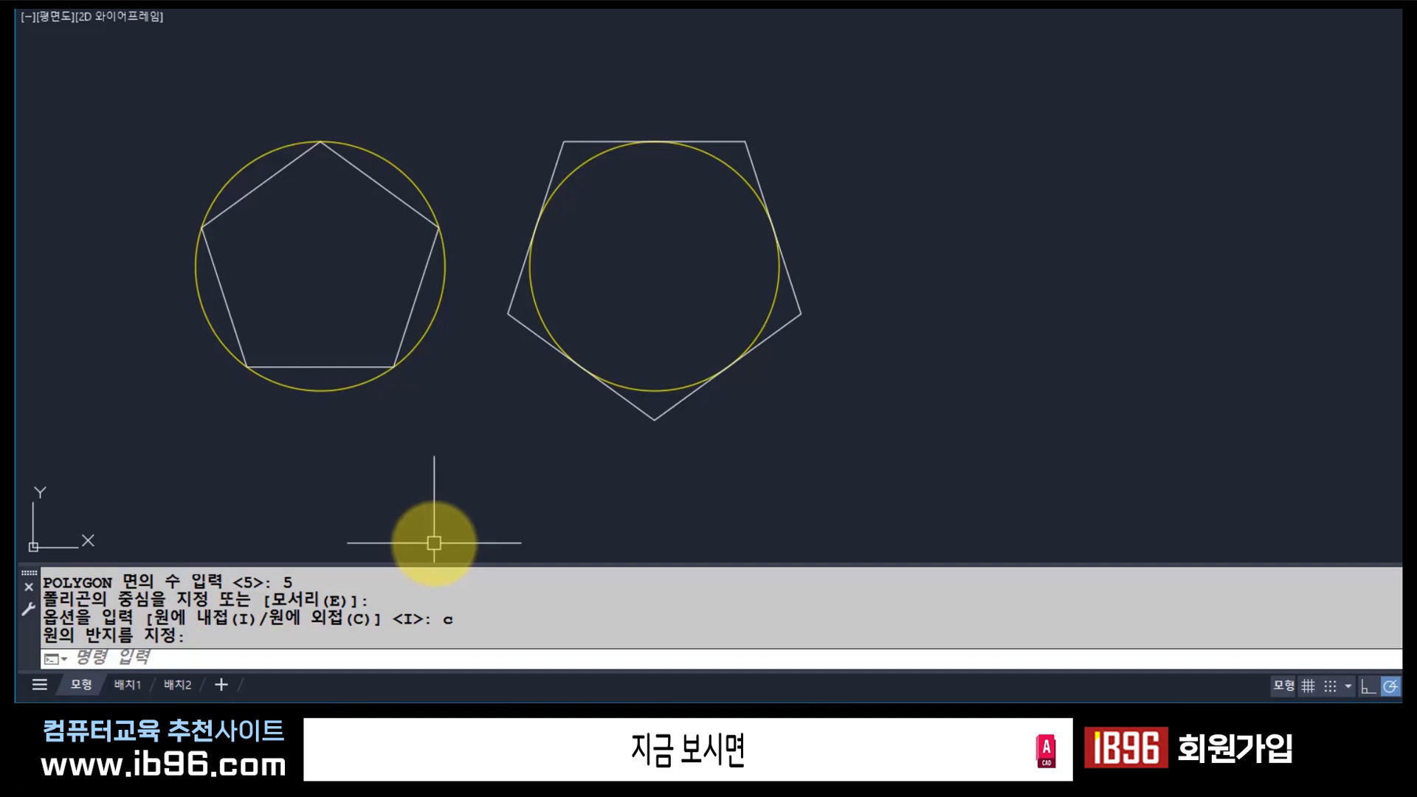
drag(152, 620, 375, 622)
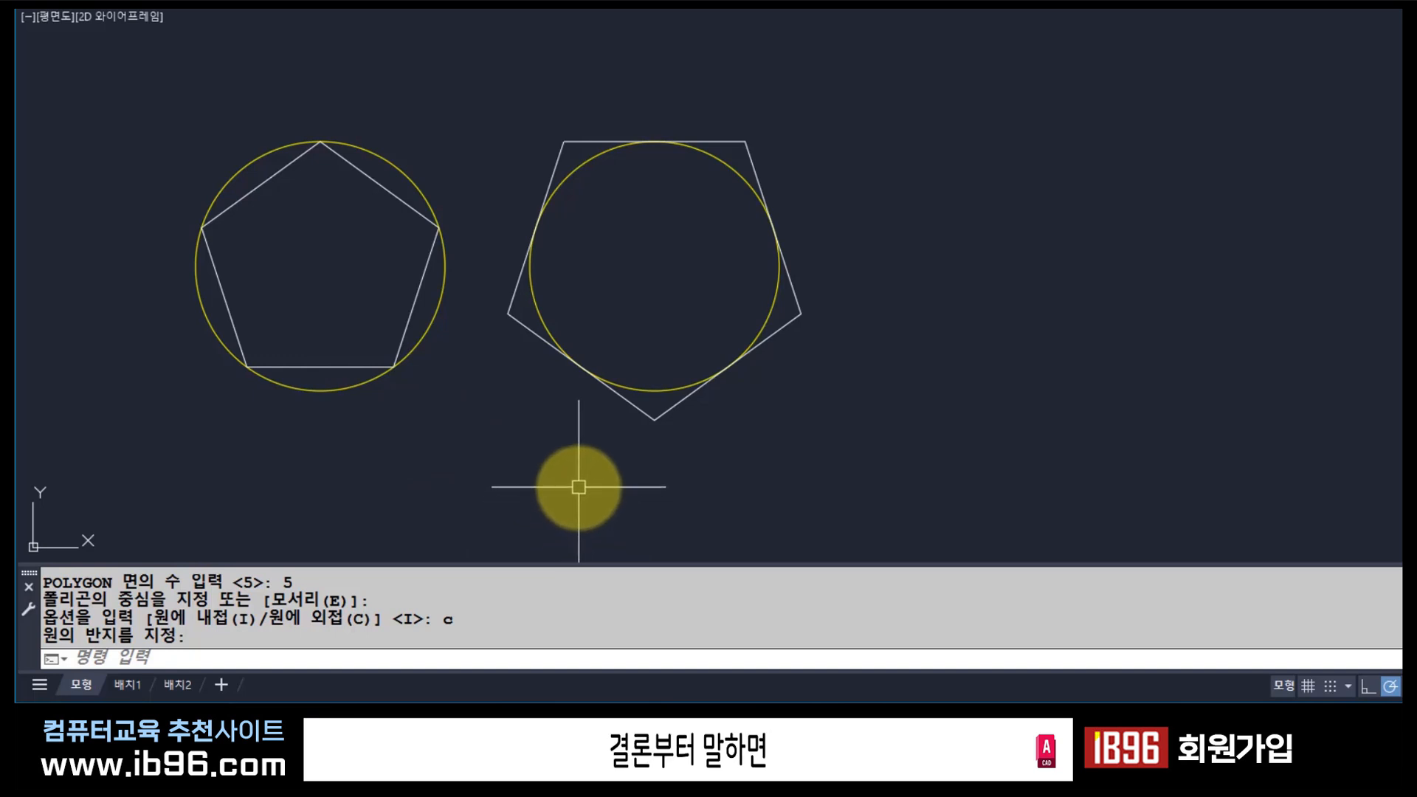
key(Escape)
click(414, 168)
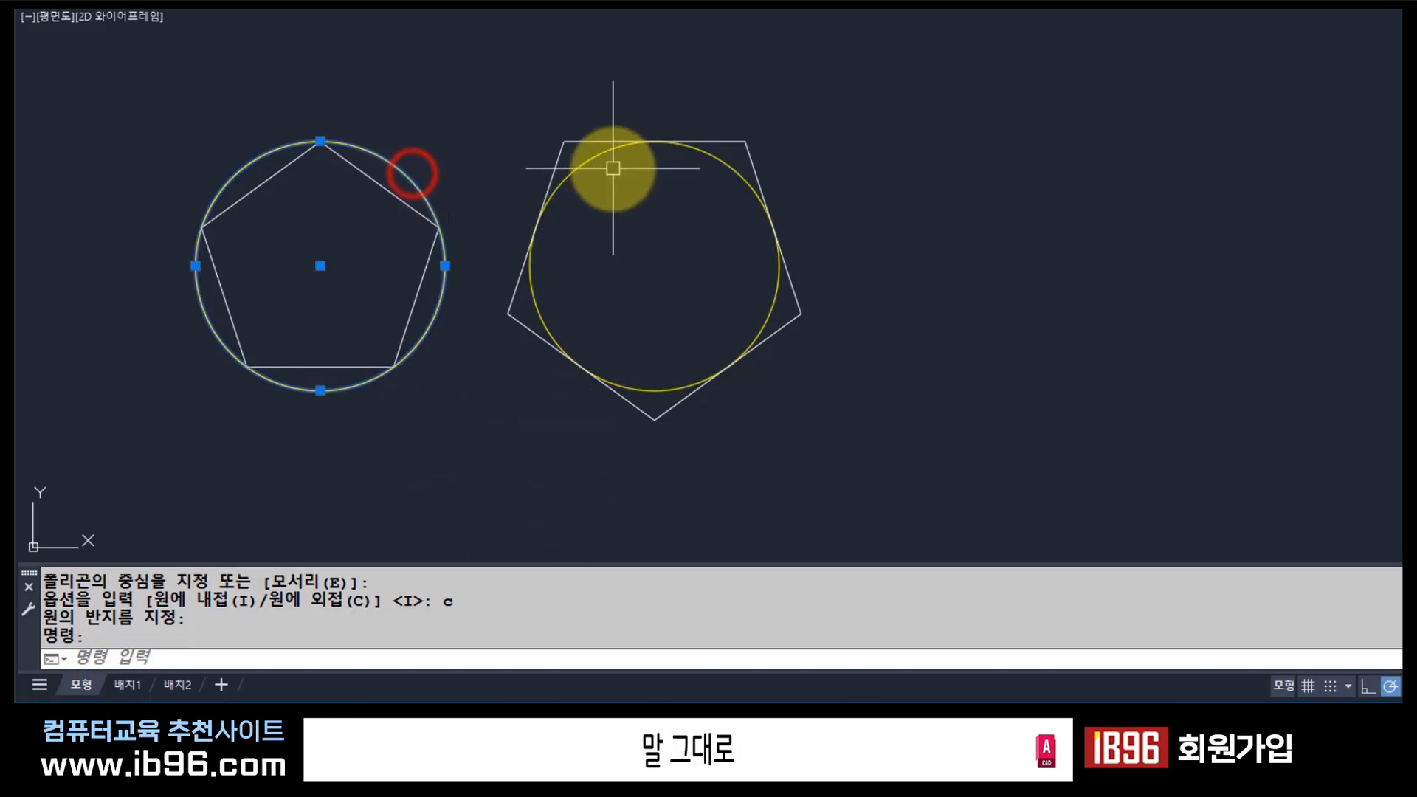
click(609, 153)
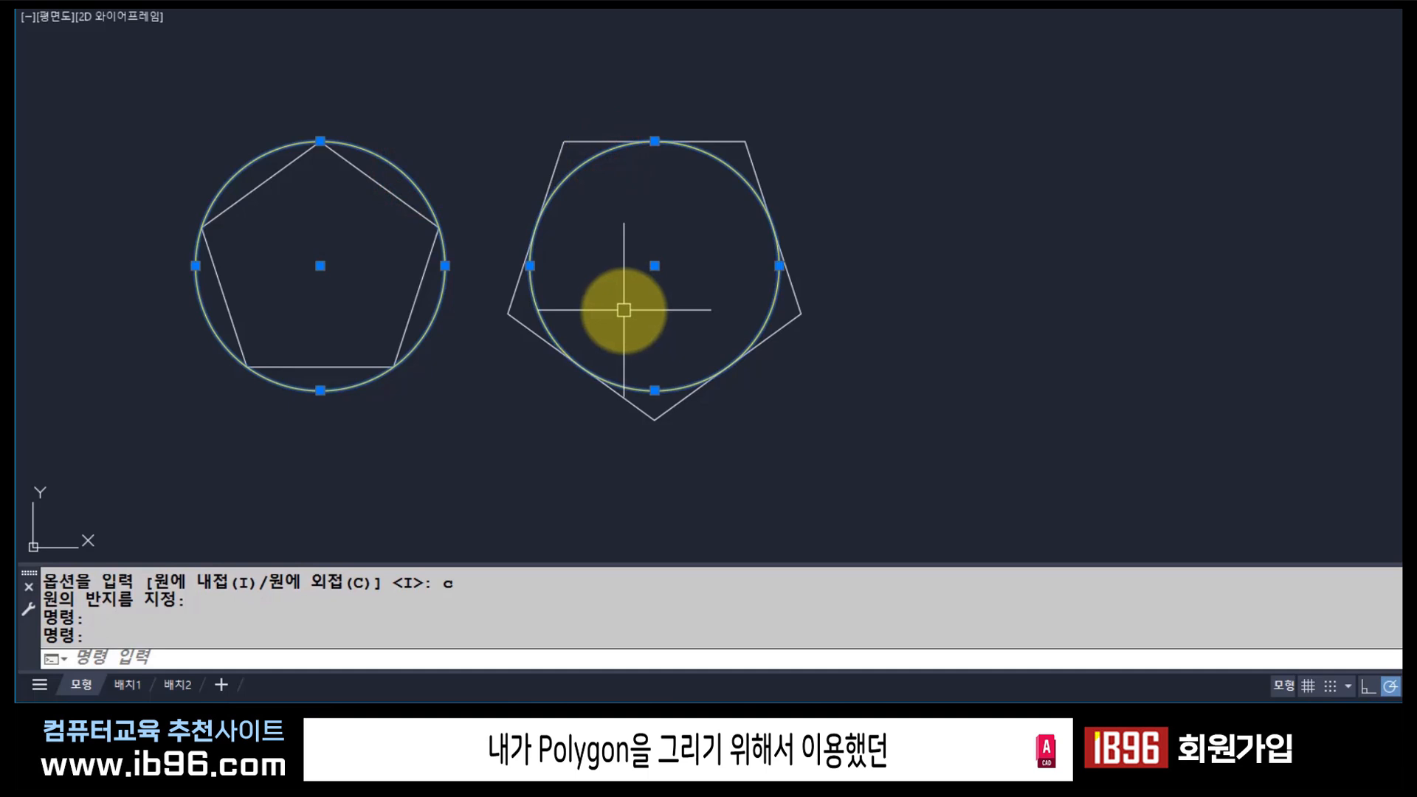
key(Escape)
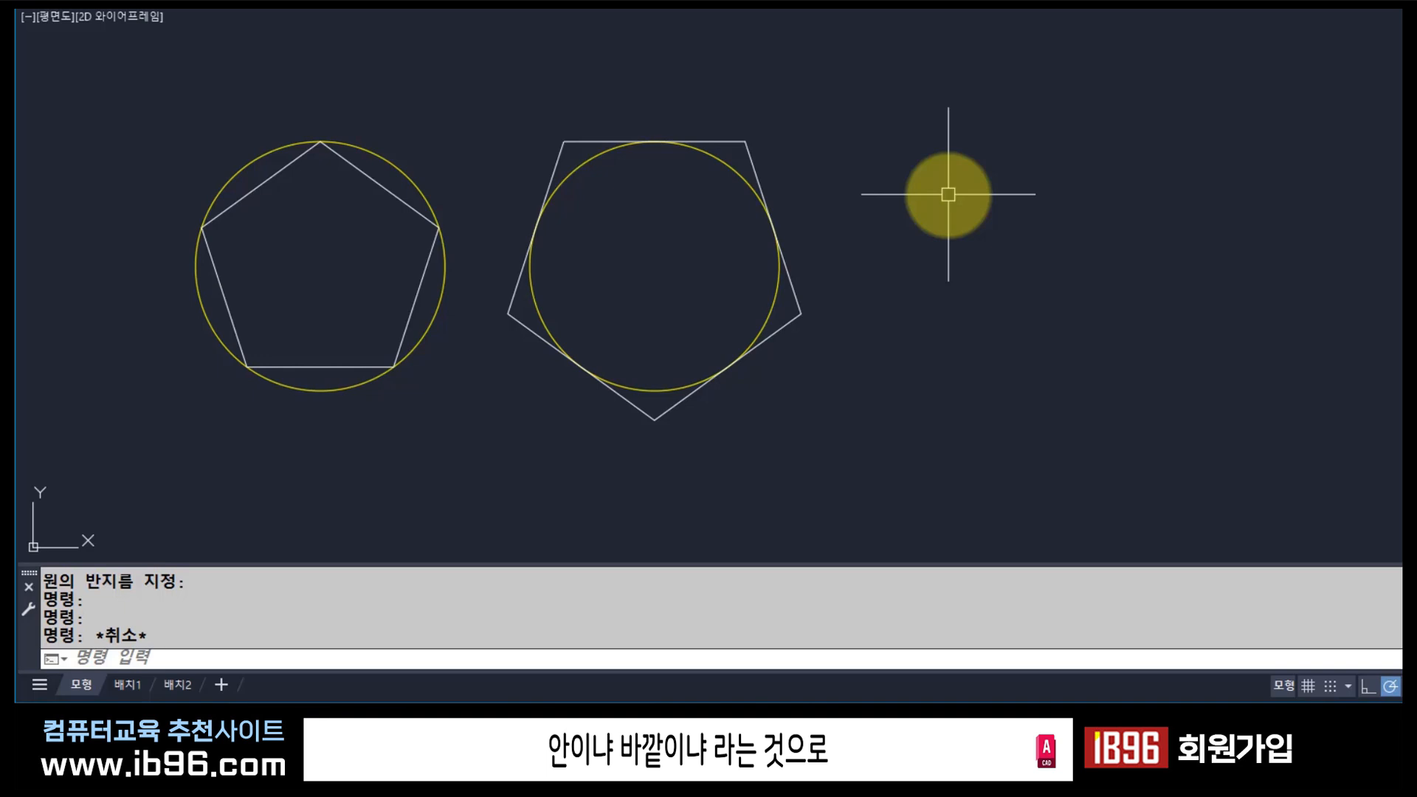
text(ddptyle)
key(Return)
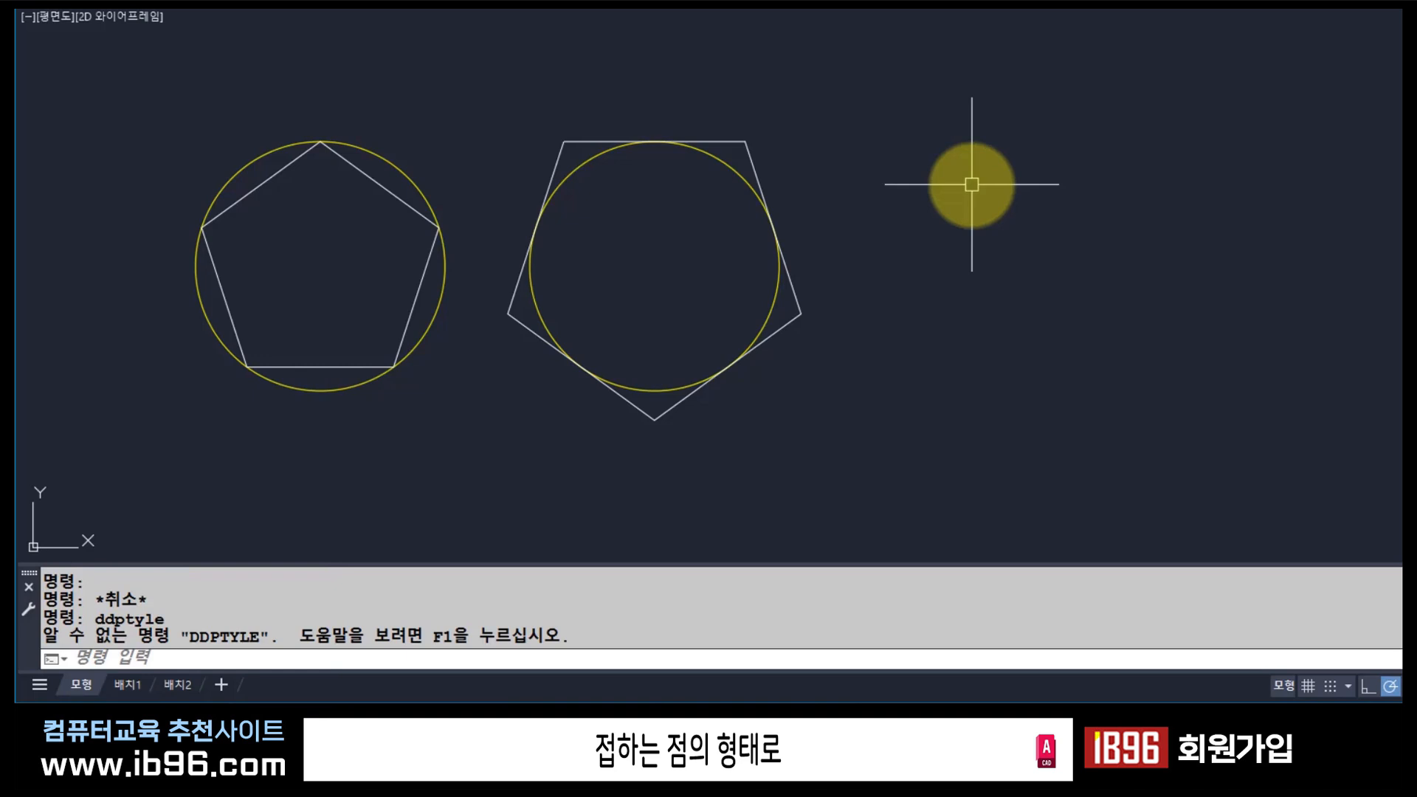
key(Escape)
text(DDPtyl)
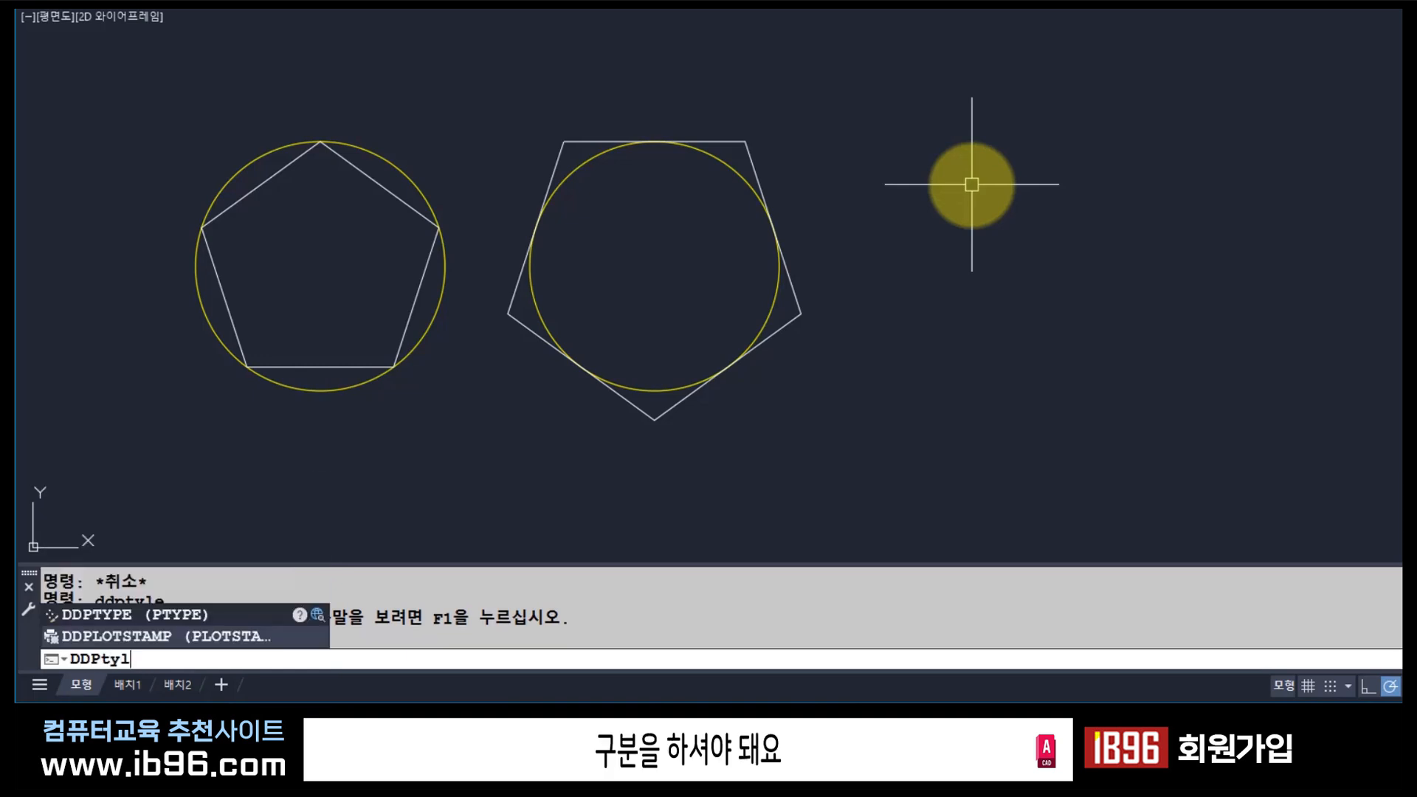
text(e)
key(Return)
key(Escape)
text(ddptyle)
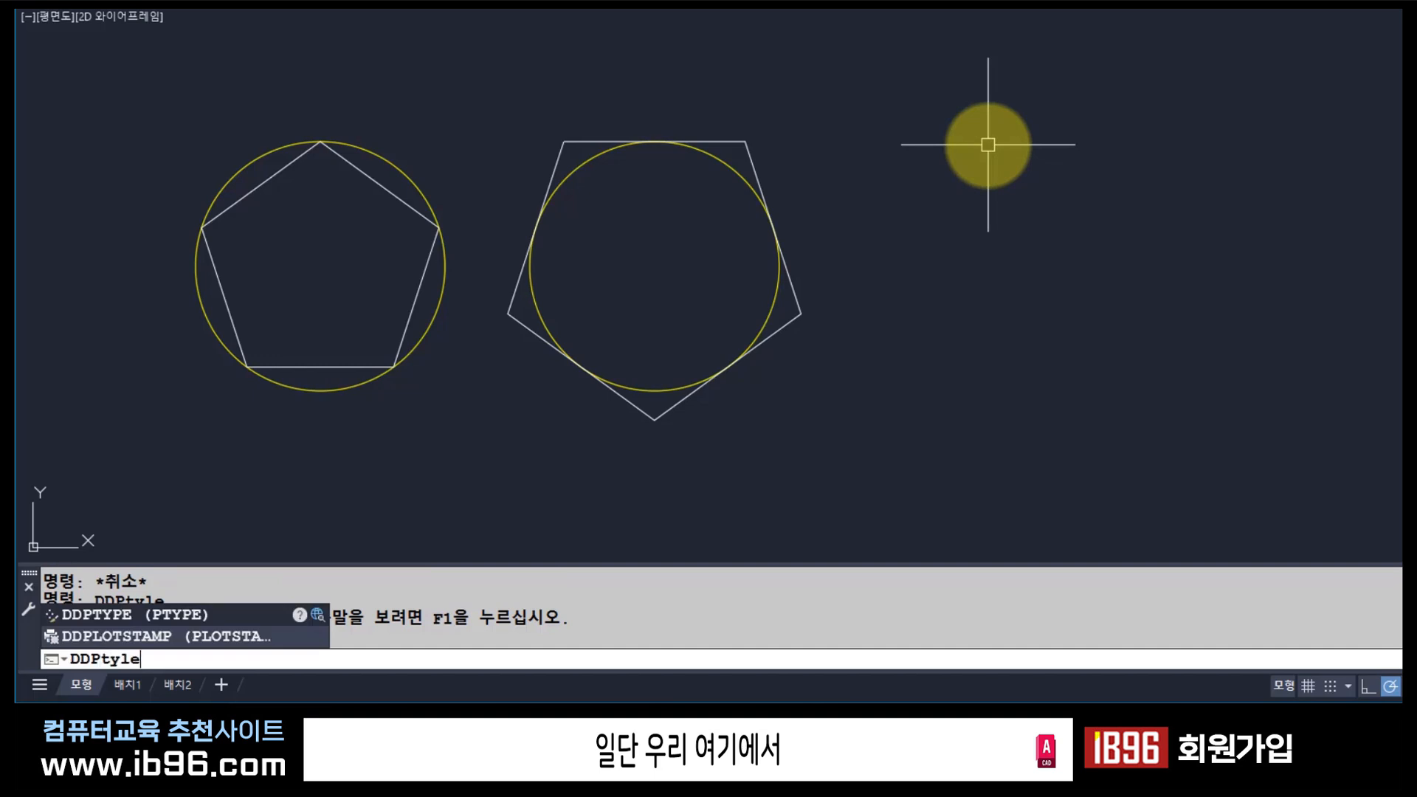
key(Return)
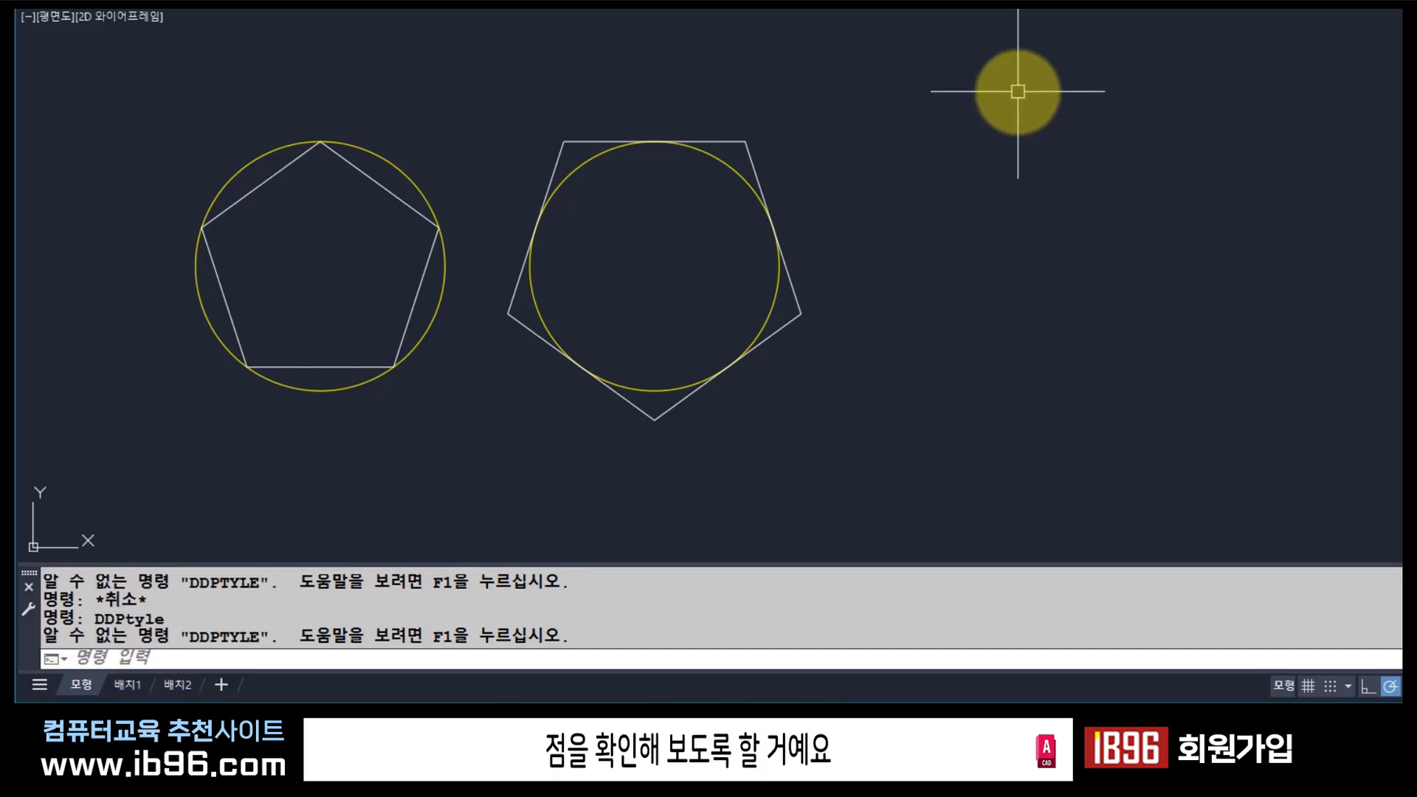
Set the point style to a circle with an X through it.
text(ddptype)
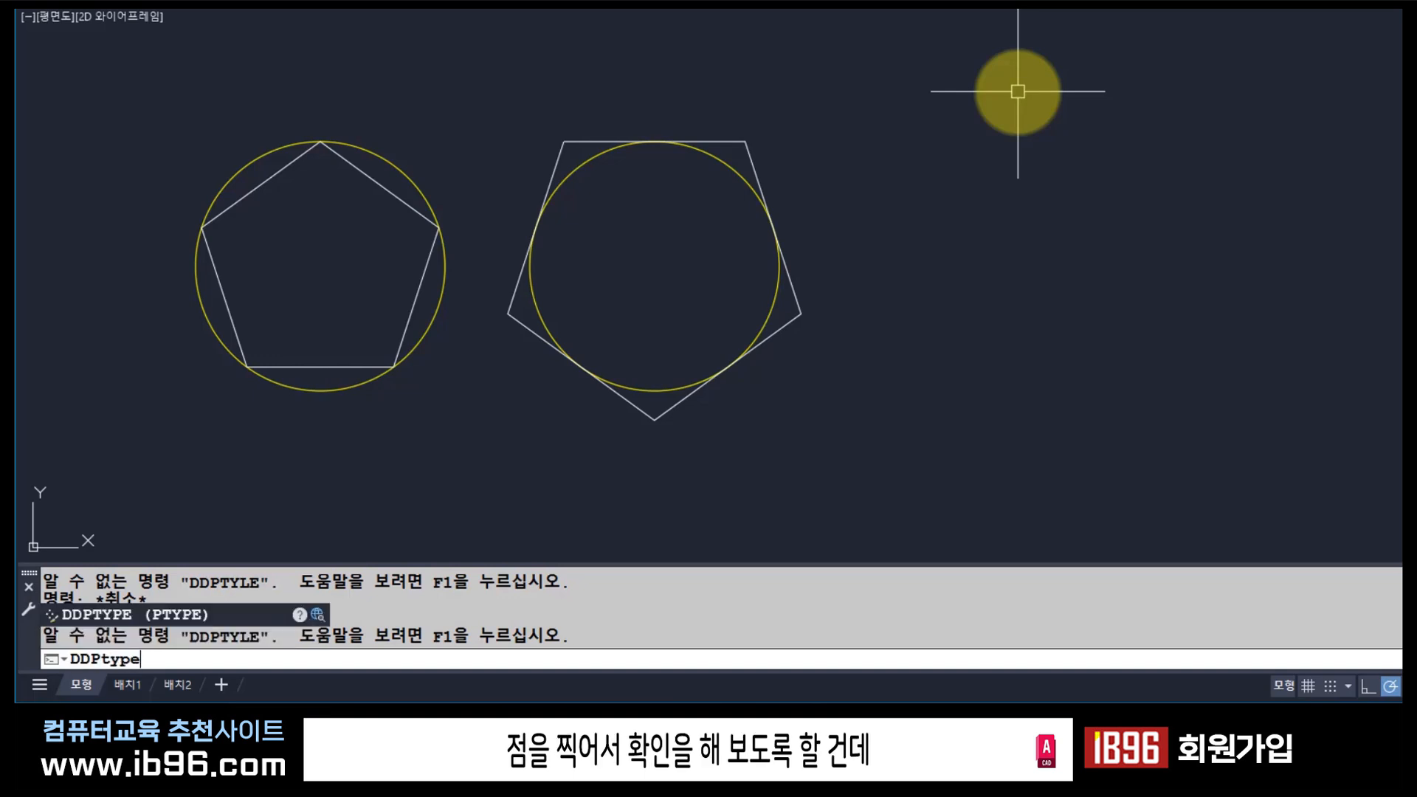
key(Return)
click(931, 199)
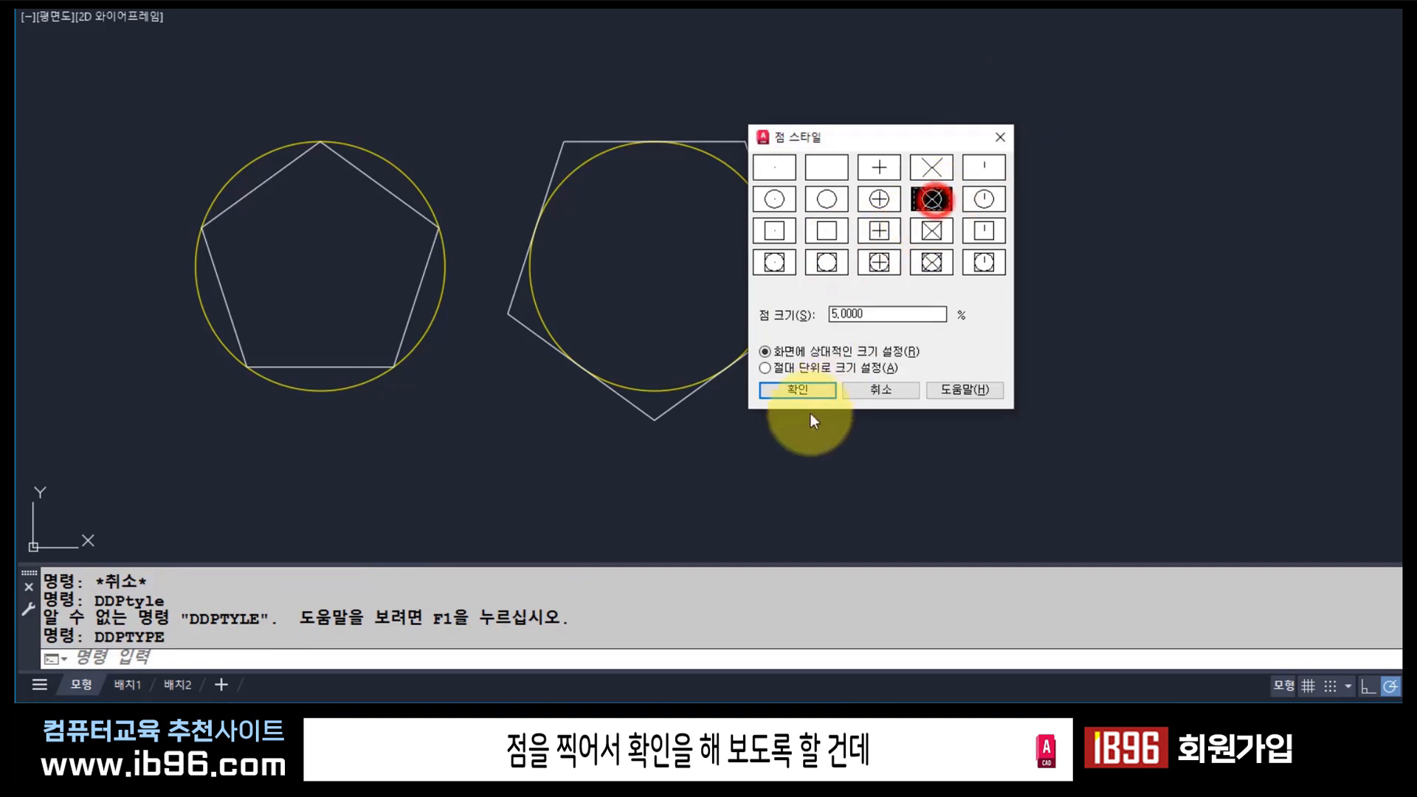
click(798, 389)
Place a point on each of the five vertices where the left pentagon touches its circle.
text(po)
key(Return)
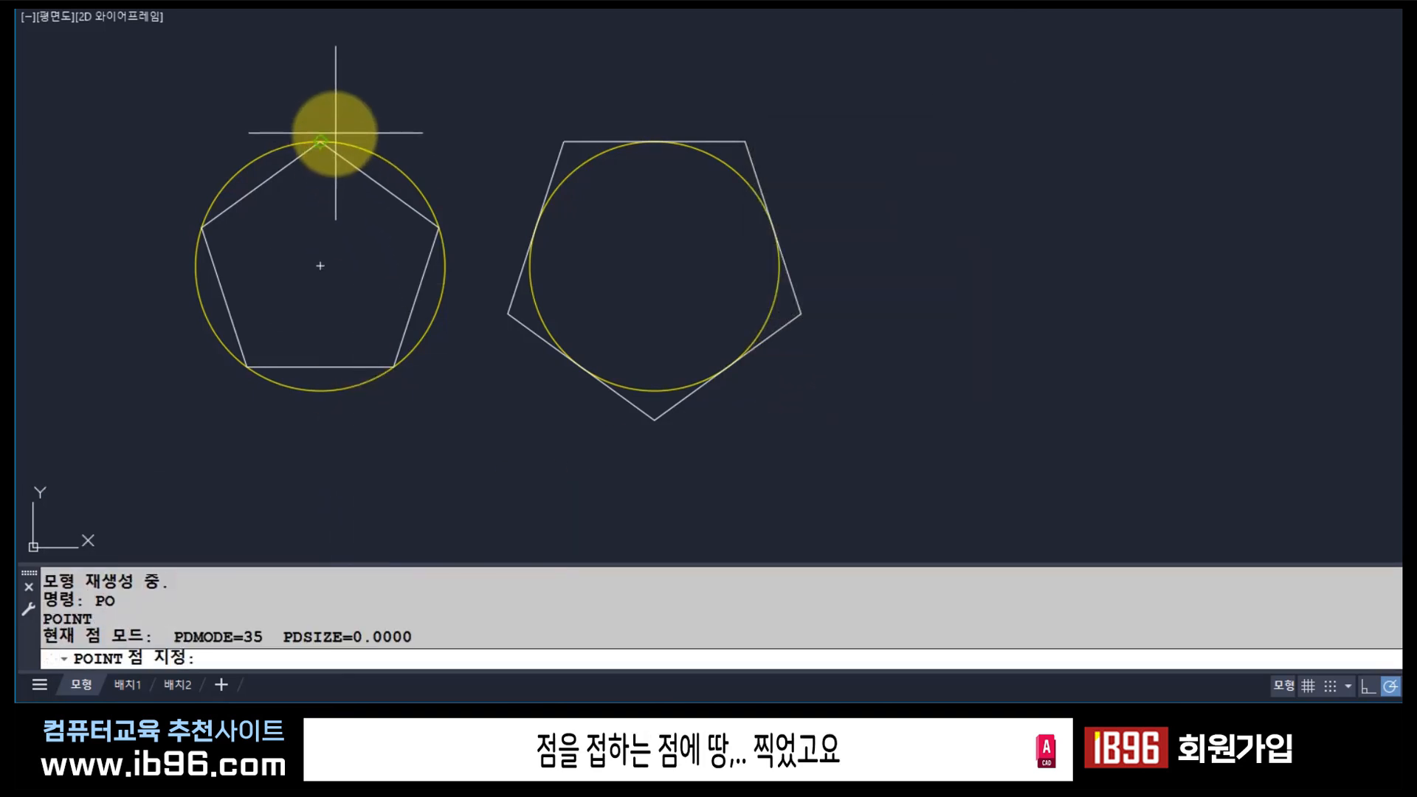
click(321, 141)
key(Return)
click(438, 228)
key(Return)
click(393, 367)
key(Return)
click(247, 367)
key(Return)
click(200, 228)
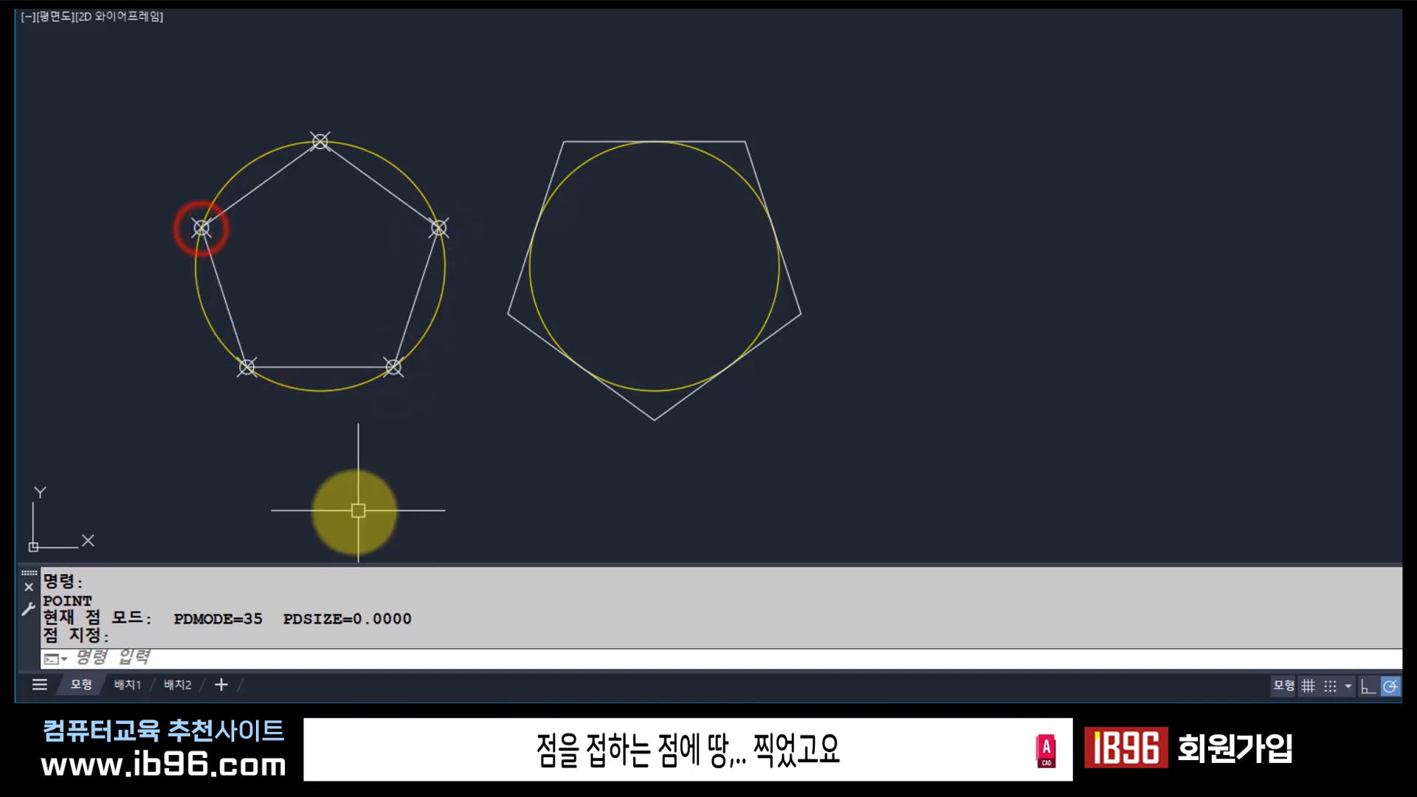
Place a point at each of the five places where the right pentagon's sides touch its circle.
key(Return)
click(654, 142)
key(Return)
click(773, 228)
key(Return)
click(729, 368)
key(Return)
click(581, 368)
key(Return)
click(537, 223)
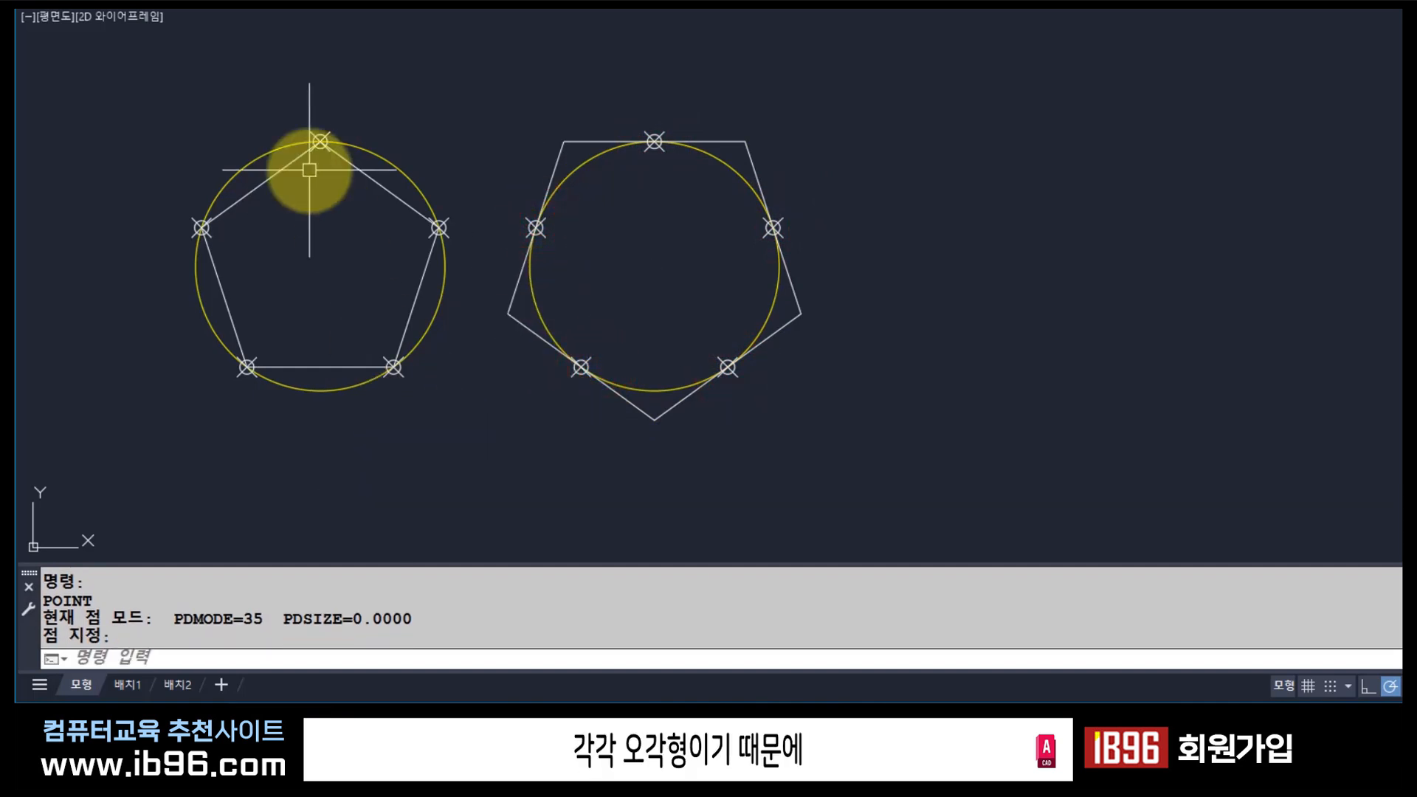
Change the colour of the left pentagon's five points to magenta.
click(288, 101)
click(358, 209)
click(172, 157)
click(251, 279)
click(171, 323)
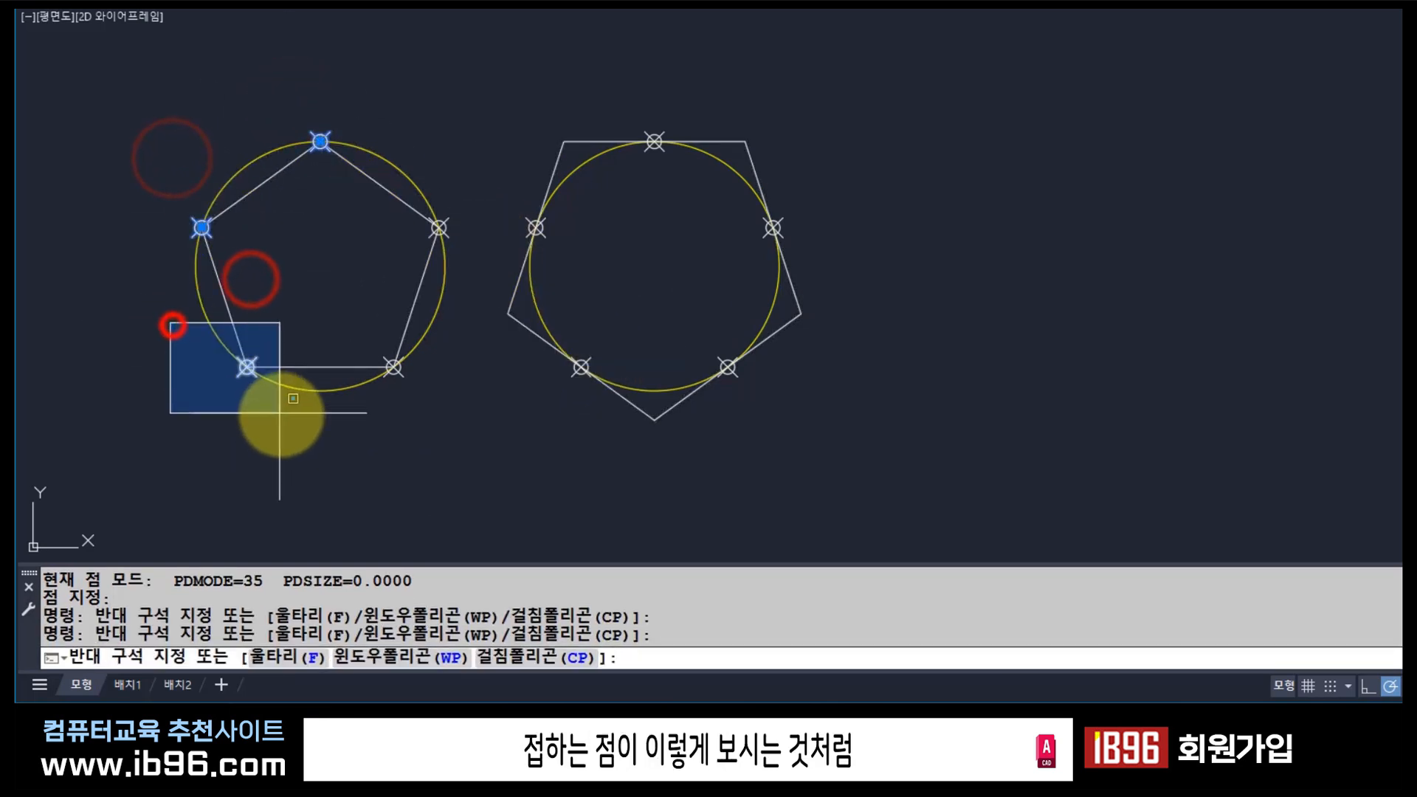
click(281, 411)
click(341, 312)
click(418, 412)
click(361, 198)
click(495, 256)
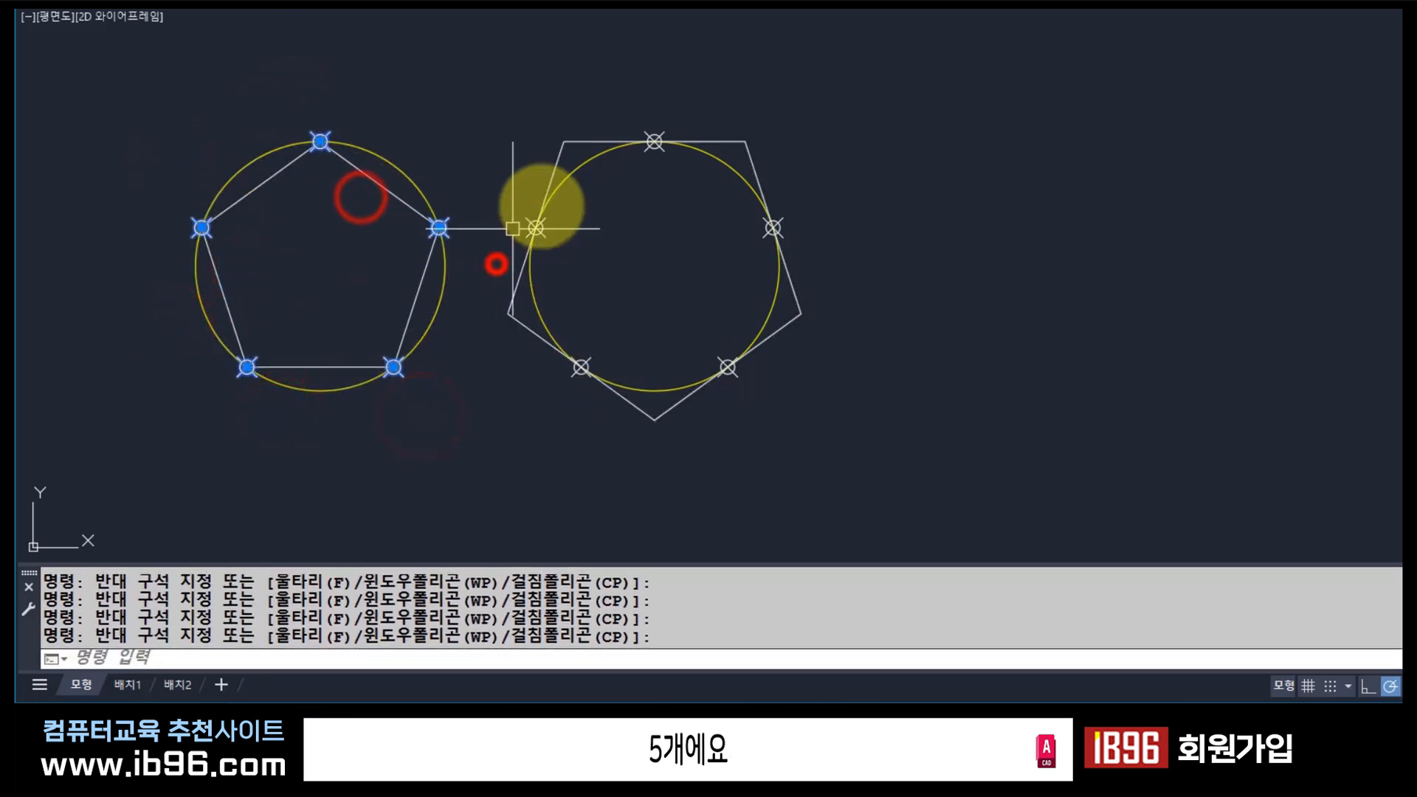
click(1062, 4)
click(1085, 76)
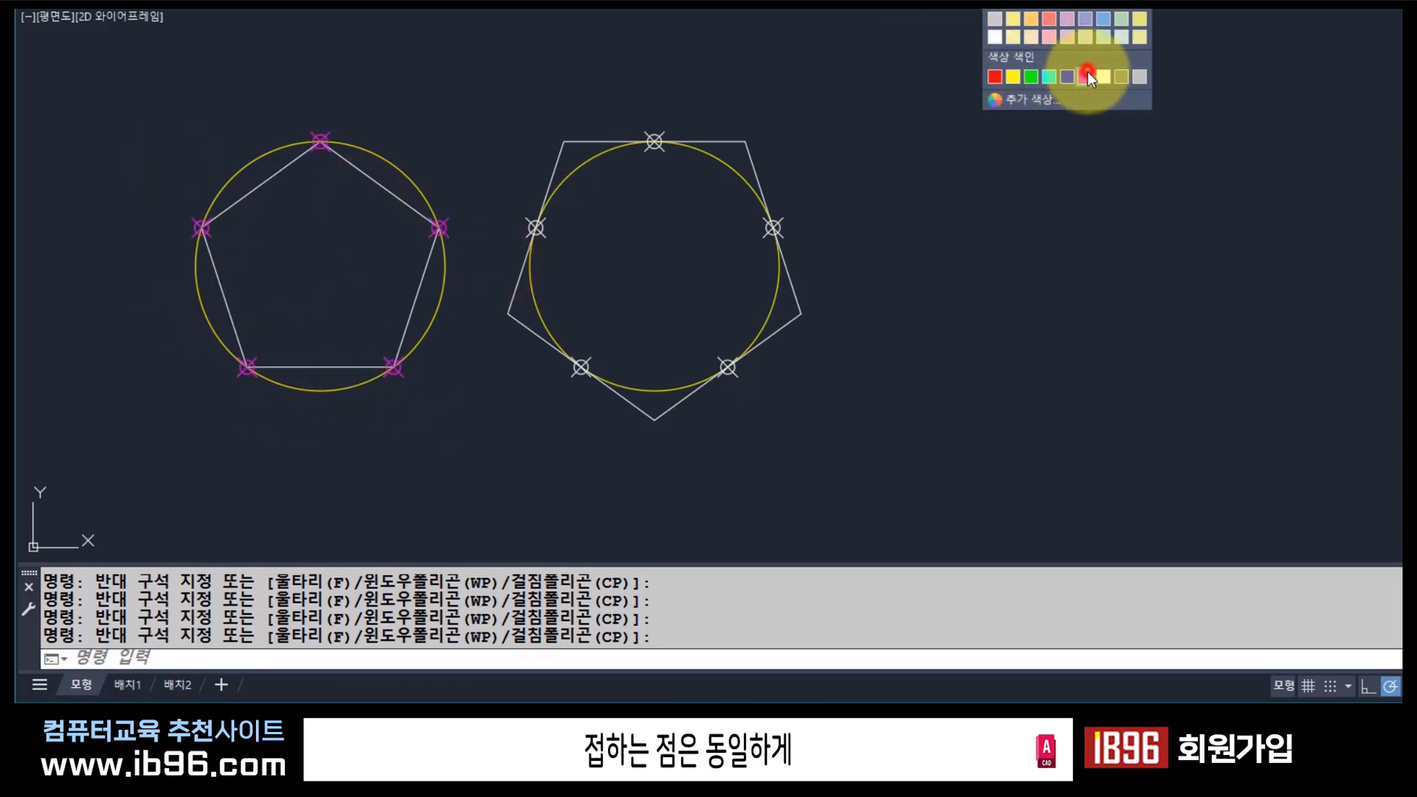
key(Escape)
key(Escape)
key(Escape)
Match the properties of a magenta point on the left pentagon to the right pentagon's five points.
text(ma)
key(Return)
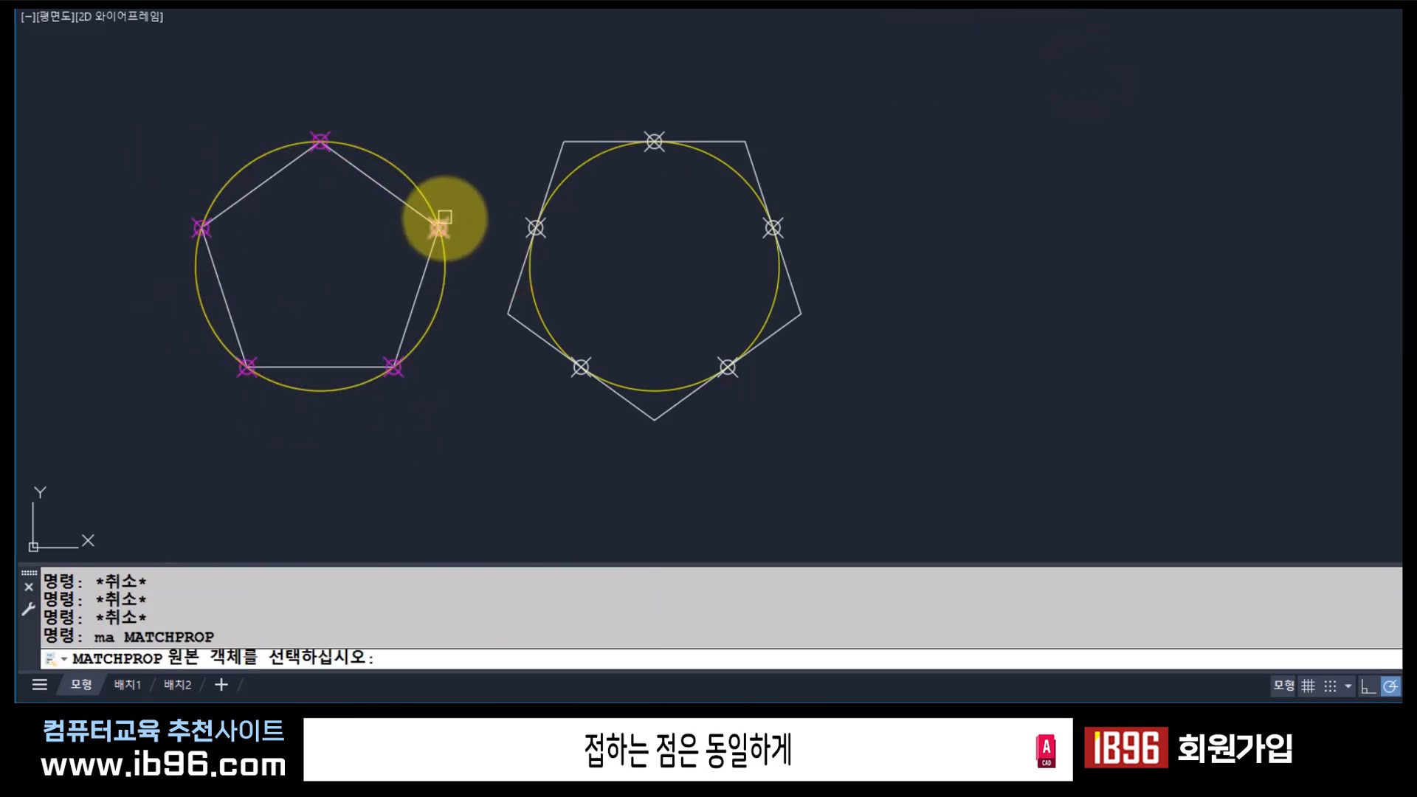
click(438, 226)
click(655, 144)
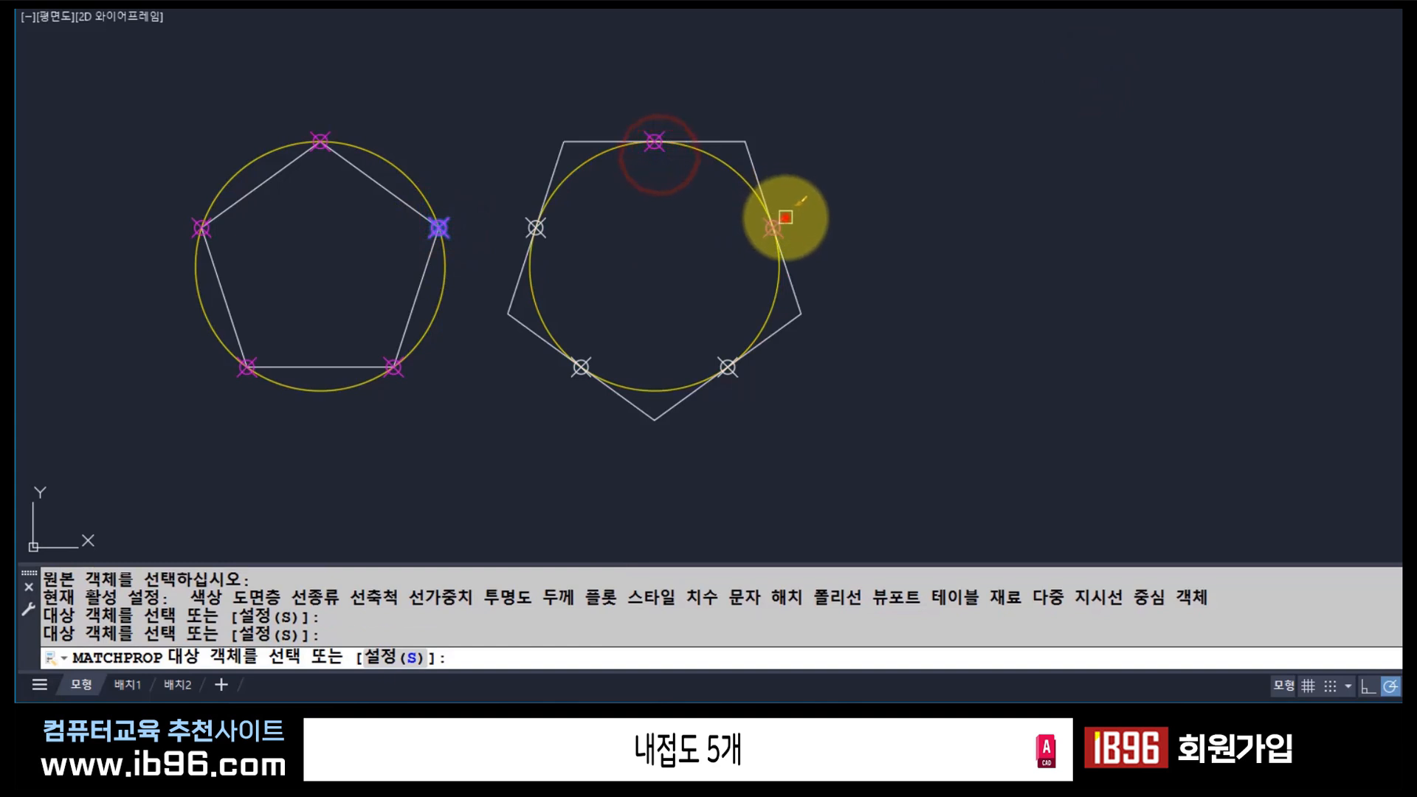
click(777, 215)
click(741, 376)
click(569, 383)
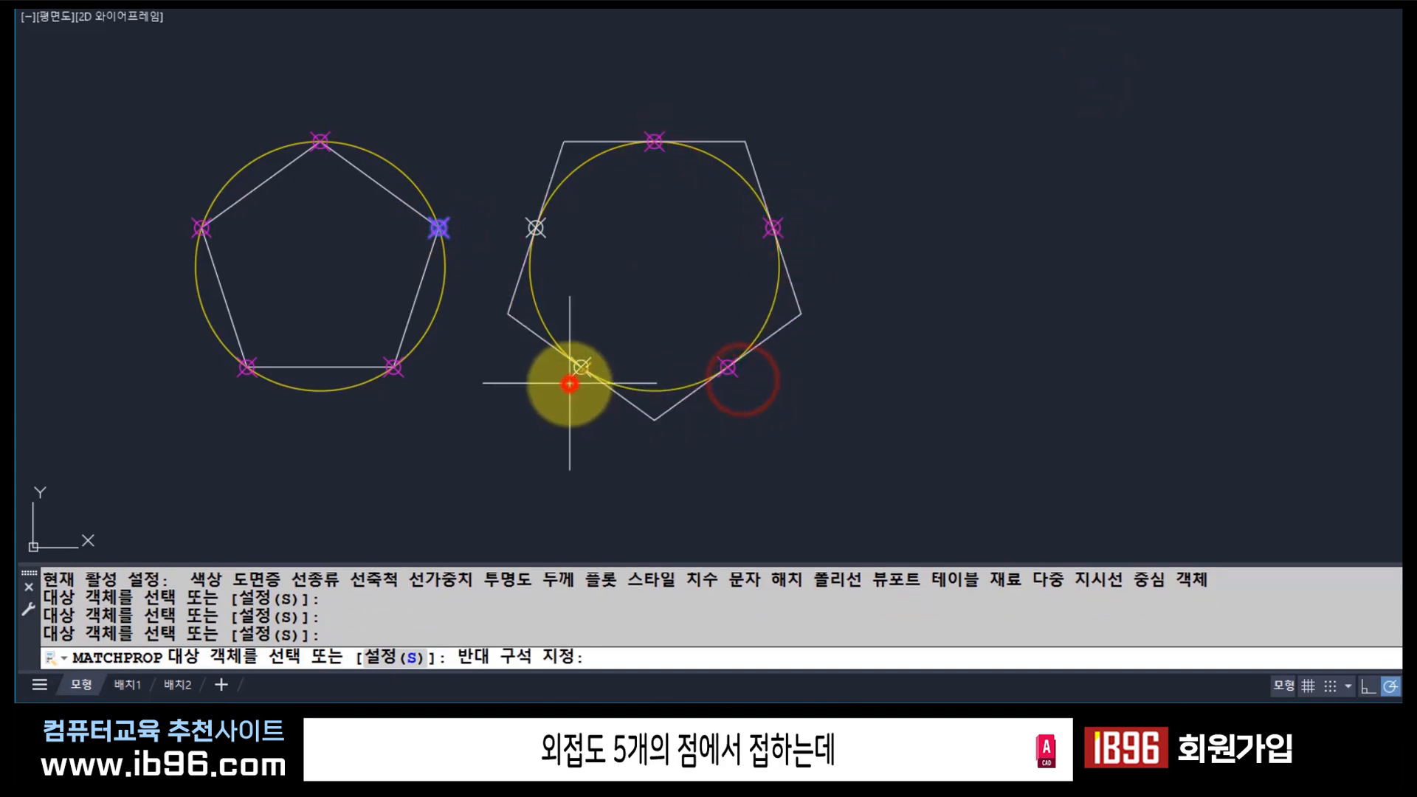
click(566, 389)
click(574, 381)
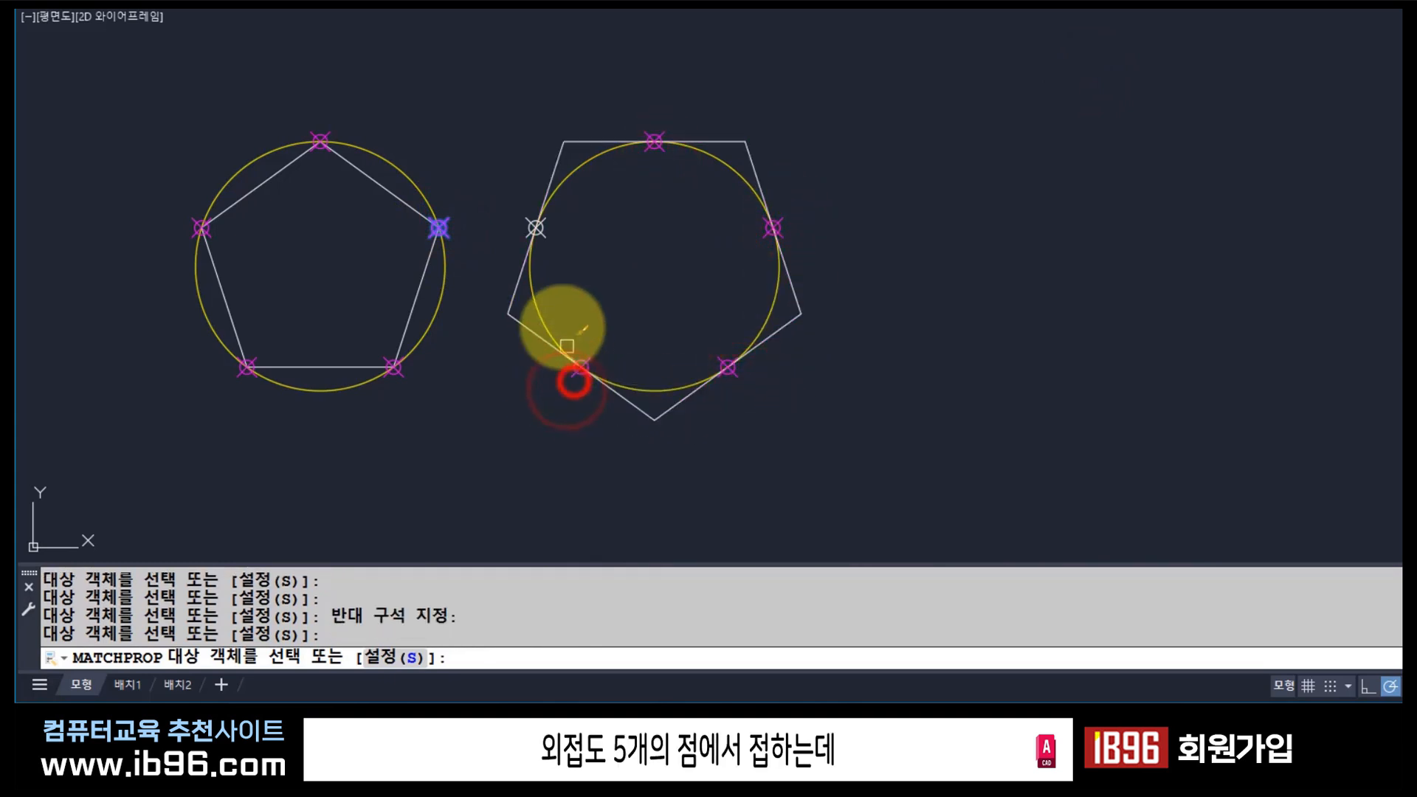
click(536, 228)
key(Return)
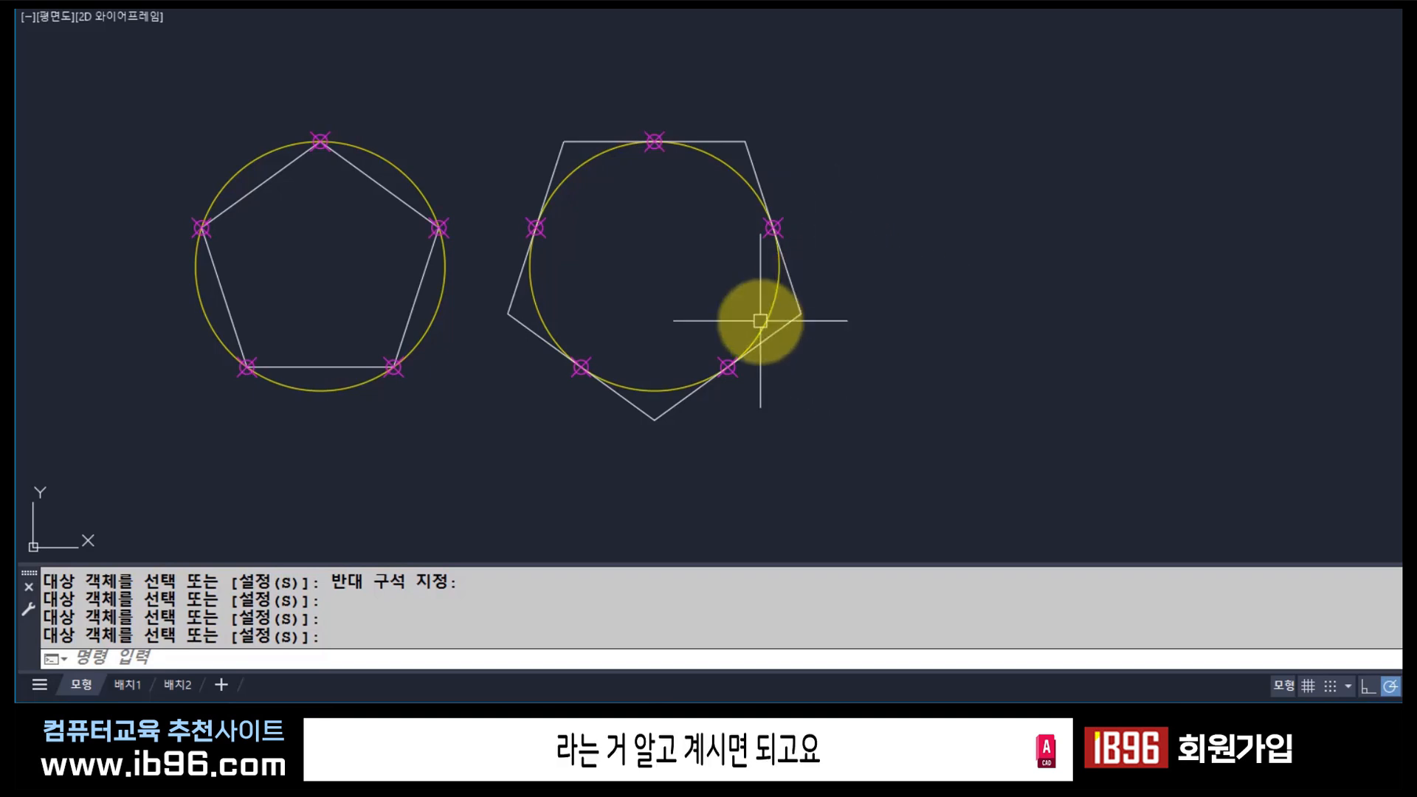
text(d)
key(Return)
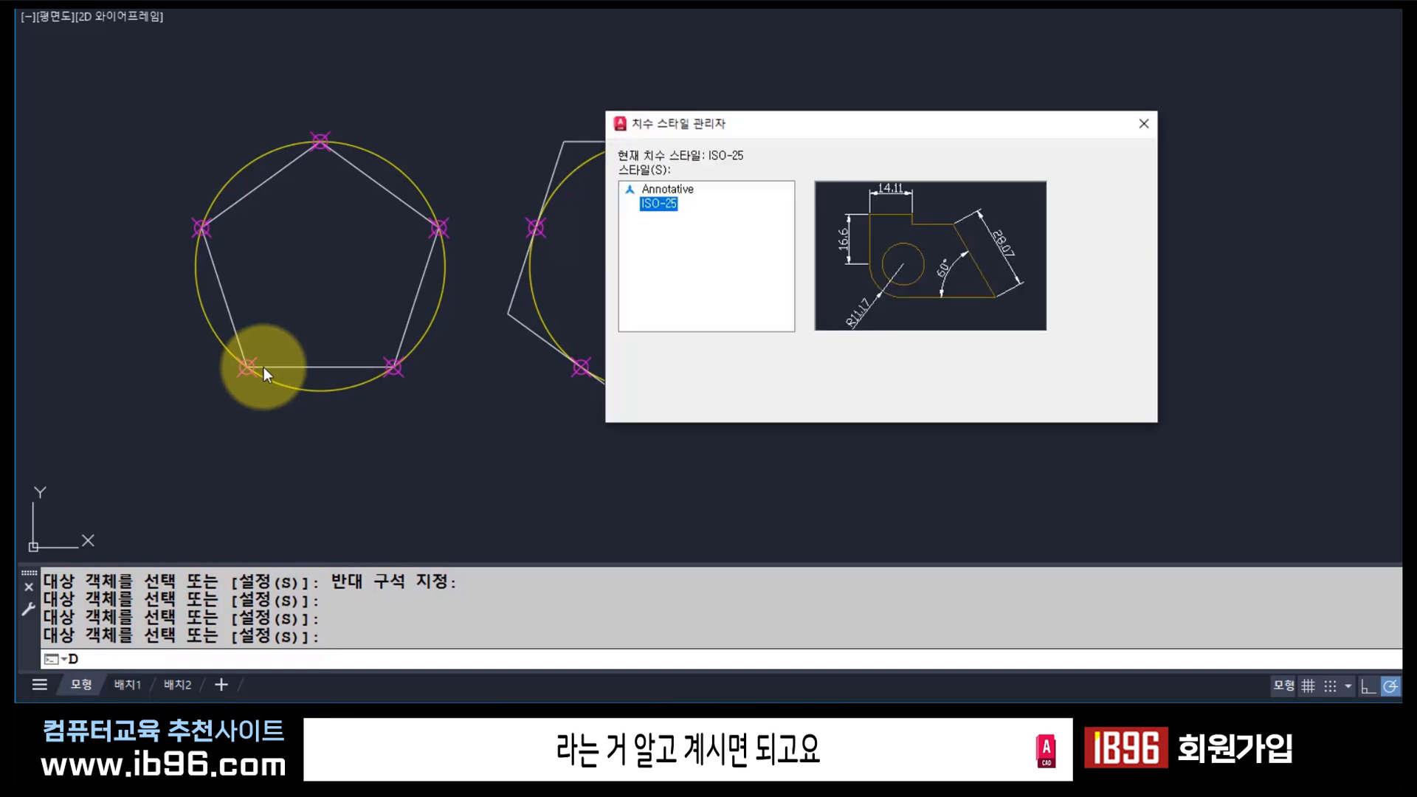
key(Escape)
key(Escape)
Measure the length of the left pentagon's bottom side between its two lower vertices.
text(di)
key(Return)
click(255, 371)
click(394, 367)
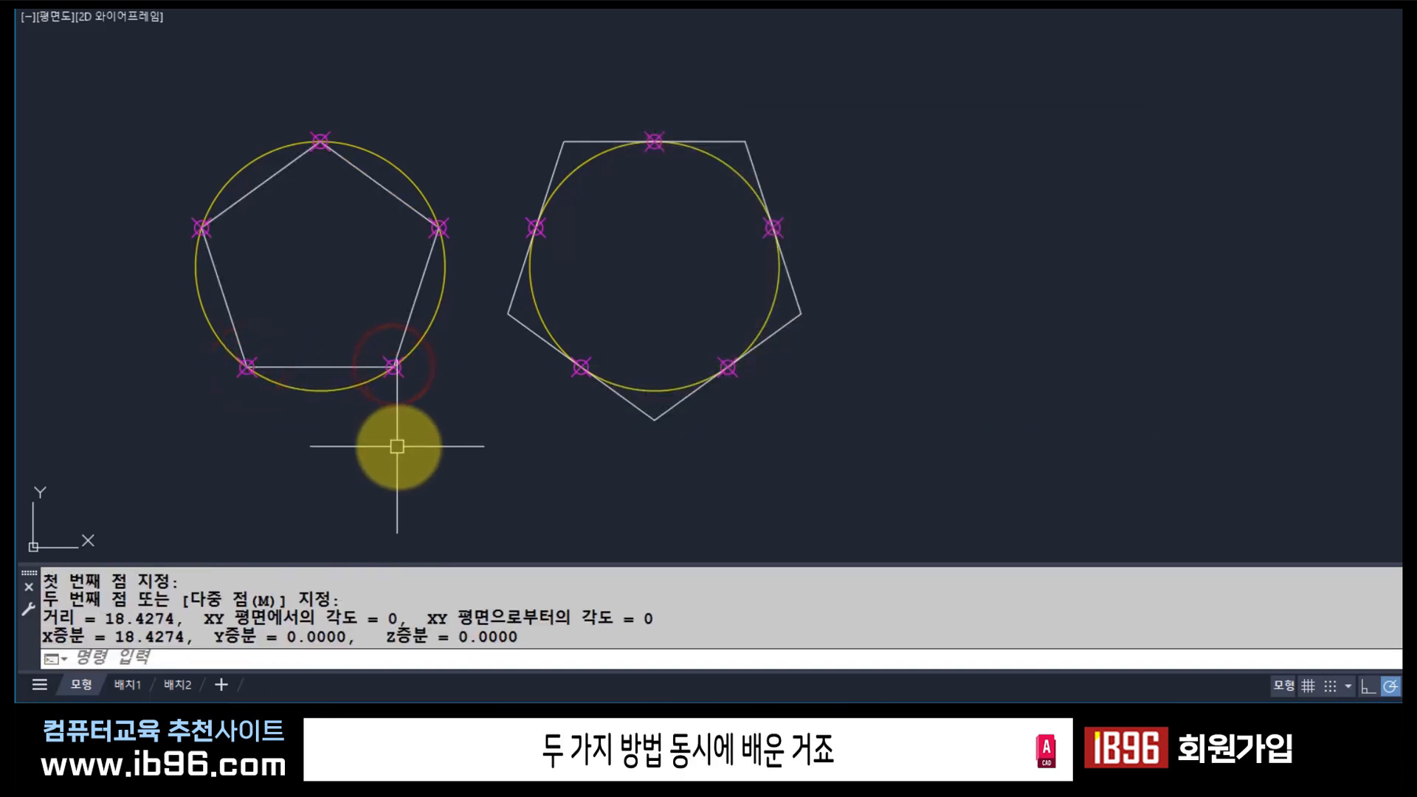
key(Escape)
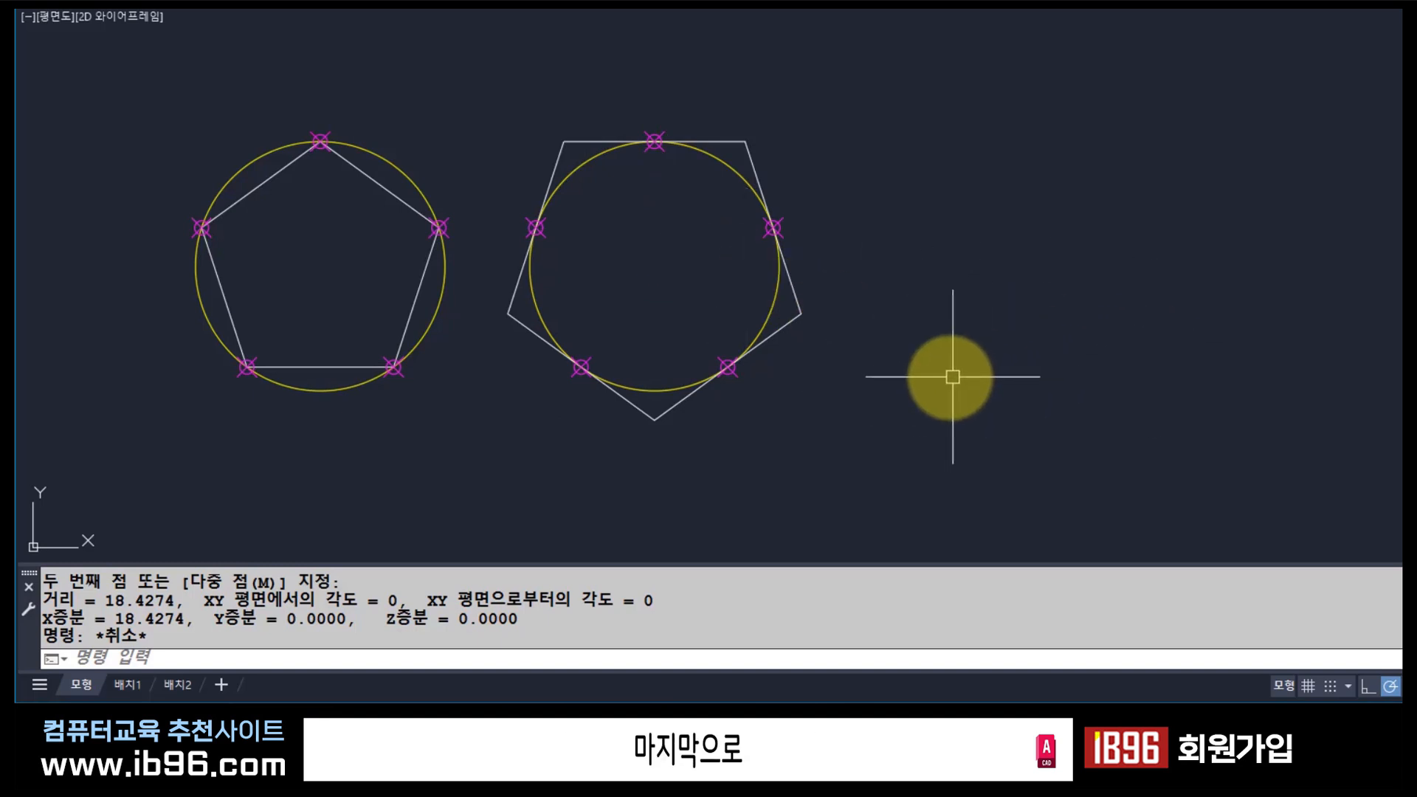
Draw a five-sided polygon by its edge in the empty area beside the two circles, with a horizontal bottom edge of 20.
middle_drag(1022, 357, 342, 355)
middle_drag(544, 350, 378, 341)
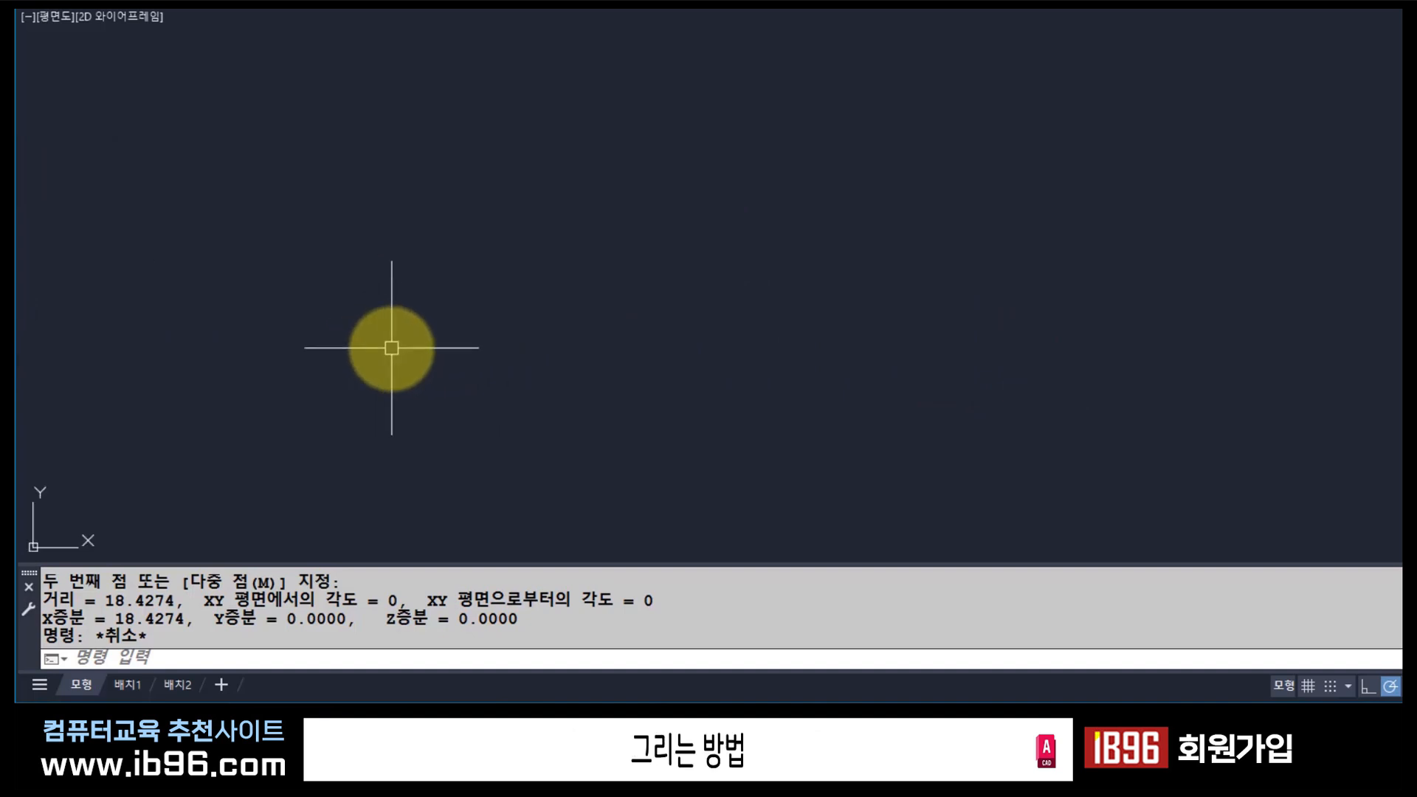
text(pol)
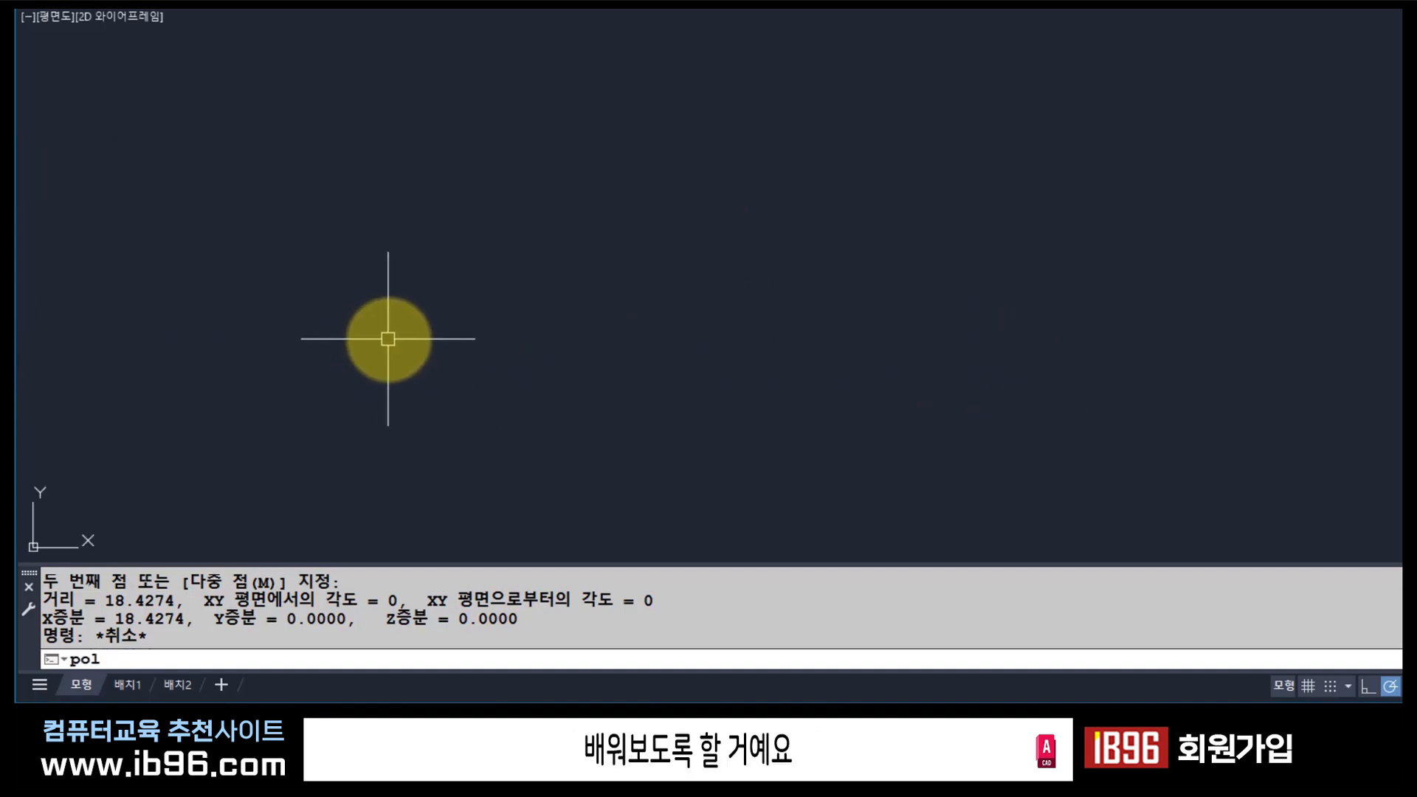
key(Return)
key(Return)
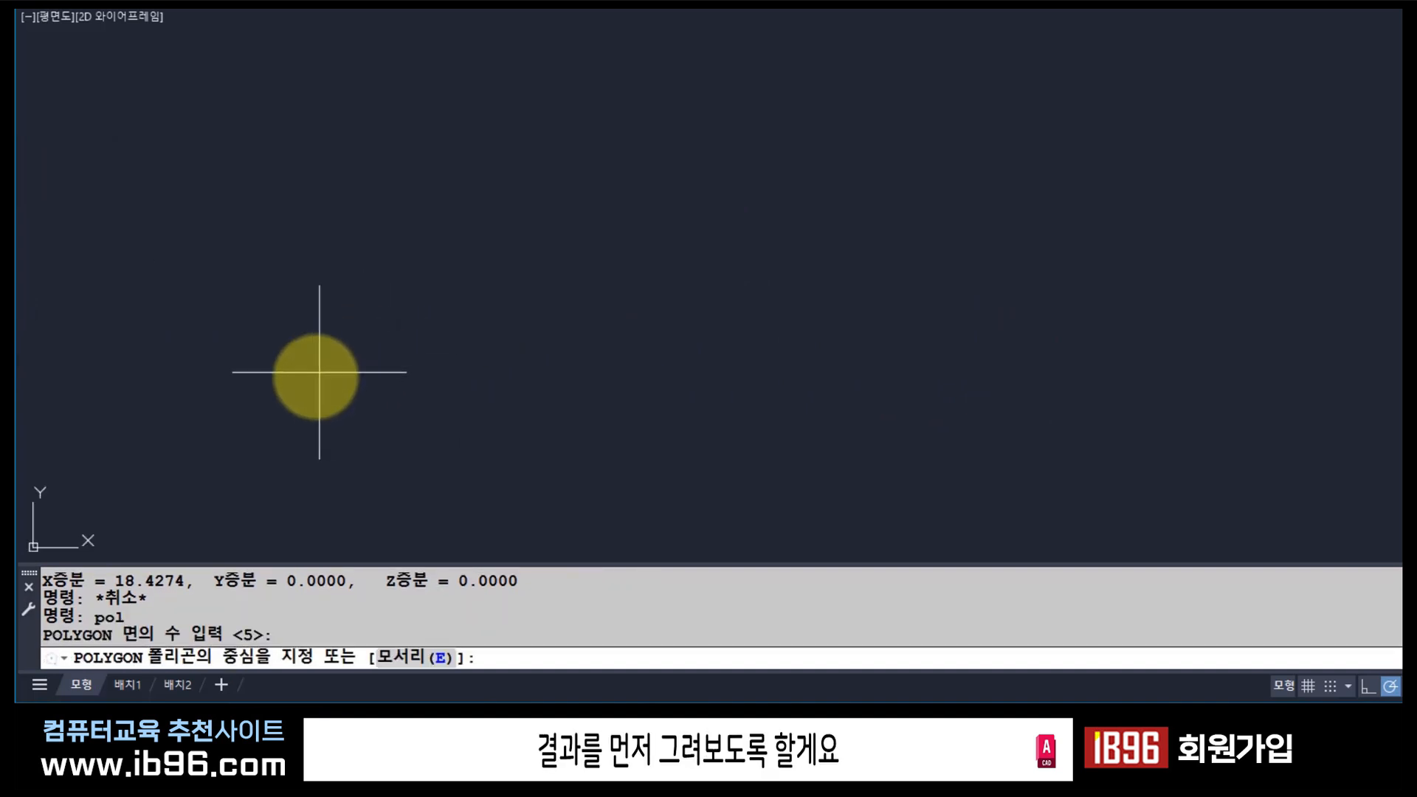
text(e)
key(Return)
click(239, 388)
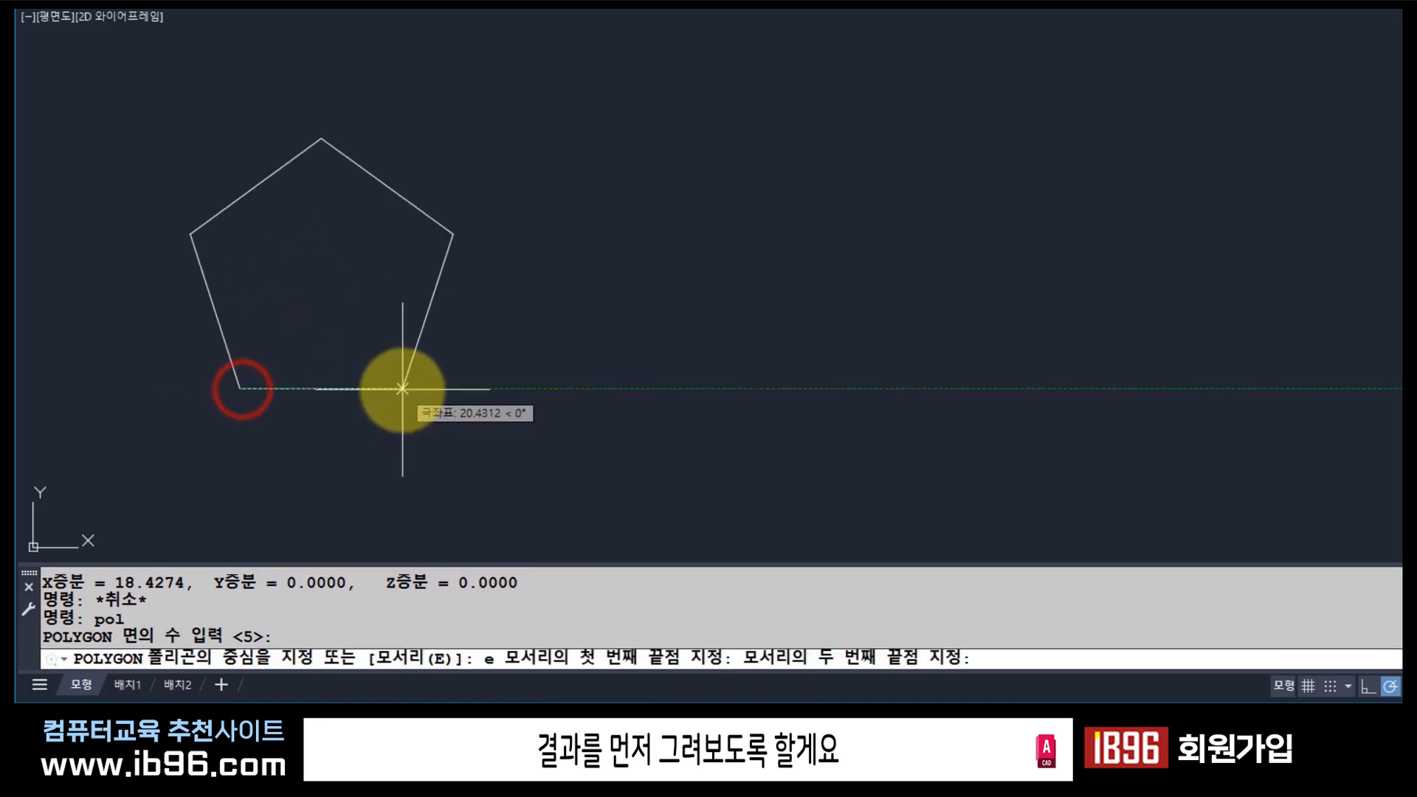
text(20)
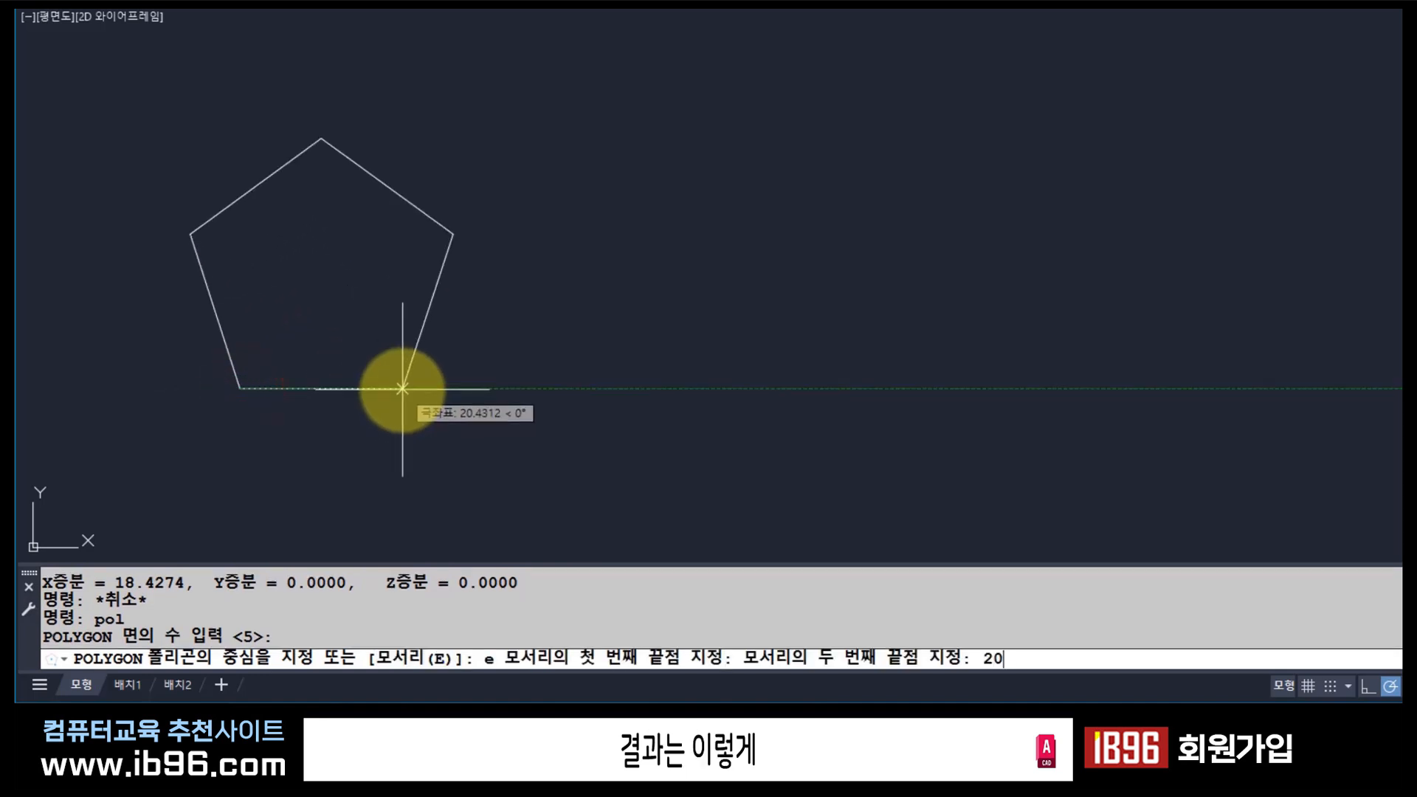
key(Return)
Add a linear dimension below the new pentagon's bottom side.
text(dli)
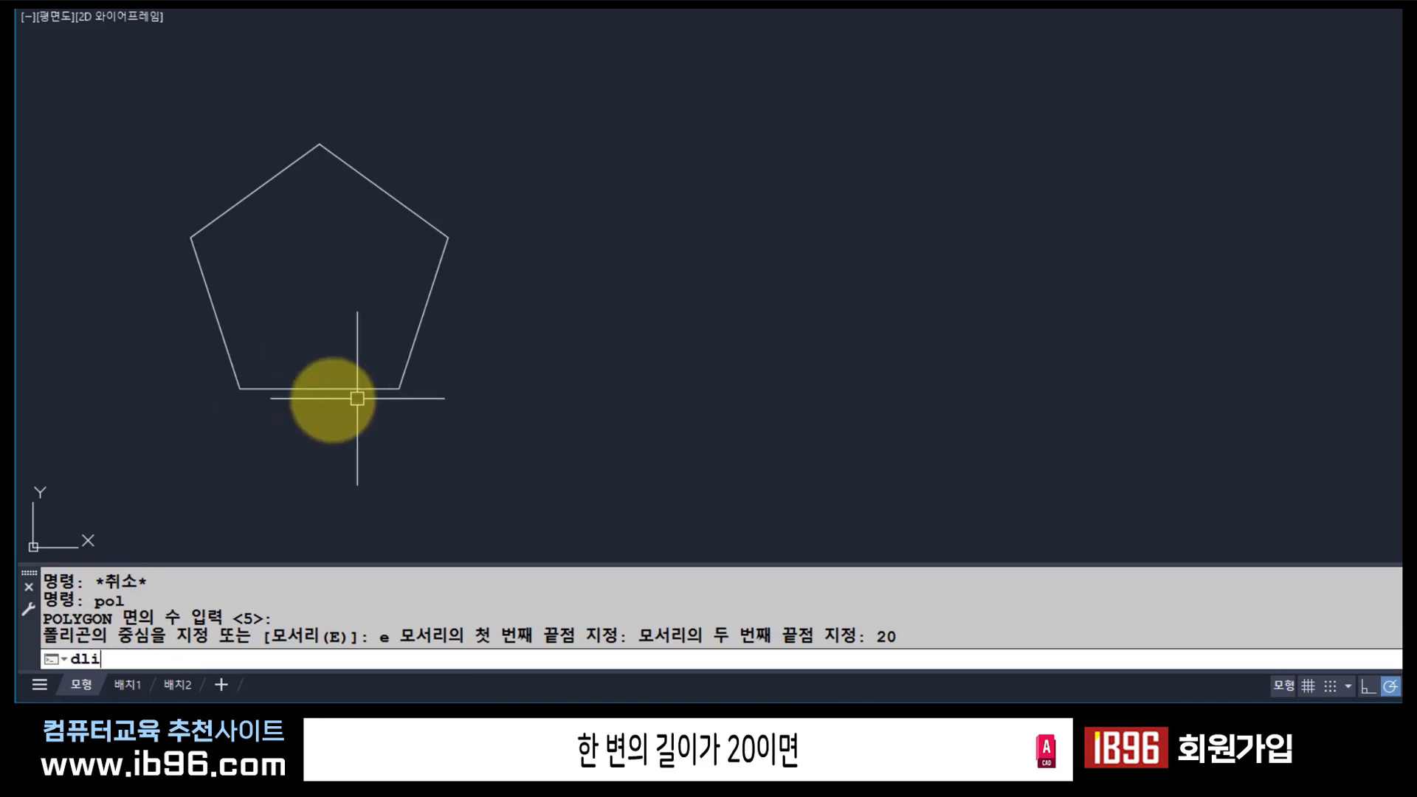
key(Return)
click(247, 392)
click(398, 389)
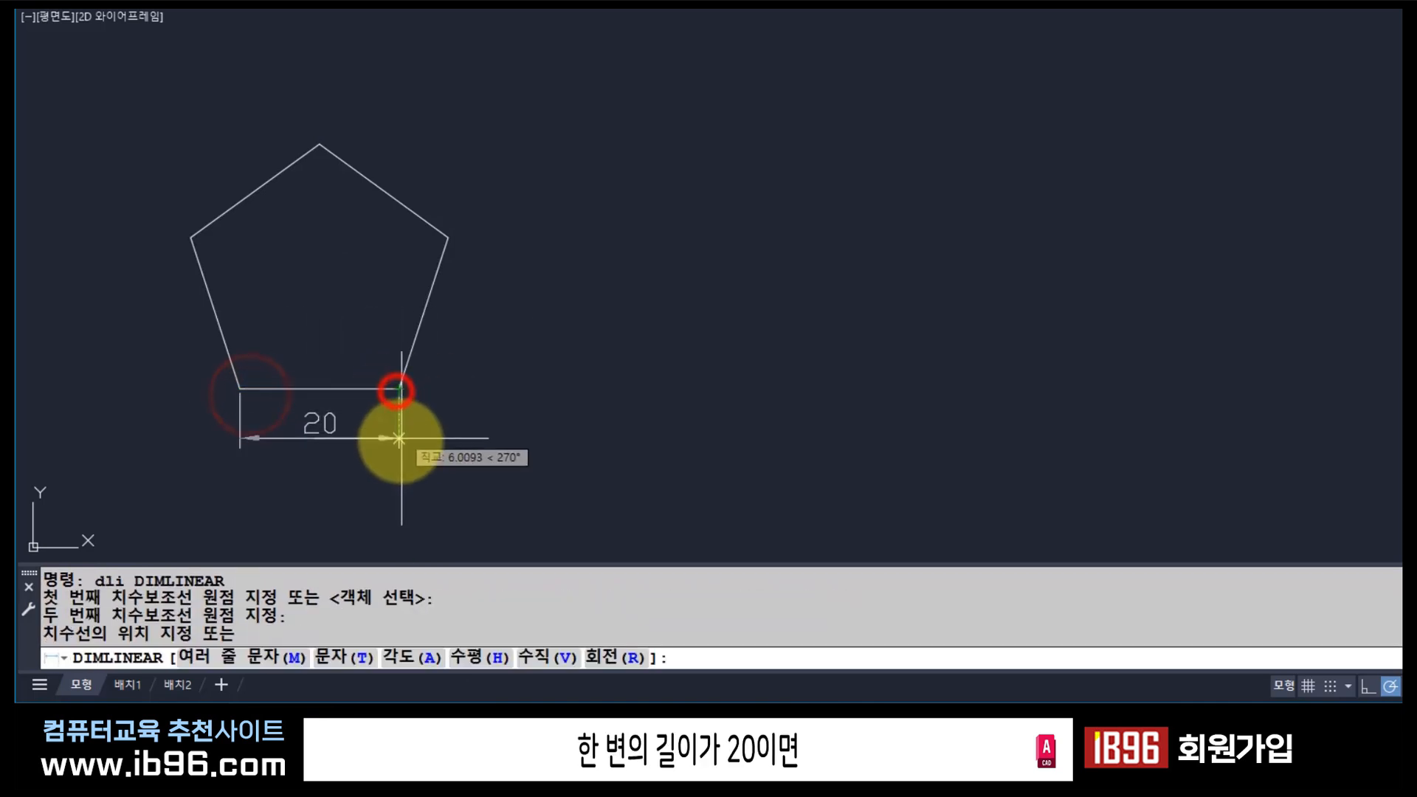
click(412, 468)
Add aligned dimensions to the pentagon's lower-right and upper-right sides.
text(dal)
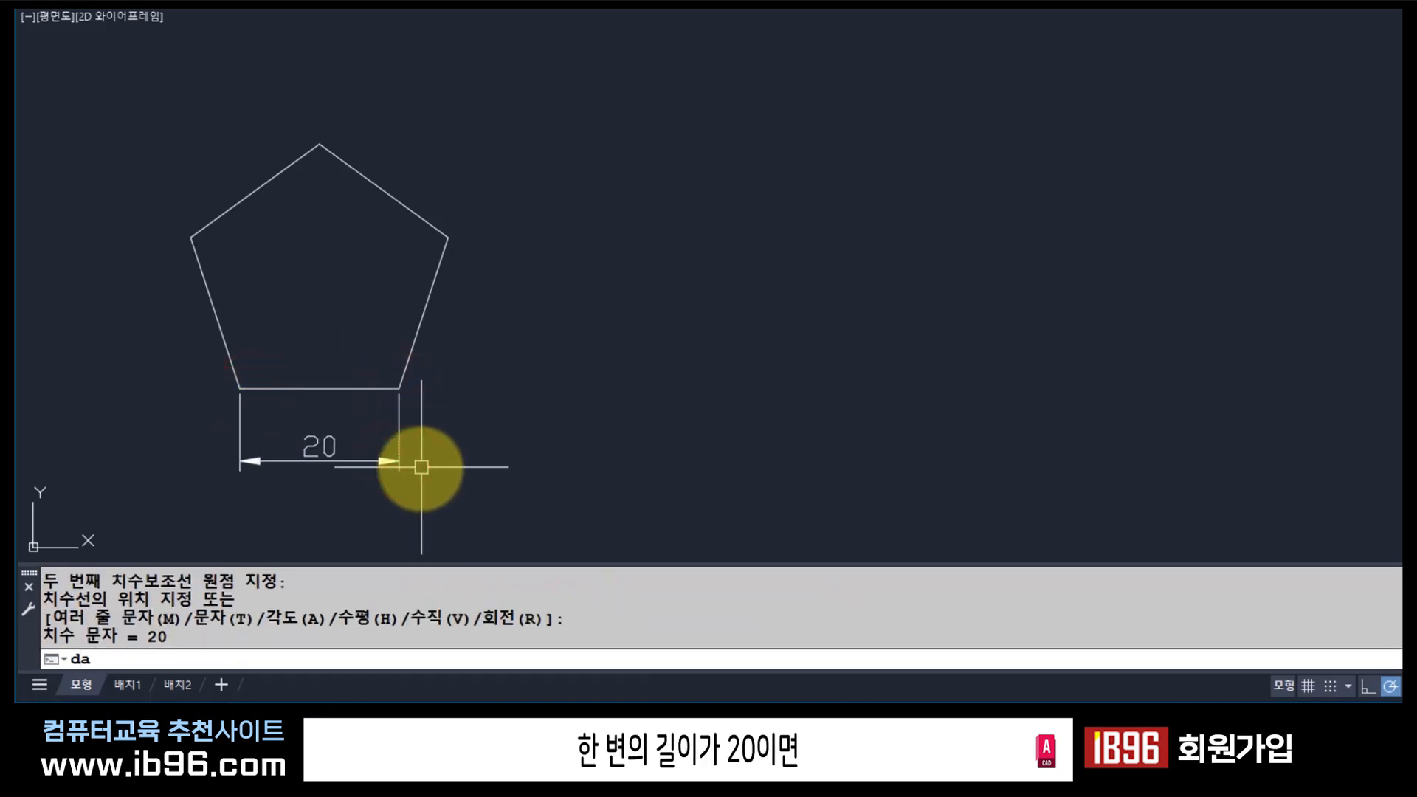
key(Return)
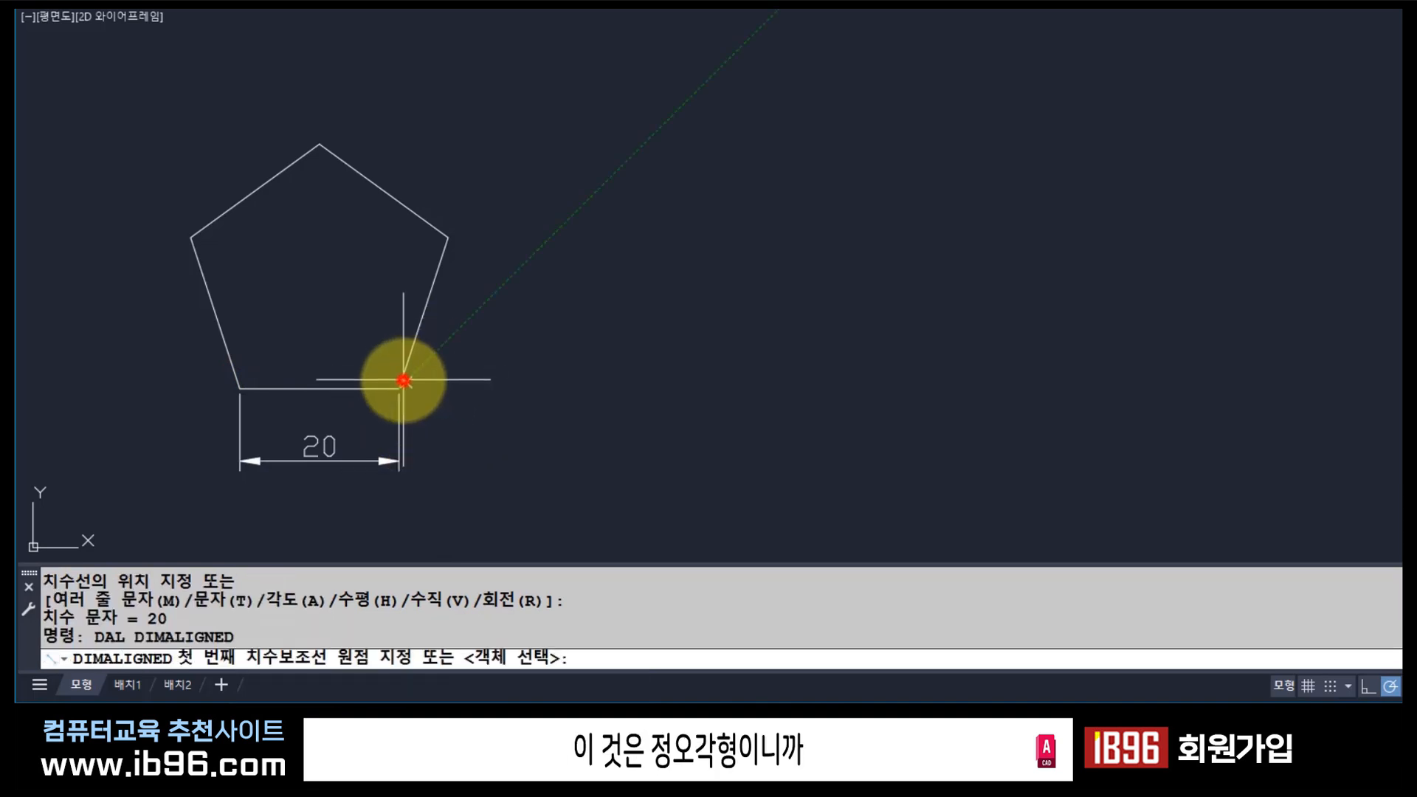
click(399, 389)
click(448, 238)
click(511, 266)
key(Return)
click(448, 237)
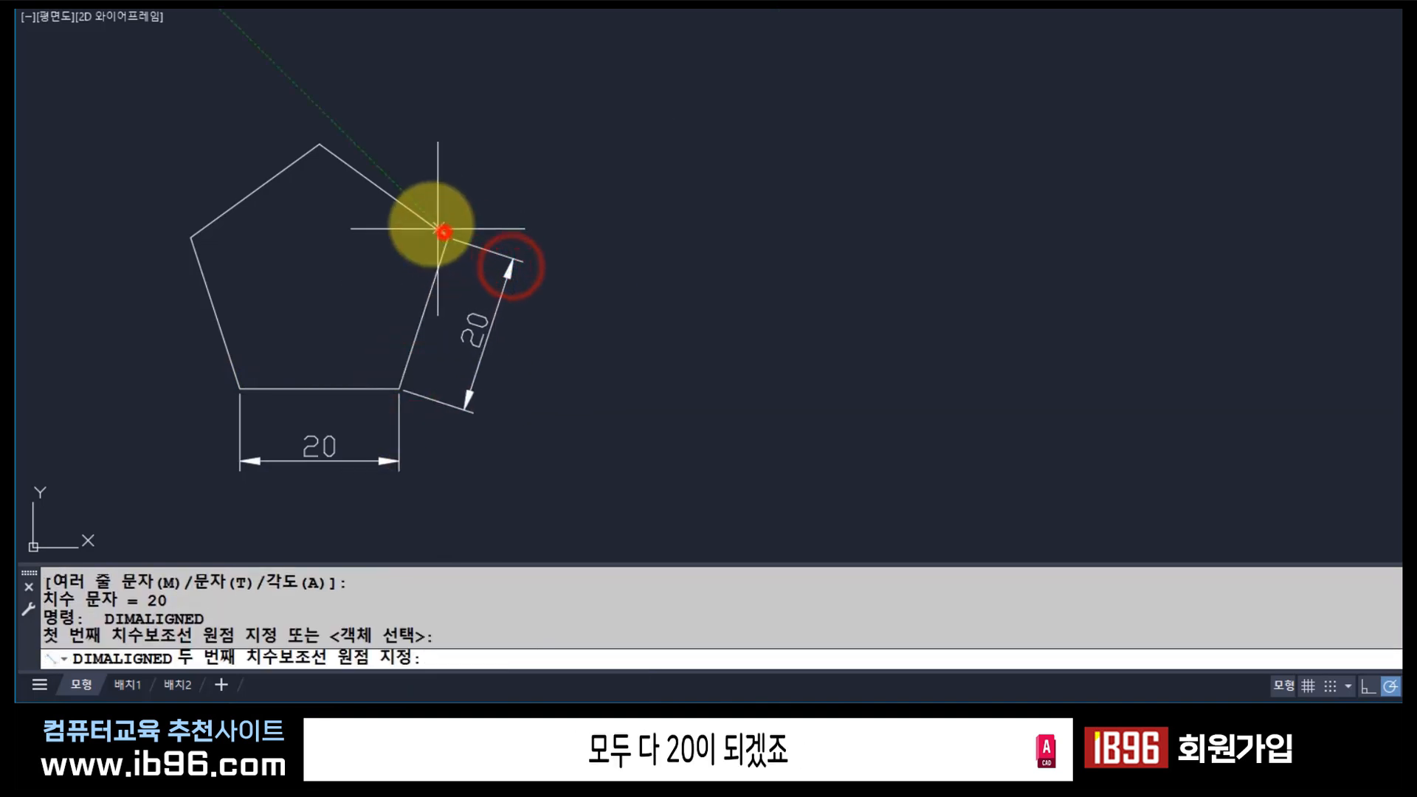
click(319, 144)
click(392, 106)
Add aligned dimensions to the pentagon's upper-left and lower-left sides.
key(Return)
click(319, 145)
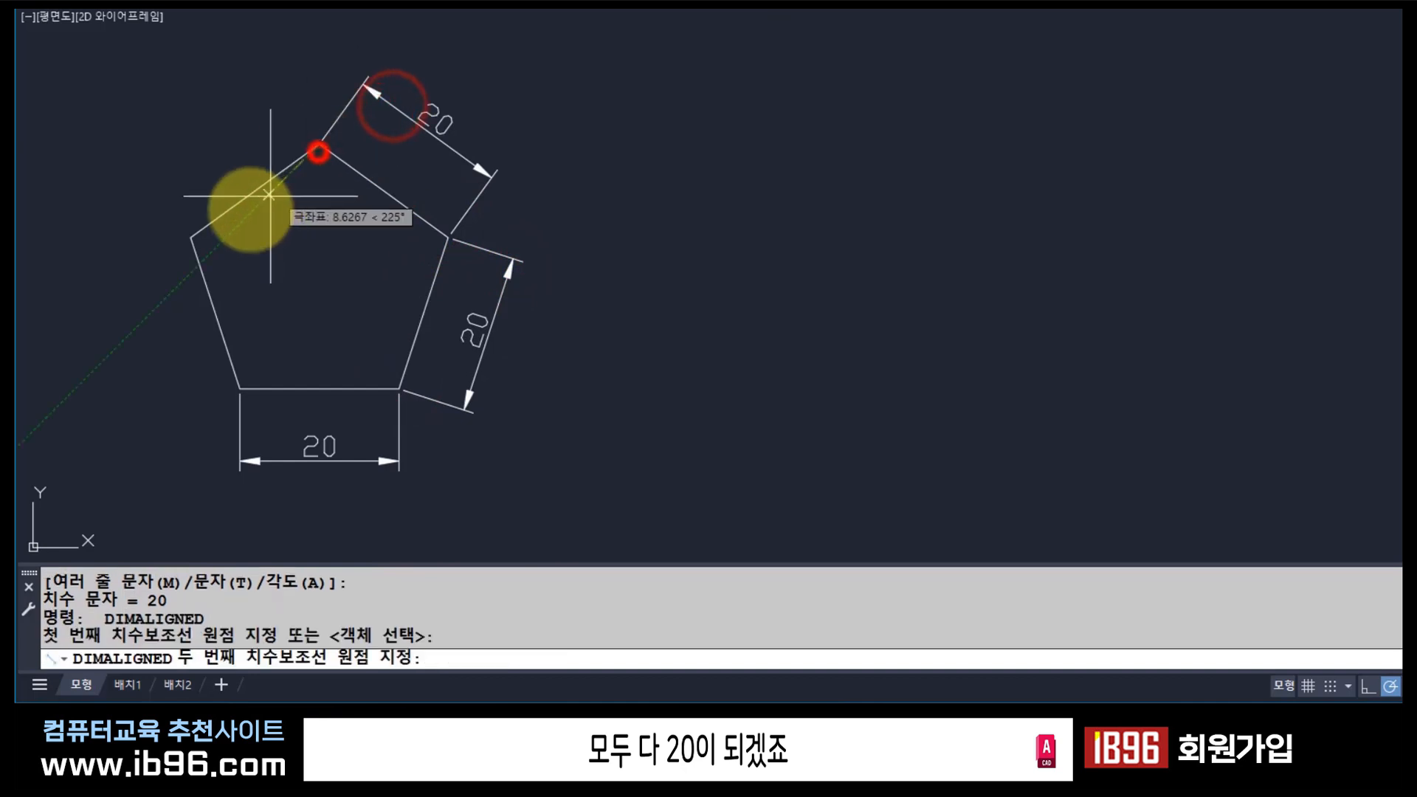
click(191, 238)
click(134, 170)
key(Return)
click(189, 242)
click(234, 375)
click(157, 398)
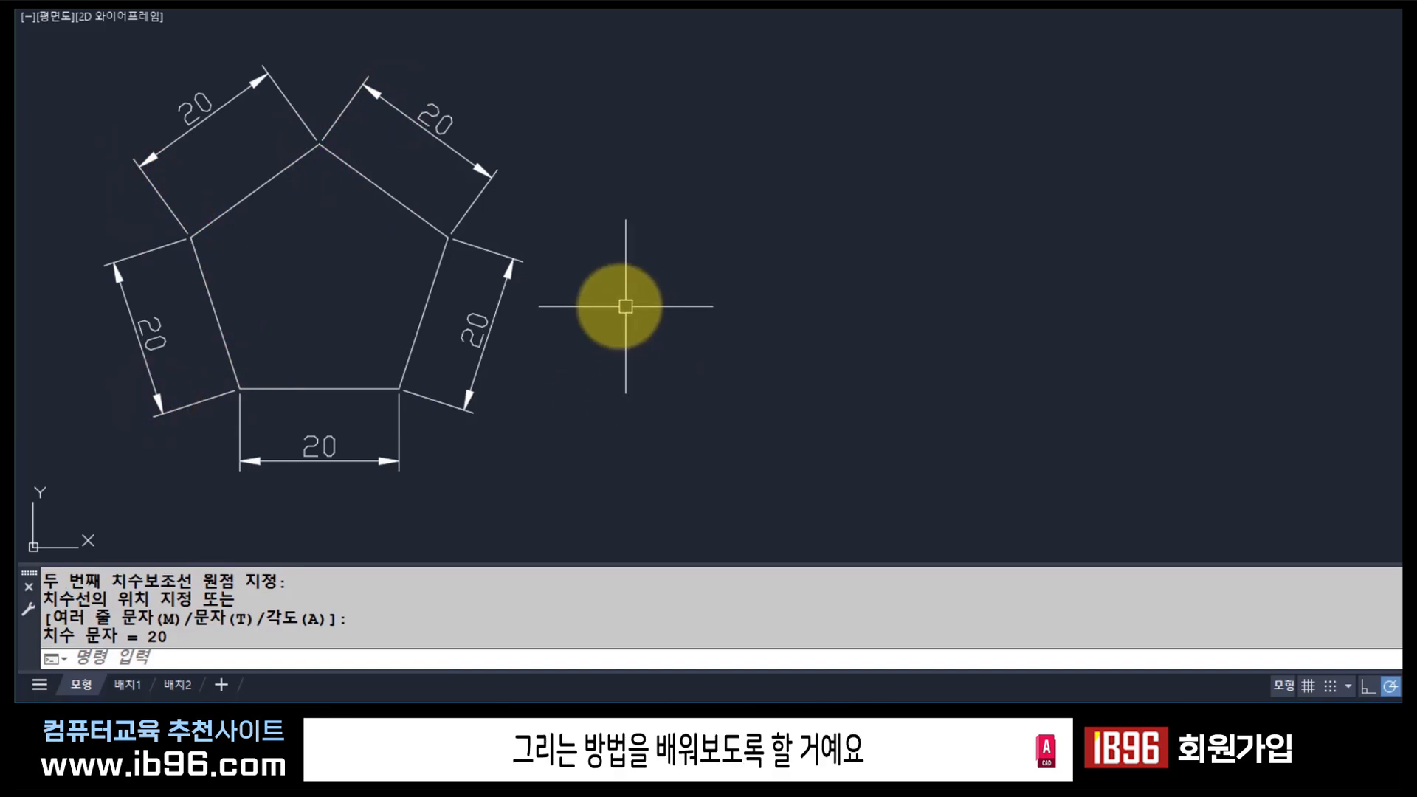
Erase the four aligned dimensions around the pentagon, keeping only the bottom side's linear dimension.
text(e)
key(Return)
click(481, 375)
click(443, 129)
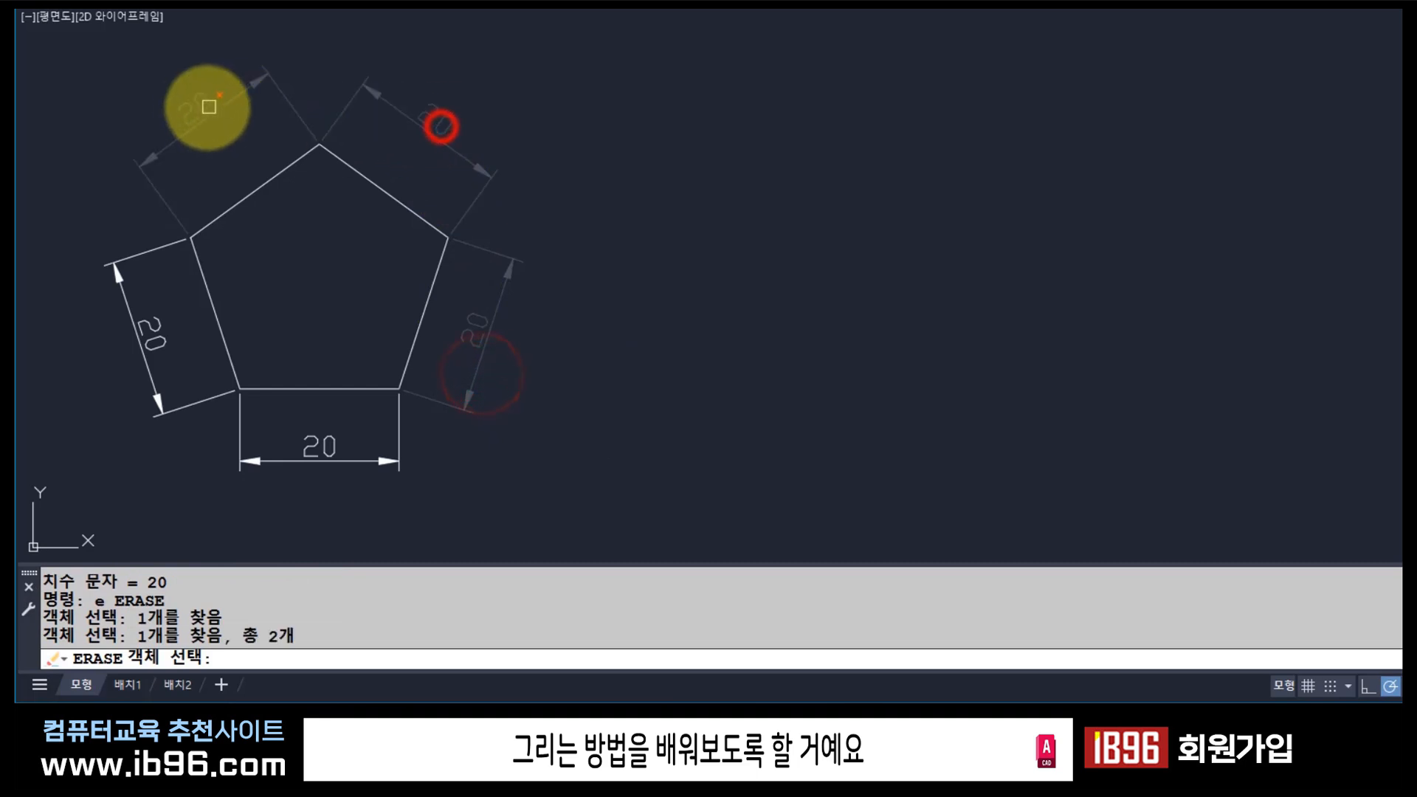
click(196, 104)
click(125, 318)
key(Return)
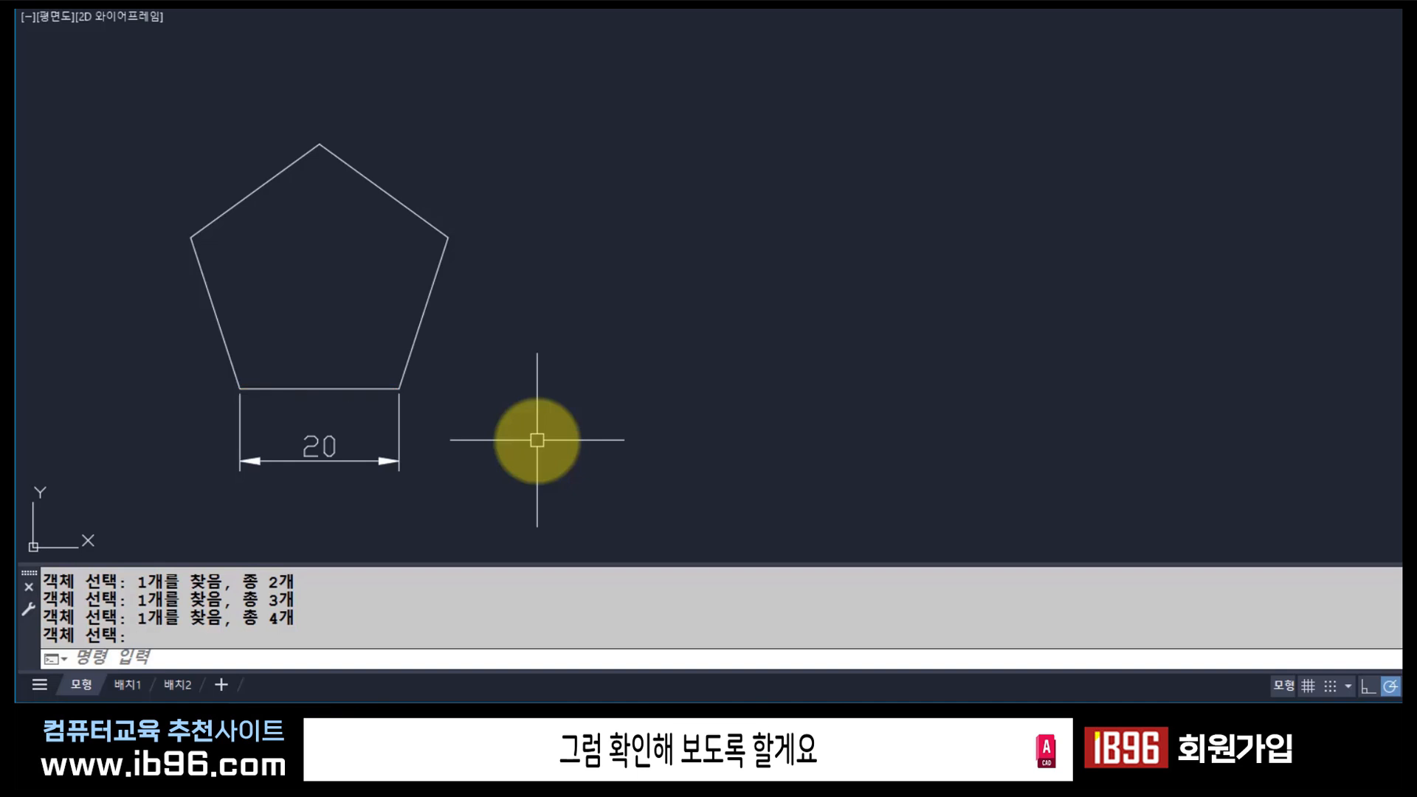
text(pol)
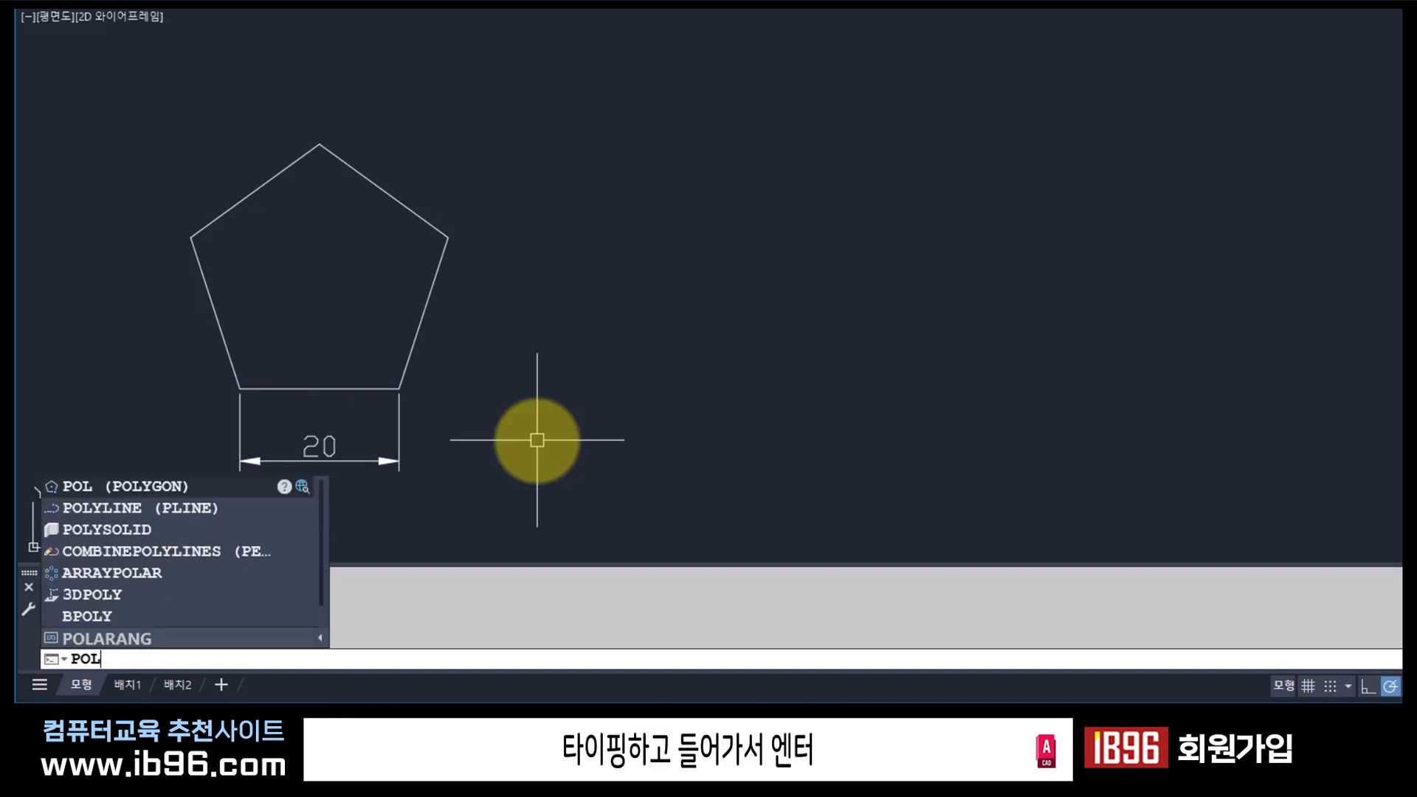
key(Return)
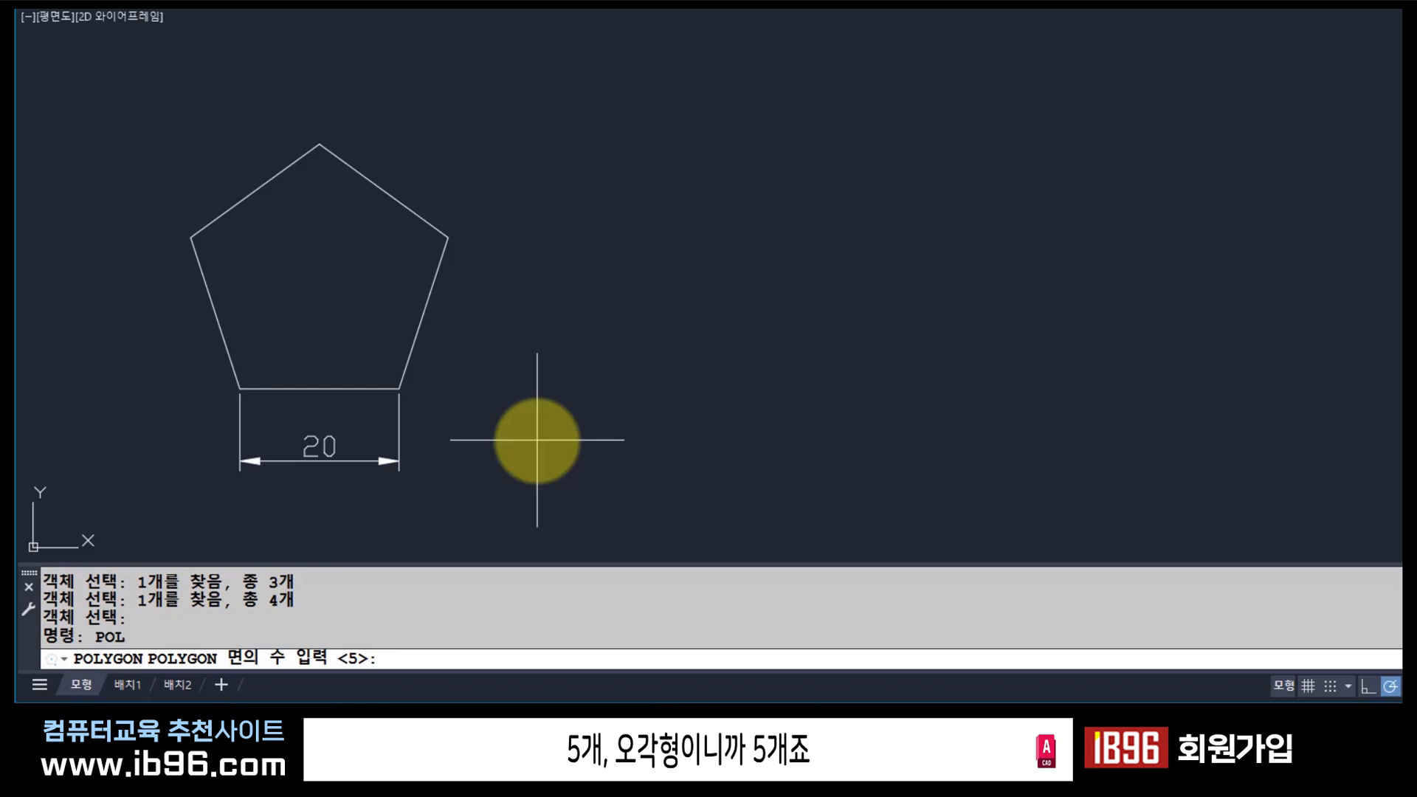
text(5)
key(Return)
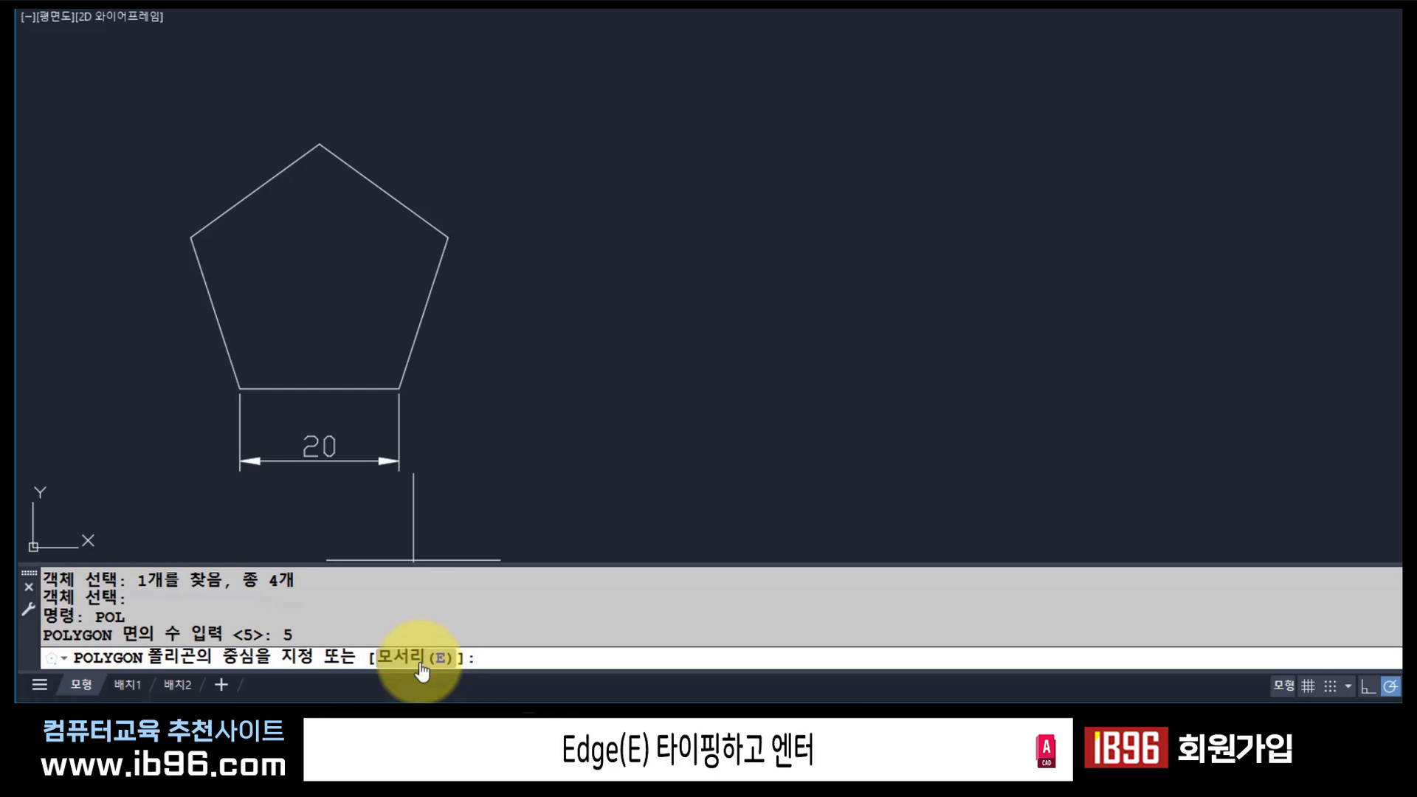
text(e)
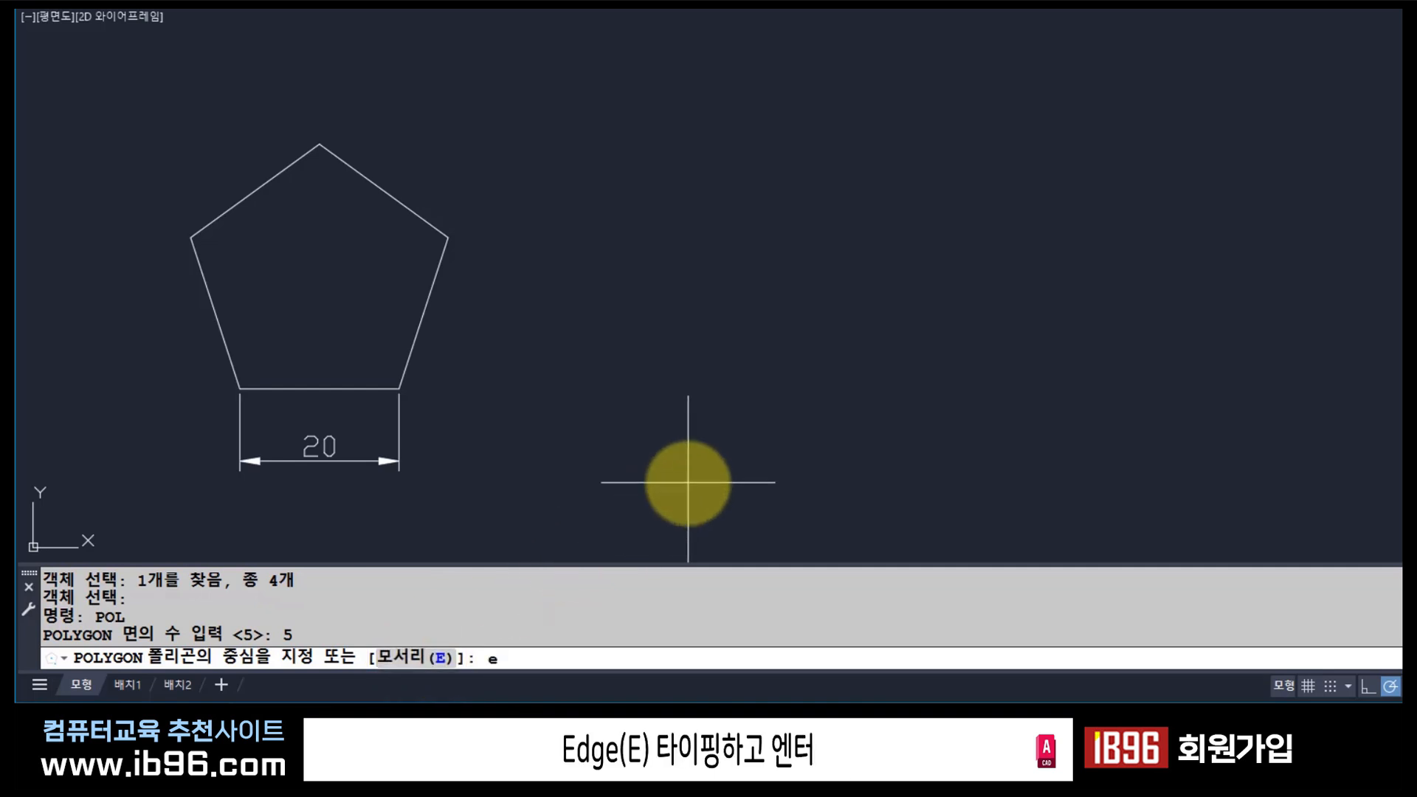
key(Return)
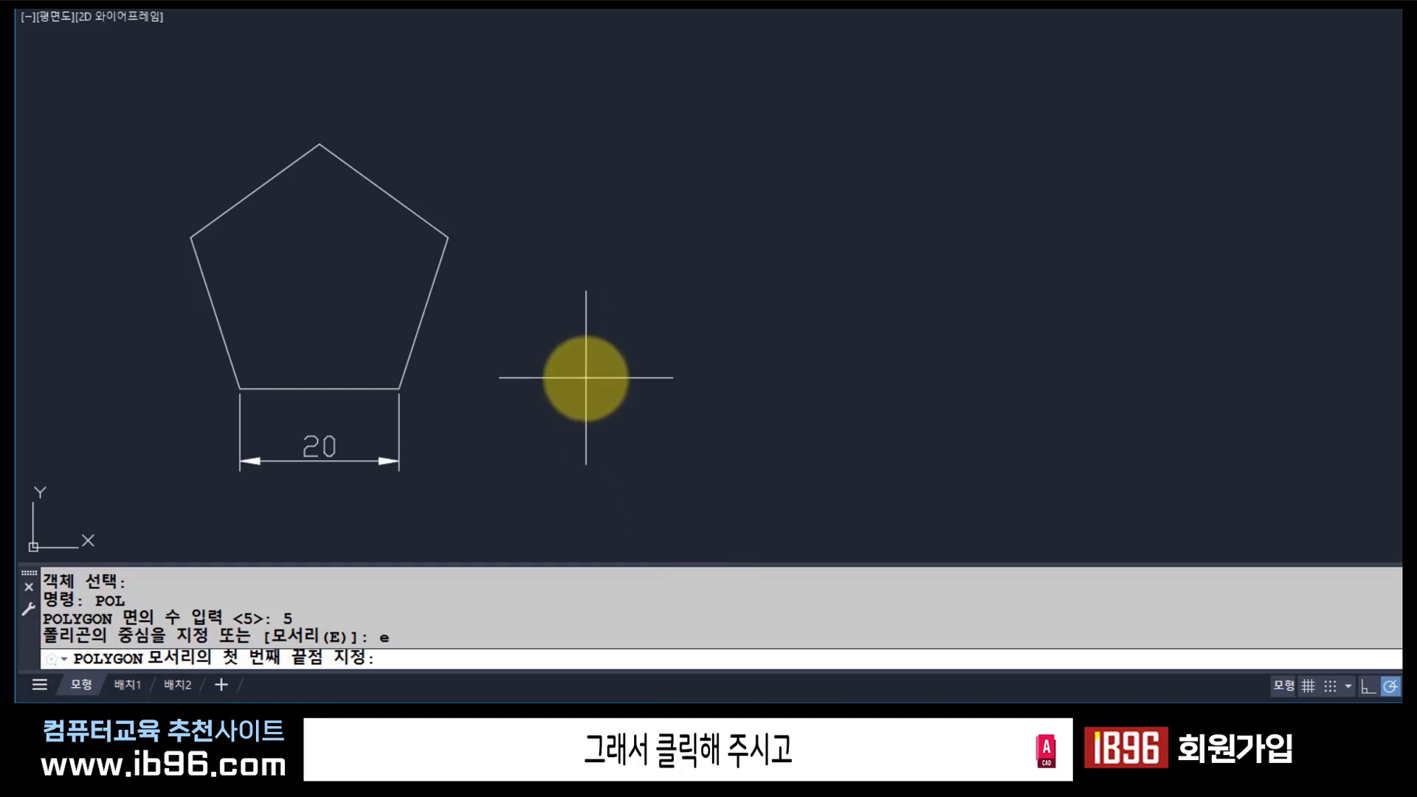
click(586, 378)
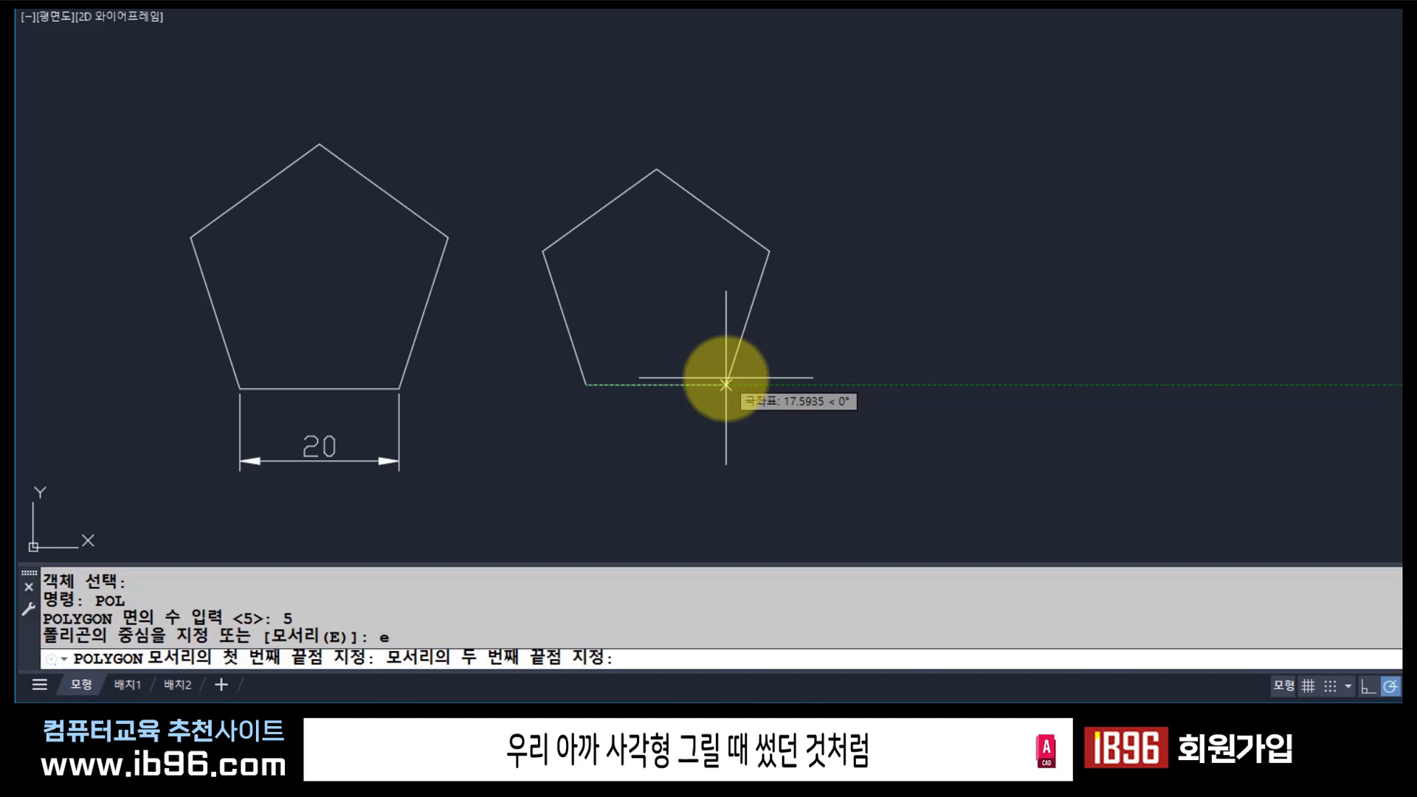
text(@)
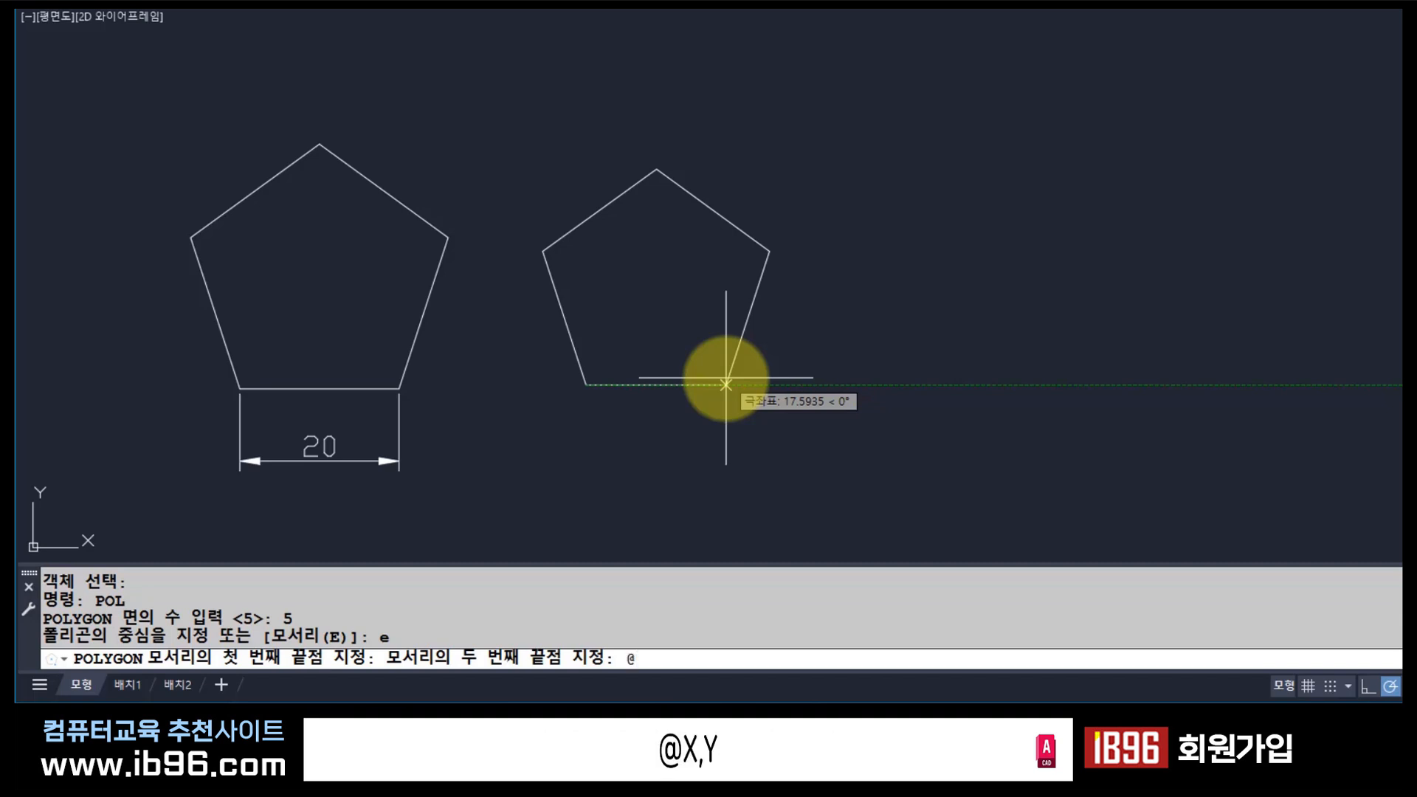
text(20)
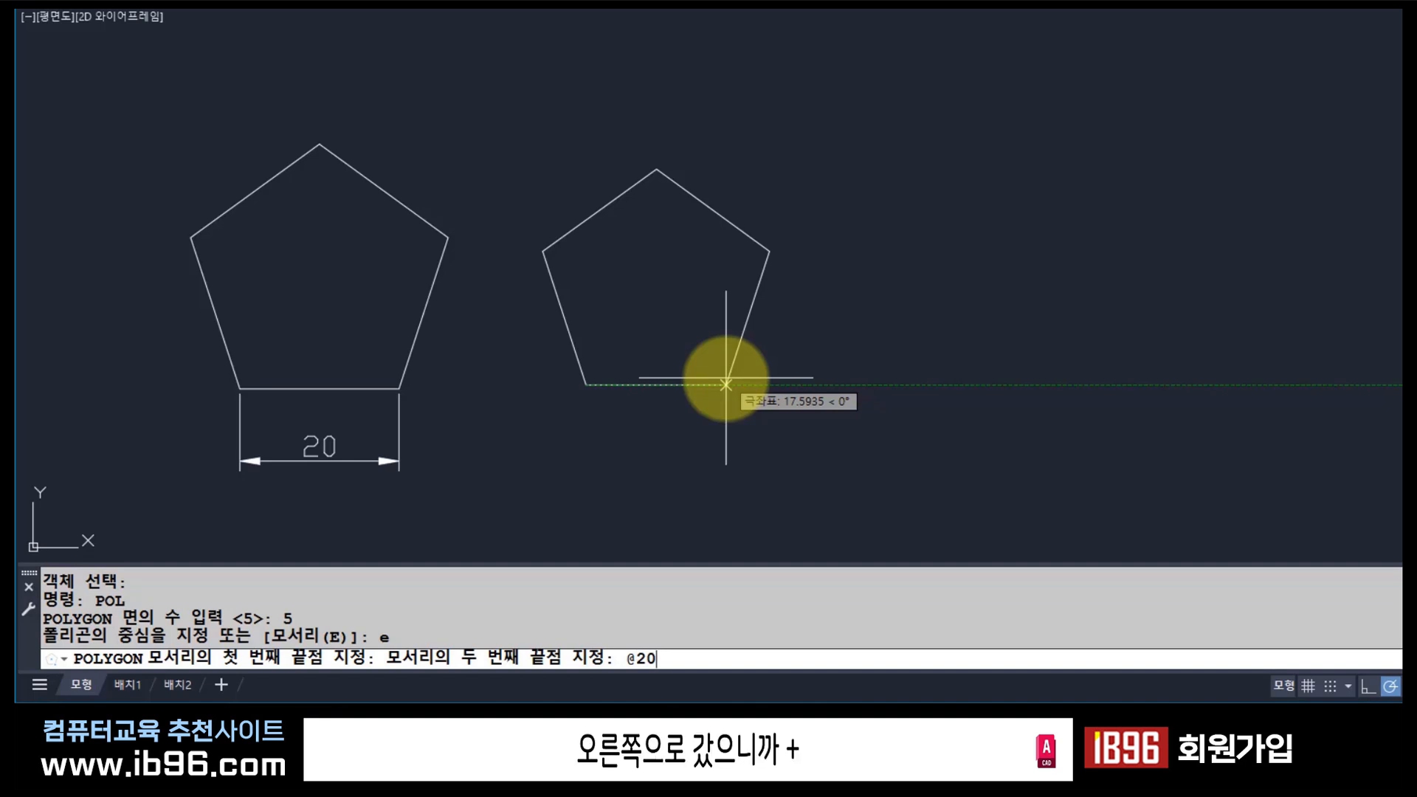
text(,)
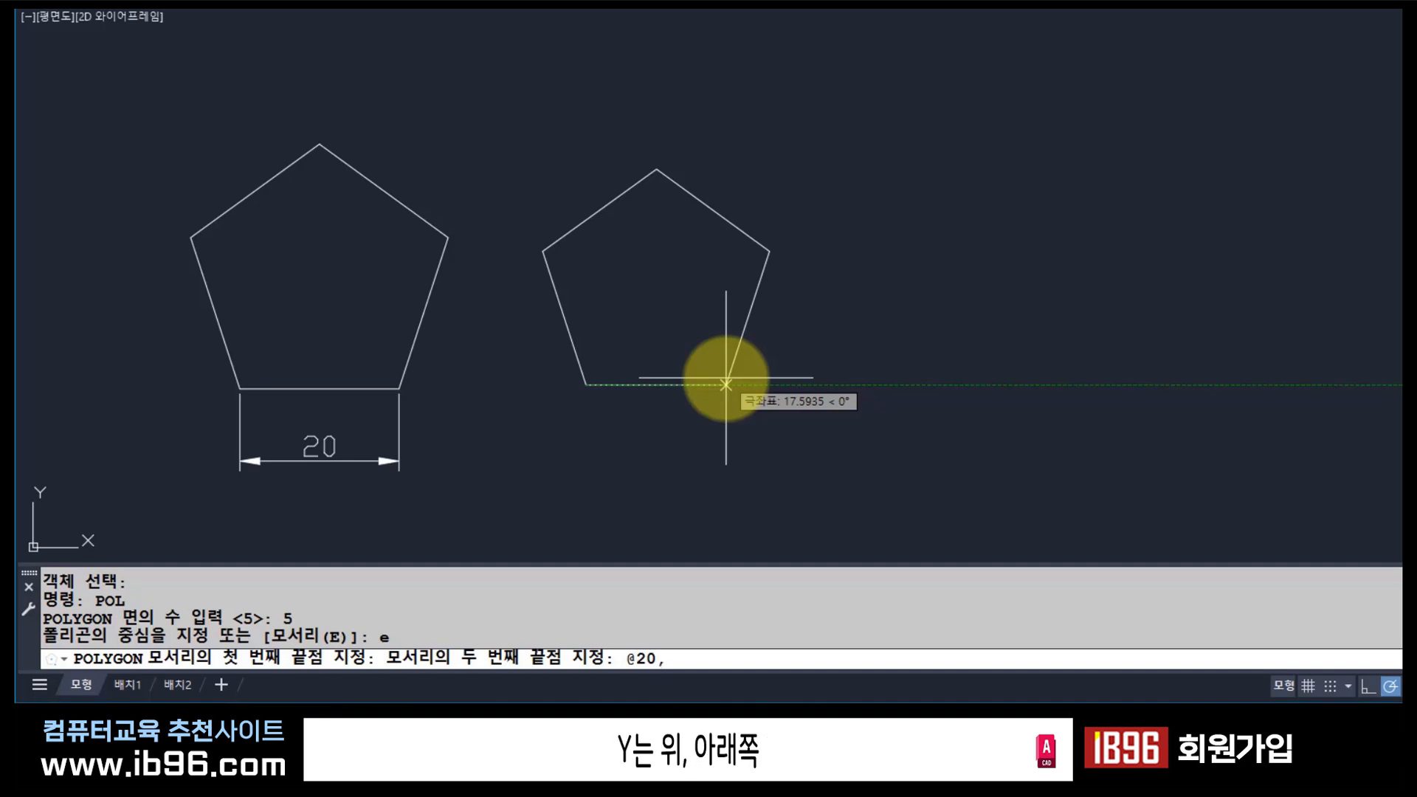
text(0)
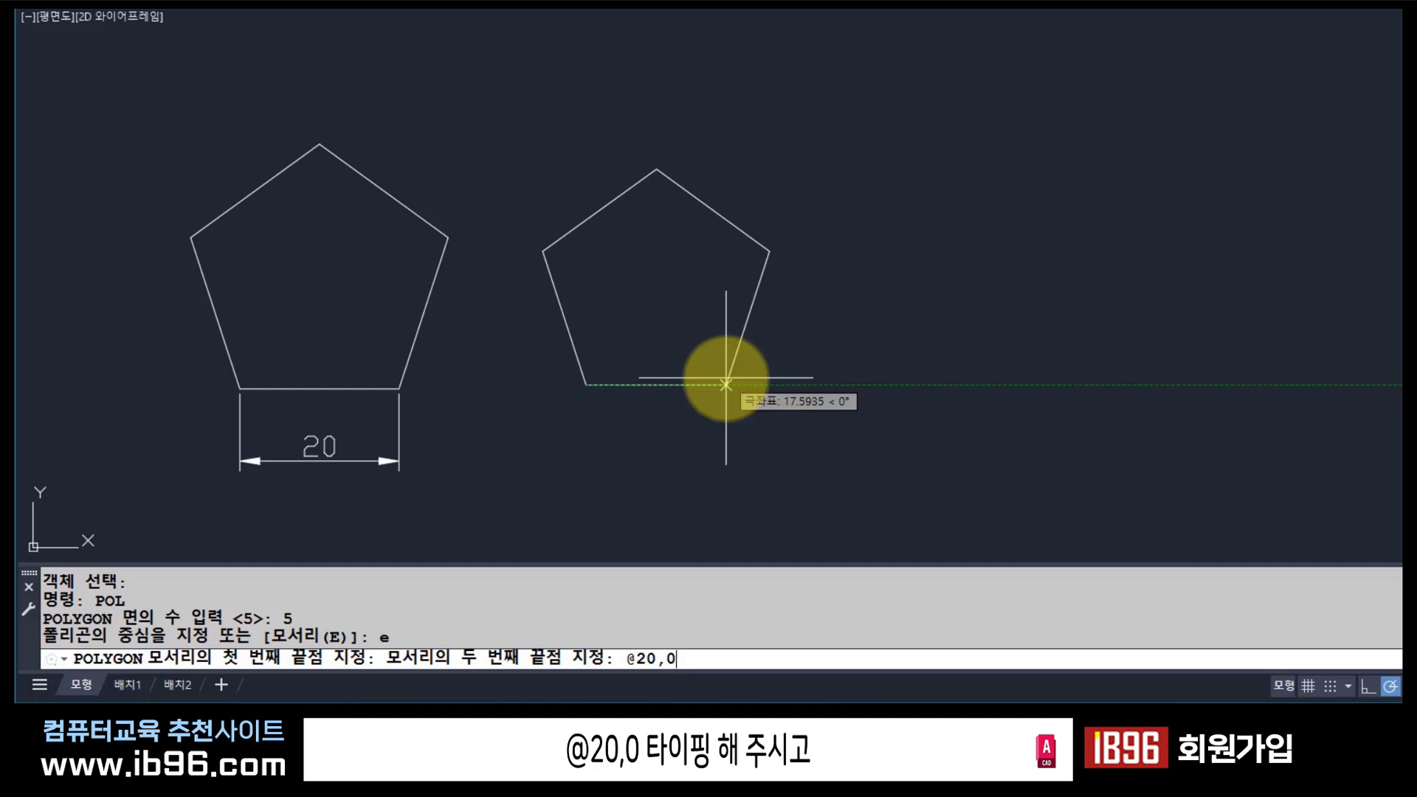
key(Return)
Add a linear dimension below the second pentagon's bottom side.
text(dli)
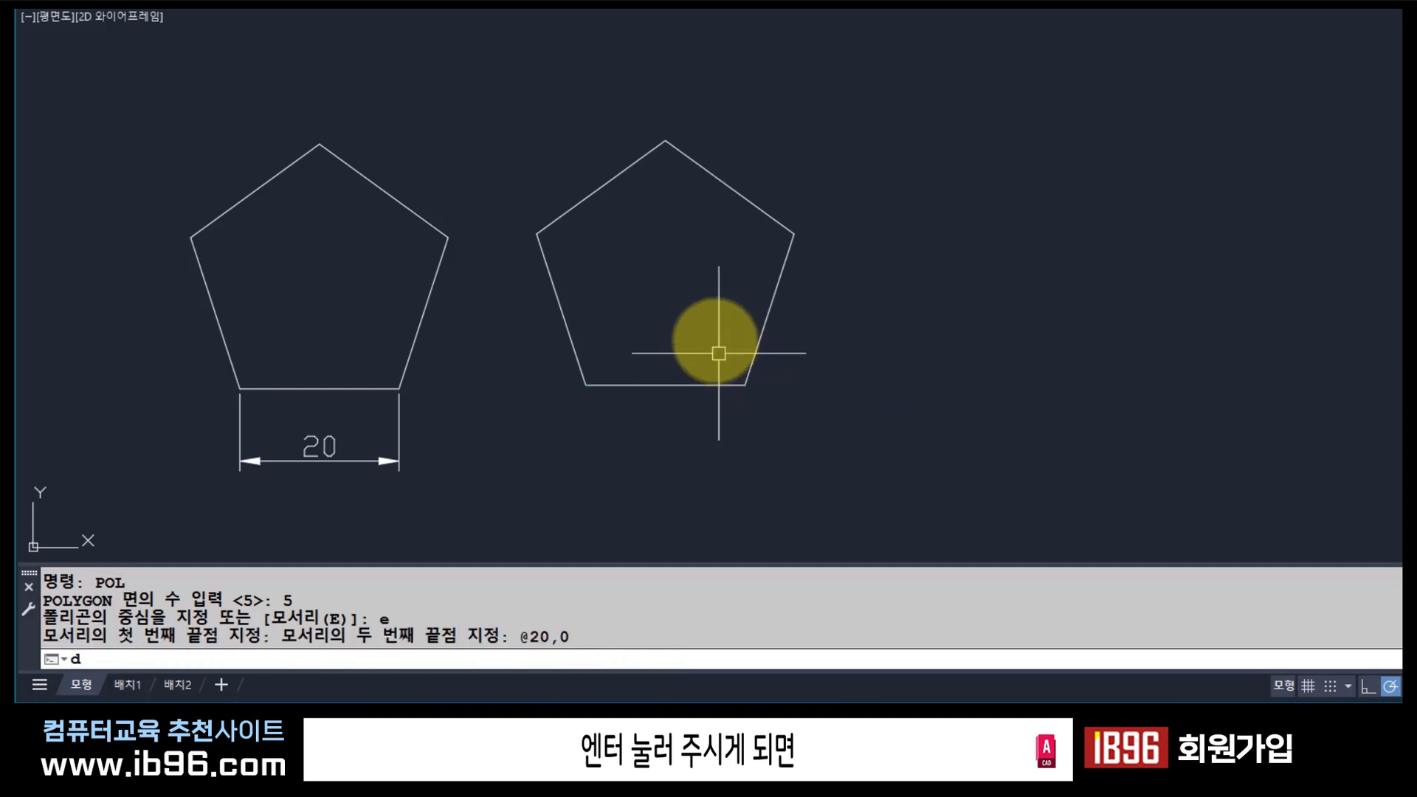
text(dl)
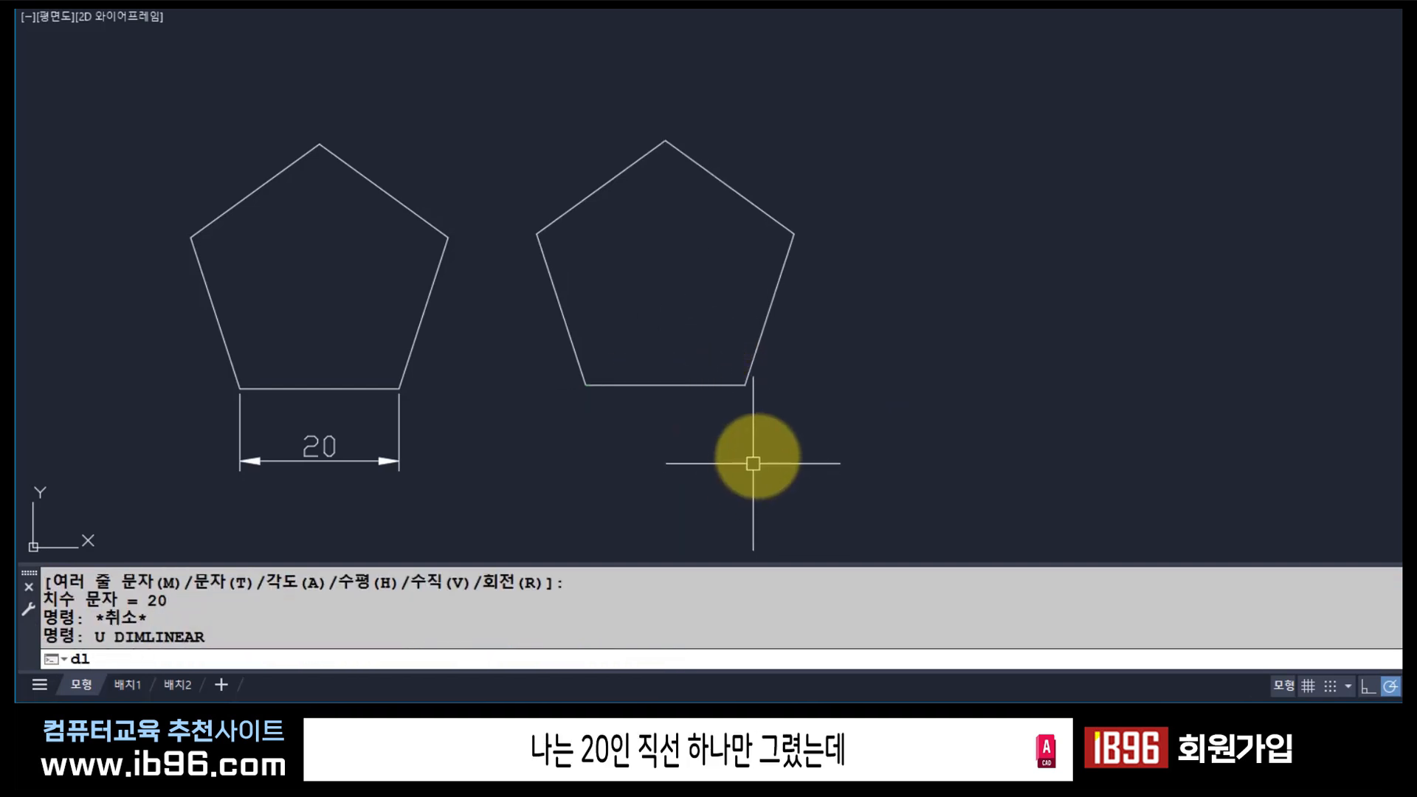
text(i)
key(Return)
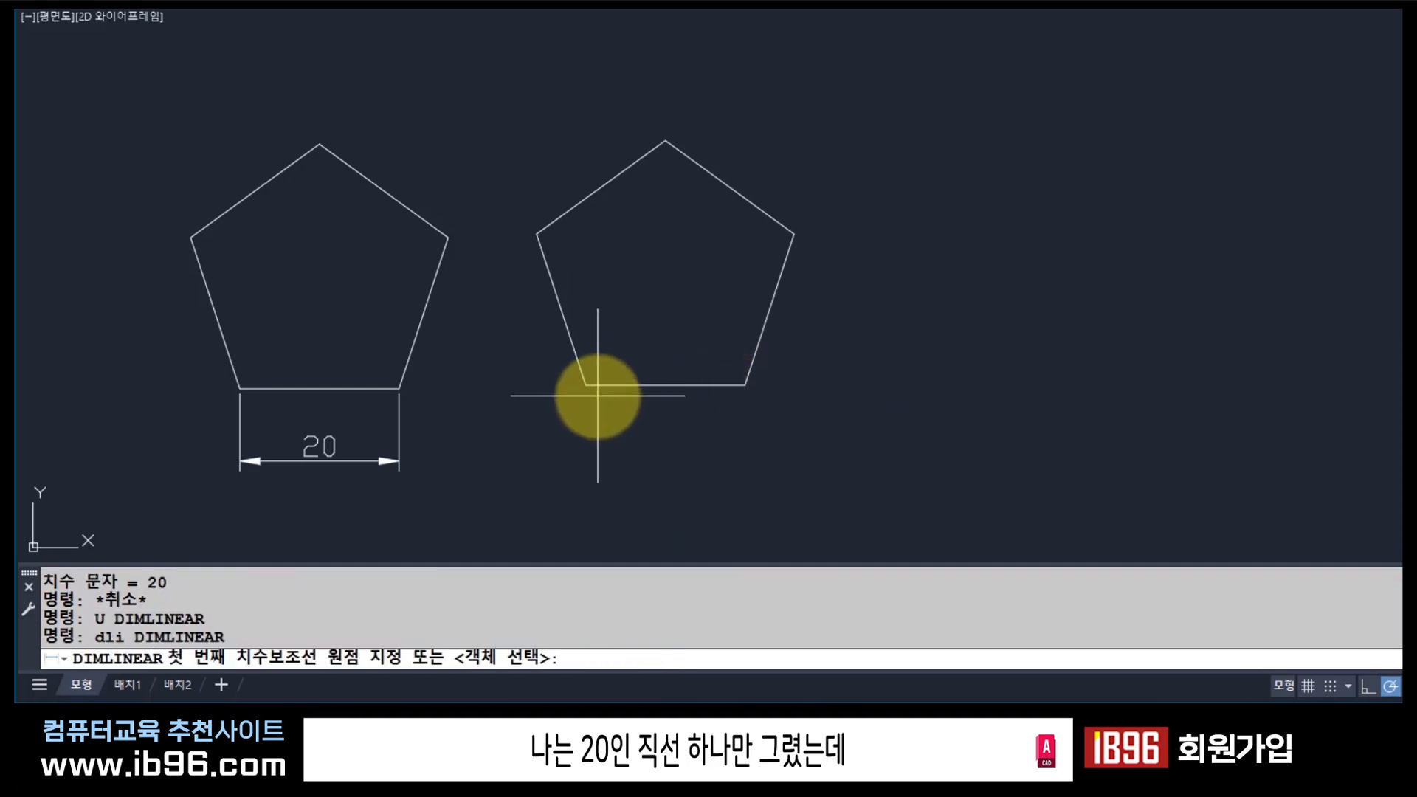
click(587, 385)
click(746, 385)
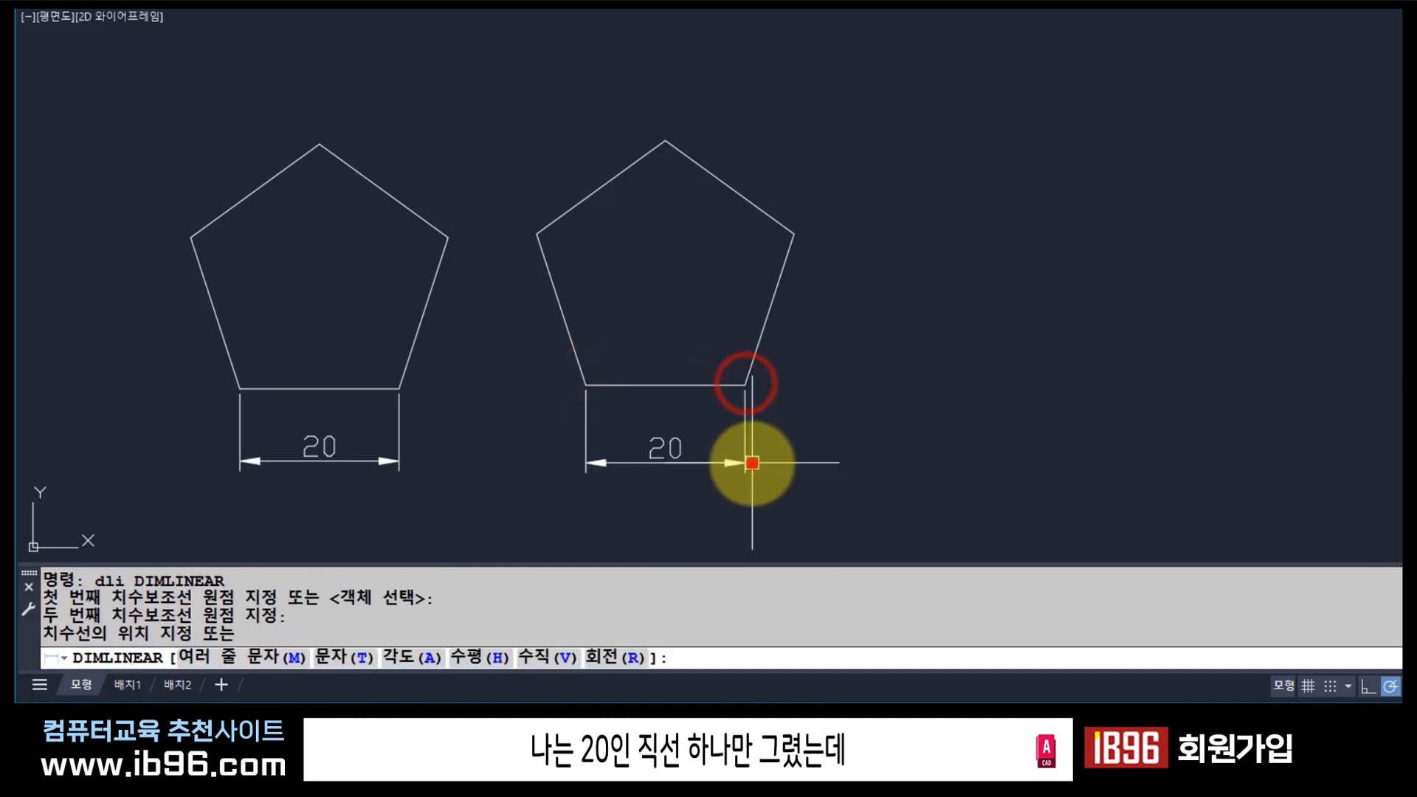
click(749, 464)
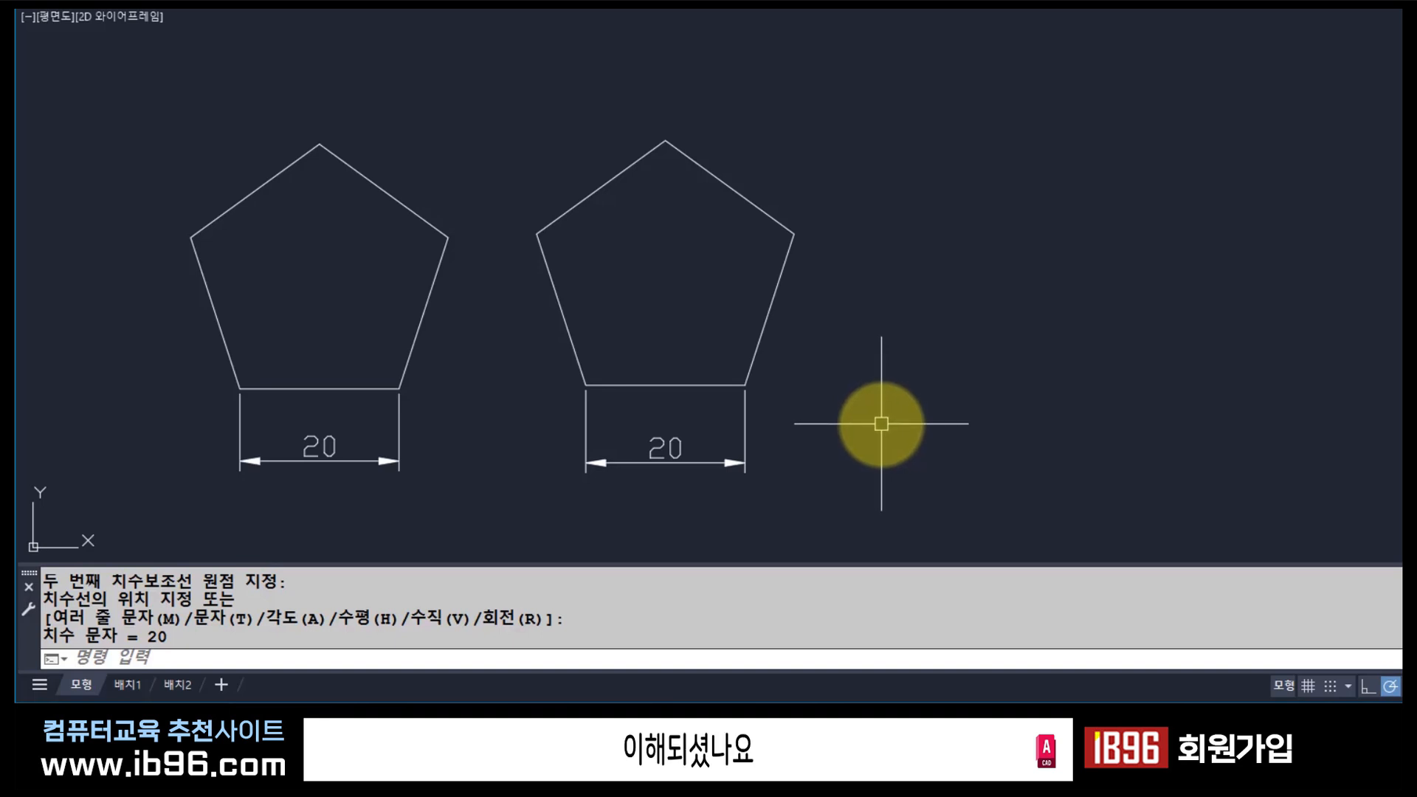
Erase the second edge-drawn pentagon together with its dimension.
text(e)
key(Return)
click(831, 460)
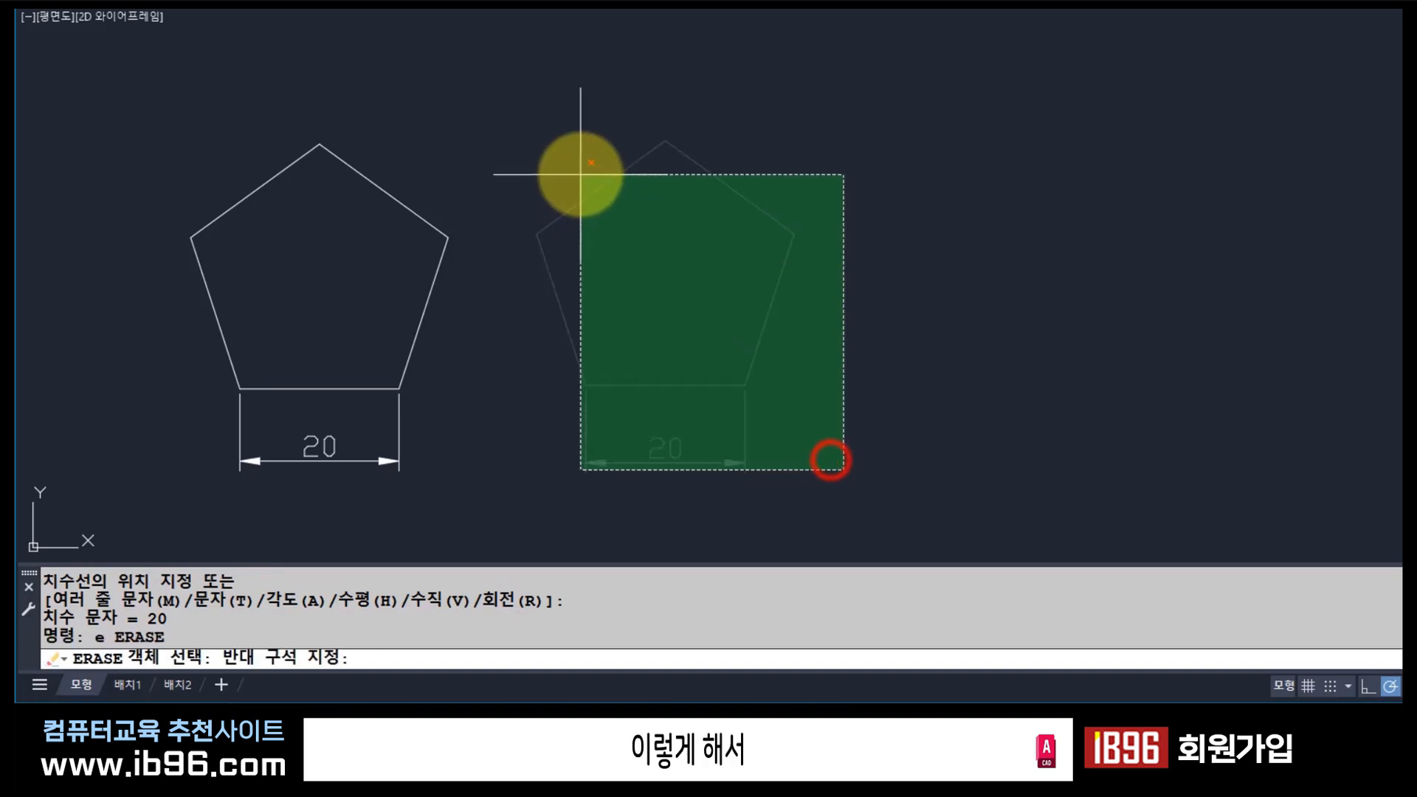
click(579, 172)
key(Return)
Move the remaining edge-drawn pentagon and its dimension closer to the two circles.
scroll(642, 288, down, 2)
middle_drag(511, 336, 895, 307)
text(m)
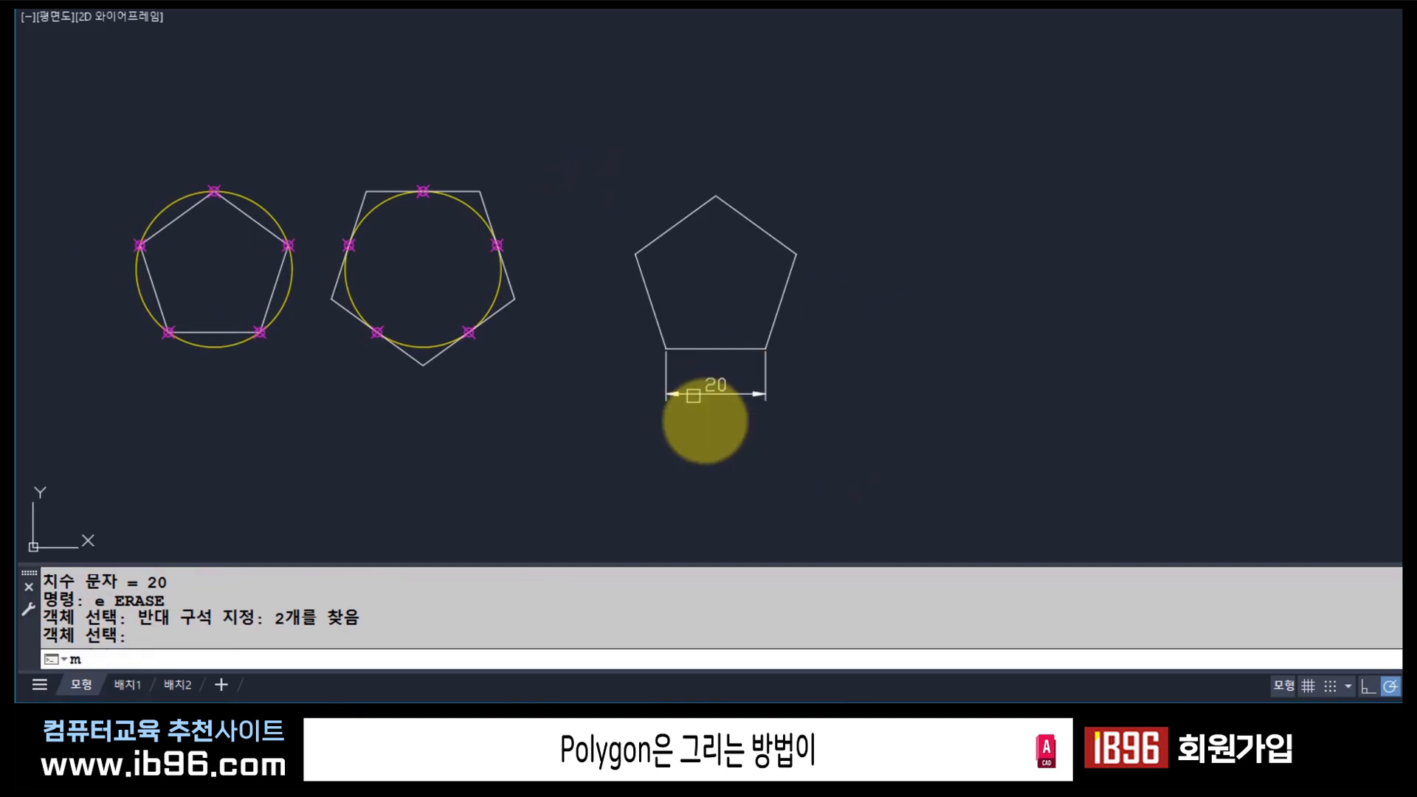
key(Return)
click(765, 434)
click(590, 186)
right_click(591, 186)
click(727, 158)
click(655, 142)
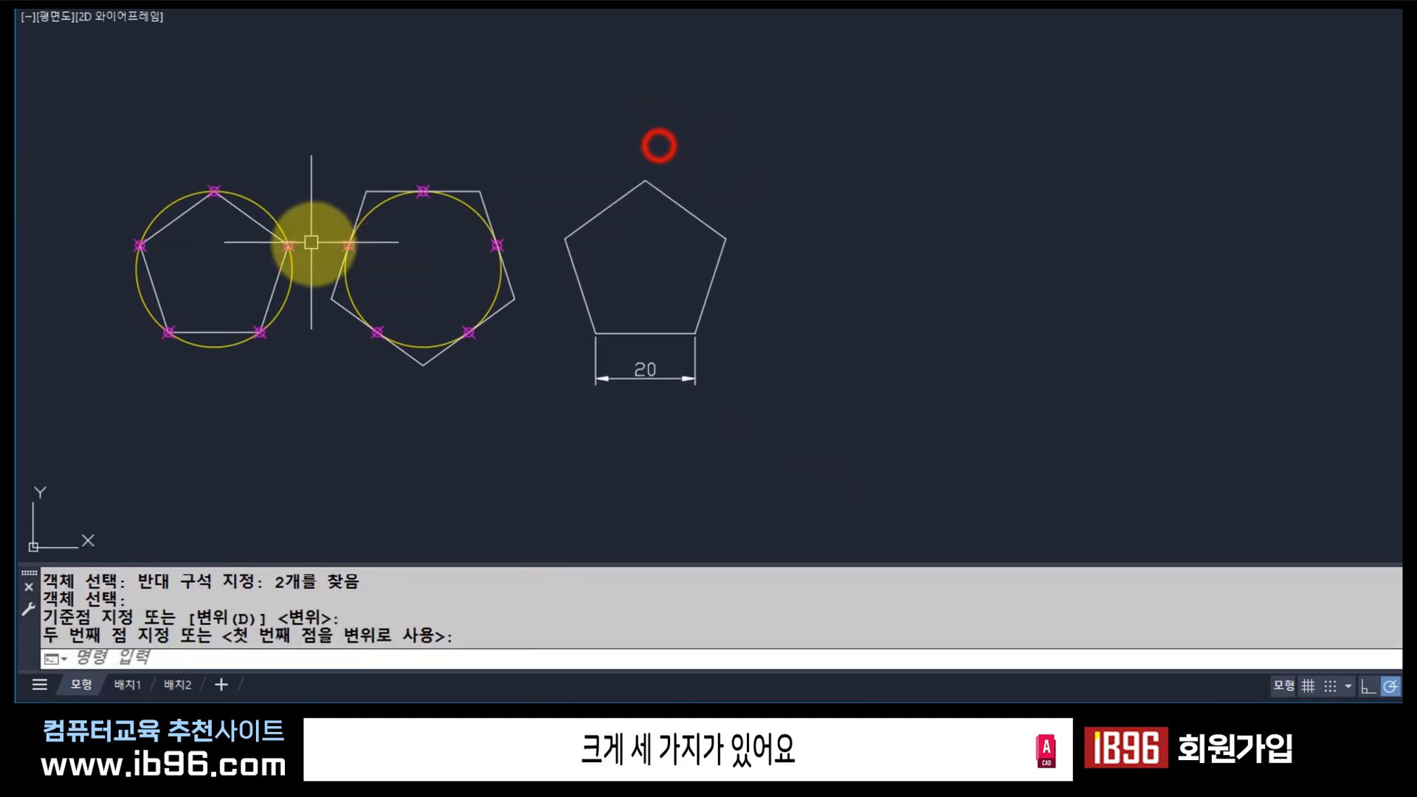
scroll(306, 243, up, 3)
text(dt)
key(Return)
click(160, 146)
click(160, 113)
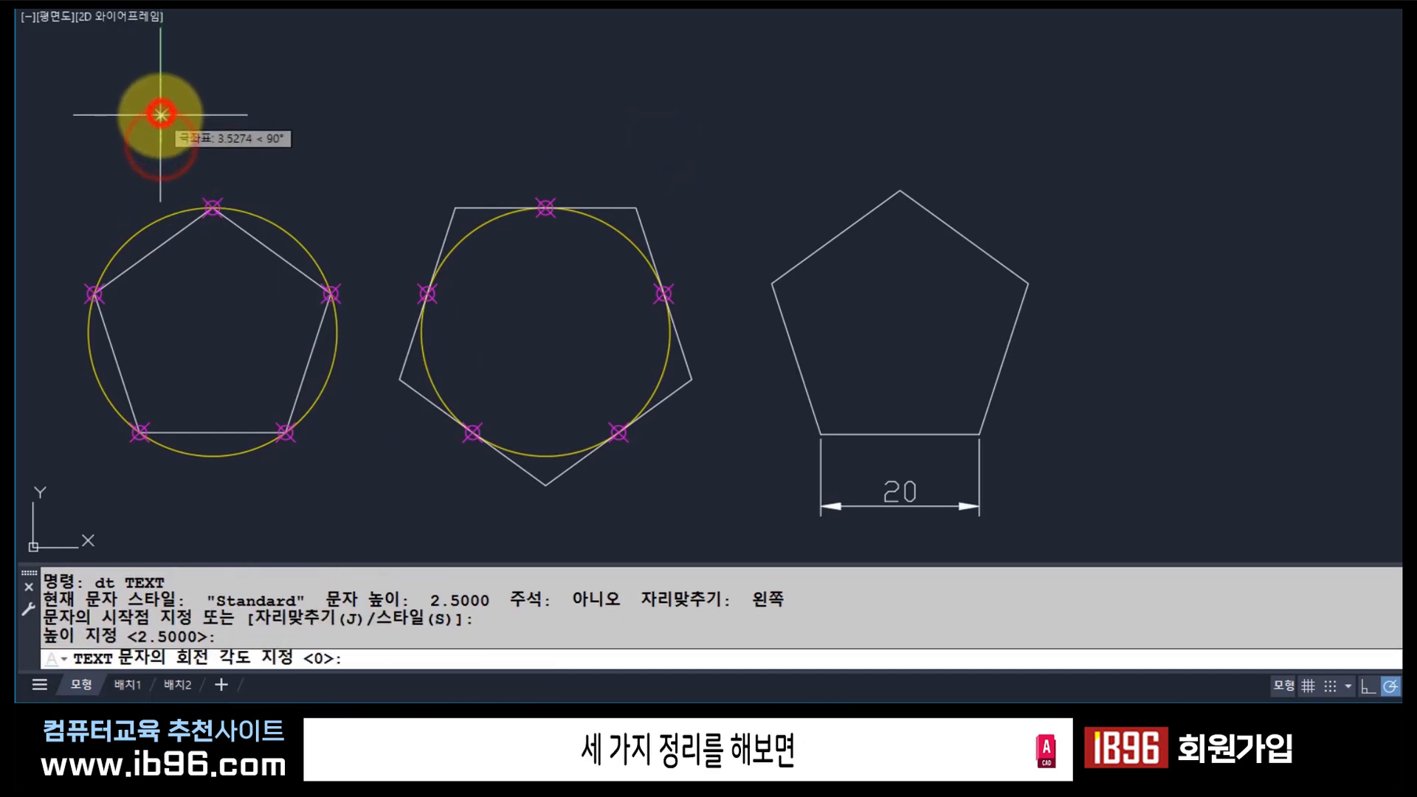
click(161, 116)
key(Escape)
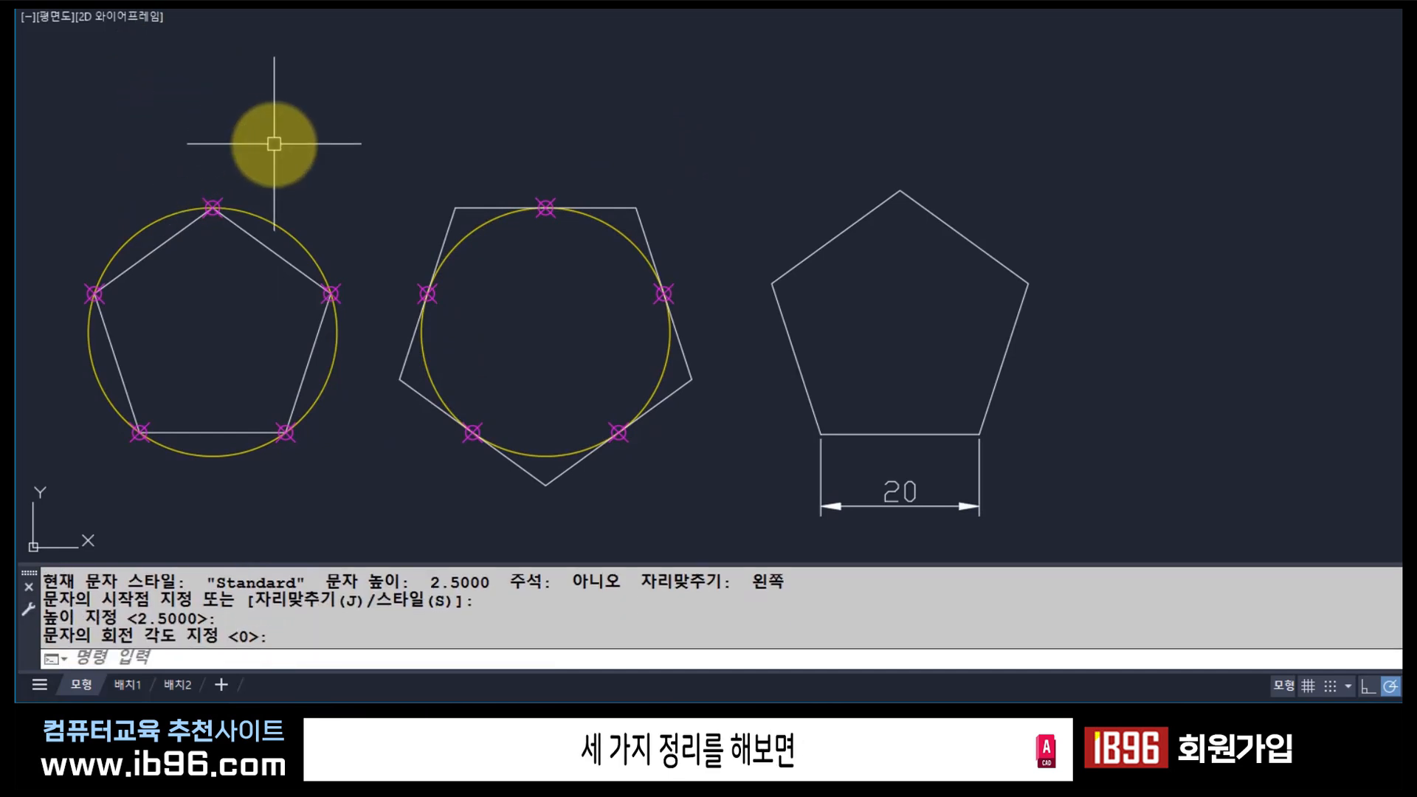
Add the single-line text 내접 above the inscribed pentagon, with a height of about 5 and the default rotation.
key(Escape)
key(Return)
click(177, 163)
click(174, 119)
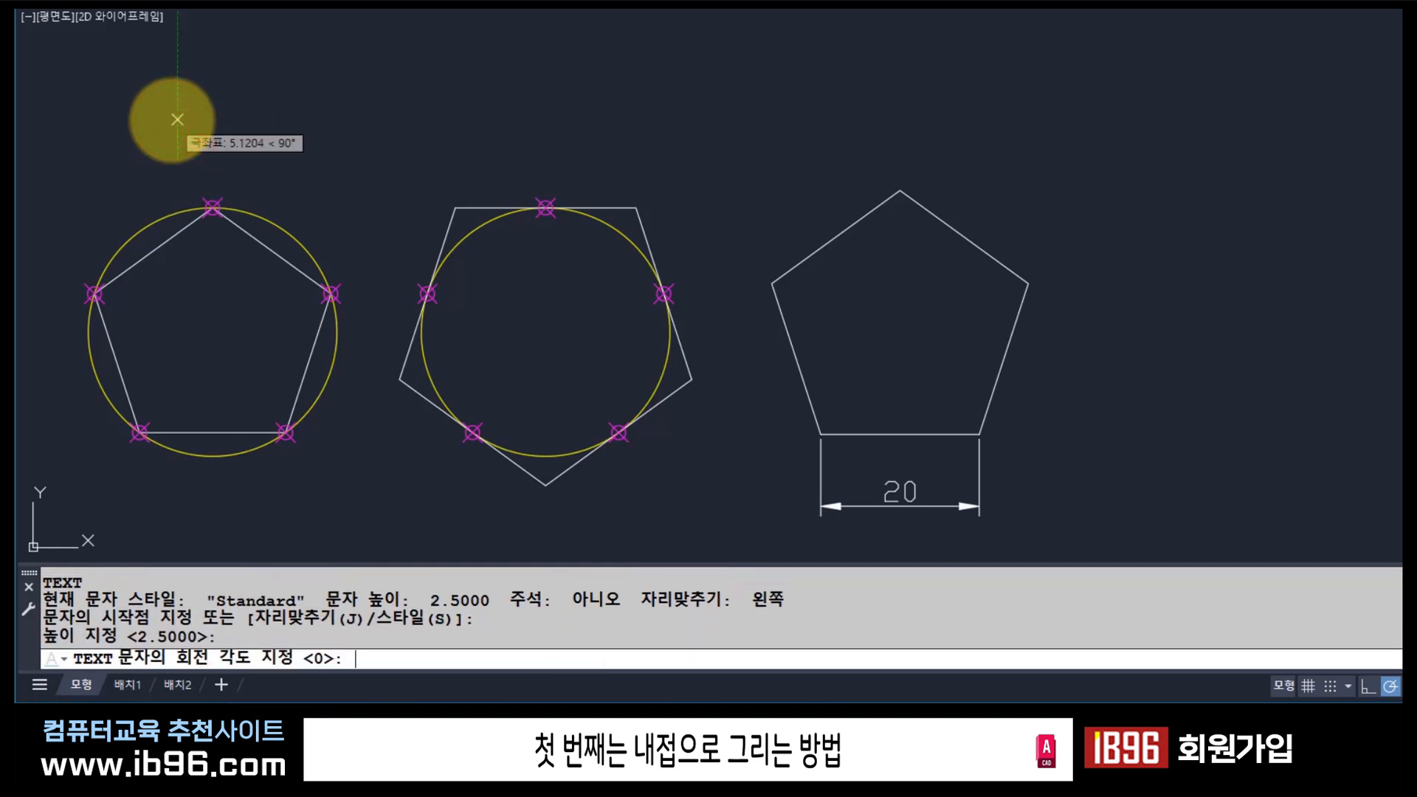
key(Return)
text(sowj)
key(BackSpace)
key(BackSpace)
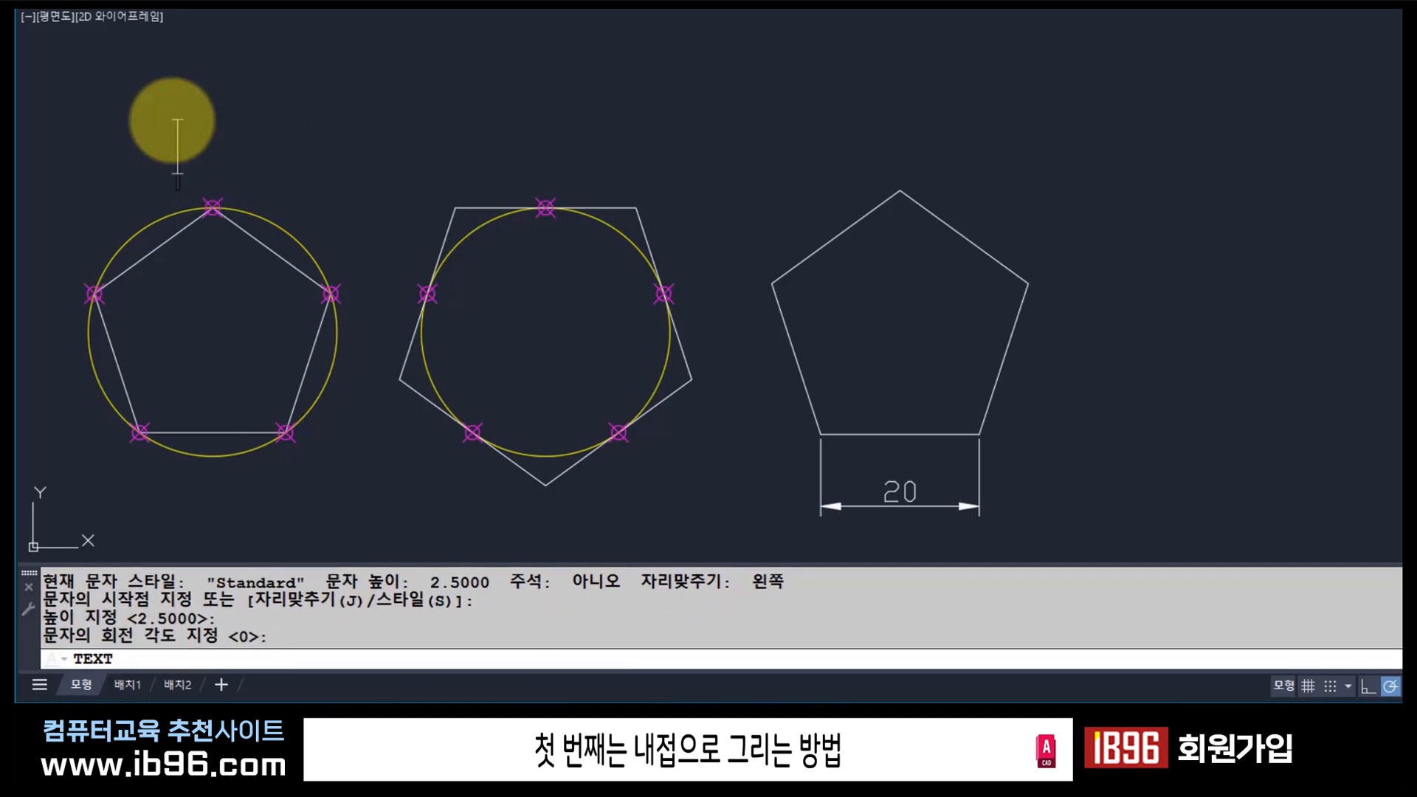
text(내접)
key(Return)
key(Return)
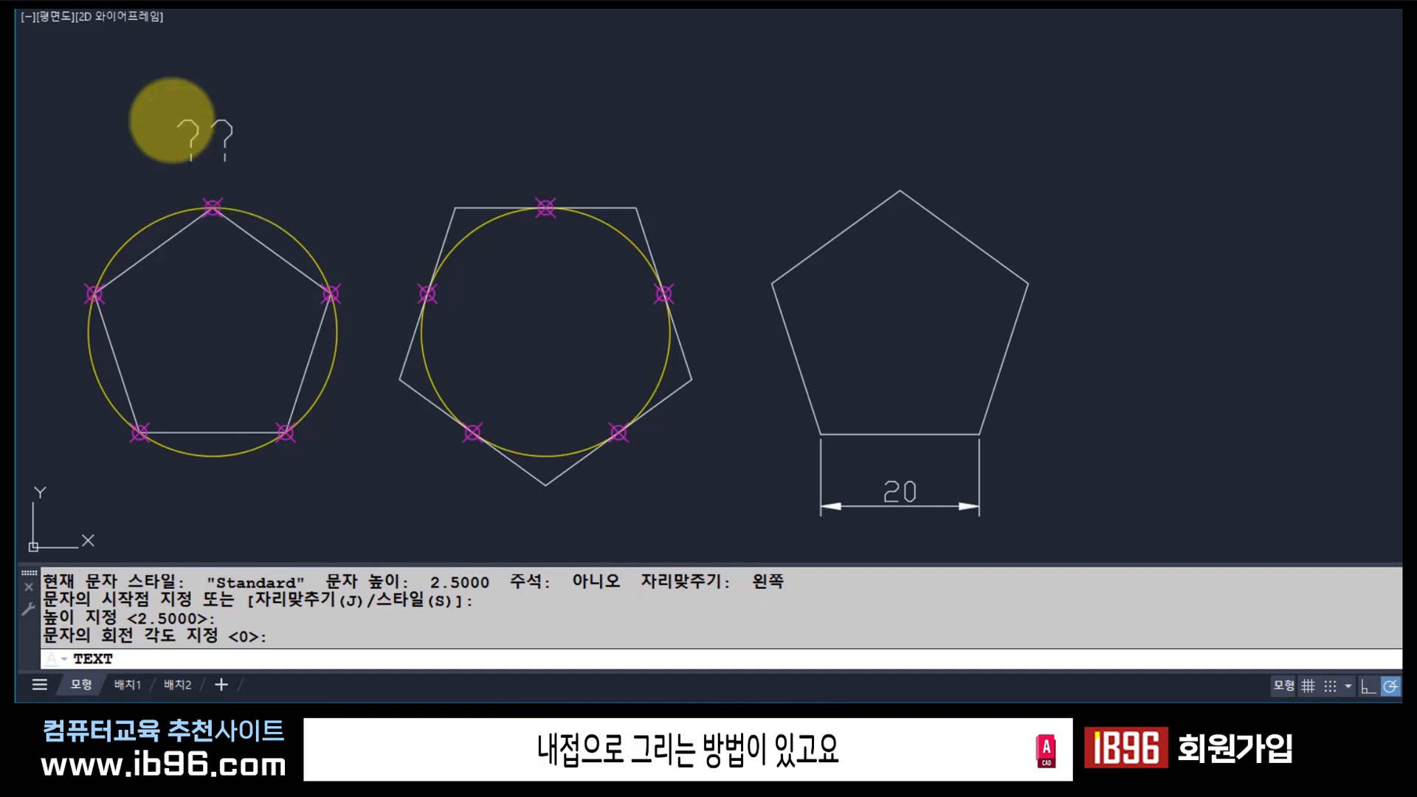
Change the font of the Standard text style to one that supports Korean characters.
text(s)
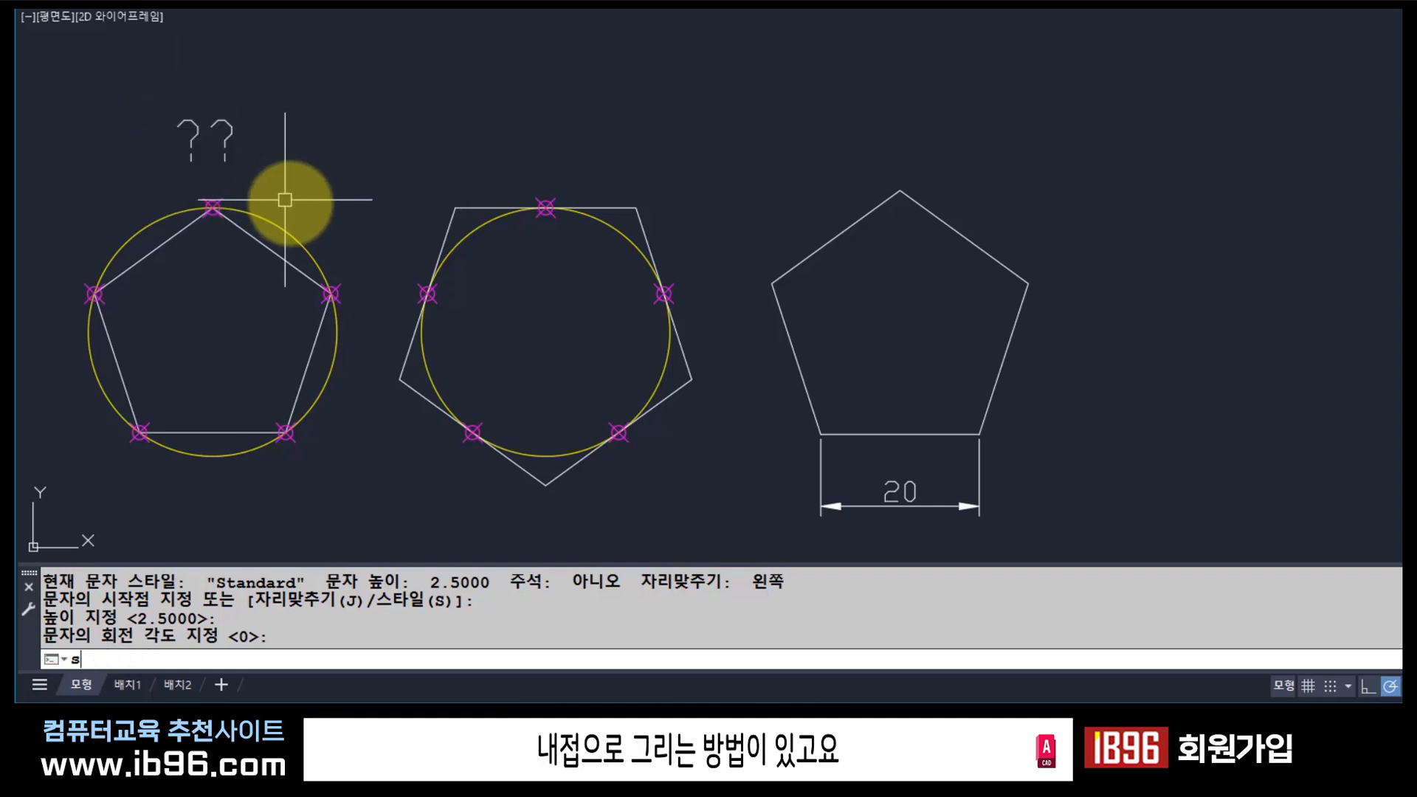
text(t)
key(Return)
click(896, 200)
key(s)
scroll(892, 586, down, 2)
drag(984, 588, 989, 640)
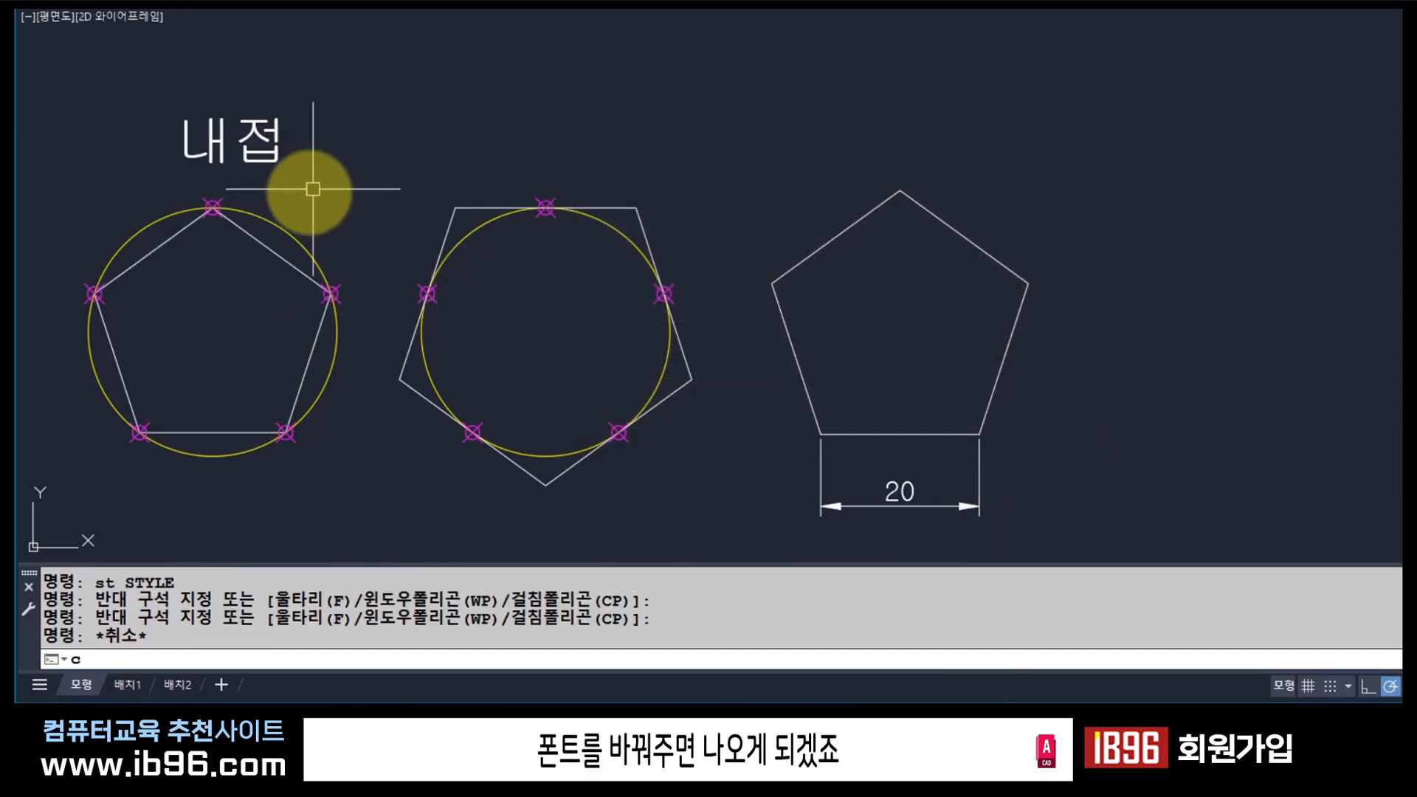
Copy the 내접 label about 39 units horizontally to sit above the circumscribed pentagon.
text(co)
key(Return)
click(298, 104)
click(242, 153)
key(Return)
click(343, 114)
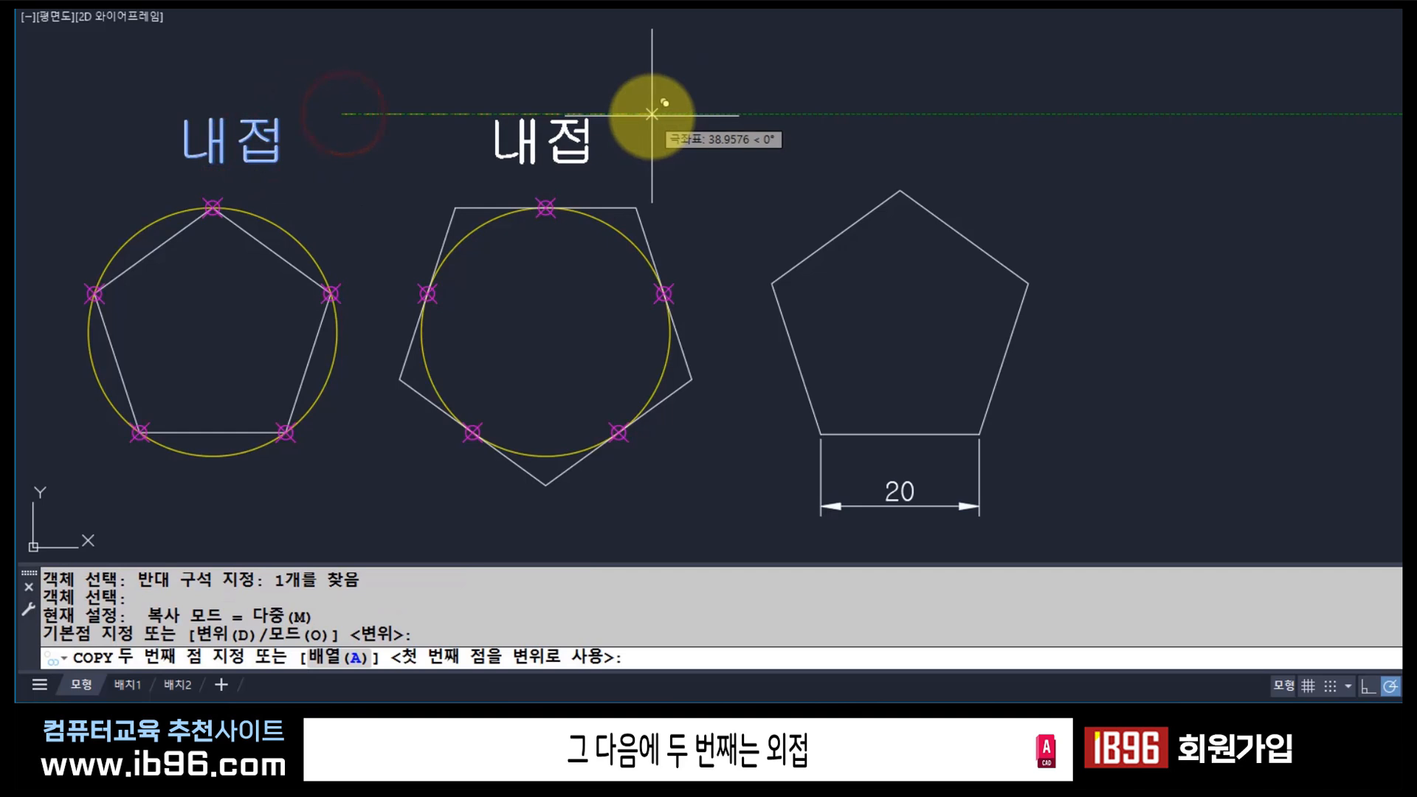
click(653, 112)
key(Escape)
Edit the label above the circumscribed pentagon to read 외접.
text(ed)
key(Return)
click(573, 137)
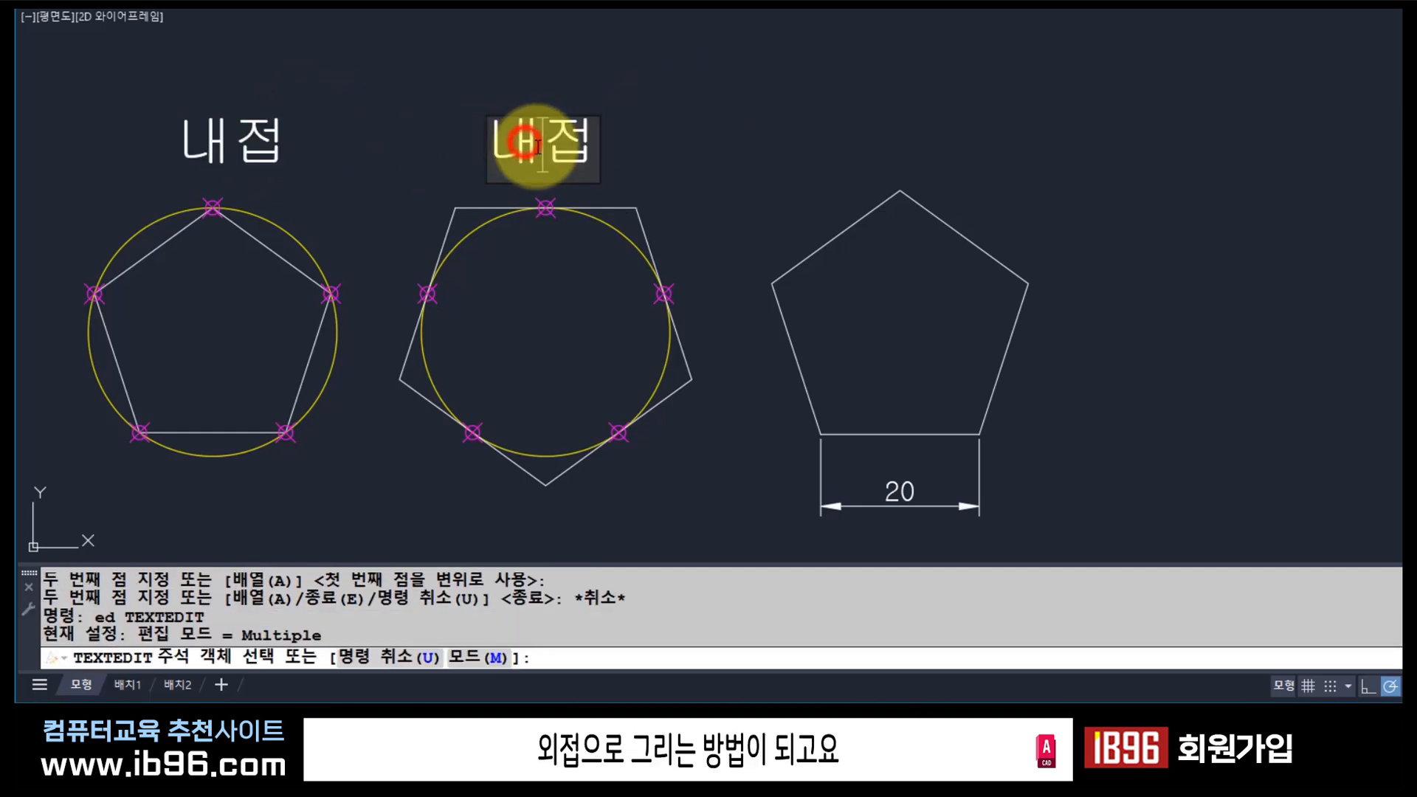
key(BackSpace)
text(외)
click(688, 159)
key(Escape)
key(Escape)
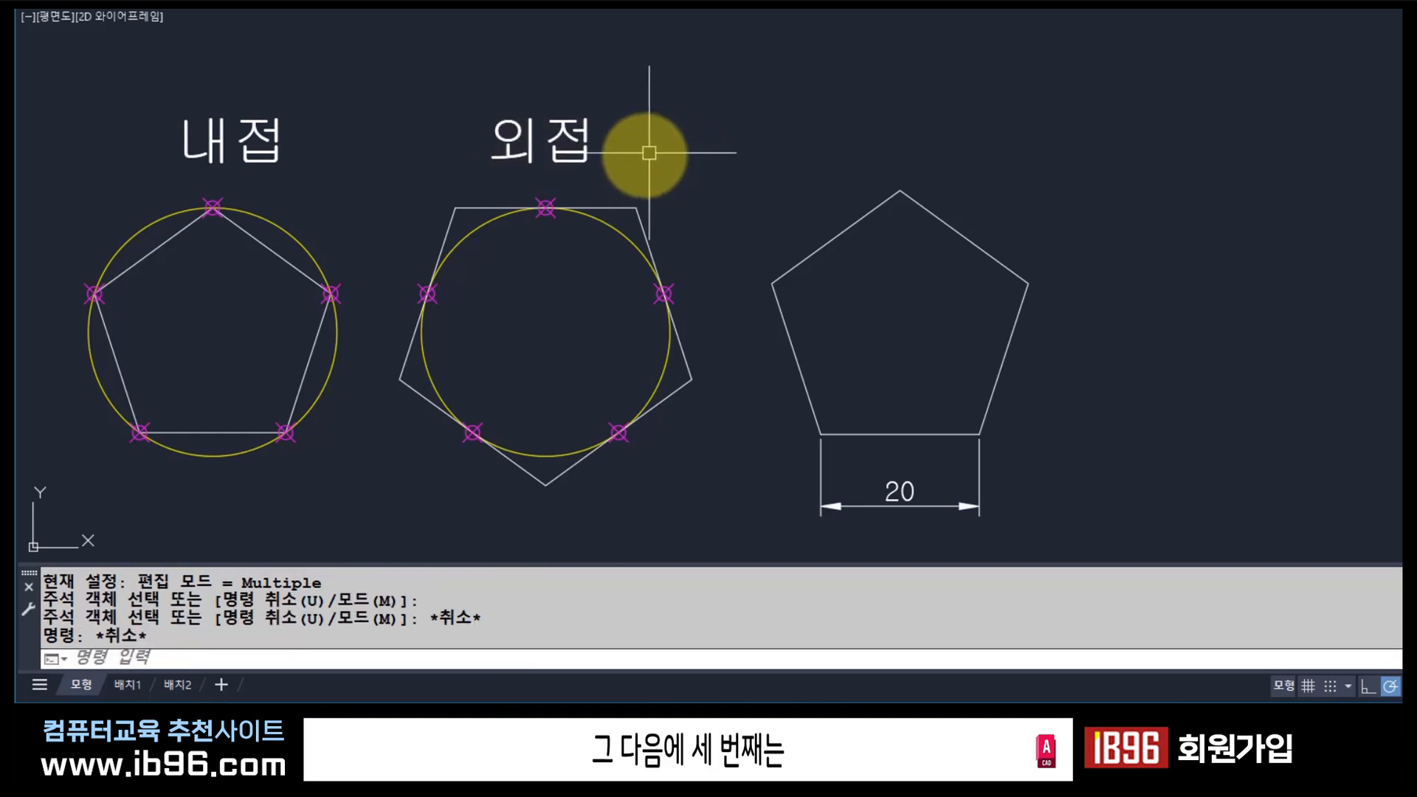
Copy the 외접 label about 43.5 units horizontally to sit above the edge-drawn pentagon.
key(Escape)
key(Escape)
text(co)
key(Return)
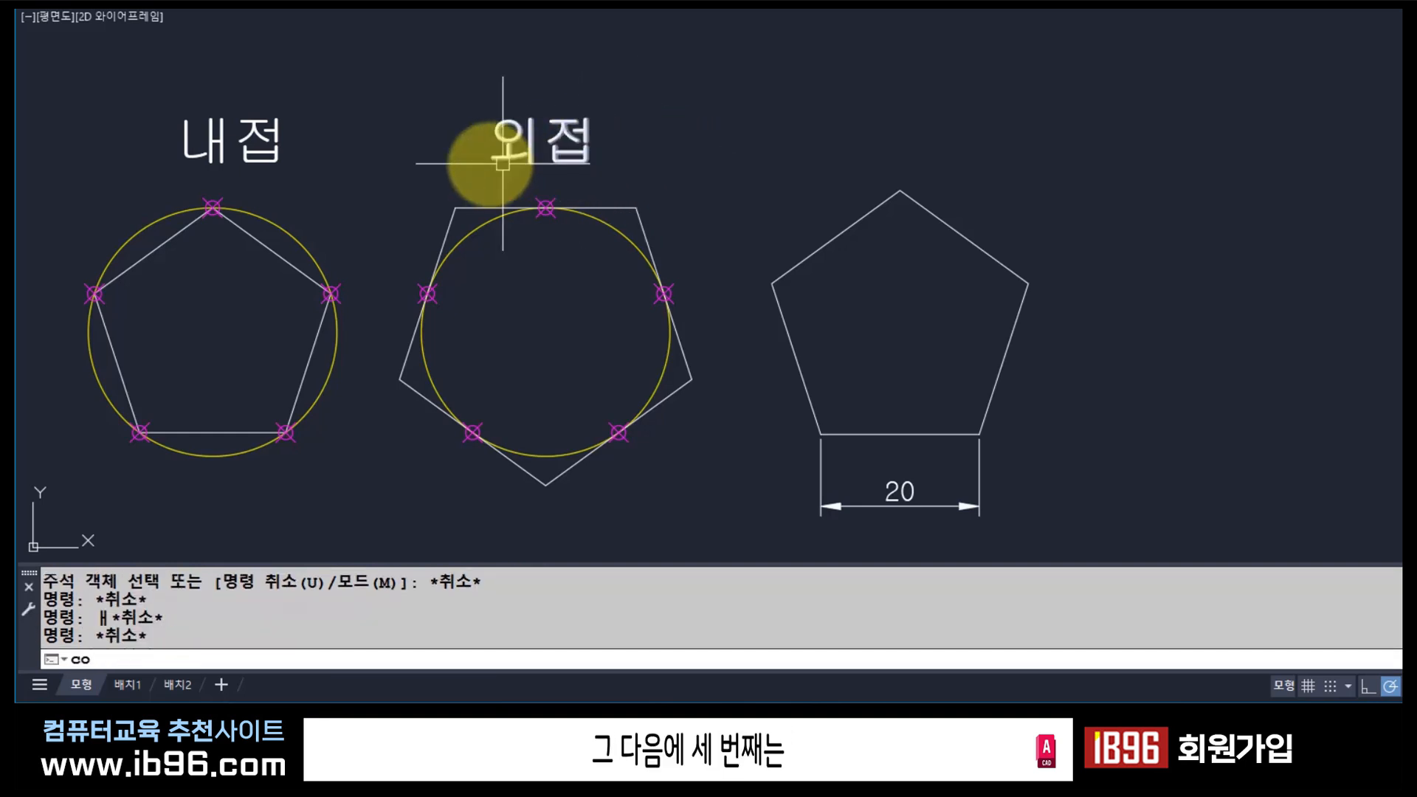
click(654, 172)
click(497, 104)
key(Return)
click(598, 72)
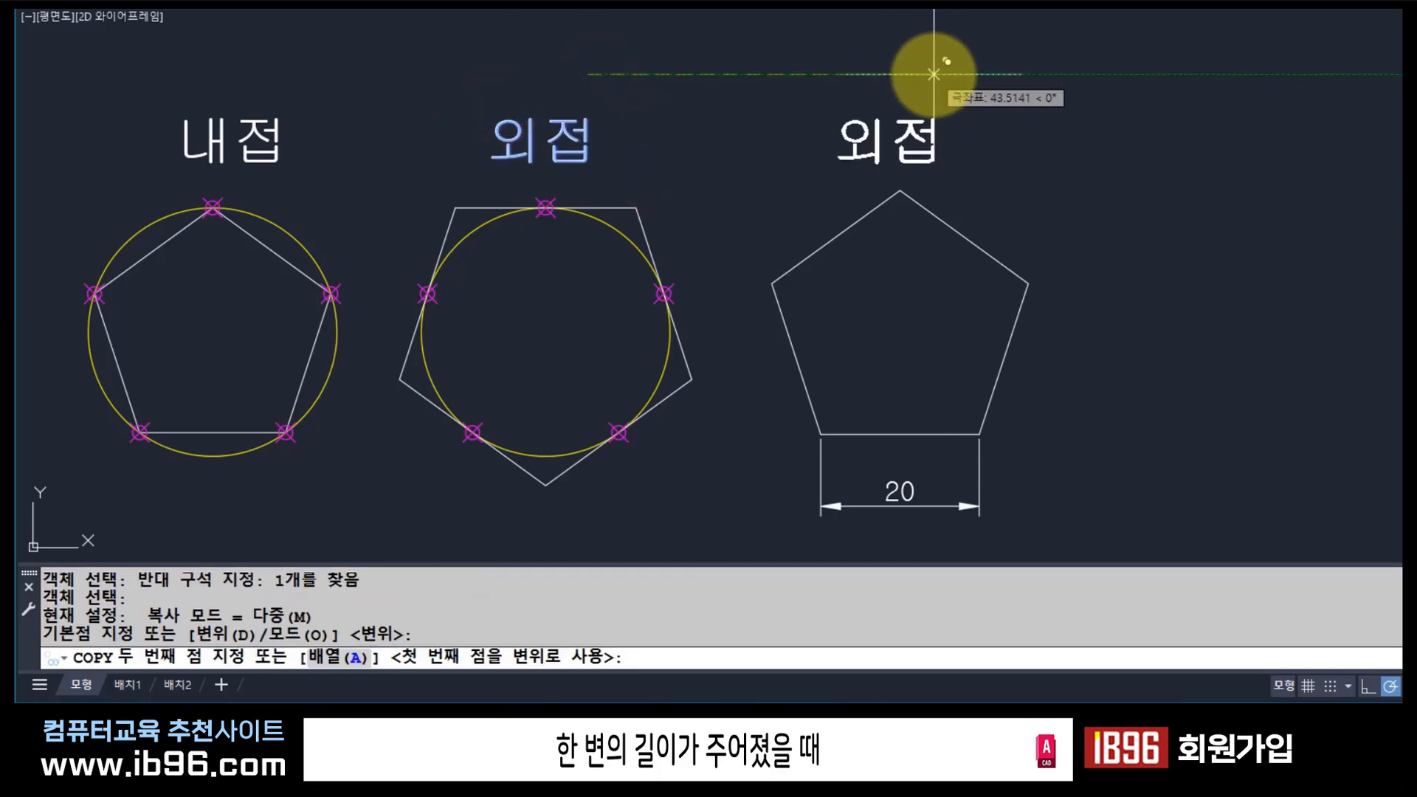
click(933, 74)
key(Return)
Edit the label above the edge-drawn pentagon to read 길이.
text(ed)
key(Return)
click(917, 140)
text(rl)
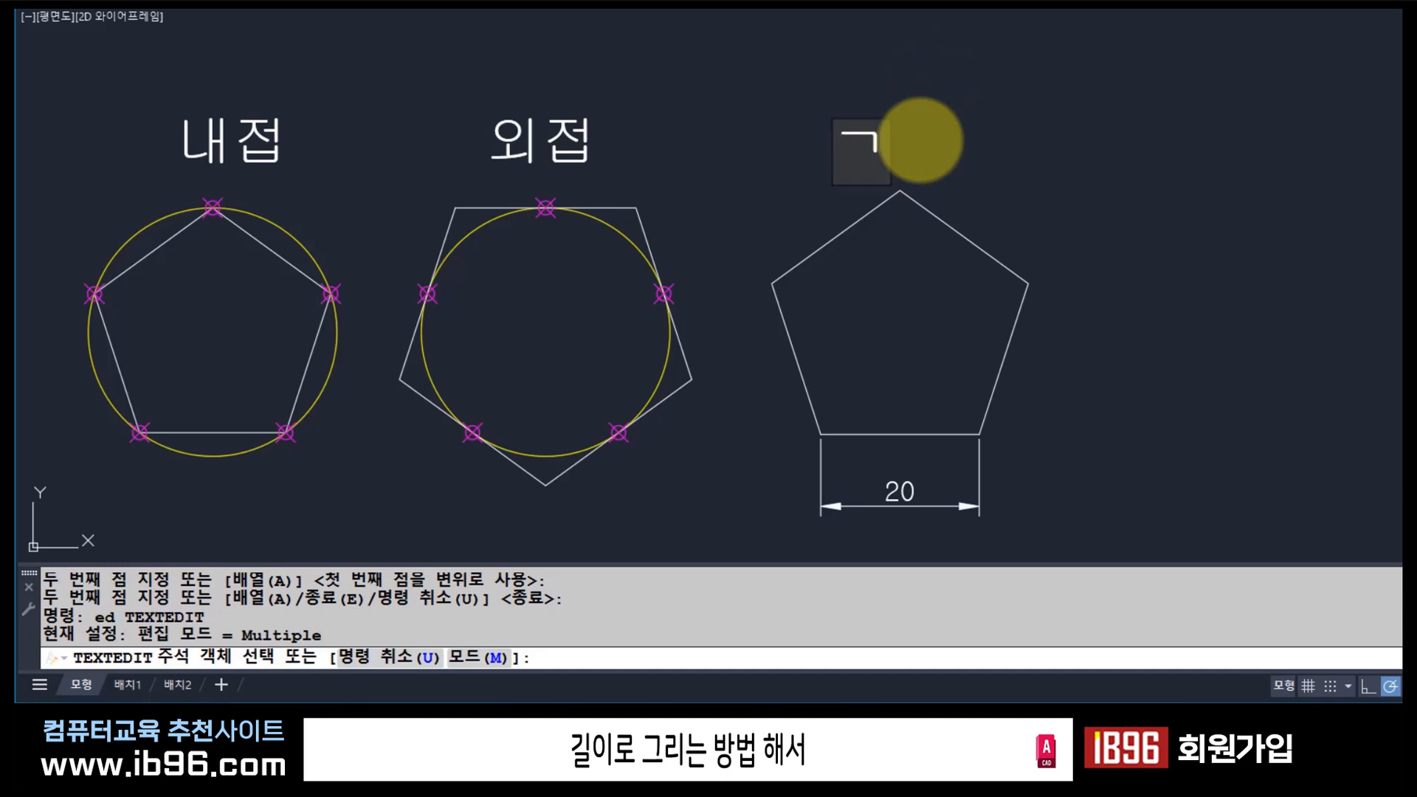
click(980, 142)
key(Escape)
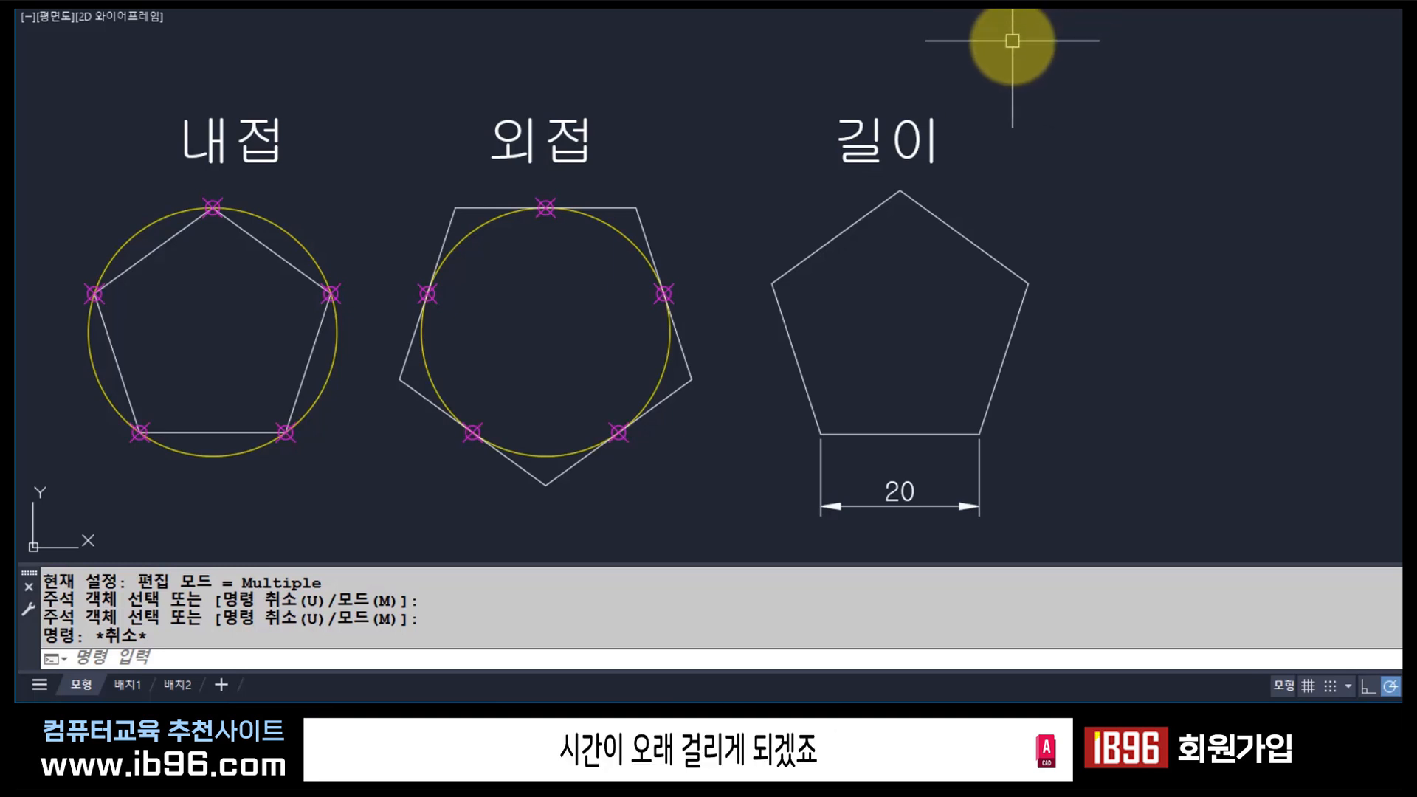
Select the three labelled pentagons to check that each one is a single object, and clear the selection.
click(286, 260)
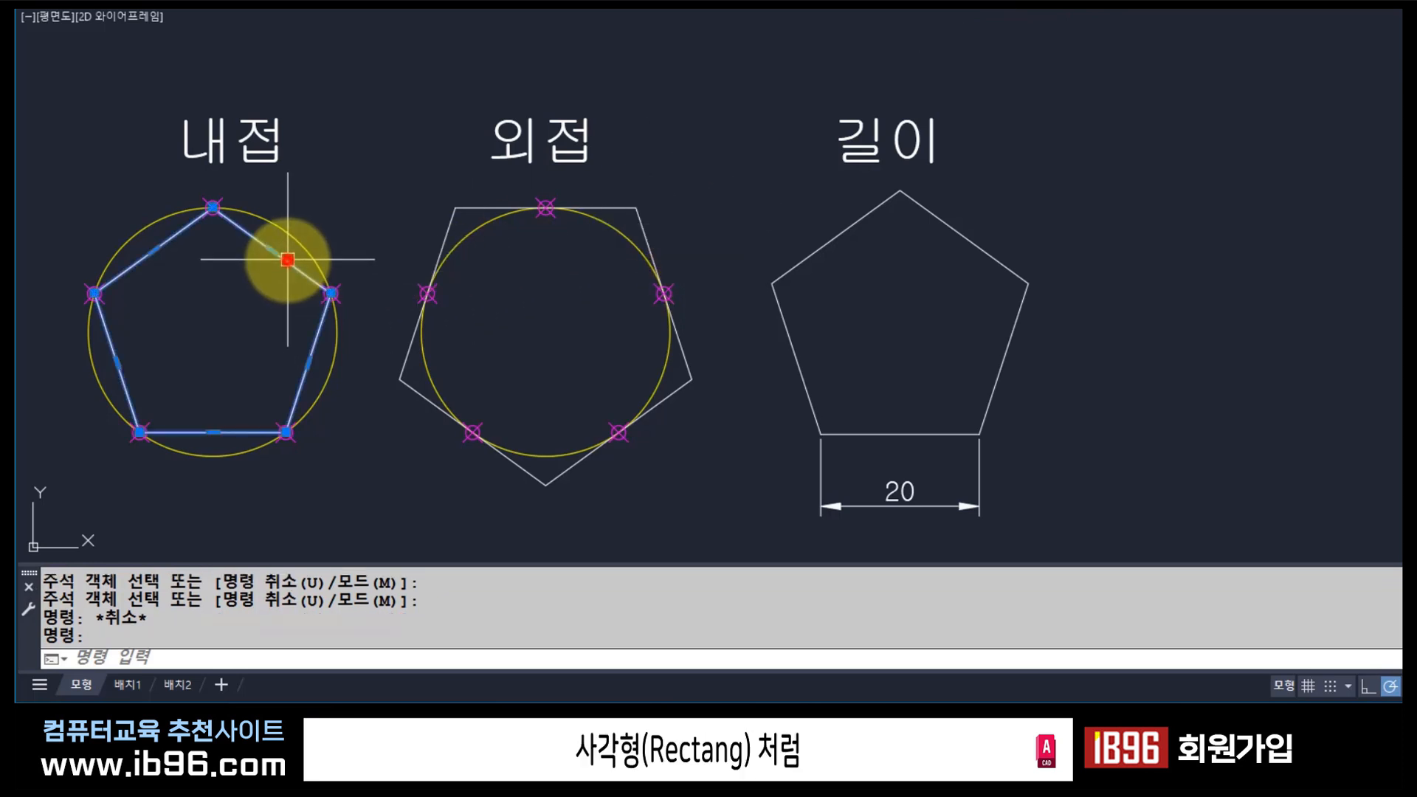
click(617, 205)
click(860, 220)
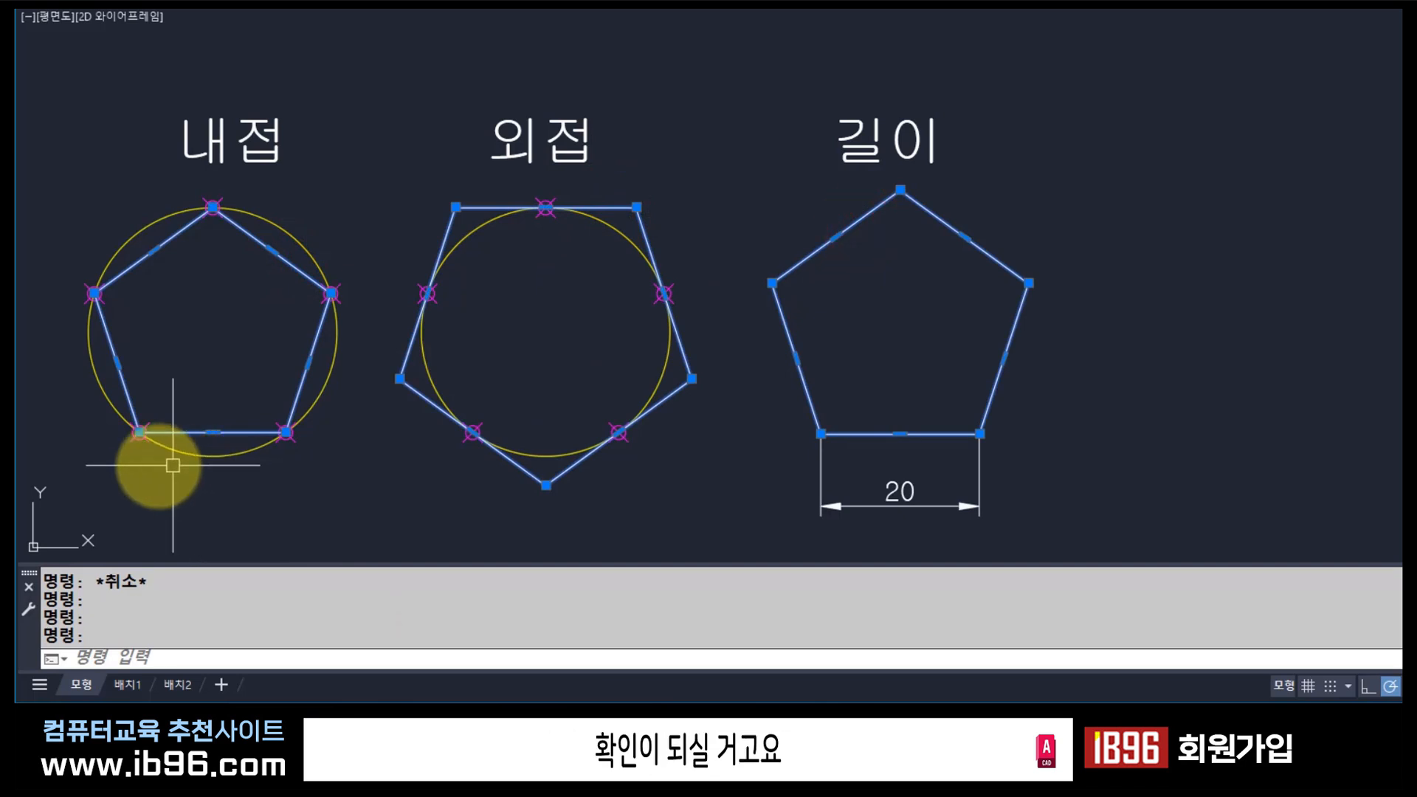
key(Escape)
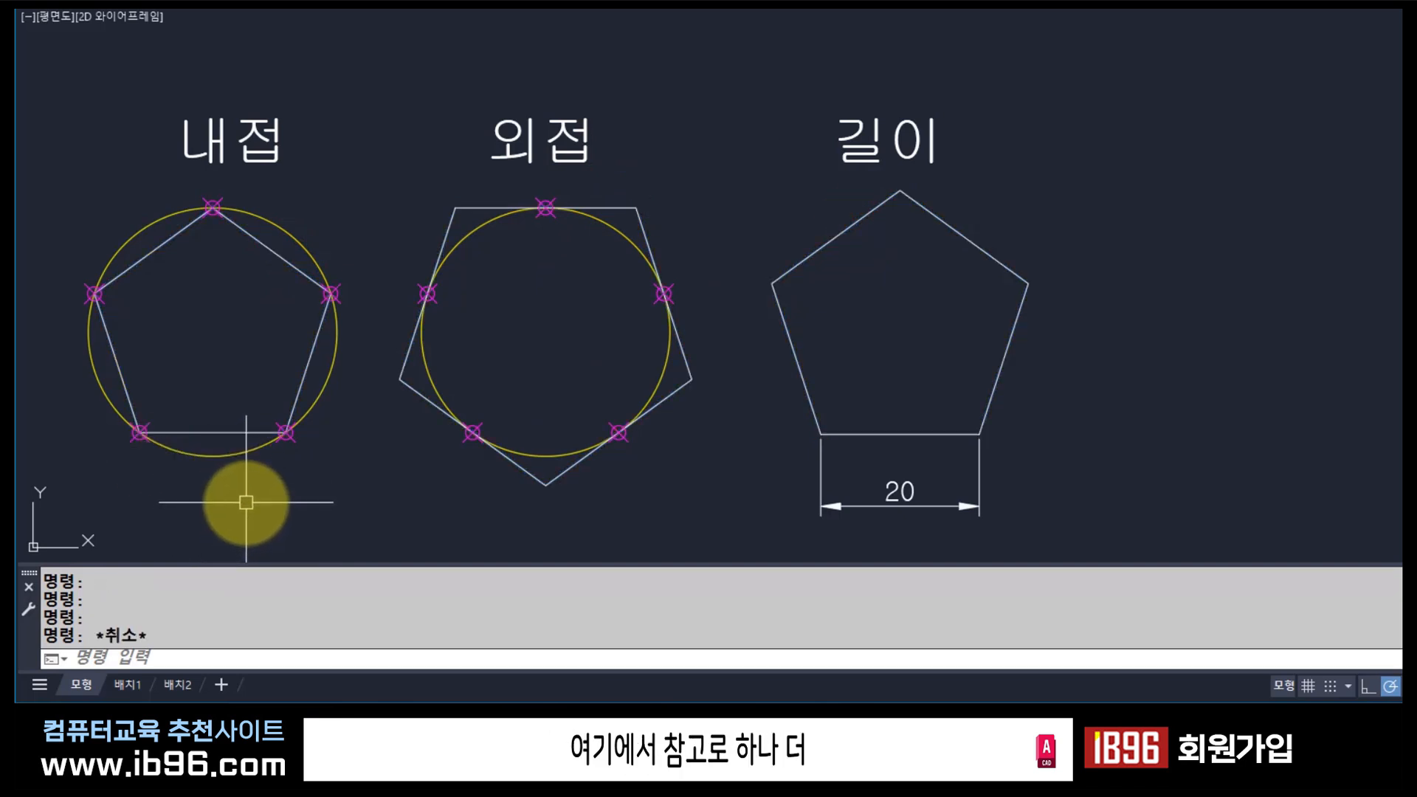
Copy the inscribed and circumscribed pentagons, without their circles, straight down into the empty area below the originals.
key(space)
text(ㅐ)
key(Escape)
key(Escape)
text(co)
key(space)
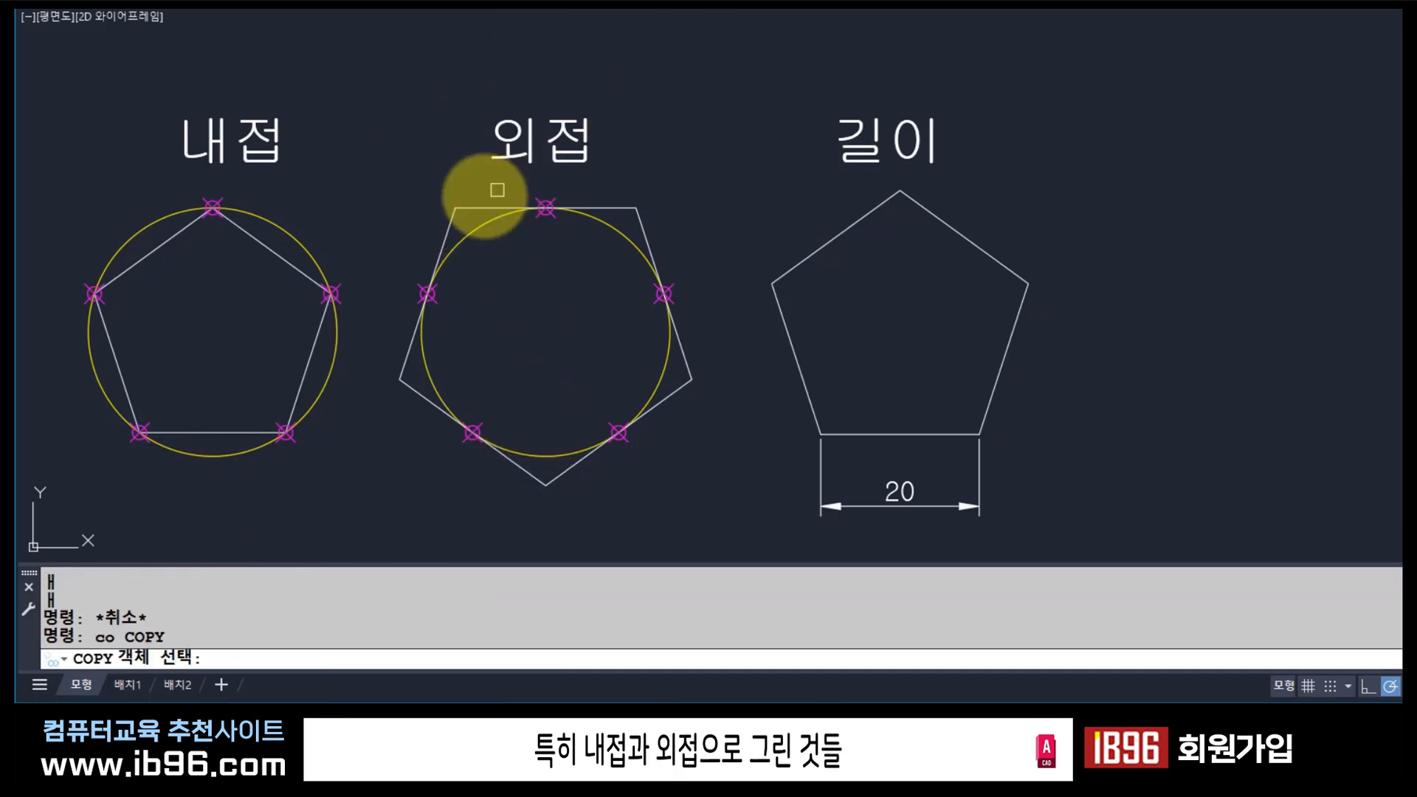
click(277, 248)
click(629, 209)
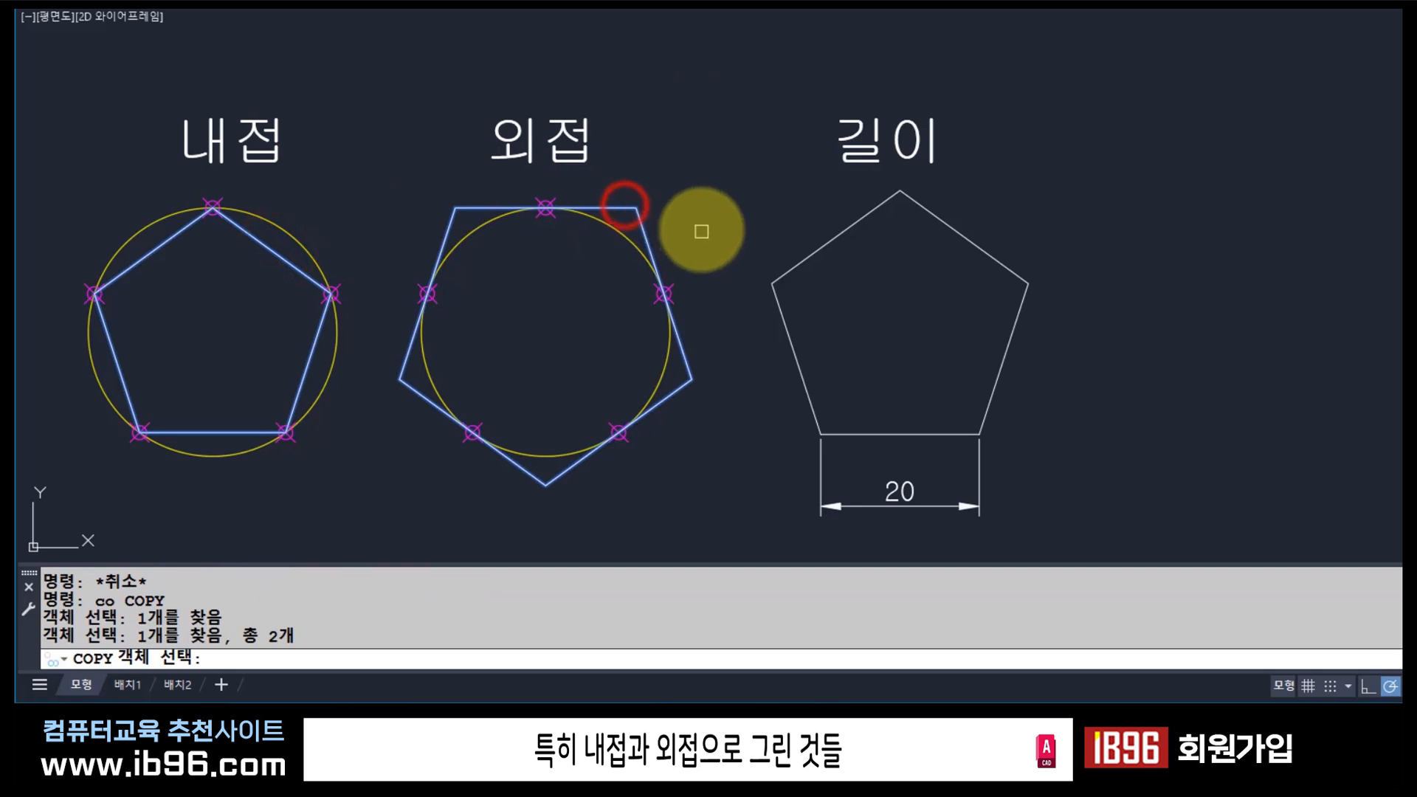
middle_drag(678, 375, 685, 155)
key(space)
click(747, 135)
middle_drag(745, 422, 744, 151)
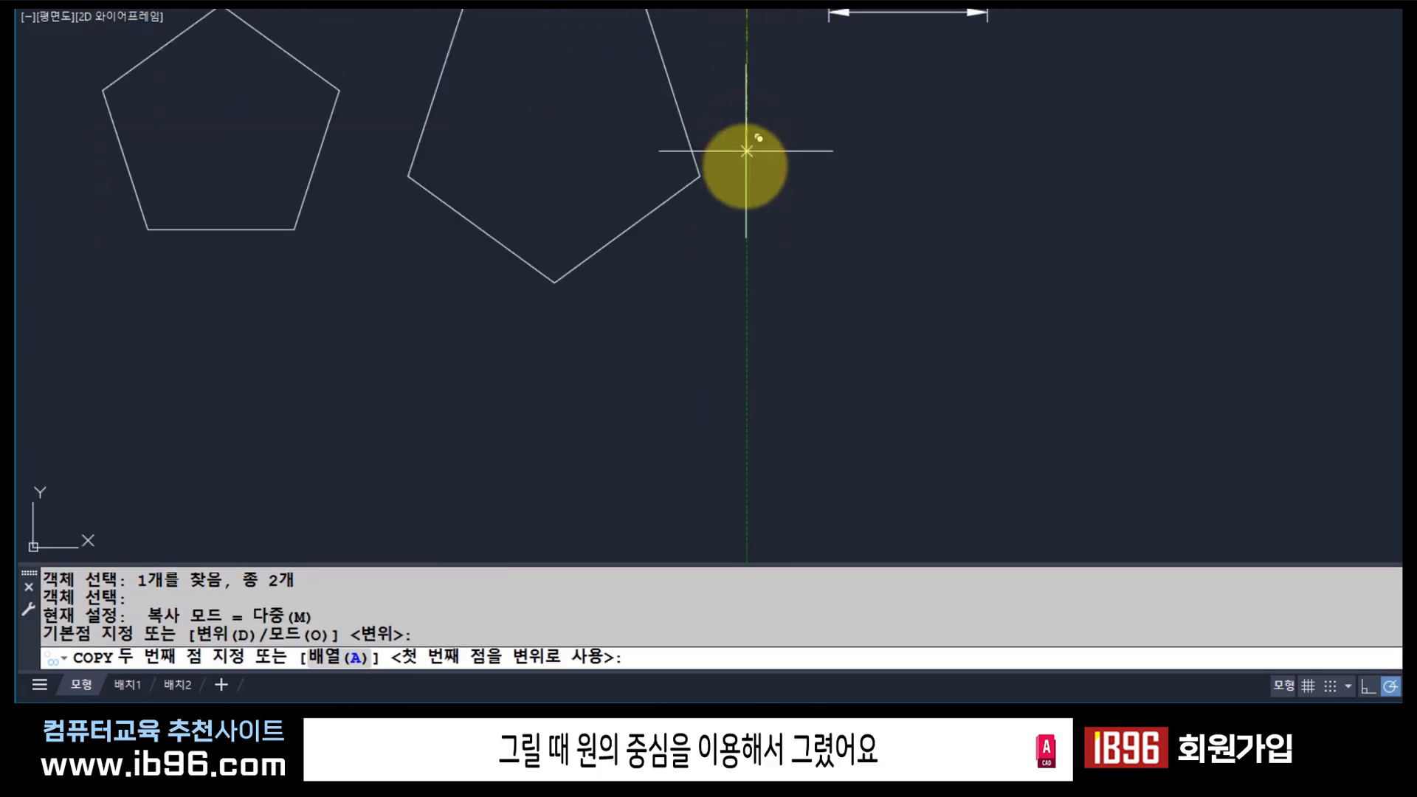
click(746, 297)
key(space)
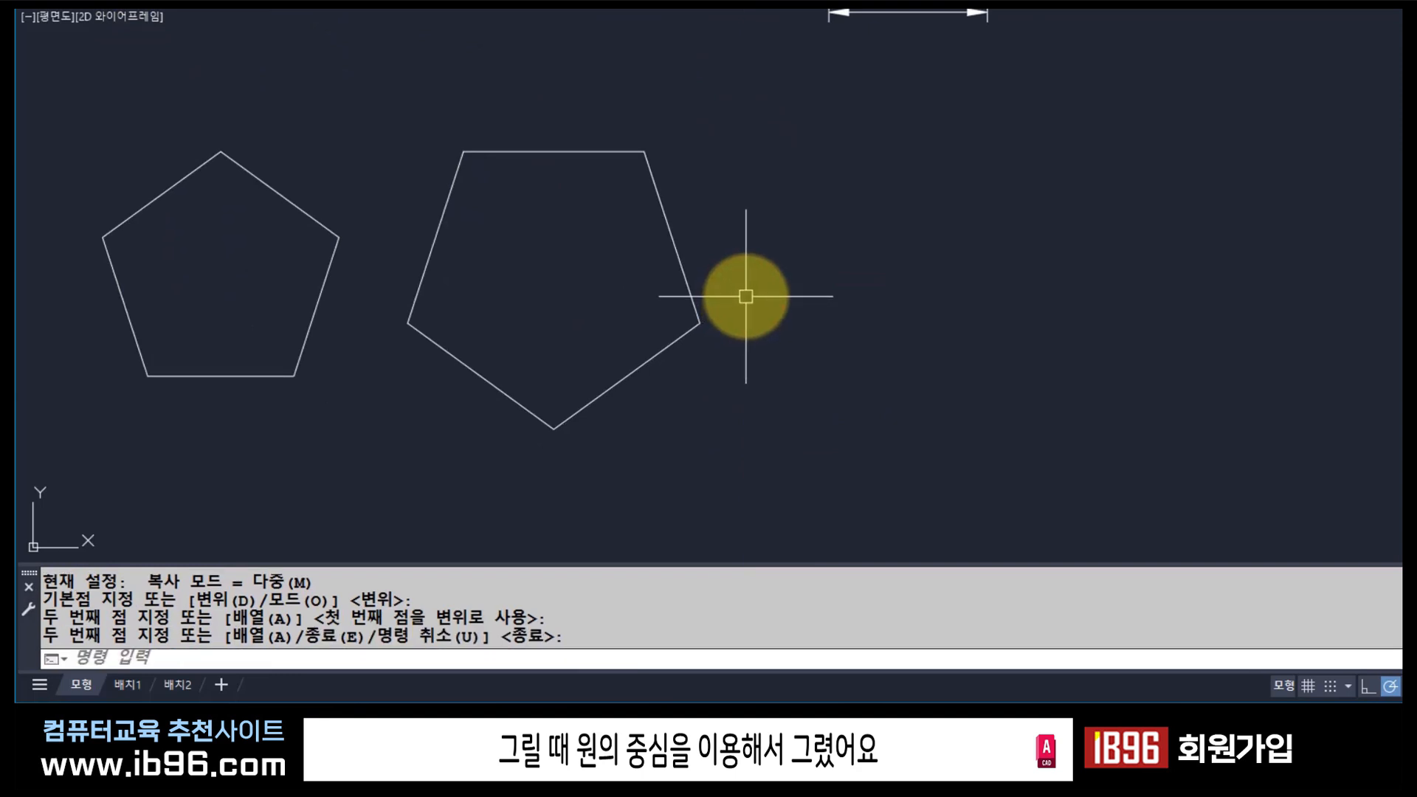
Examine the copied pentagons for a centre point to snap to, and compare them with the circle around the inscribed pentagon.
click(311, 223)
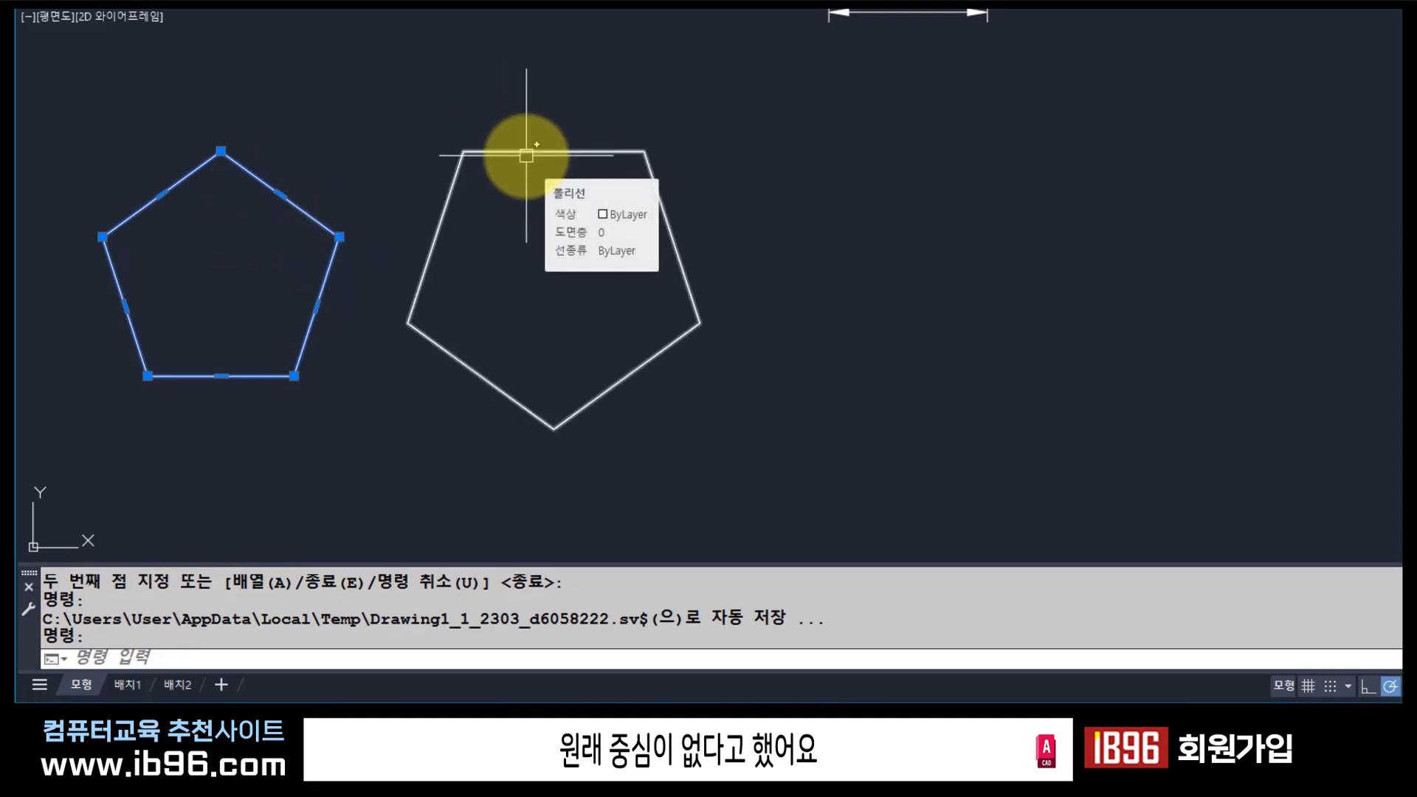
key(Escape)
middle_drag(347, 196, 365, 202)
text(L)
key(Return)
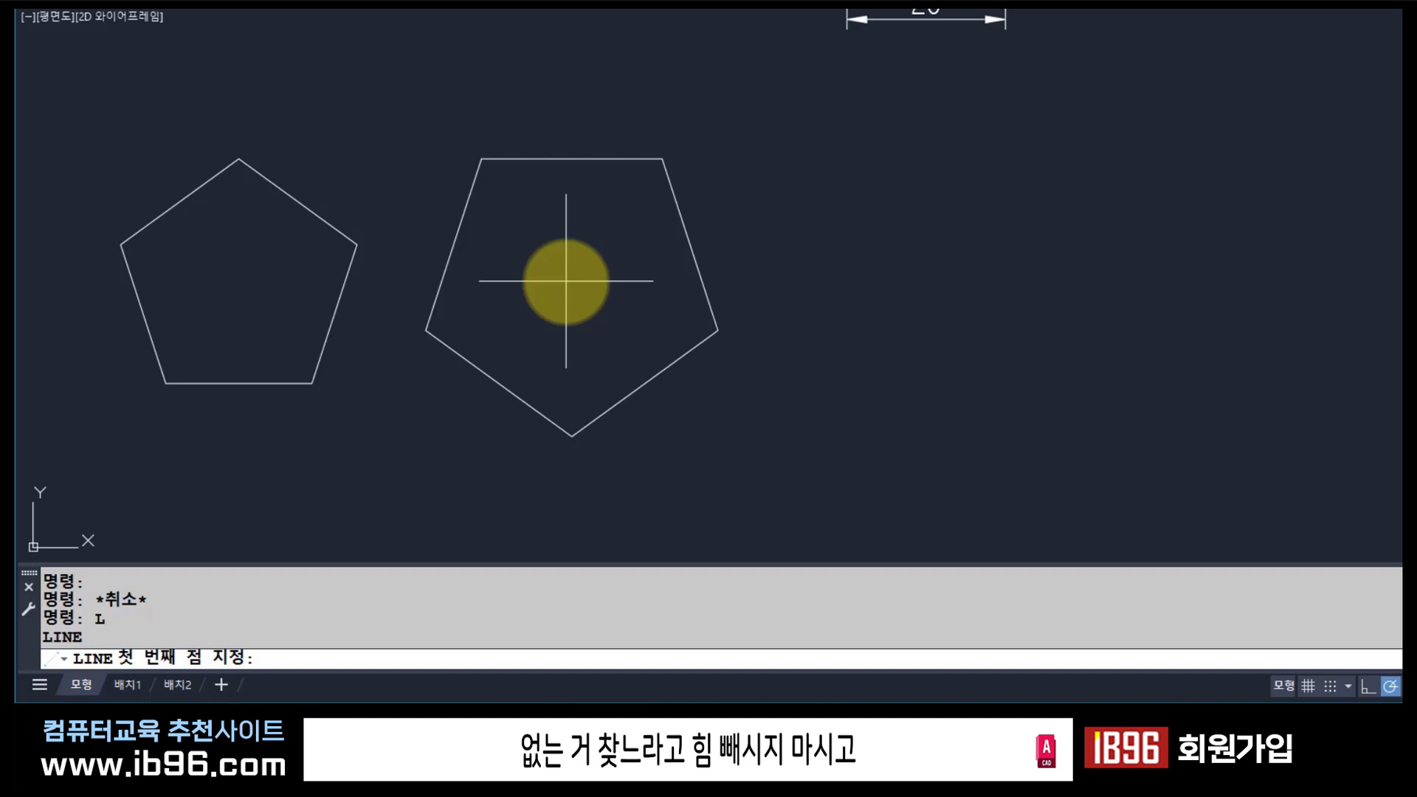
key(Escape)
mouse_move(500, 276)
middle_down()
mouse_move(471, 475)
mouse_move(529, 559)
mouse_move(541, 529)
middle_up()
click(396, 148)
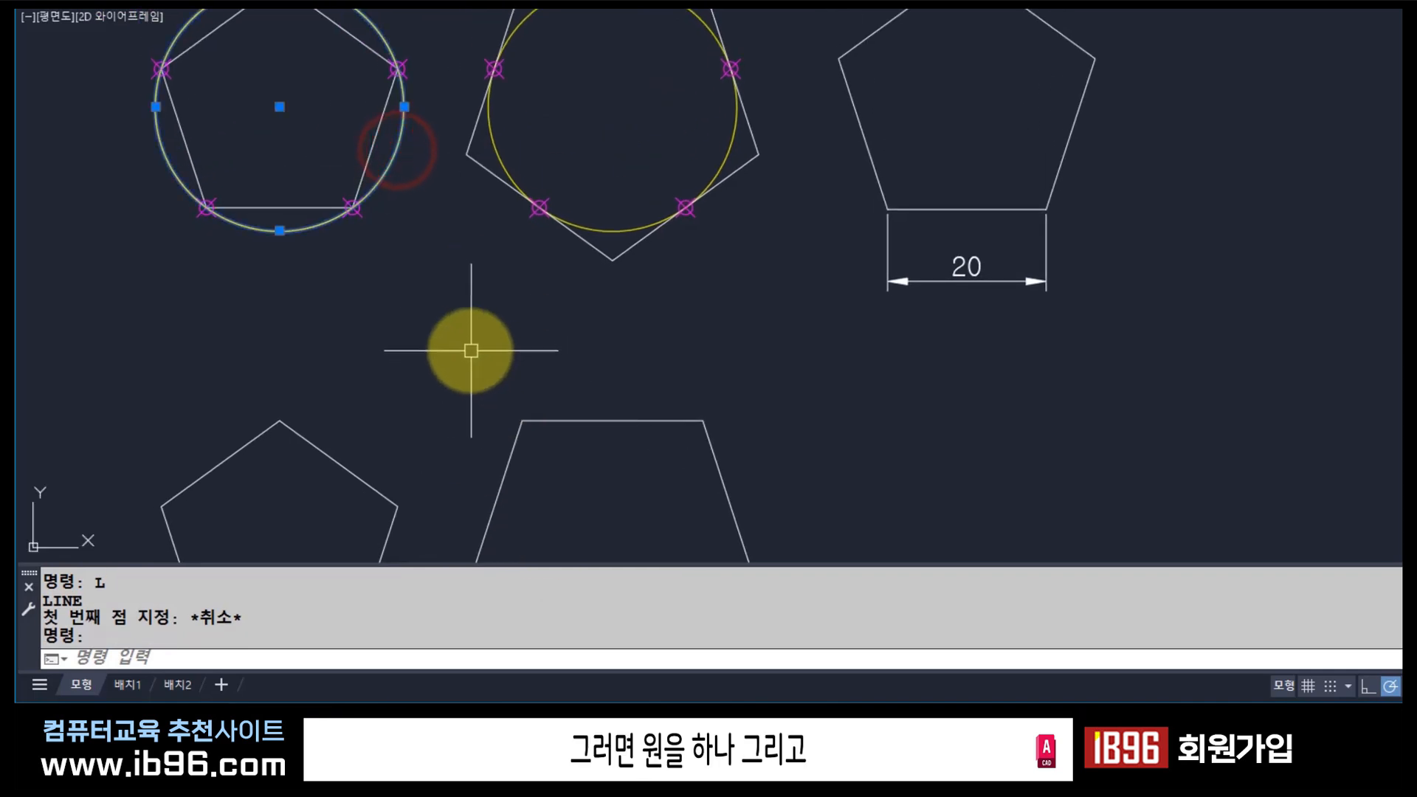
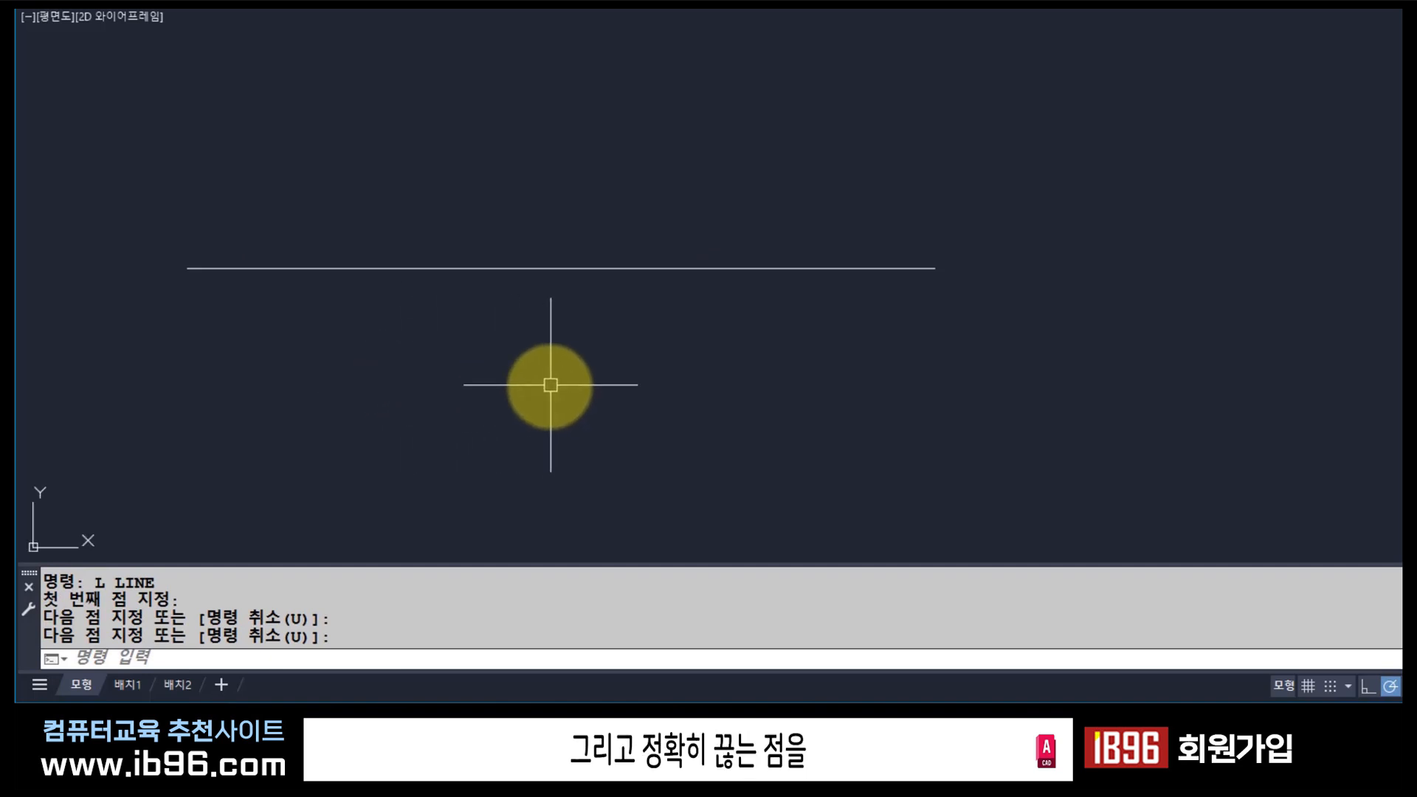
Draw a vertical line crossing the horizontal line near its left end.
key(Return)
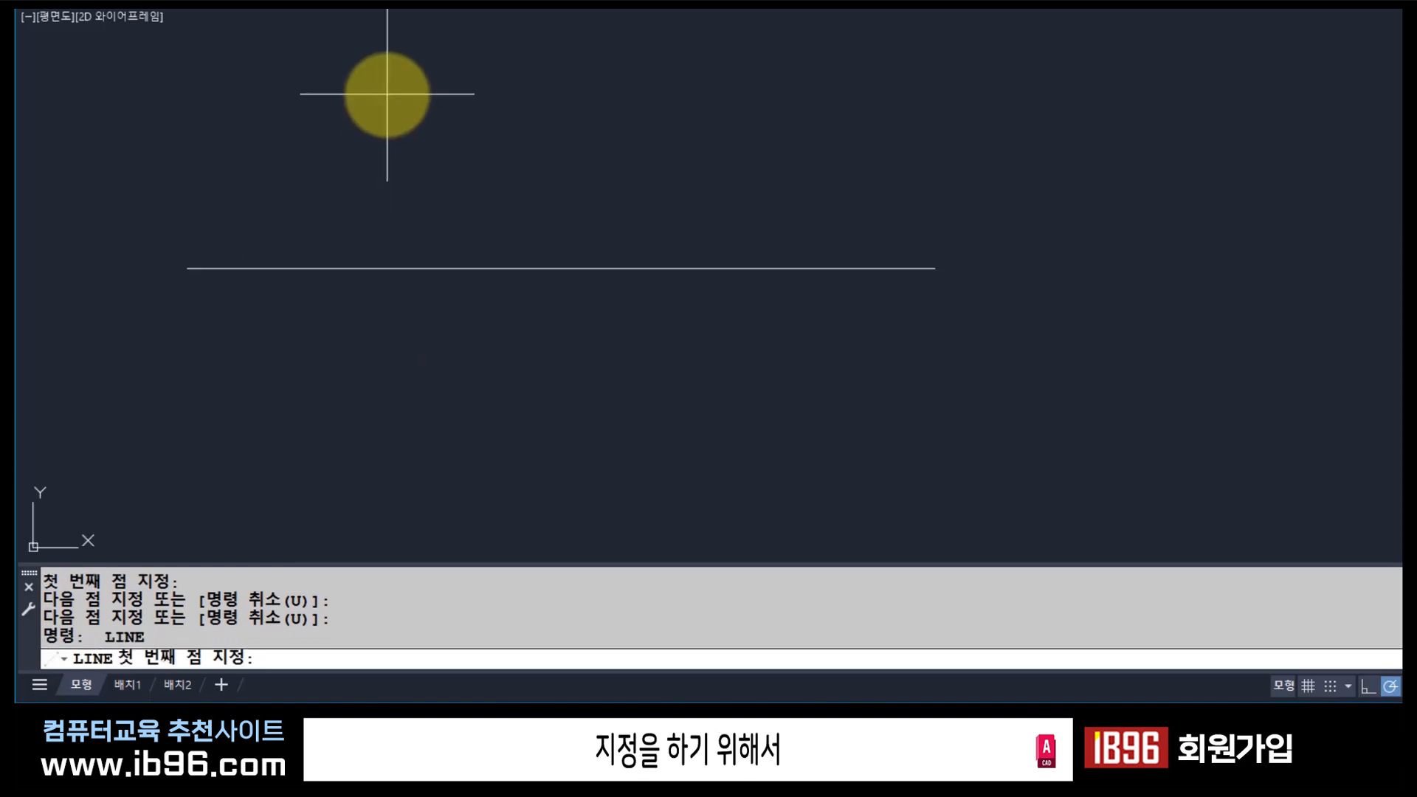
click(385, 95)
click(385, 447)
key(Return)
Copy the vertical line about 92.5 units to the right so that it also crosses the horizontal line.
text(co)
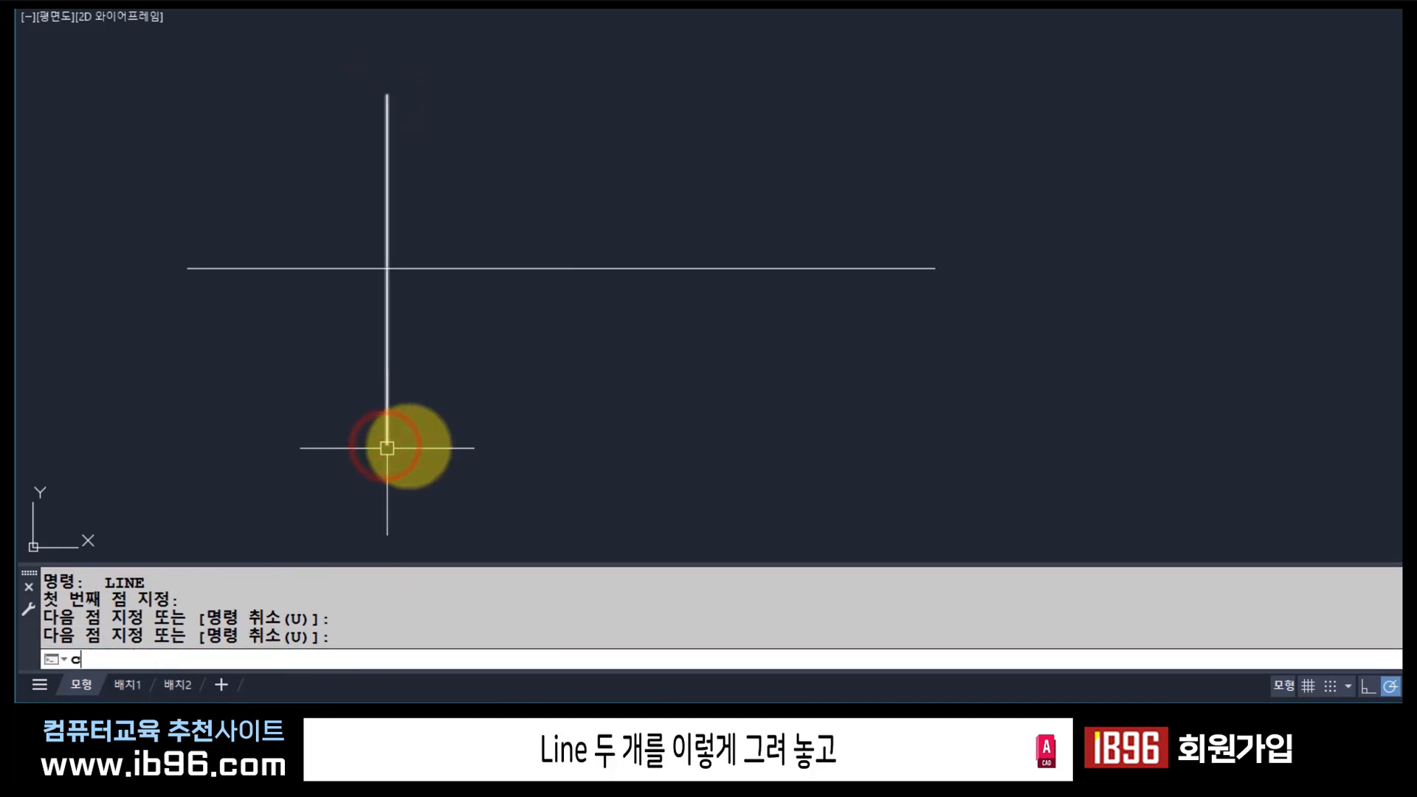
key(Return)
click(509, 405)
click(257, 336)
key(Return)
click(499, 474)
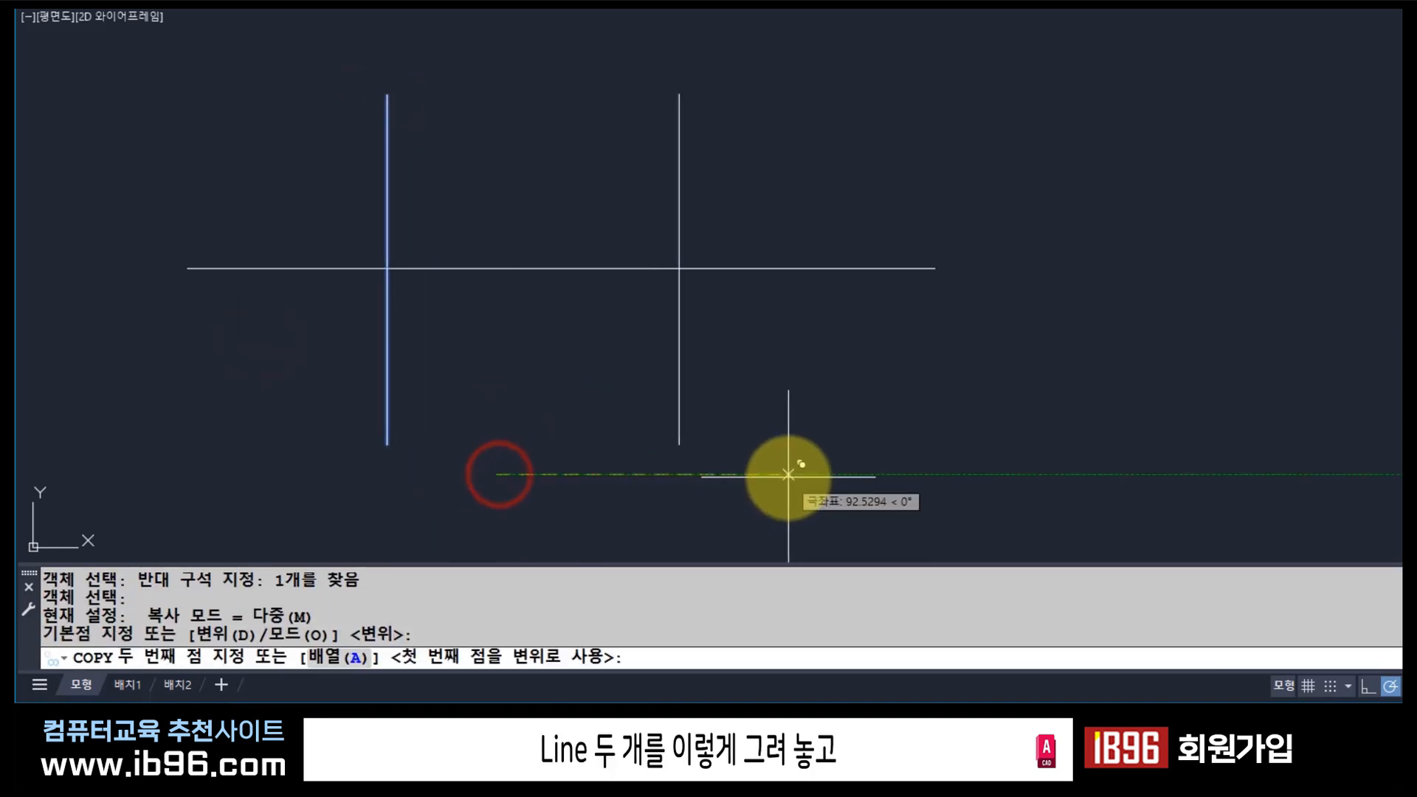
click(789, 476)
key(Return)
Change the colour of both vertical lines to yellow.
click(764, 475)
click(156, 359)
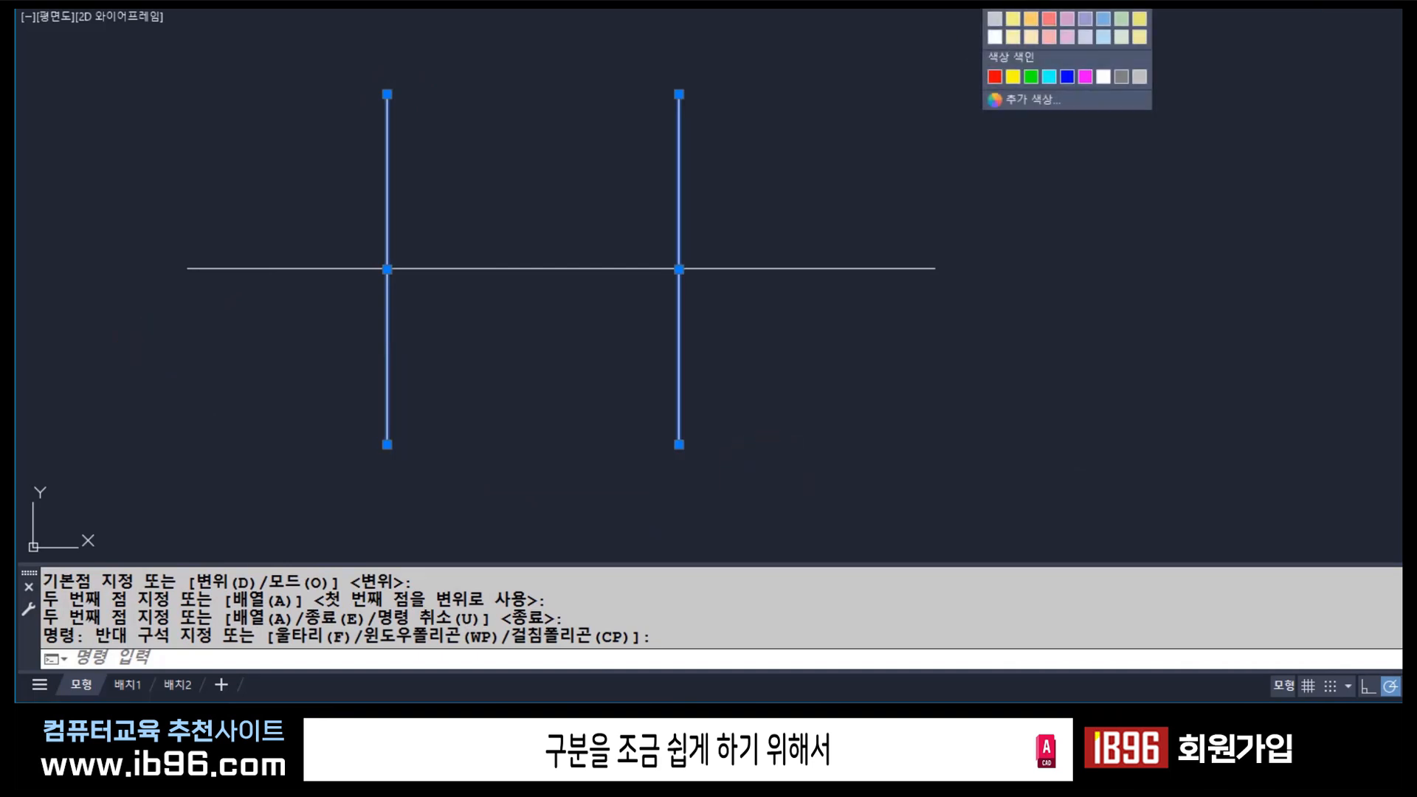
click(1010, 77)
key(Escape)
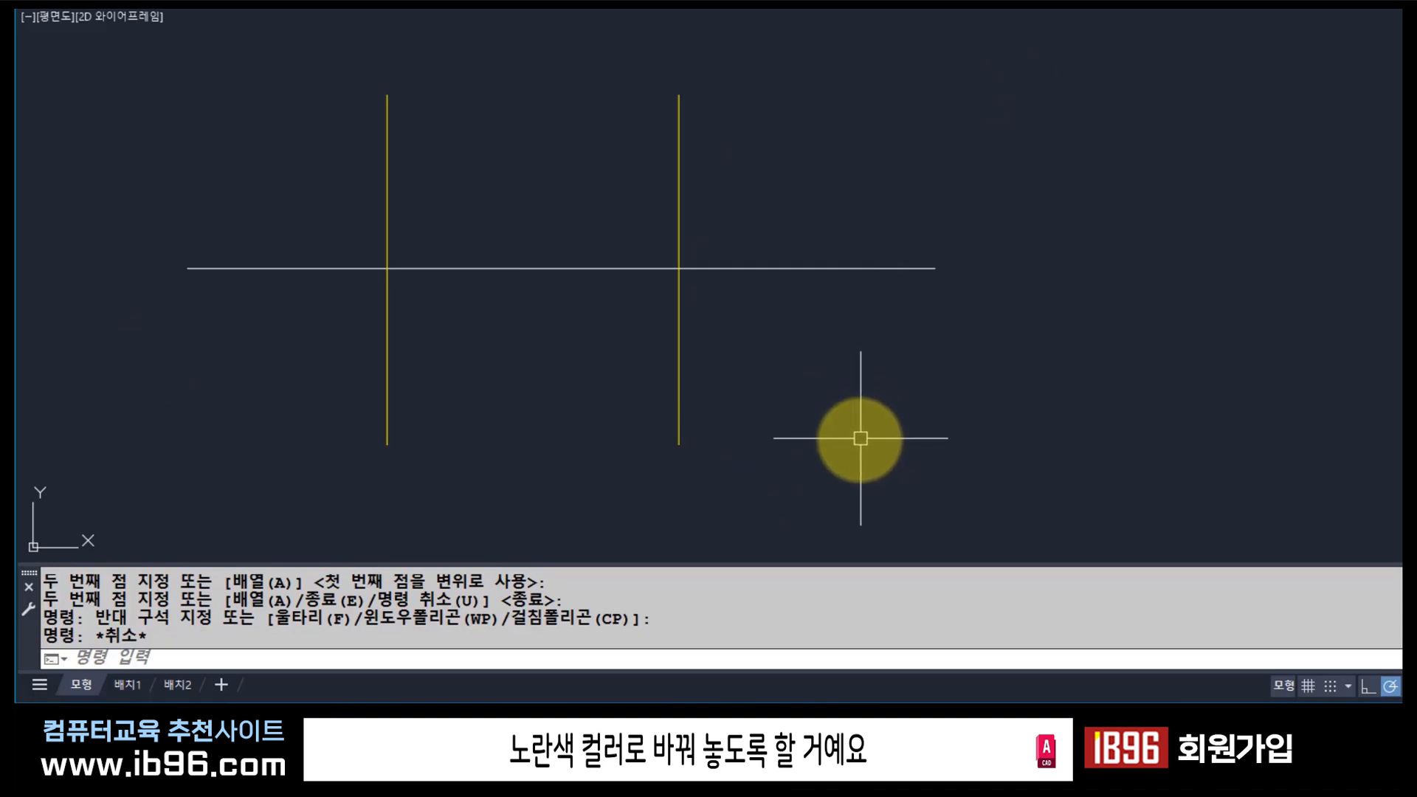
Examine the horizontal line and the points where the two yellow vertical lines cross it.
click(763, 270)
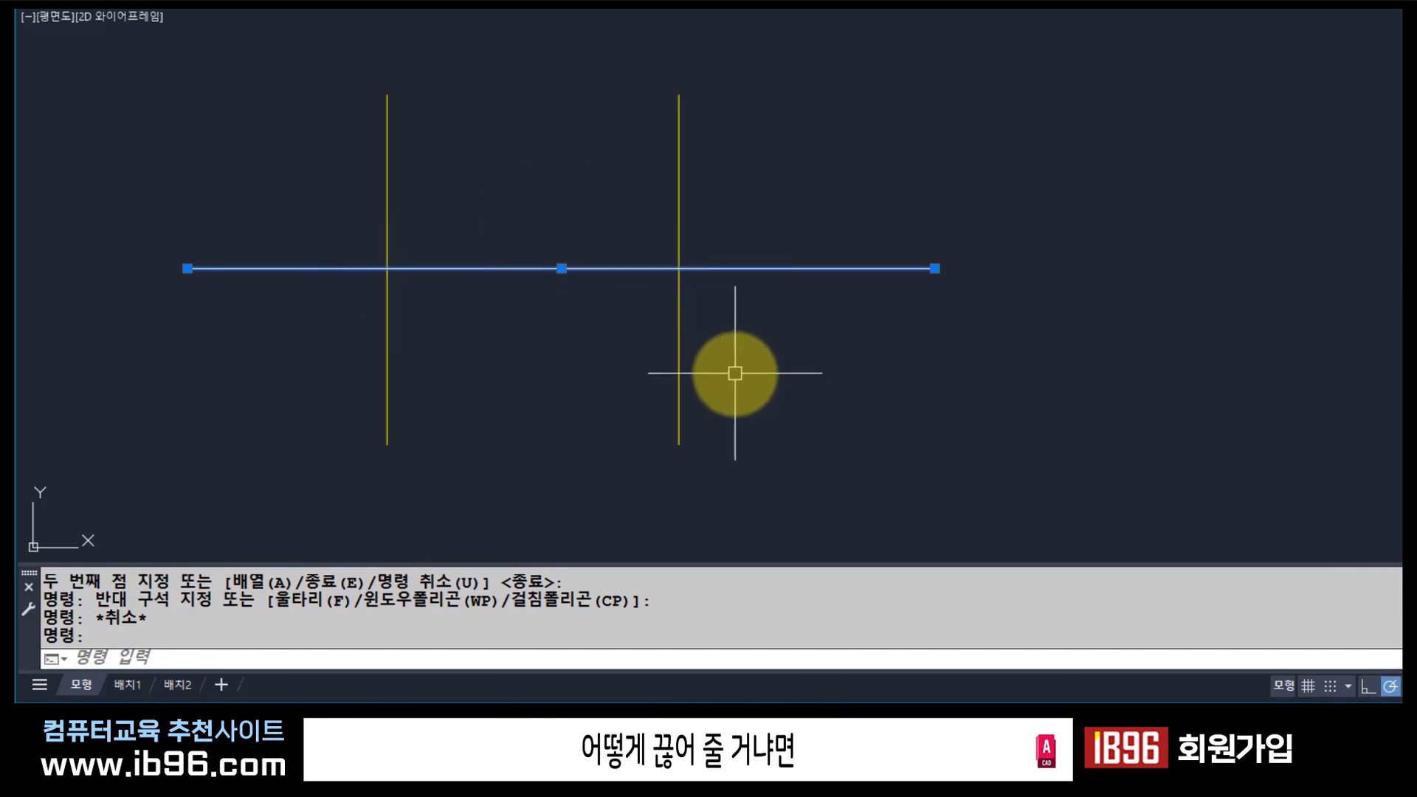
key(Escape)
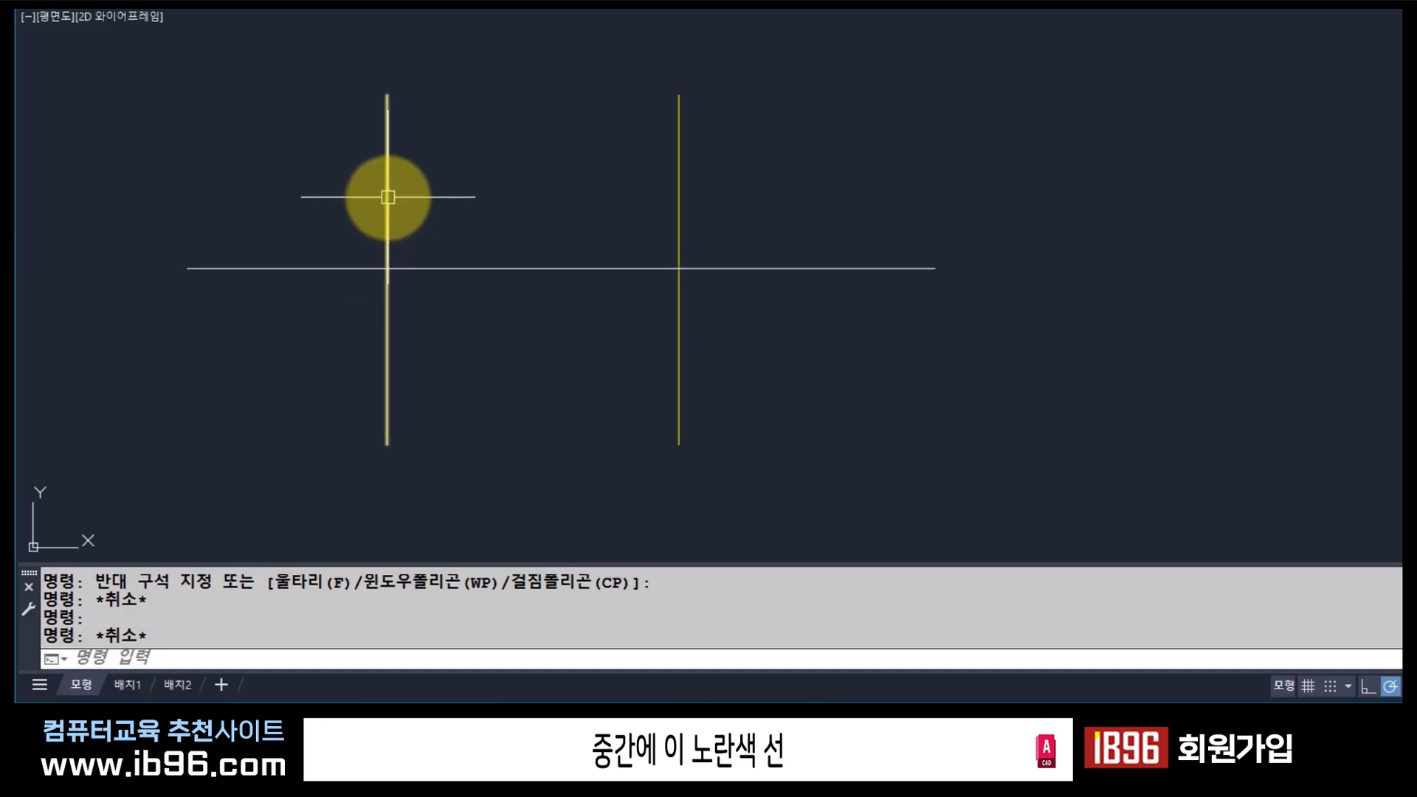
click(385, 196)
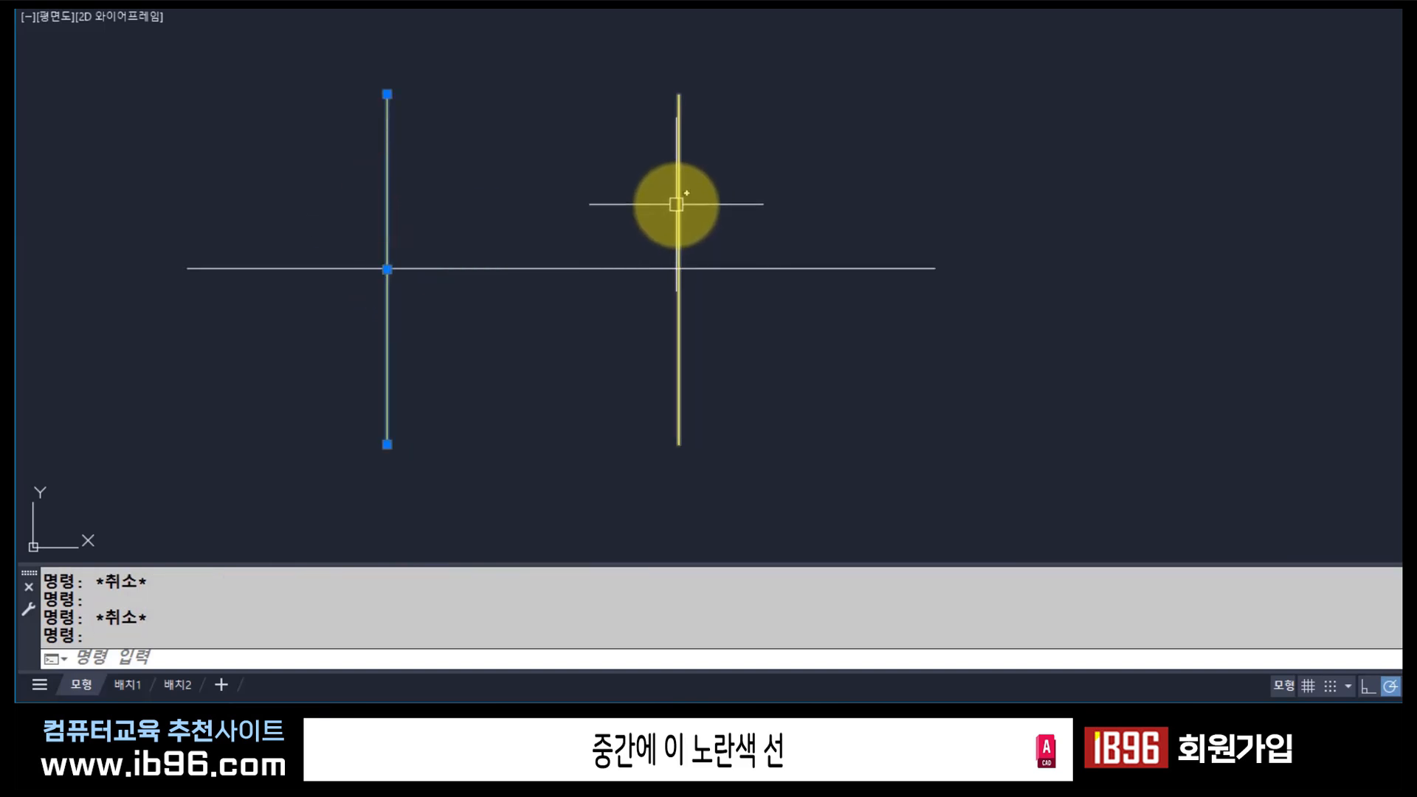
key(Escape)
click(677, 205)
key(Escape)
text(l)
key(Return)
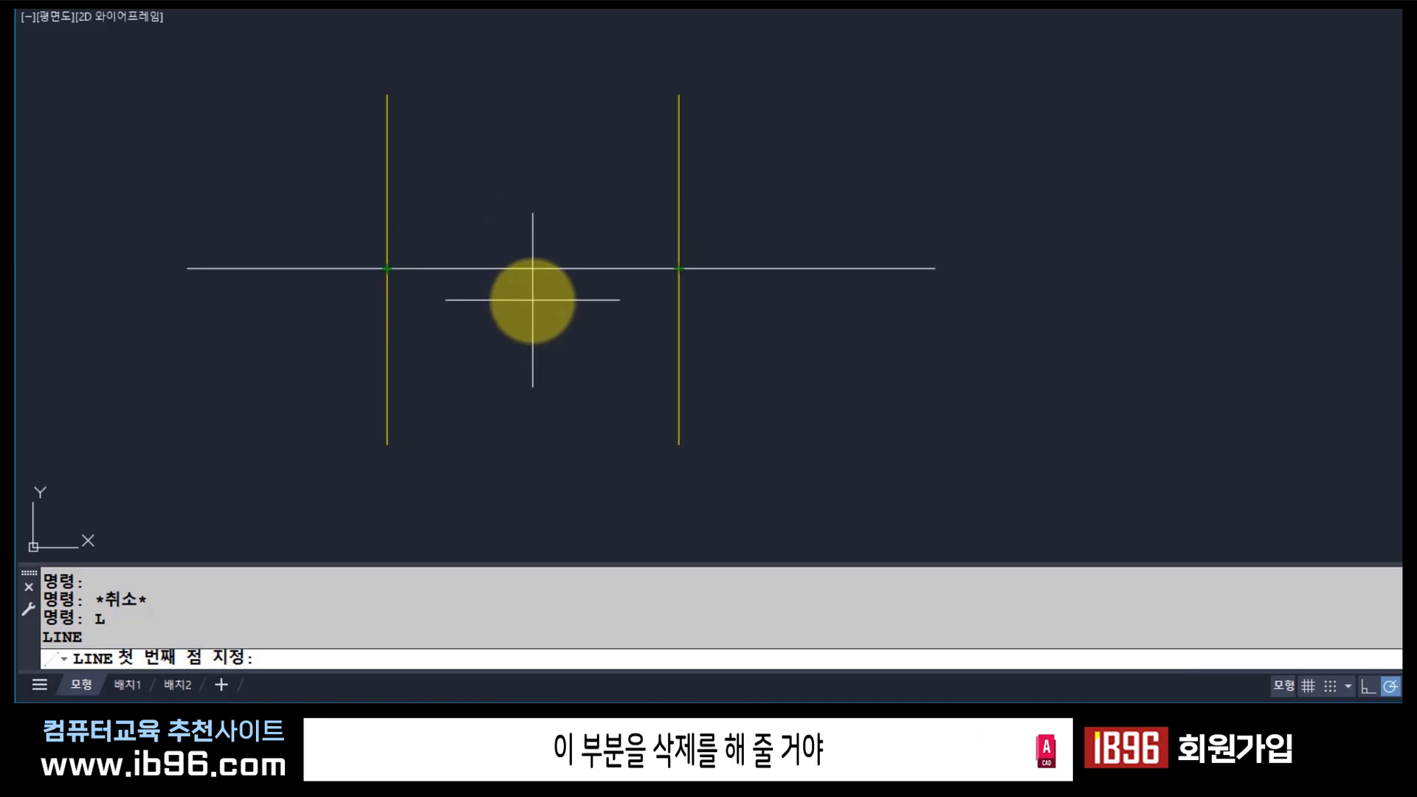
key(Escape)
Move the two yellow vertical lines slightly down, keeping them across the horizontal line, and select the horizontal line.
text(m)
key(Return)
click(784, 433)
click(317, 347)
key(Return)
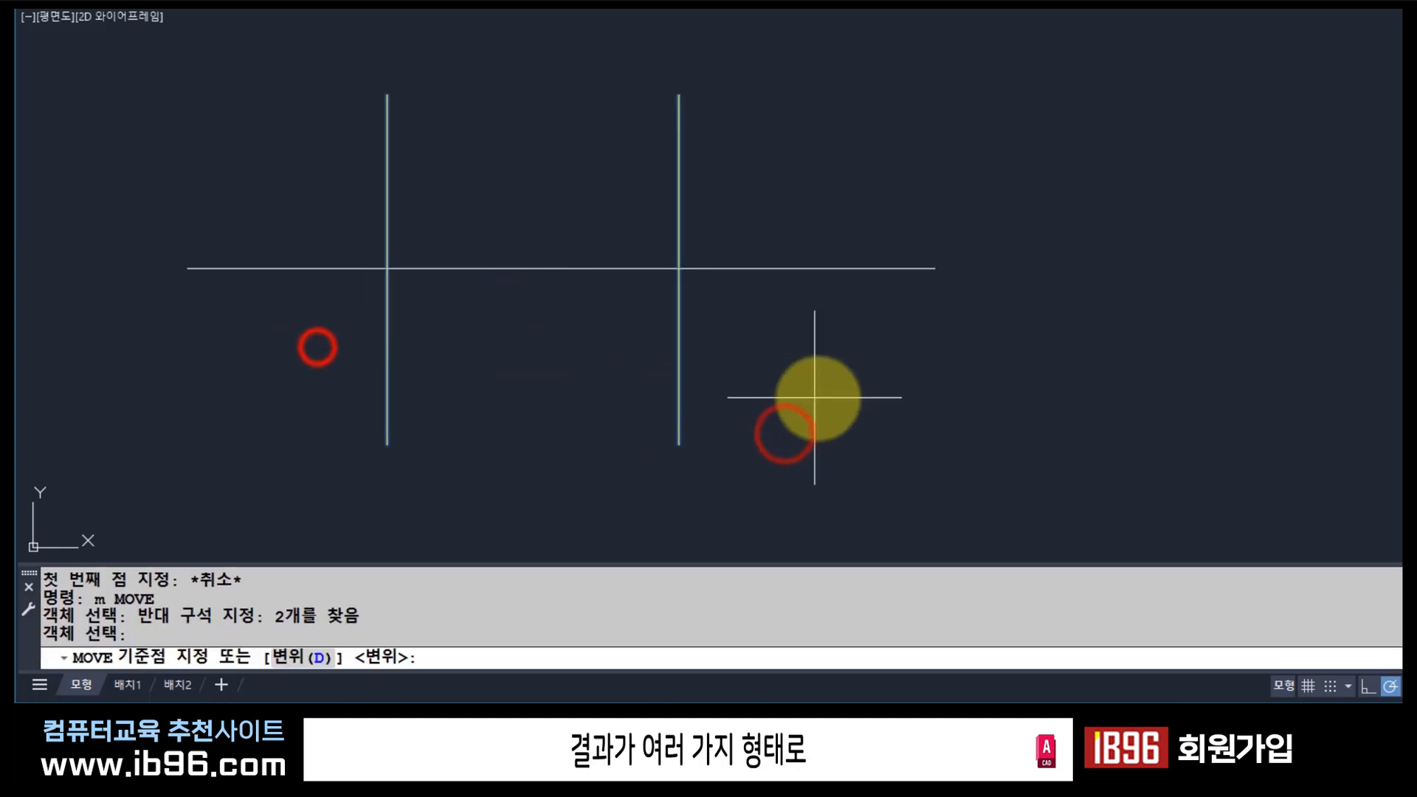
click(830, 406)
click(826, 446)
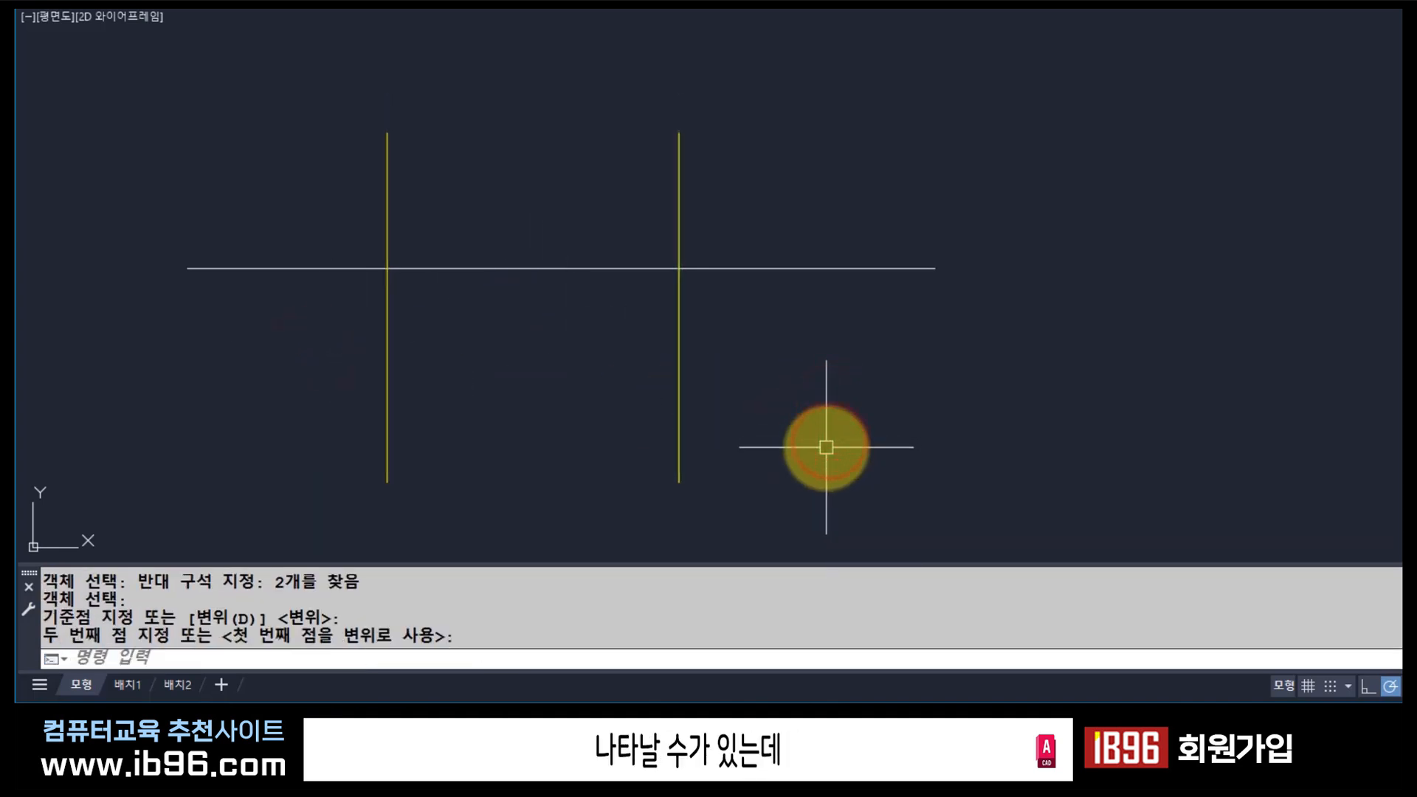
click(732, 270)
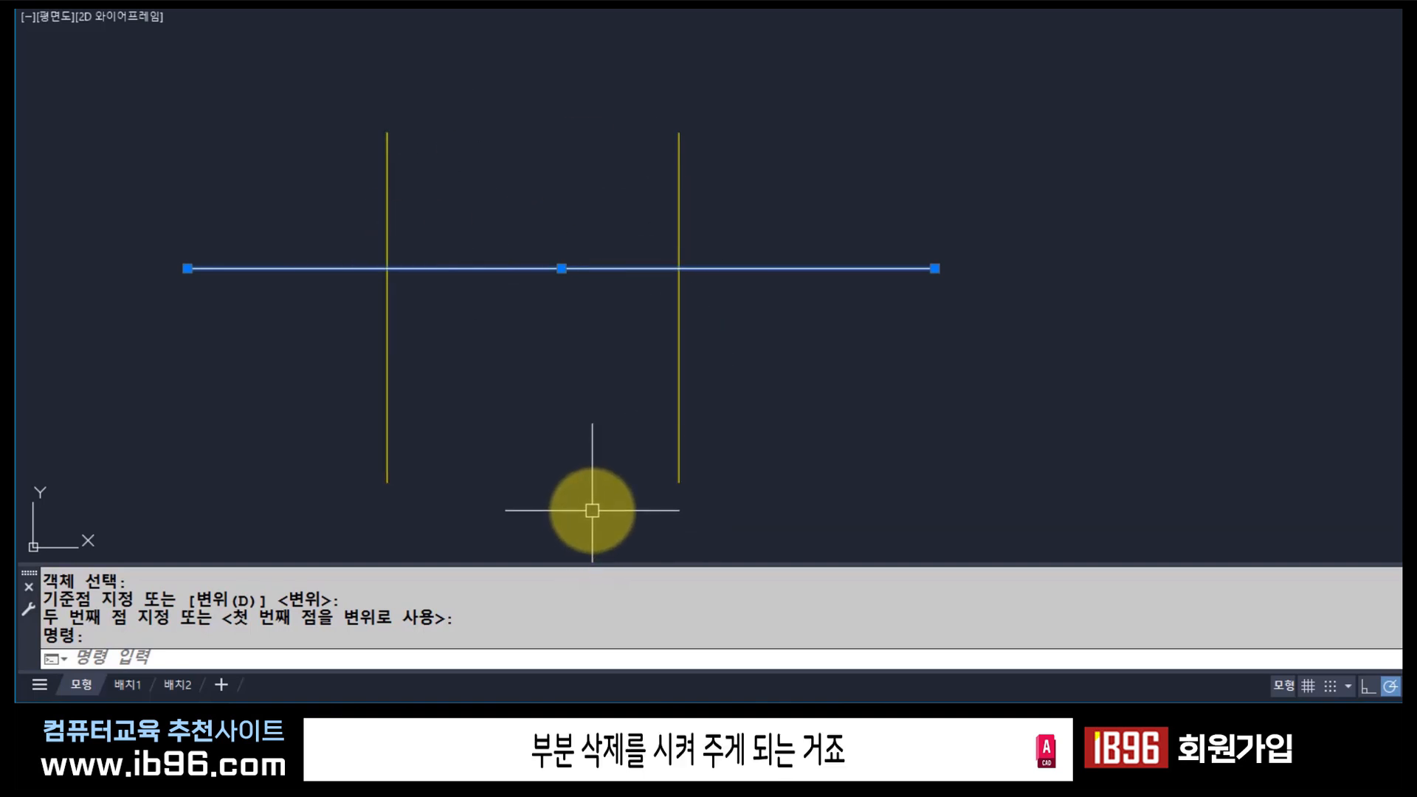
Break the horizontal line from a point between the two yellow lines to its intersection with the right yellow line.
key(Escape)
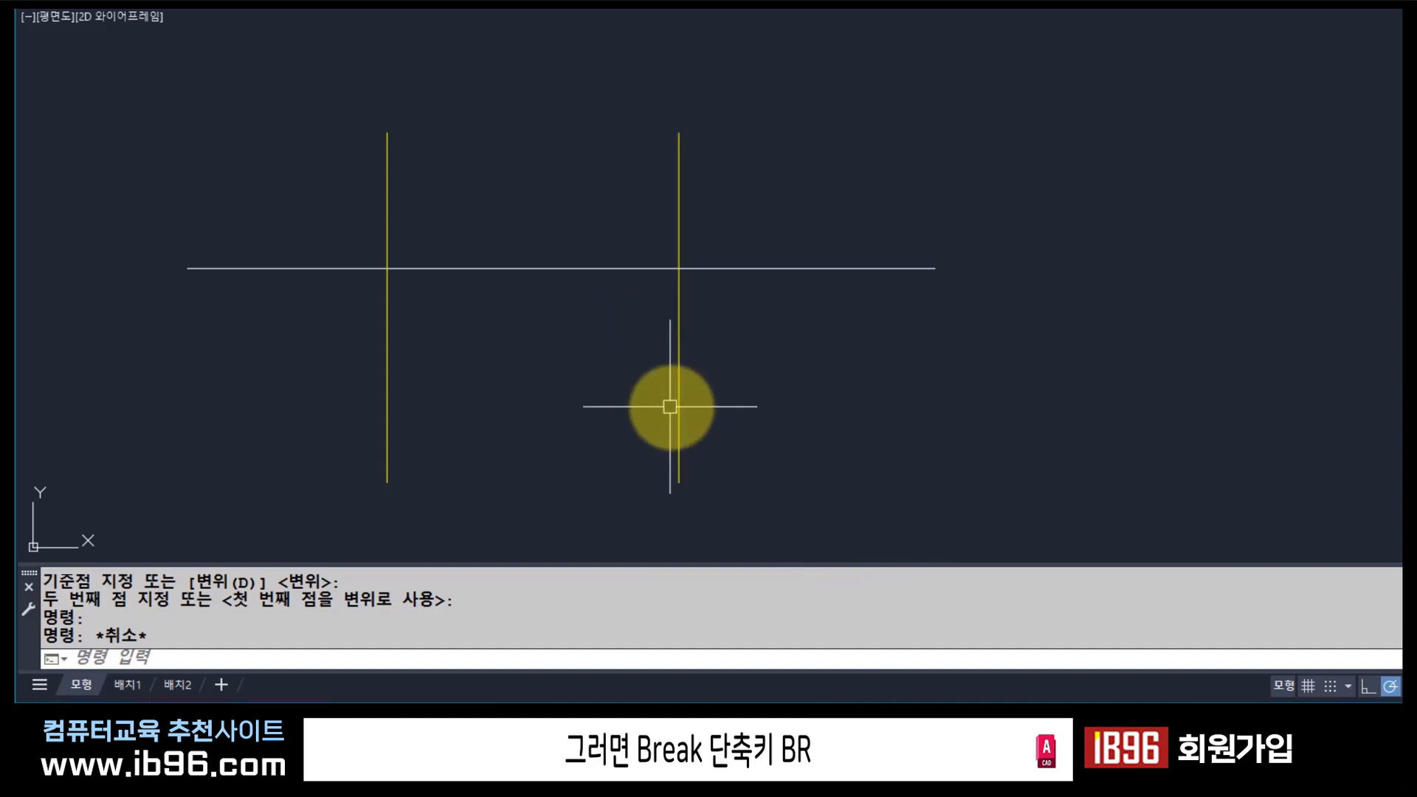
text(br)
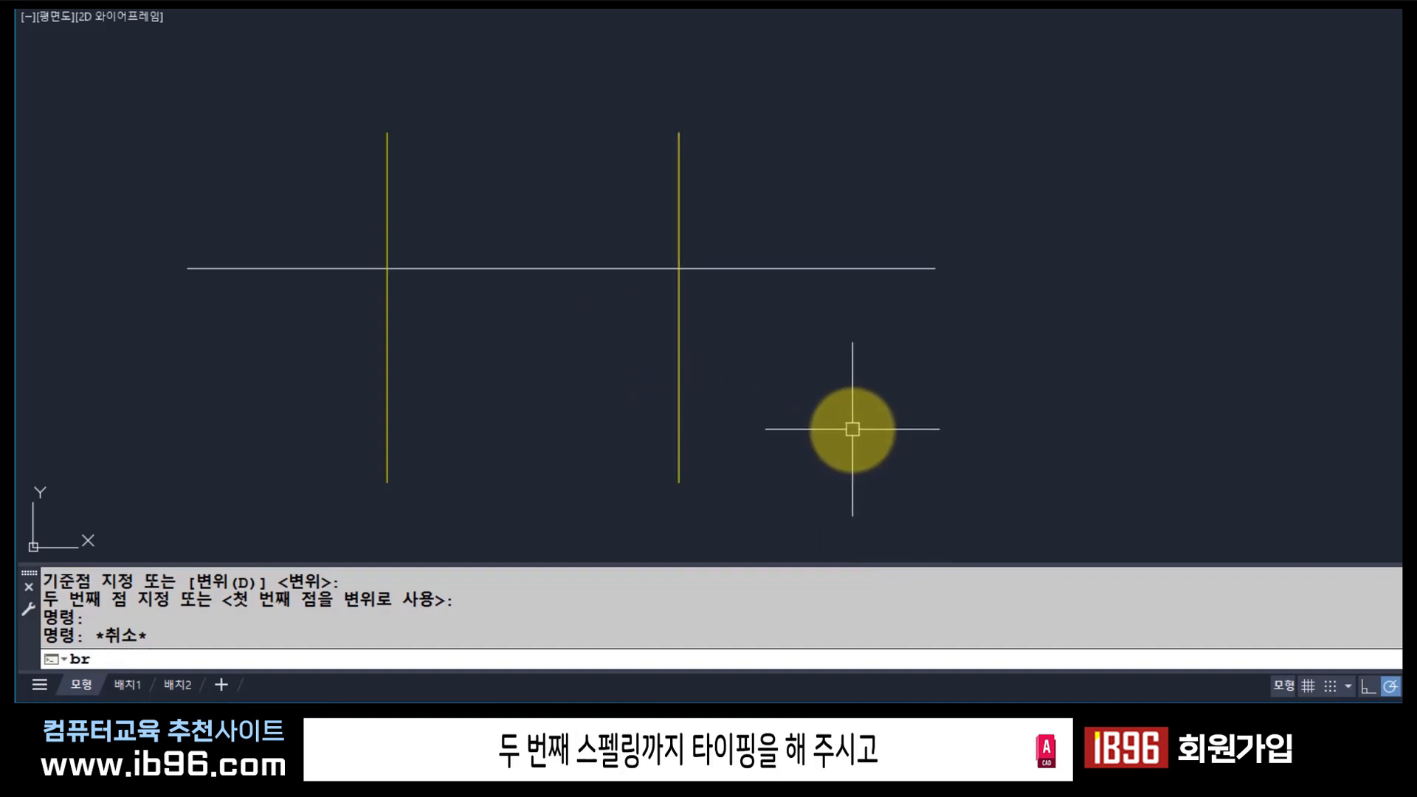
key(Return)
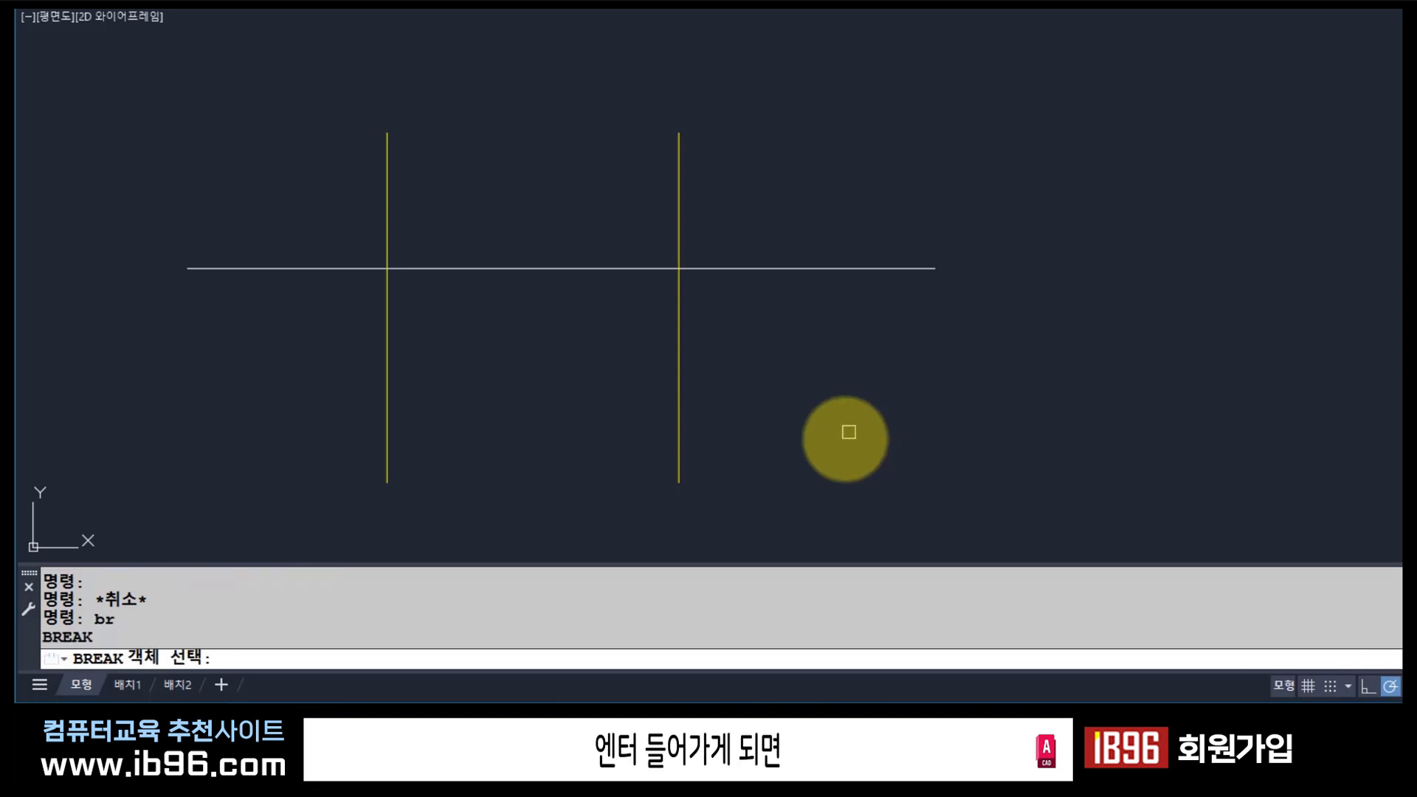
drag(86, 618, 42, 636)
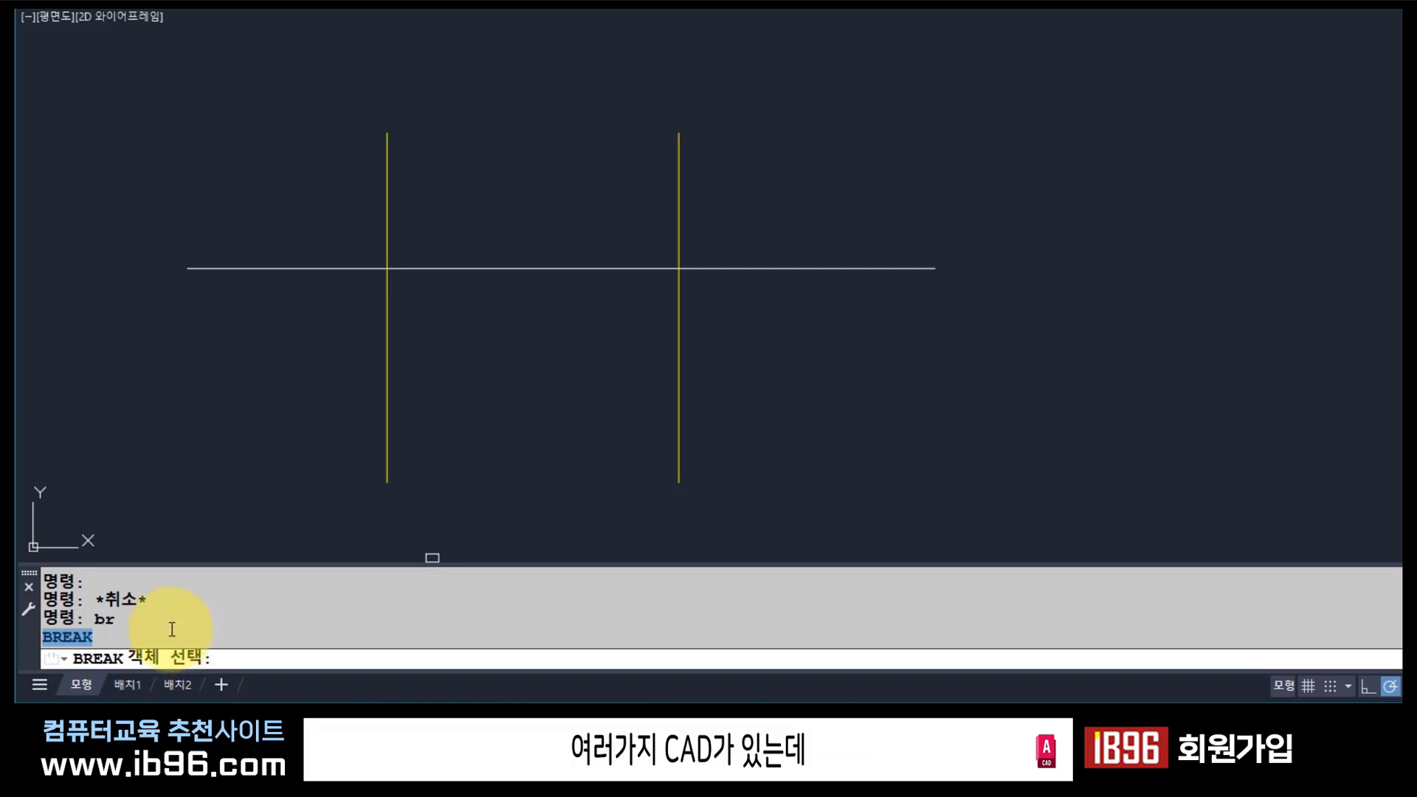
drag(85, 620, 144, 620)
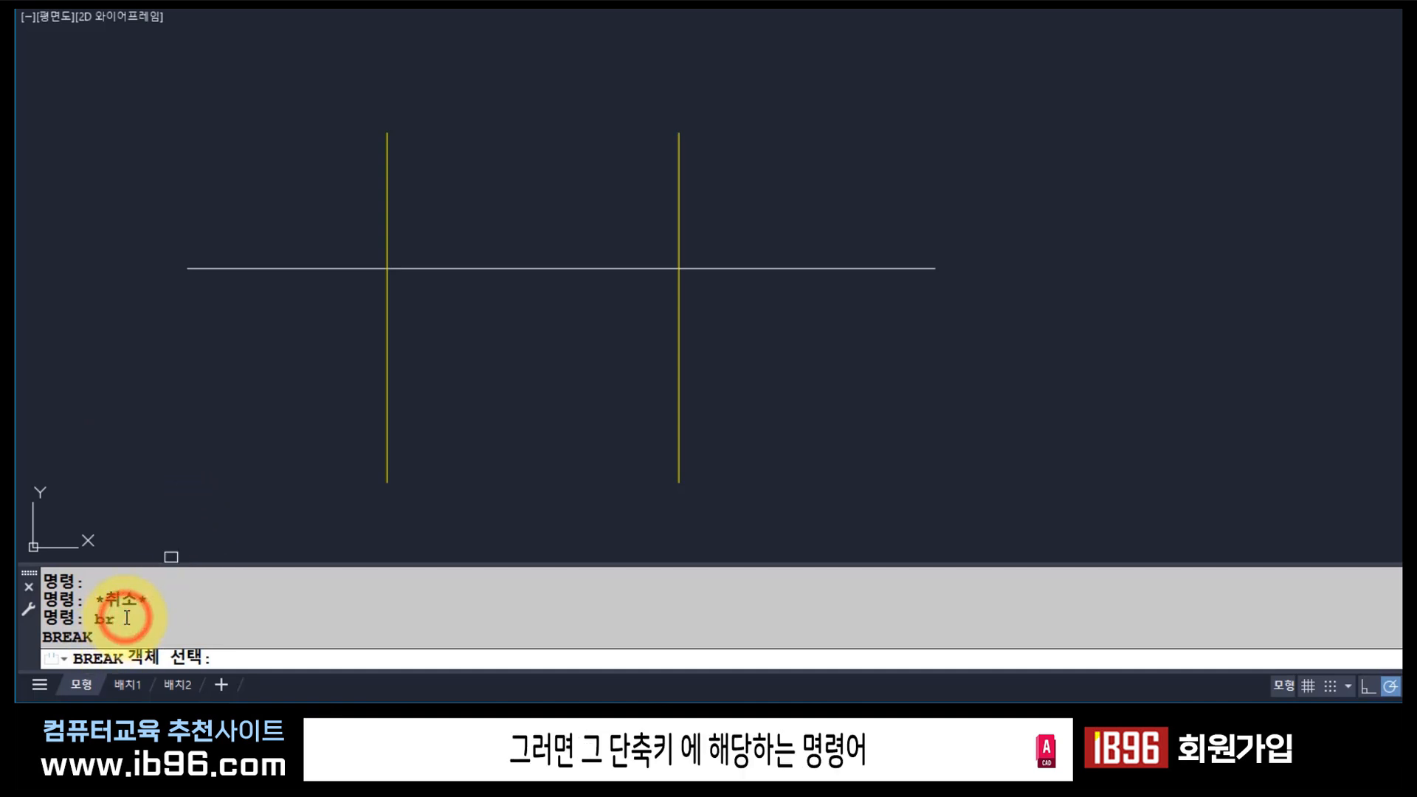
drag(43, 638, 155, 639)
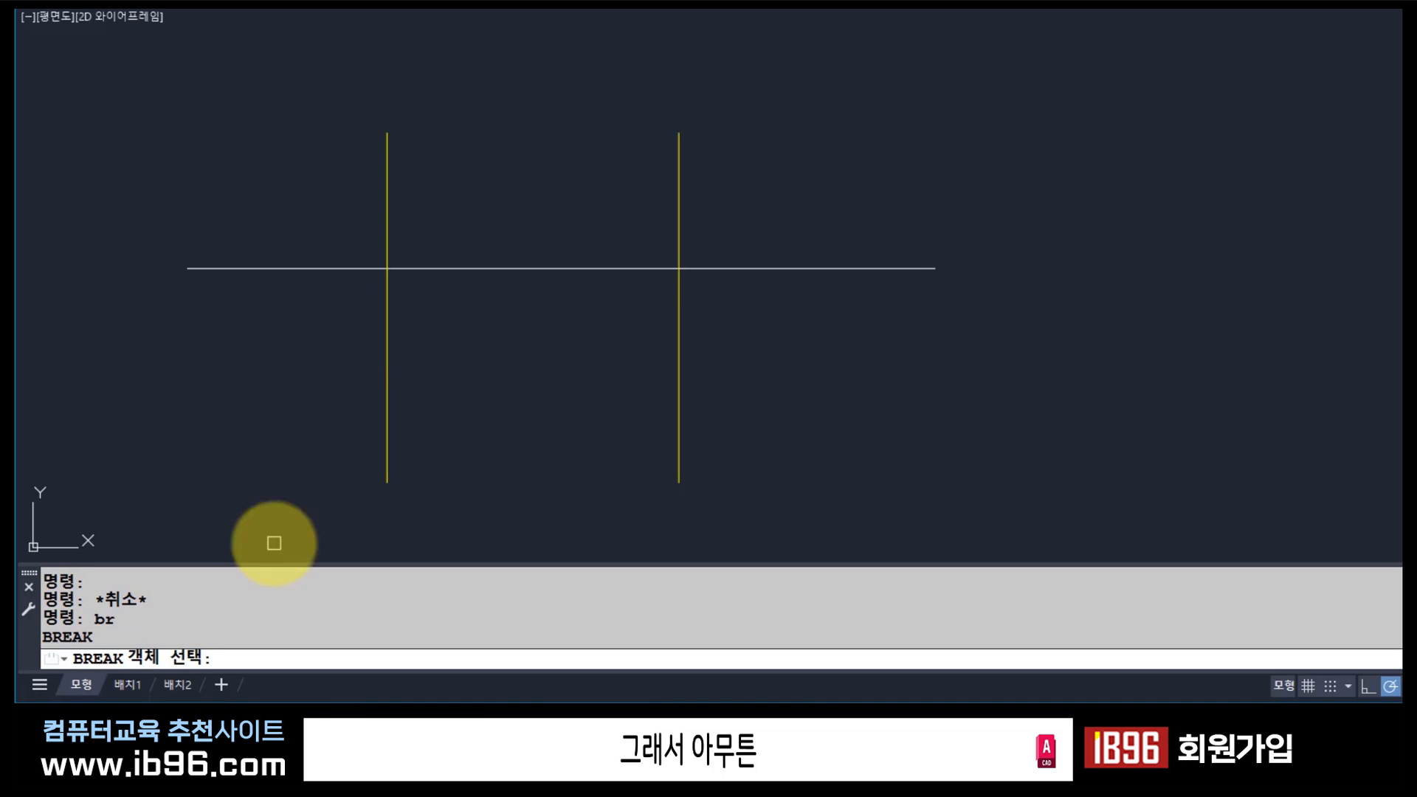
drag(107, 625, 16, 627)
double_click(87, 636)
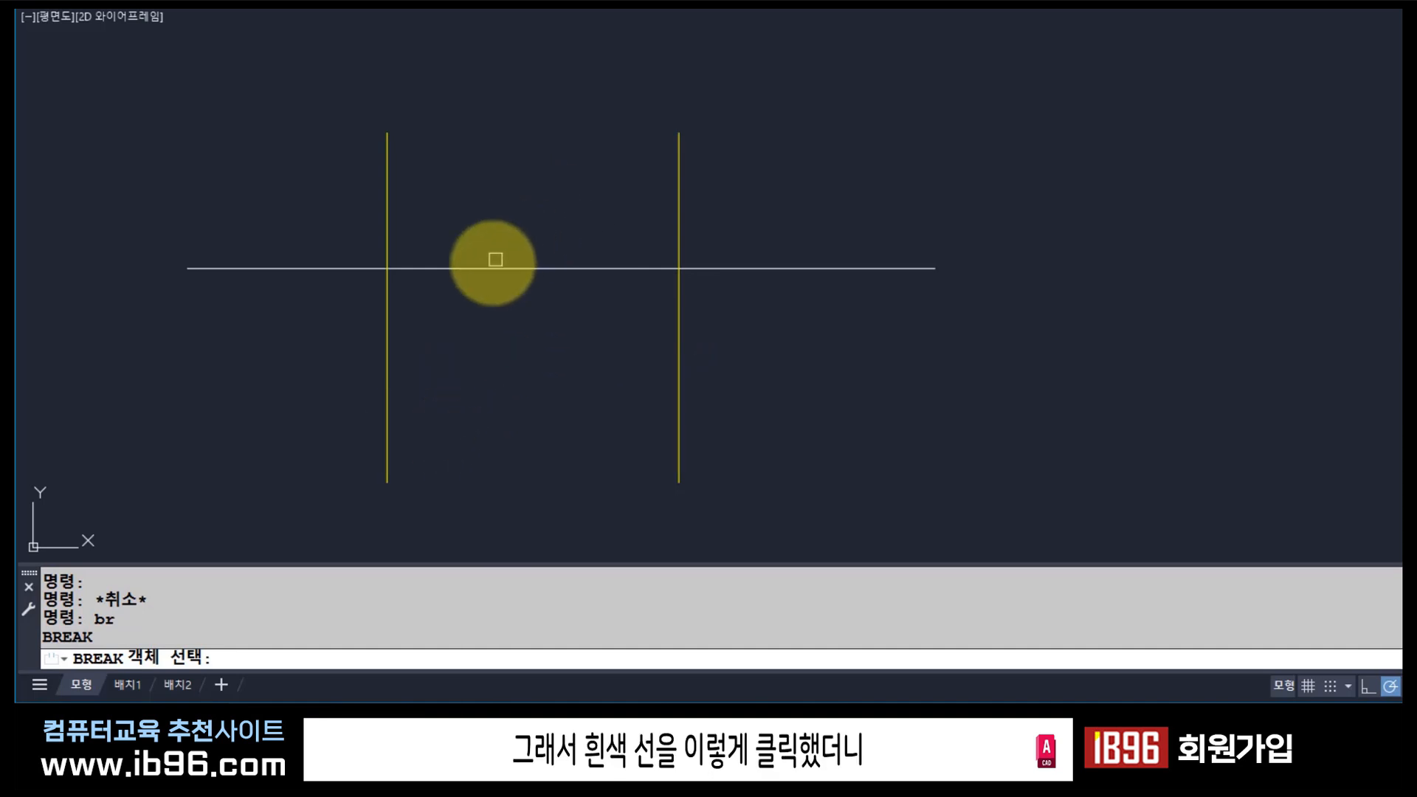
click(478, 273)
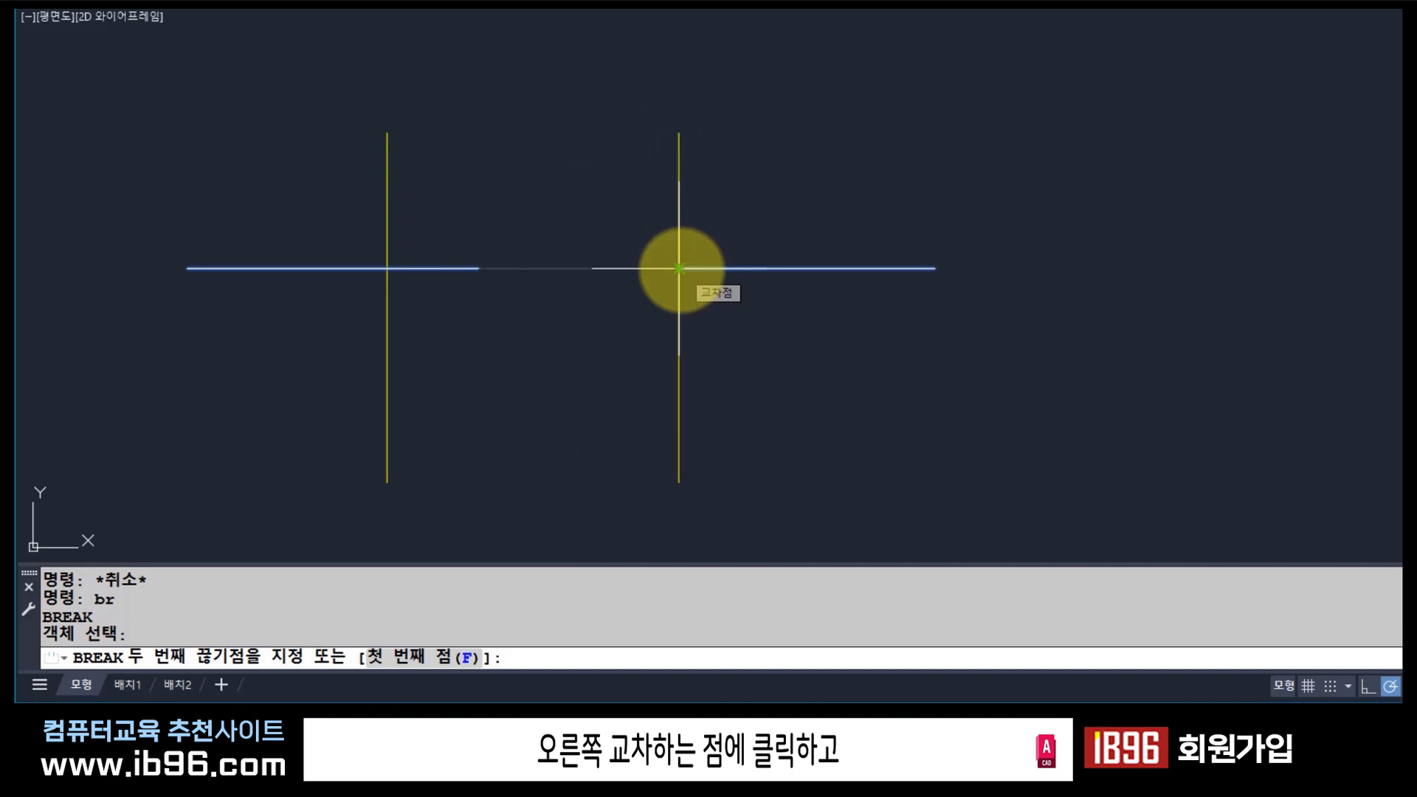
click(679, 269)
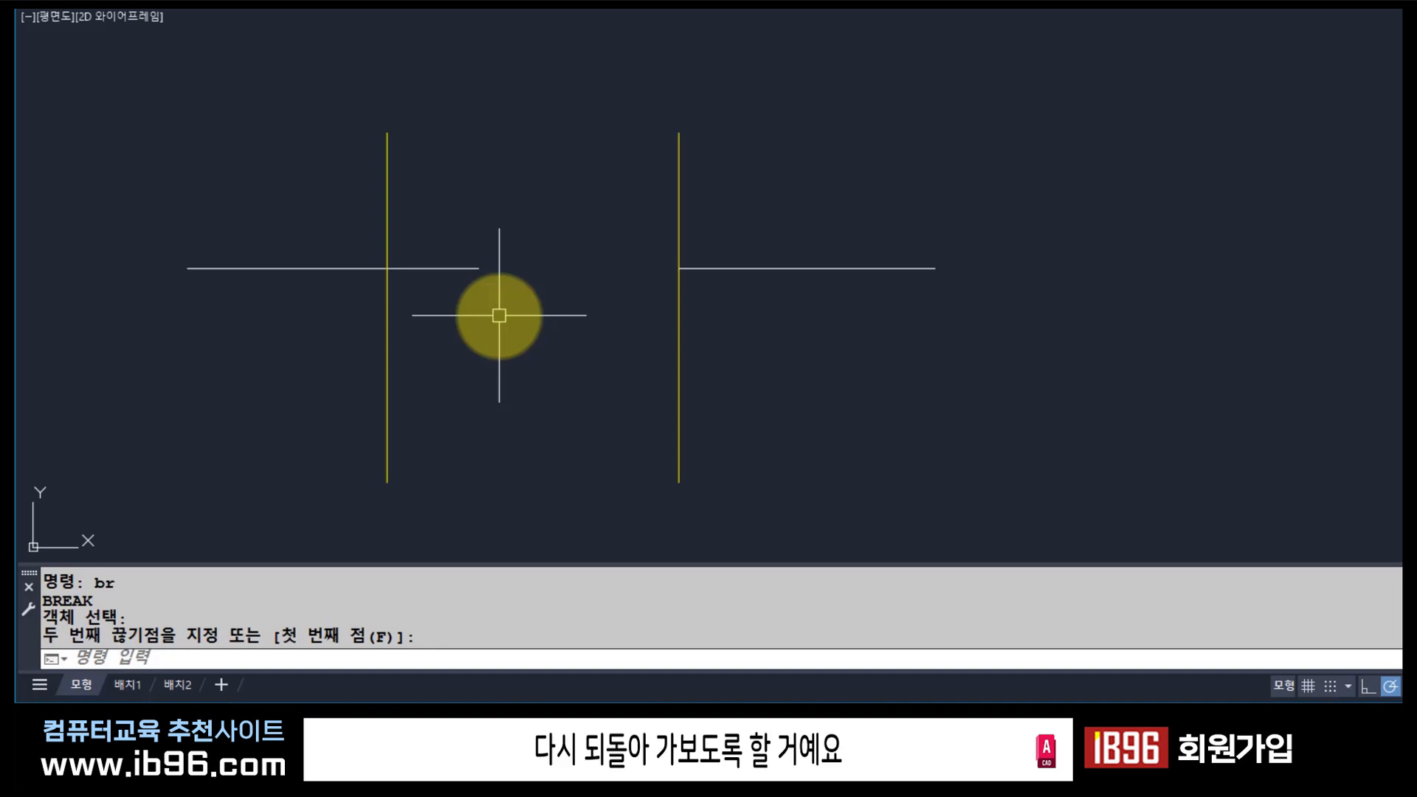
Undo the break and try Break again, picking the horizontal line at a point just right of the left yellow line.
text(U)
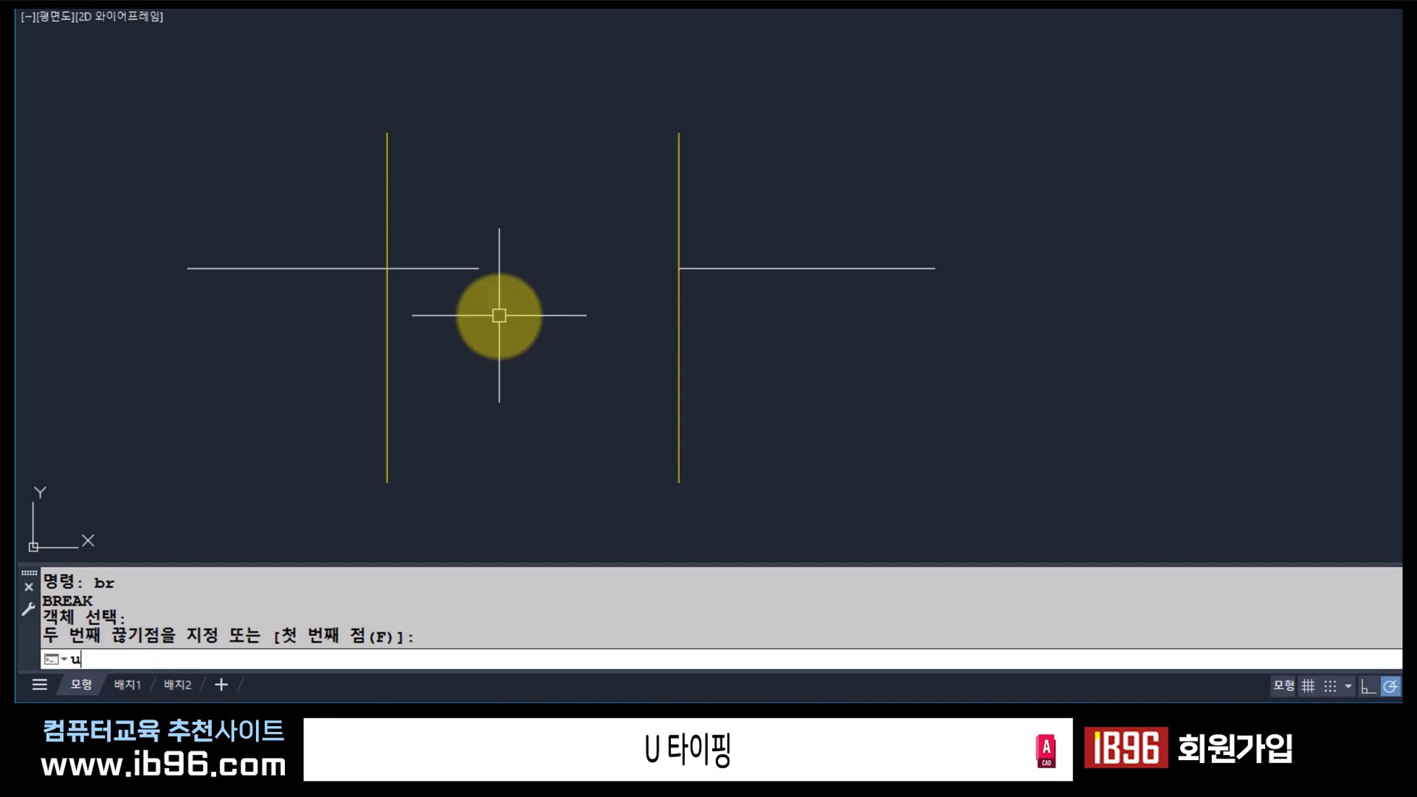
key(Return)
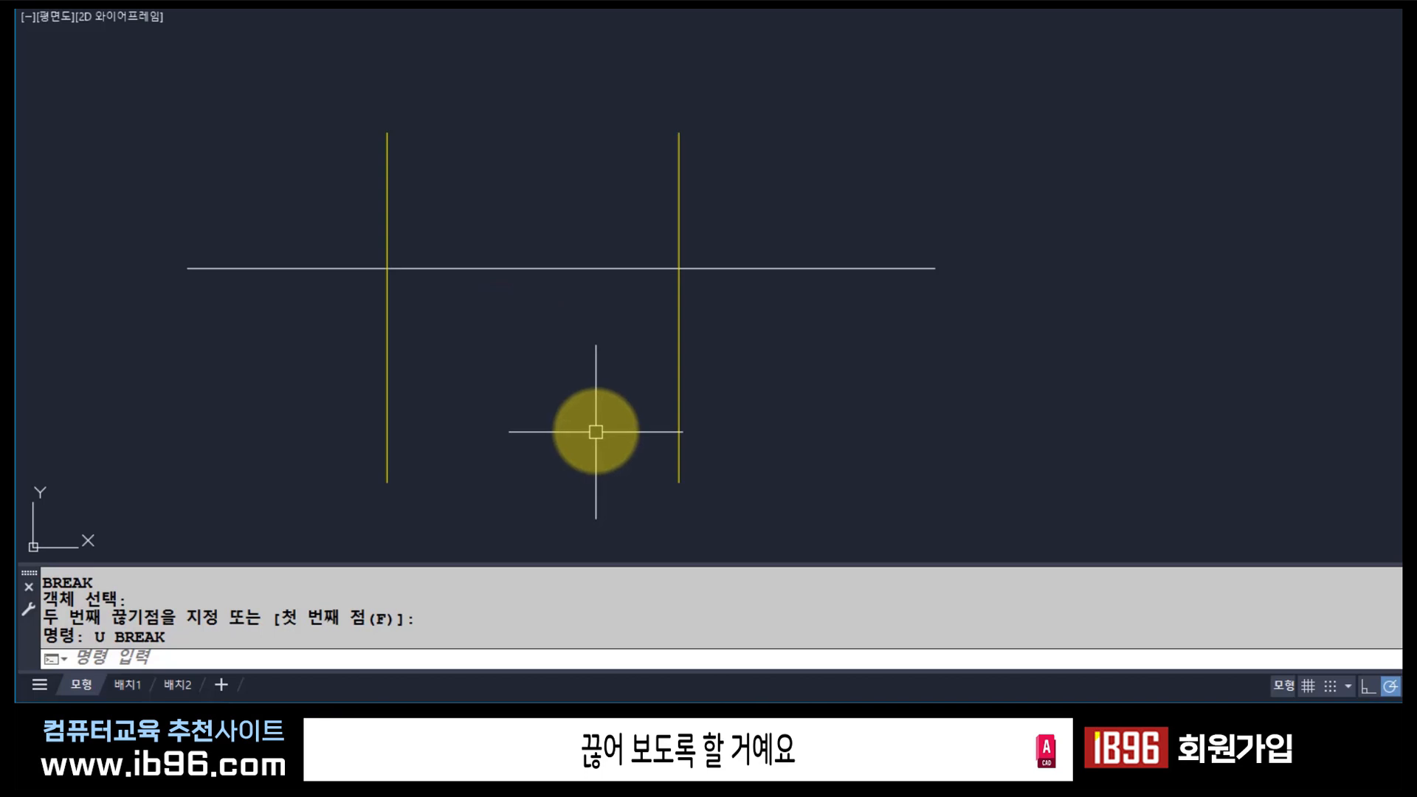
text(br)
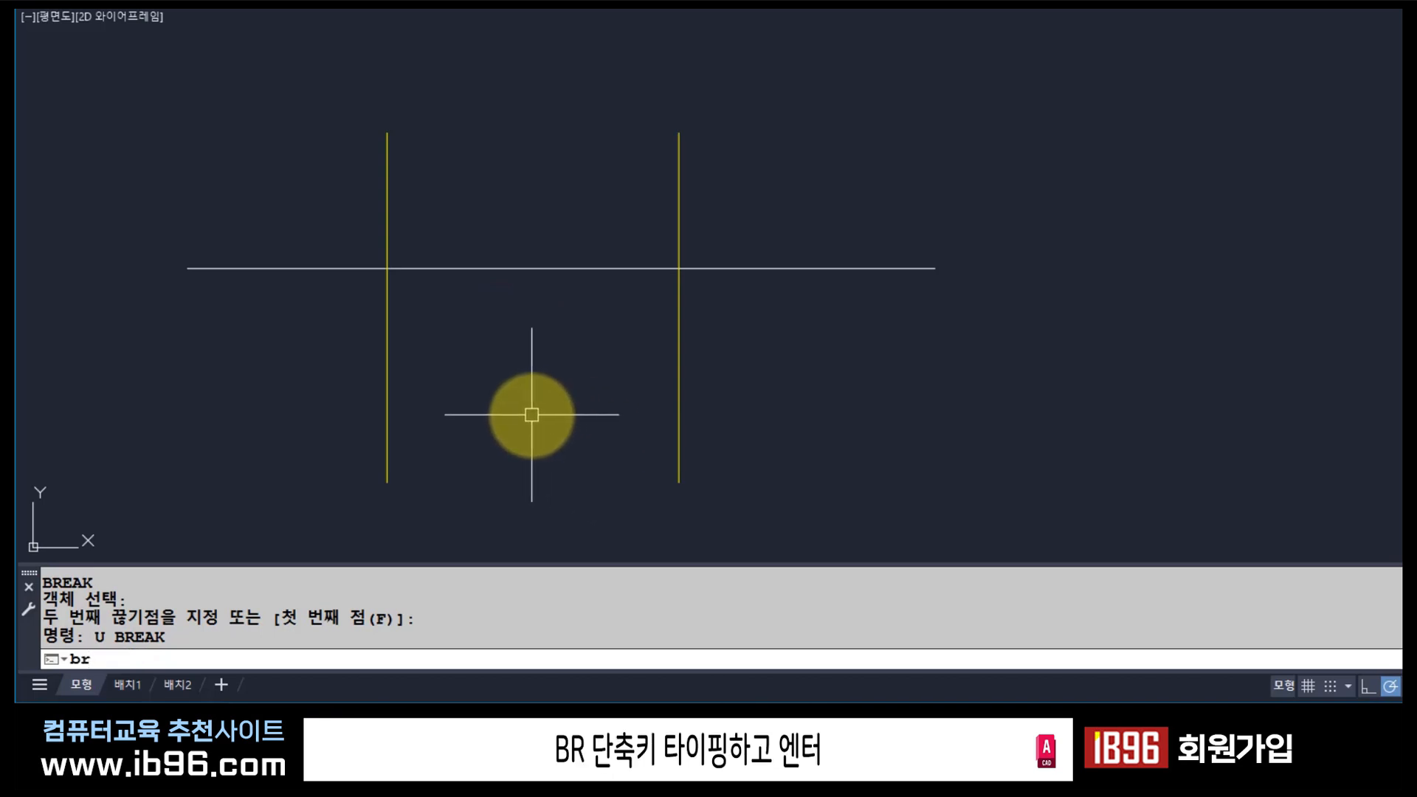
key(Return)
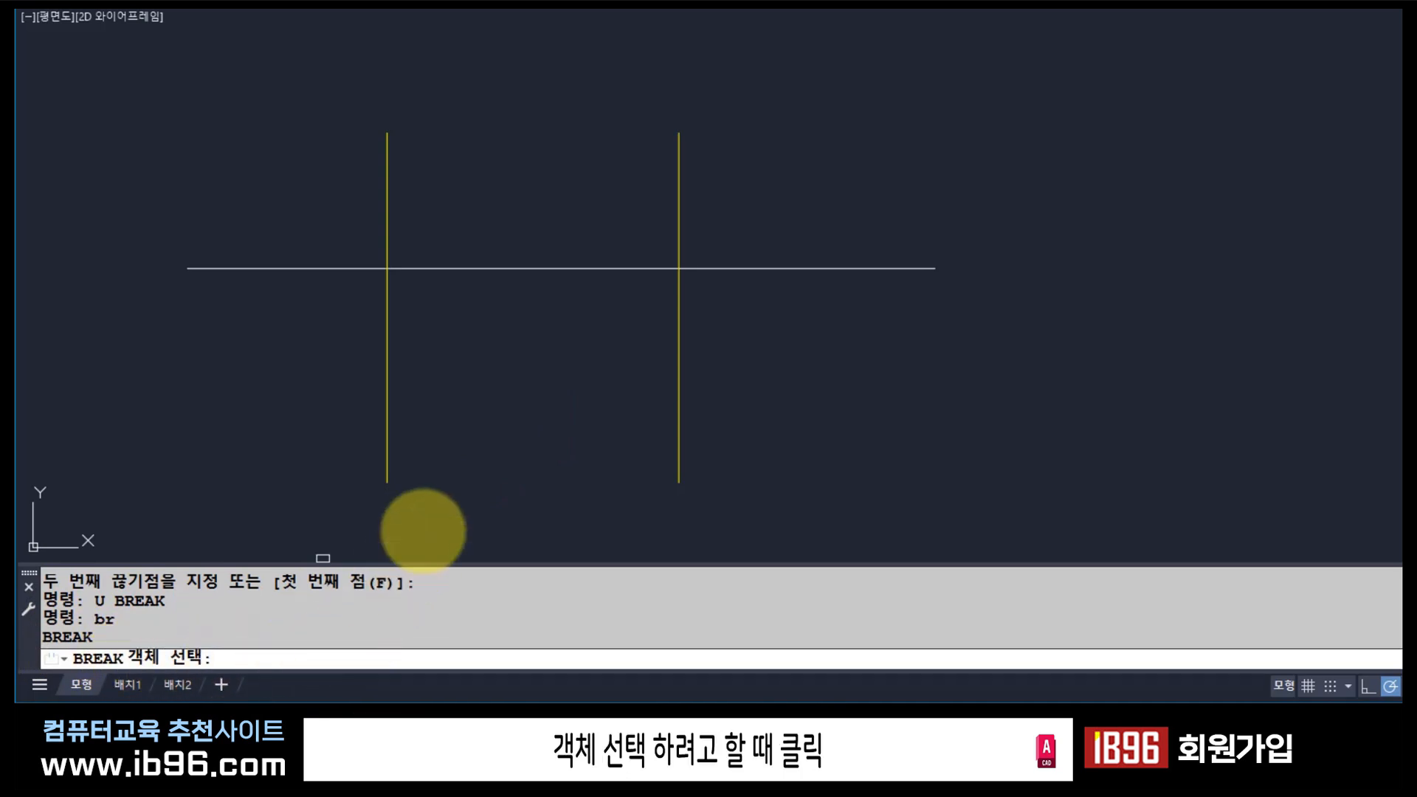
click(459, 270)
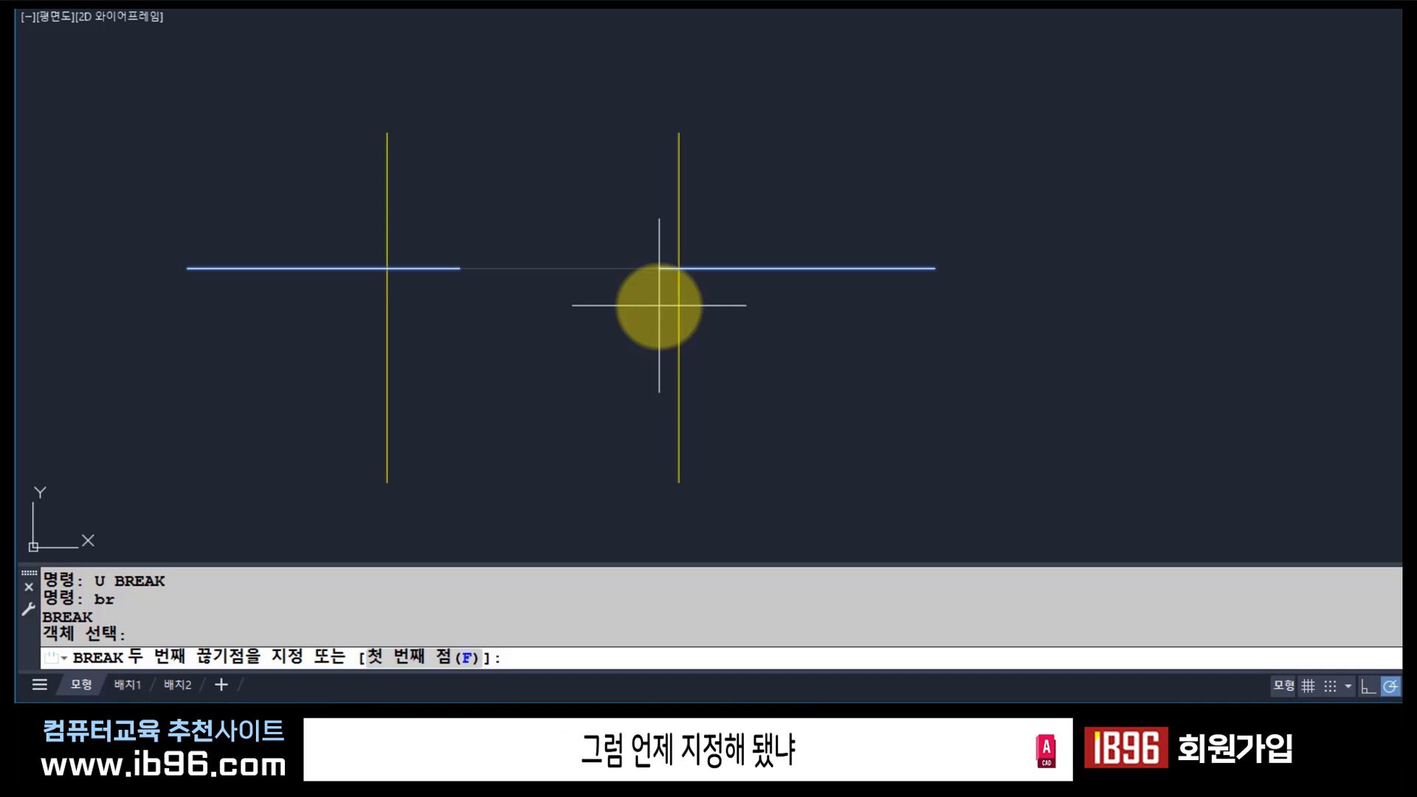
drag(89, 599, 31, 639)
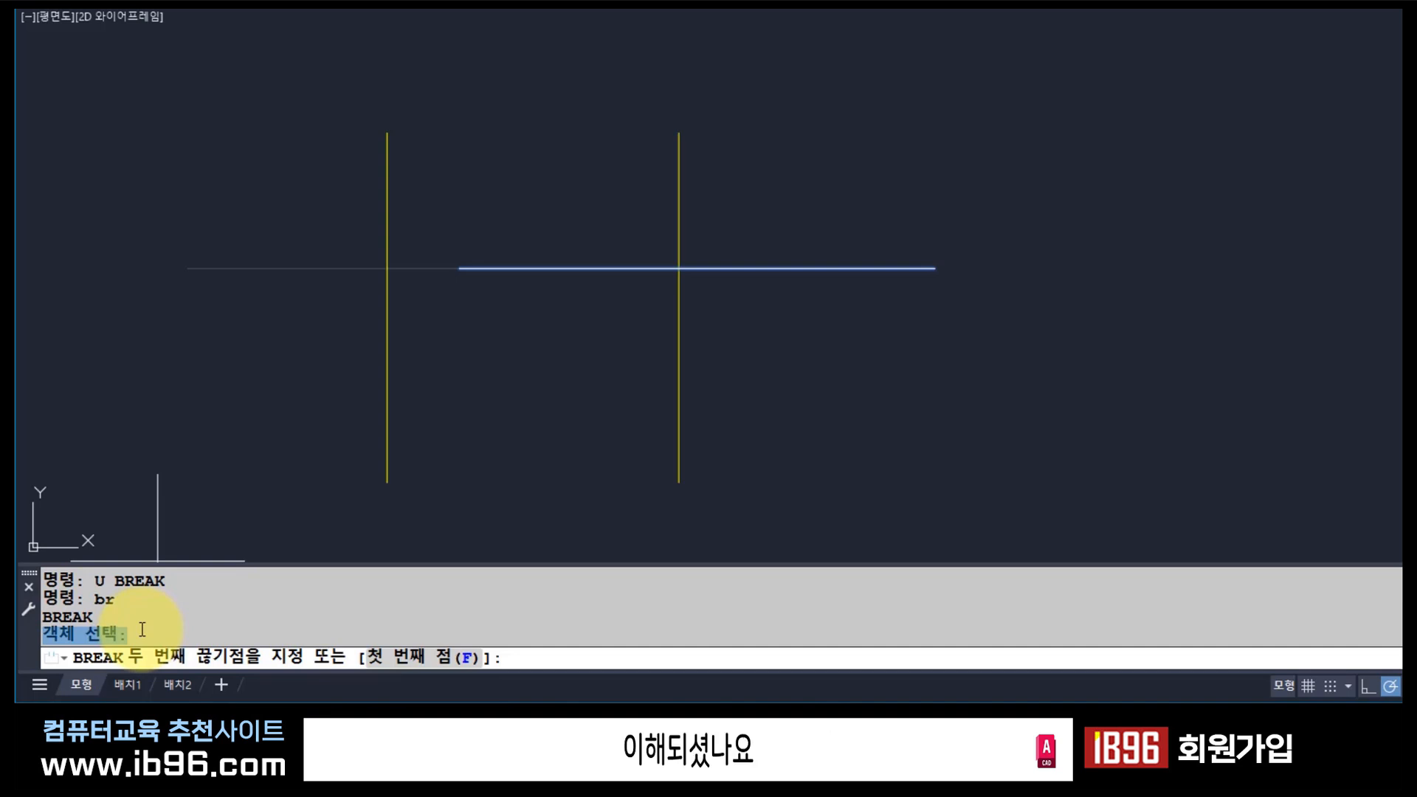
key(Escape)
key(Escape)
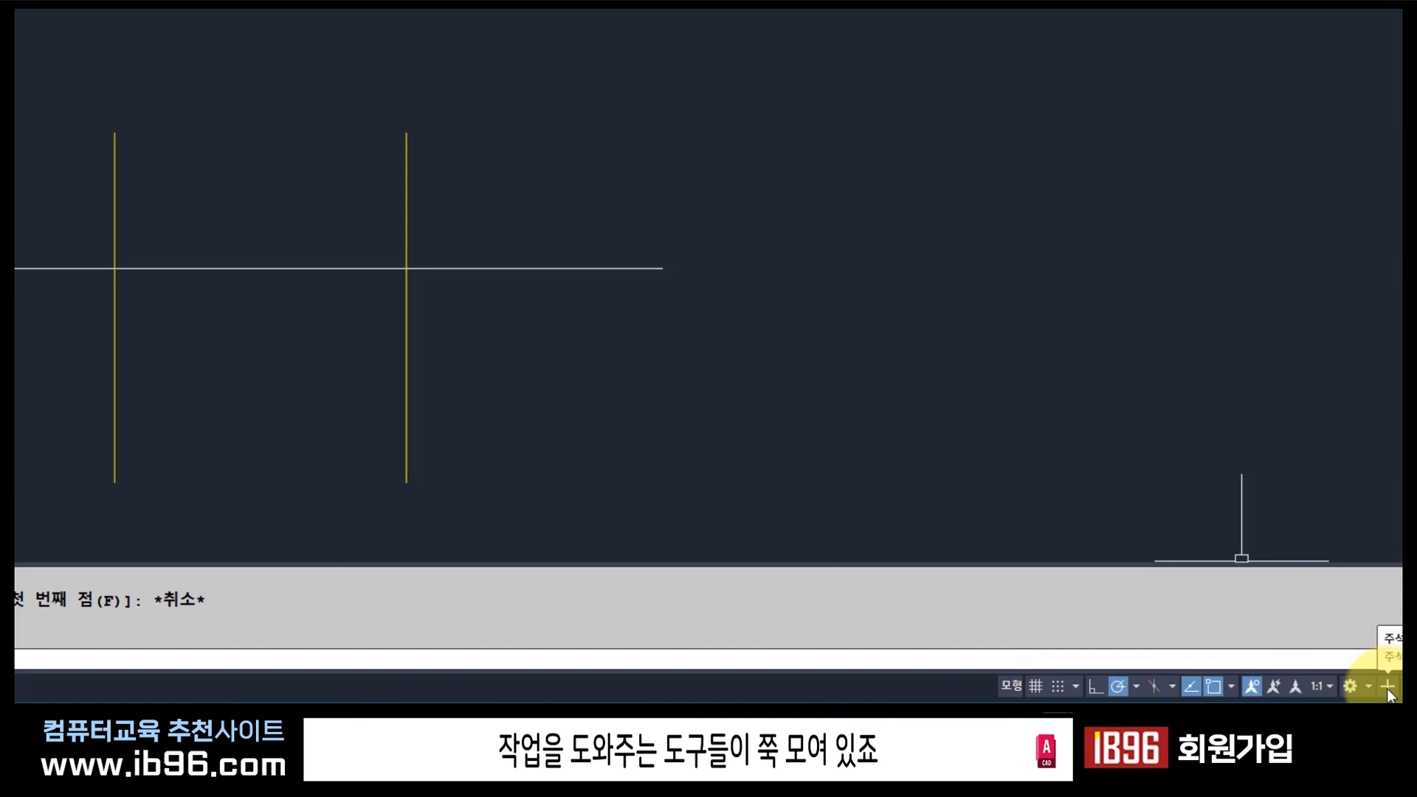
Toggle object snap off and back on, and check in its settings that the Intersection (교차점) mode is enabled.
click(1212, 687)
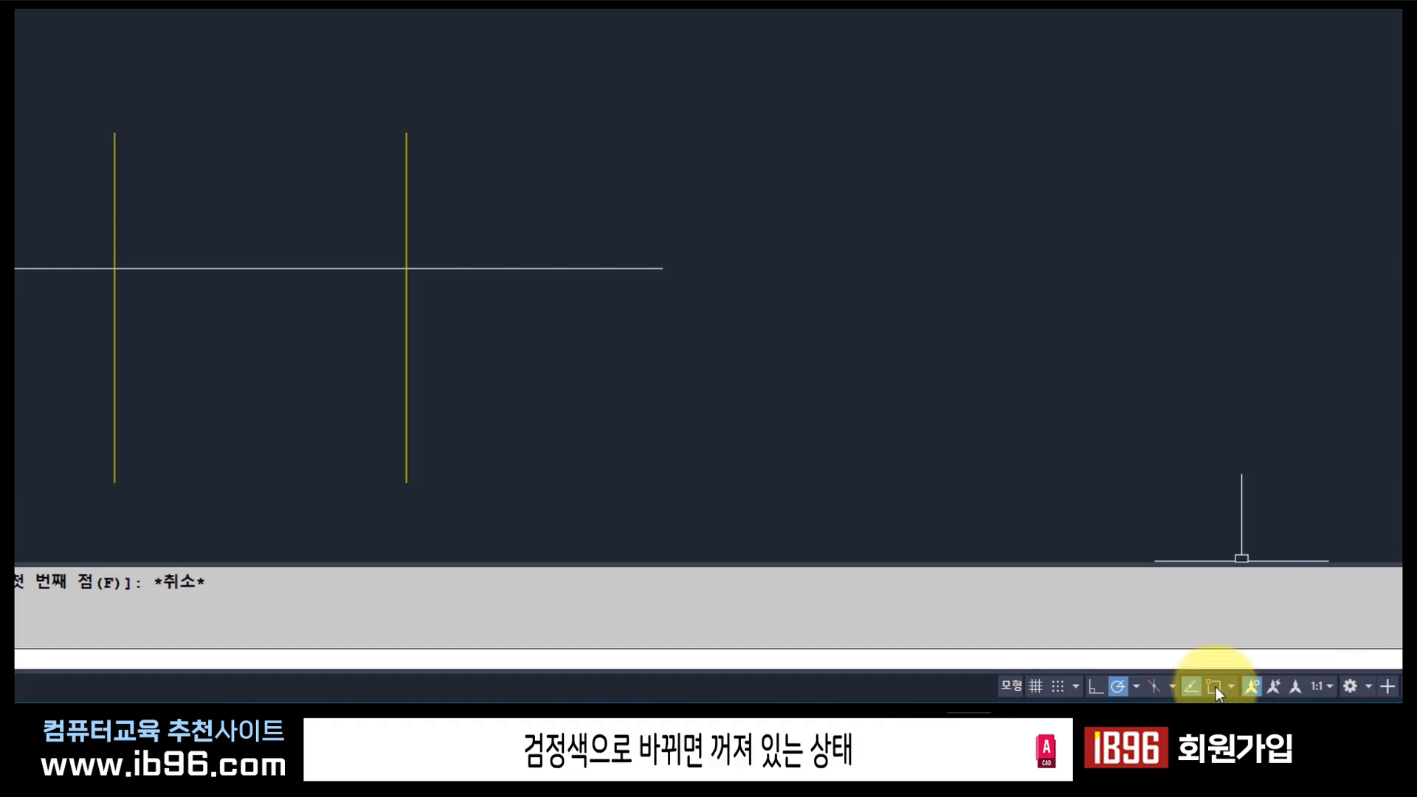
click(1214, 687)
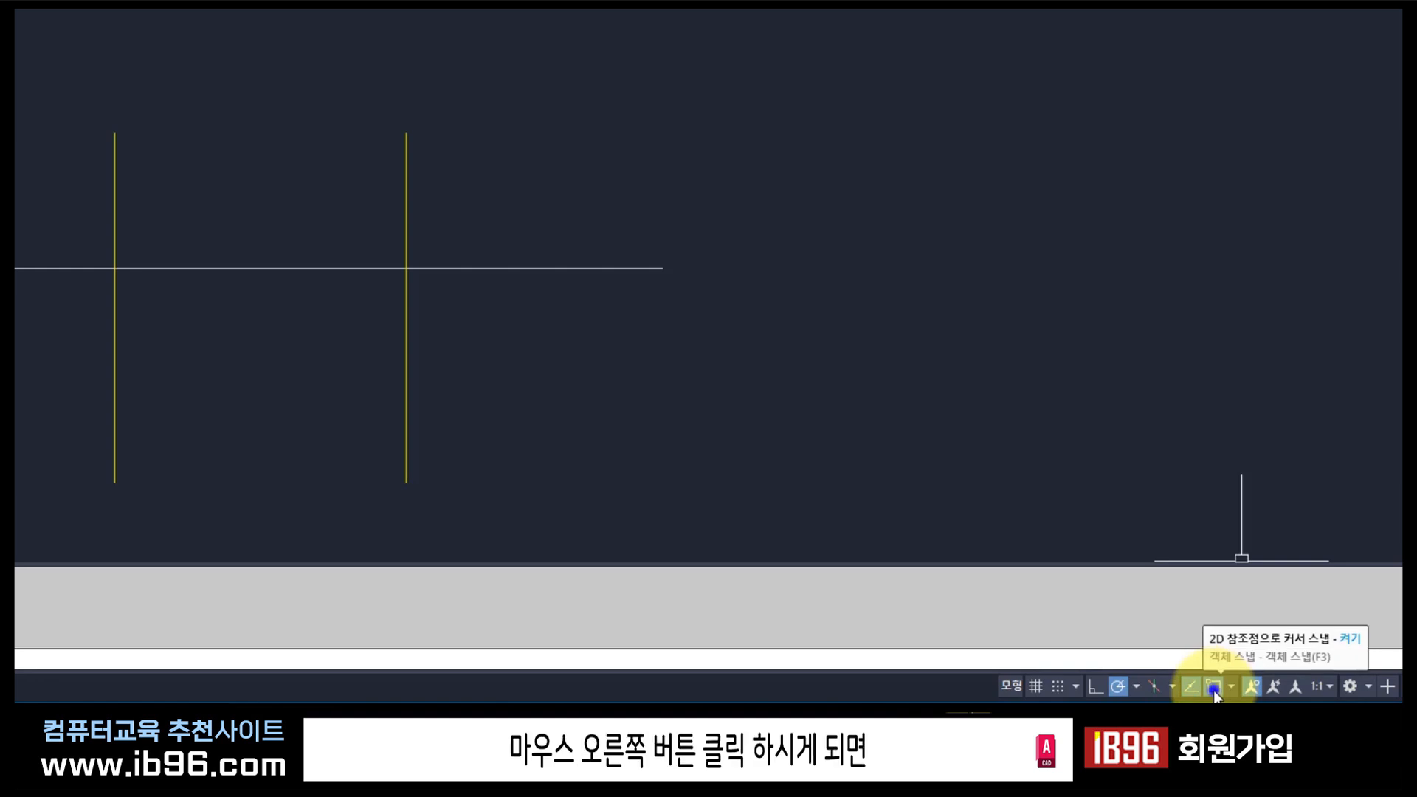
right_click(1214, 692)
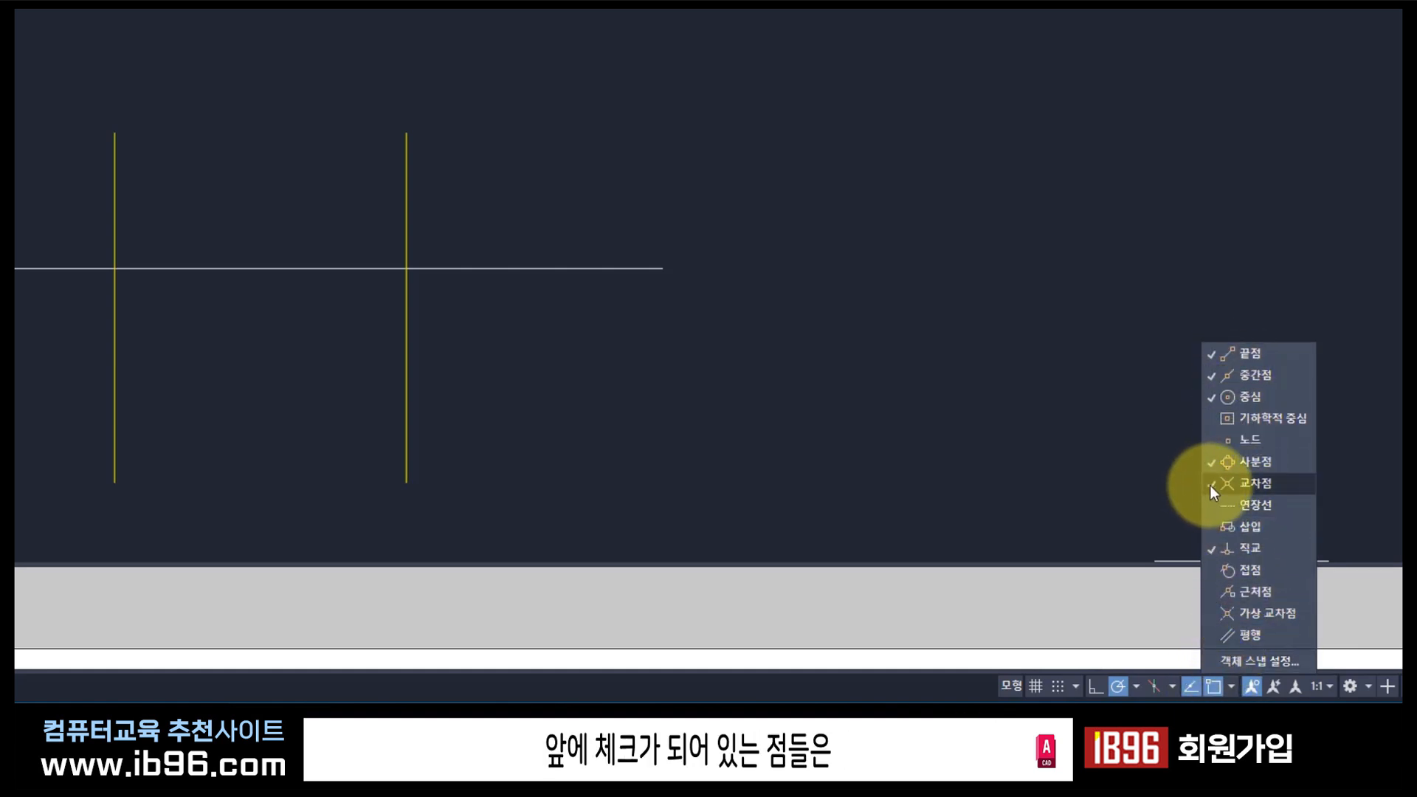
click(1296, 659)
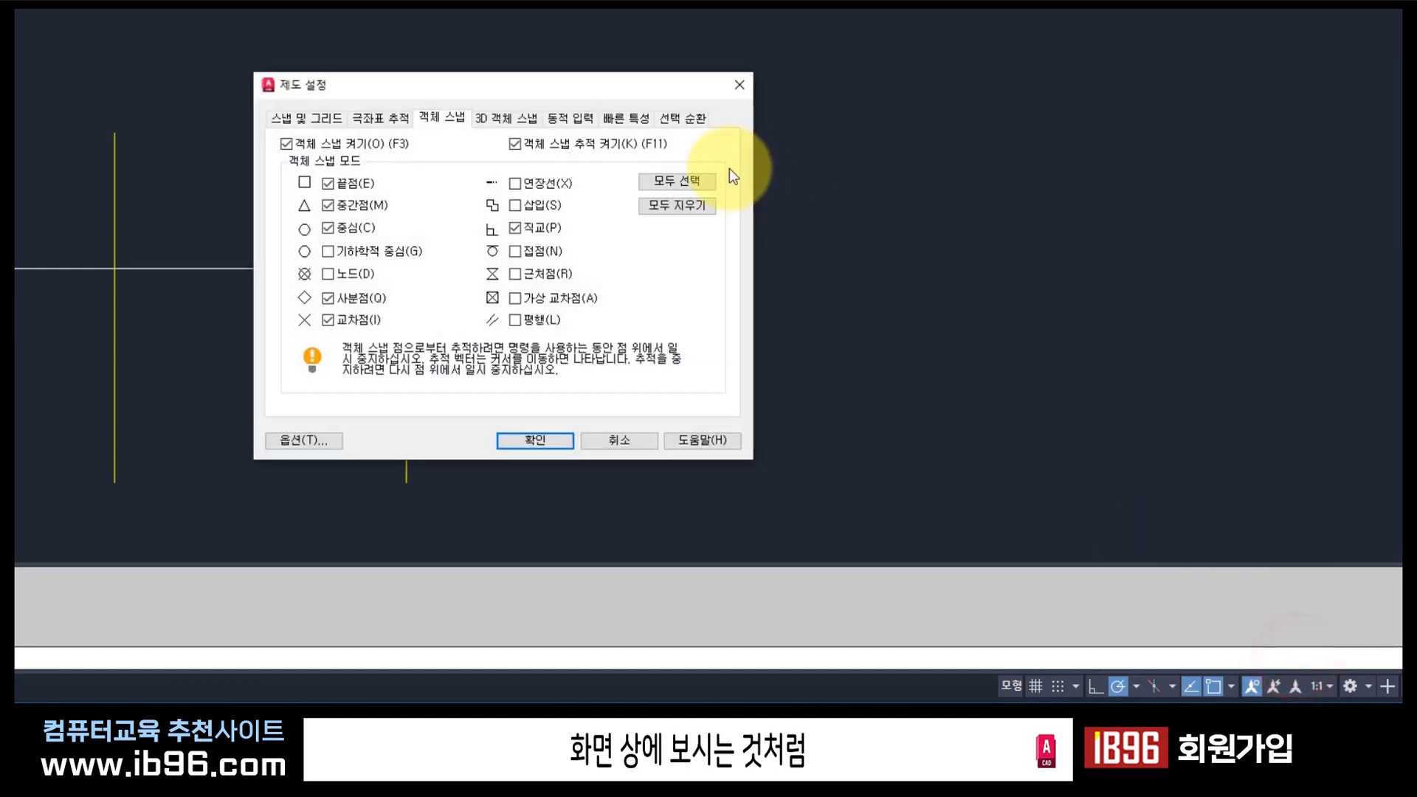
drag(587, 100, 815, 135)
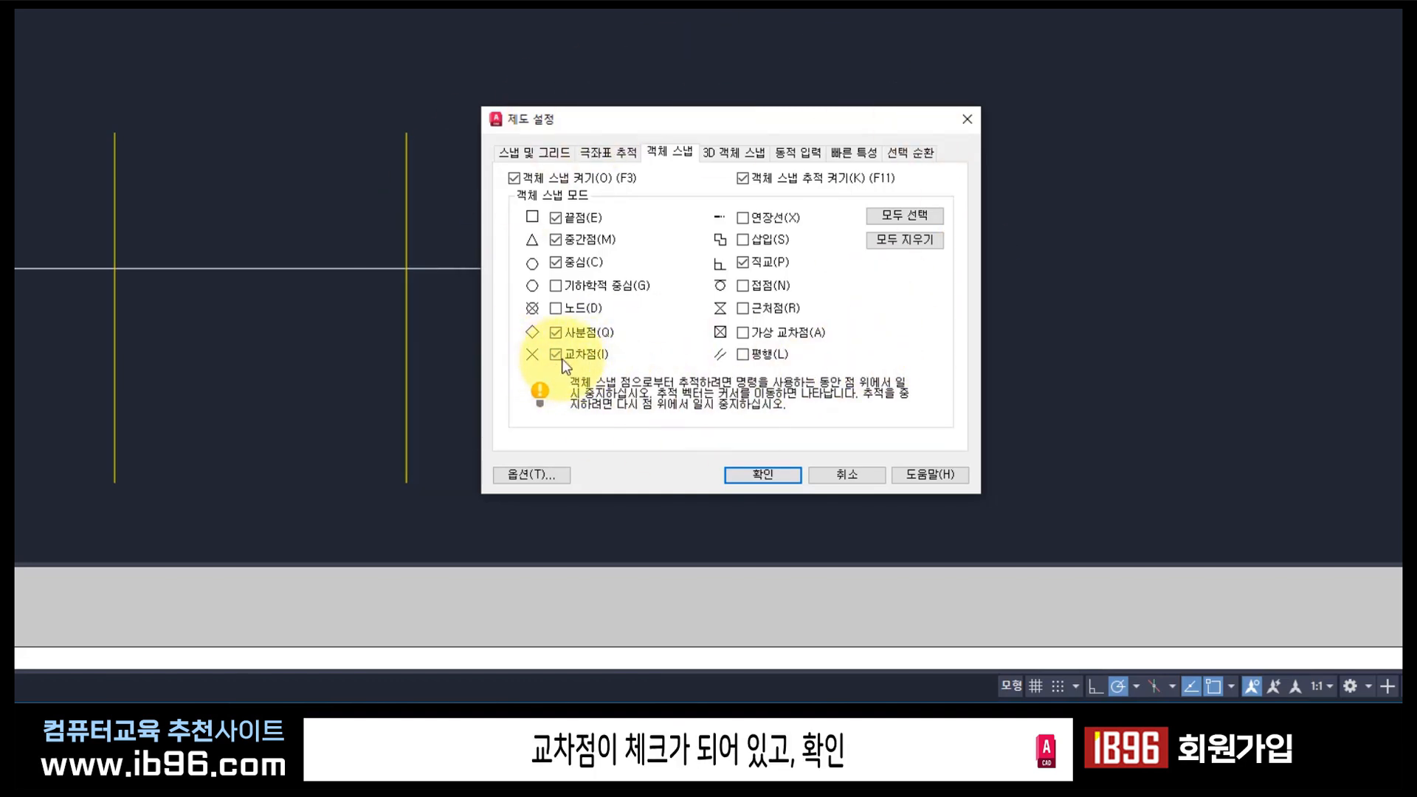
click(762, 474)
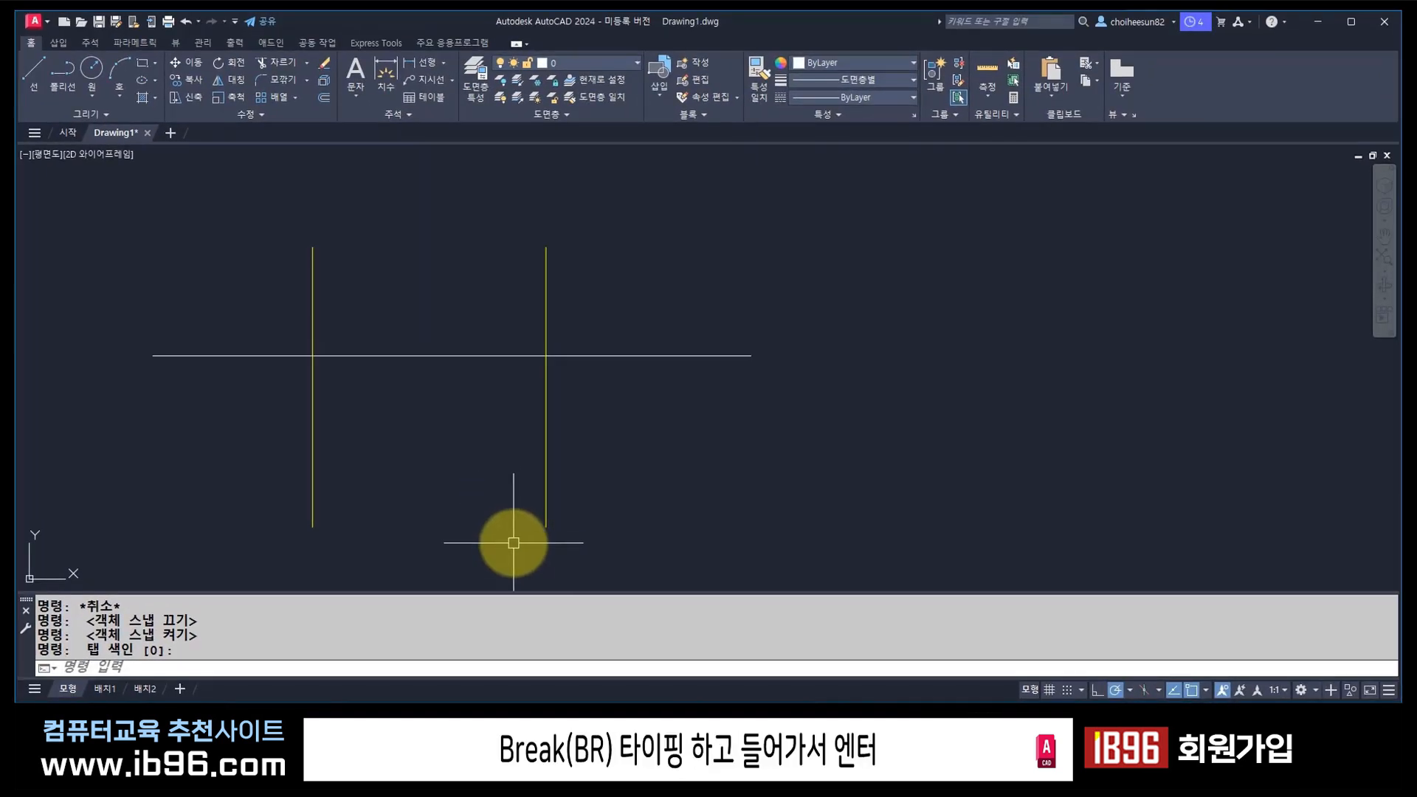
Compare snapping at the intersections and yellow line endpoints between Break's object selection and Line's first-point selection.
text(br)
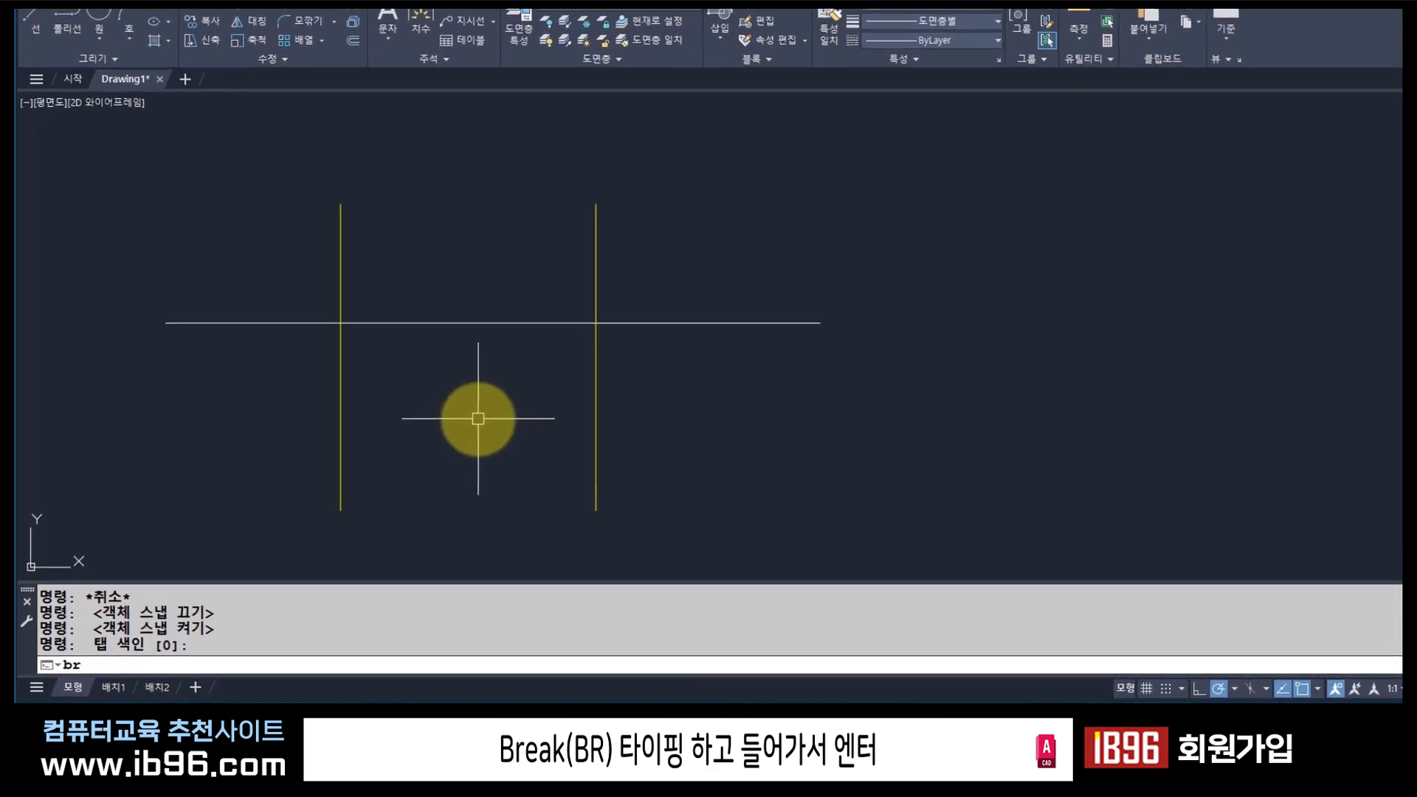
key(Return)
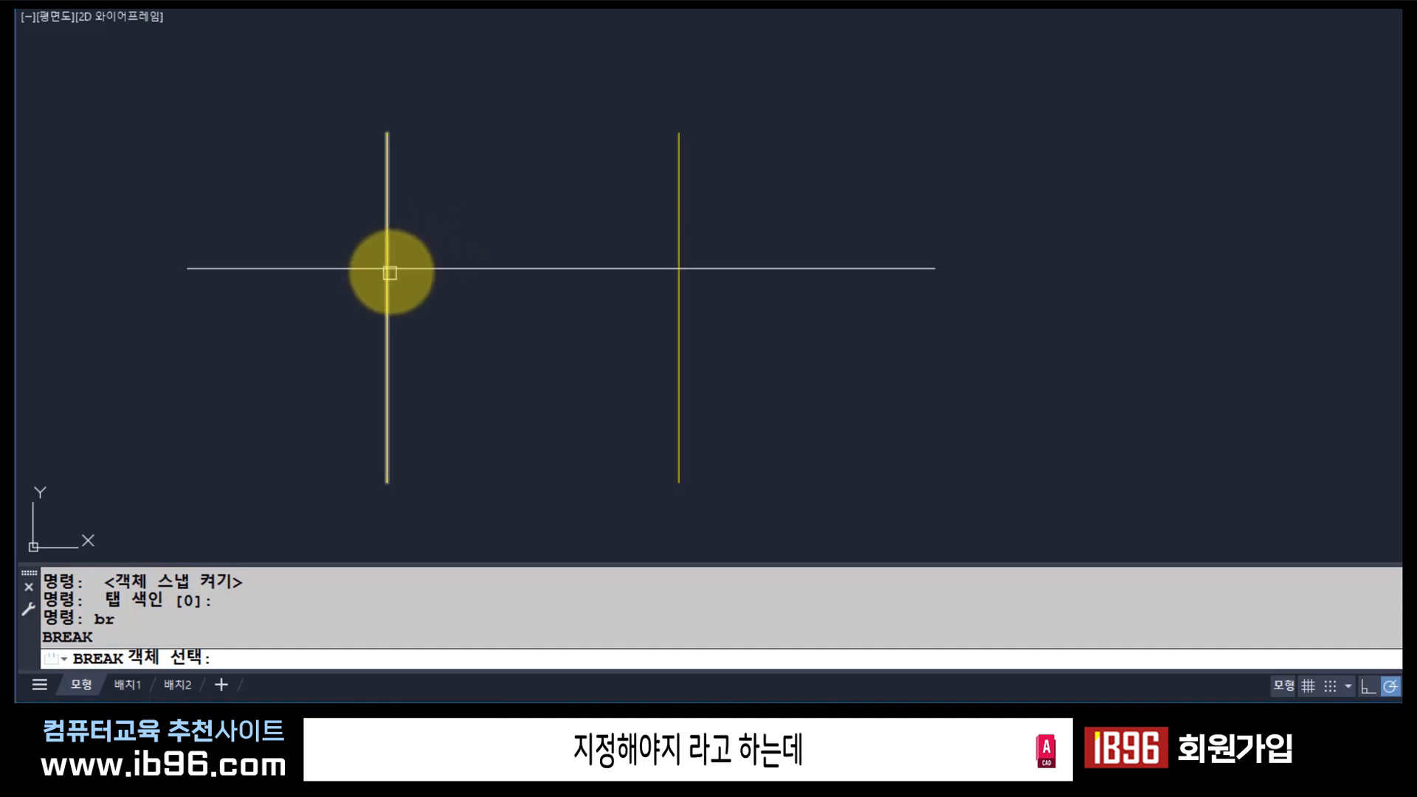
key(Escape)
text(l)
key(Return)
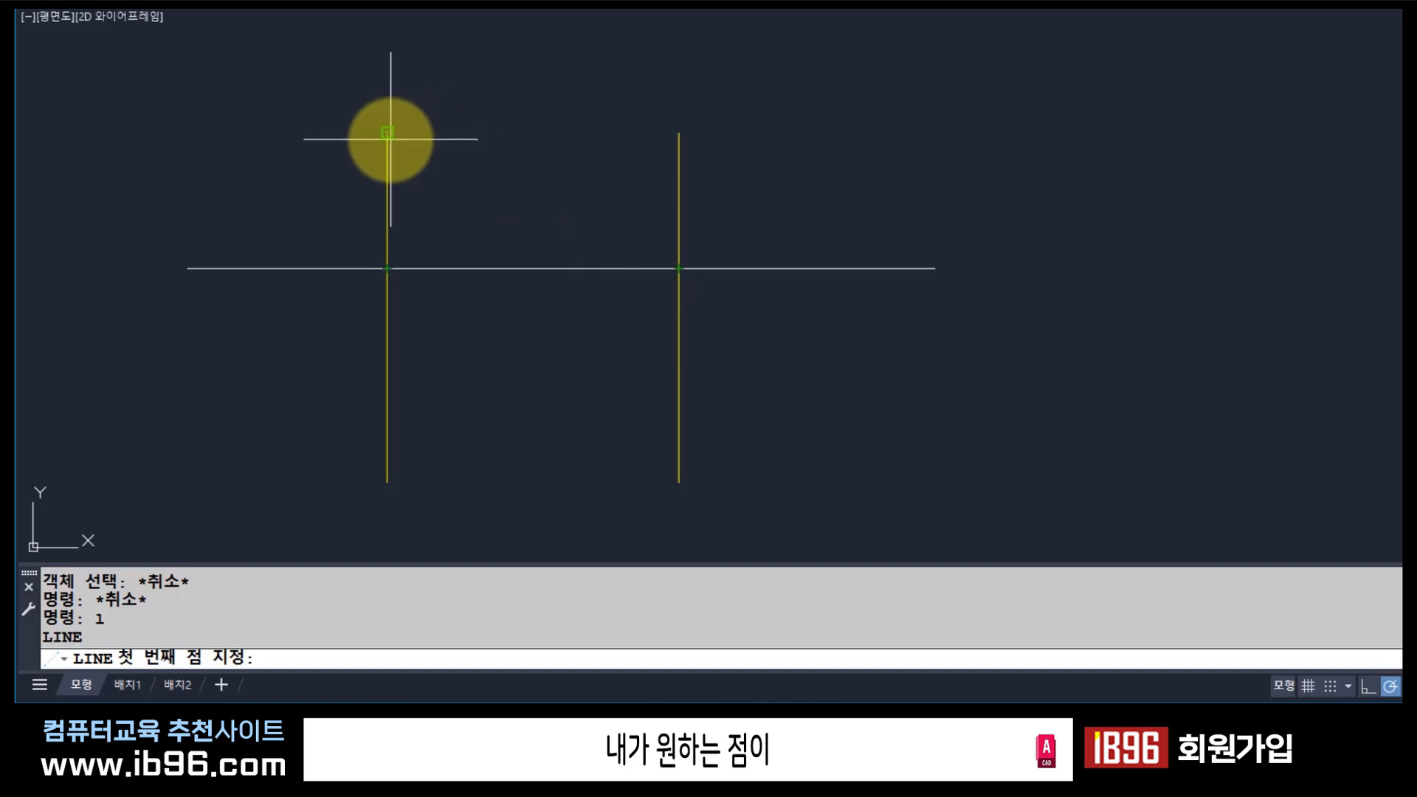
mouse_move(395, 134)
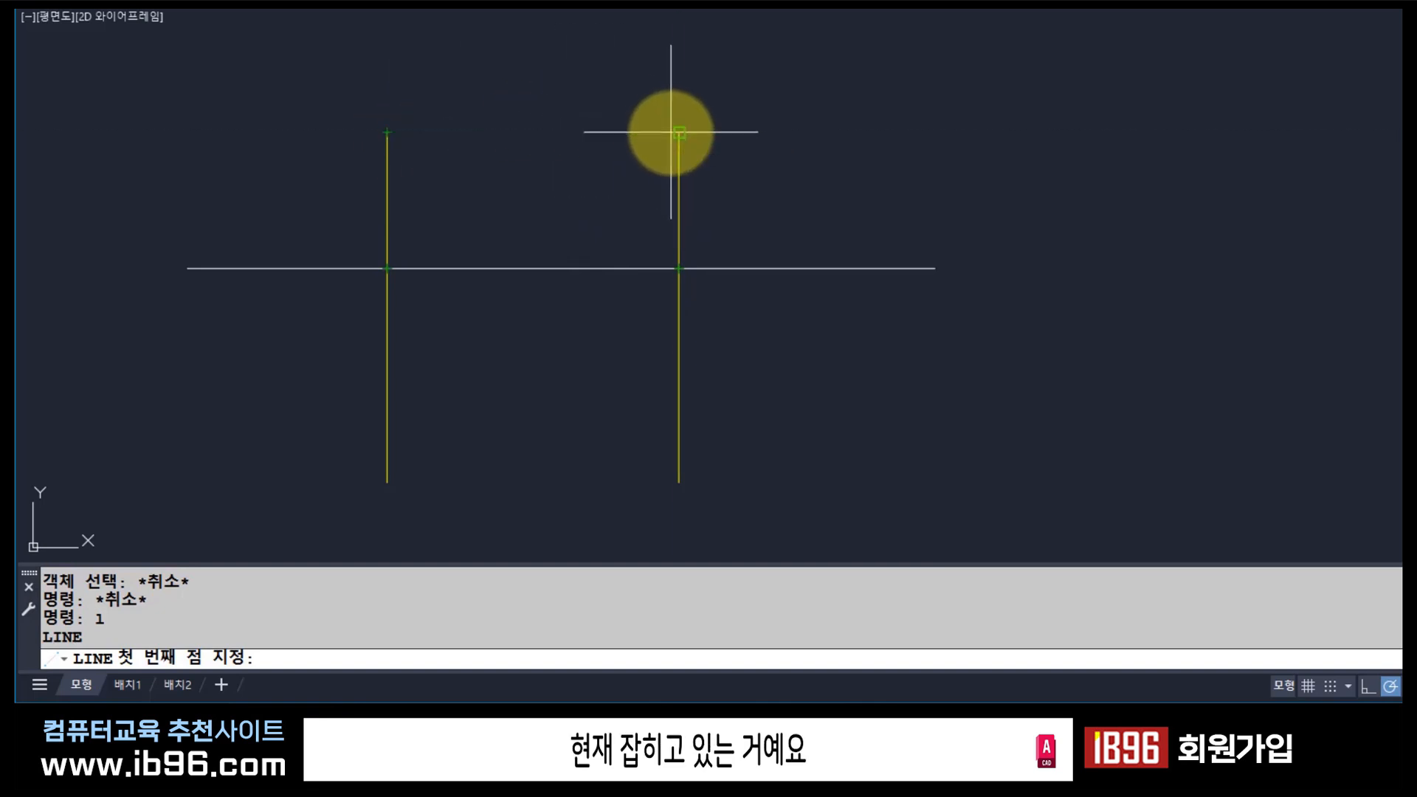
mouse_move(671, 132)
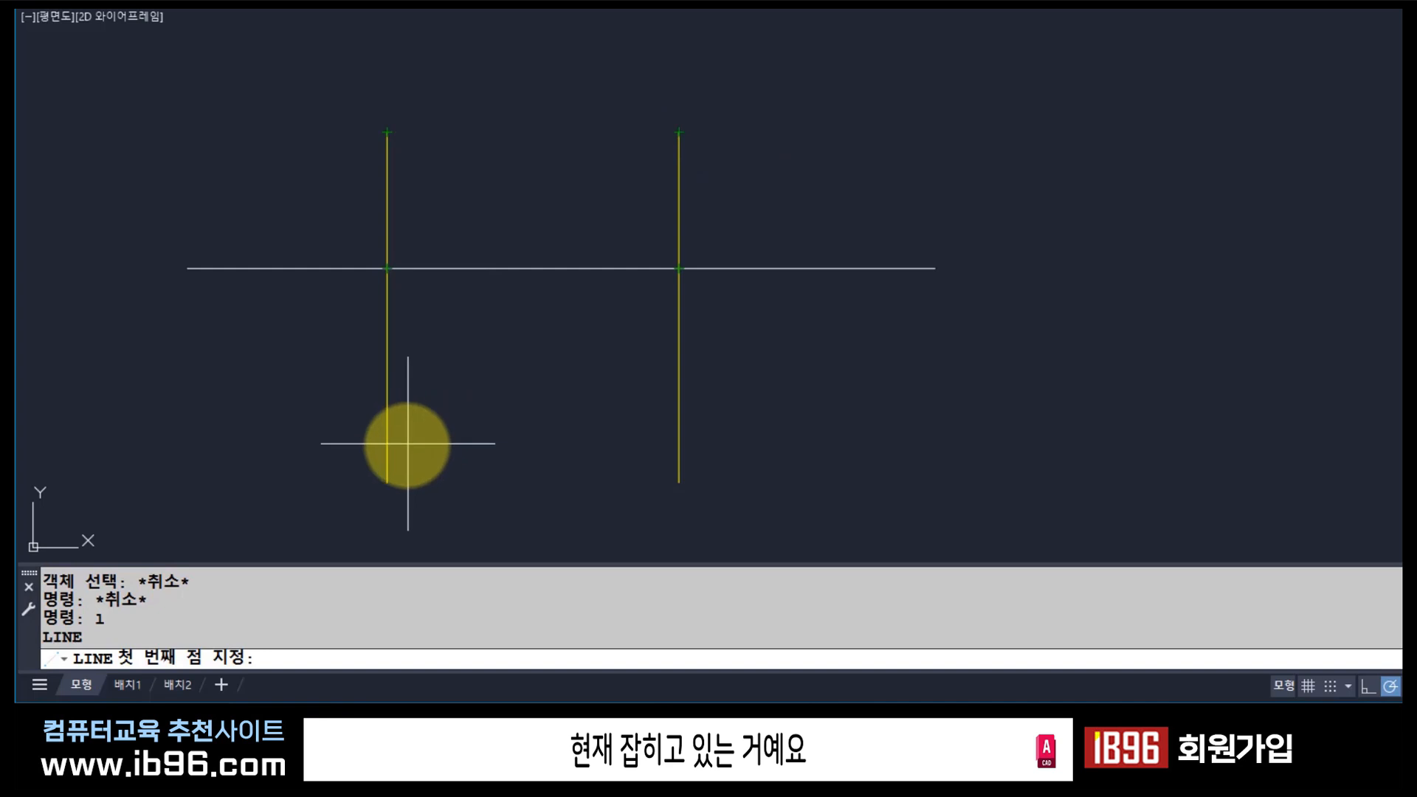
mouse_move(389, 476)
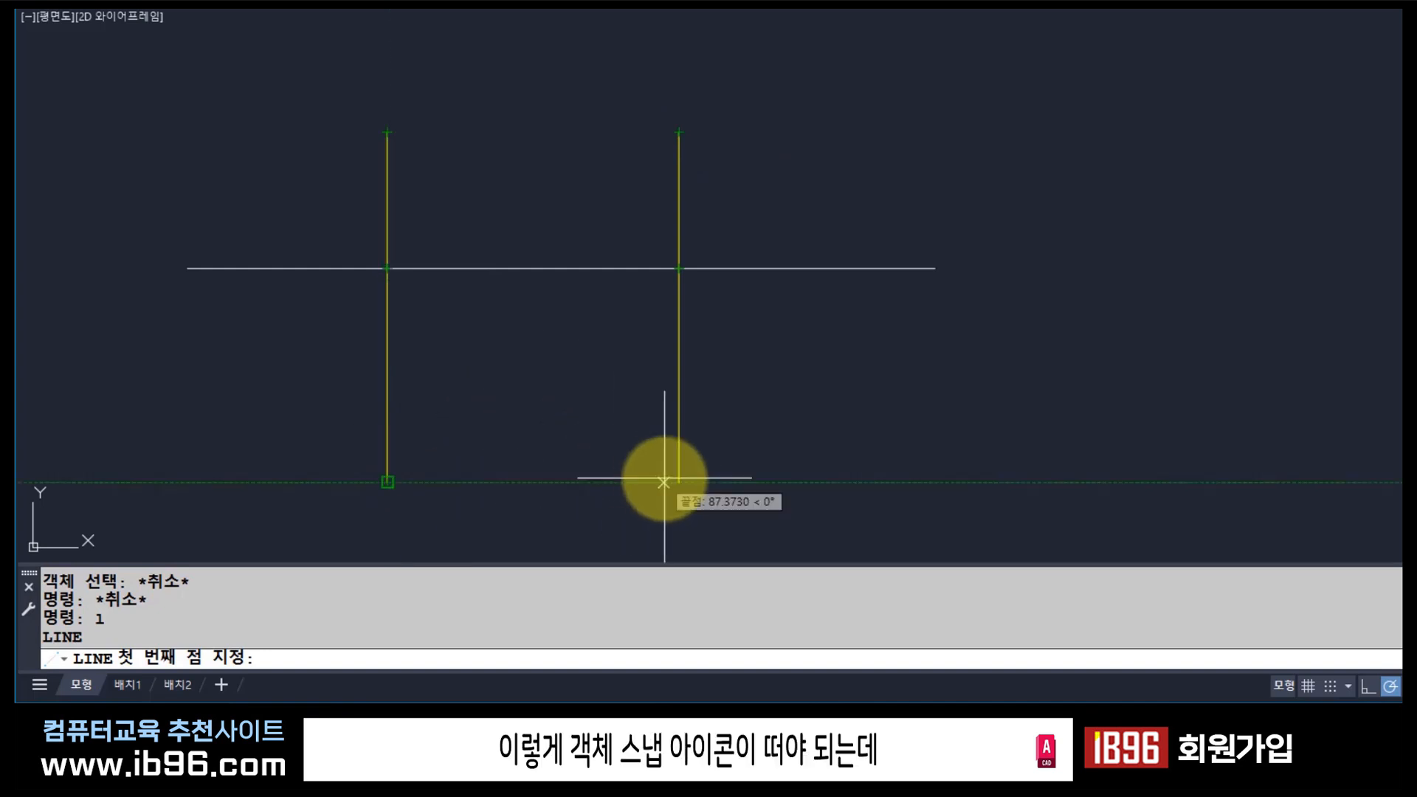
key(Escape)
key(Escape)
key(Escape)
Recheck object snap during Break's object selection and at the left intersection with the Line command.
text(br)
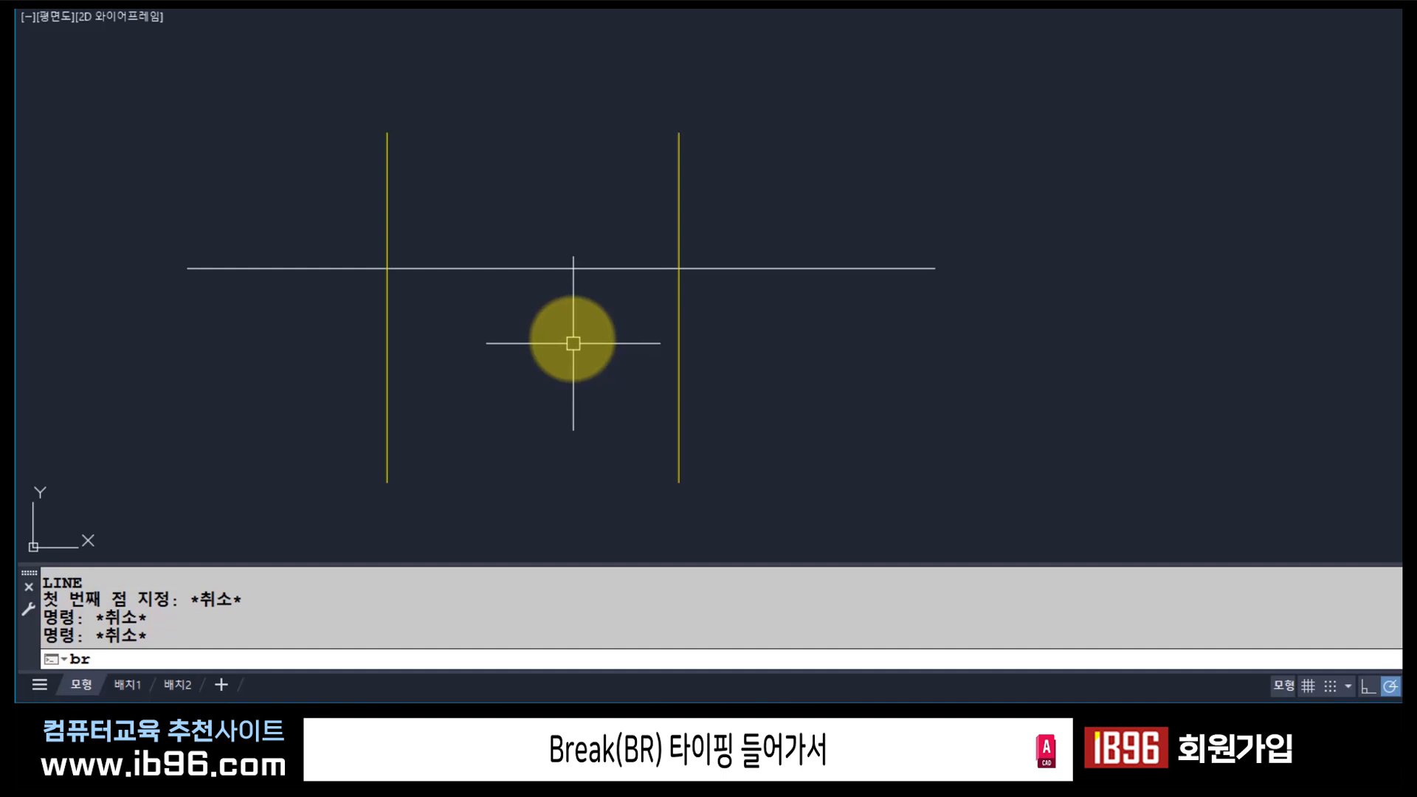
key(Return)
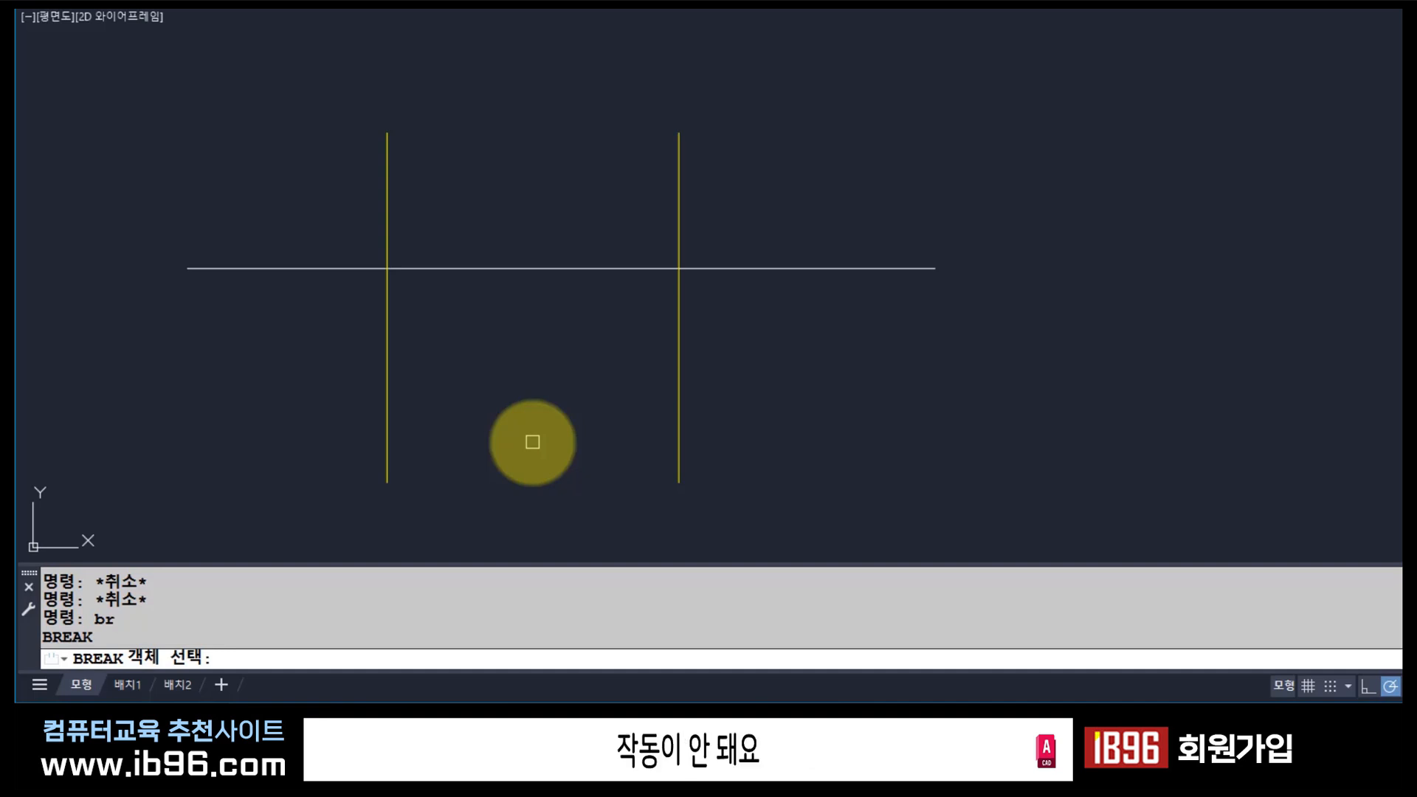
key(Escape)
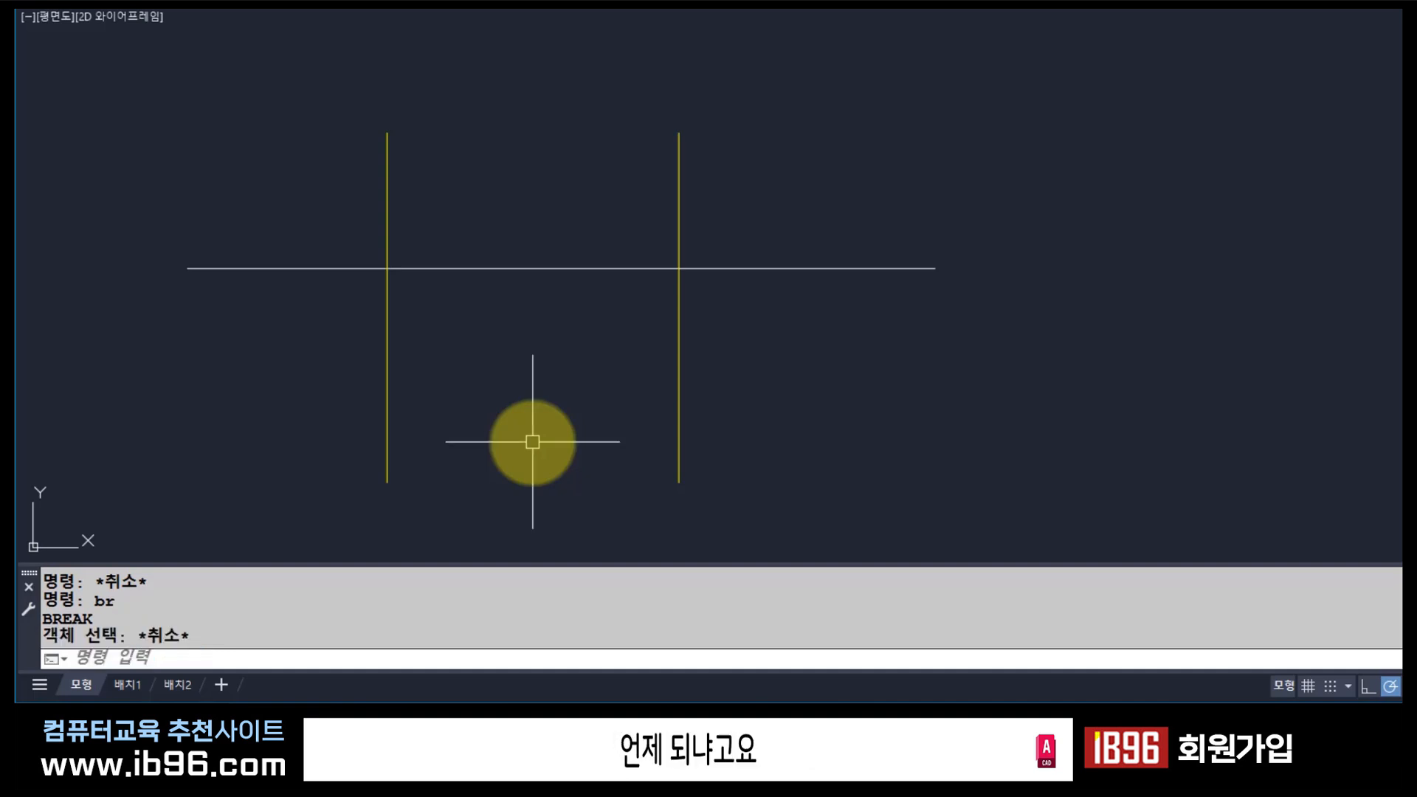
key(Escape)
key(Escape)
text(l)
key(Return)
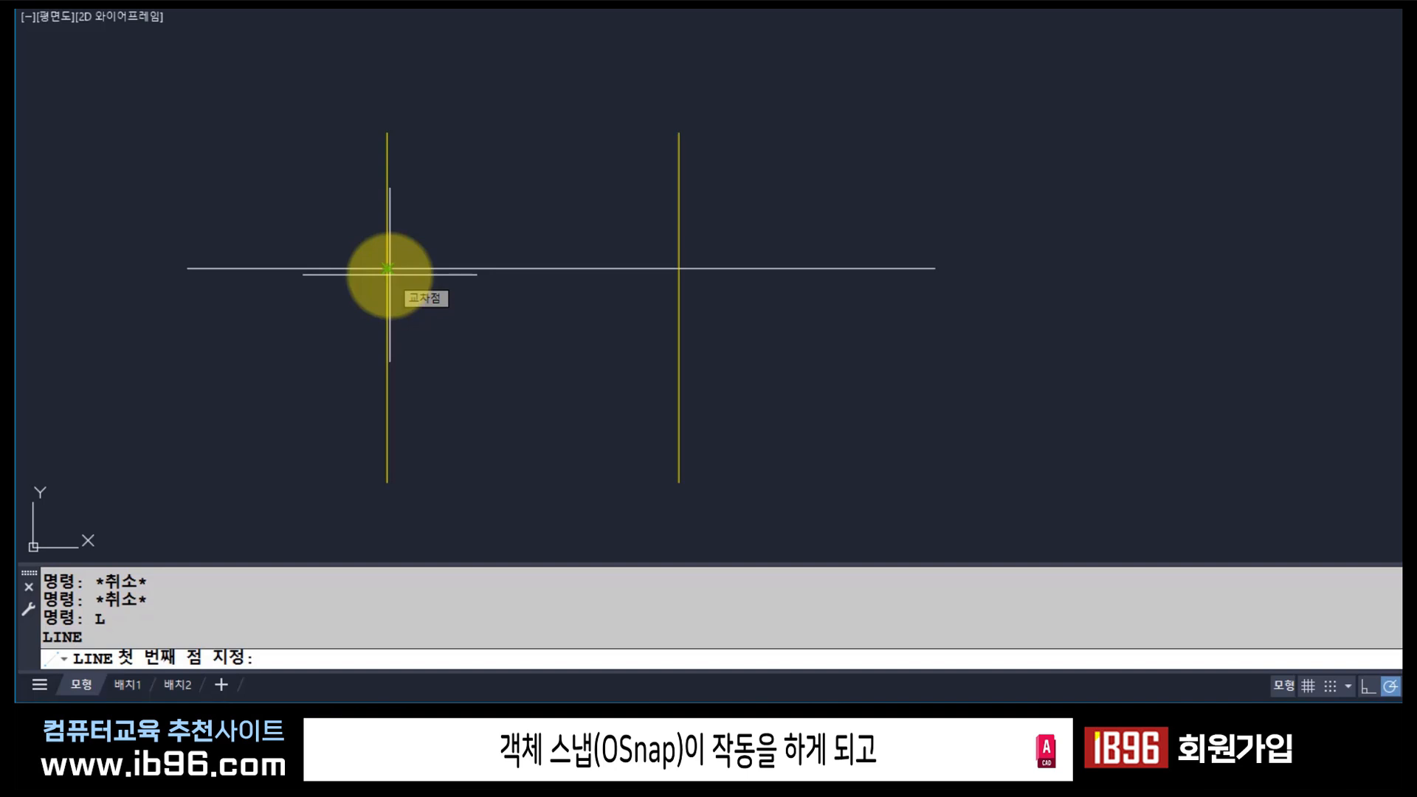
key(Escape)
key(Escape)
key(Escape)
key(Escape)
text(br)
key(Return)
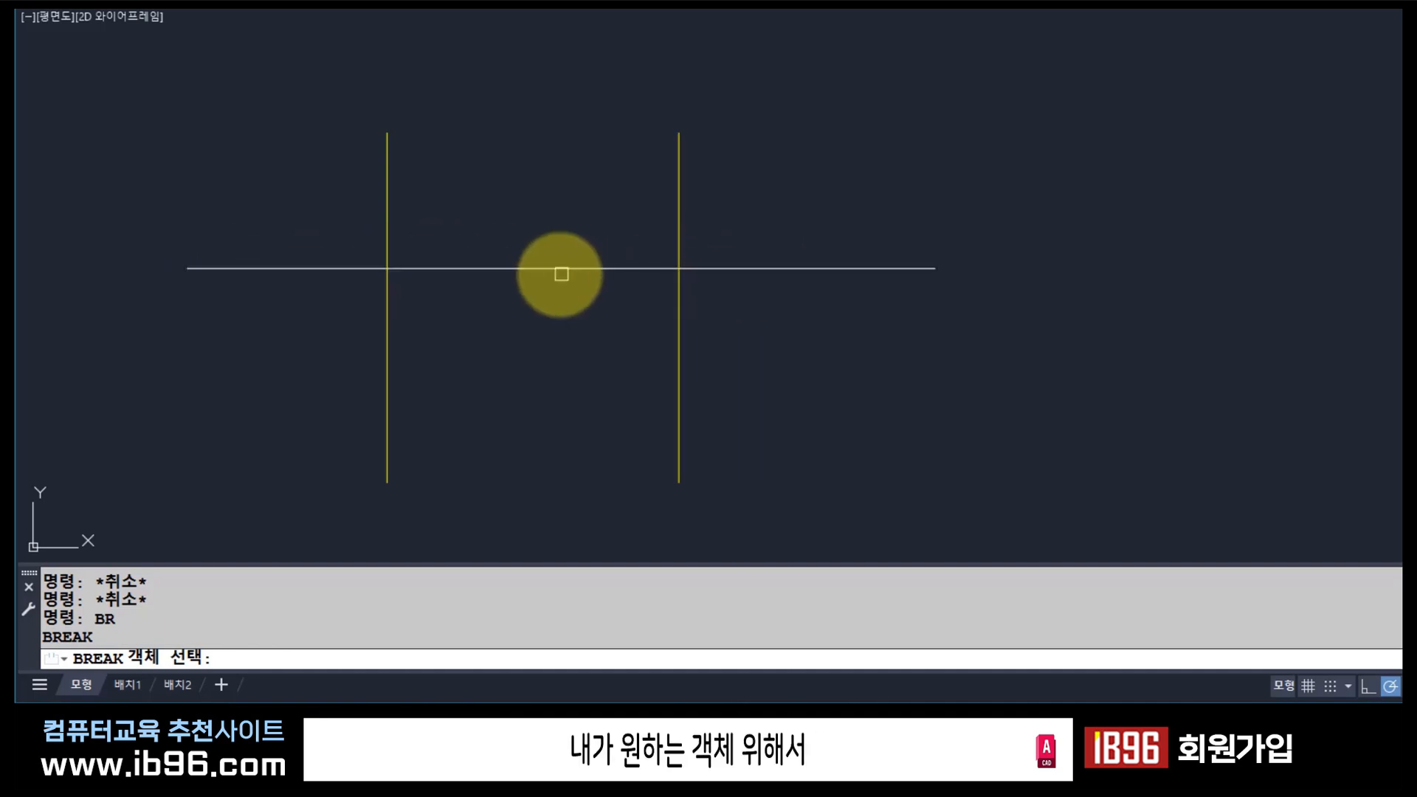
click(325, 268)
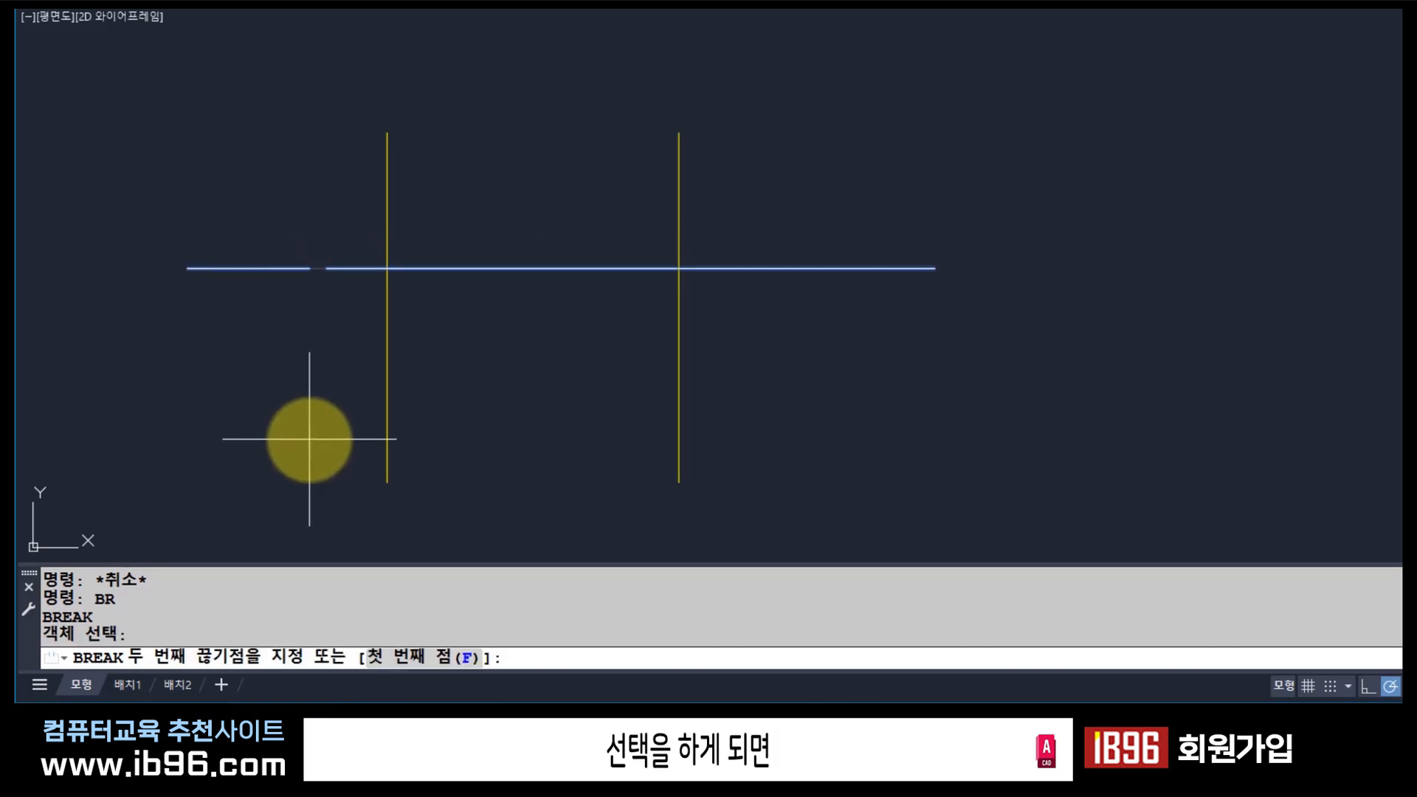
click(322, 268)
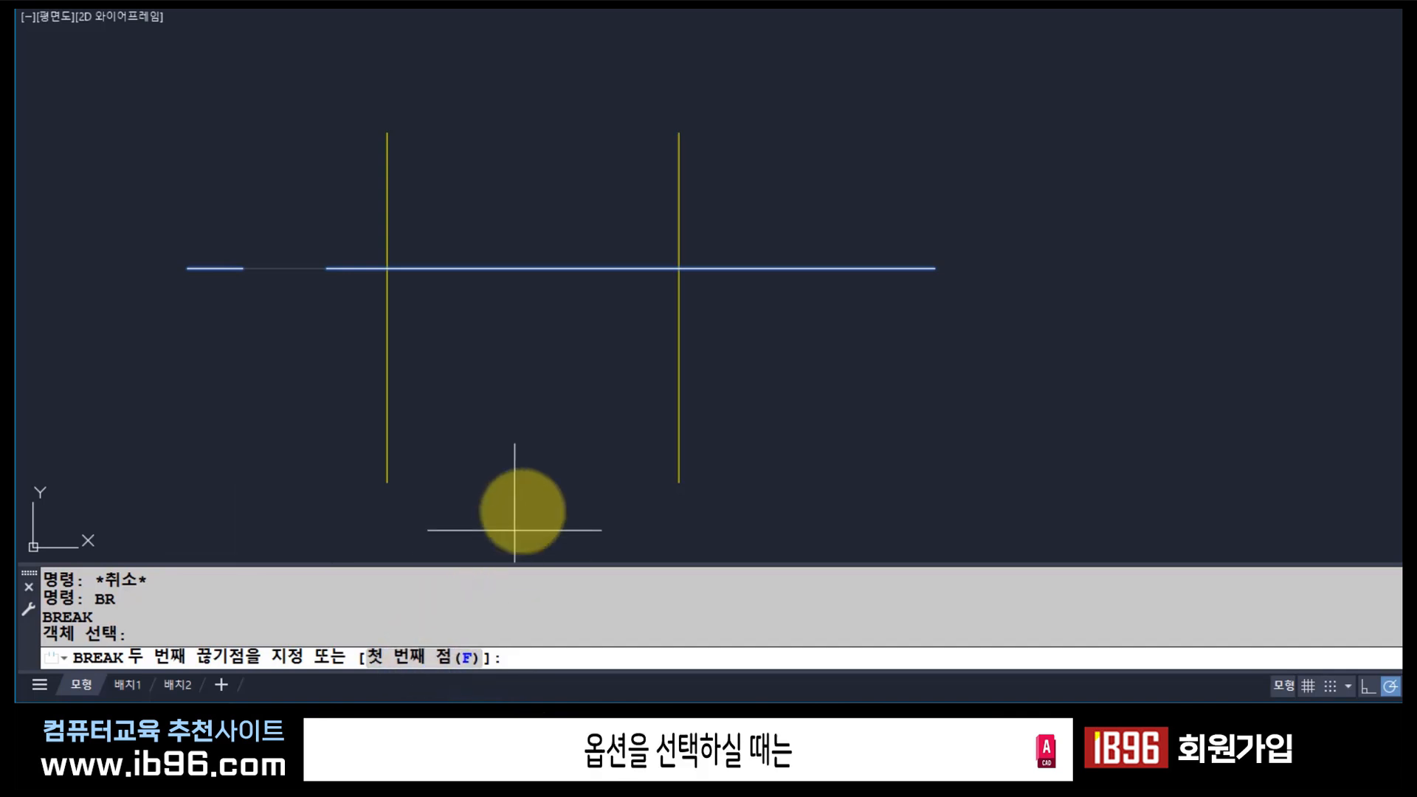
click(409, 668)
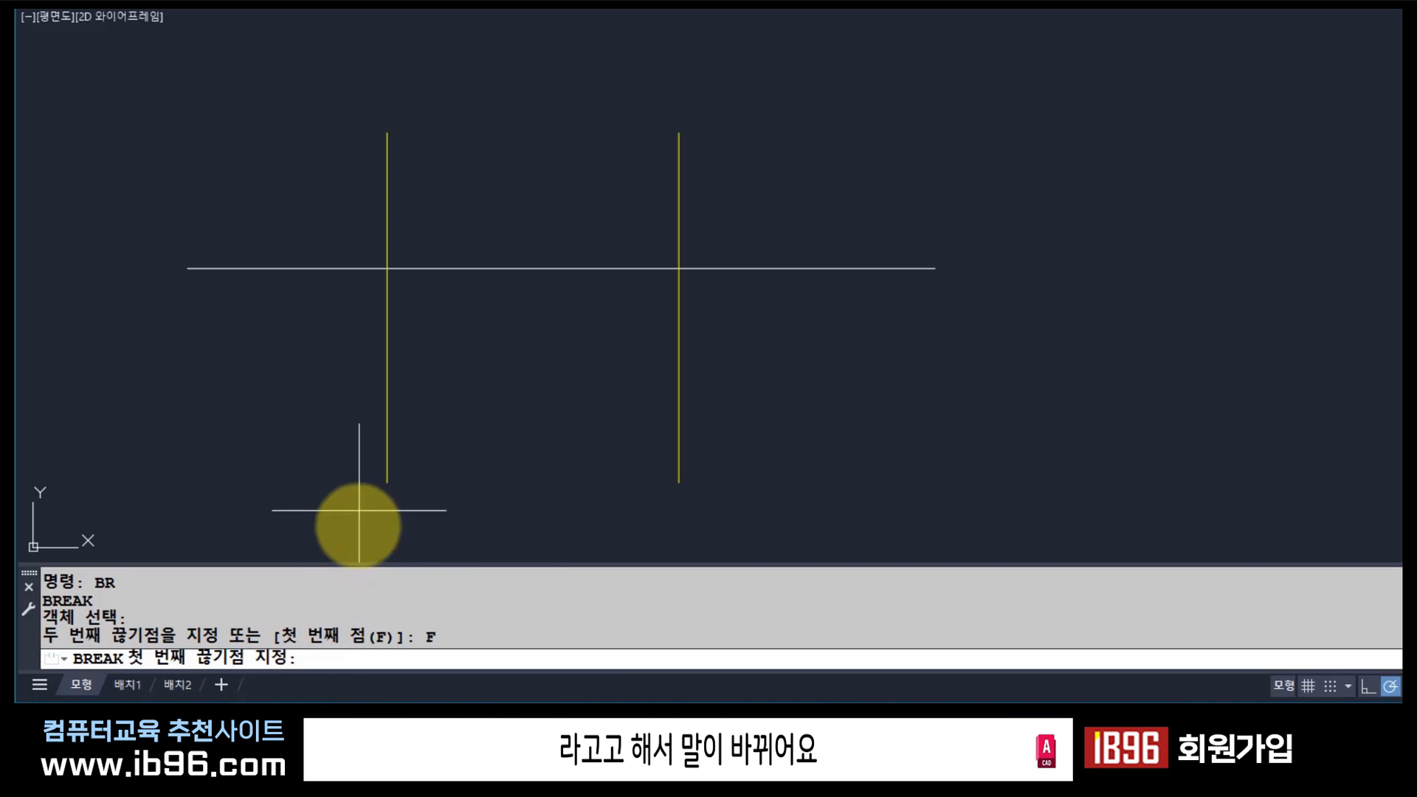
key(Escape)
key(Escape)
key(Escape)
key(Escape)
Start Break on the horizontal line, use the First point (F) option, and place the first break point at the left intersection.
text(BR)
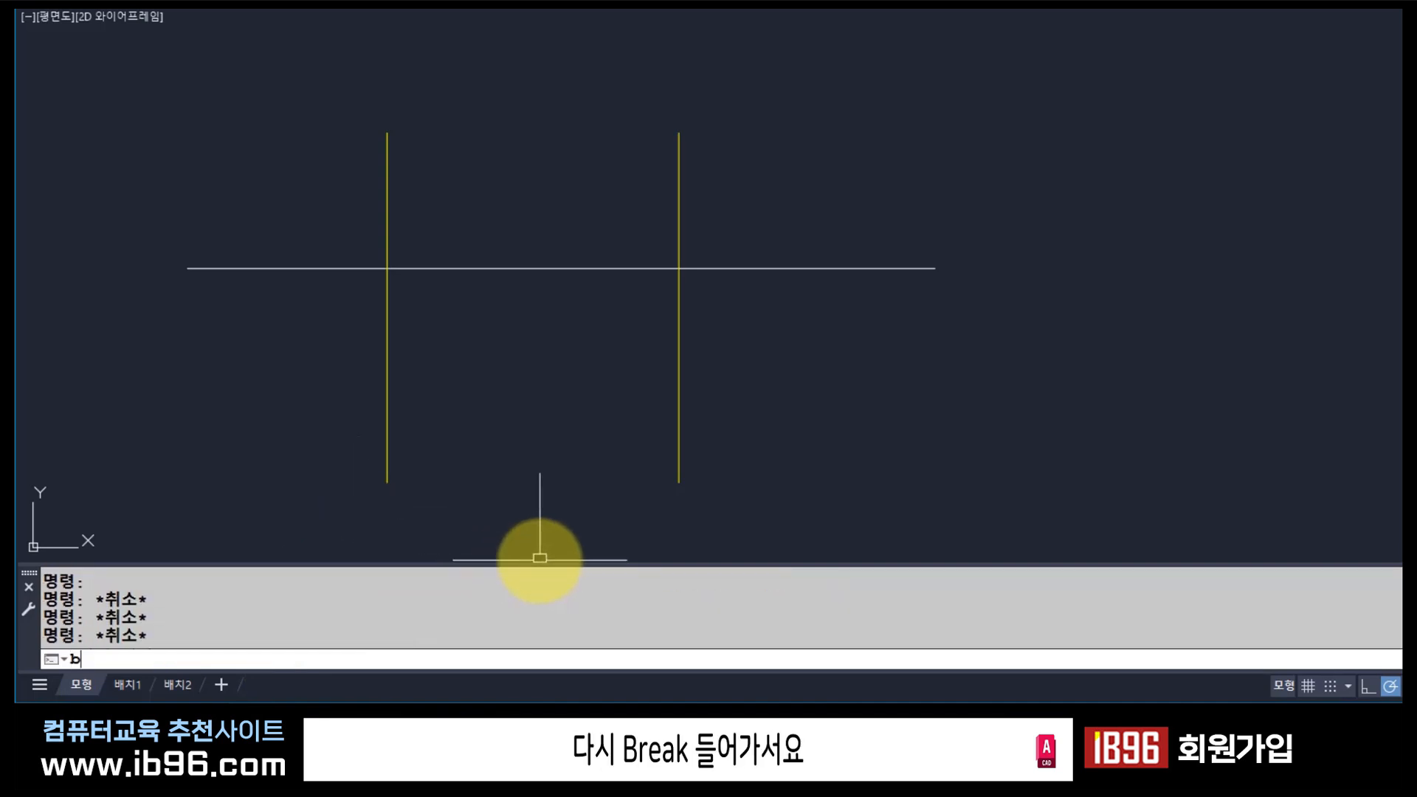
key(Return)
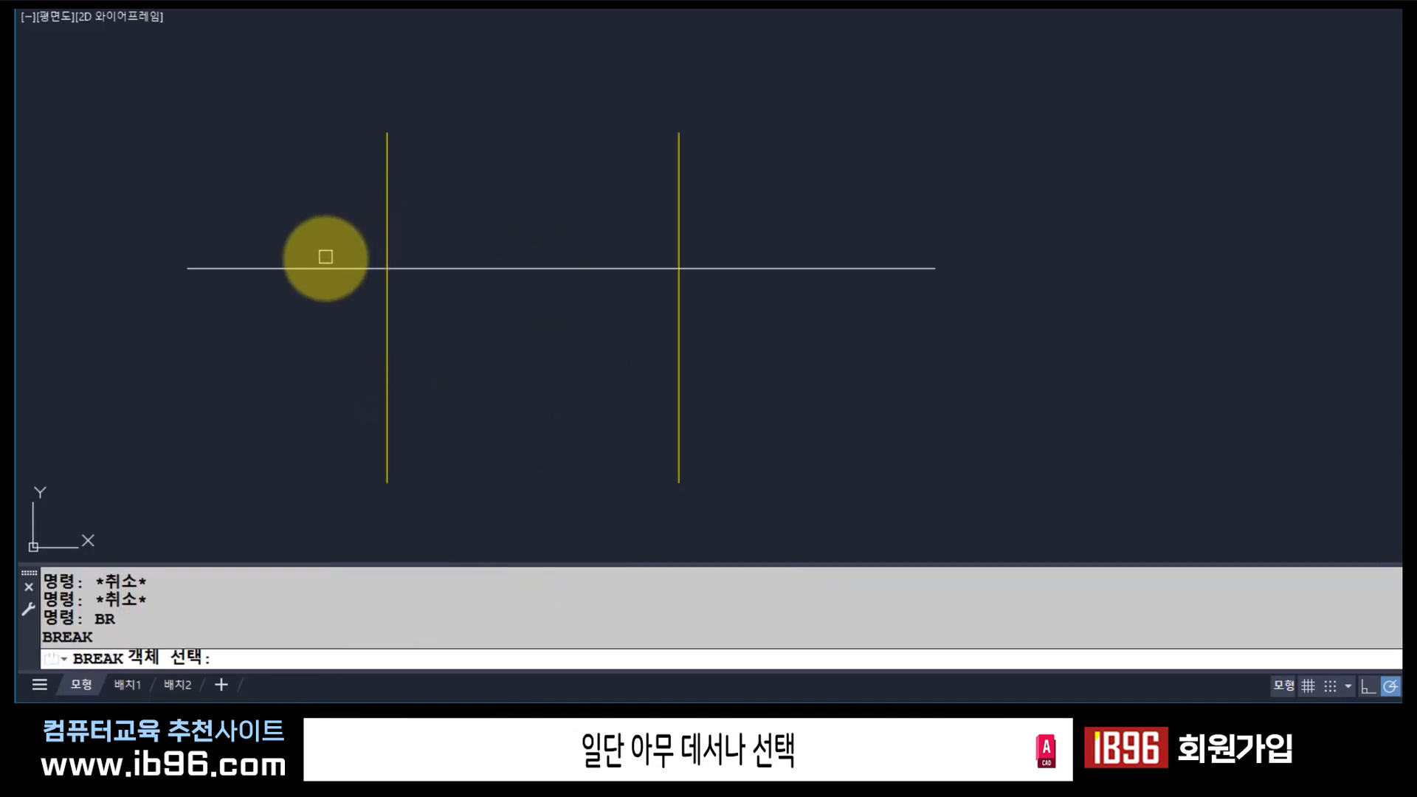
click(323, 268)
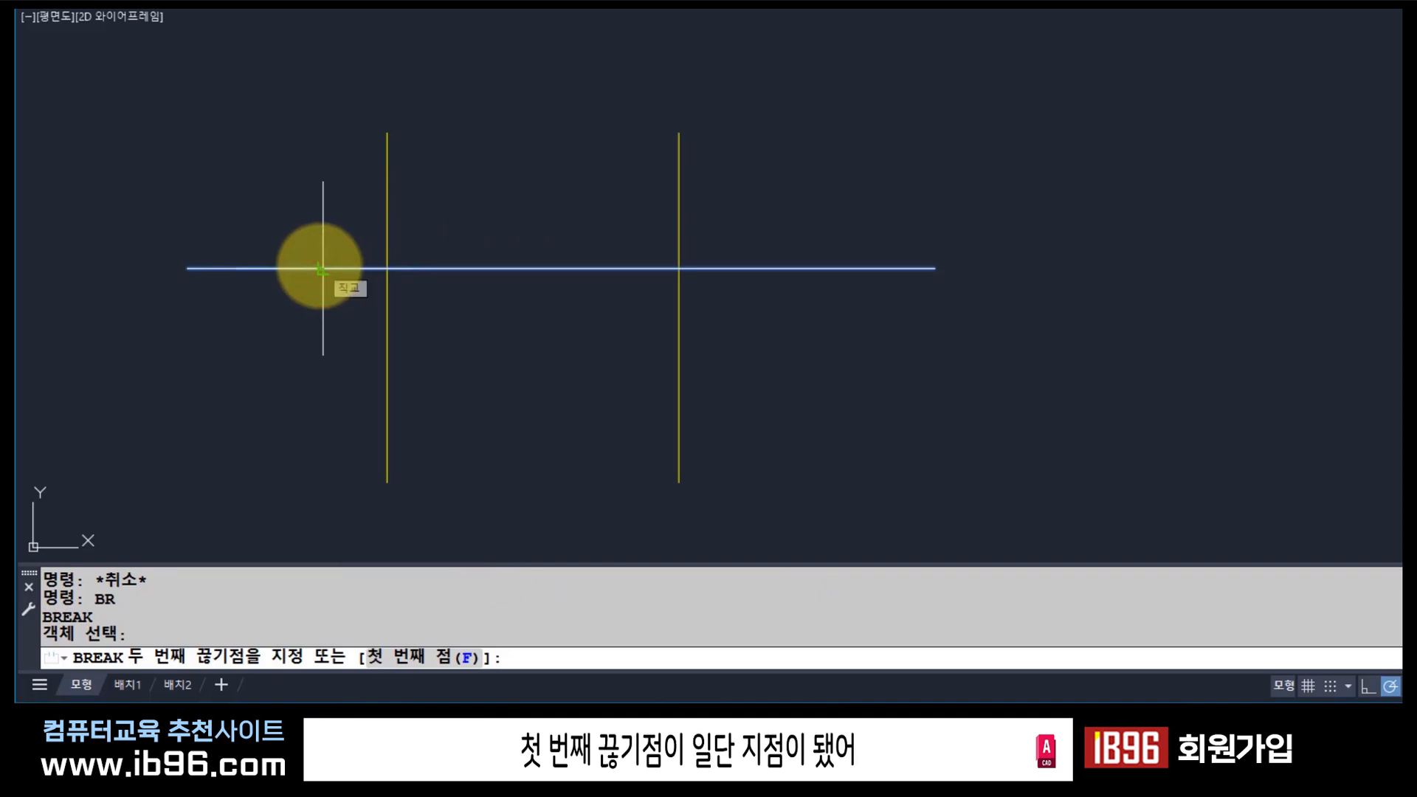
click(405, 413)
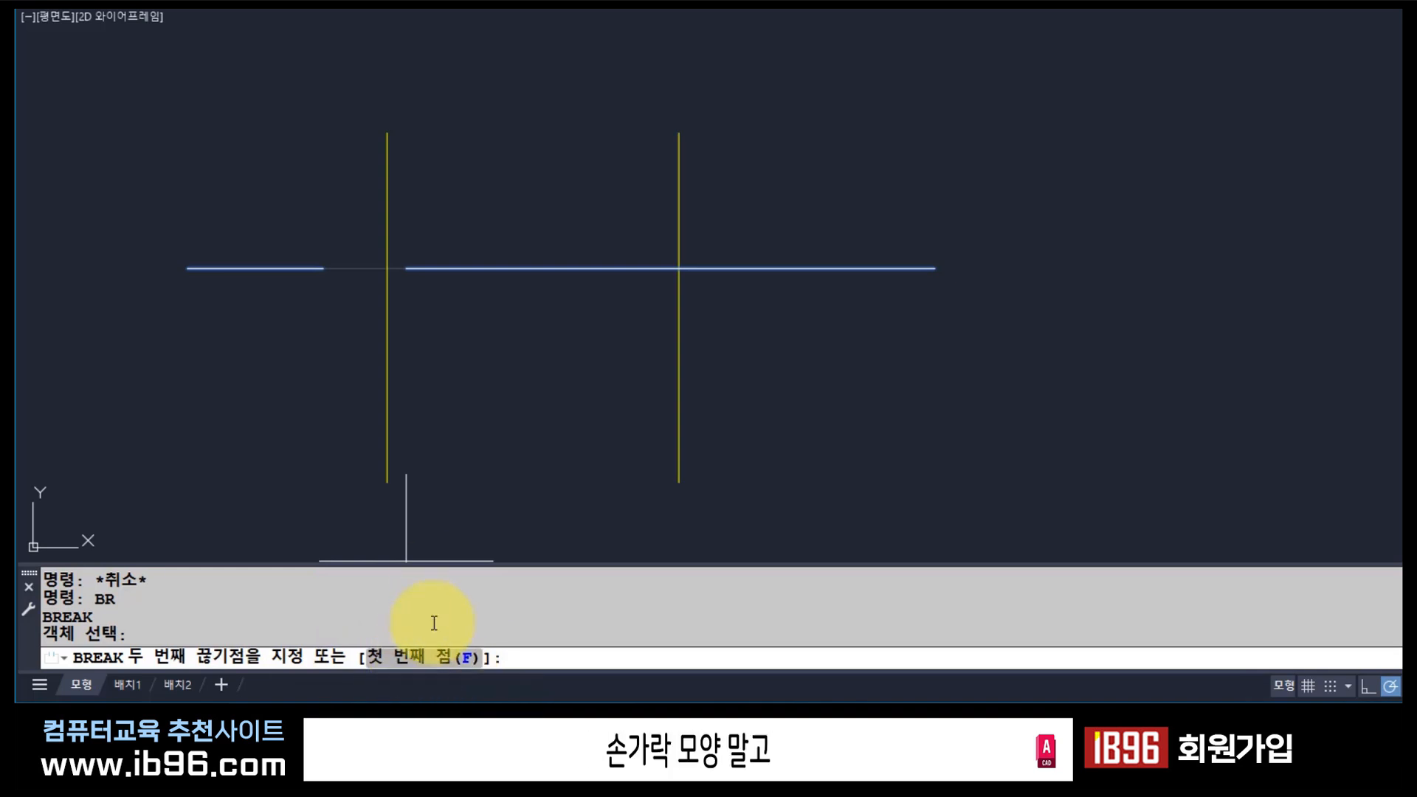
text(f)
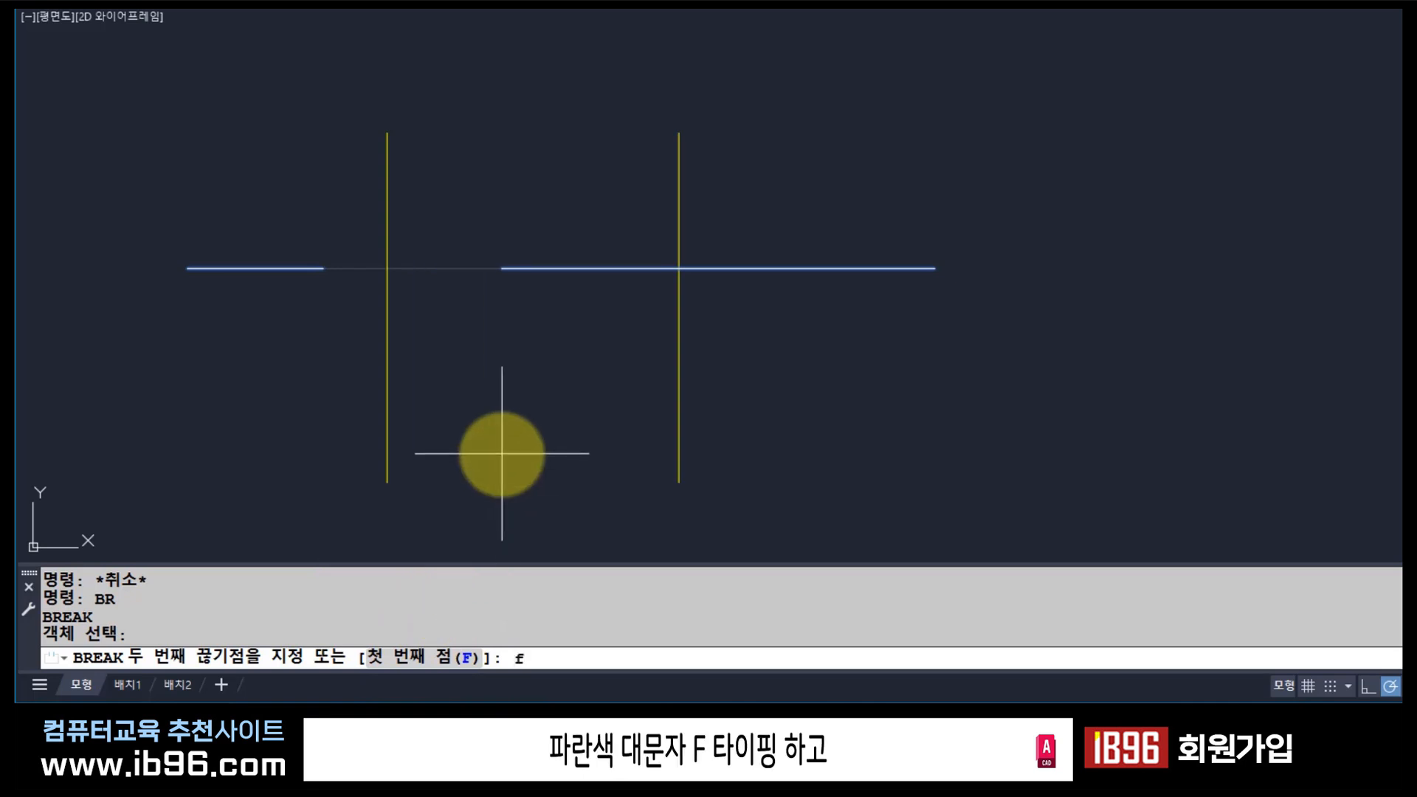
key(Return)
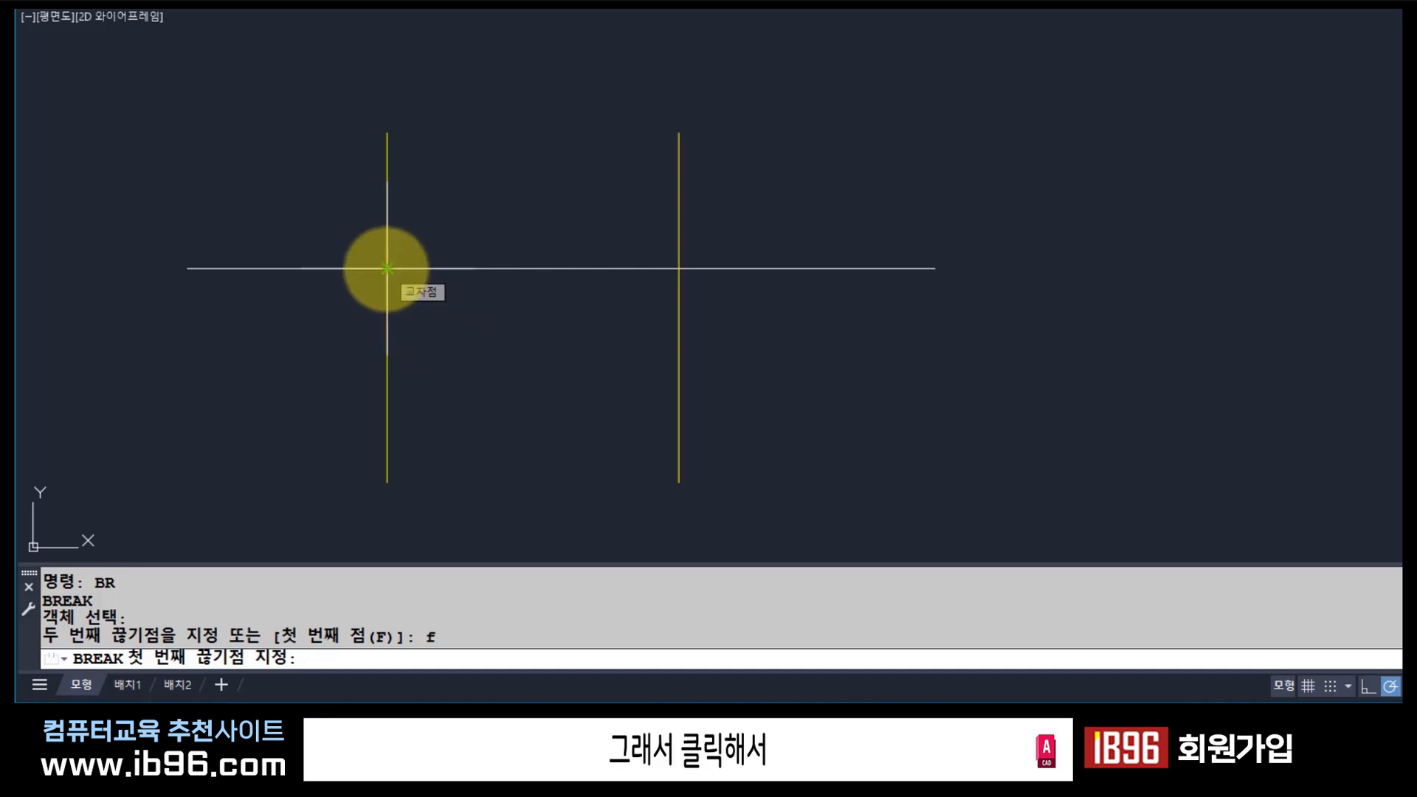
click(387, 269)
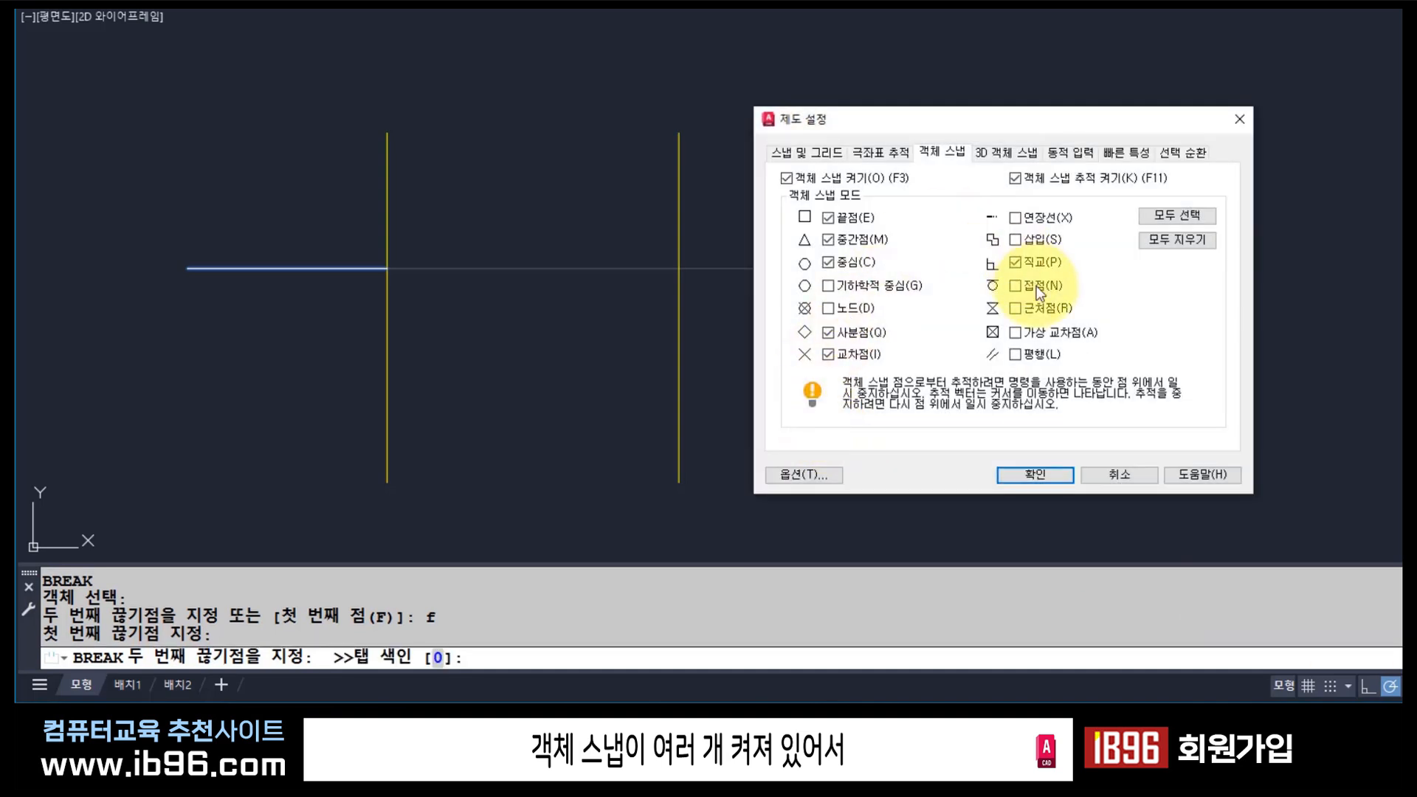
Turn off the Perpendicular (직교) object snap and finish the break at the right yellow line's intersection.
click(1036, 262)
click(1034, 473)
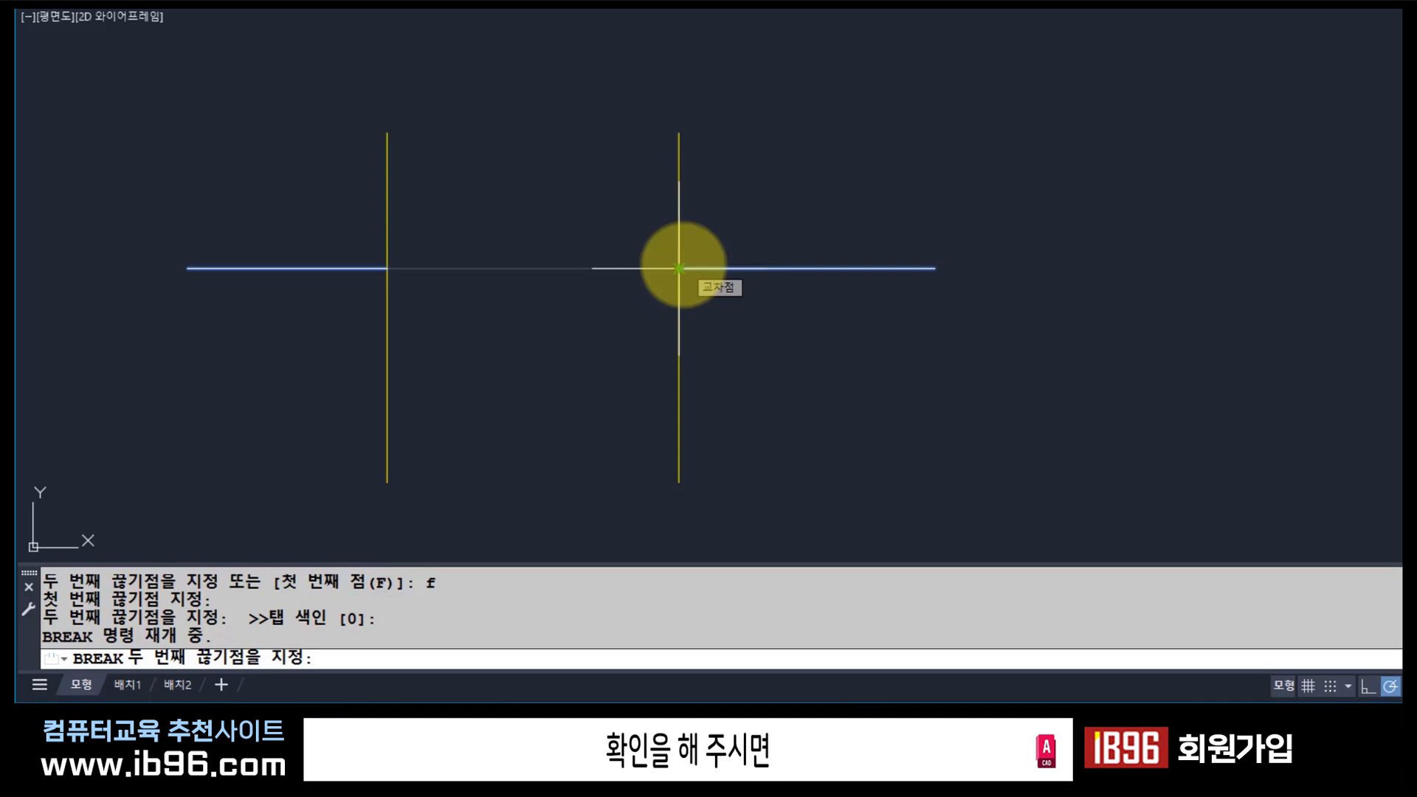
click(678, 268)
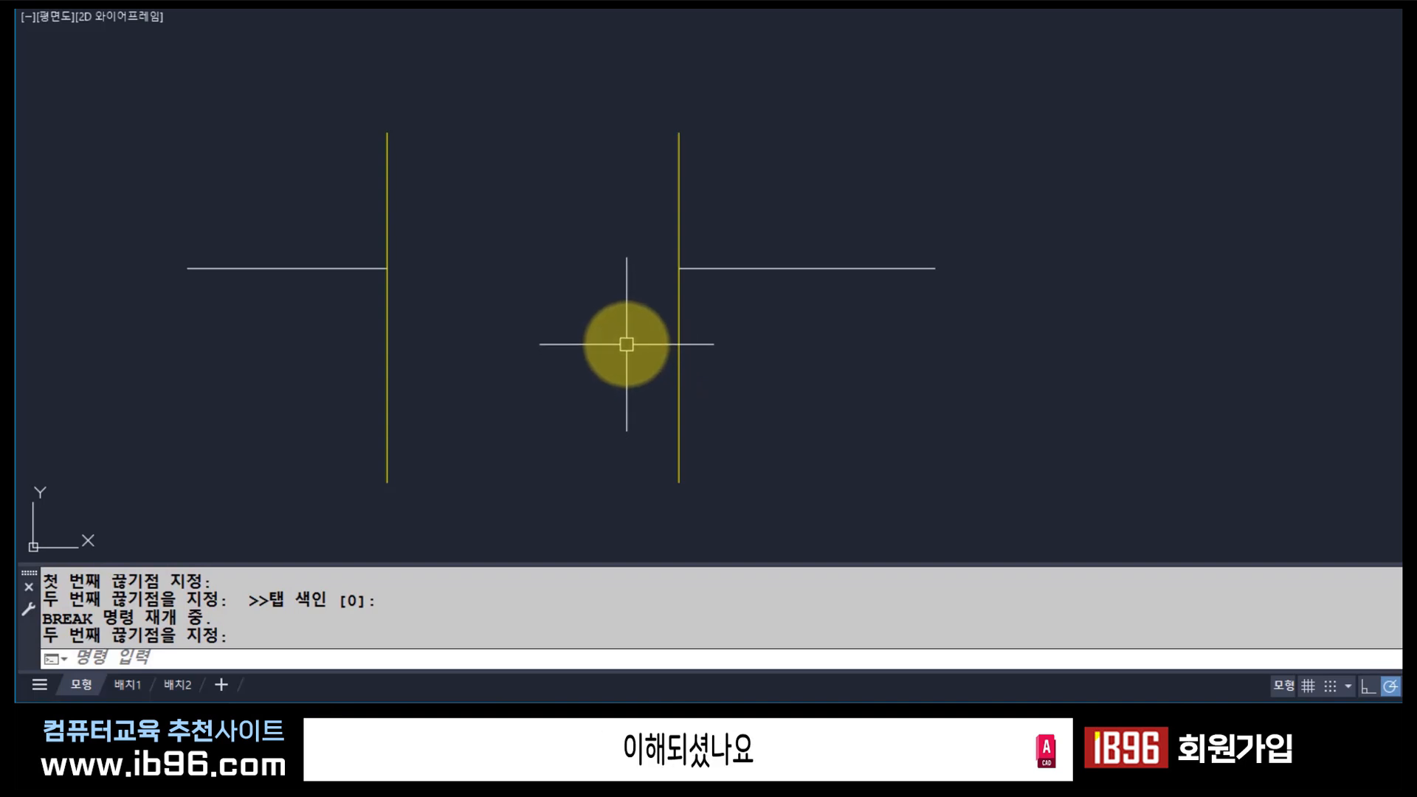
Undo the break and repeat it with the First point (F) option, removing the horizontal line's part between the two yellow lines' intersections.
text(u)
key(Return)
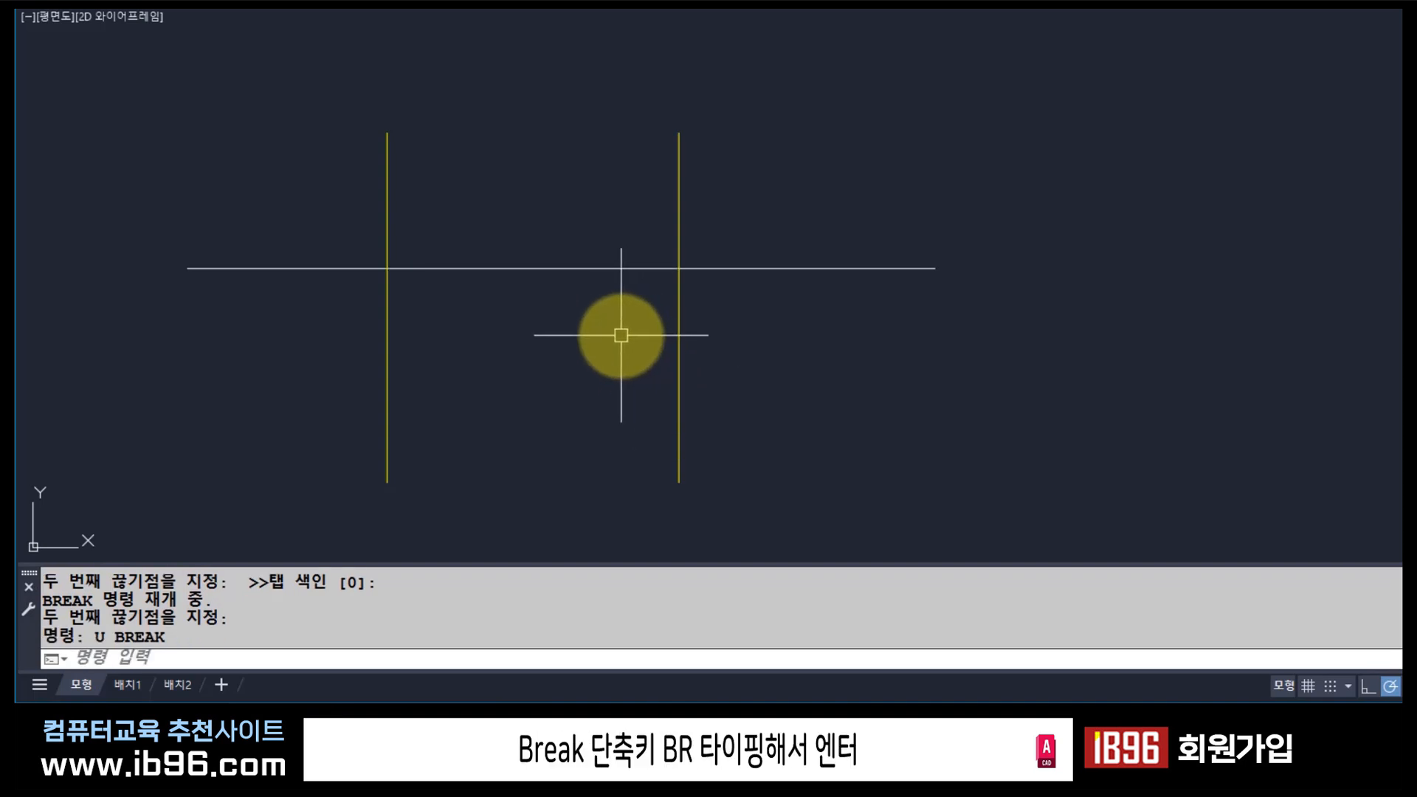
text(BR)
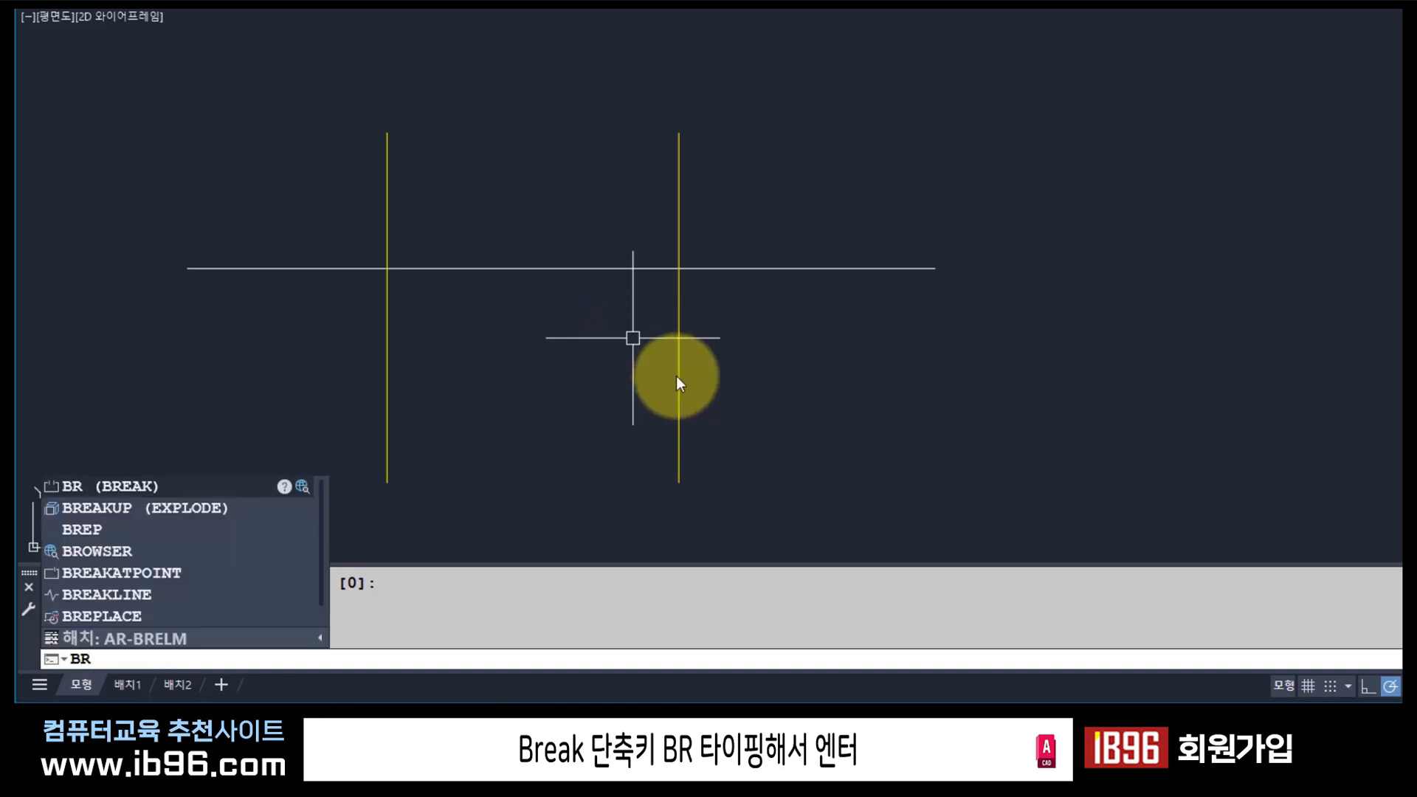
key(Return)
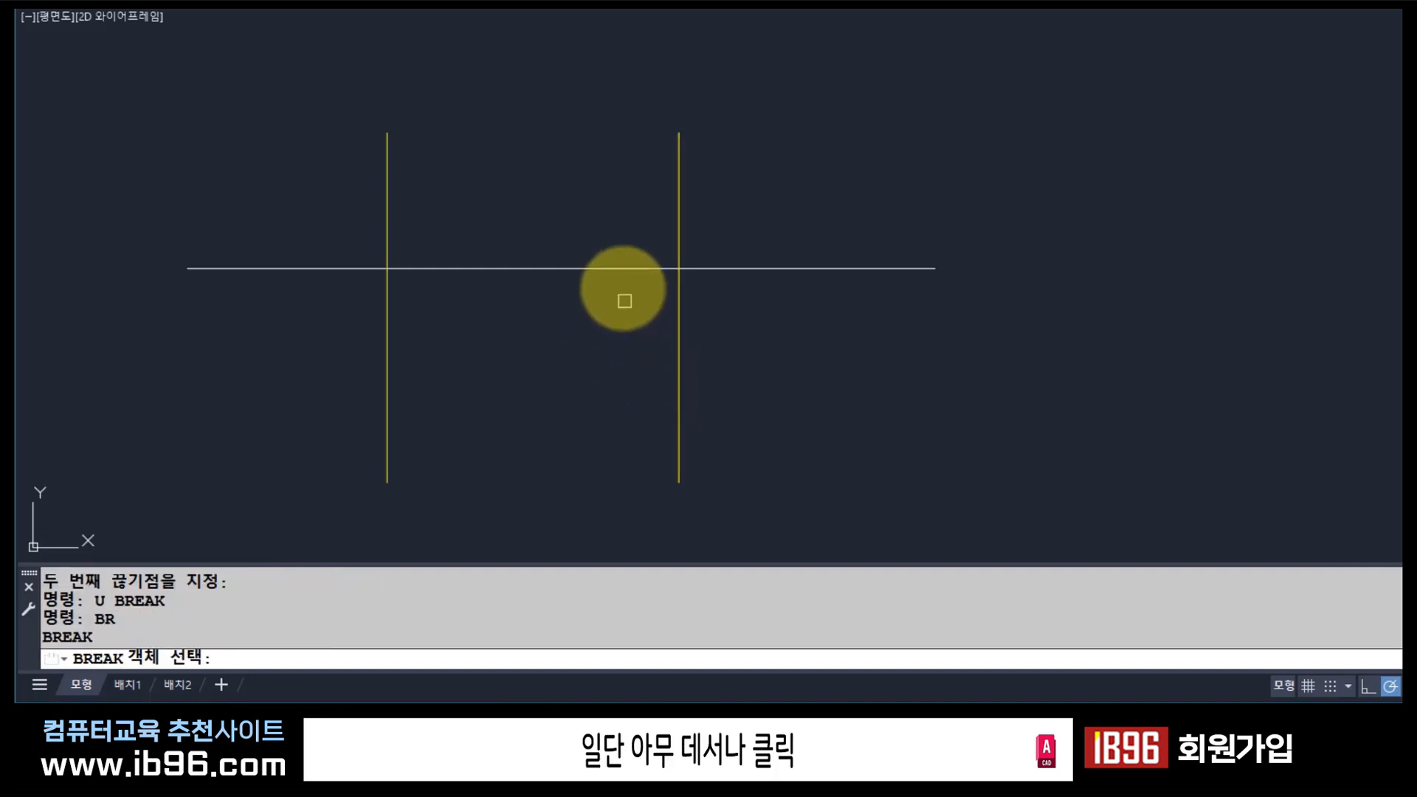
click(450, 269)
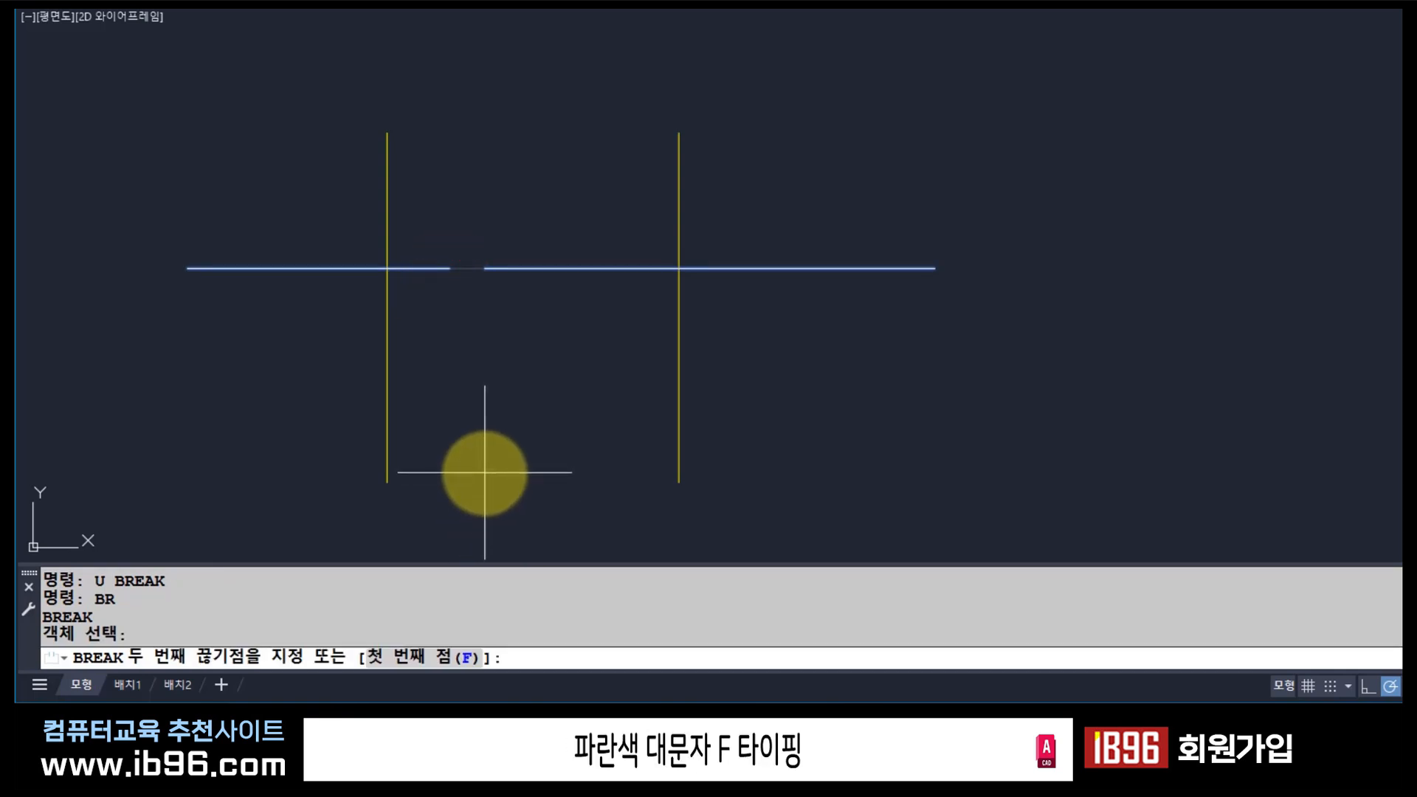
key(Return)
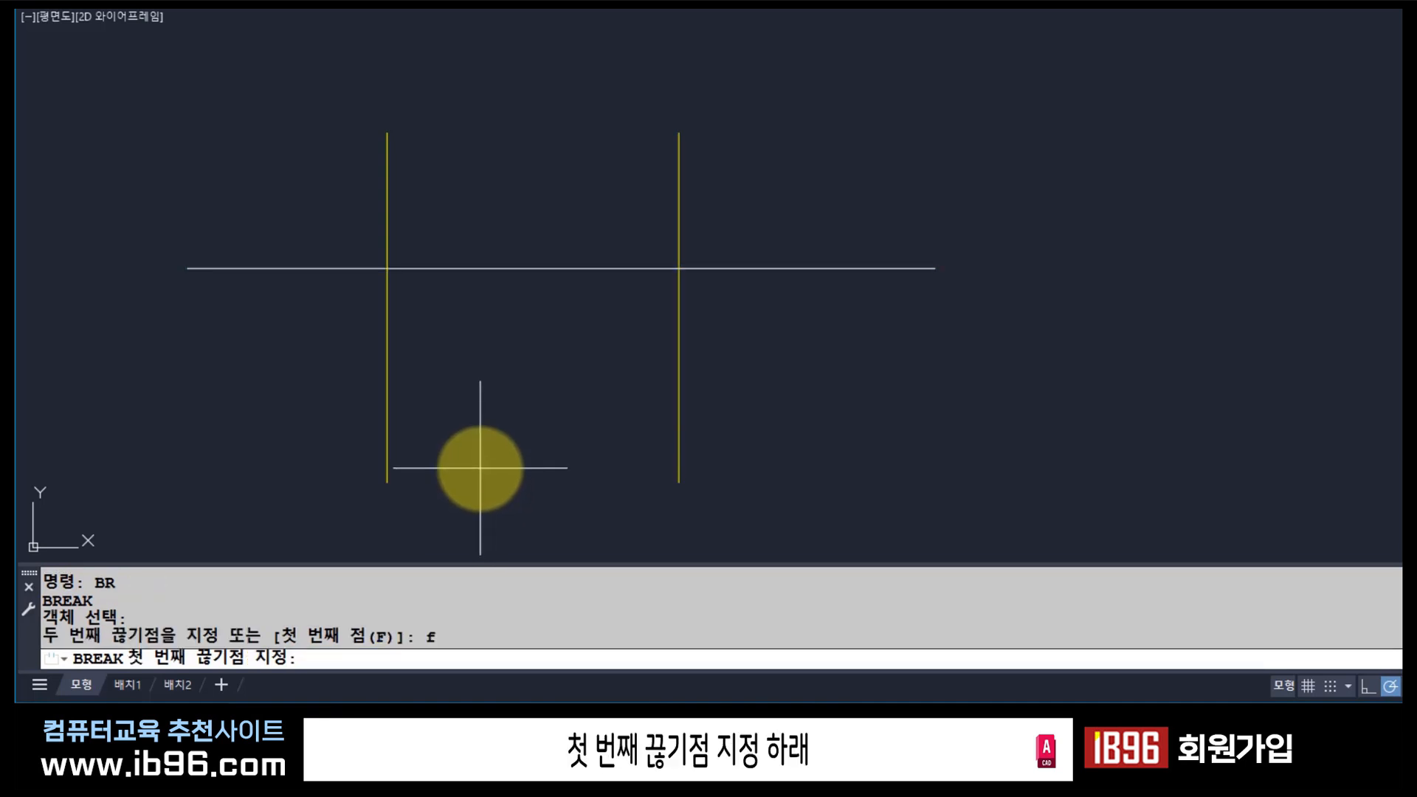
click(387, 268)
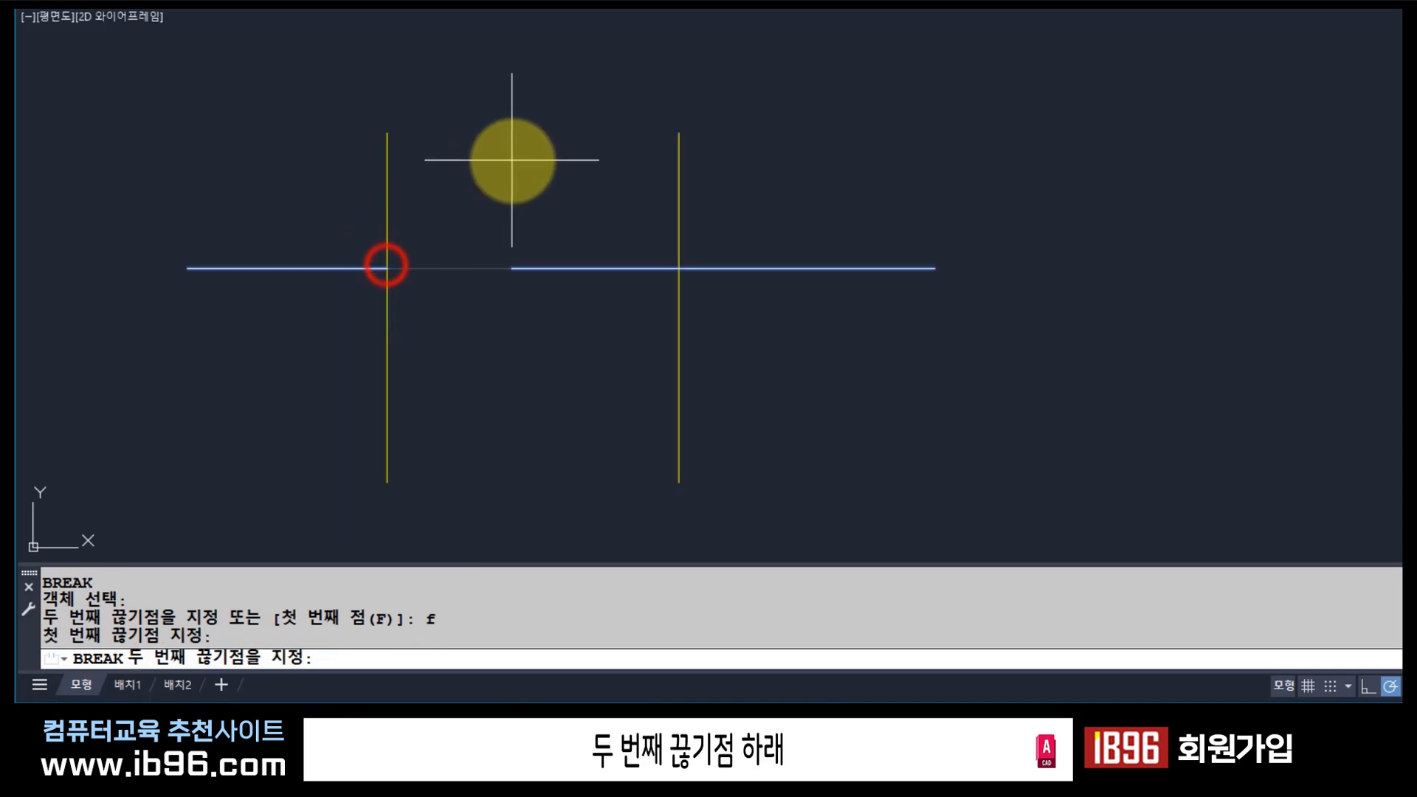
click(680, 265)
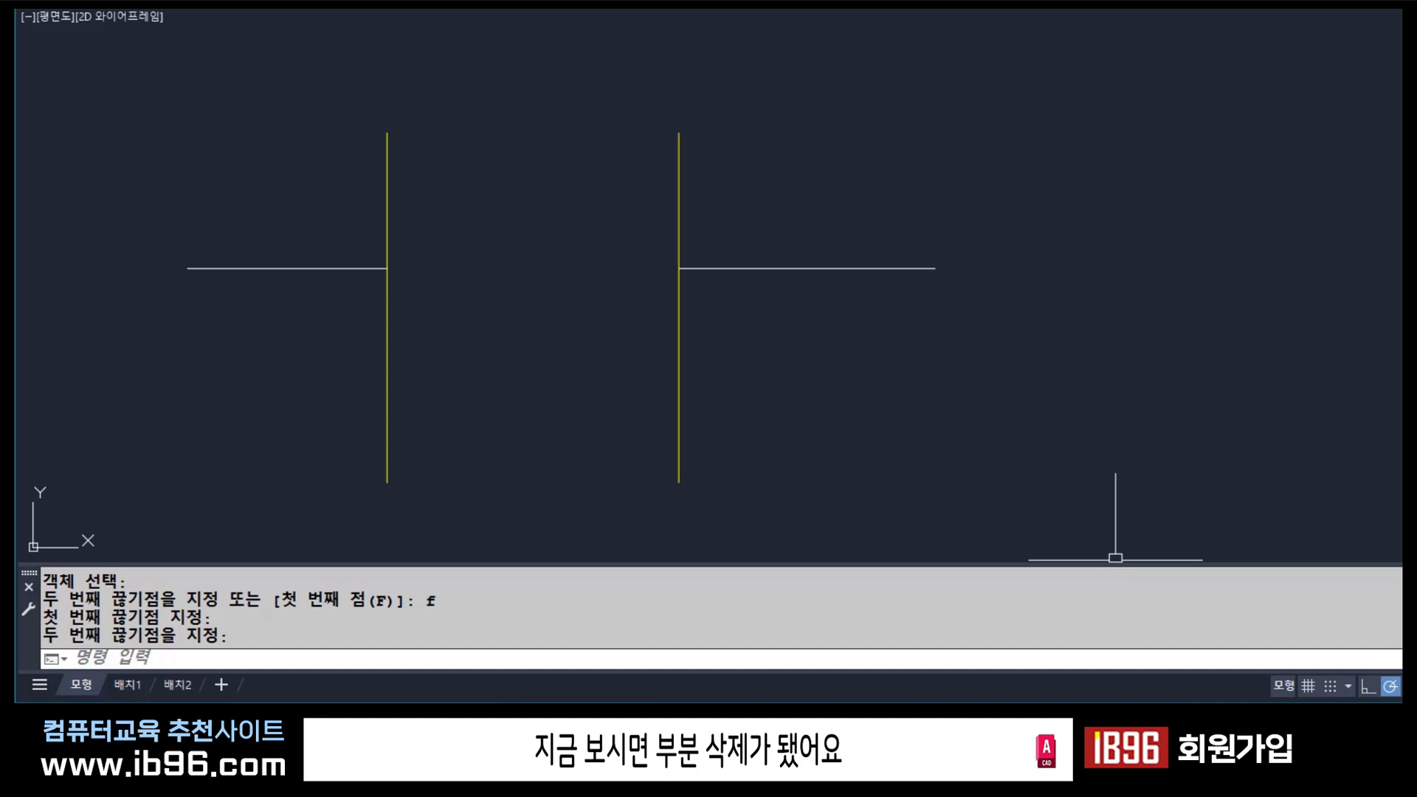
Select the remaining horizontal segments on both sides of the gap to check whether they are separate objects.
click(463, 319)
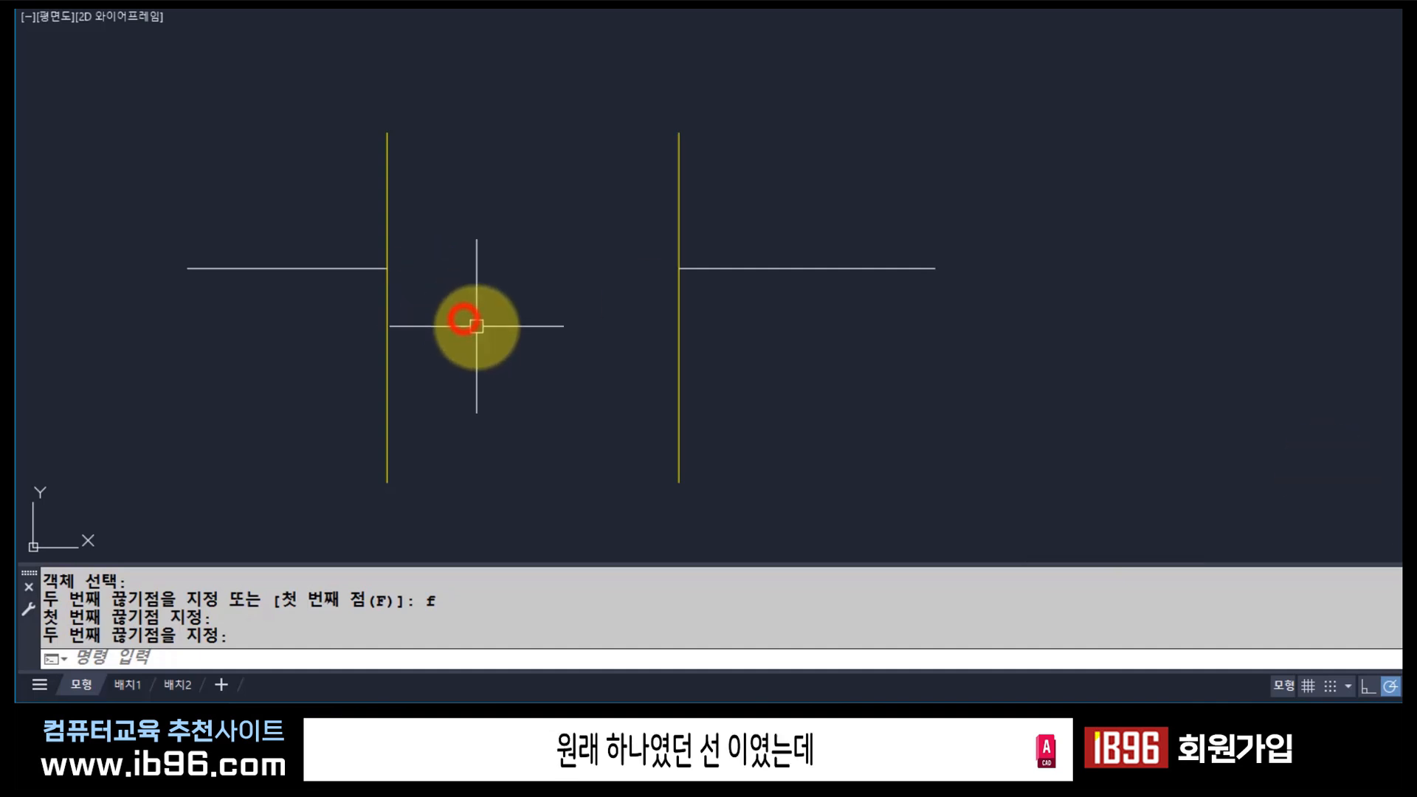
click(316, 267)
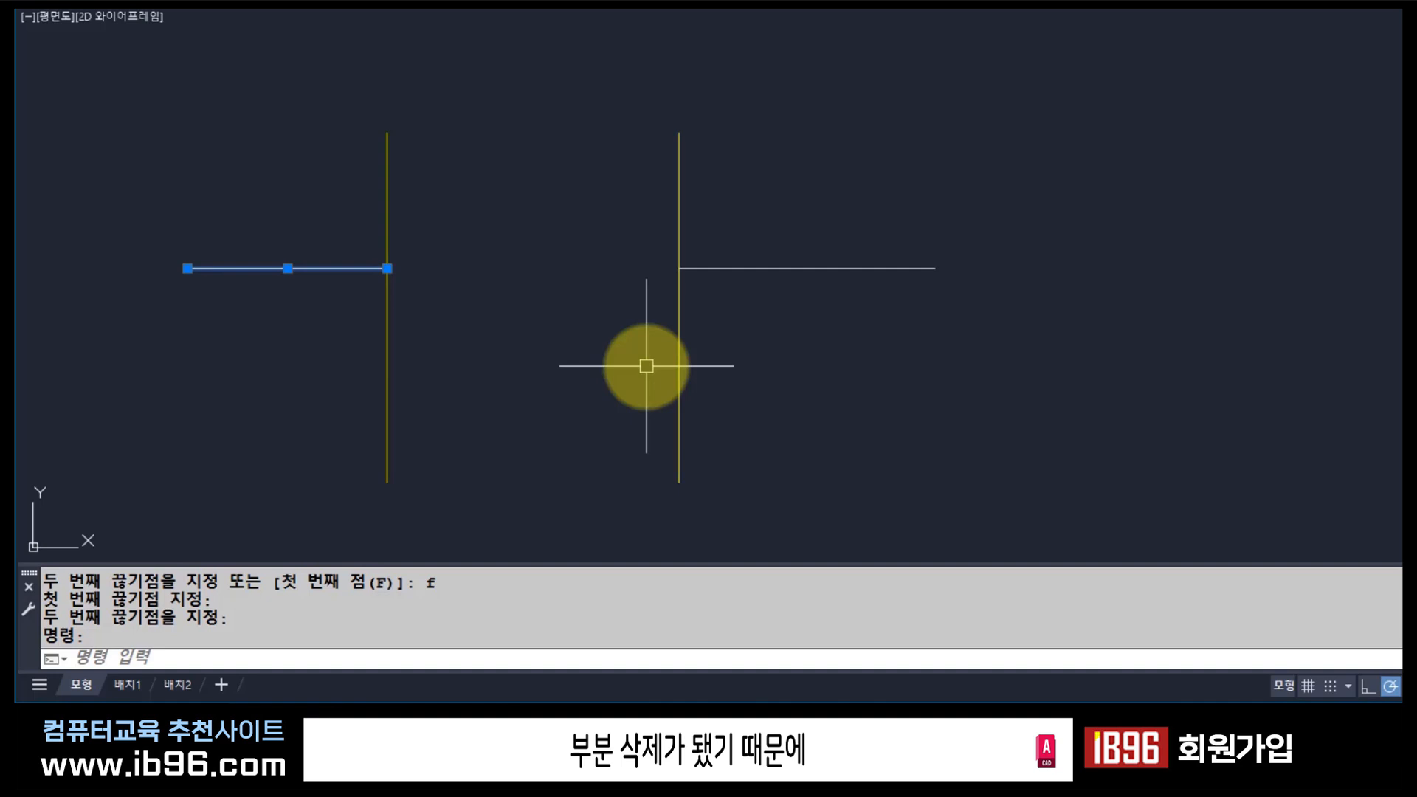
key(Escape)
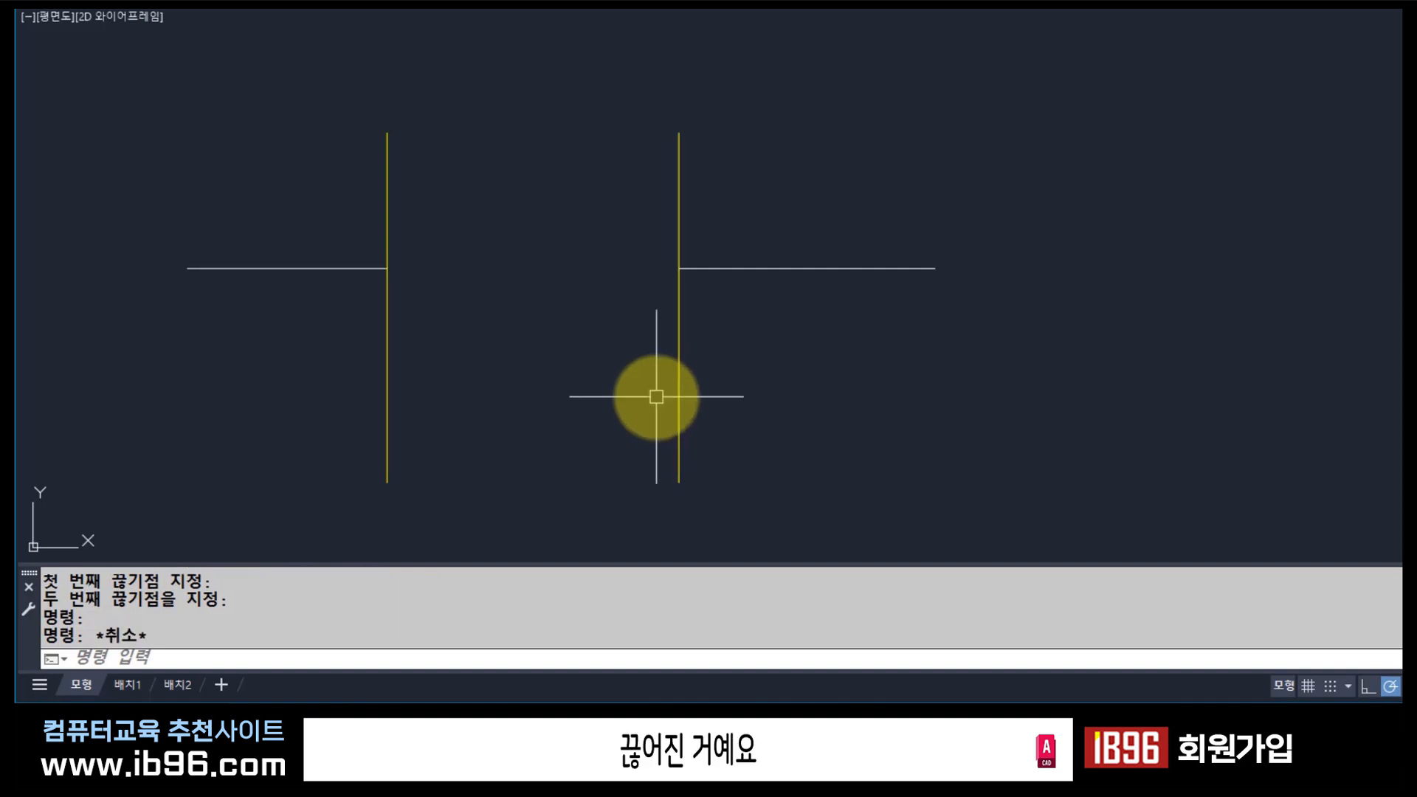
click(290, 269)
click(772, 267)
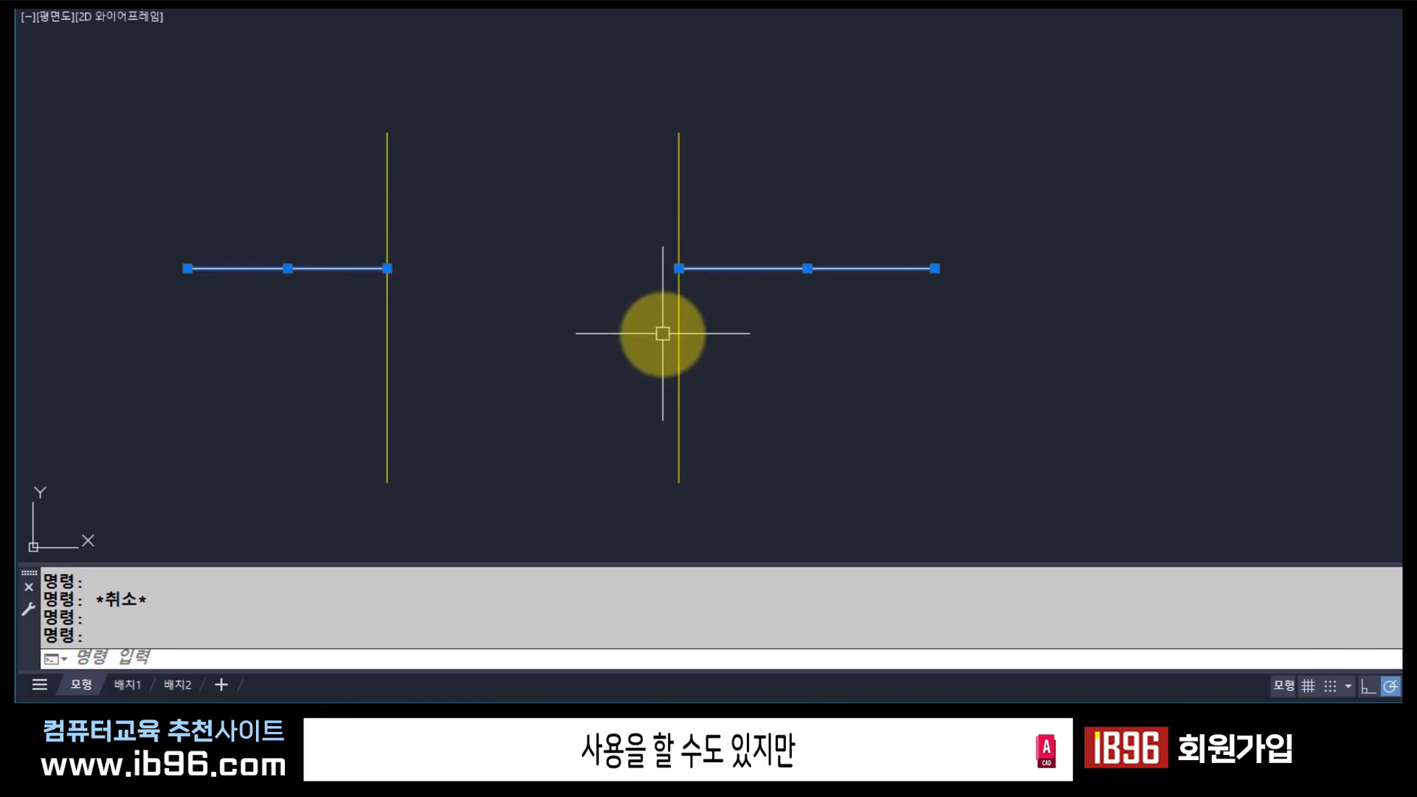
key(Escape)
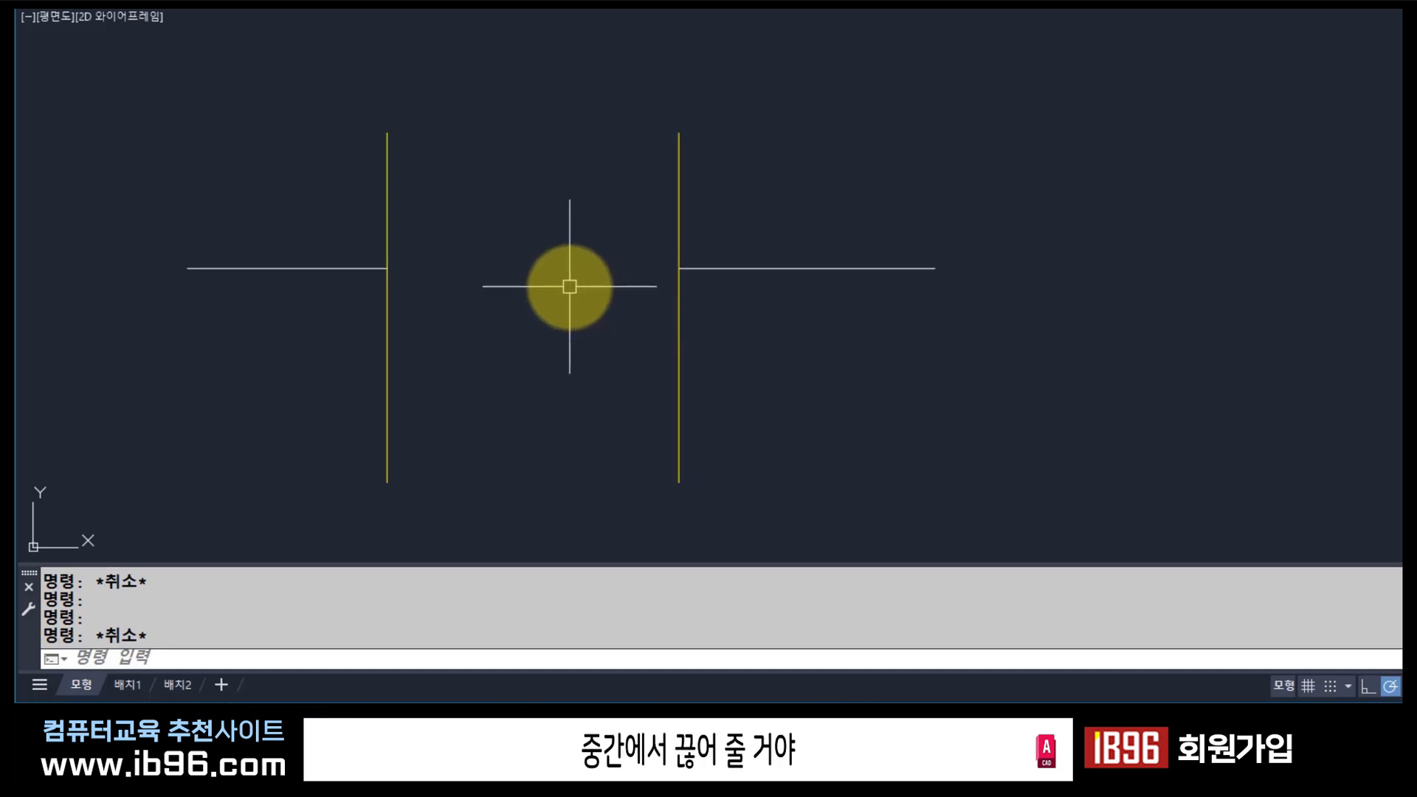
Erase the two yellow vertical lines and both horizontal segments with one crossing selection.
text(e)
key(Return)
click(753, 336)
click(193, 131)
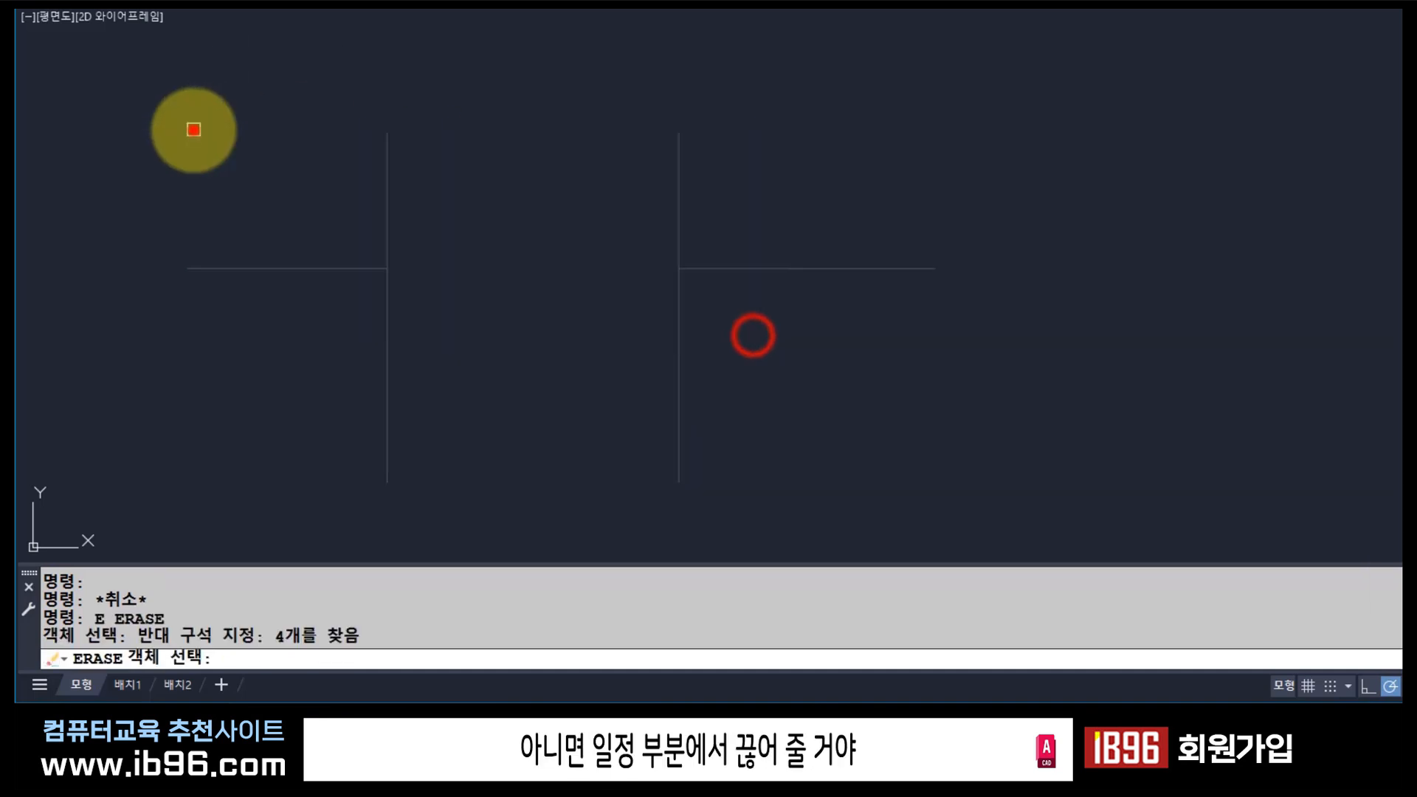
key(Return)
Draw a single horizontal line across the upper part of the empty drawing area.
text(l)
key(Return)
click(213, 191)
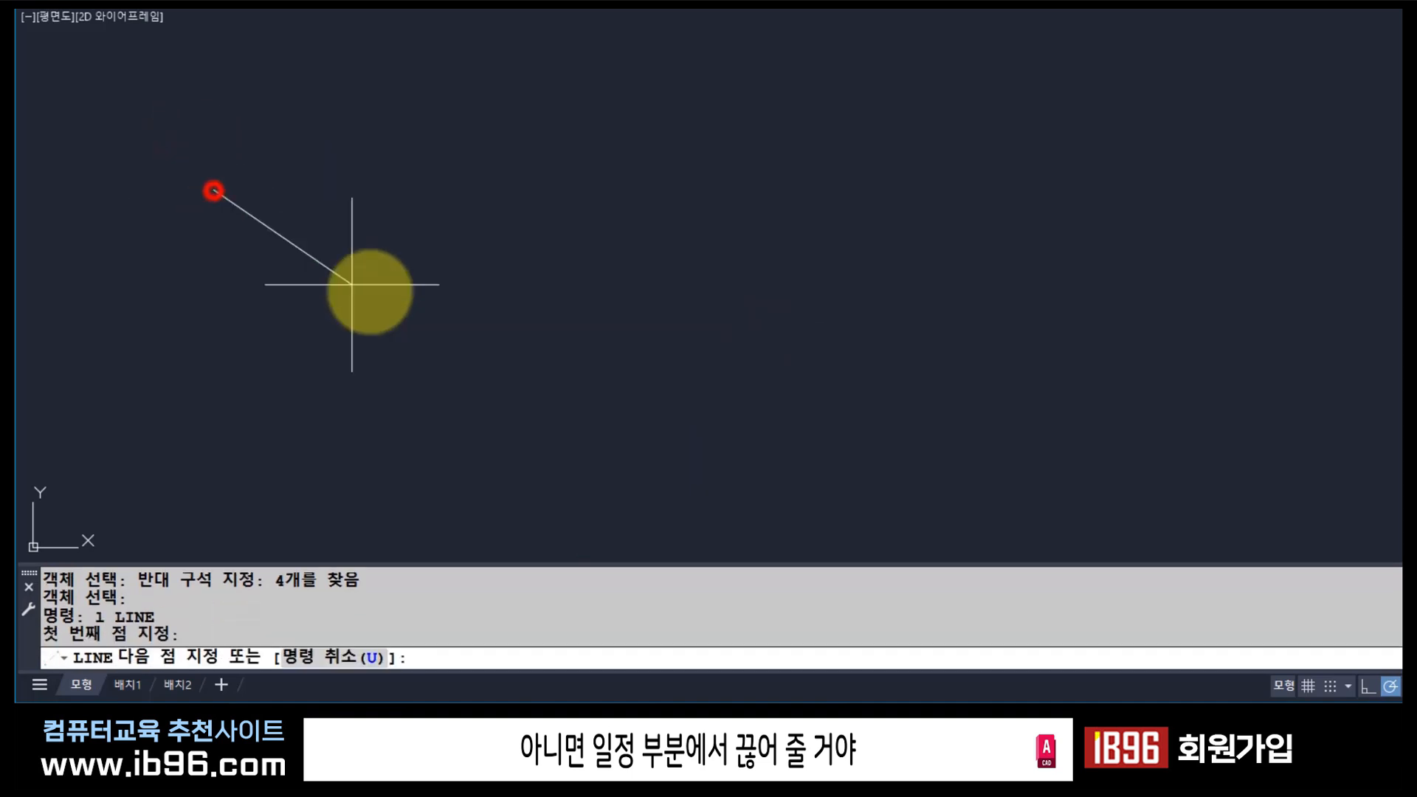
click(763, 191)
key(Return)
Move the new horizontal line straight down a short distance.
text(m)
key(Return)
click(637, 232)
click(522, 139)
key(Return)
click(898, 209)
click(901, 271)
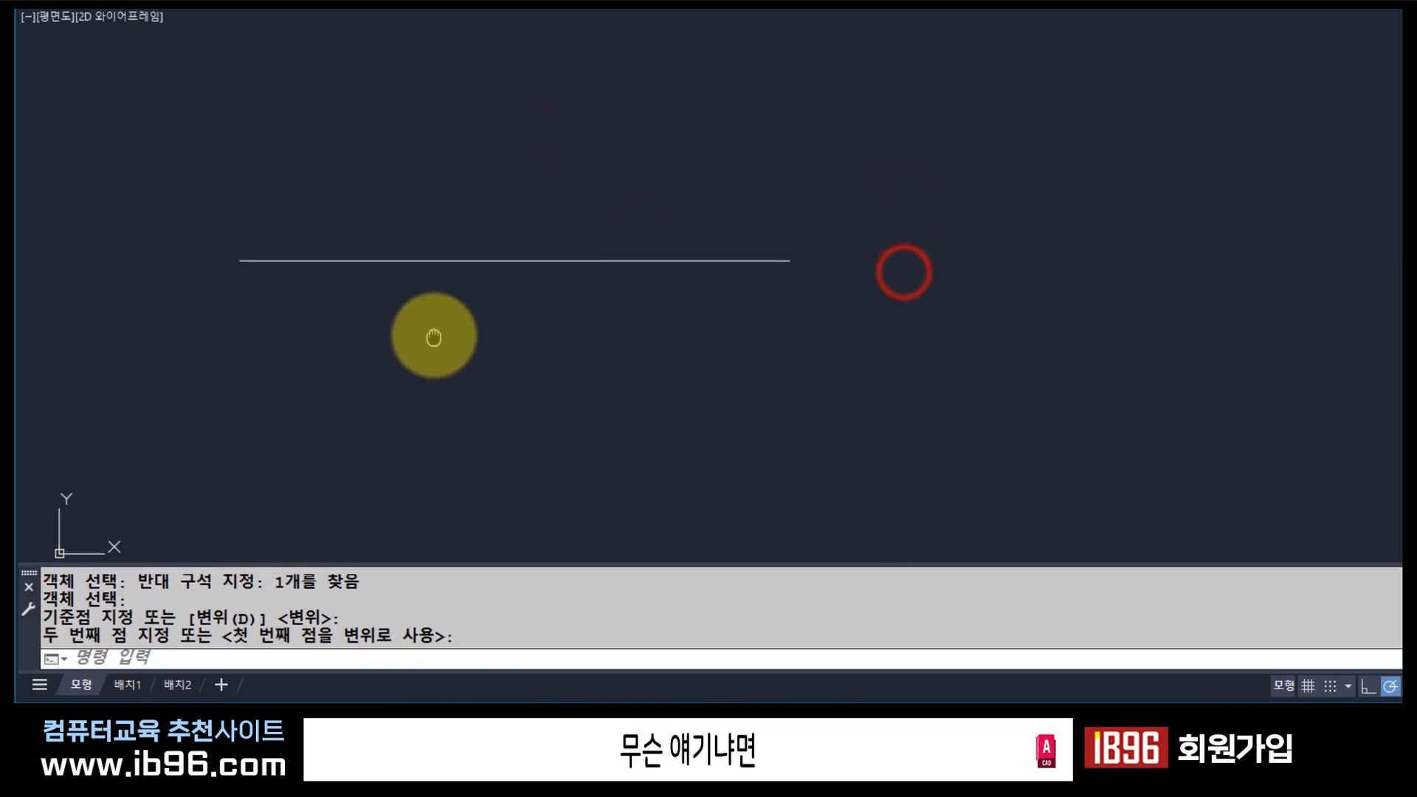
Draw a vertical line crossing the horizontal line about a third of the way from its left end.
click(432, 258)
key(Escape)
text(l)
key(Return)
click(405, 126)
click(405, 408)
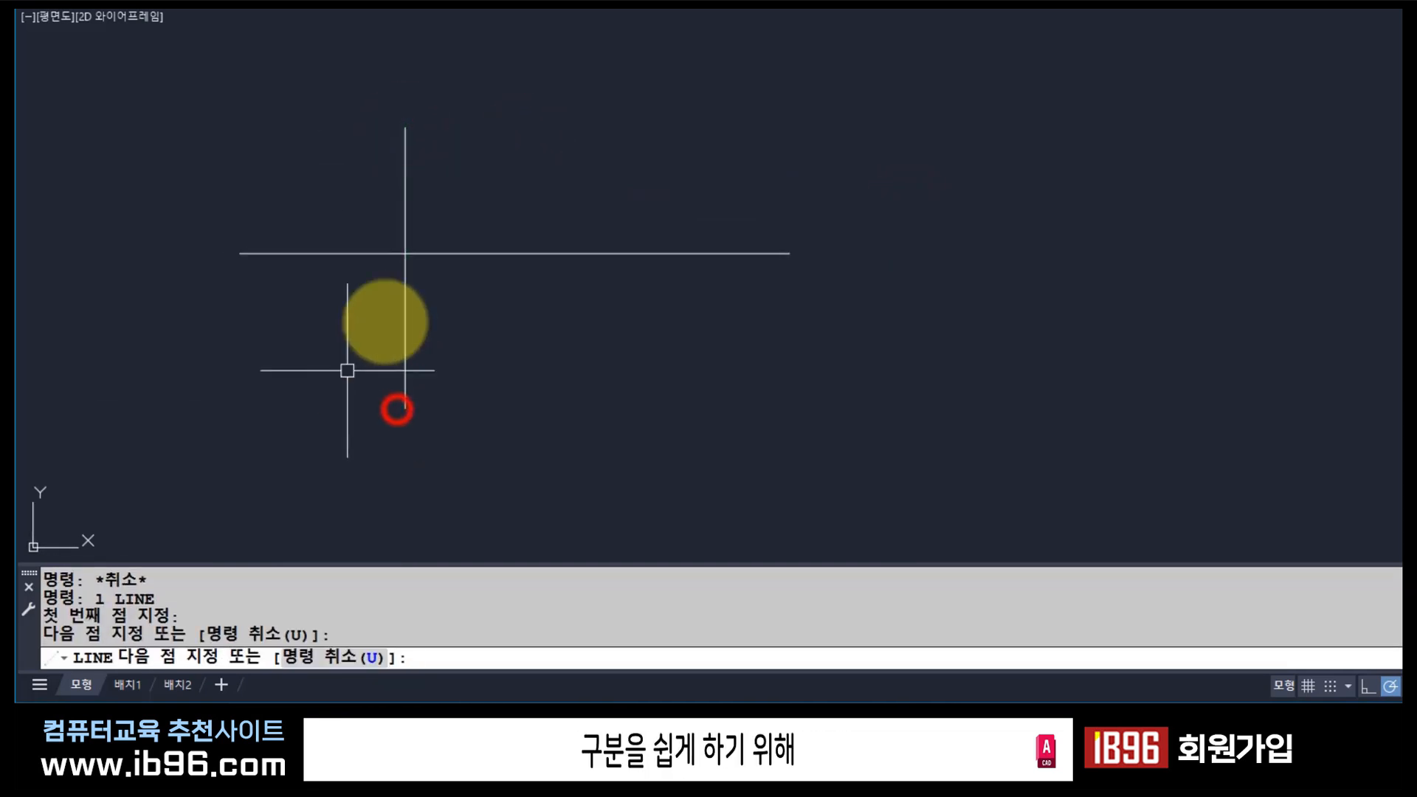
key(Return)
Change the vertical line's color to yellow and clear the selection.
click(496, 340)
click(1048, 5)
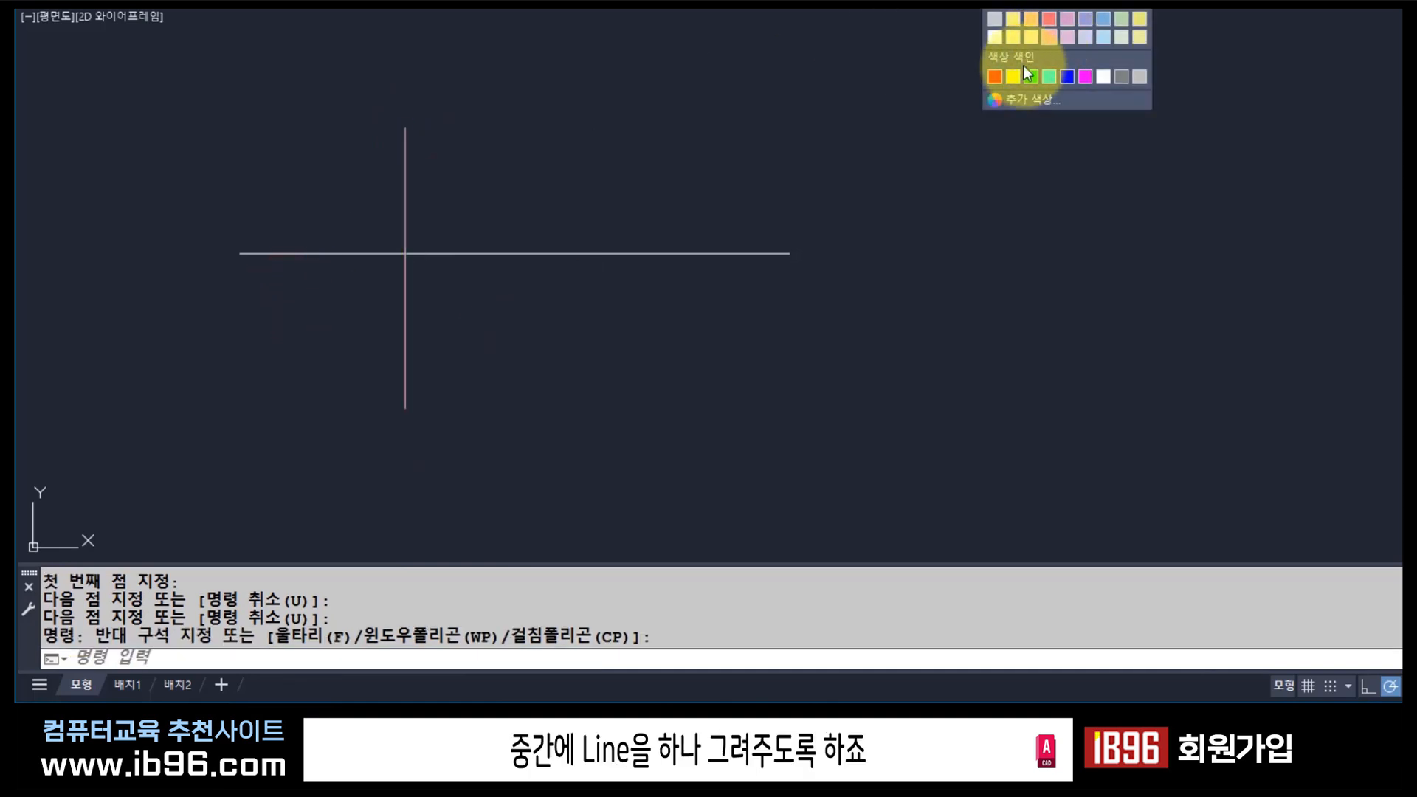
click(1008, 77)
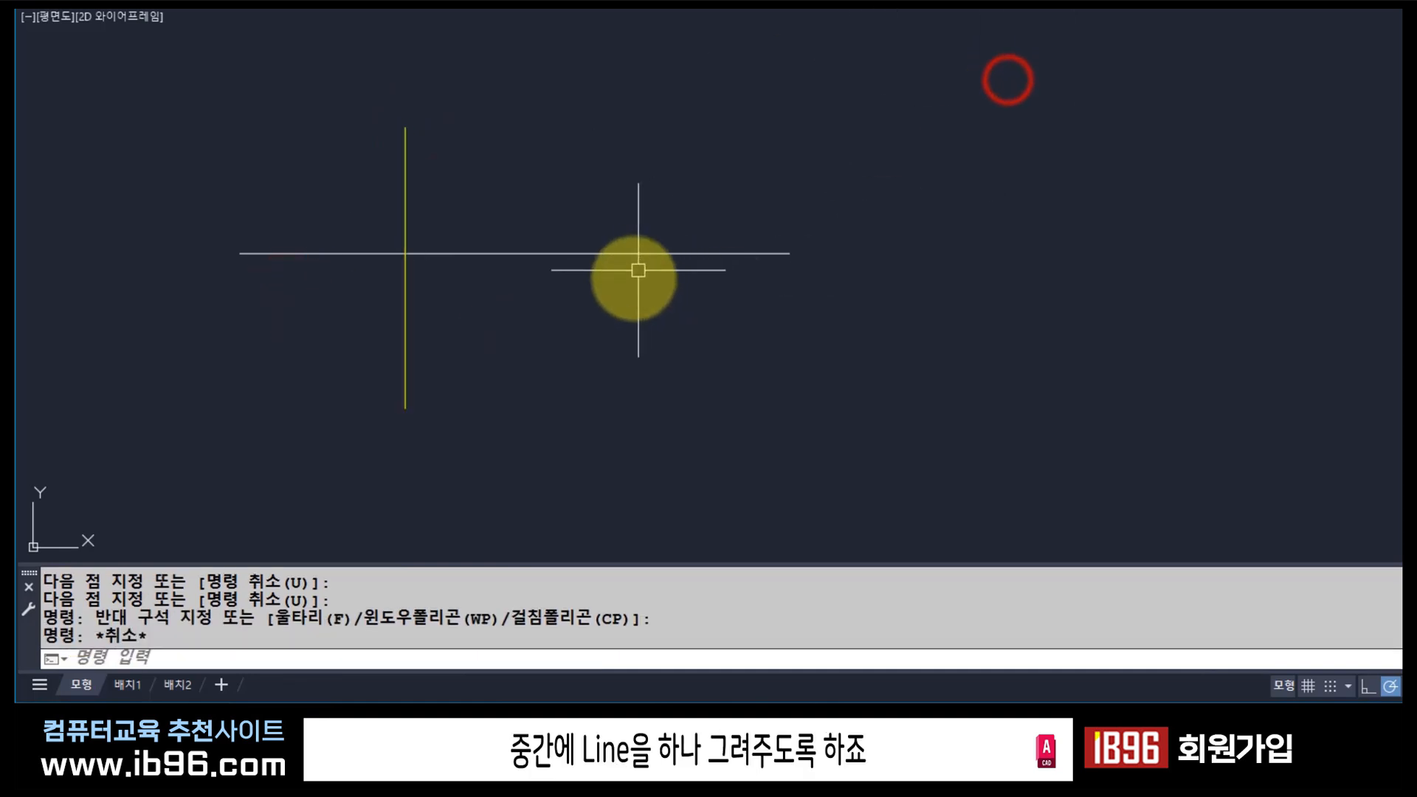
click(403, 322)
key(Escape)
Stretch the lower end of the yellow vertical line a short distance downward.
text(s)
key(space)
click(456, 474)
click(342, 392)
key(space)
click(523, 357)
click(526, 412)
Check the intersection snap where the two lines cross with the Line command, and select the horizontal line for inspection.
text(l)
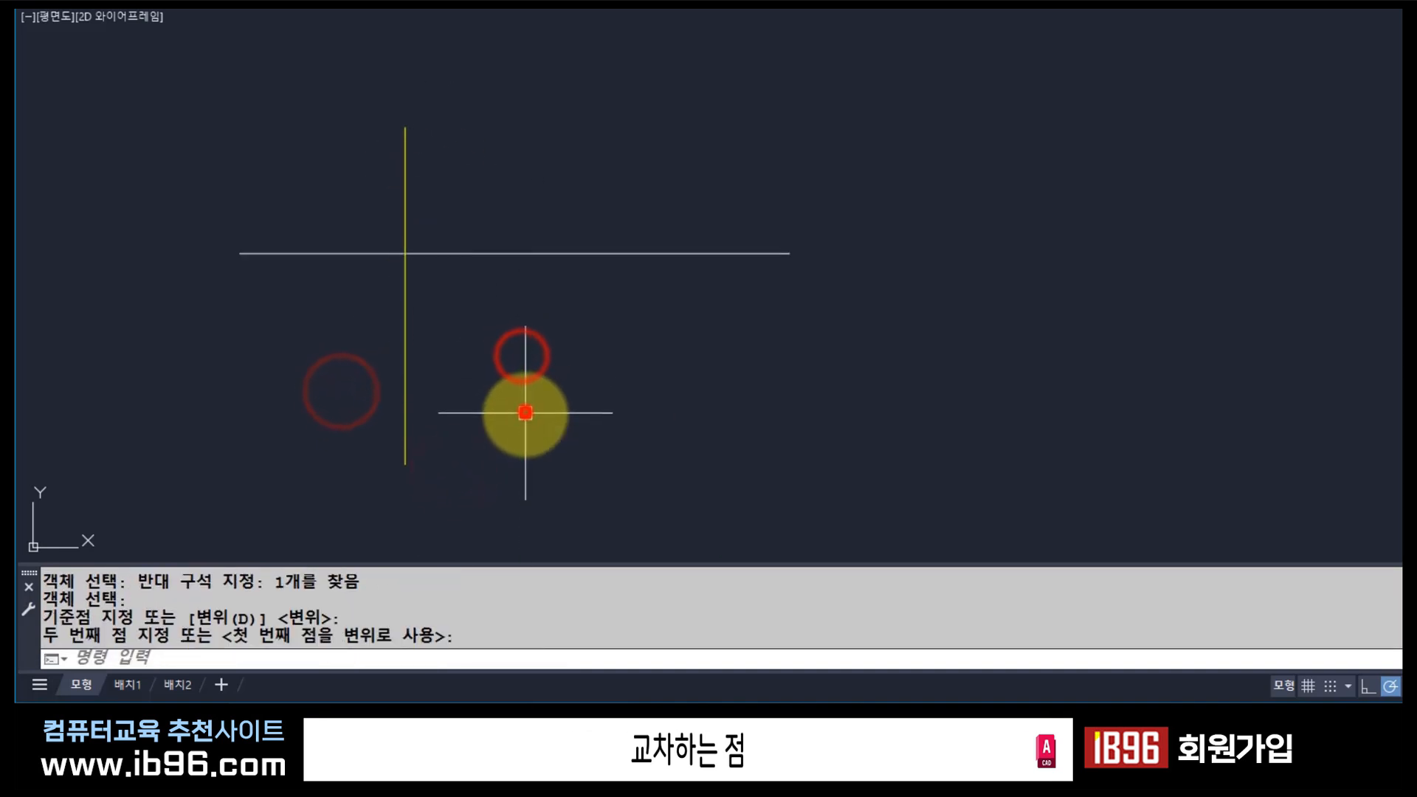
key(space)
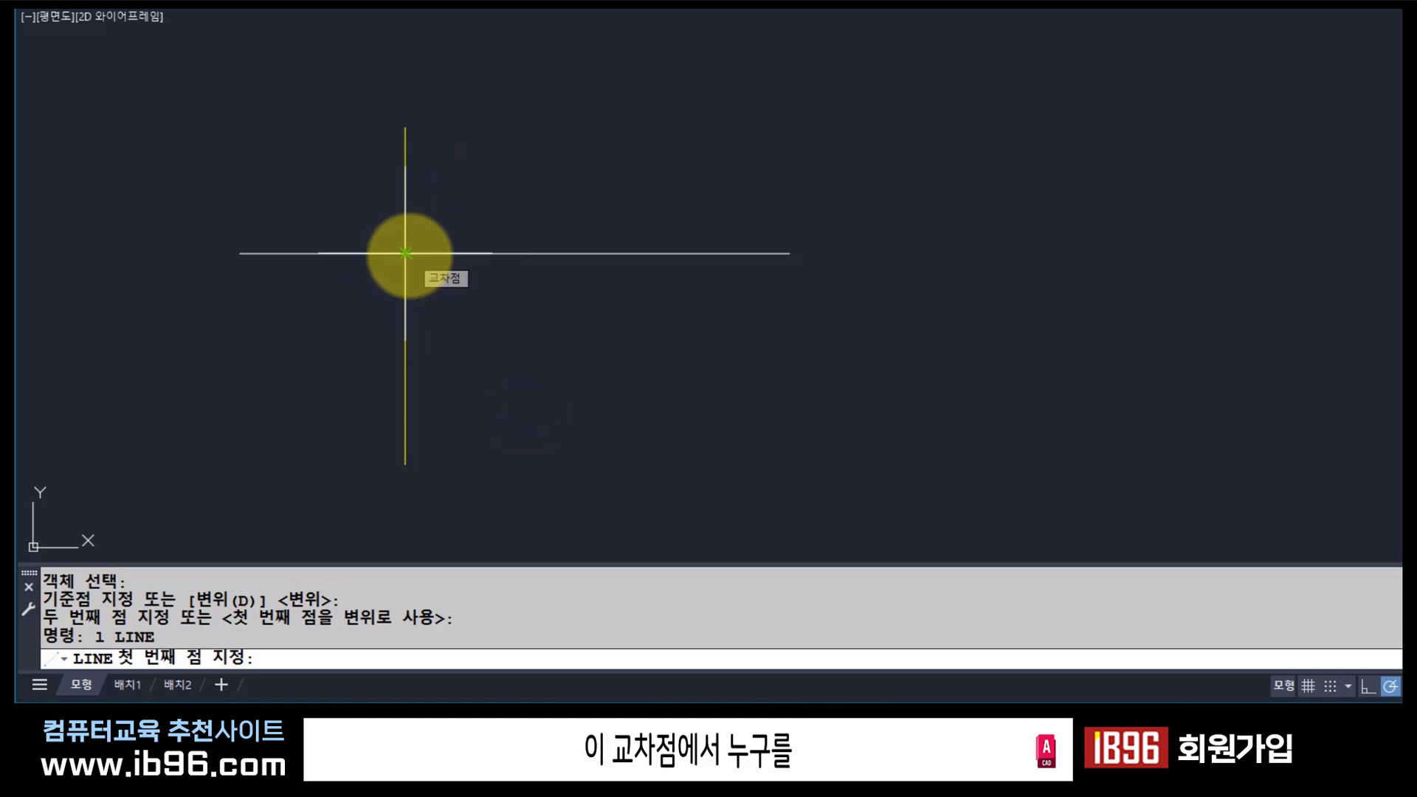
key(Escape)
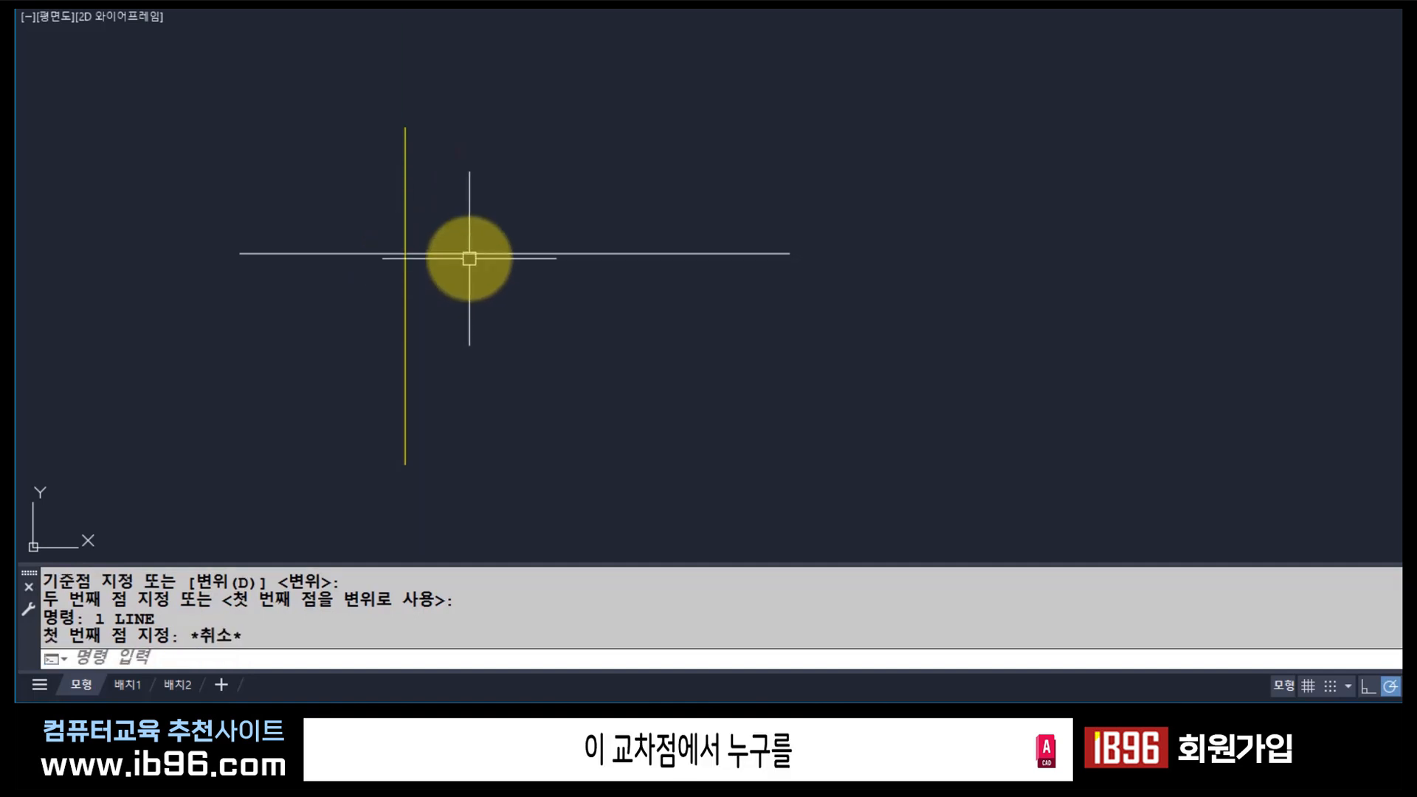
click(470, 256)
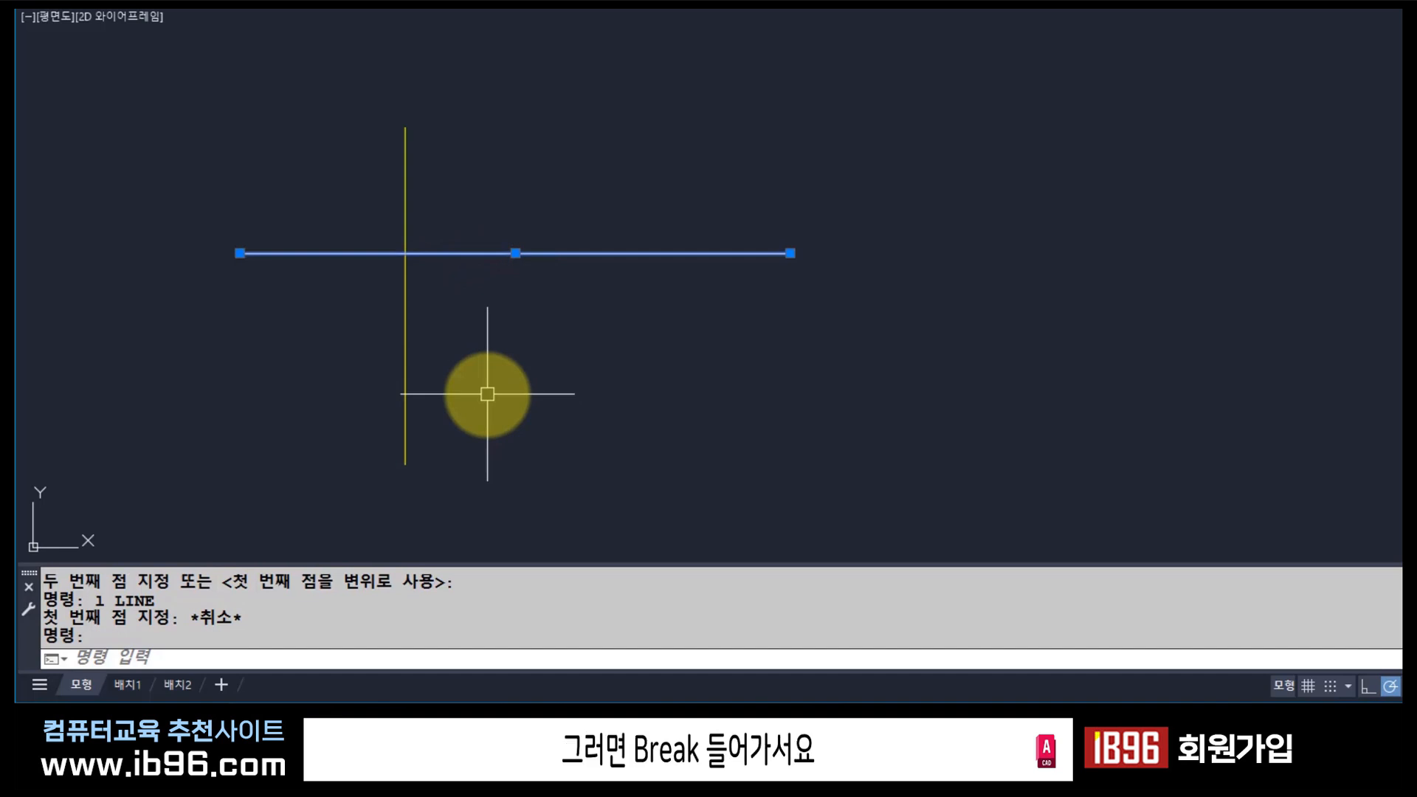
Break the horizontal line at its intersection with the yellow line, using the First point option and that intersection for both break points.
key(Escape)
key(Escape)
text(b)
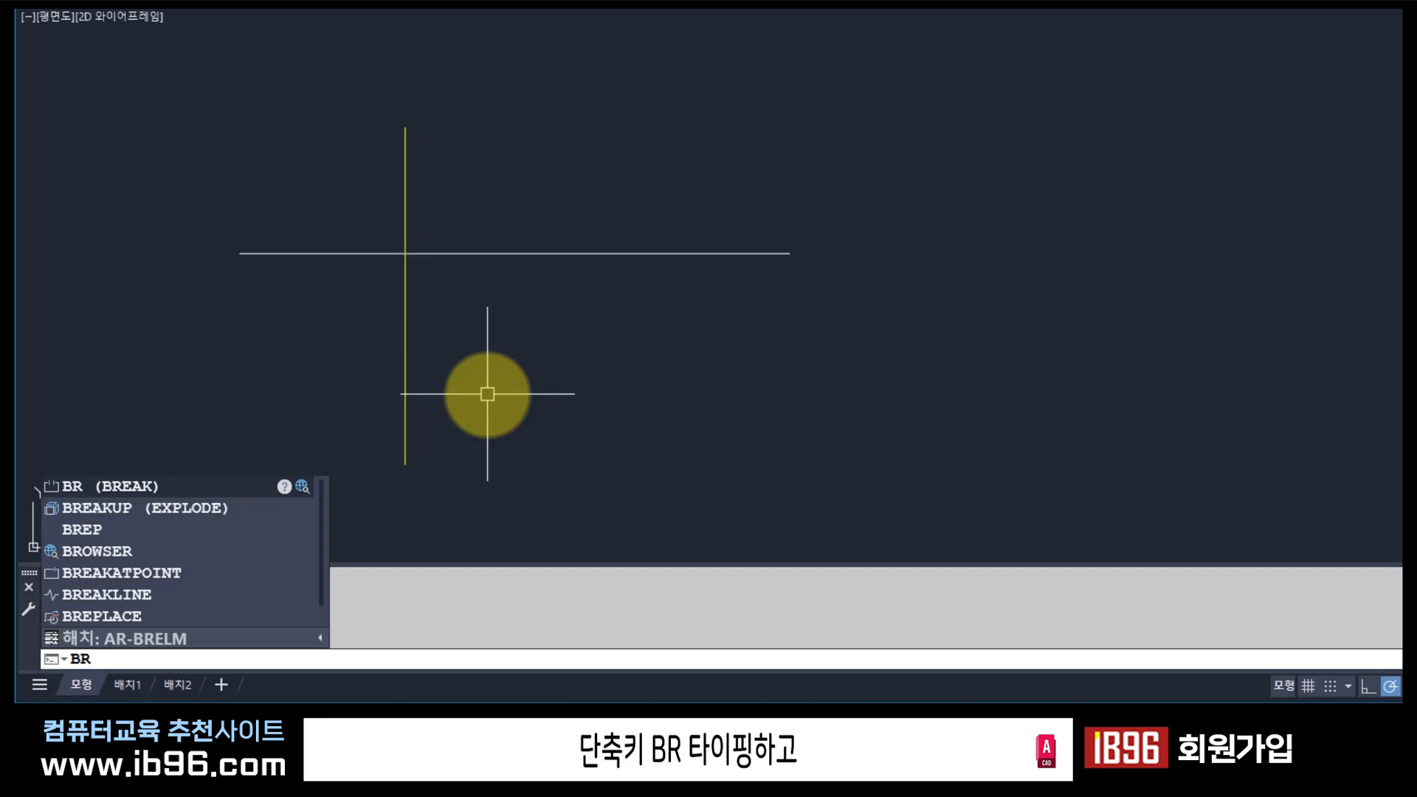
key(Return)
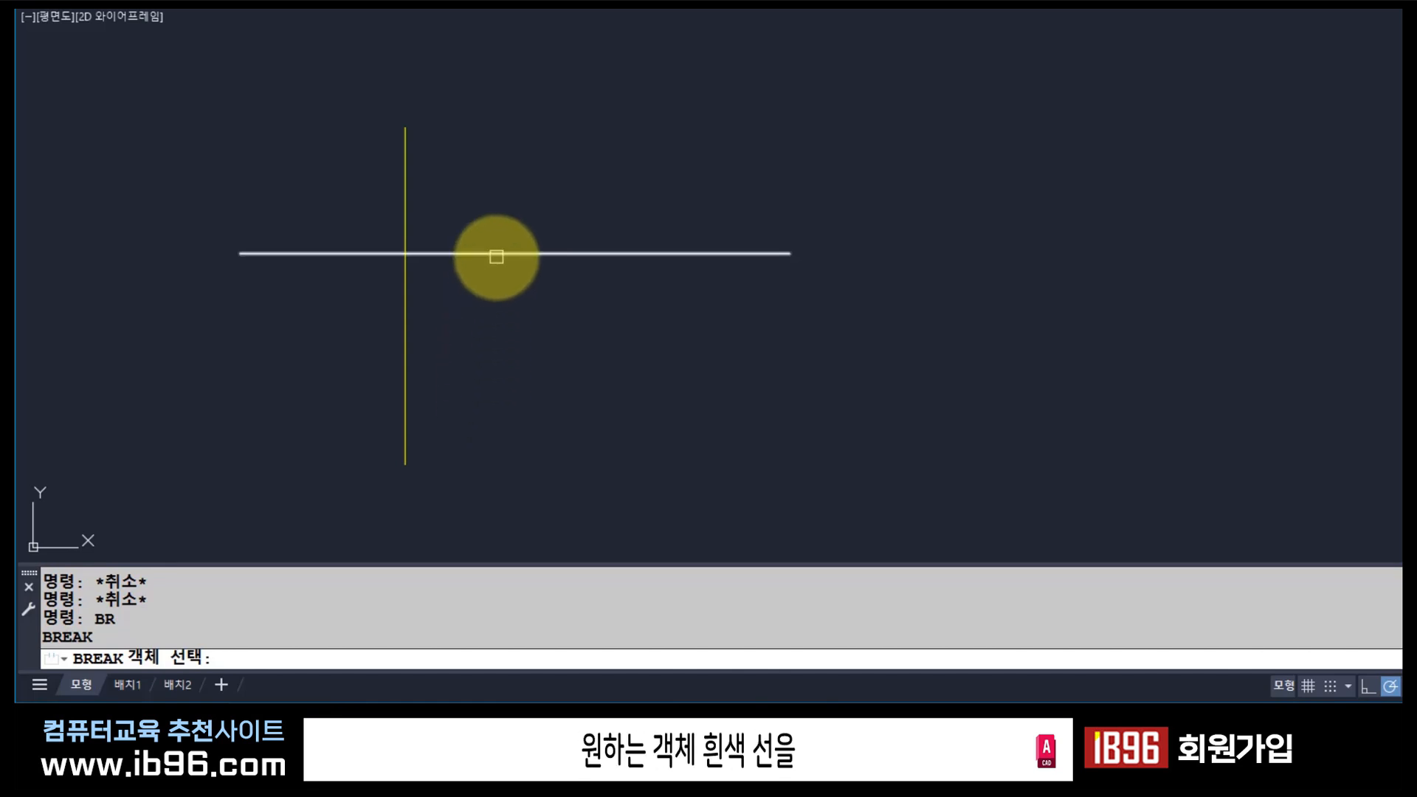
click(496, 256)
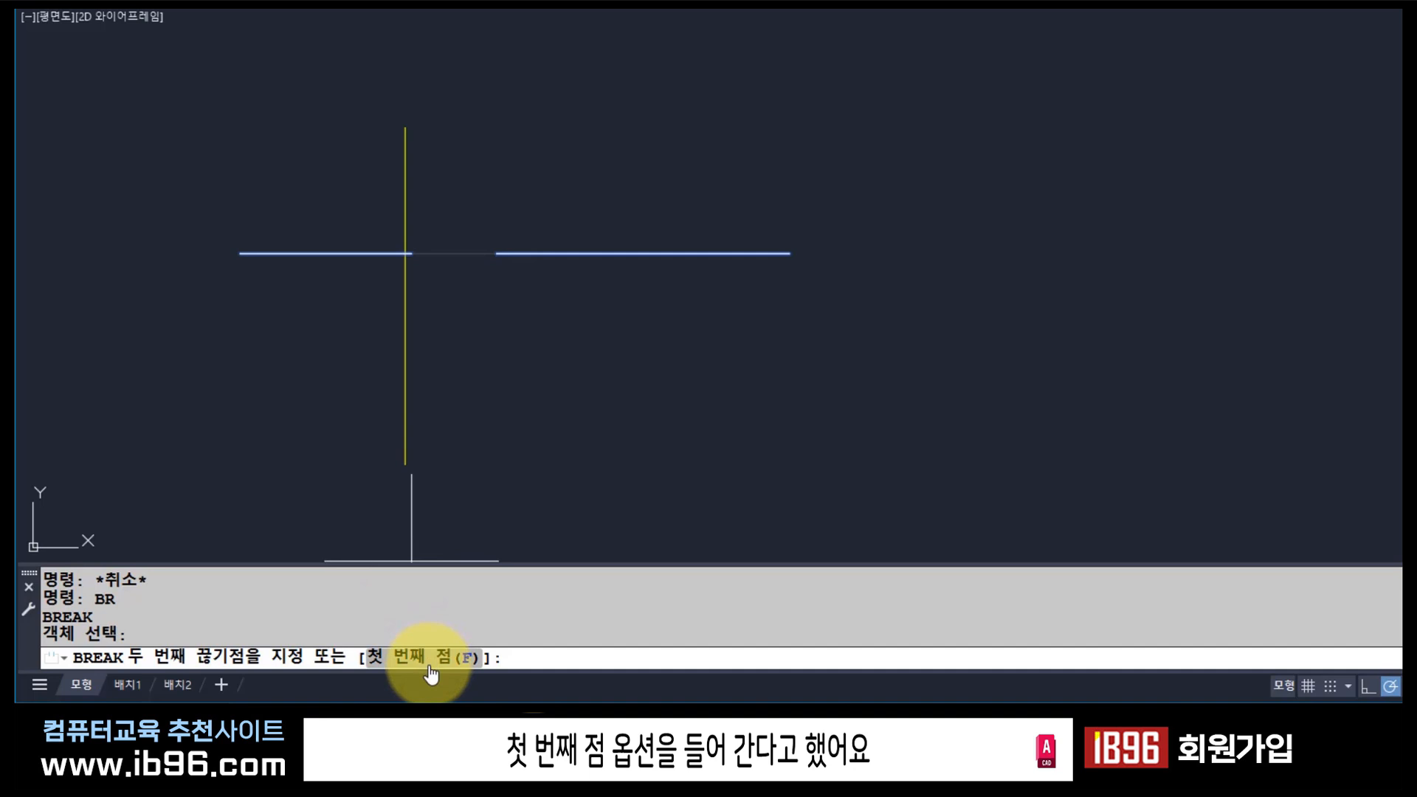
text(f)
key(Return)
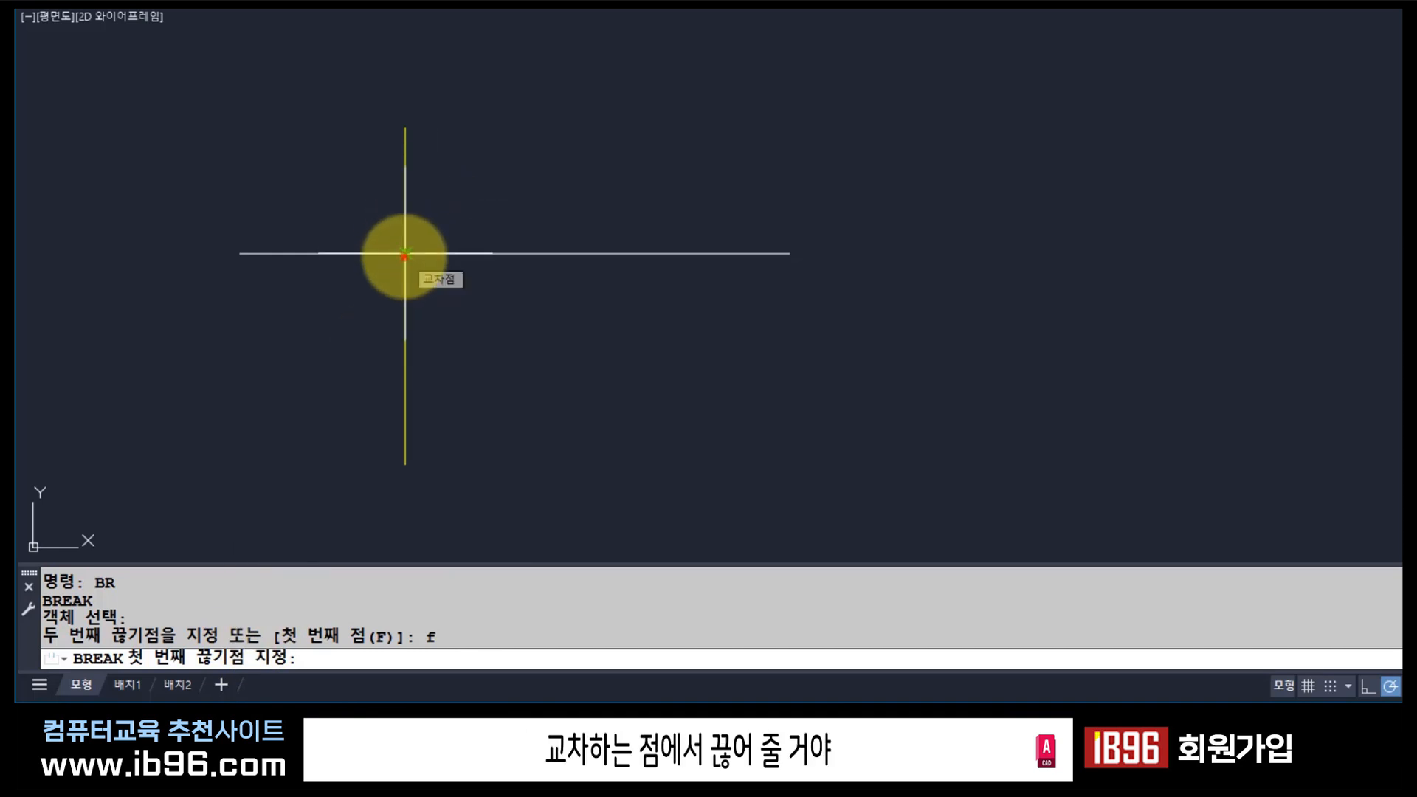
click(405, 254)
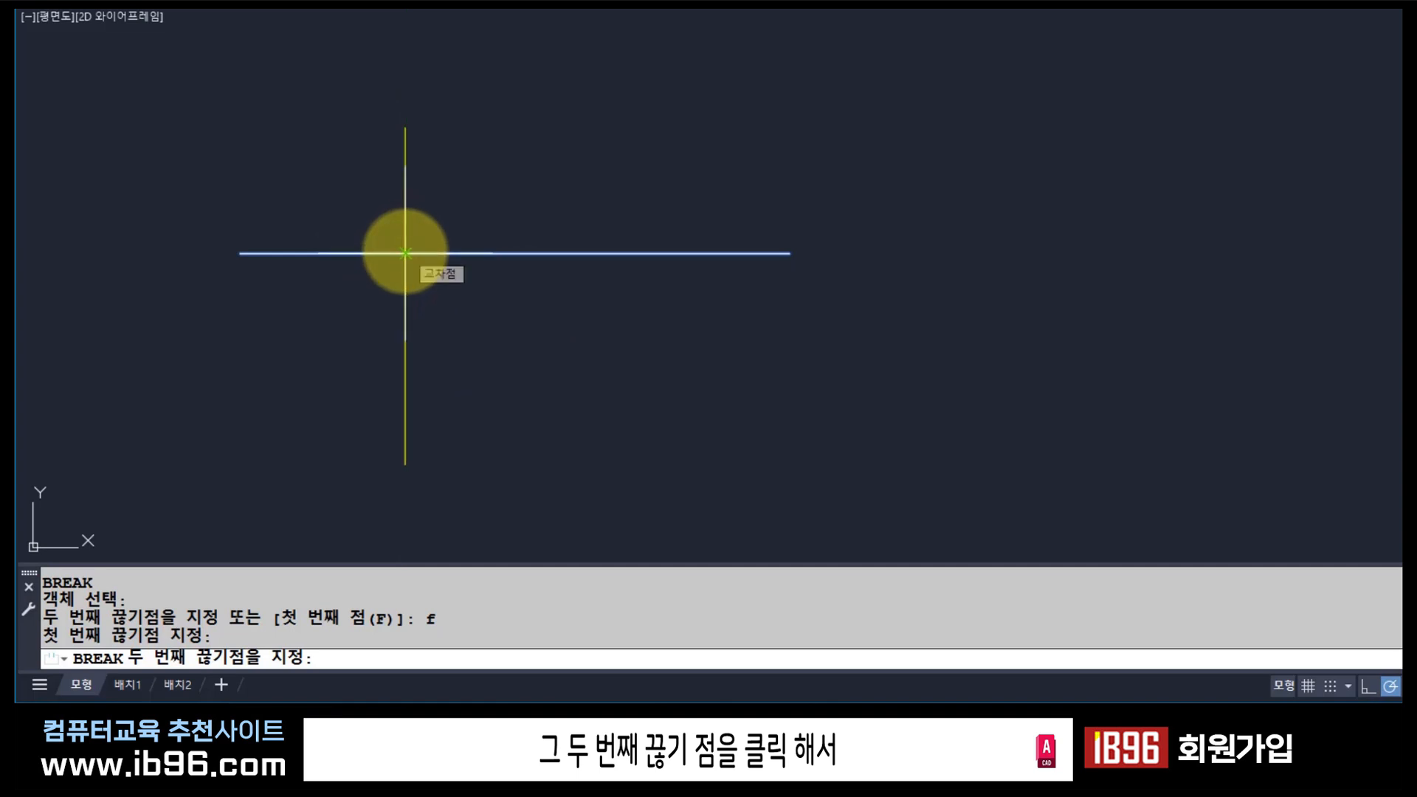
click(405, 253)
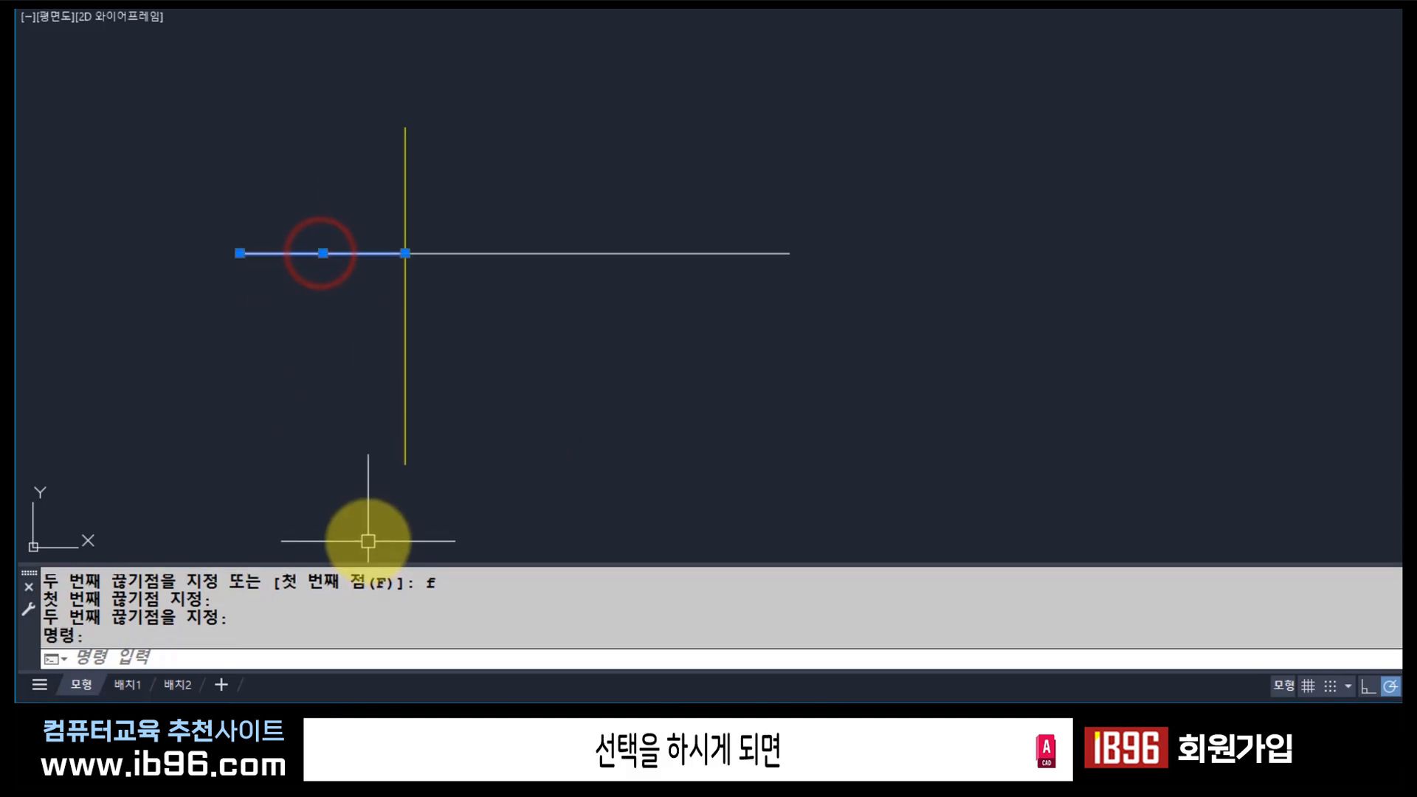
Examine the two segments of the broken horizontal line by selecting them separately and together, including where their endpoints meet.
key(Escape)
click(485, 253)
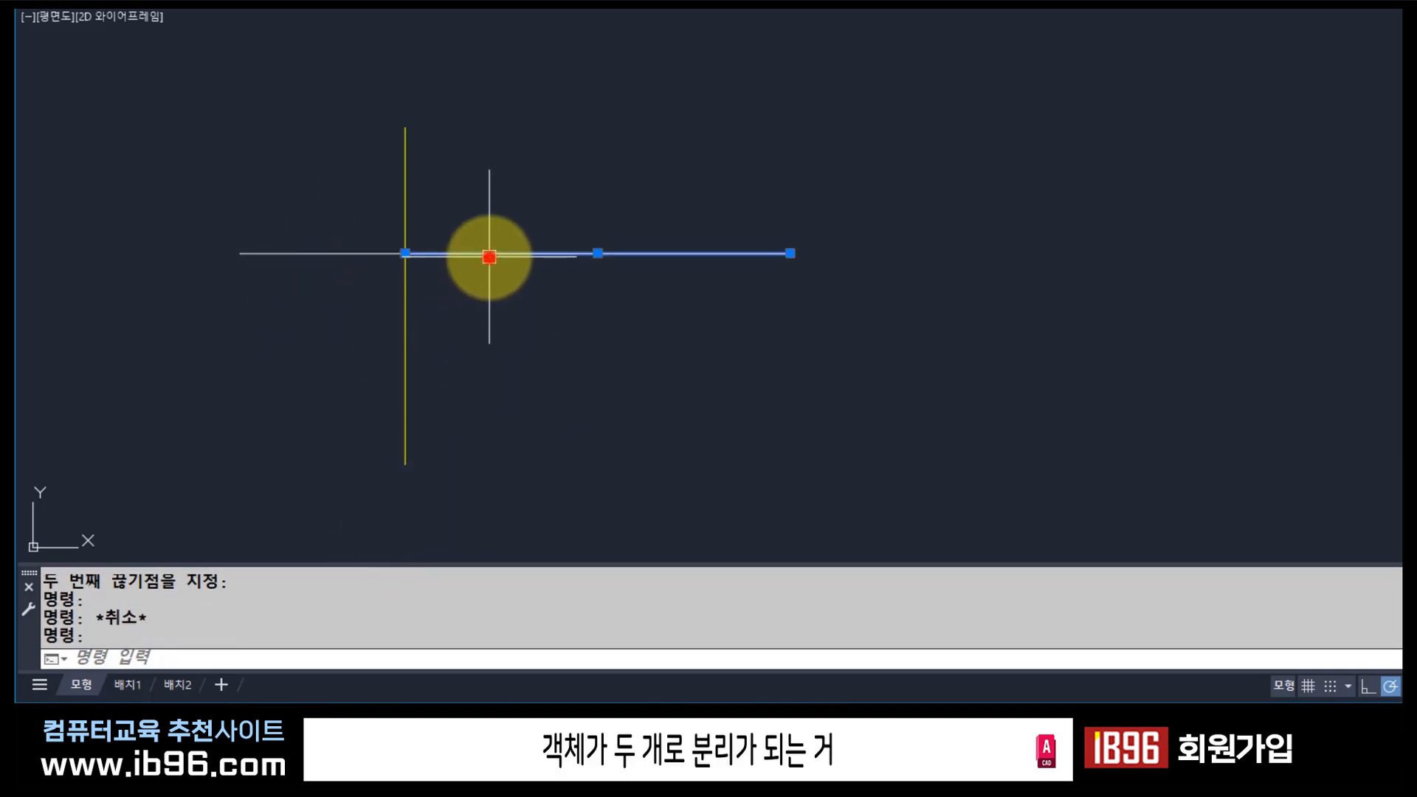
key(Escape)
click(323, 253)
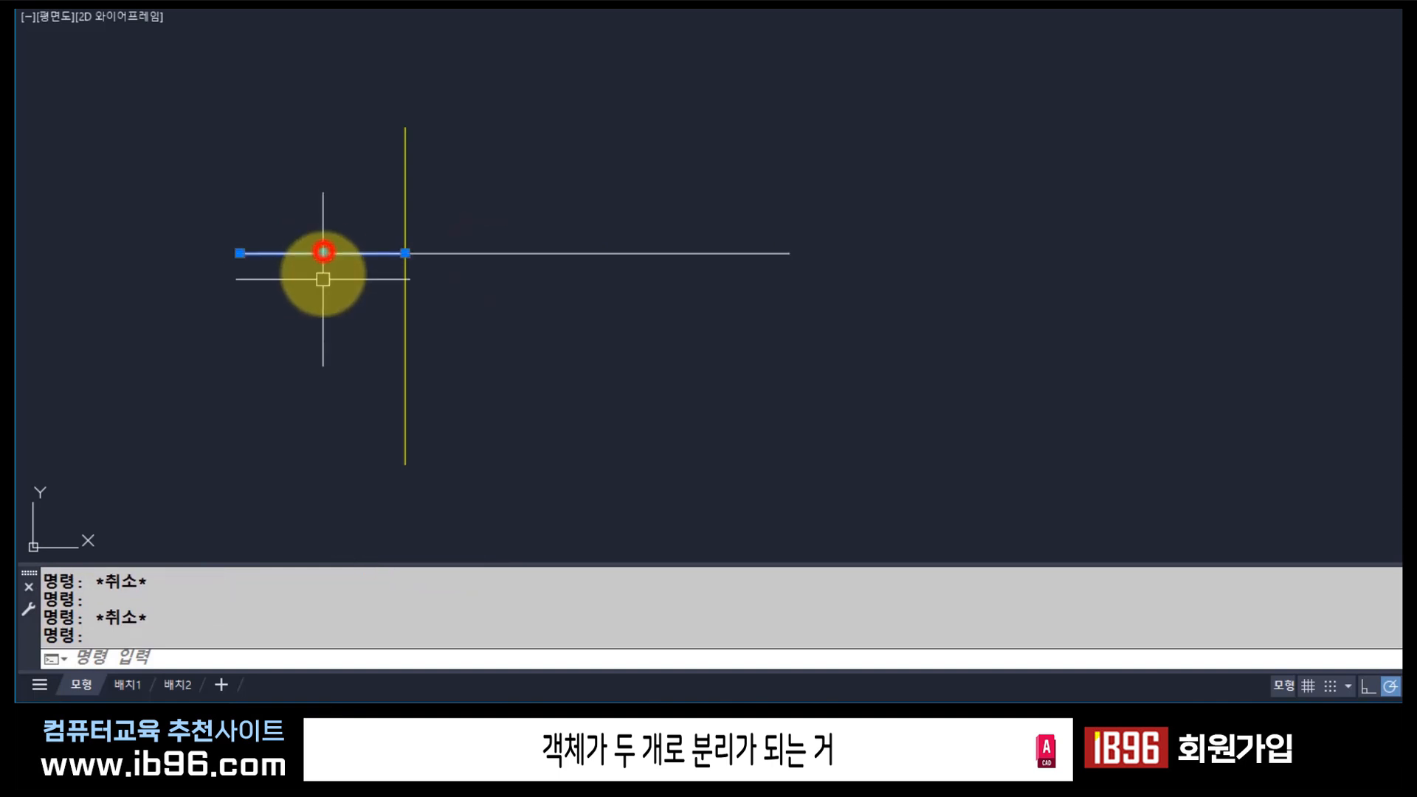
key(Escape)
click(510, 258)
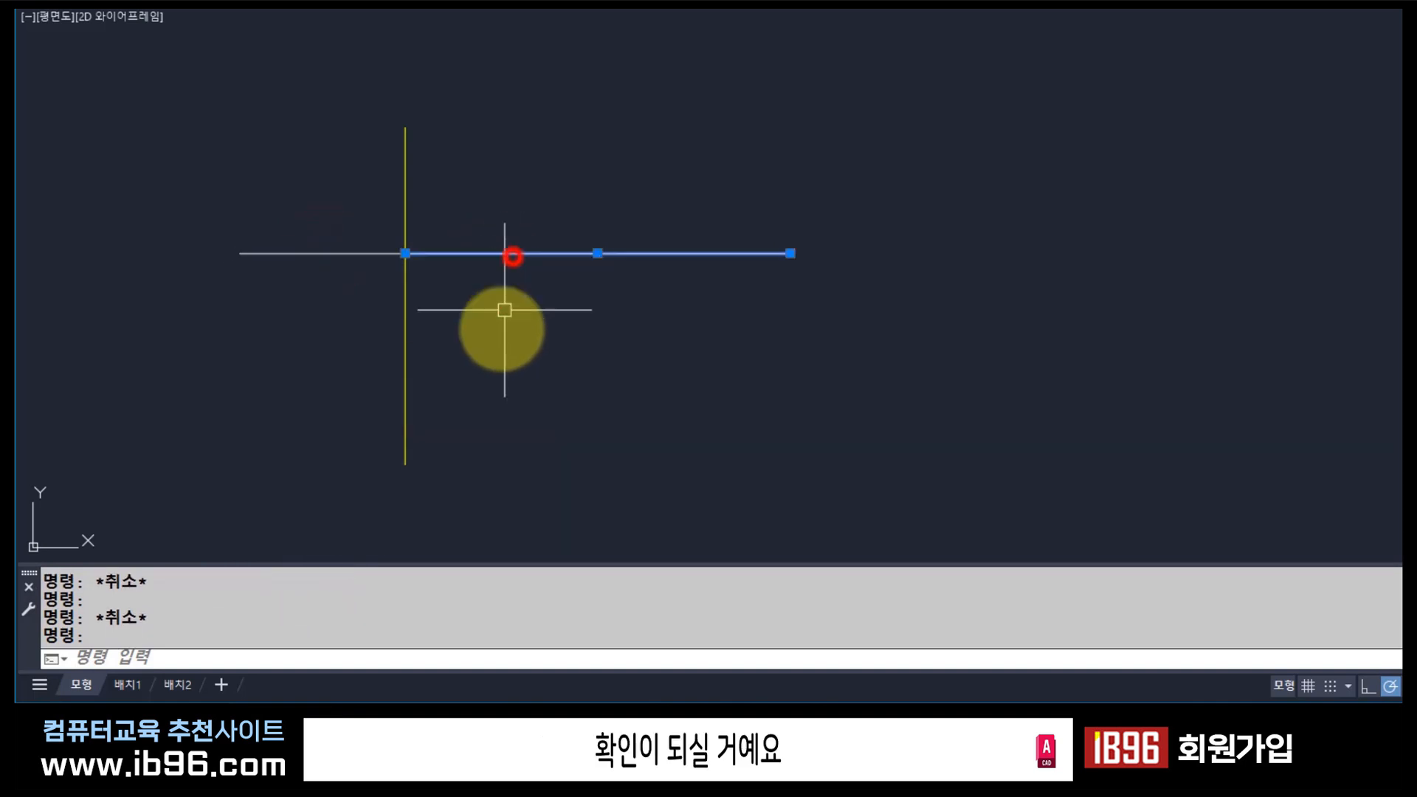
key(Escape)
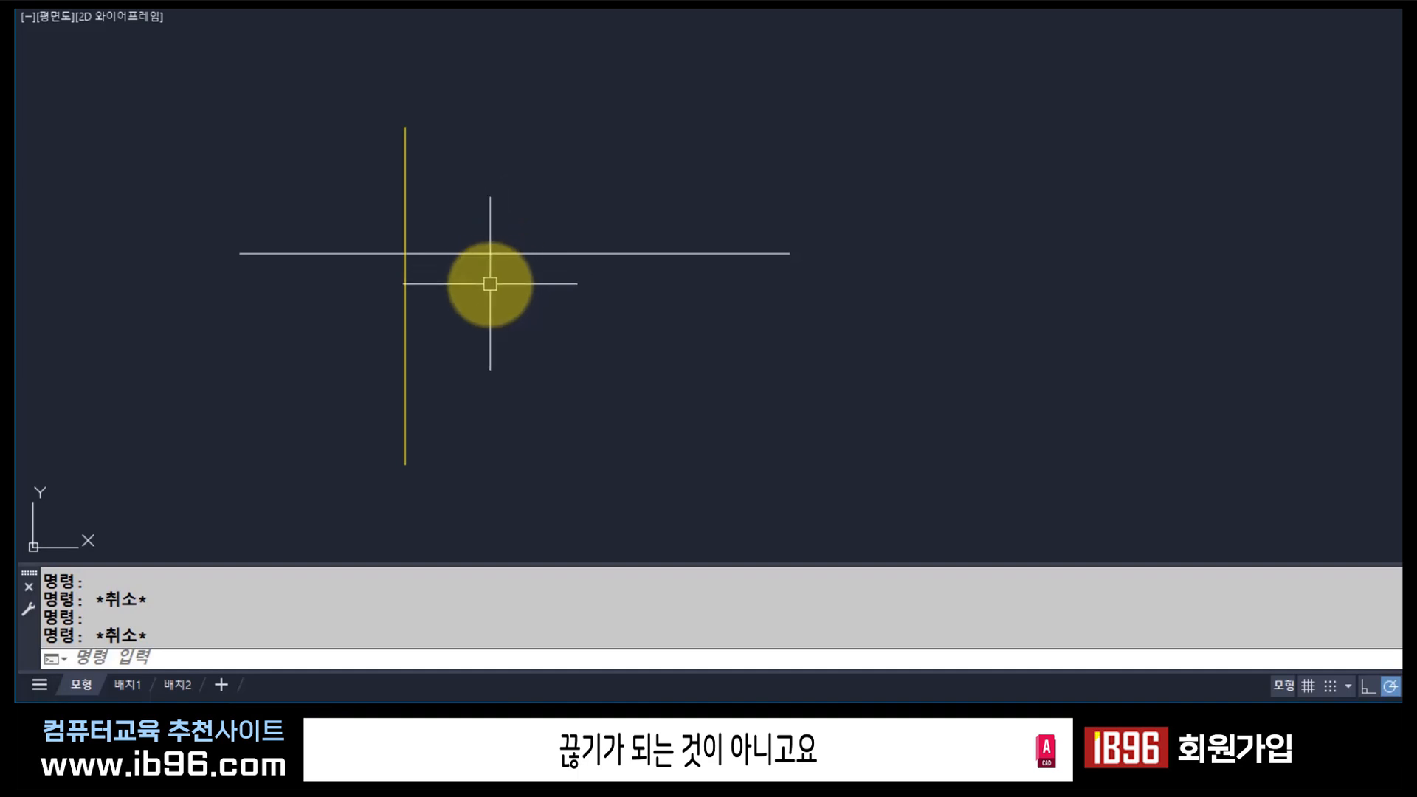
click(356, 253)
click(473, 251)
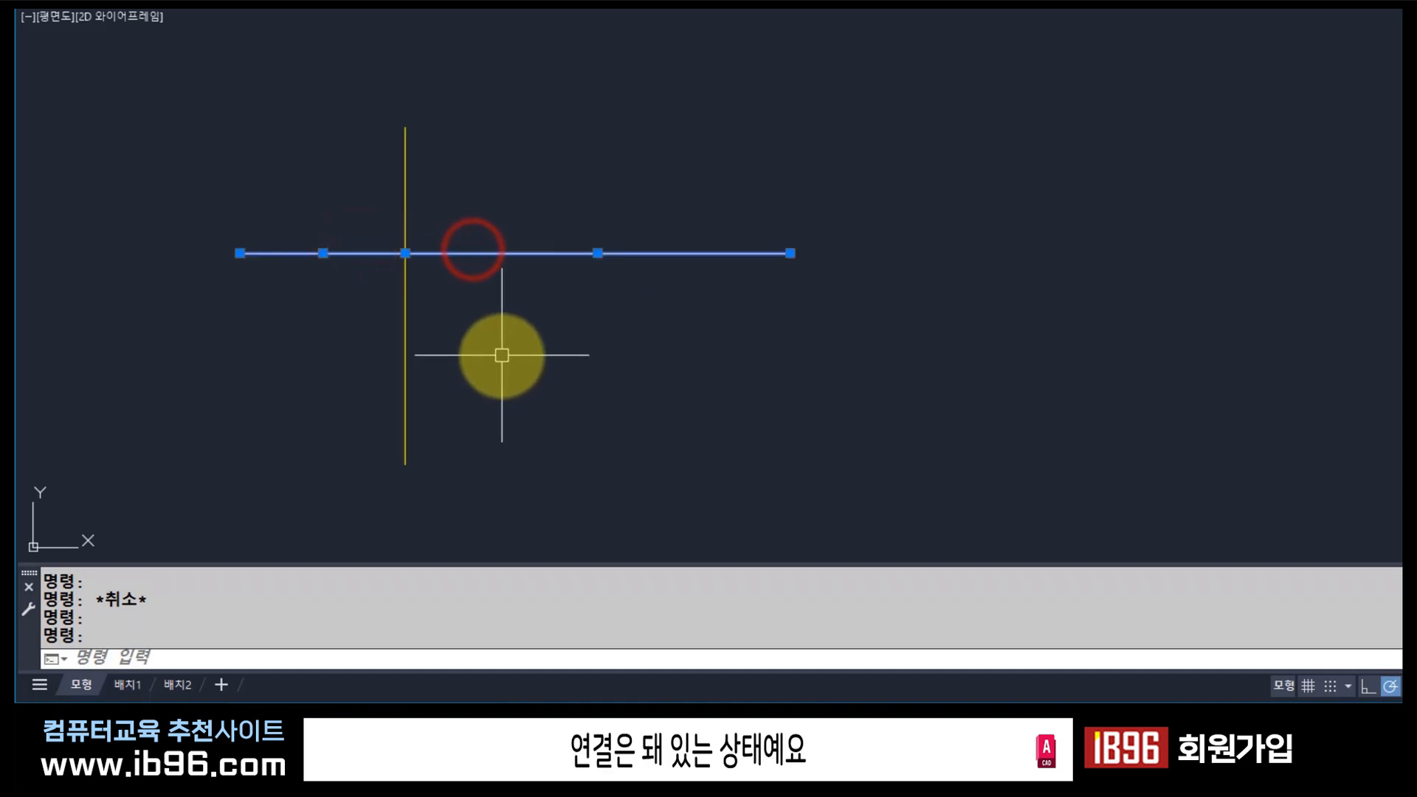
key(Escape)
click(343, 253)
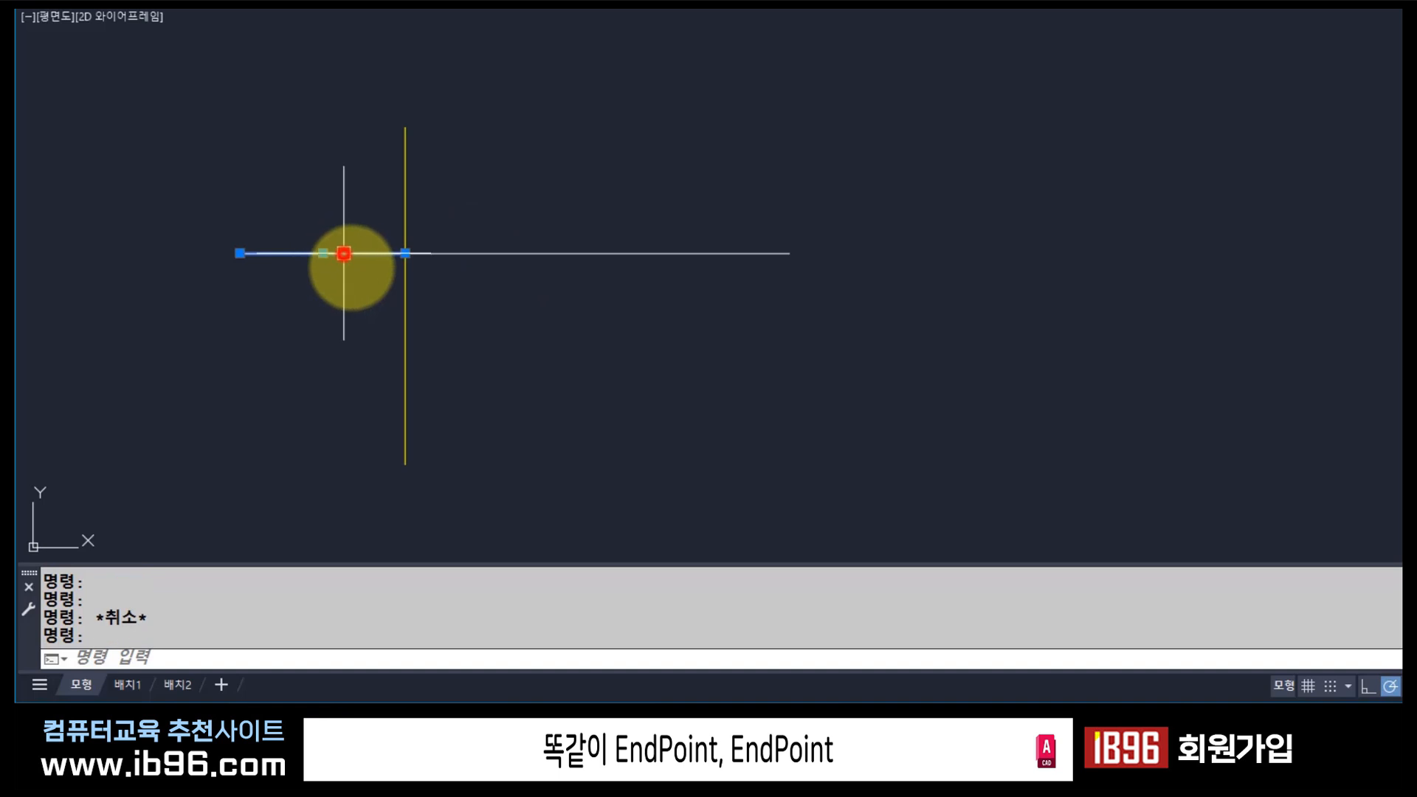
click(481, 256)
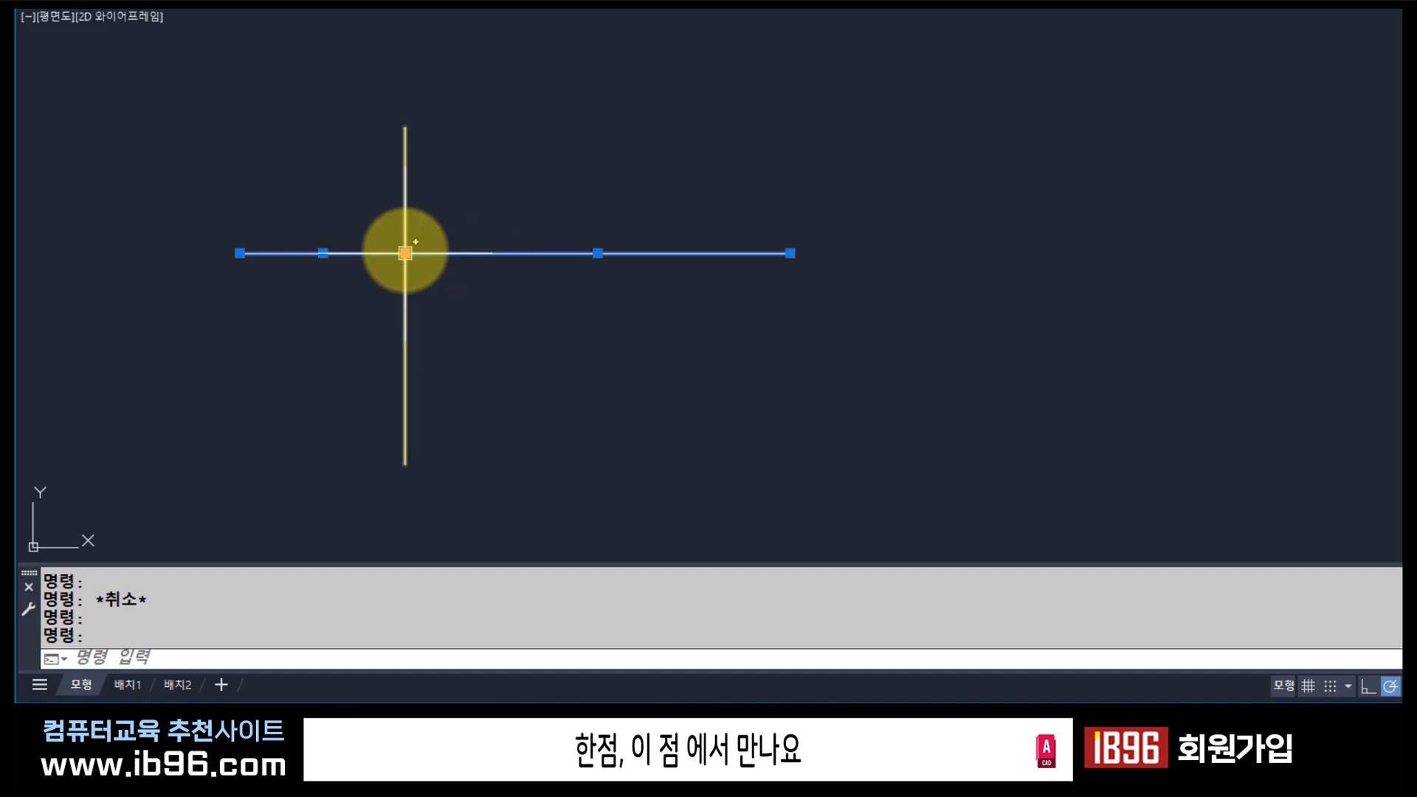
key(Escape)
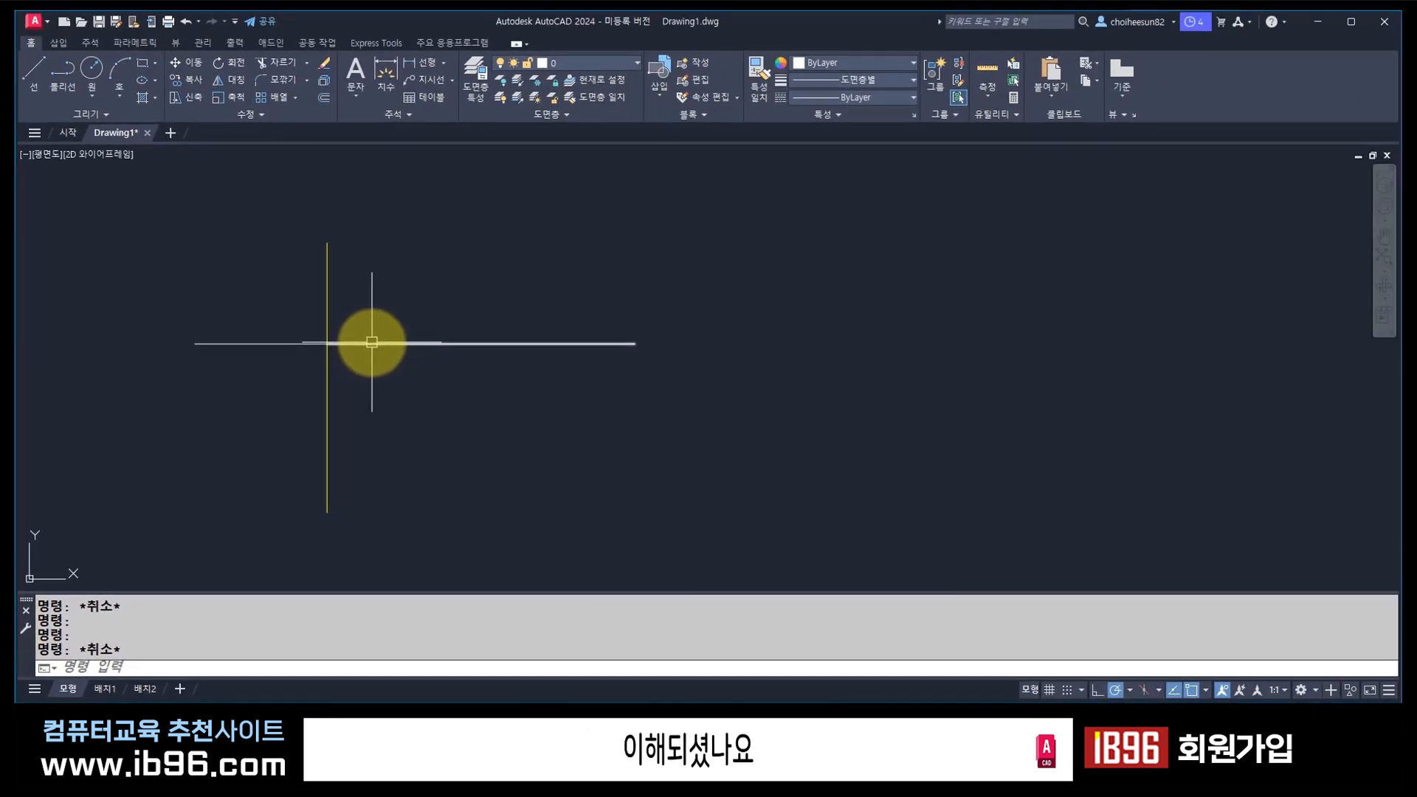
Change the color of the horizontal segment right of the yellow line to green and clear the selection.
middle_drag(389, 395, 381, 434)
click(447, 421)
click(404, 339)
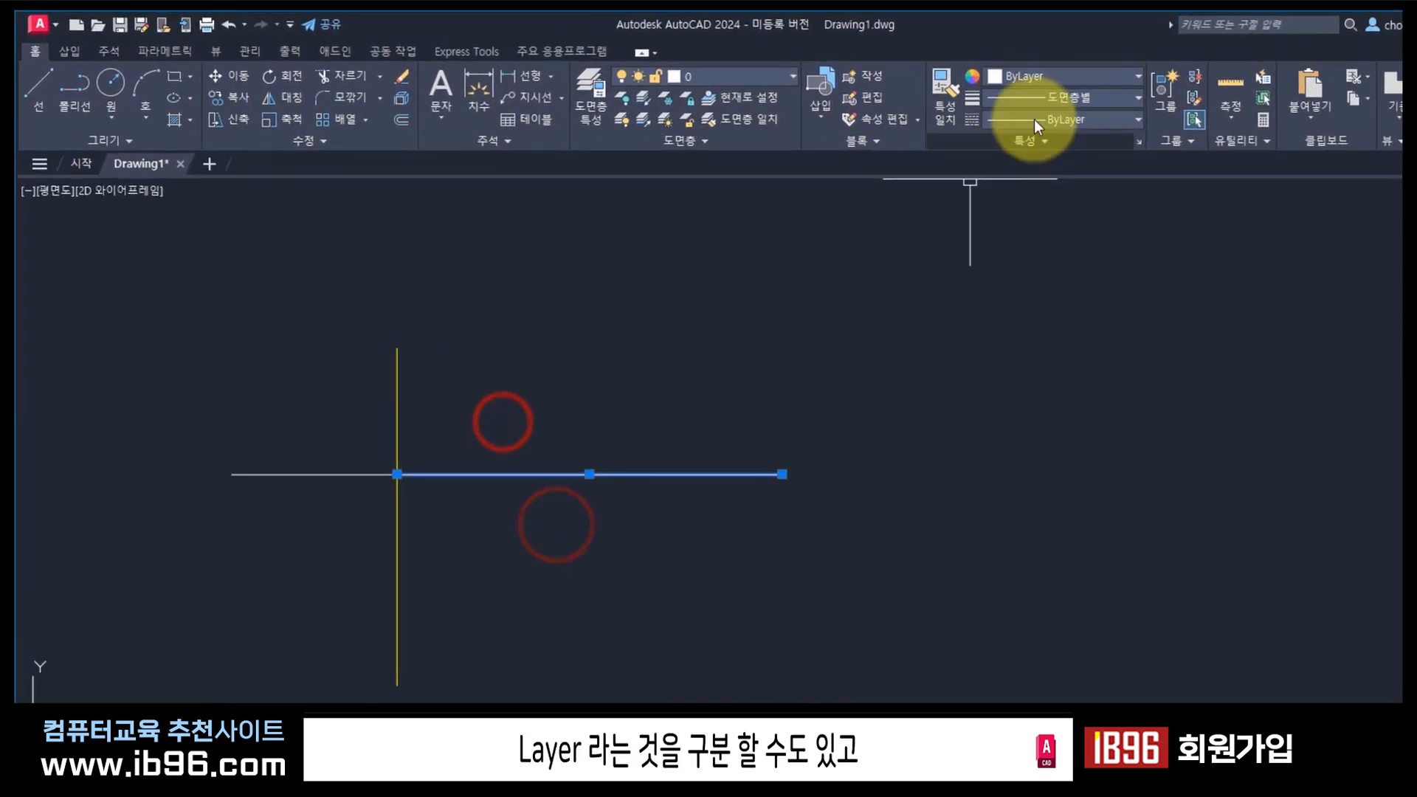
click(1074, 73)
click(1027, 250)
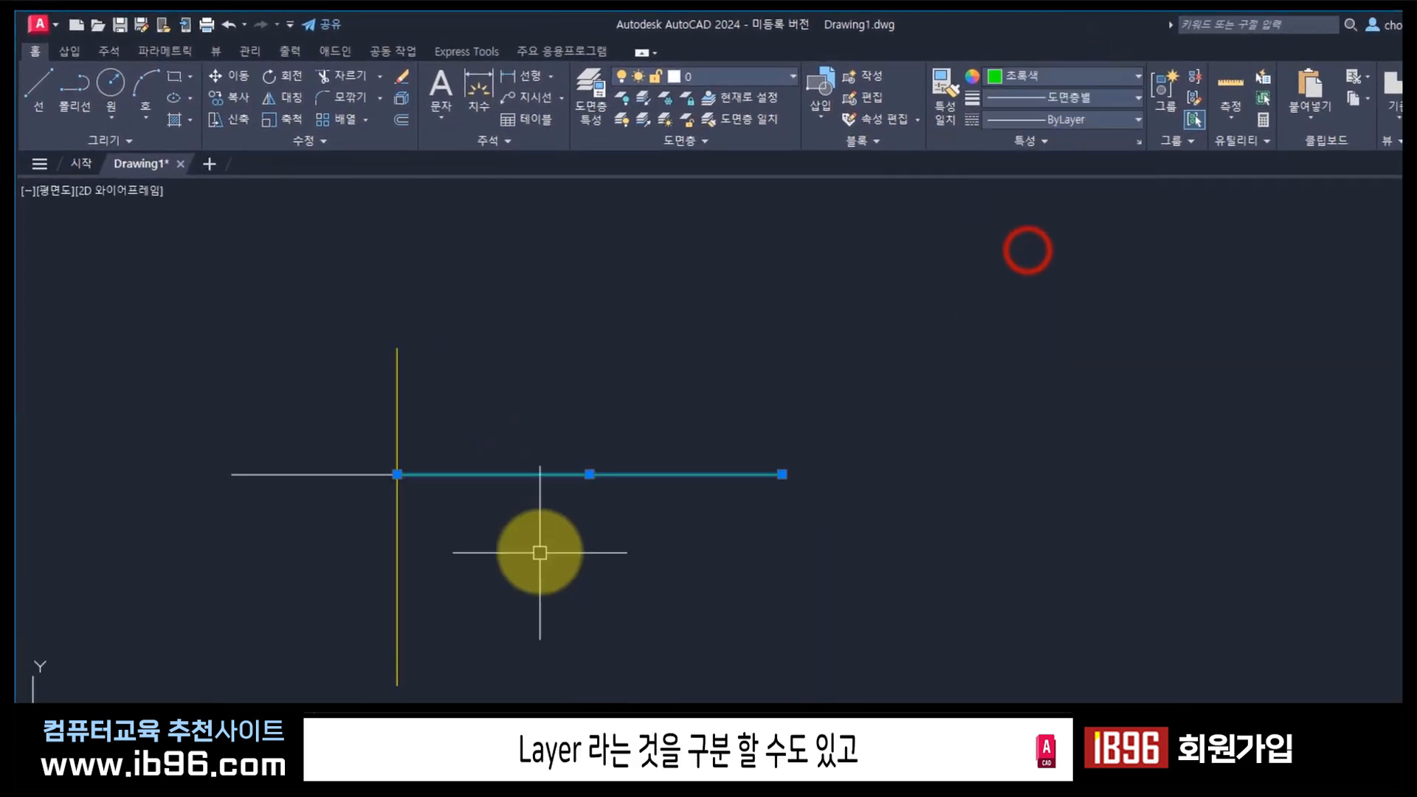
key(Escape)
Change the color of the horizontal segment right of the yellow line to magenta and clear the selection.
click(627, 611)
click(516, 417)
click(1056, 75)
click(1080, 245)
middle_drag(646, 500, 679, 448)
key(Escape)
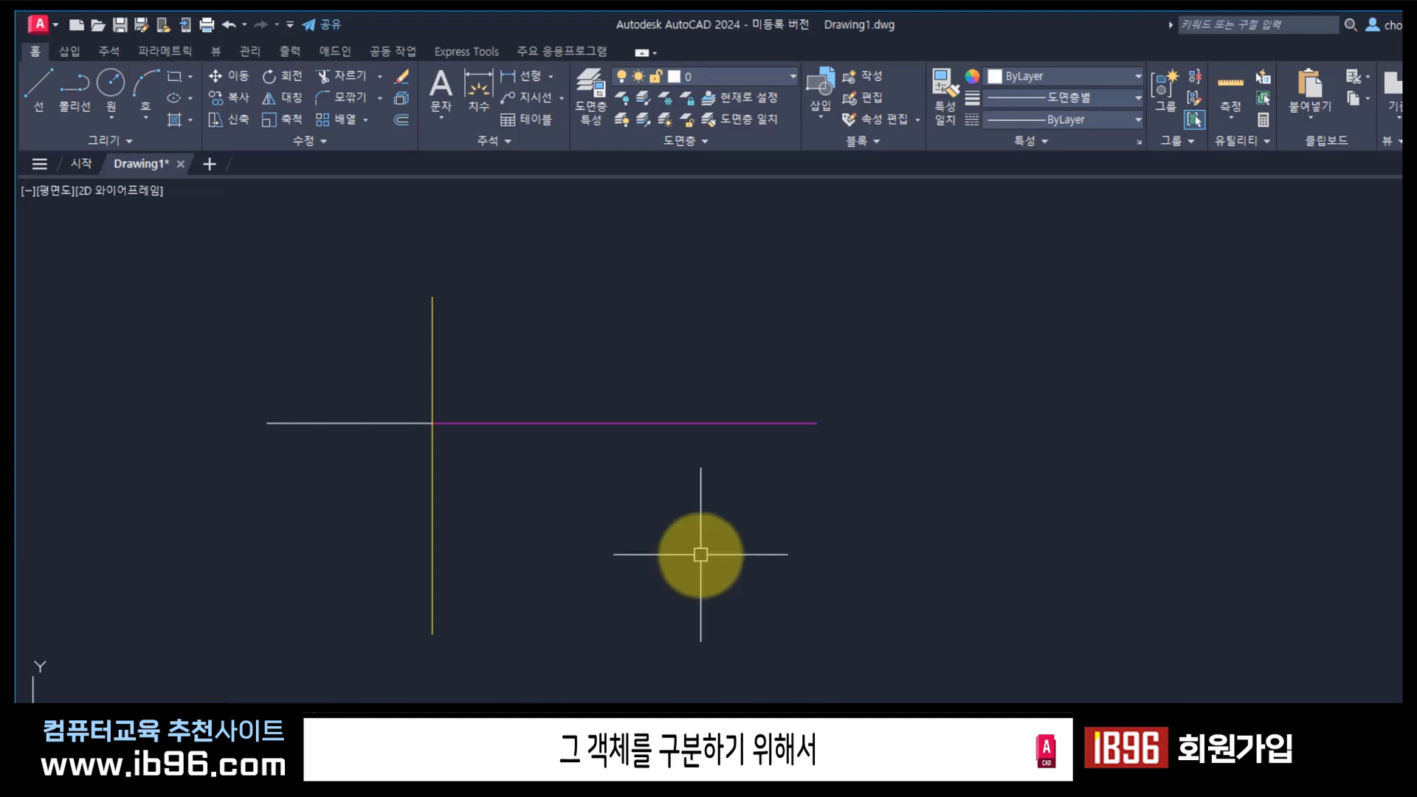
Change the color of the horizontal segment right of the yellow line to blue and check the available layers.
click(612, 422)
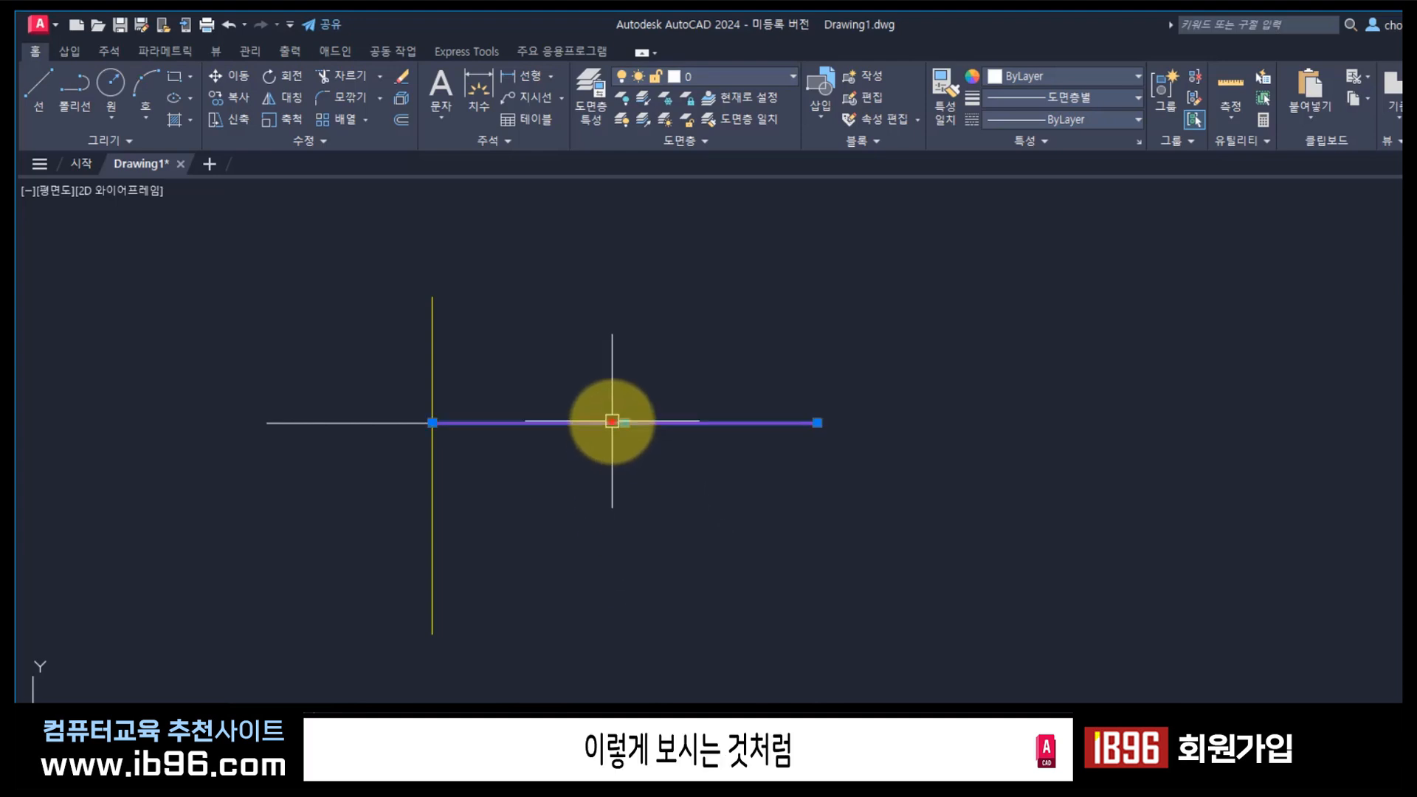
click(1040, 76)
click(1062, 251)
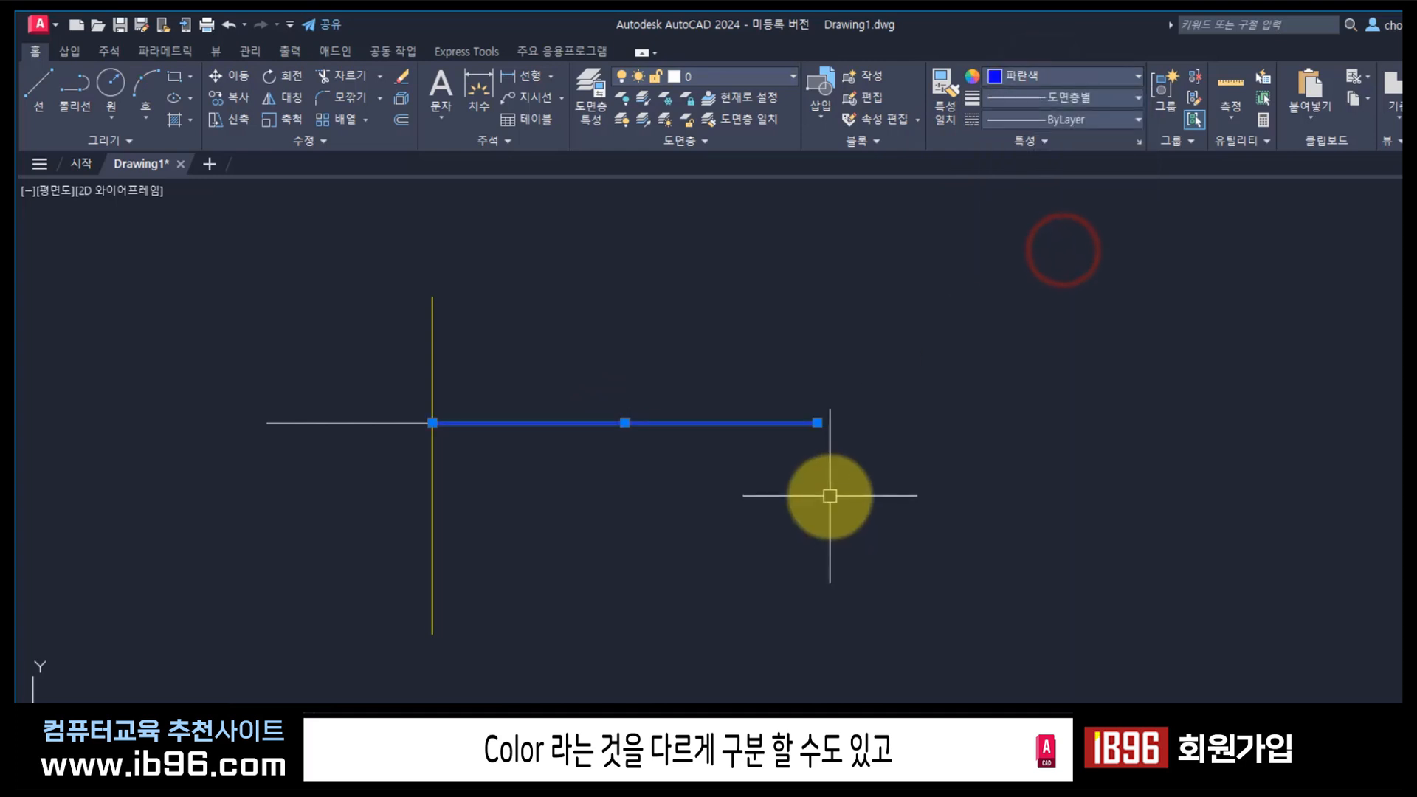
click(747, 77)
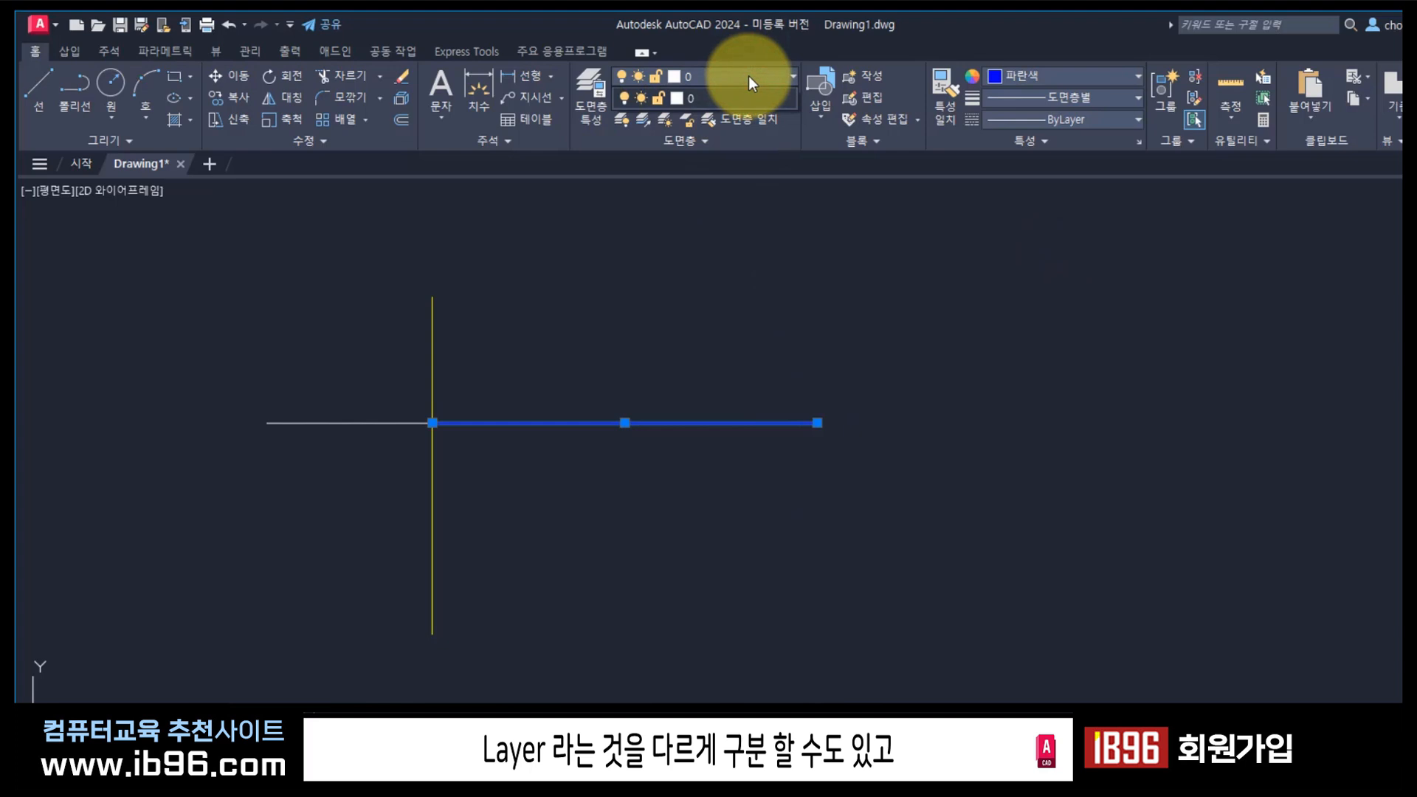
Load the BATTING linetype from acadiso.lin into the drawing.
click(1063, 119)
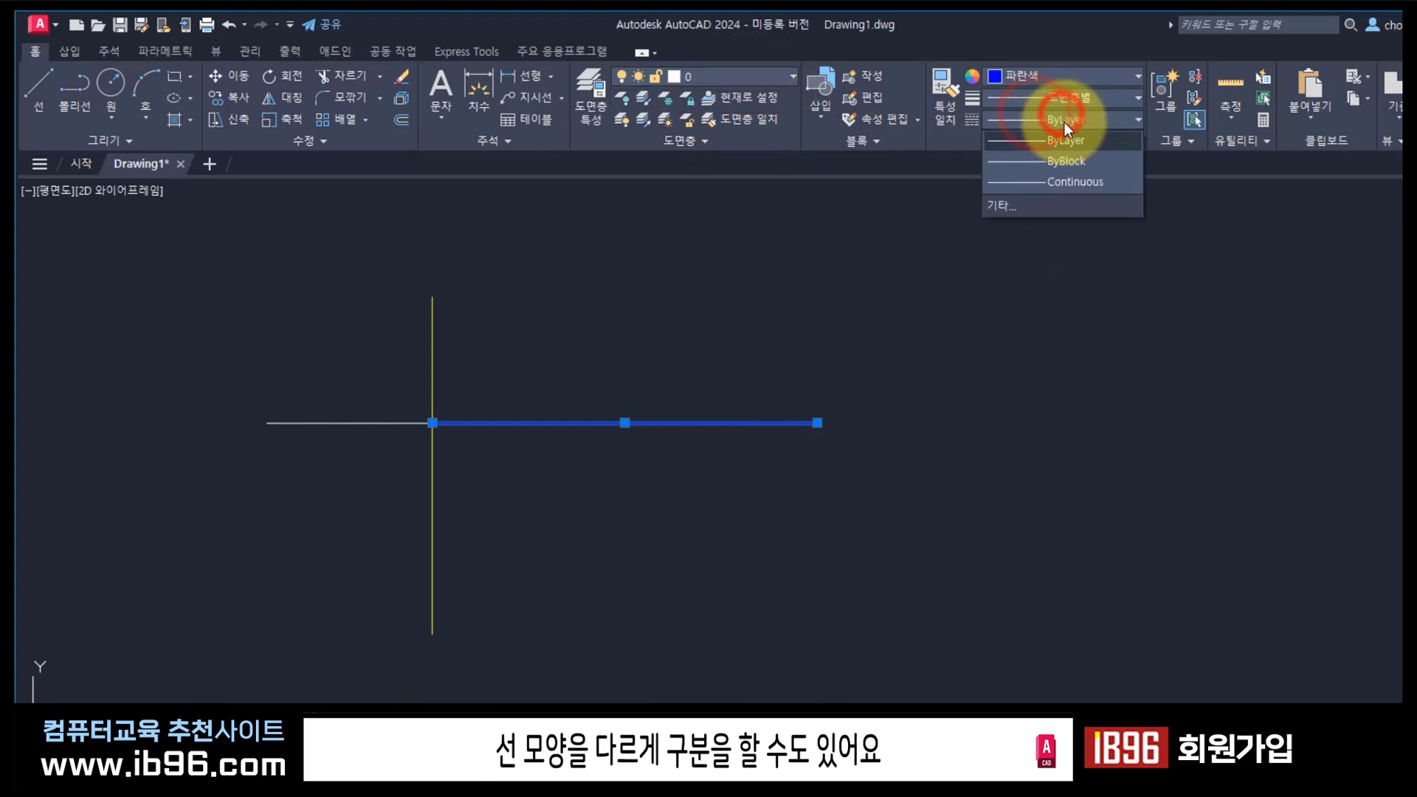
click(1040, 207)
click(989, 312)
scroll(760, 465, down, 5)
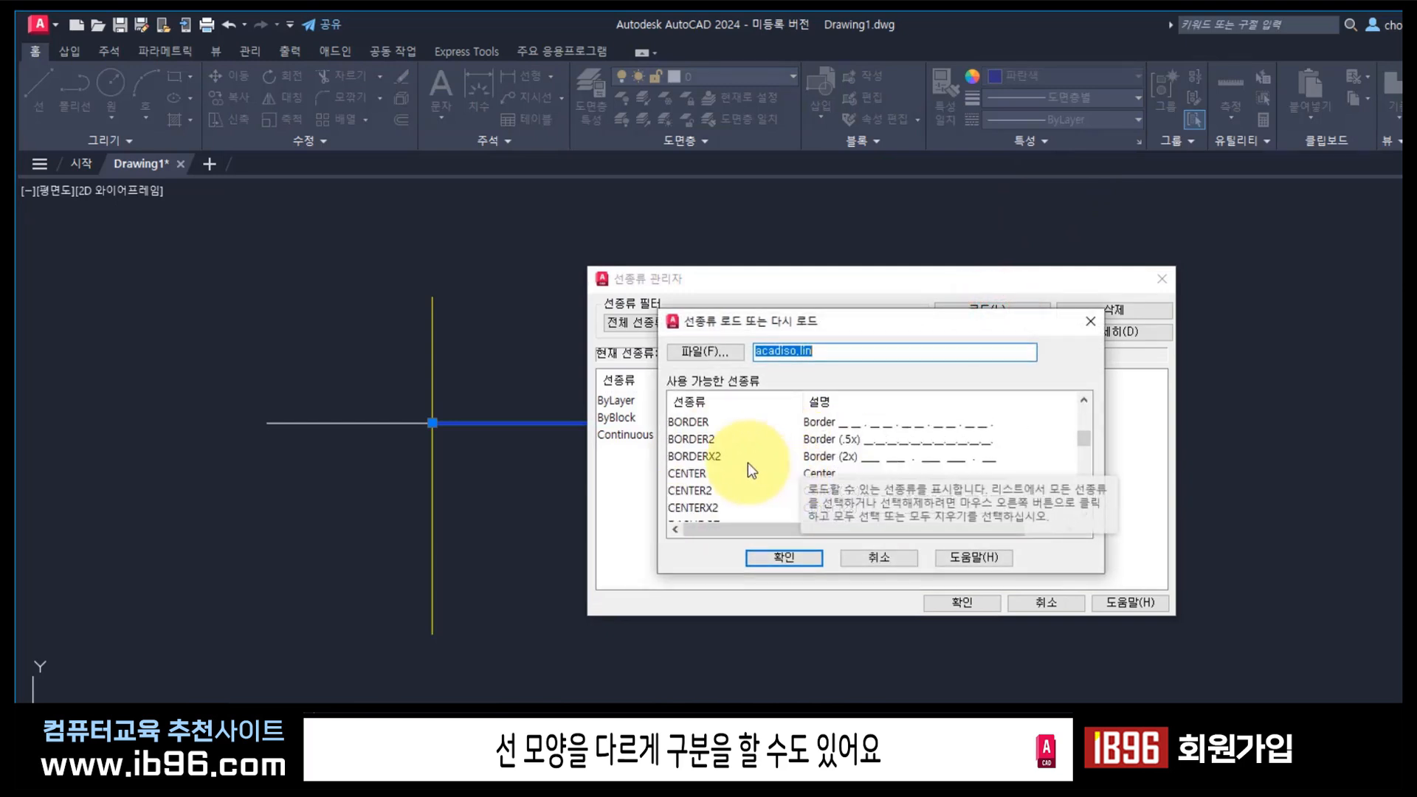
scroll(714, 476, up, 2)
click(689, 490)
click(756, 558)
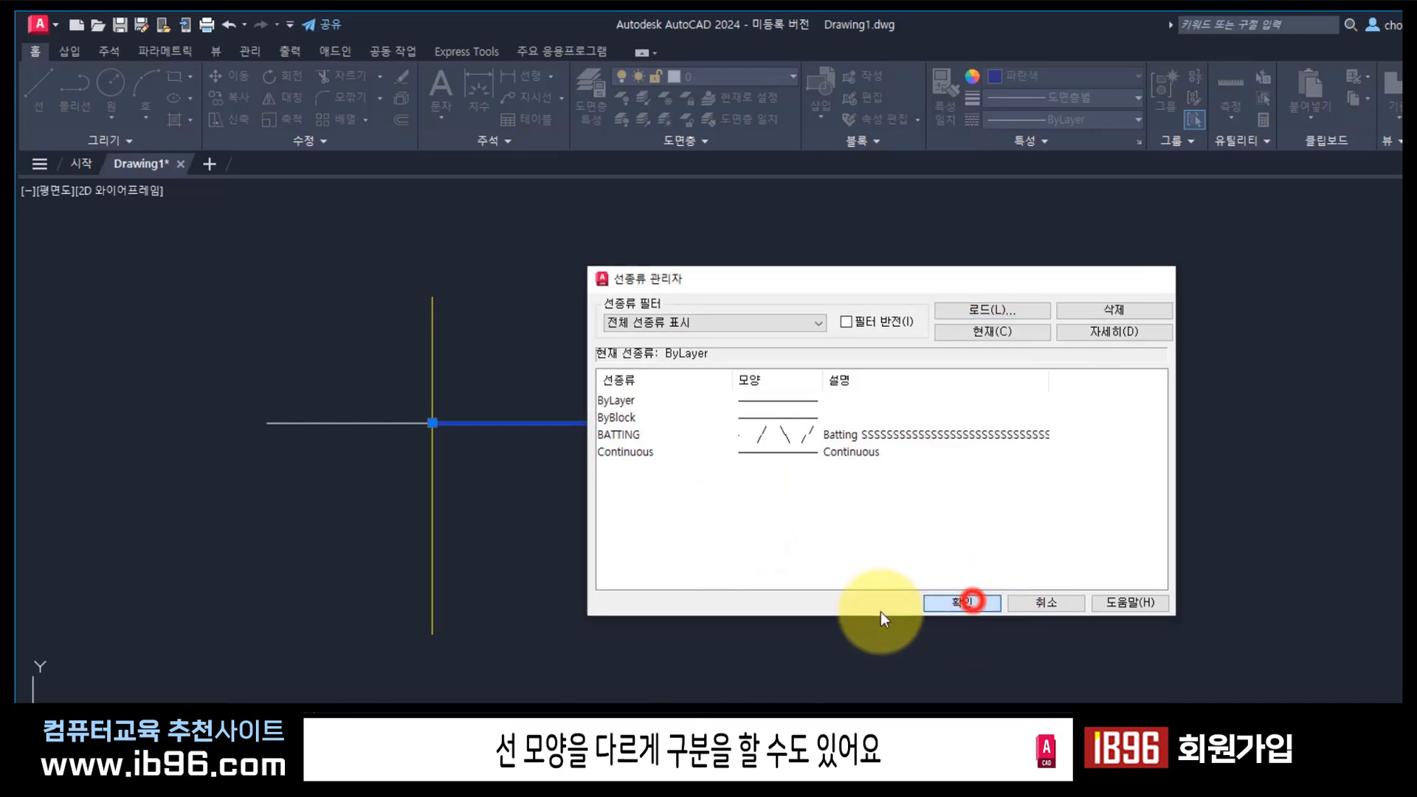
click(971, 602)
Apply the BATTING linetype to the blue horizontal segment and clear the selection.
click(627, 519)
click(563, 392)
click(1042, 120)
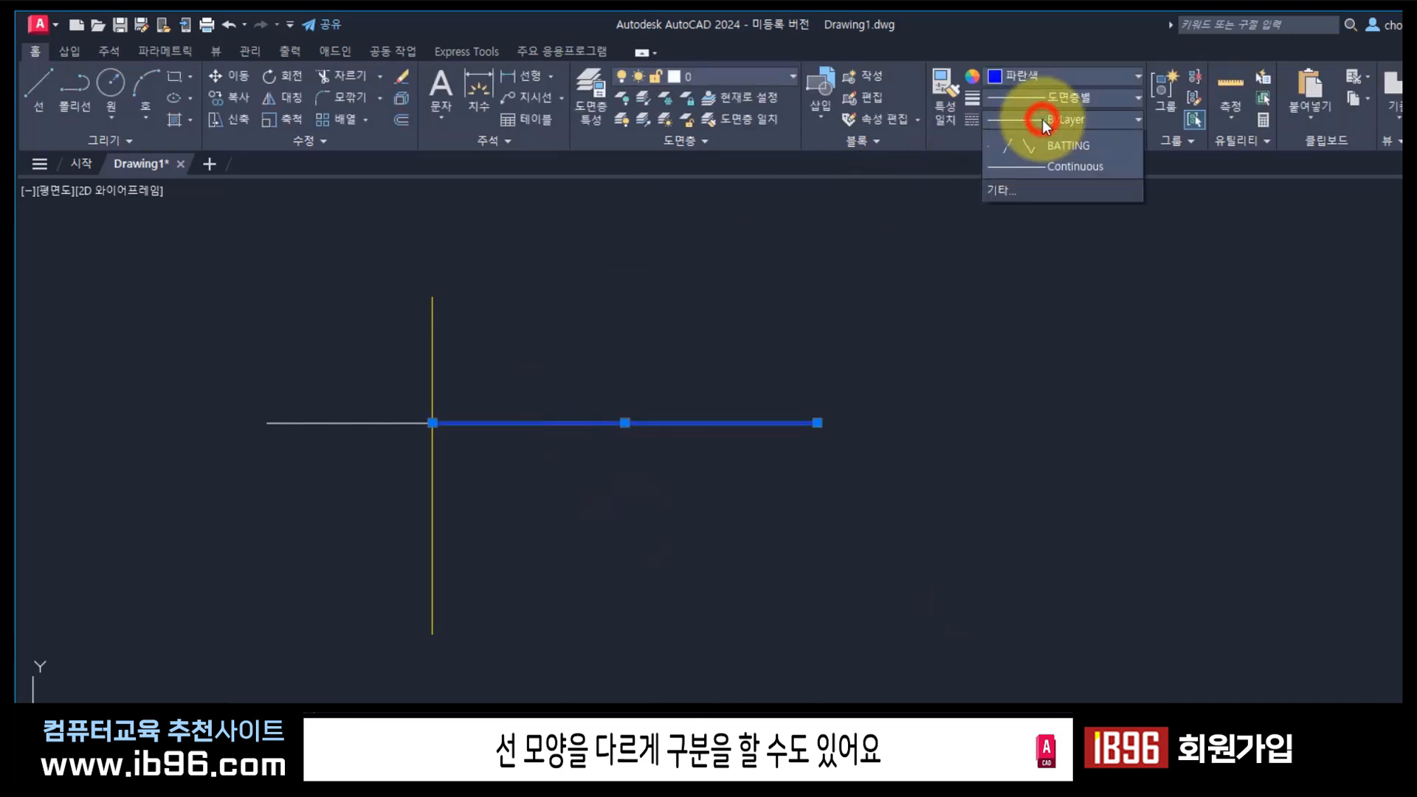
click(1028, 192)
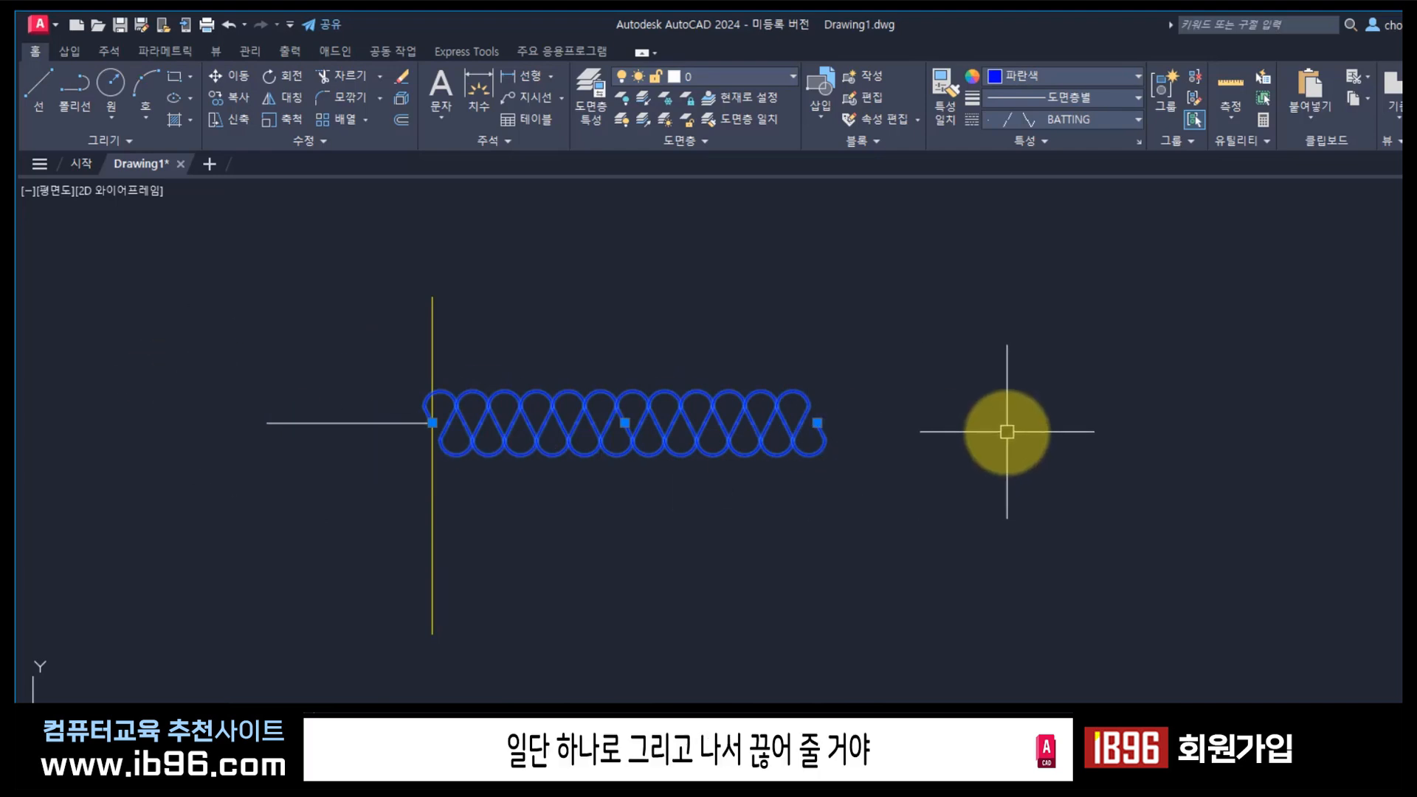
key(Escape)
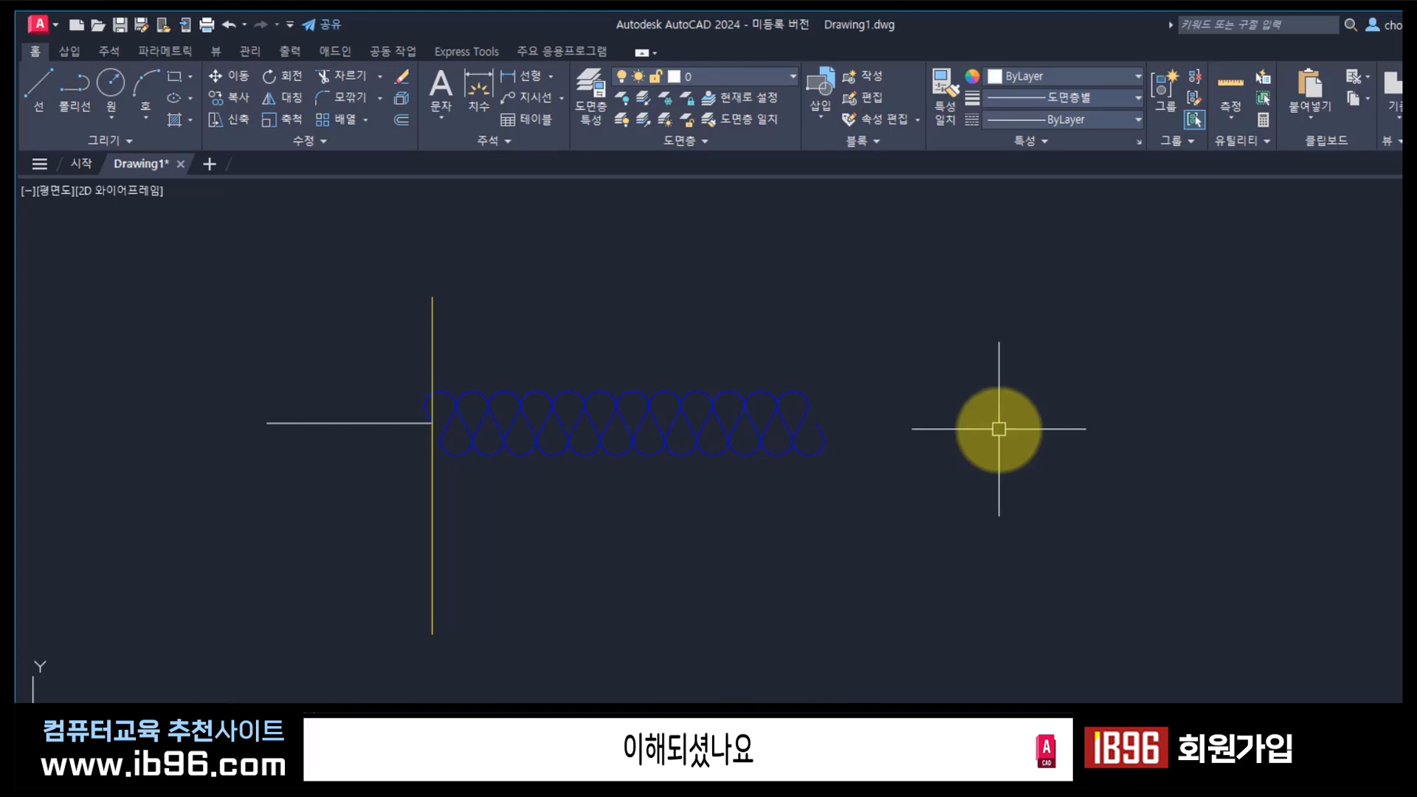
Delete the yellow line and both horizontal segments.
click(578, 555)
click(301, 317)
key(Delete)
Draw a new horizontal line about 159 units long and check it by selecting and deselecting it.
key(l)
key(Return)
click(275, 461)
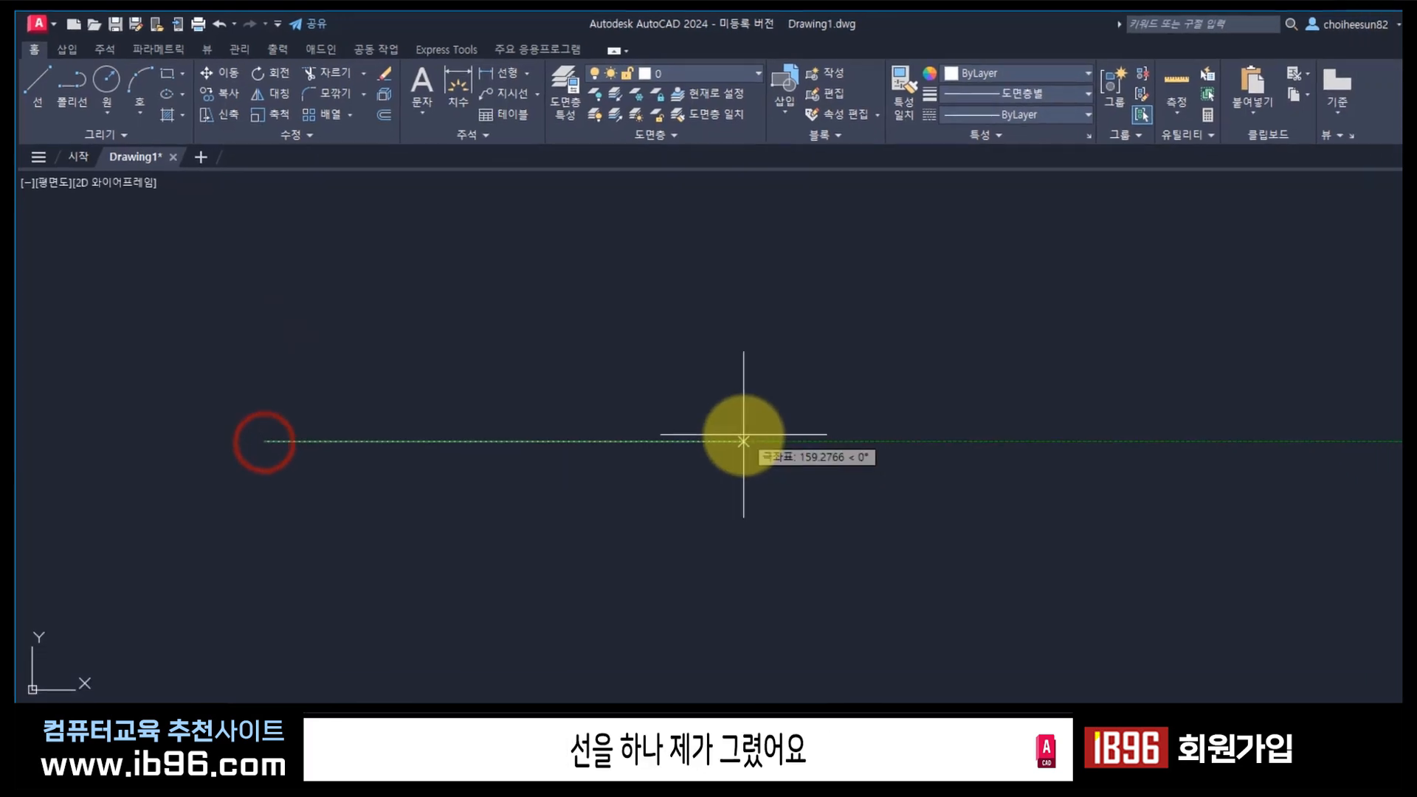
click(741, 441)
key(Return)
click(475, 440)
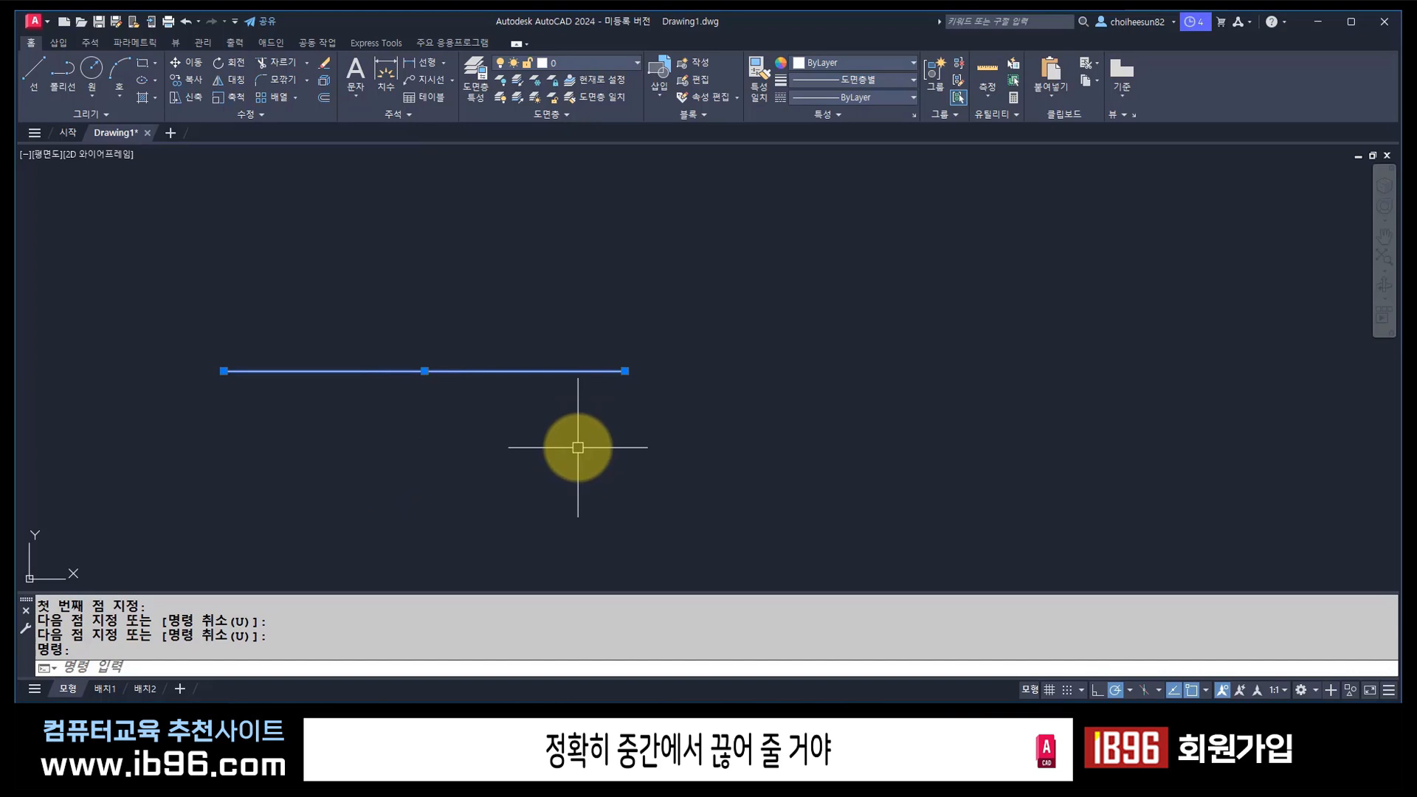
key(Escape)
key(Escape)
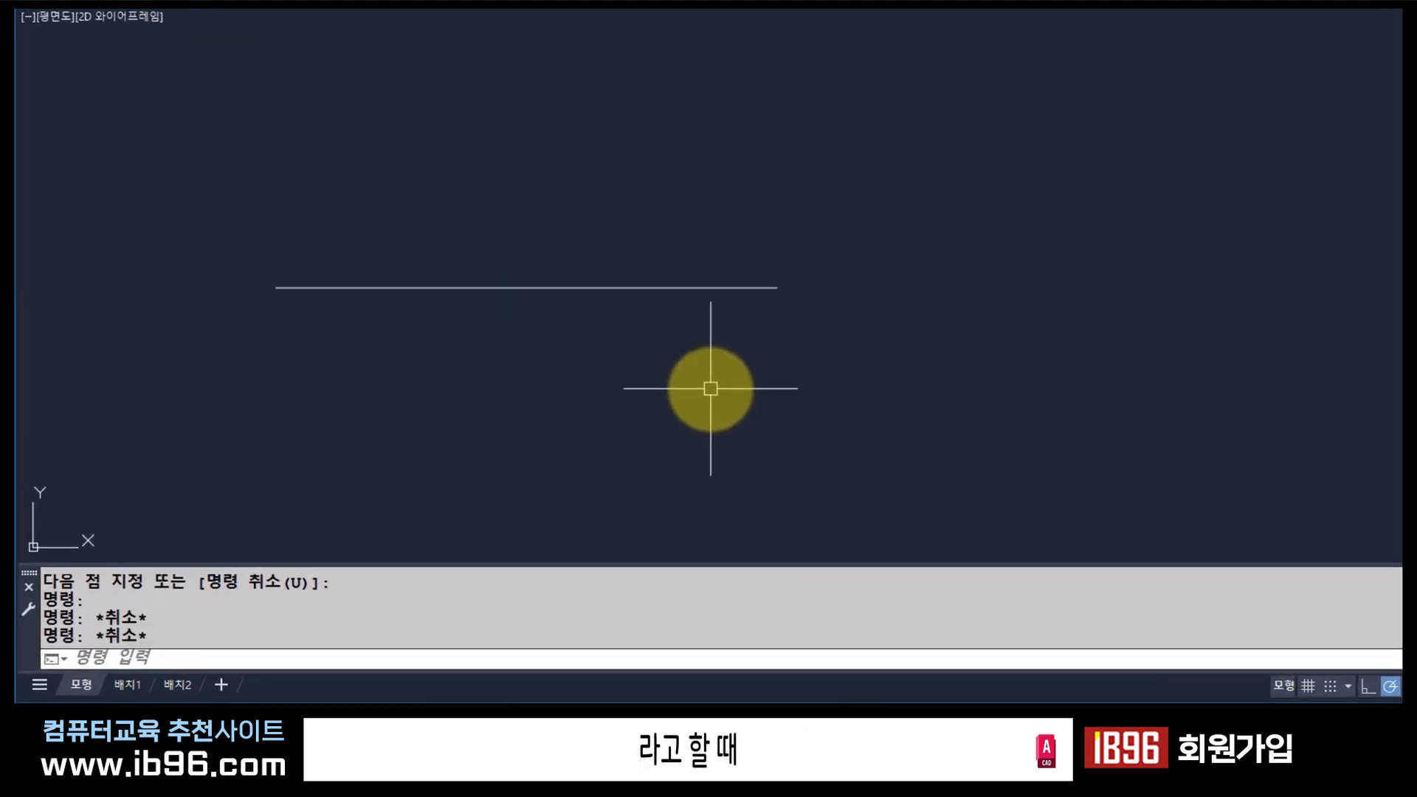
Break the horizontal line at its midpoint, respecifying the first point and using the midpoint for both break points, and check the left half.
text(BR)
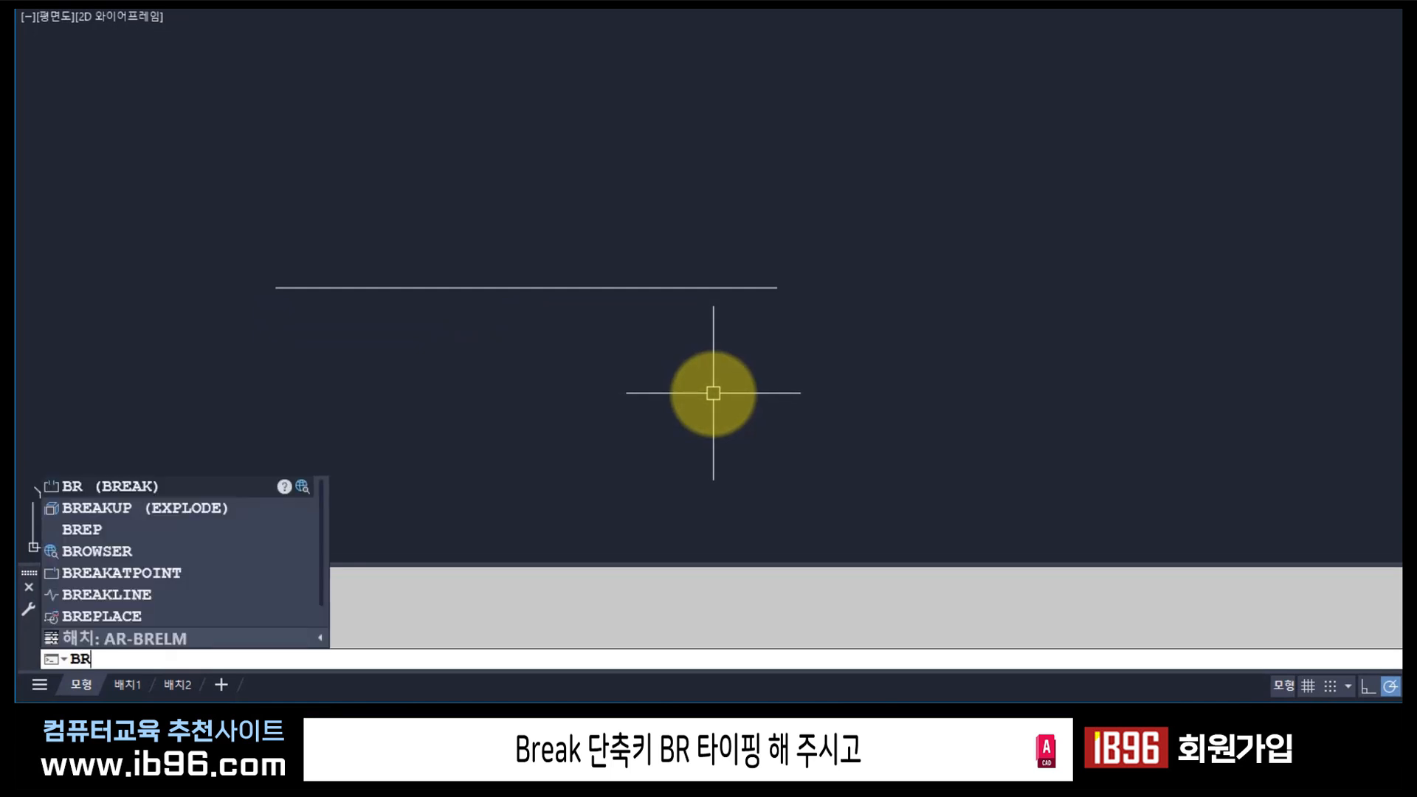
key(Return)
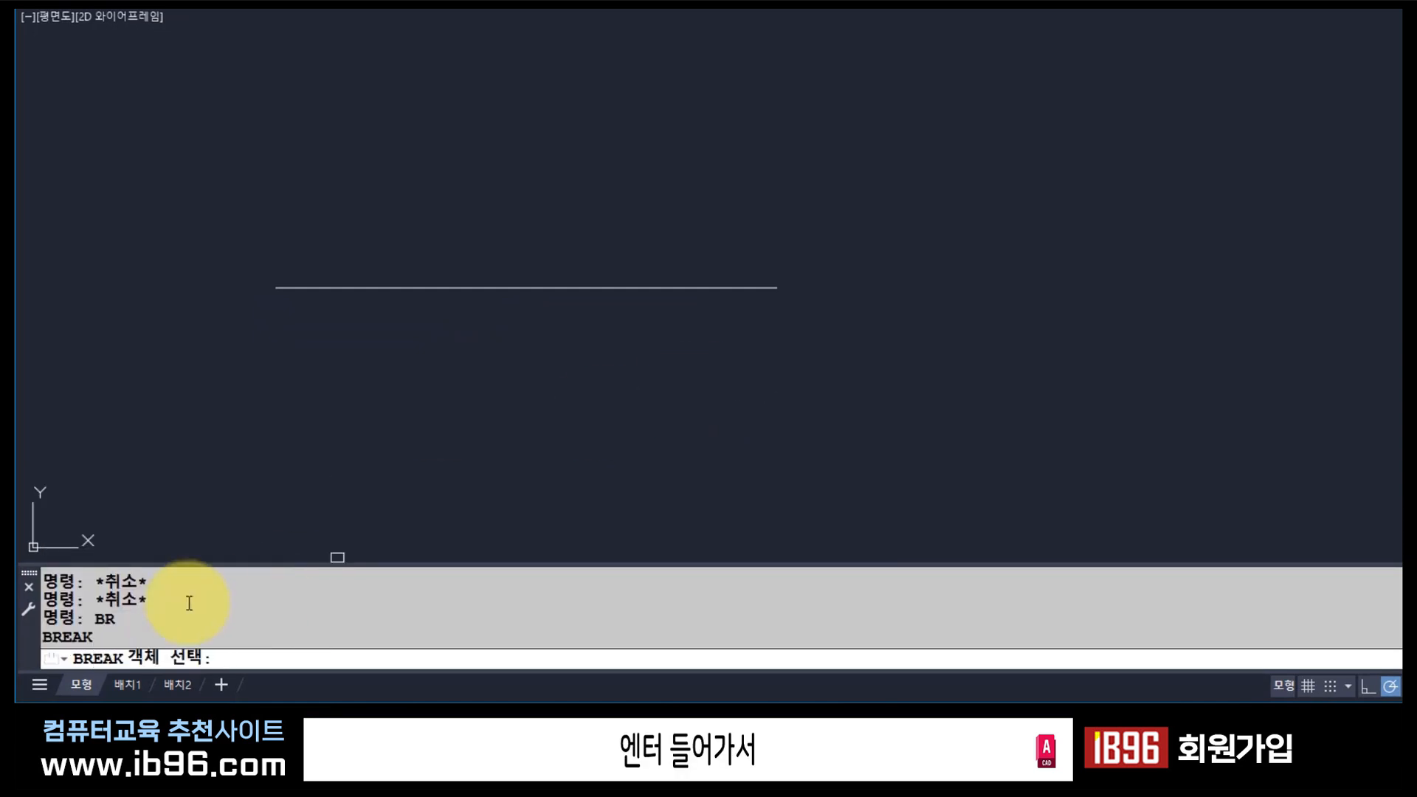
double_click(88, 637)
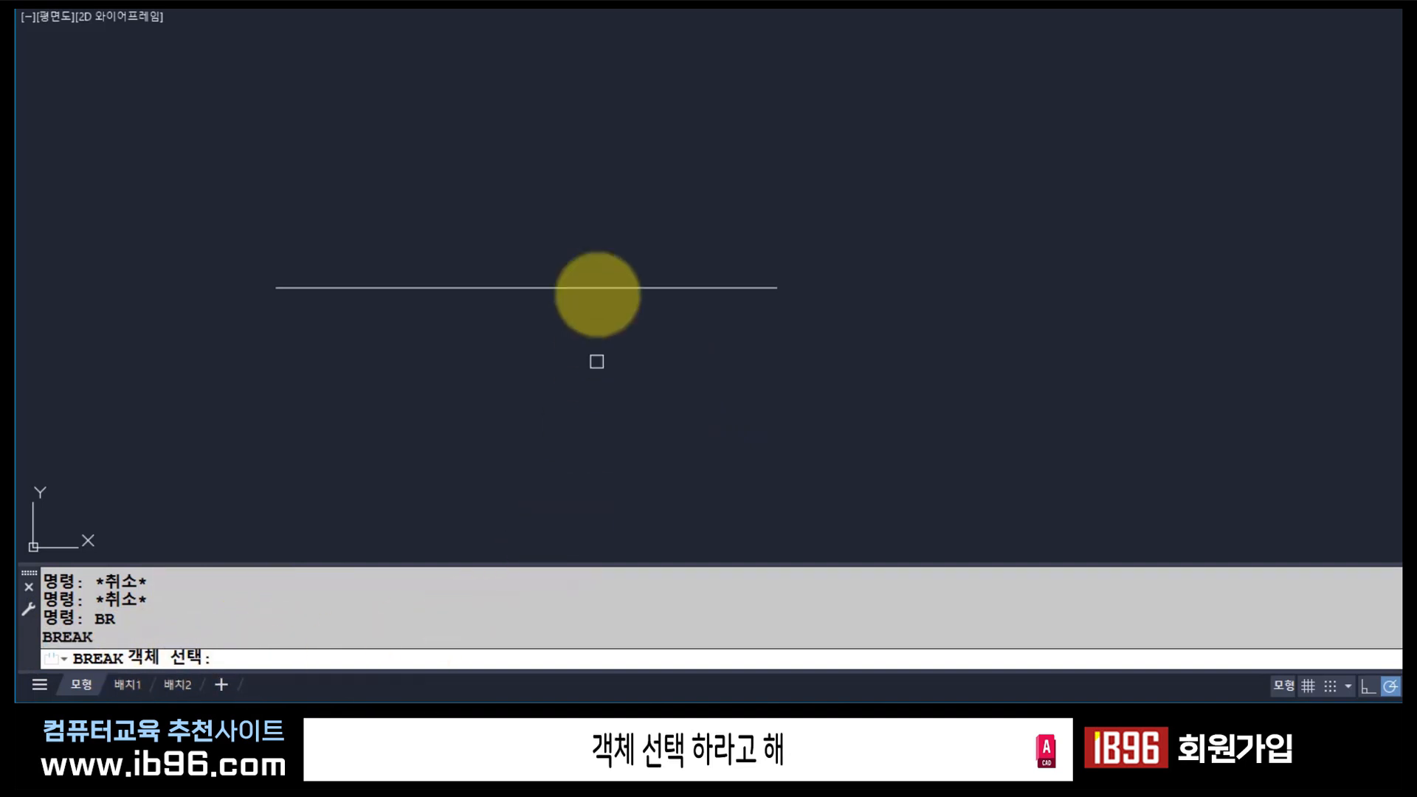
click(411, 288)
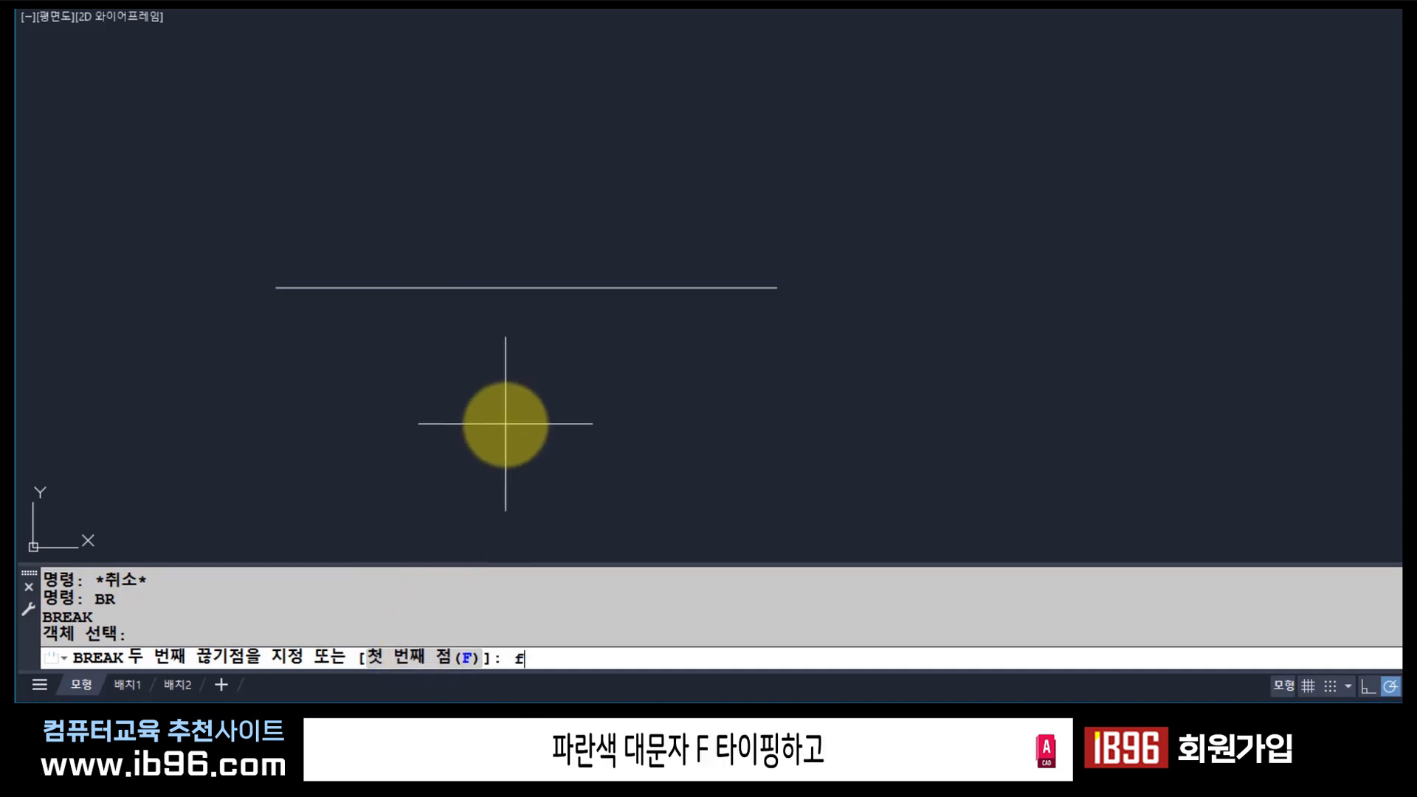
key(Return)
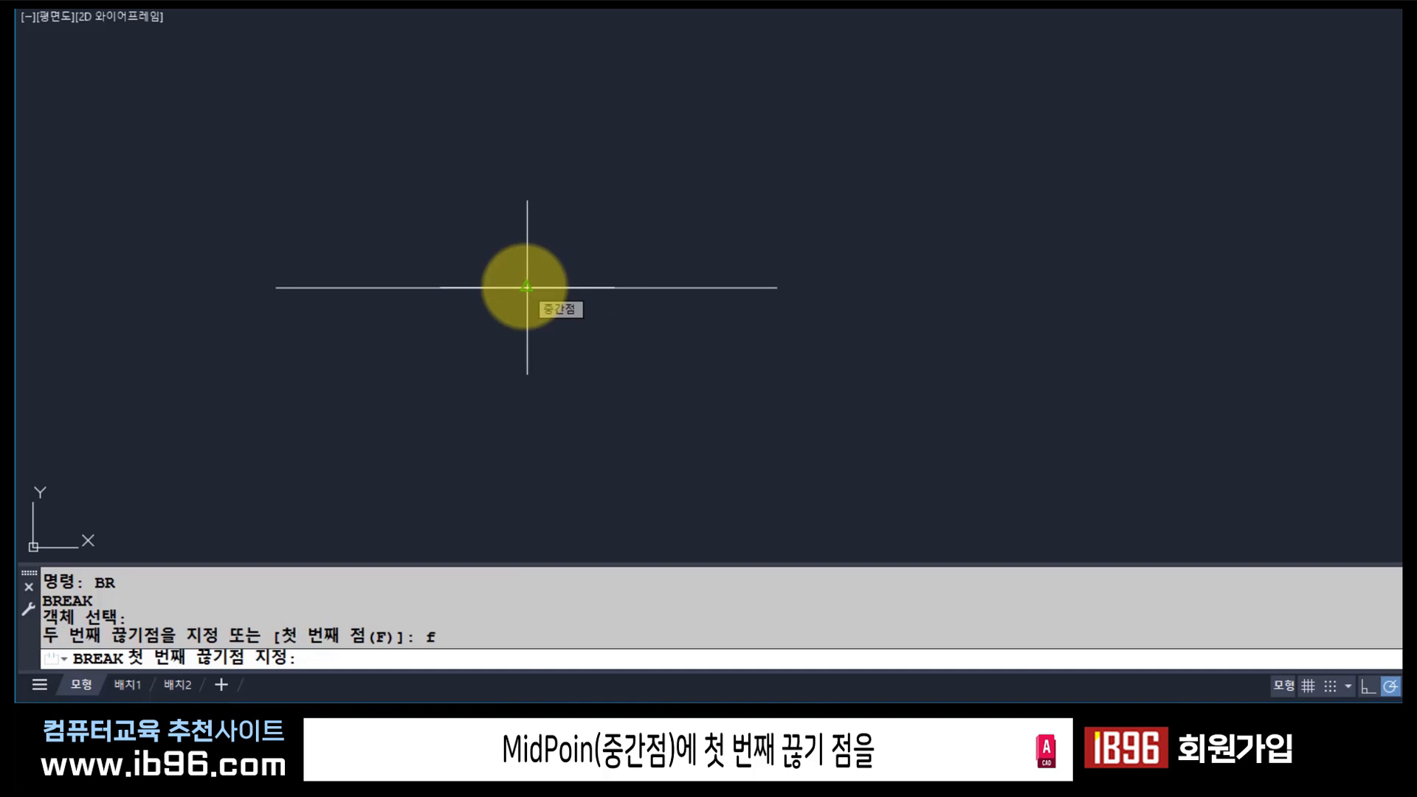
click(526, 287)
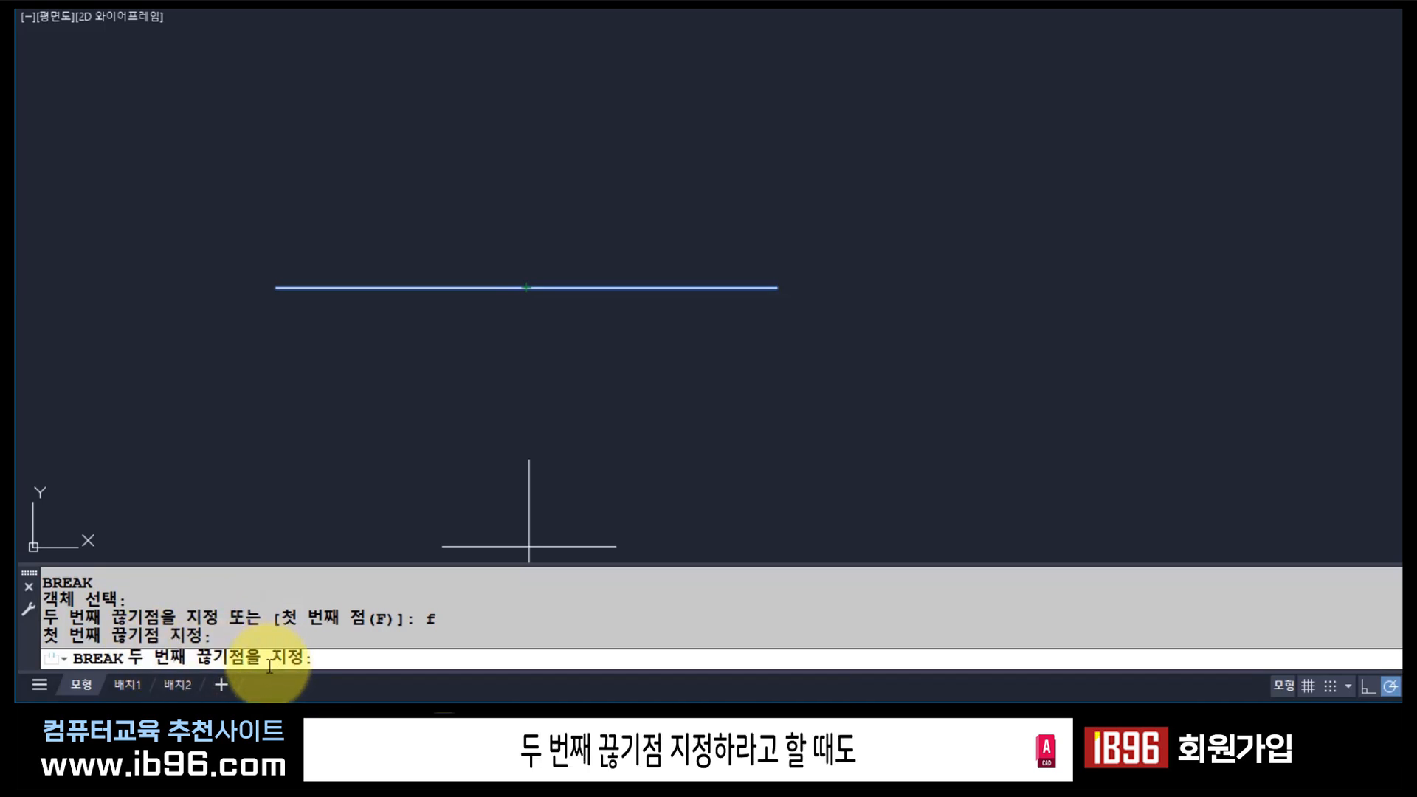
click(527, 287)
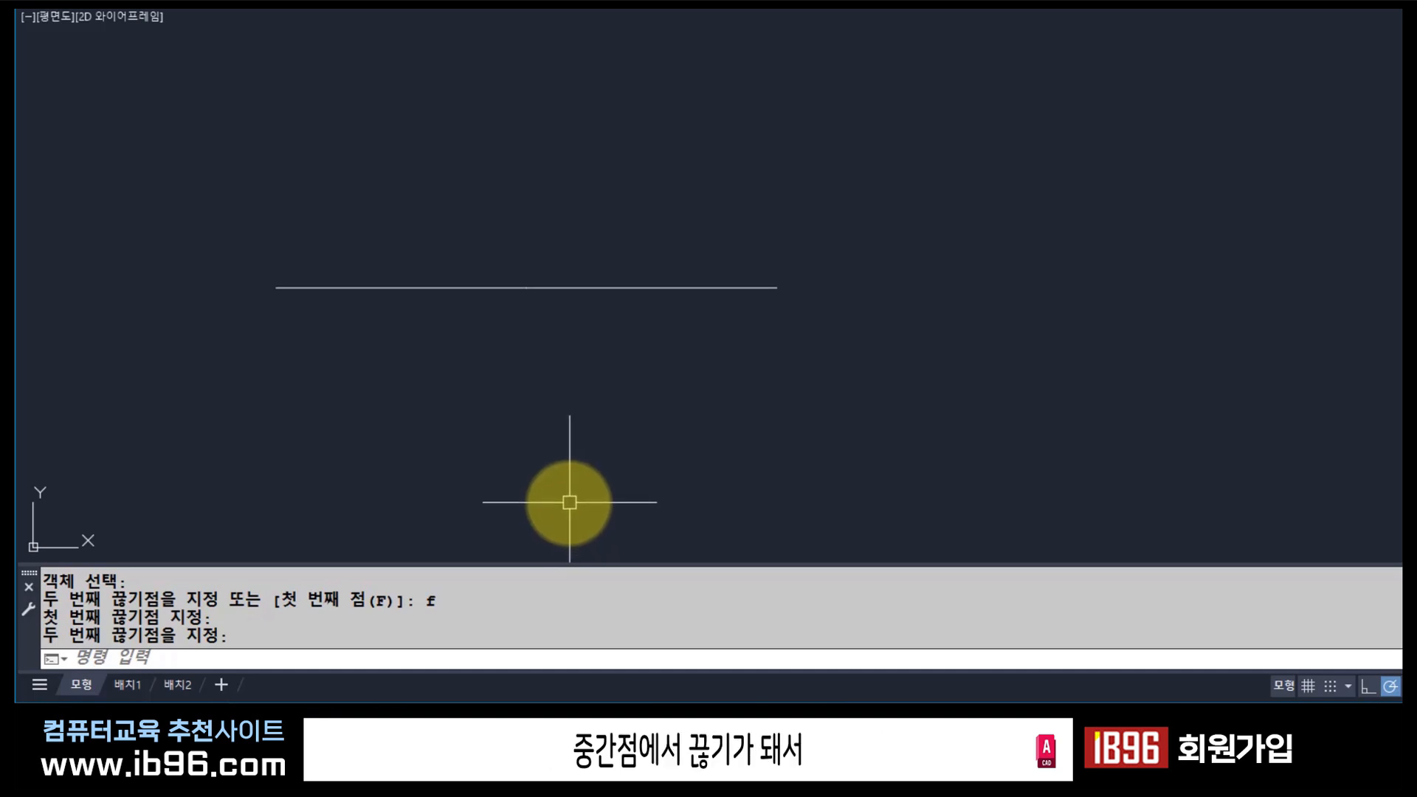
click(427, 287)
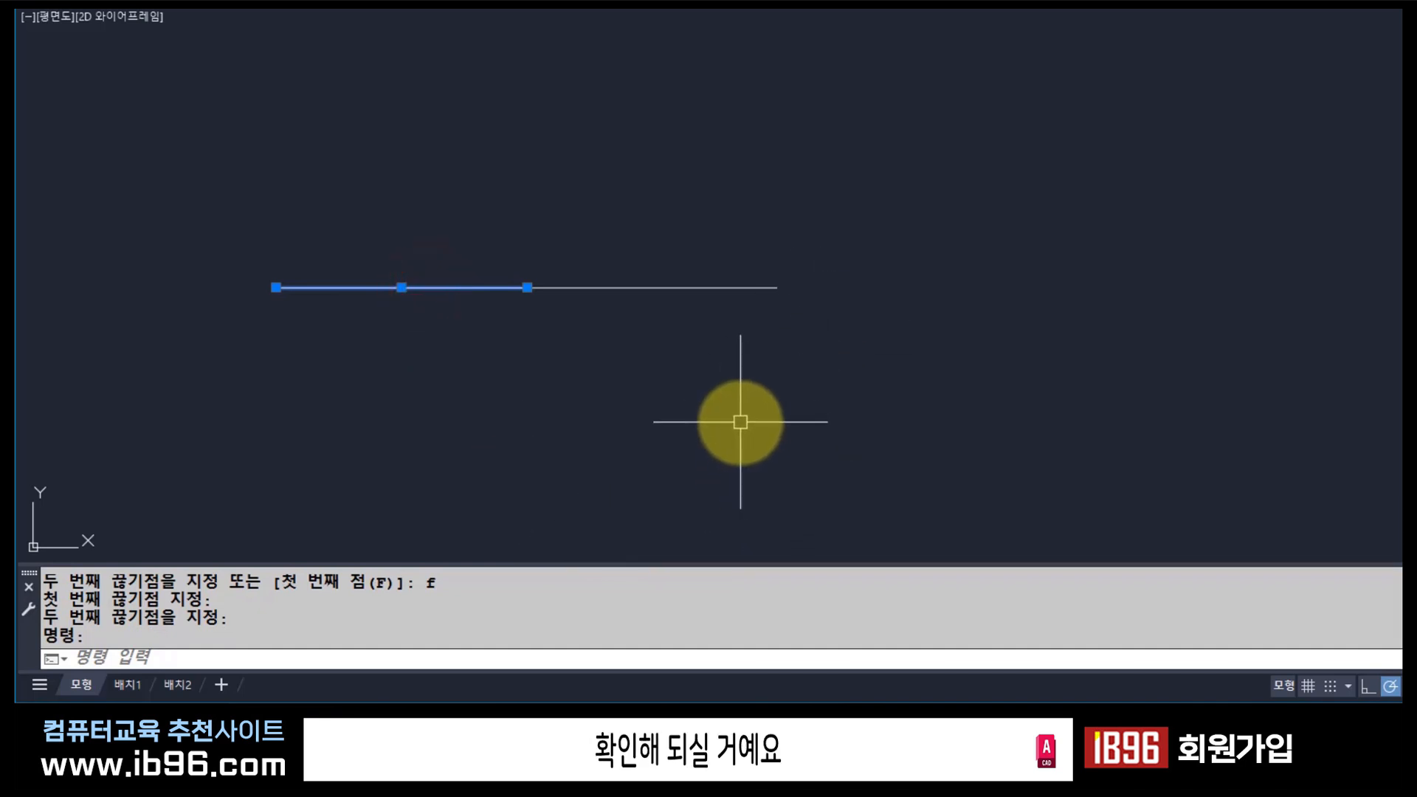
key(Escape)
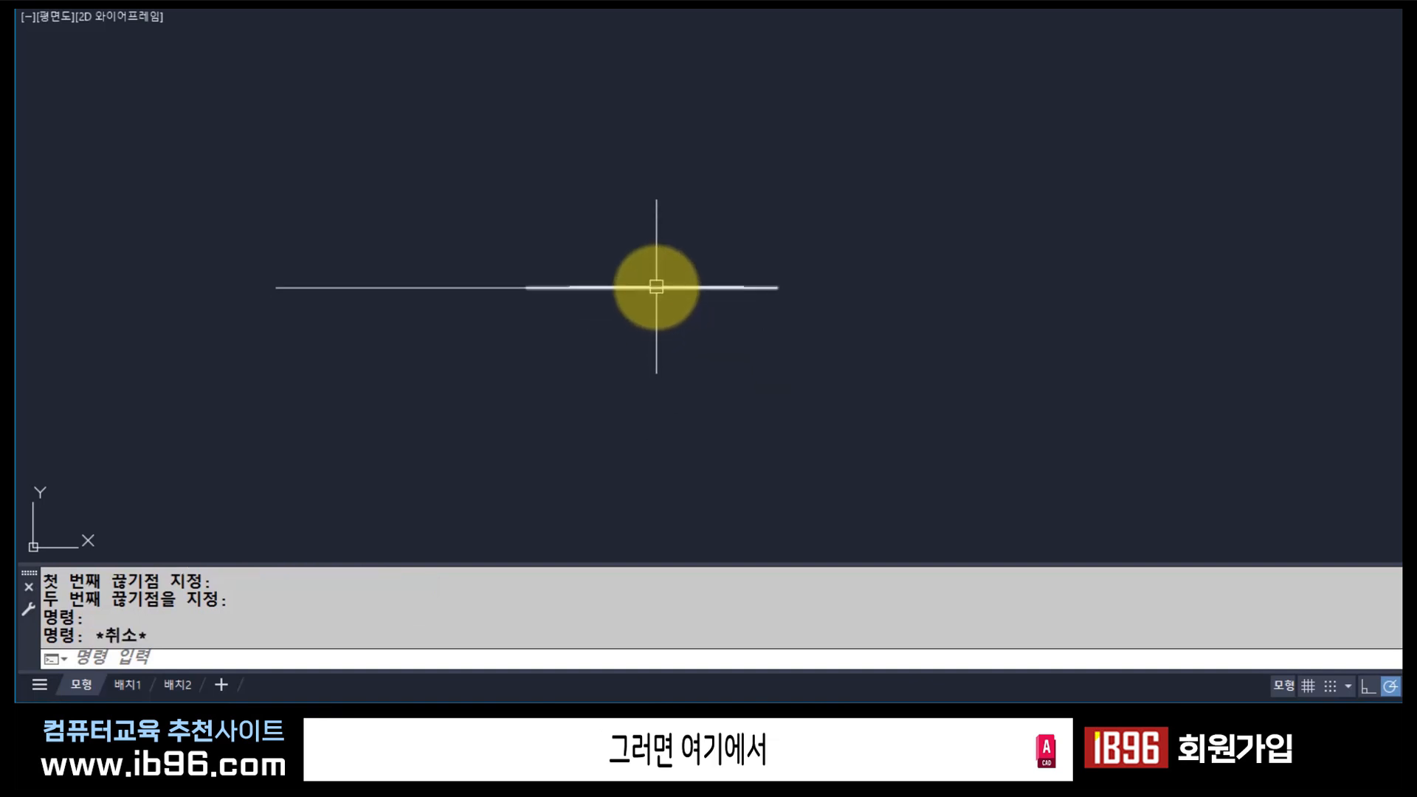
Change the color of the line's right half to magenta and clear the selection.
click(656, 287)
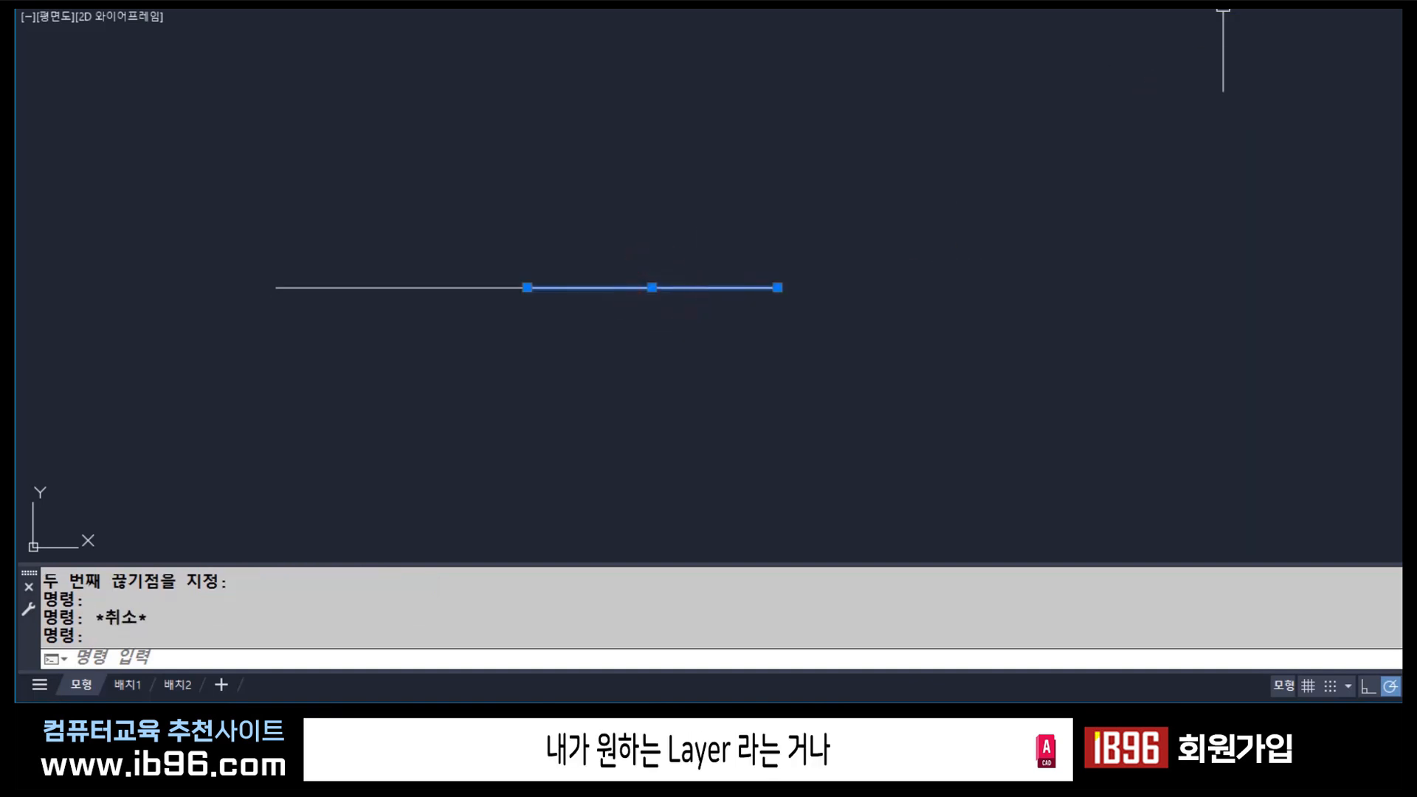
click(1140, 2)
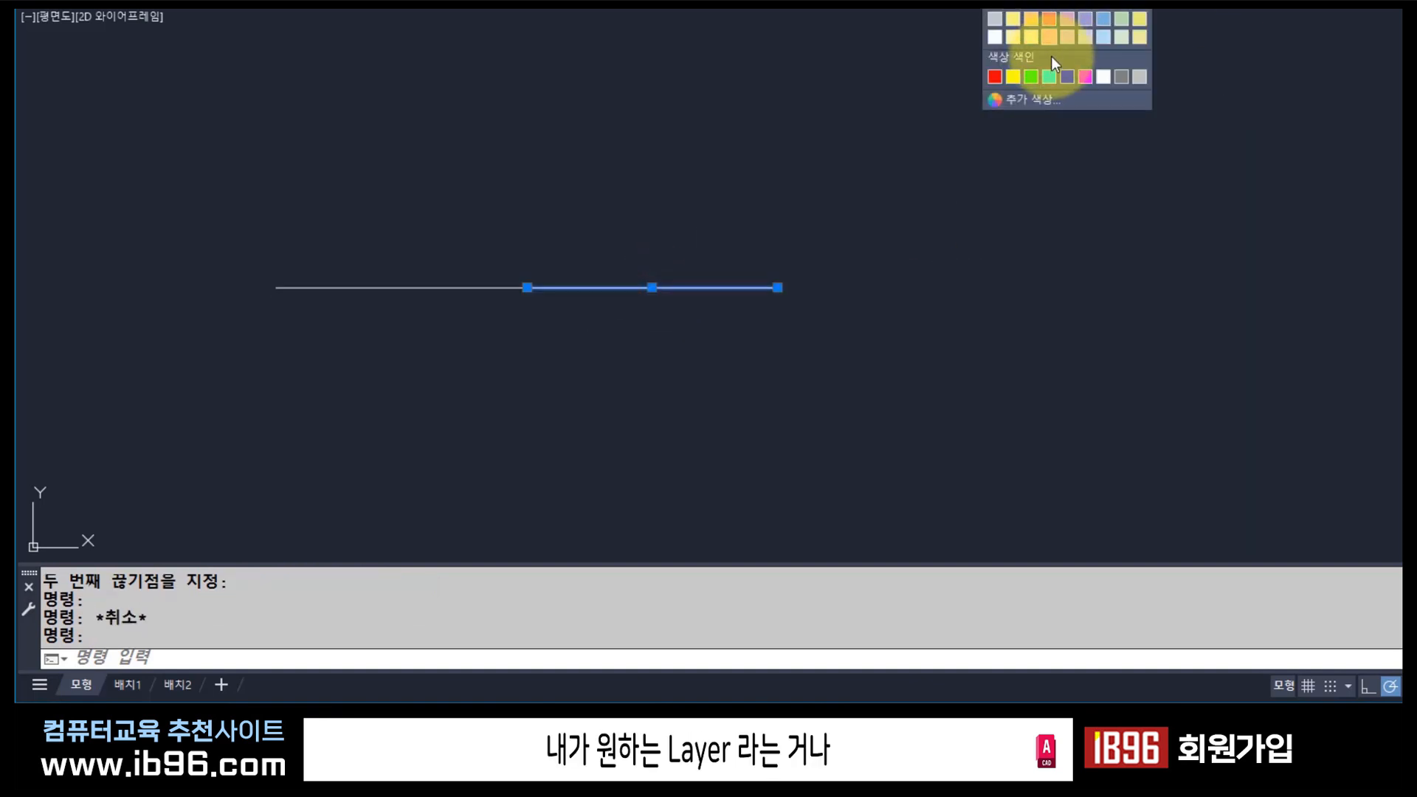
click(1050, 77)
click(1086, 77)
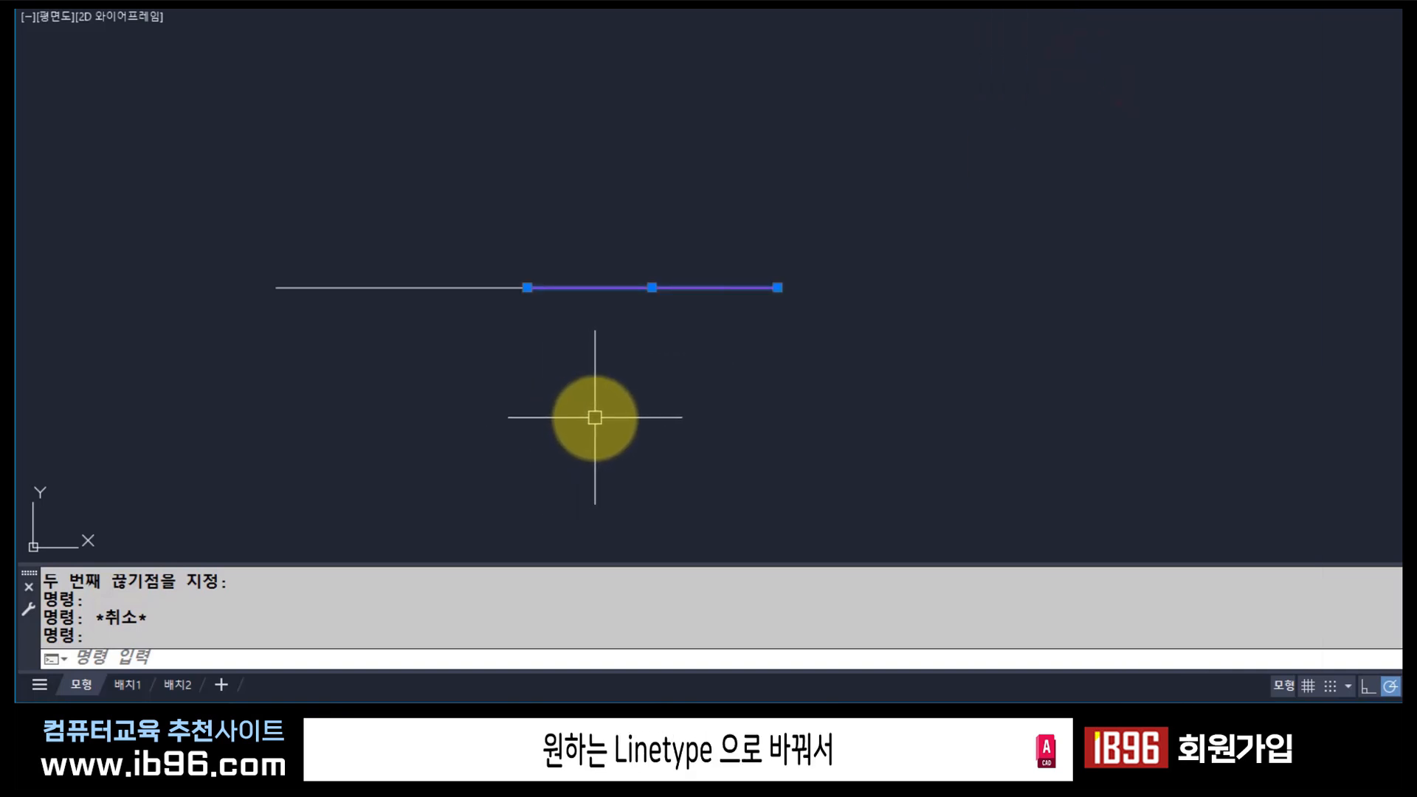
key(Escape)
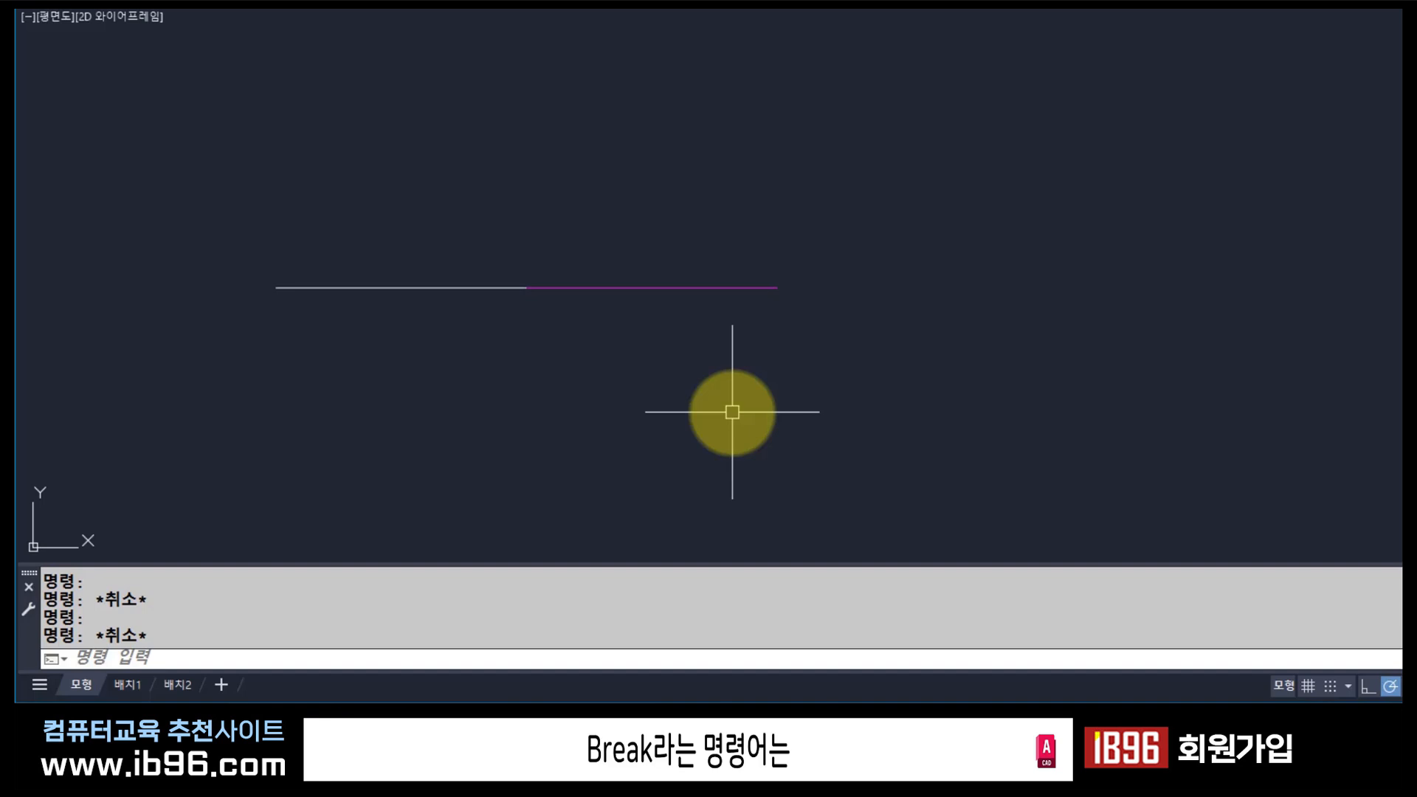
Erase both halves of the horizontal line together with one crossing selection.
text(e)
key(Return)
click(640, 363)
click(430, 220)
key(Return)
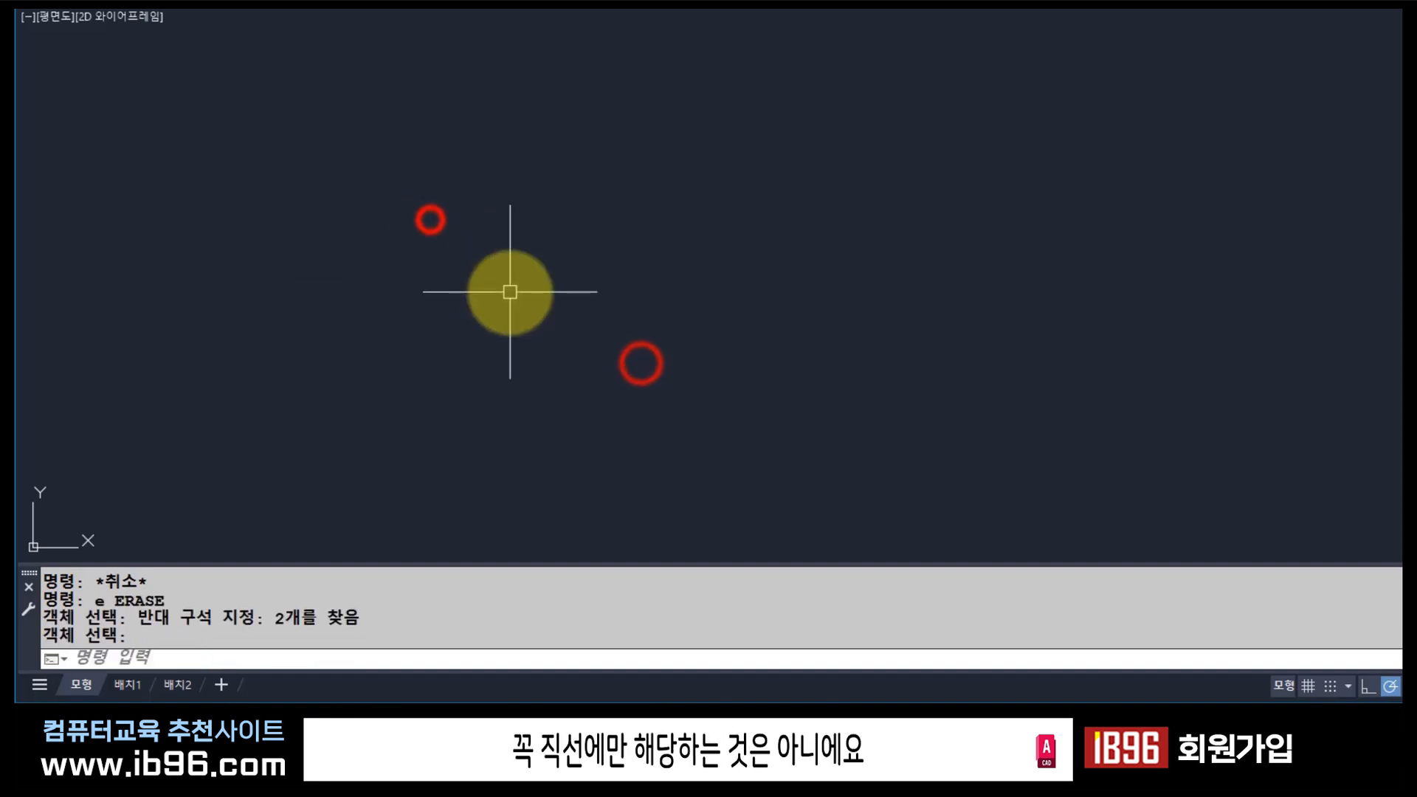
Draw a large three-point arc bulging to the upper right and check it by selecting and deselecting it.
key(Escape)
key(Escape)
text(a)
key(Return)
click(293, 172)
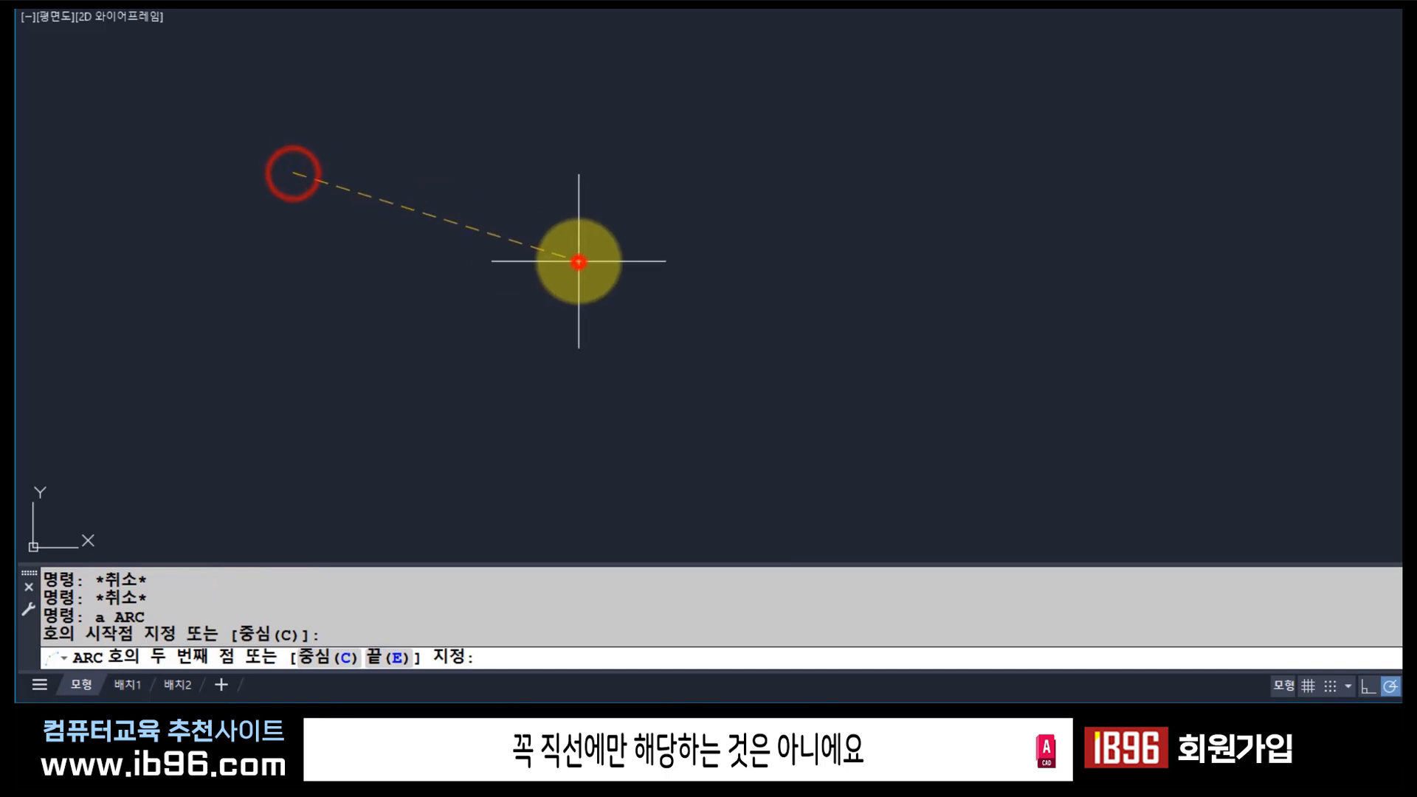
click(579, 261)
click(487, 510)
click(579, 257)
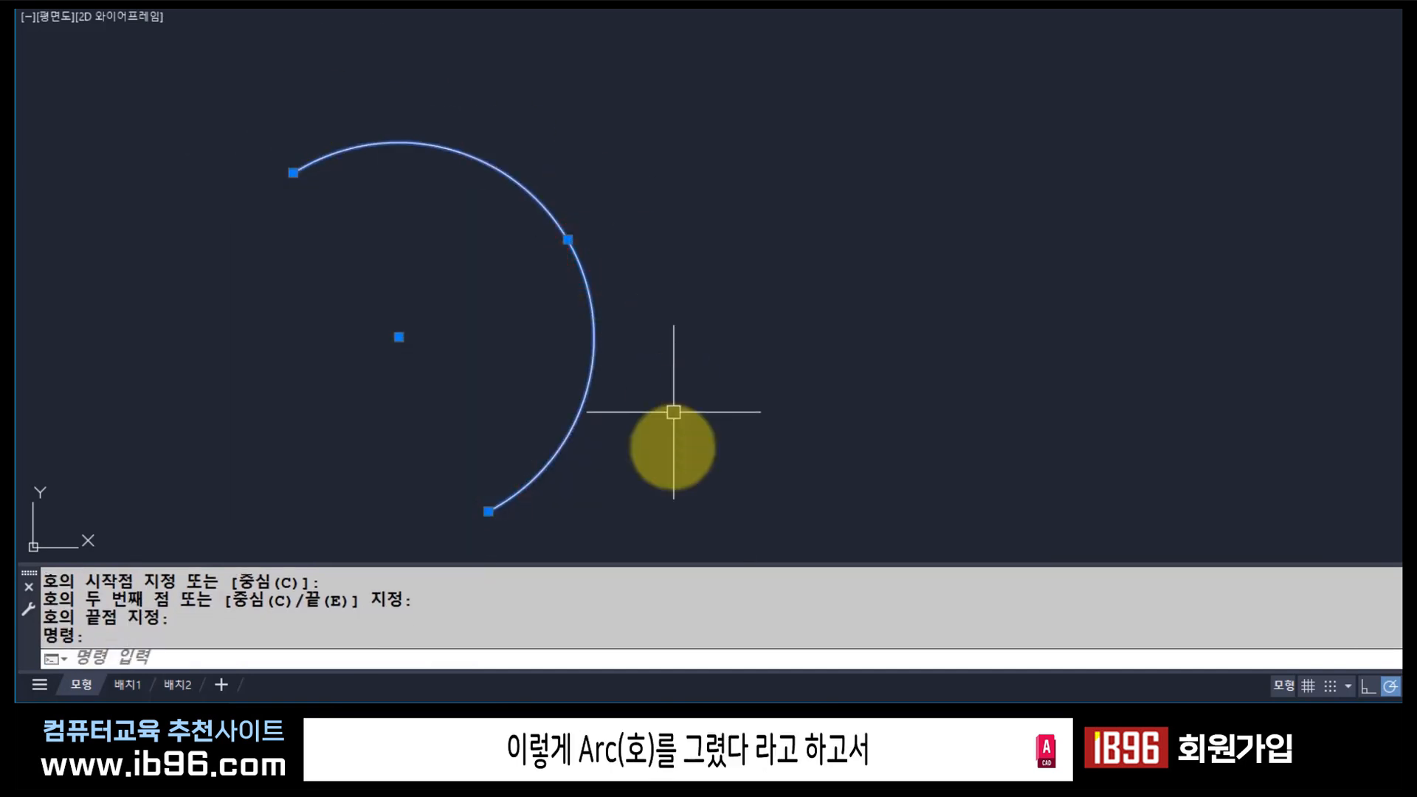
key(Escape)
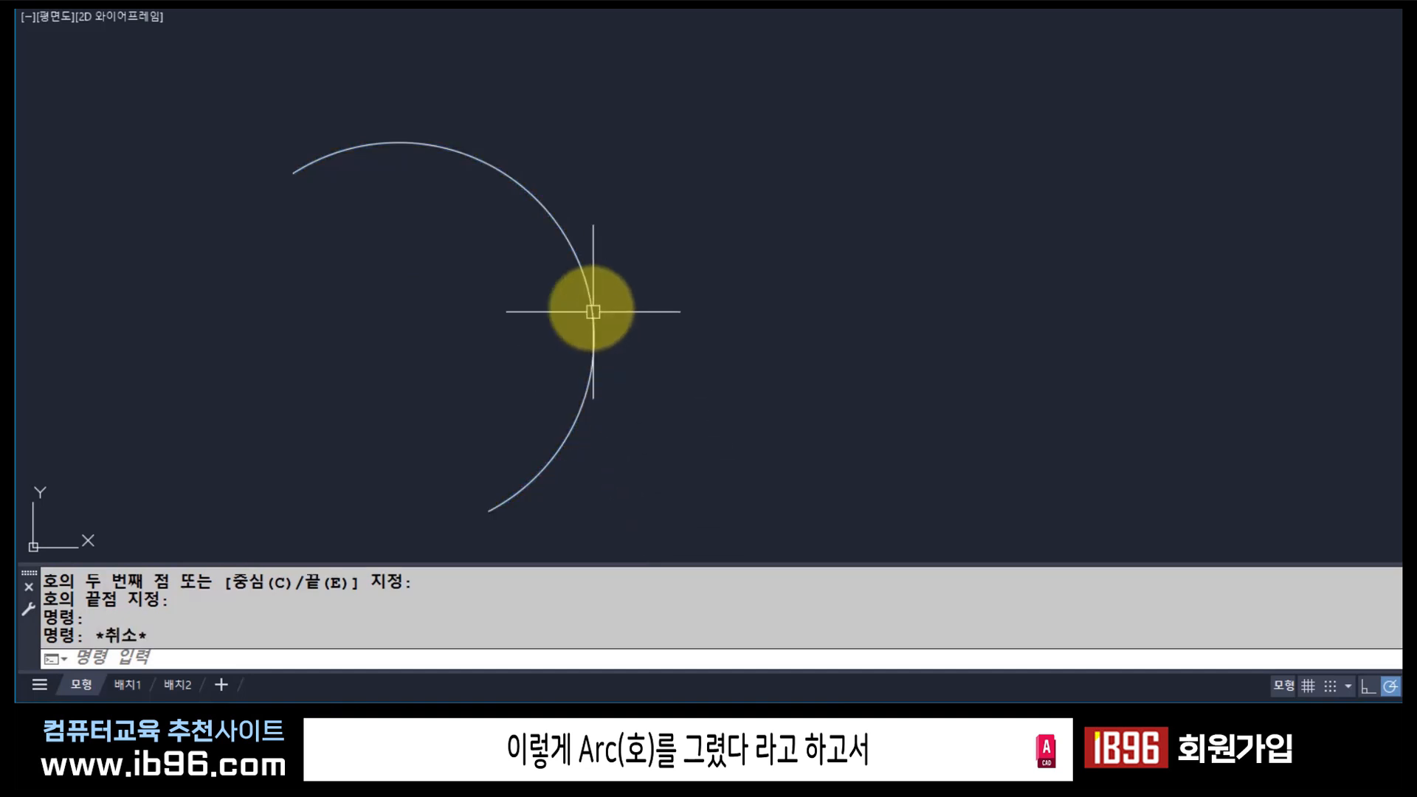
click(577, 266)
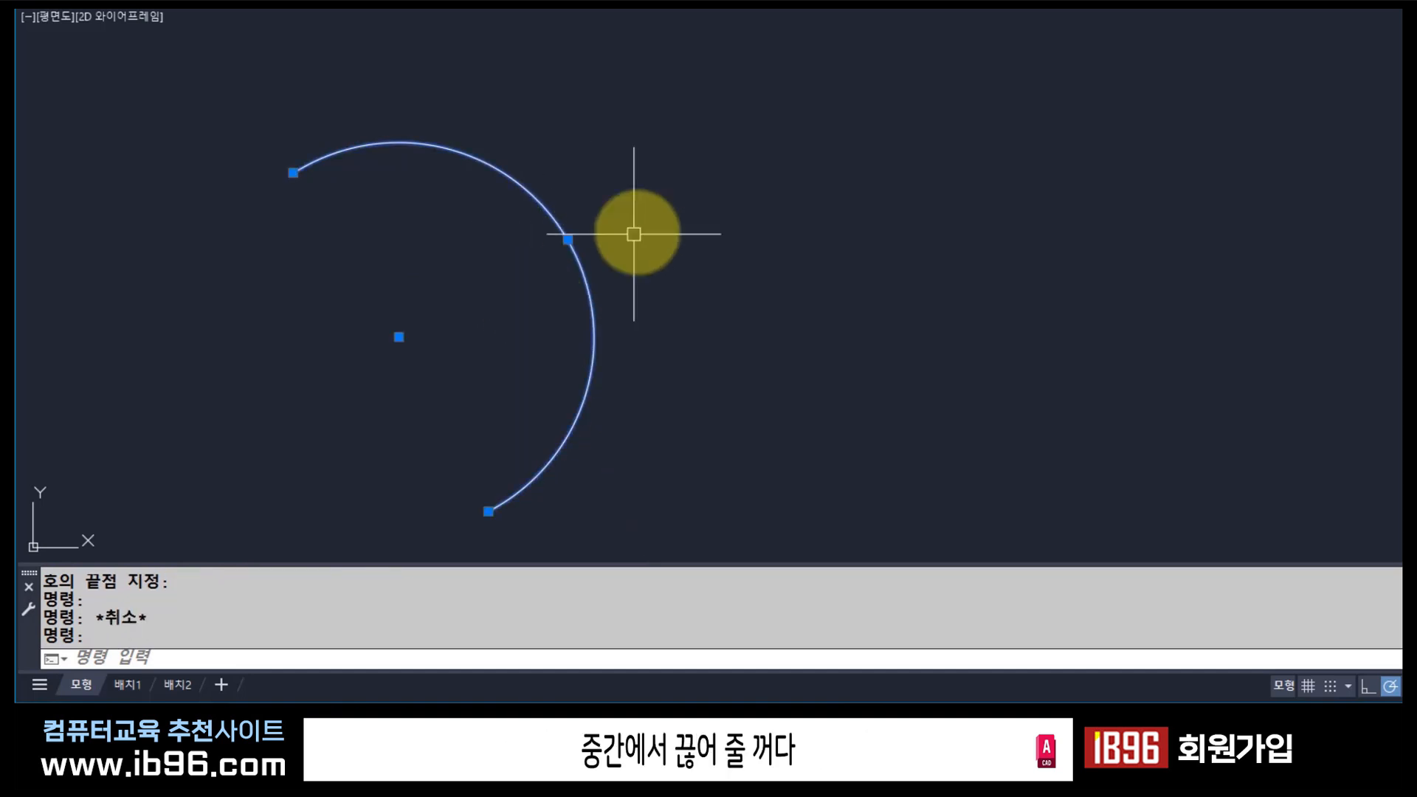
key(Escape)
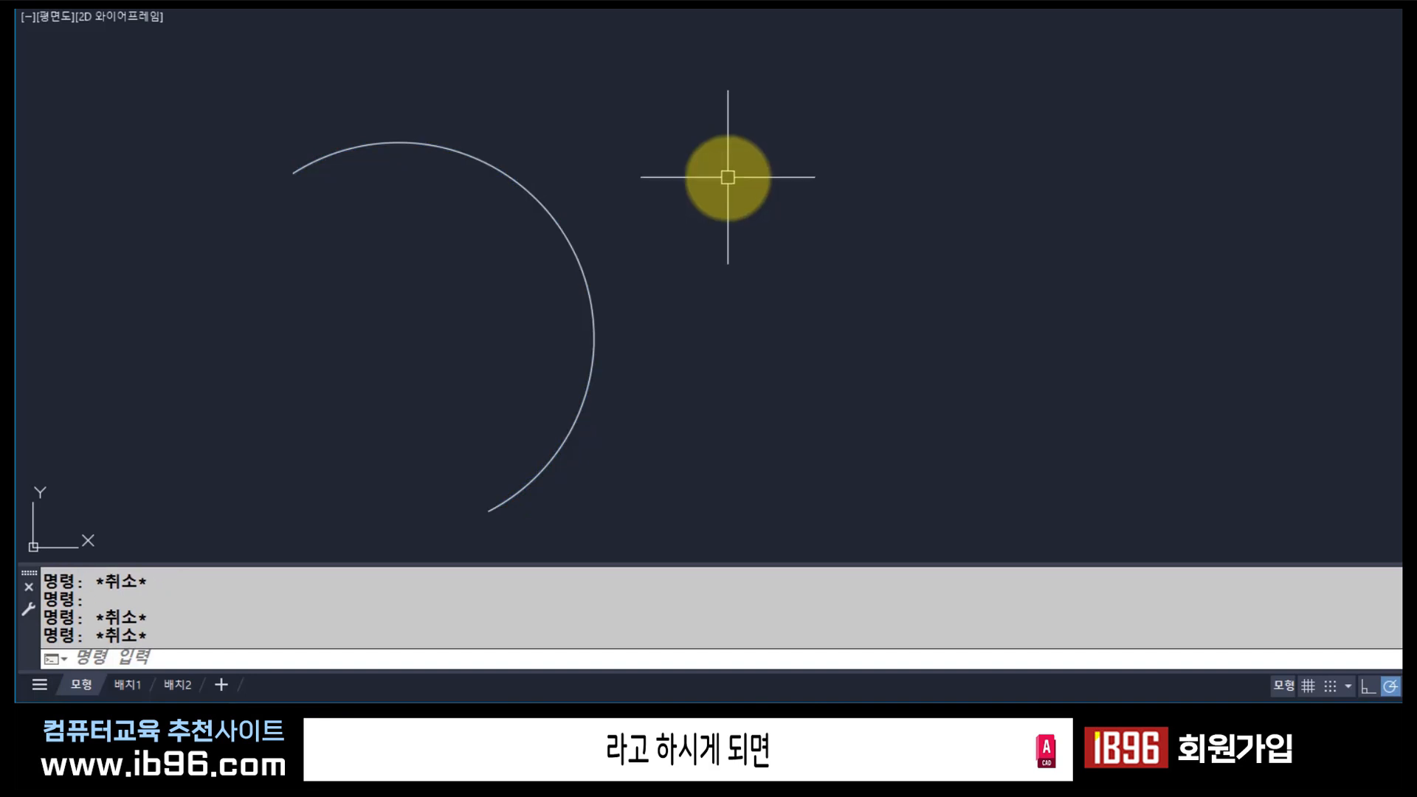
Break the arc at its midpoint, respecifying the first break point and using the same midpoint as the second.
key(Escape)
text(br)
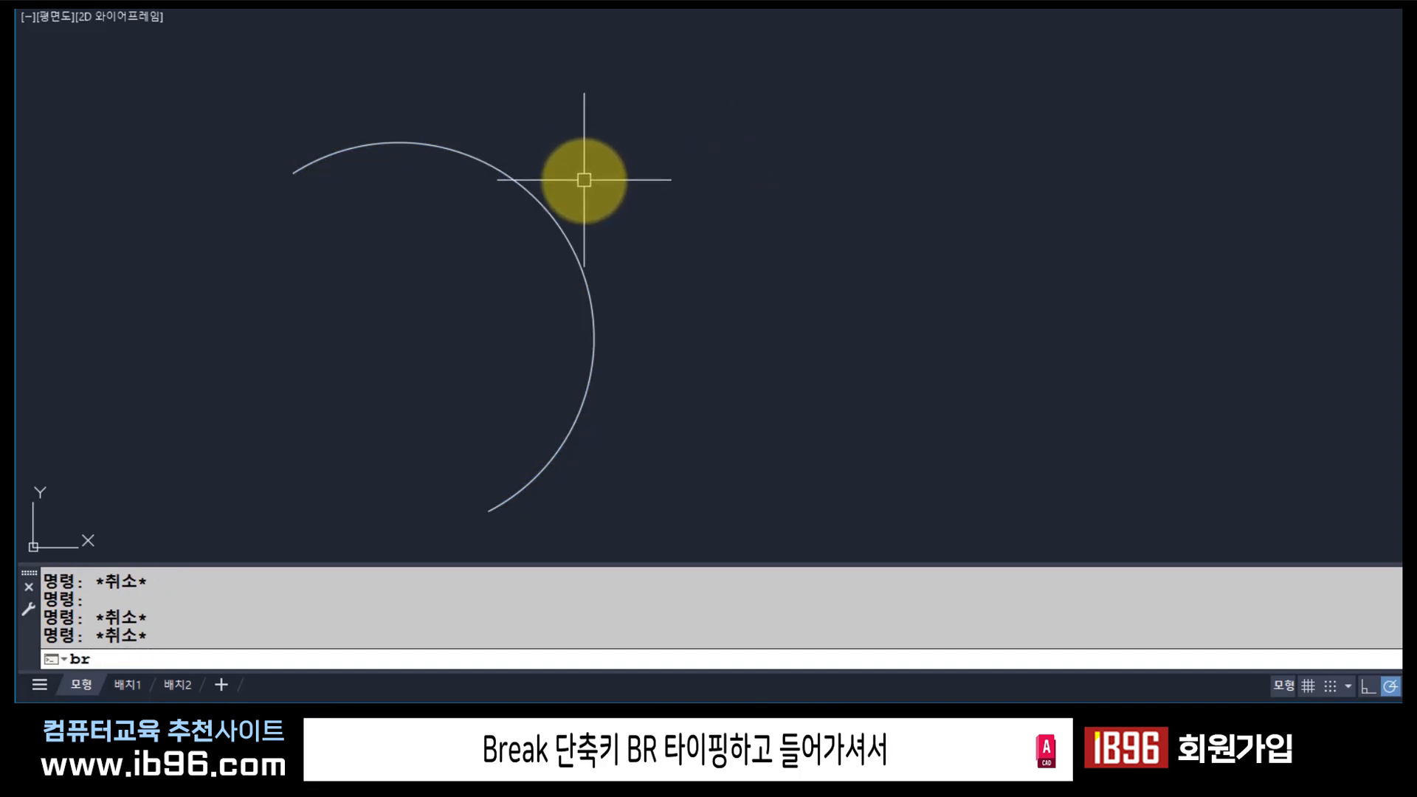
key(Return)
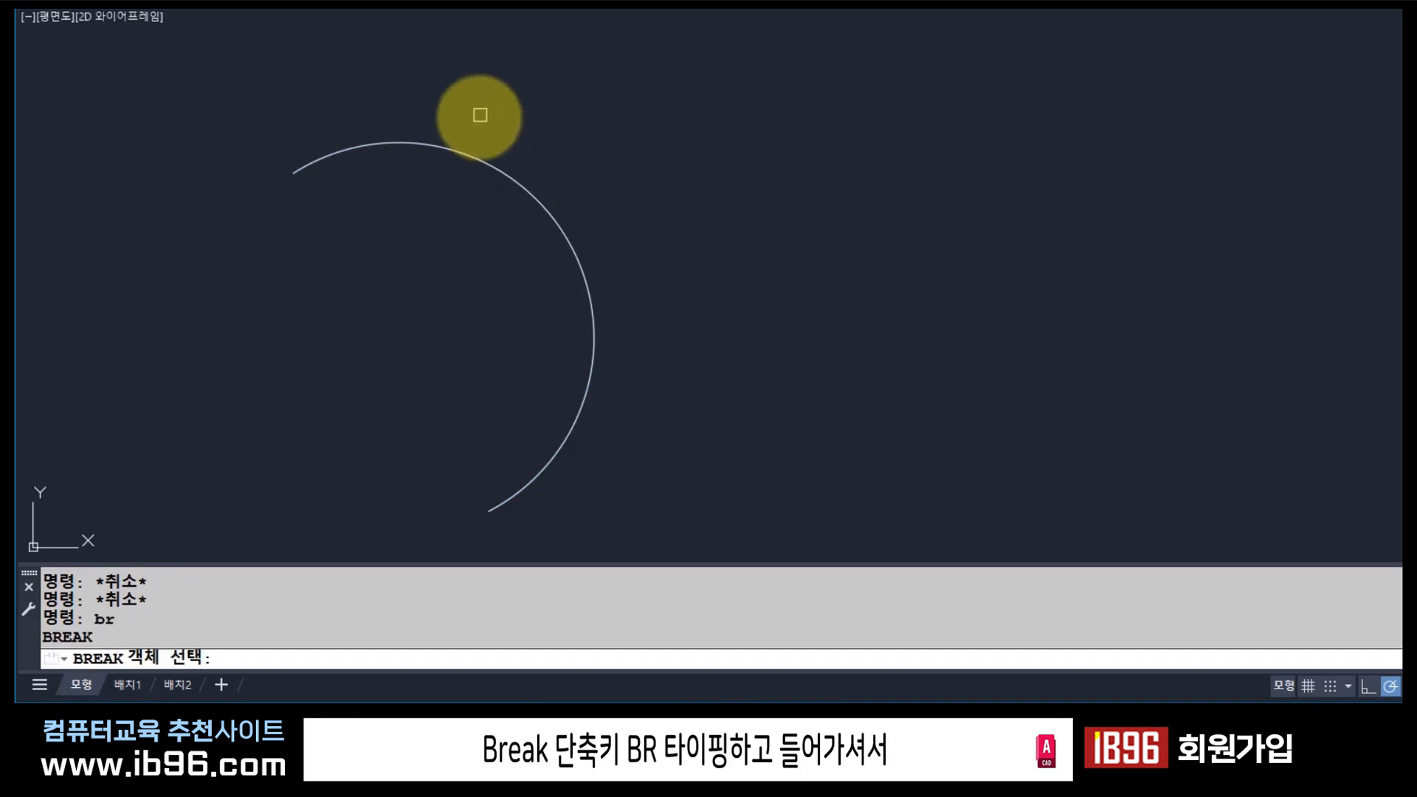
click(462, 155)
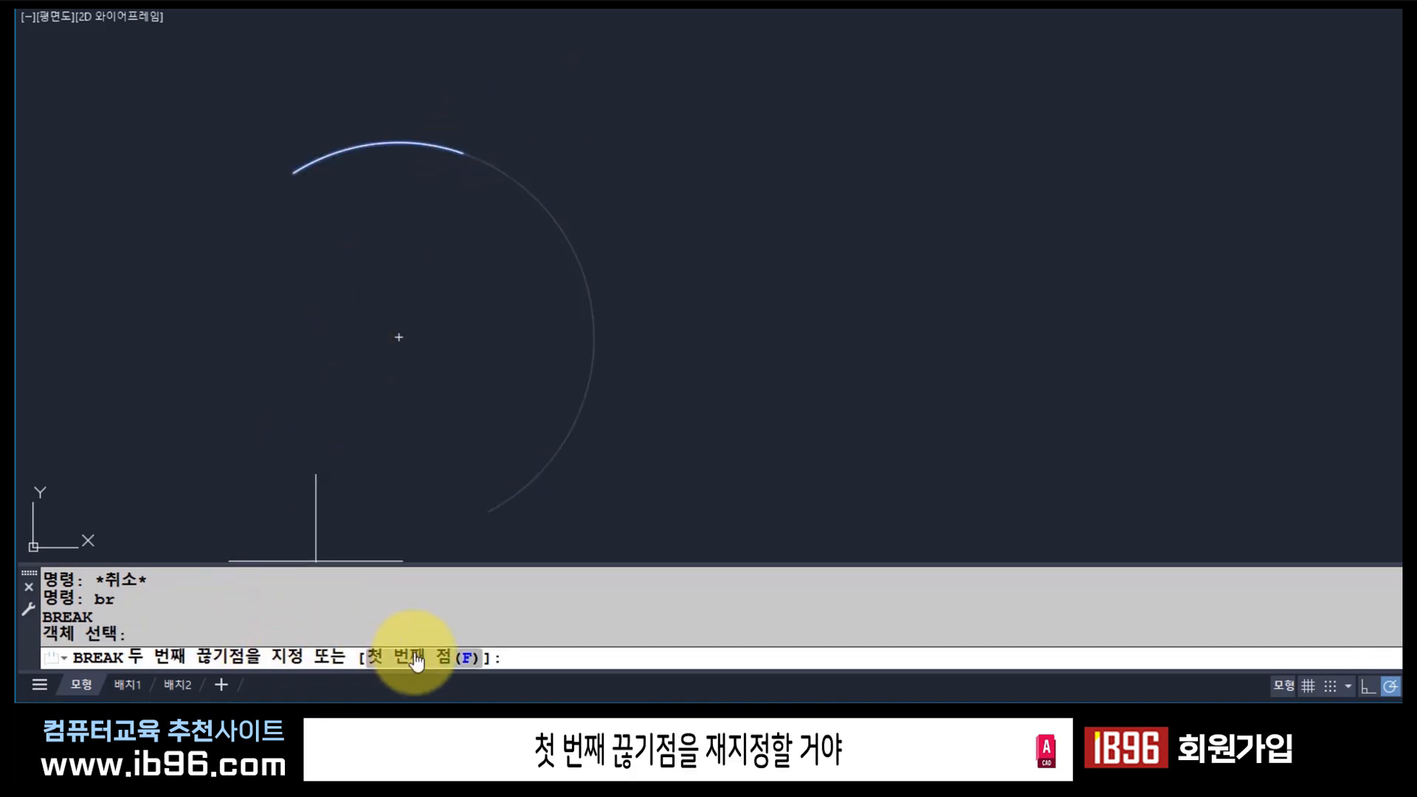
text(f)
key(Return)
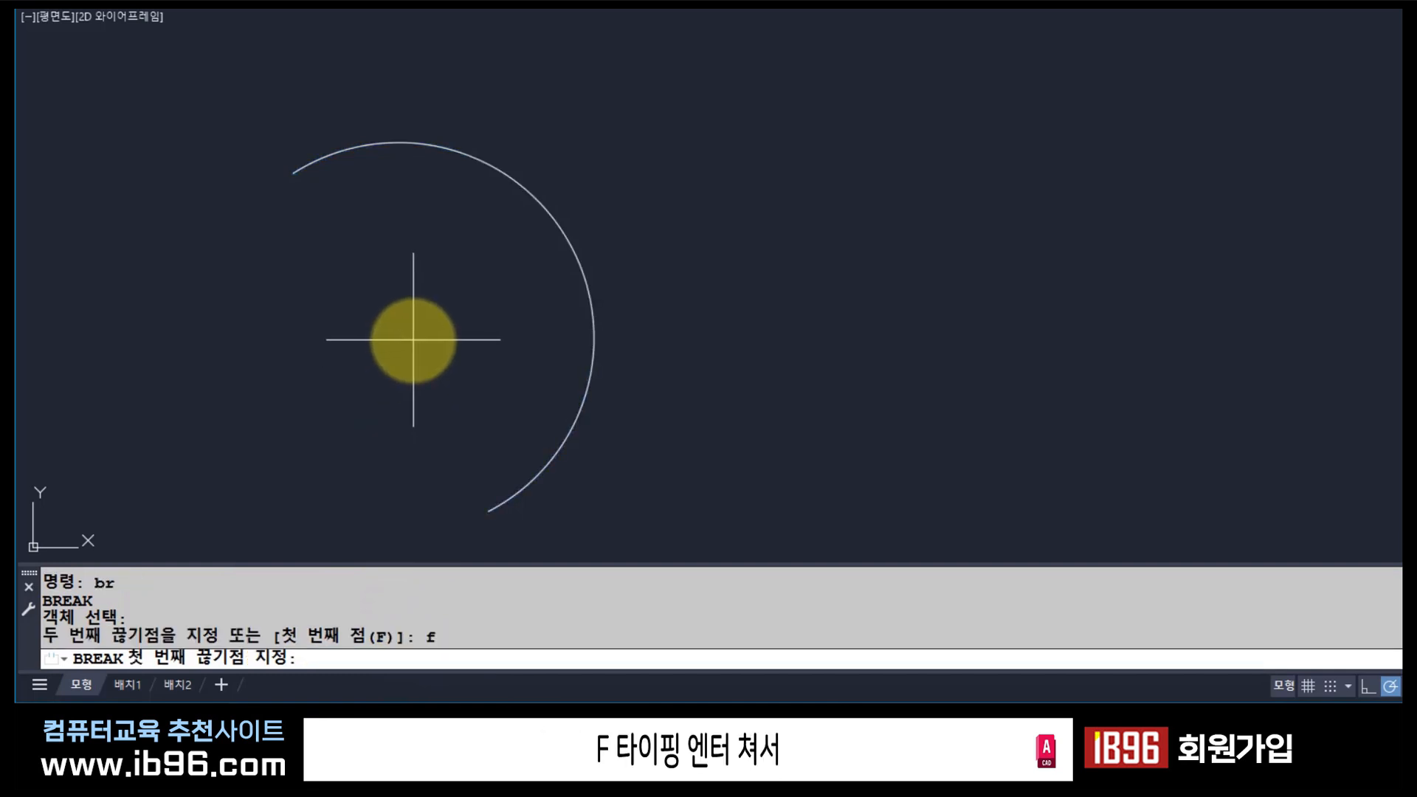
click(567, 239)
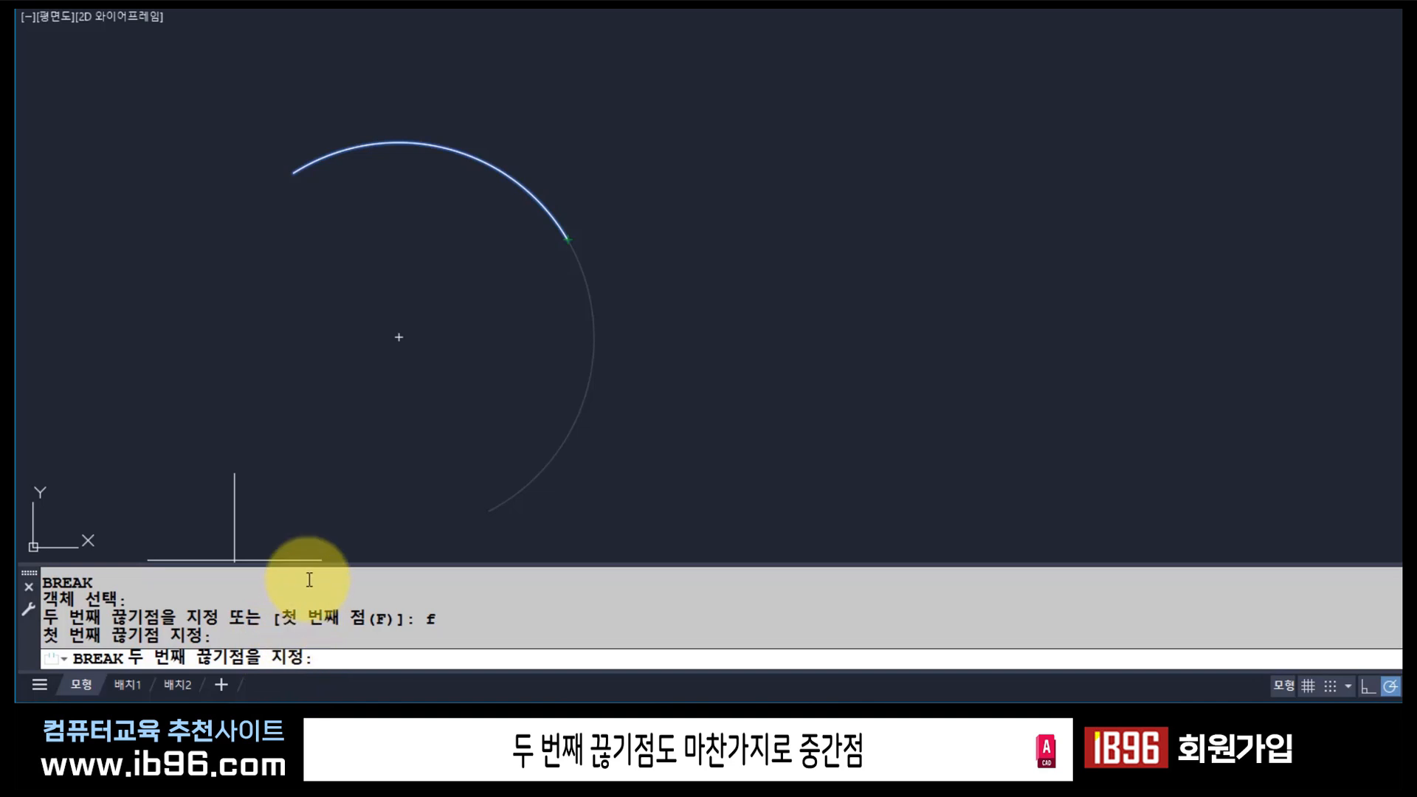
click(567, 239)
Change the color of the arc's lower segment to magenta and clear the selection.
click(595, 317)
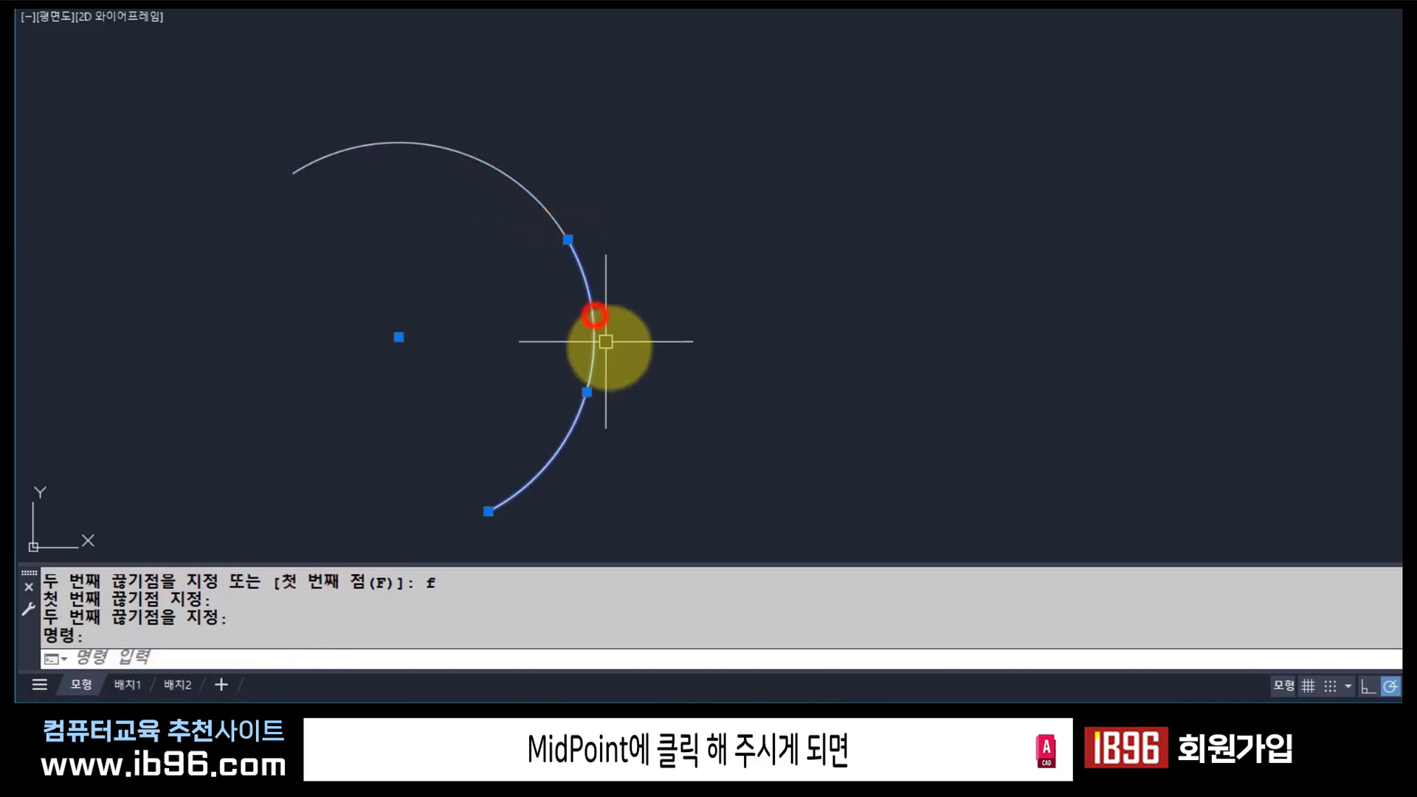
click(1012, 3)
click(1084, 76)
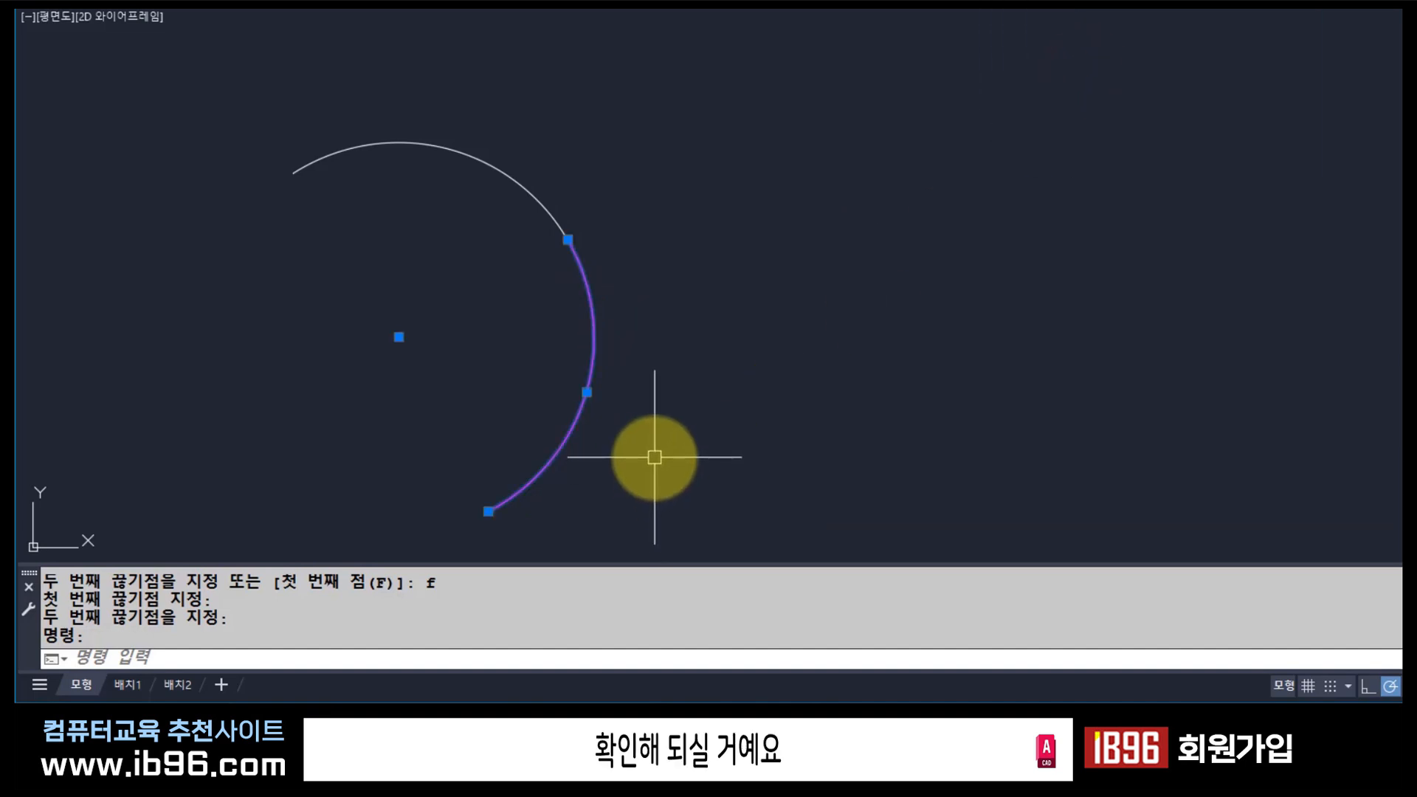
key(Escape)
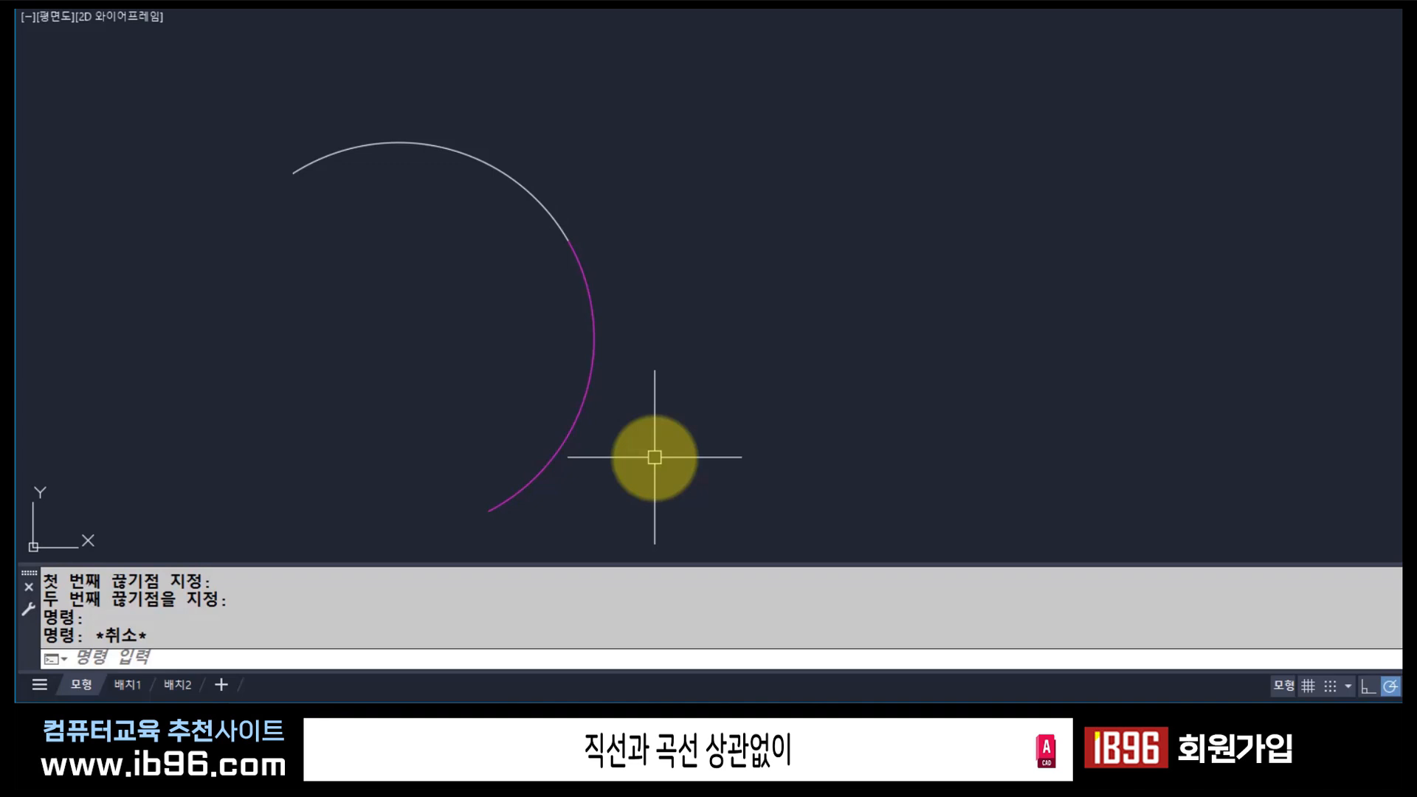